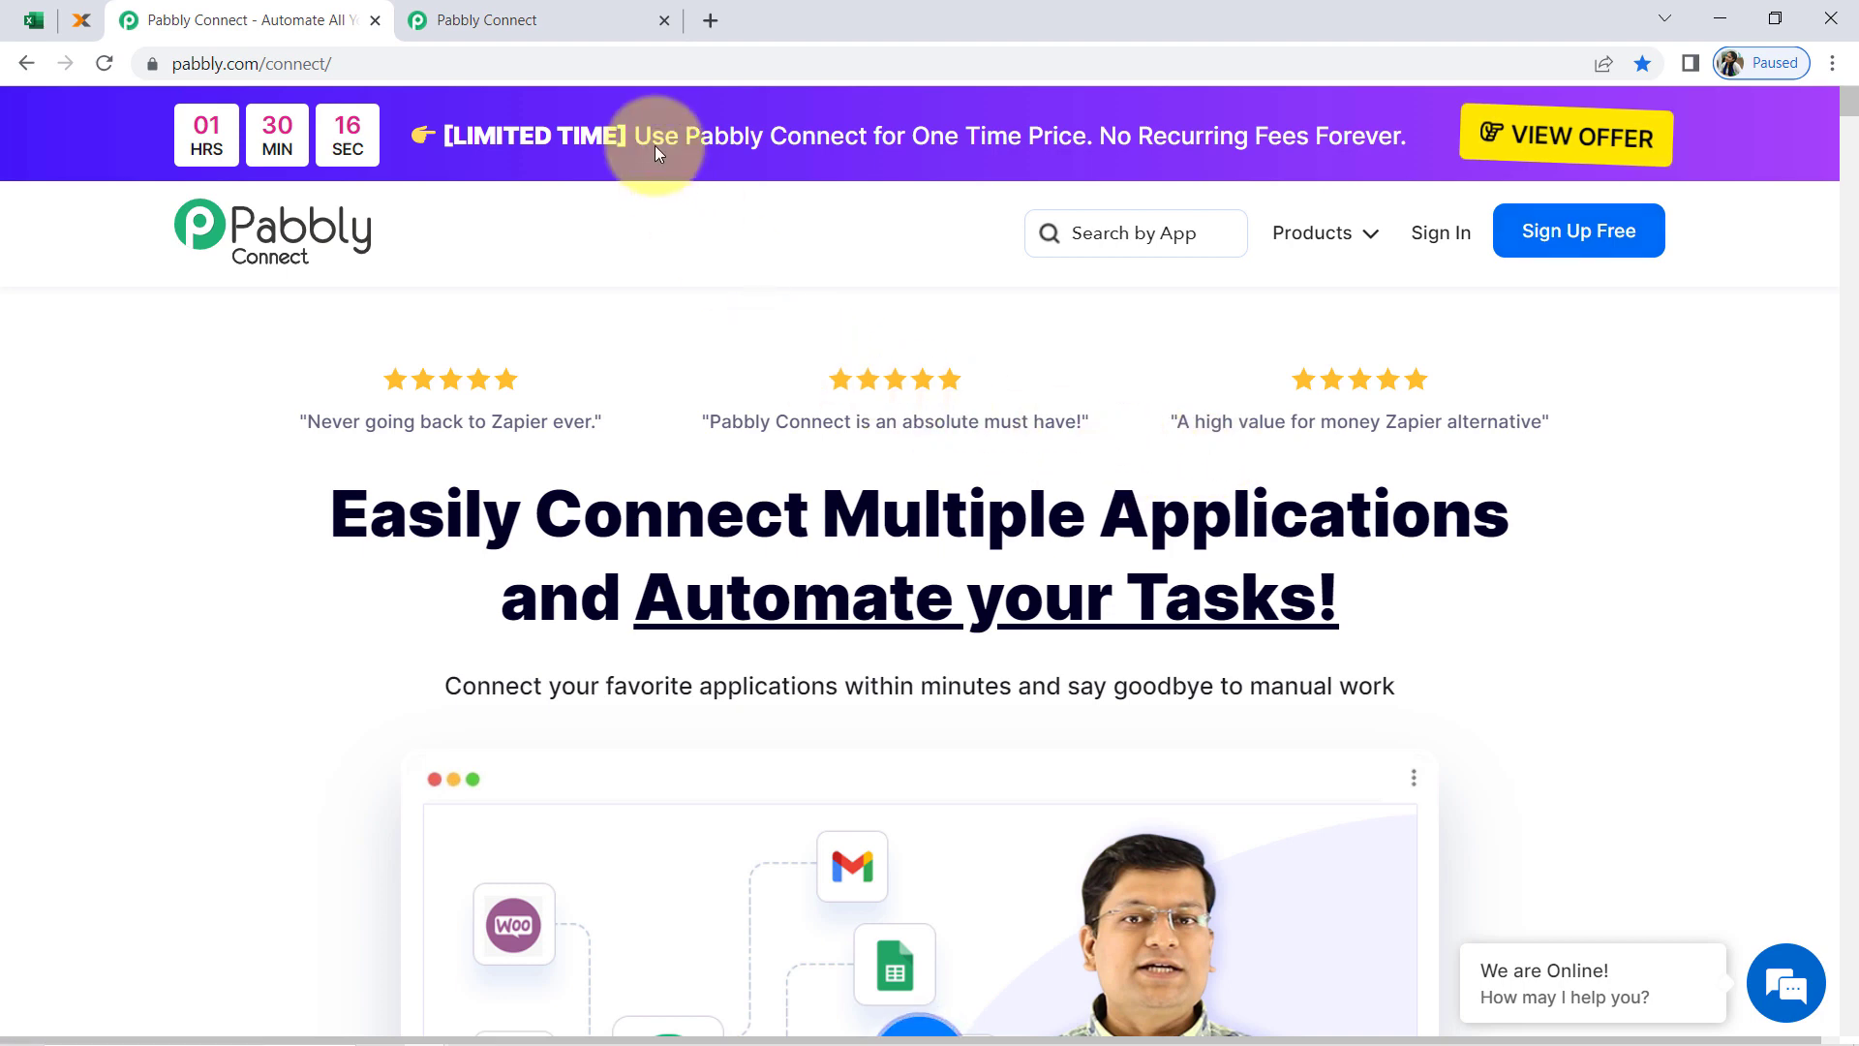
Create a new Pabbly Connect workflow named "Automatically Create Invoice in Lexoffice from Microsoft Excel"
{"action": "left_click", "coordinate": [530, 12]}
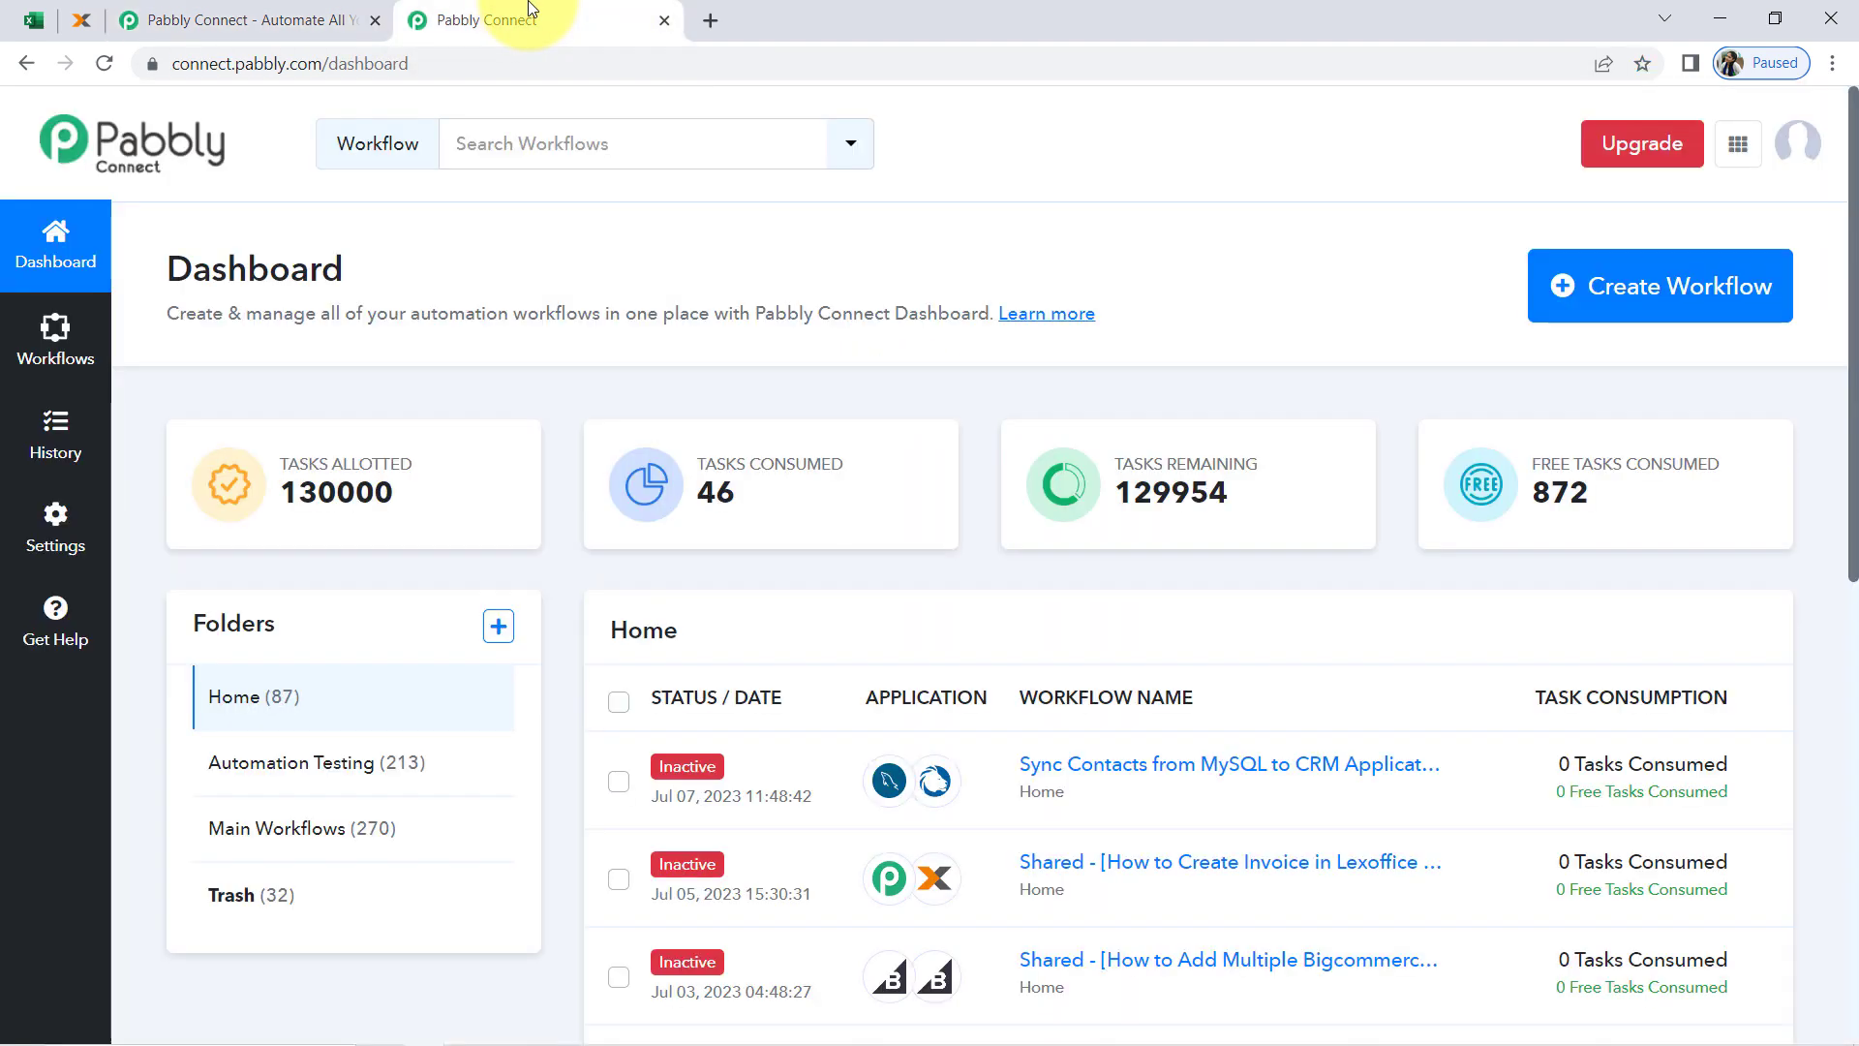
{"action": "left_click_drag", "start_coordinate": [177, 278], "coordinate": [358, 267]}
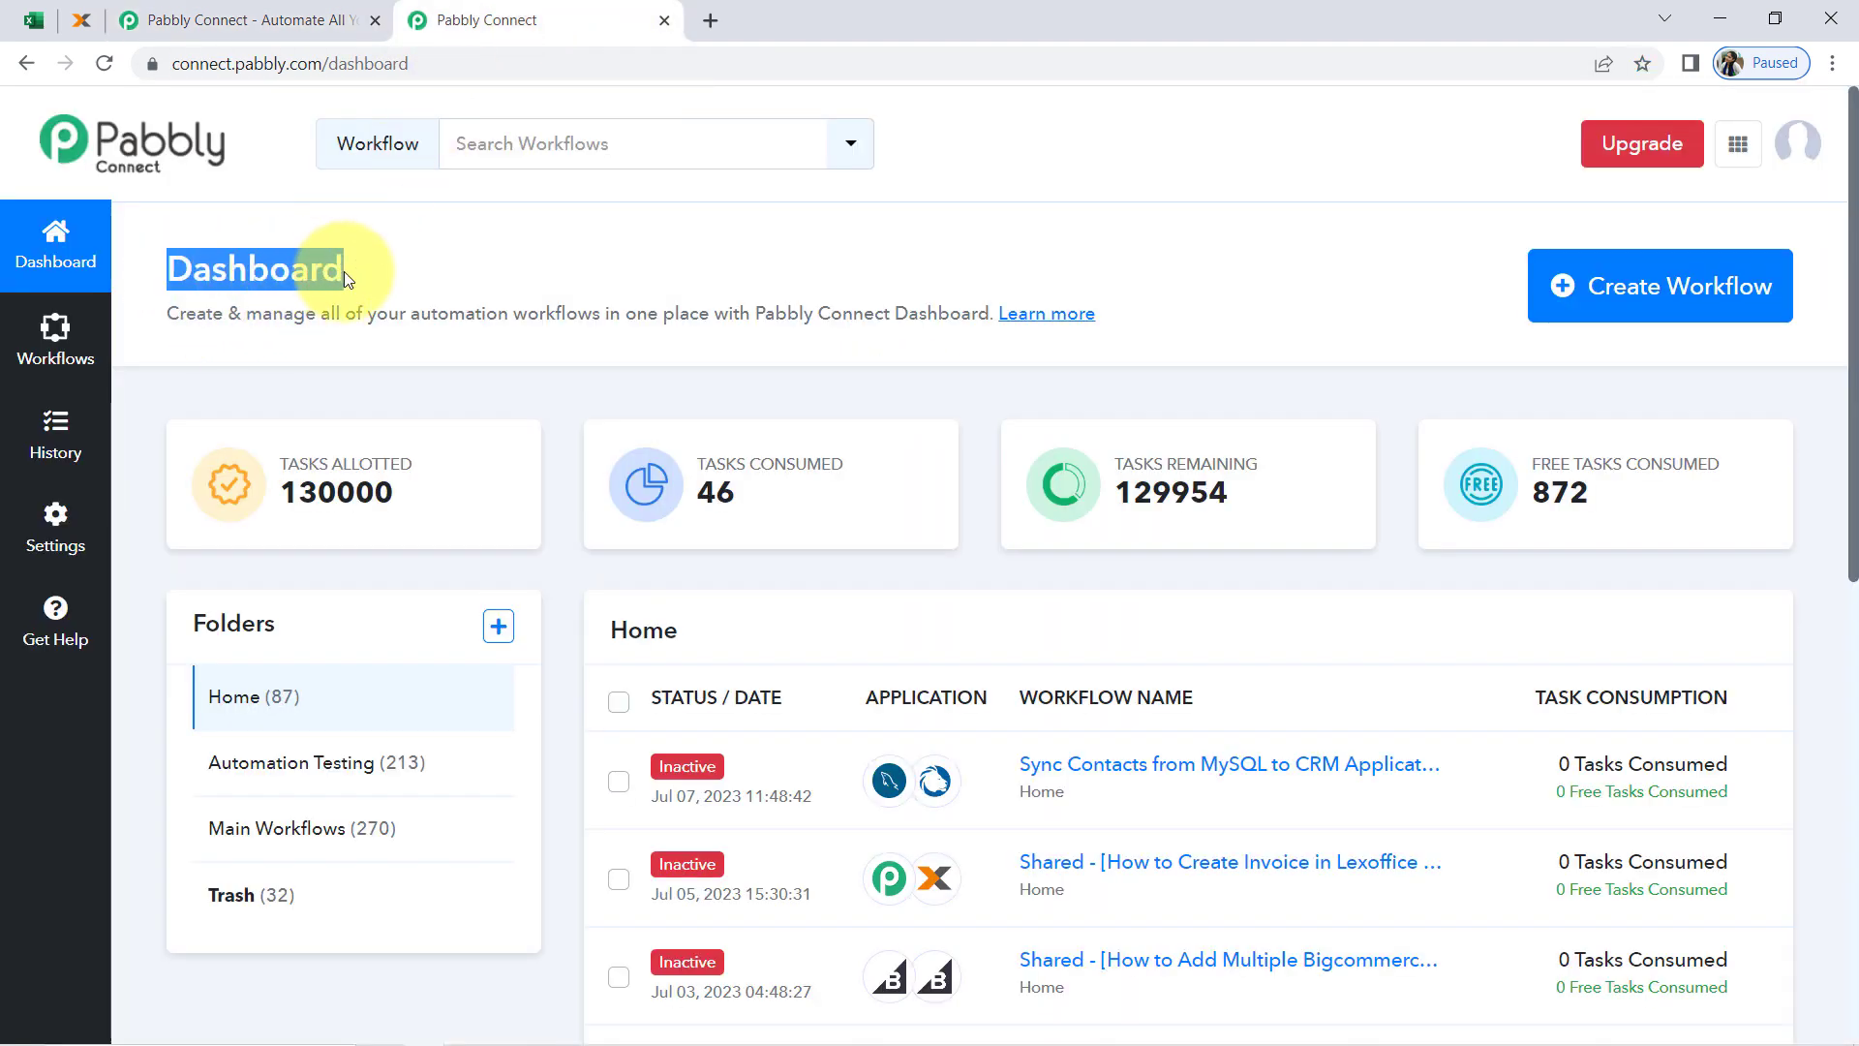
{"action": "left_click", "coordinate": [1682, 288]}
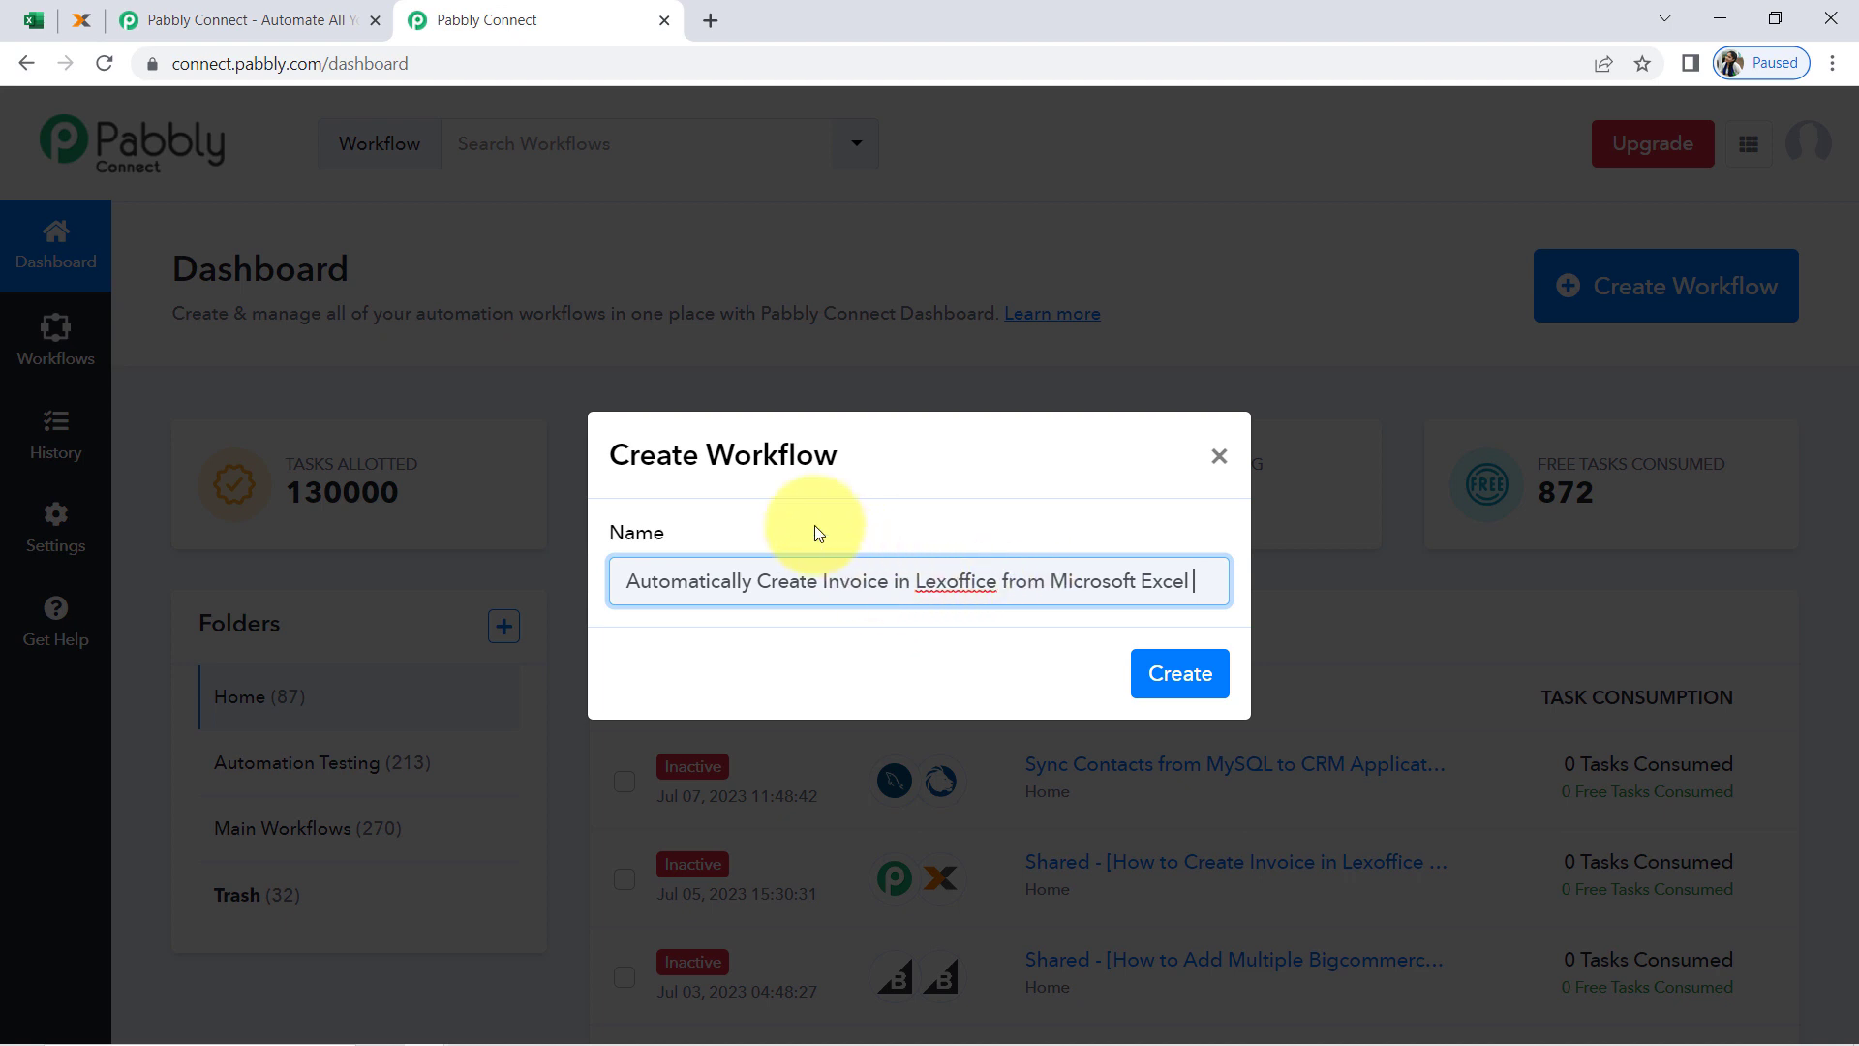
{"action": "left_click_drag", "start_coordinate": [672, 451], "coordinate": [818, 450]}
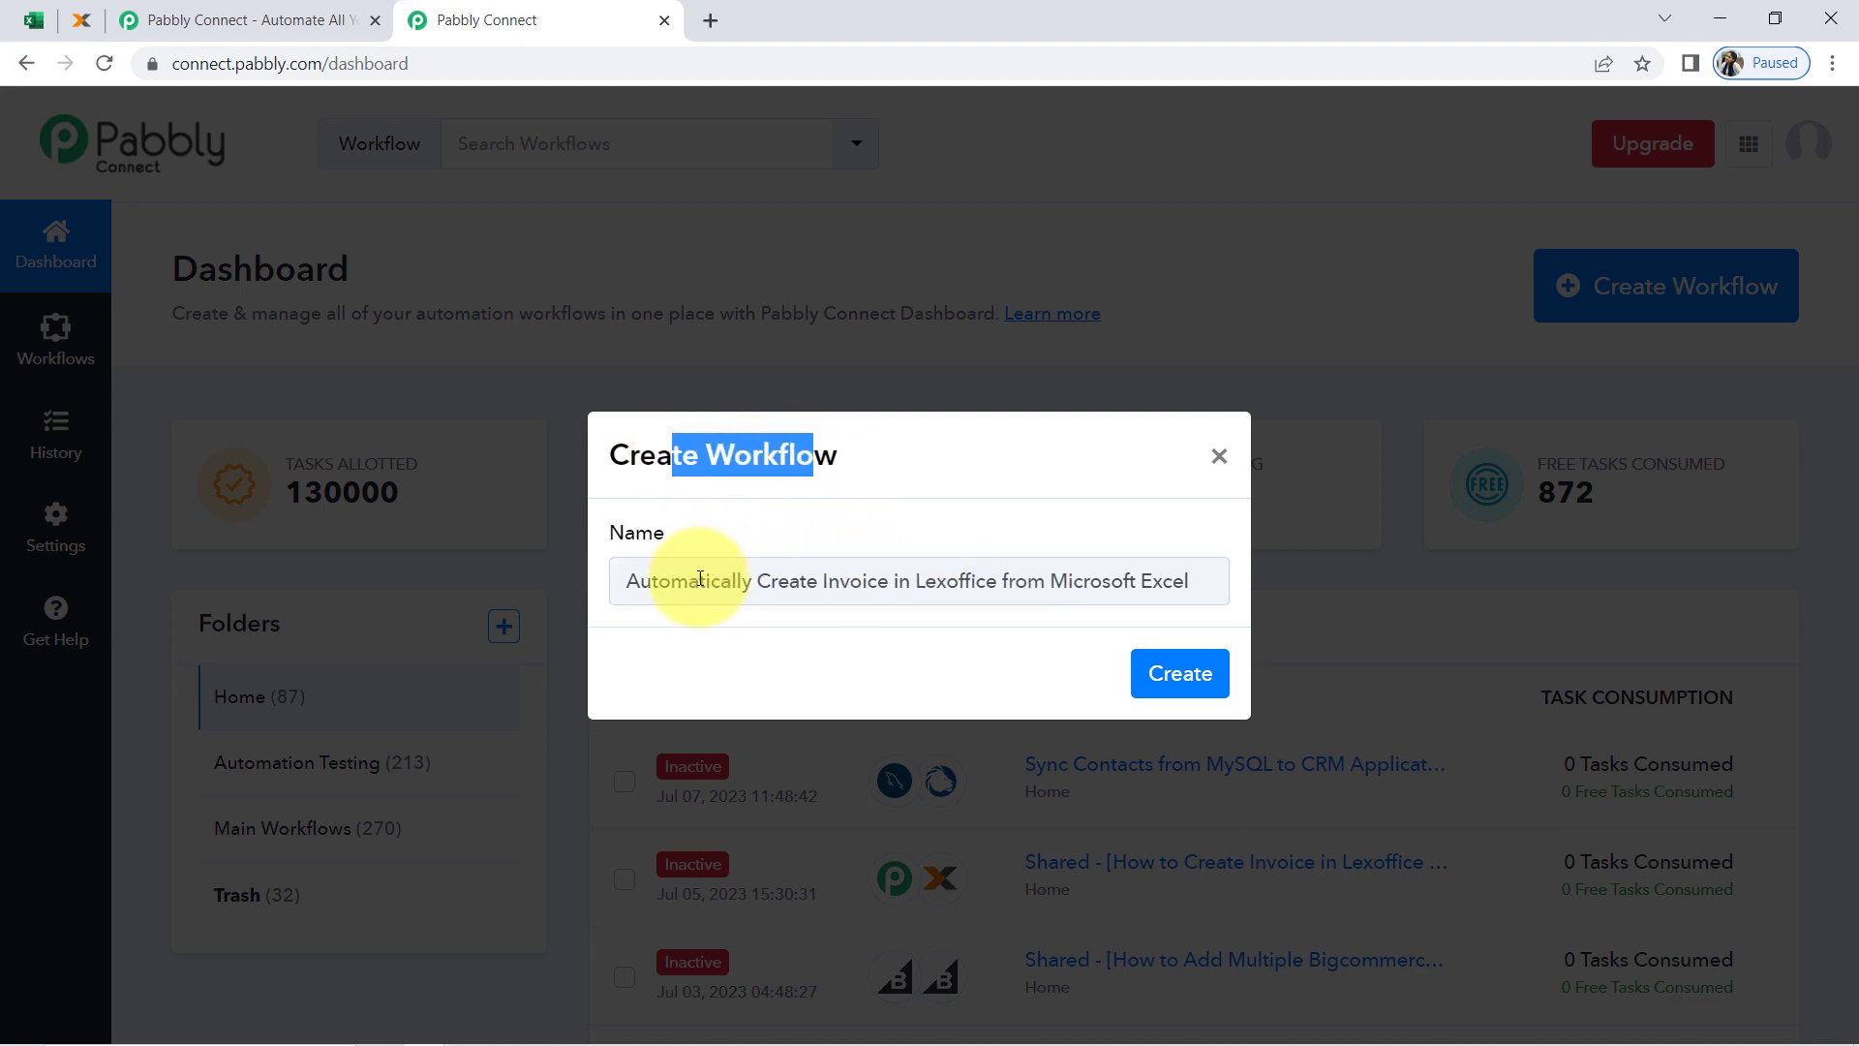
{"action": "left_click_drag", "start_coordinate": [663, 581], "coordinate": [1201, 596]}
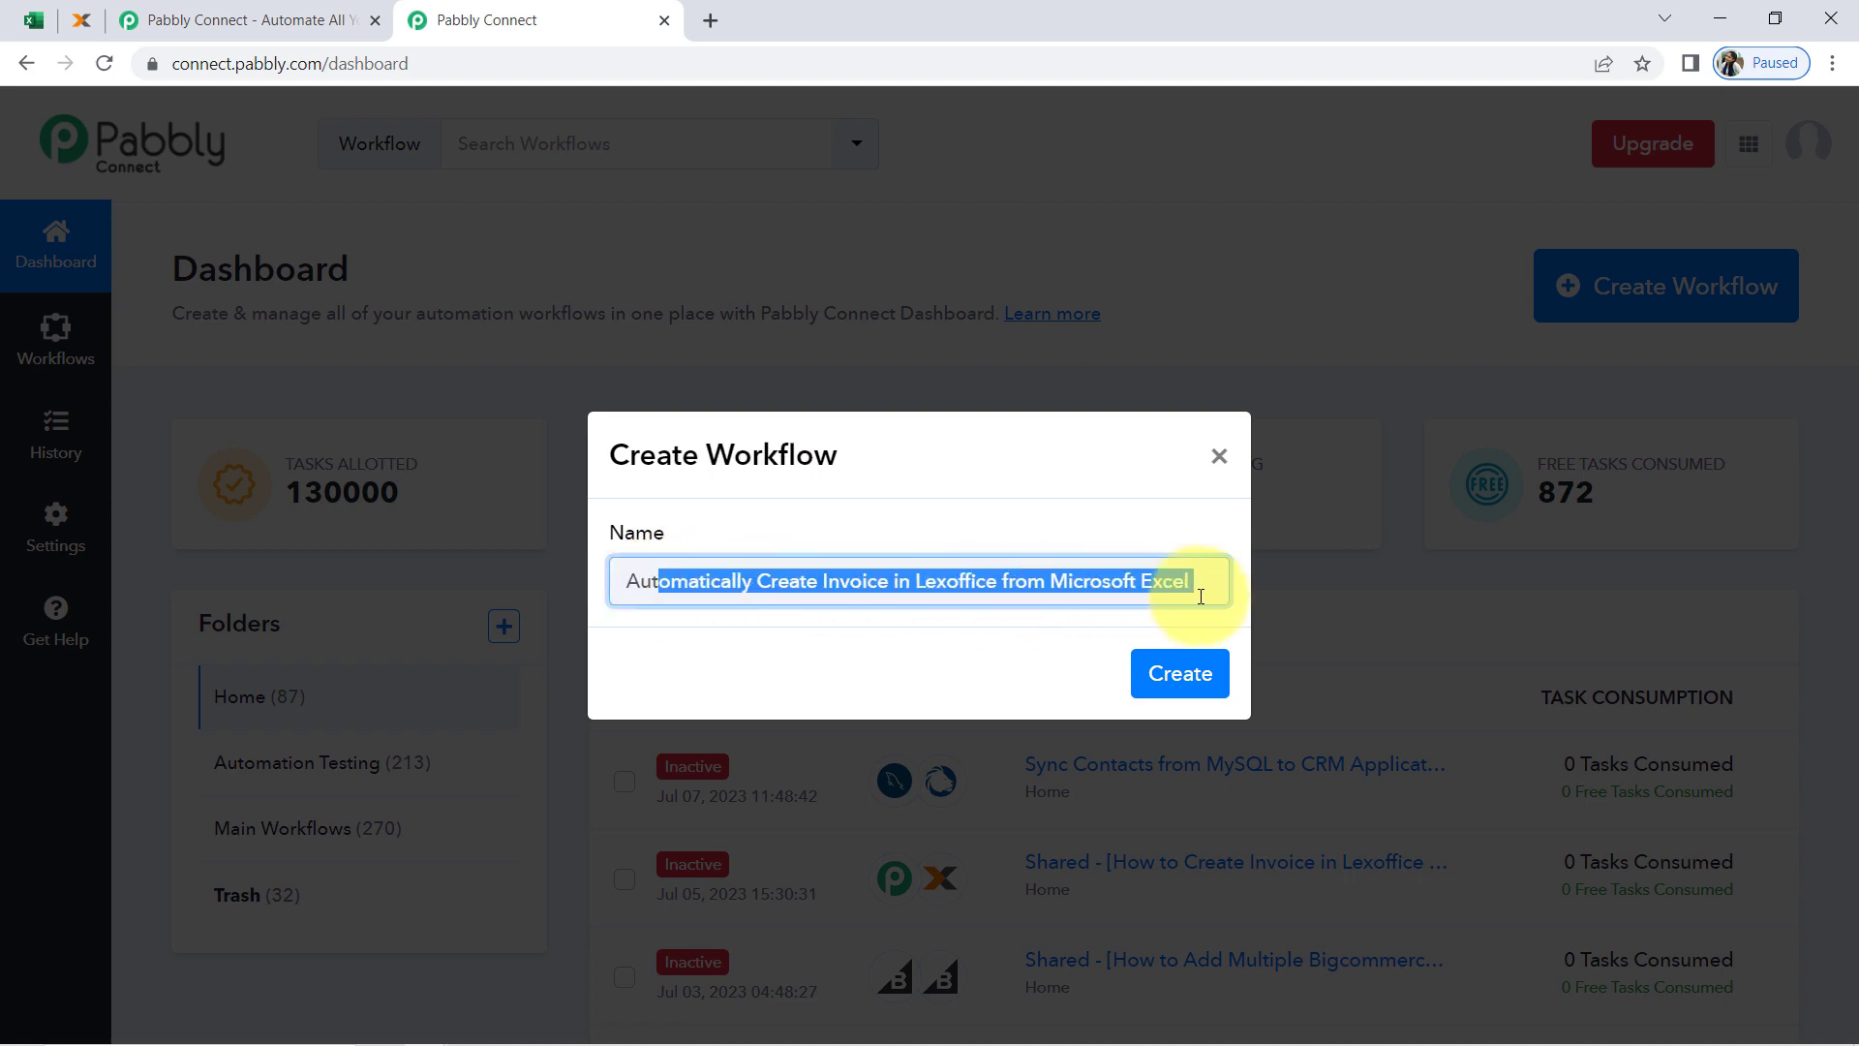
{"action": "left_click", "coordinate": [1159, 689]}
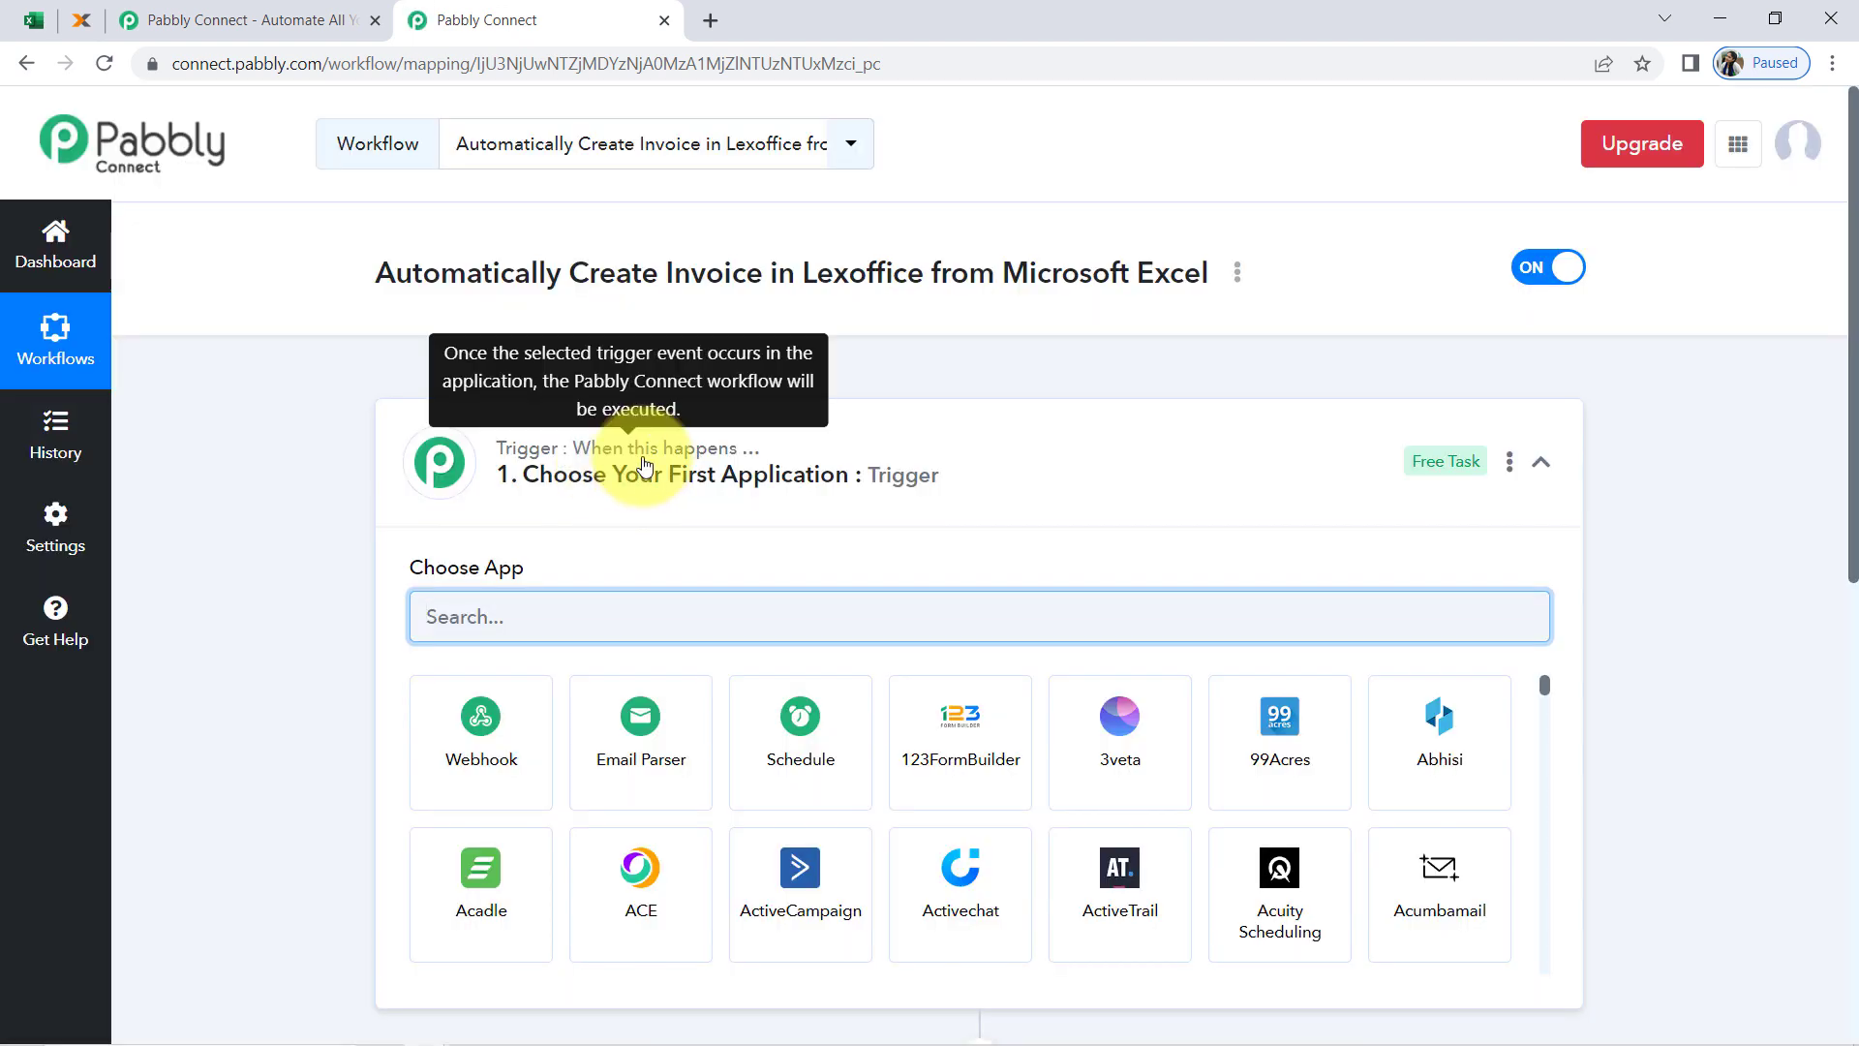
Search for Excel in the workflow's trigger step and choose Microsoft Excel as the trigger application
{"action": "left_click", "coordinate": [644, 466]}
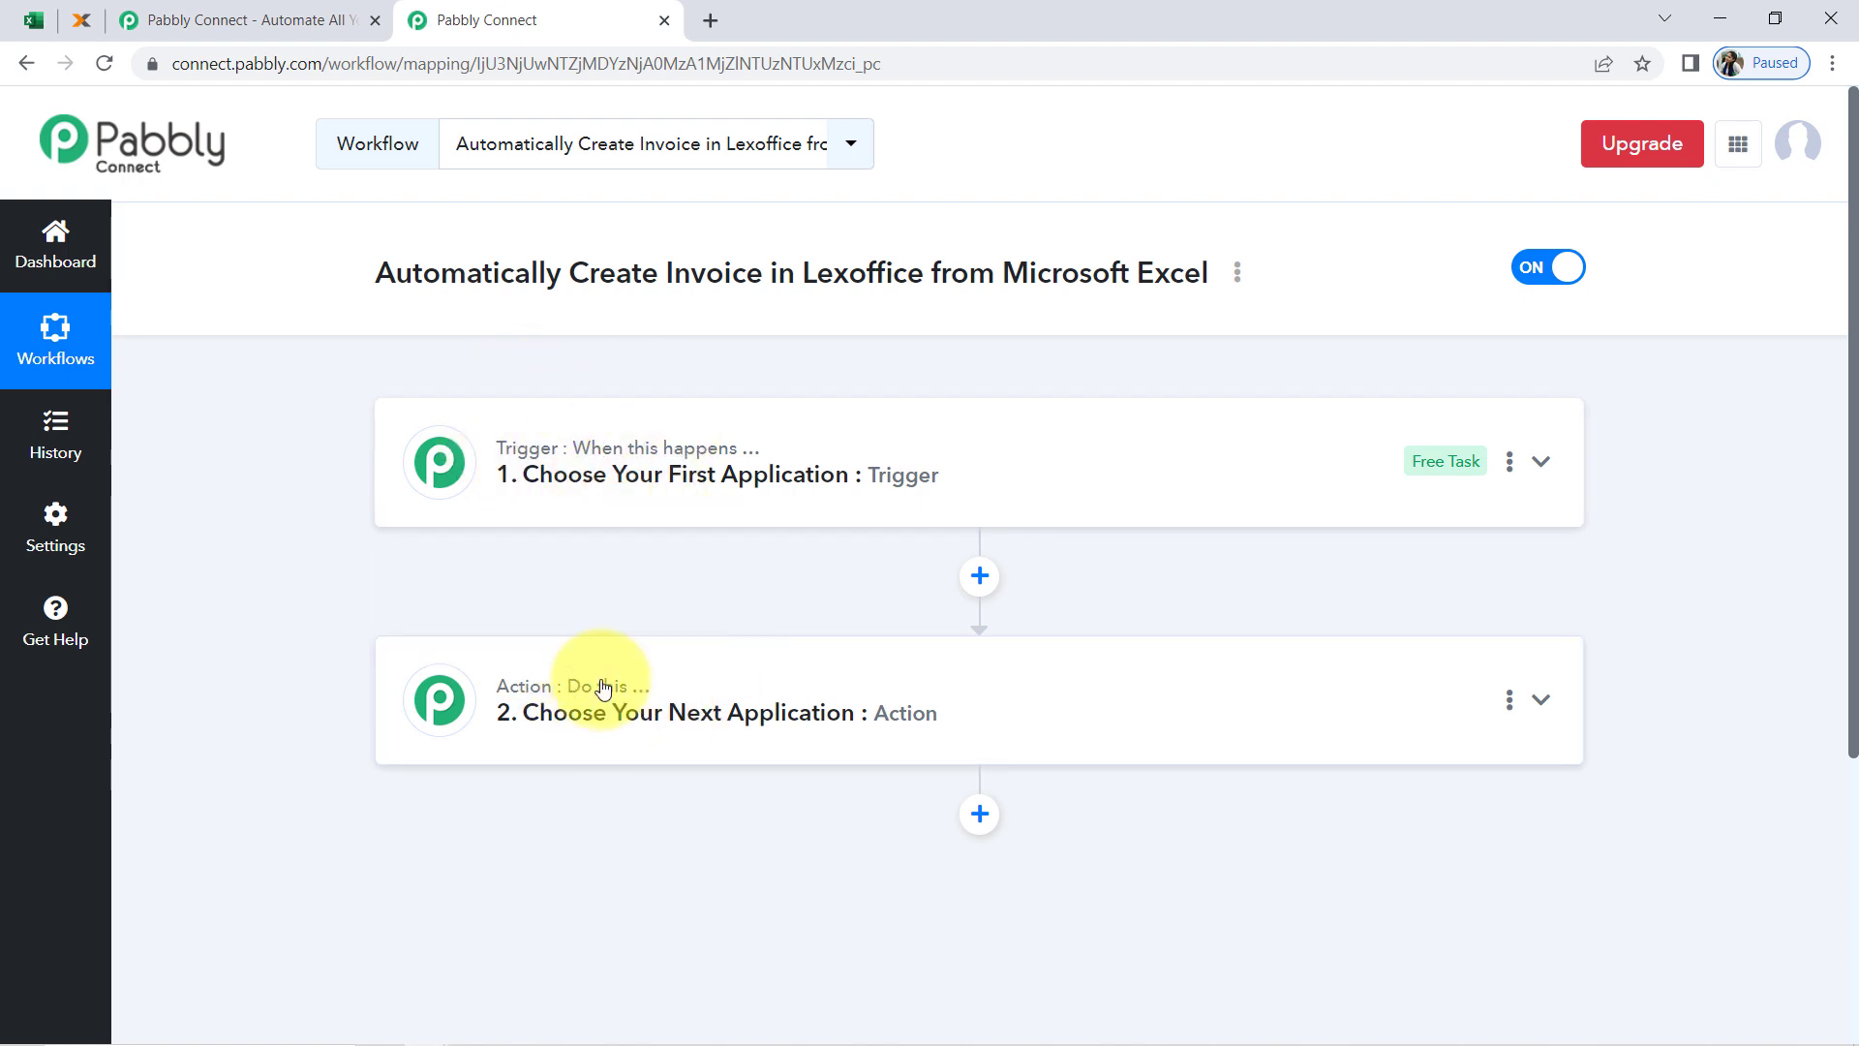
{"action": "mouse_move", "coordinate": [602, 689]}
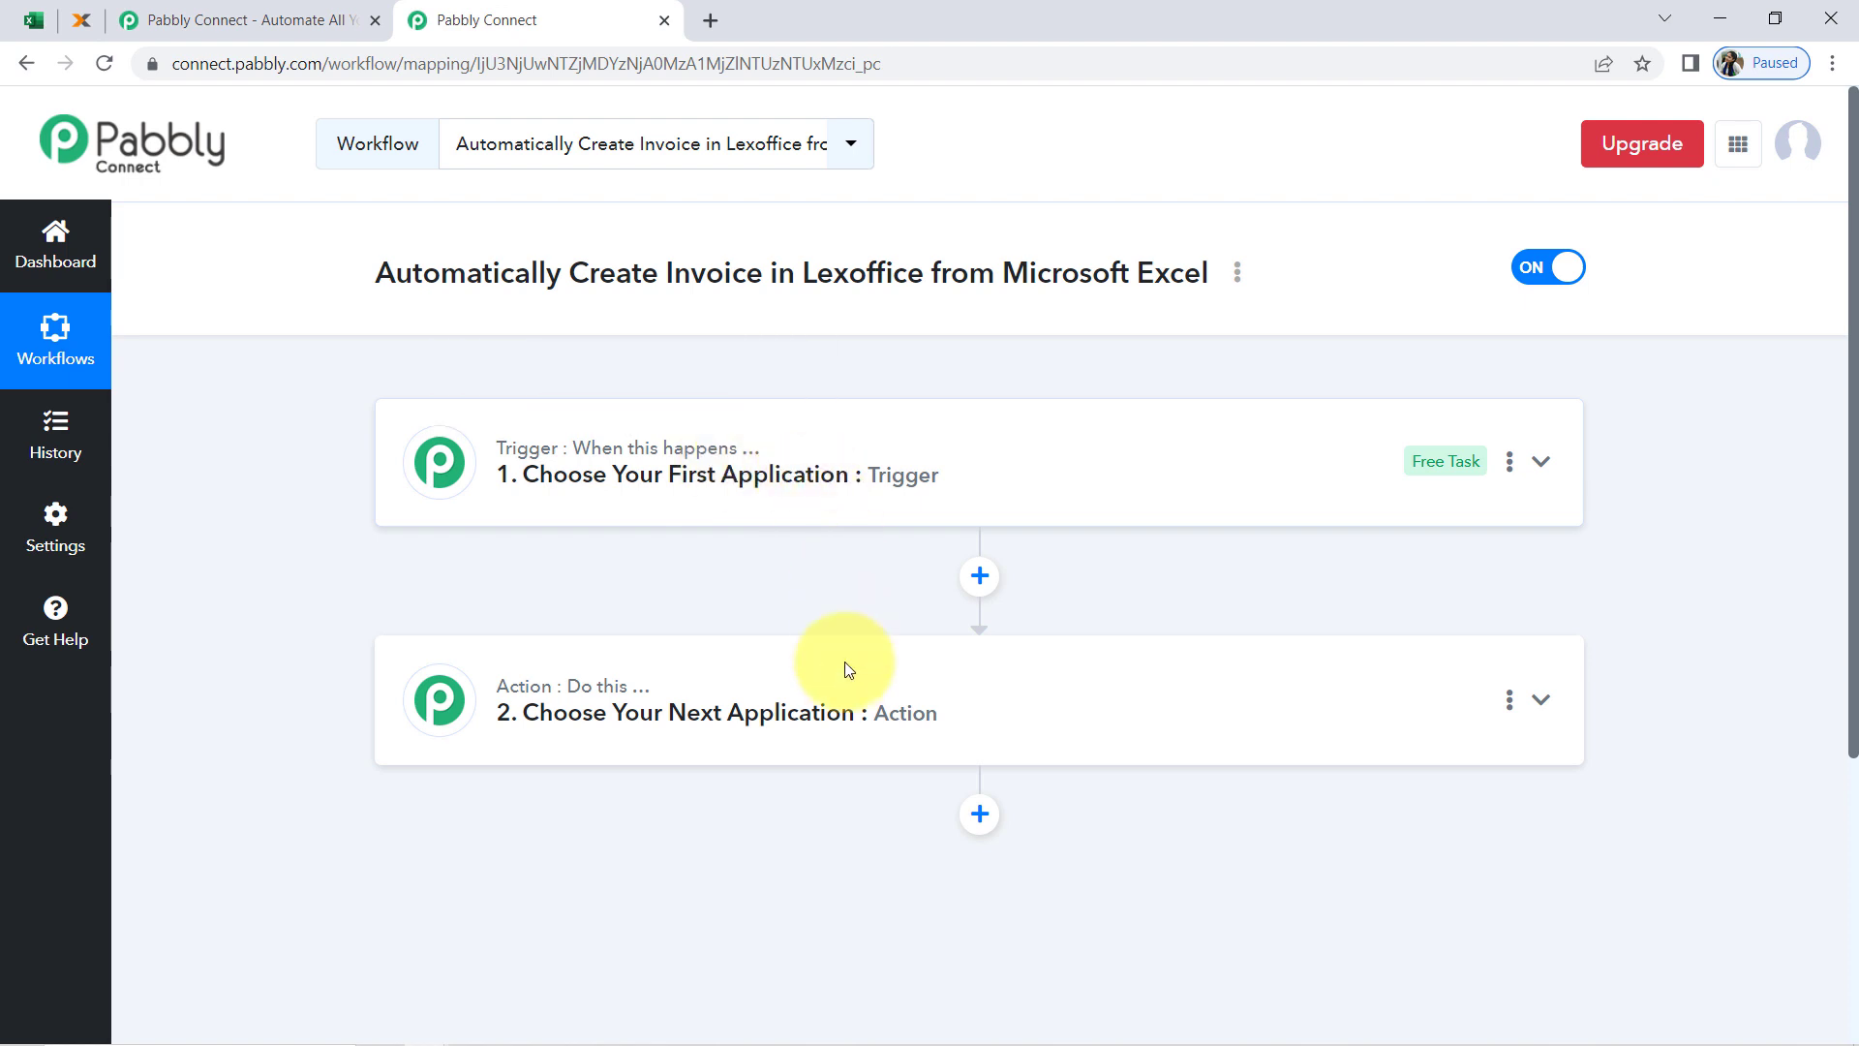
{"action": "left_click", "coordinate": [785, 492]}
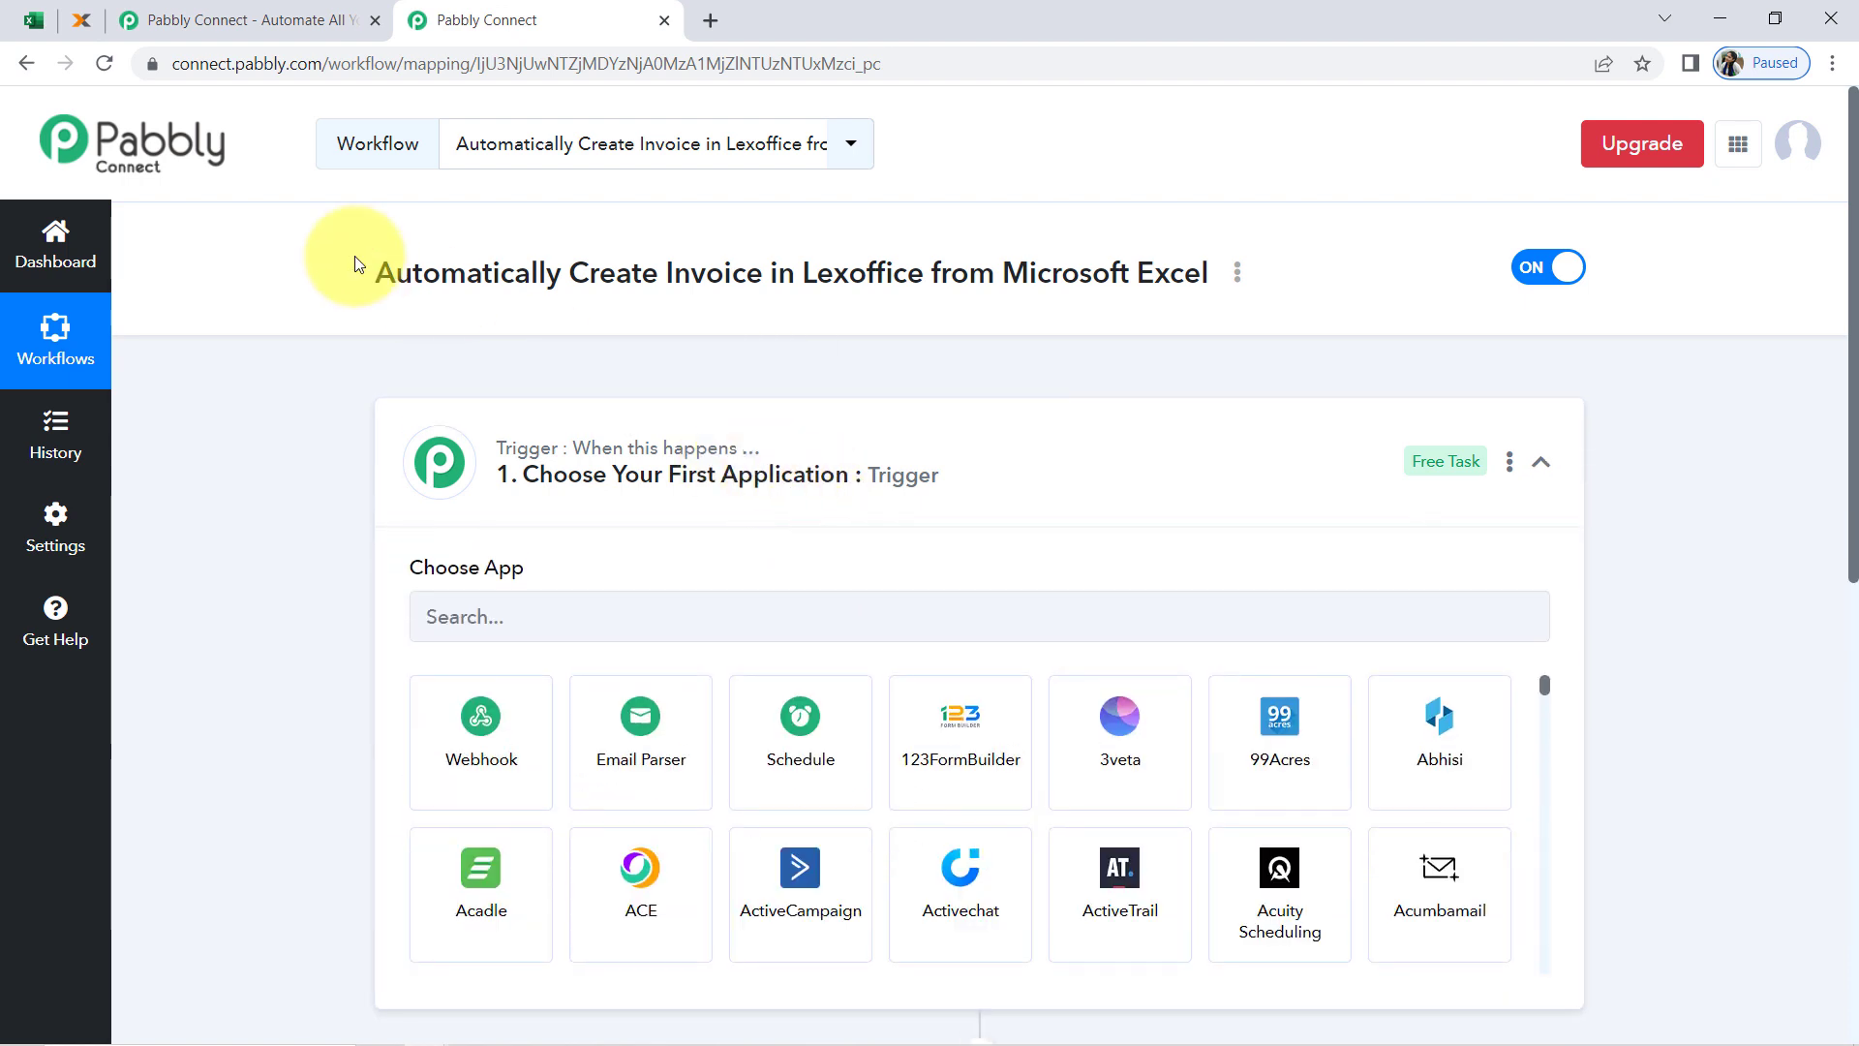
{"action": "left_click_drag", "start_coordinate": [374, 272], "coordinate": [1002, 275]}
{"action": "left_click", "coordinate": [611, 642]}
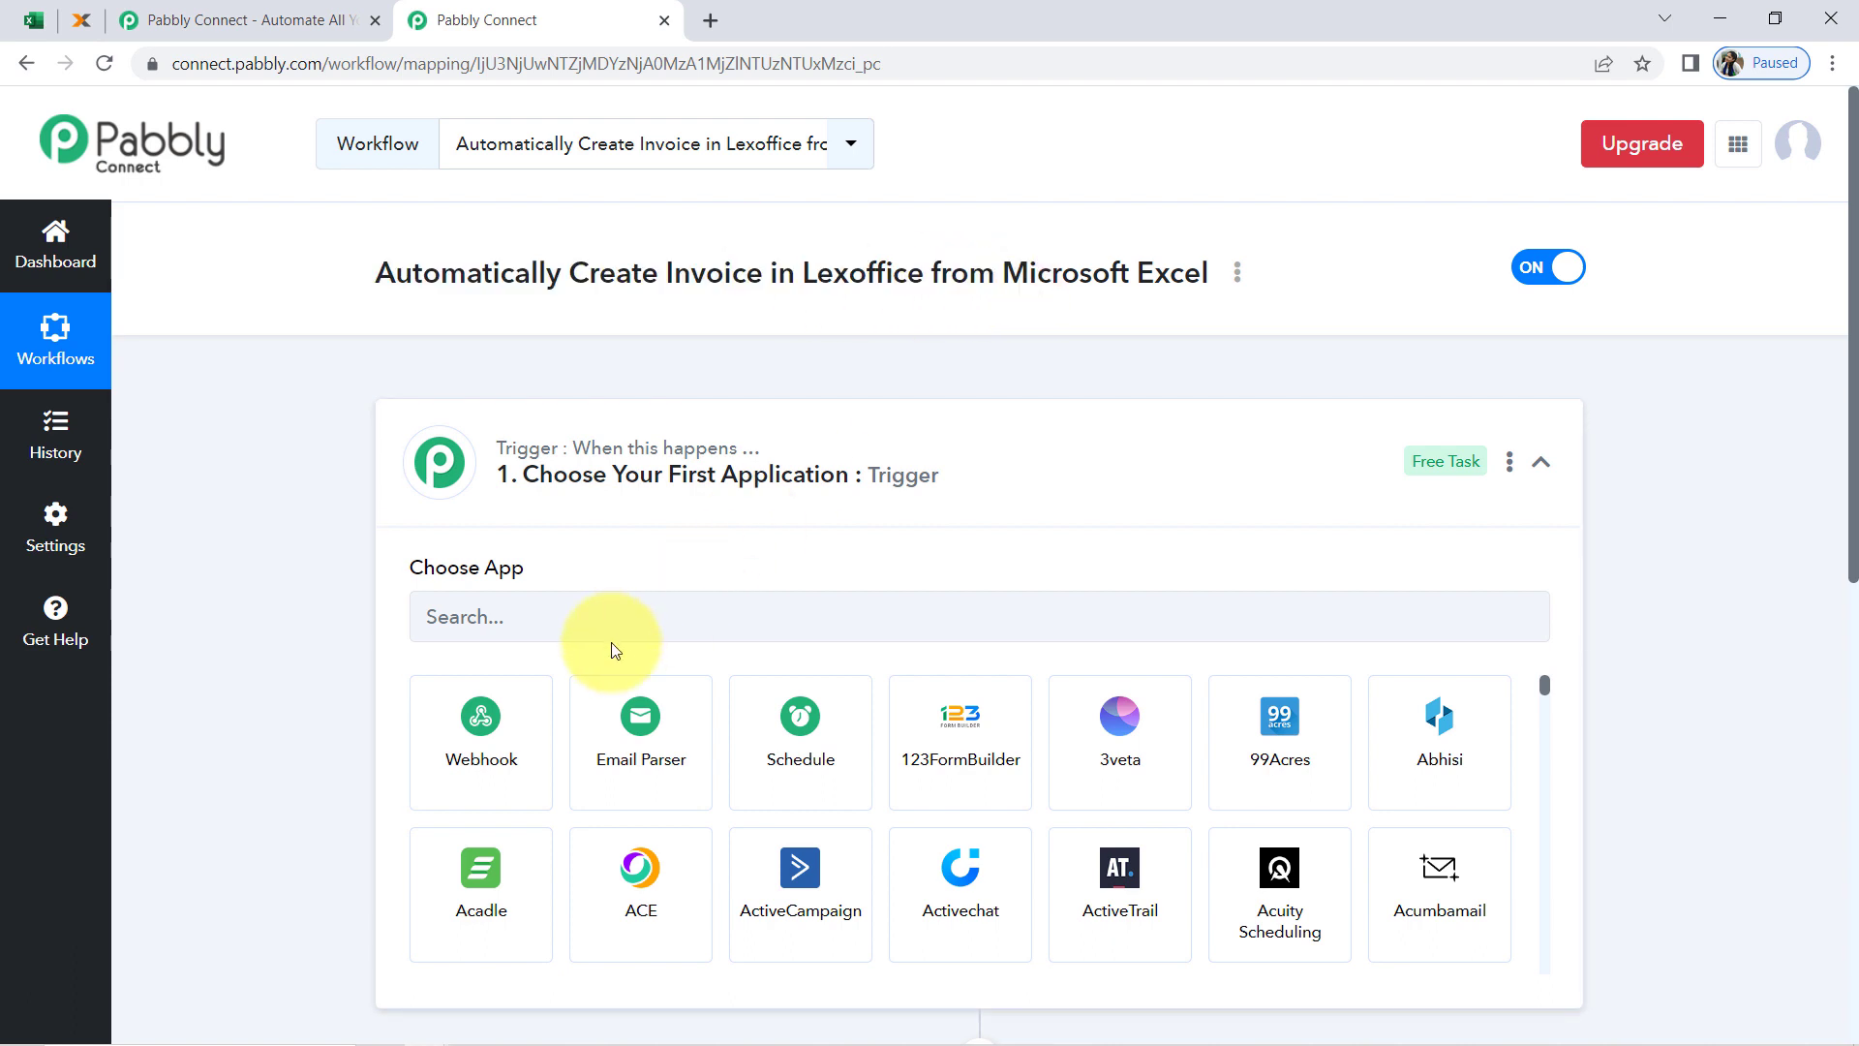
{"action": "left_click", "coordinate": [569, 621]}
{"action": "type", "text": "ex"}
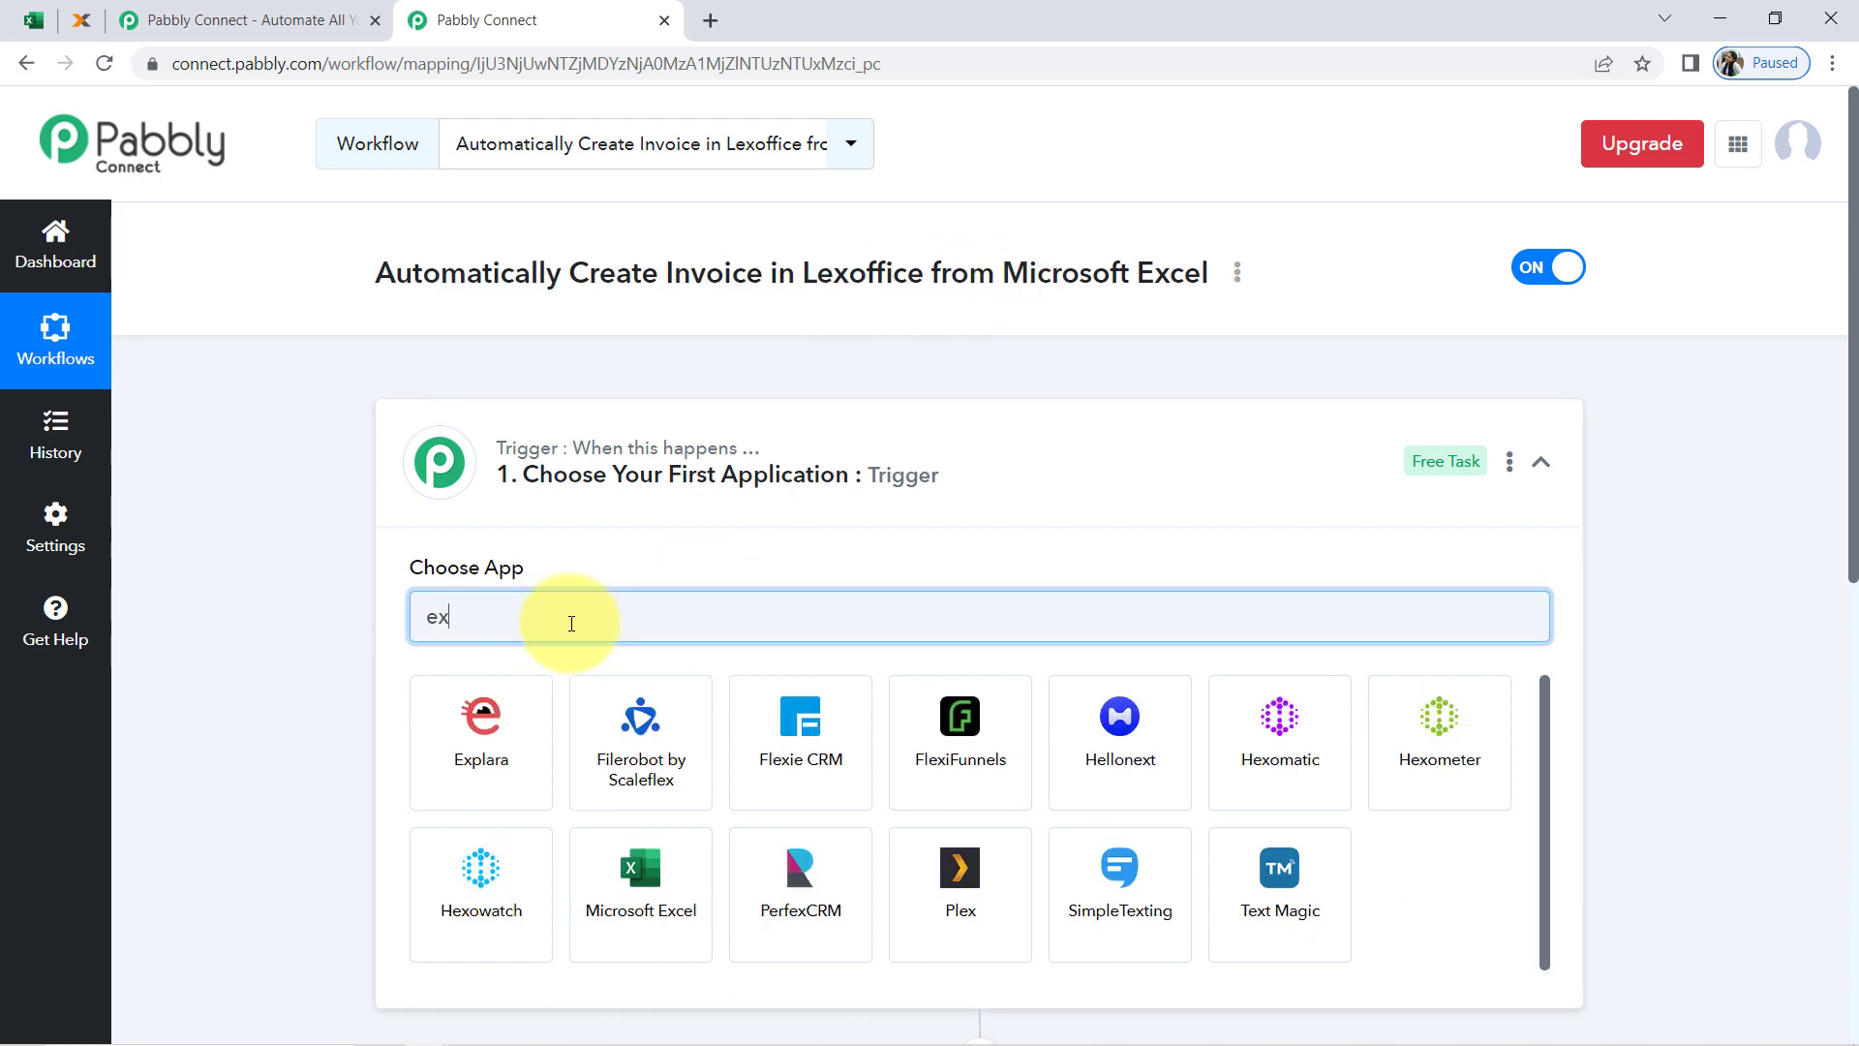
{"action": "type", "text": "ce"}
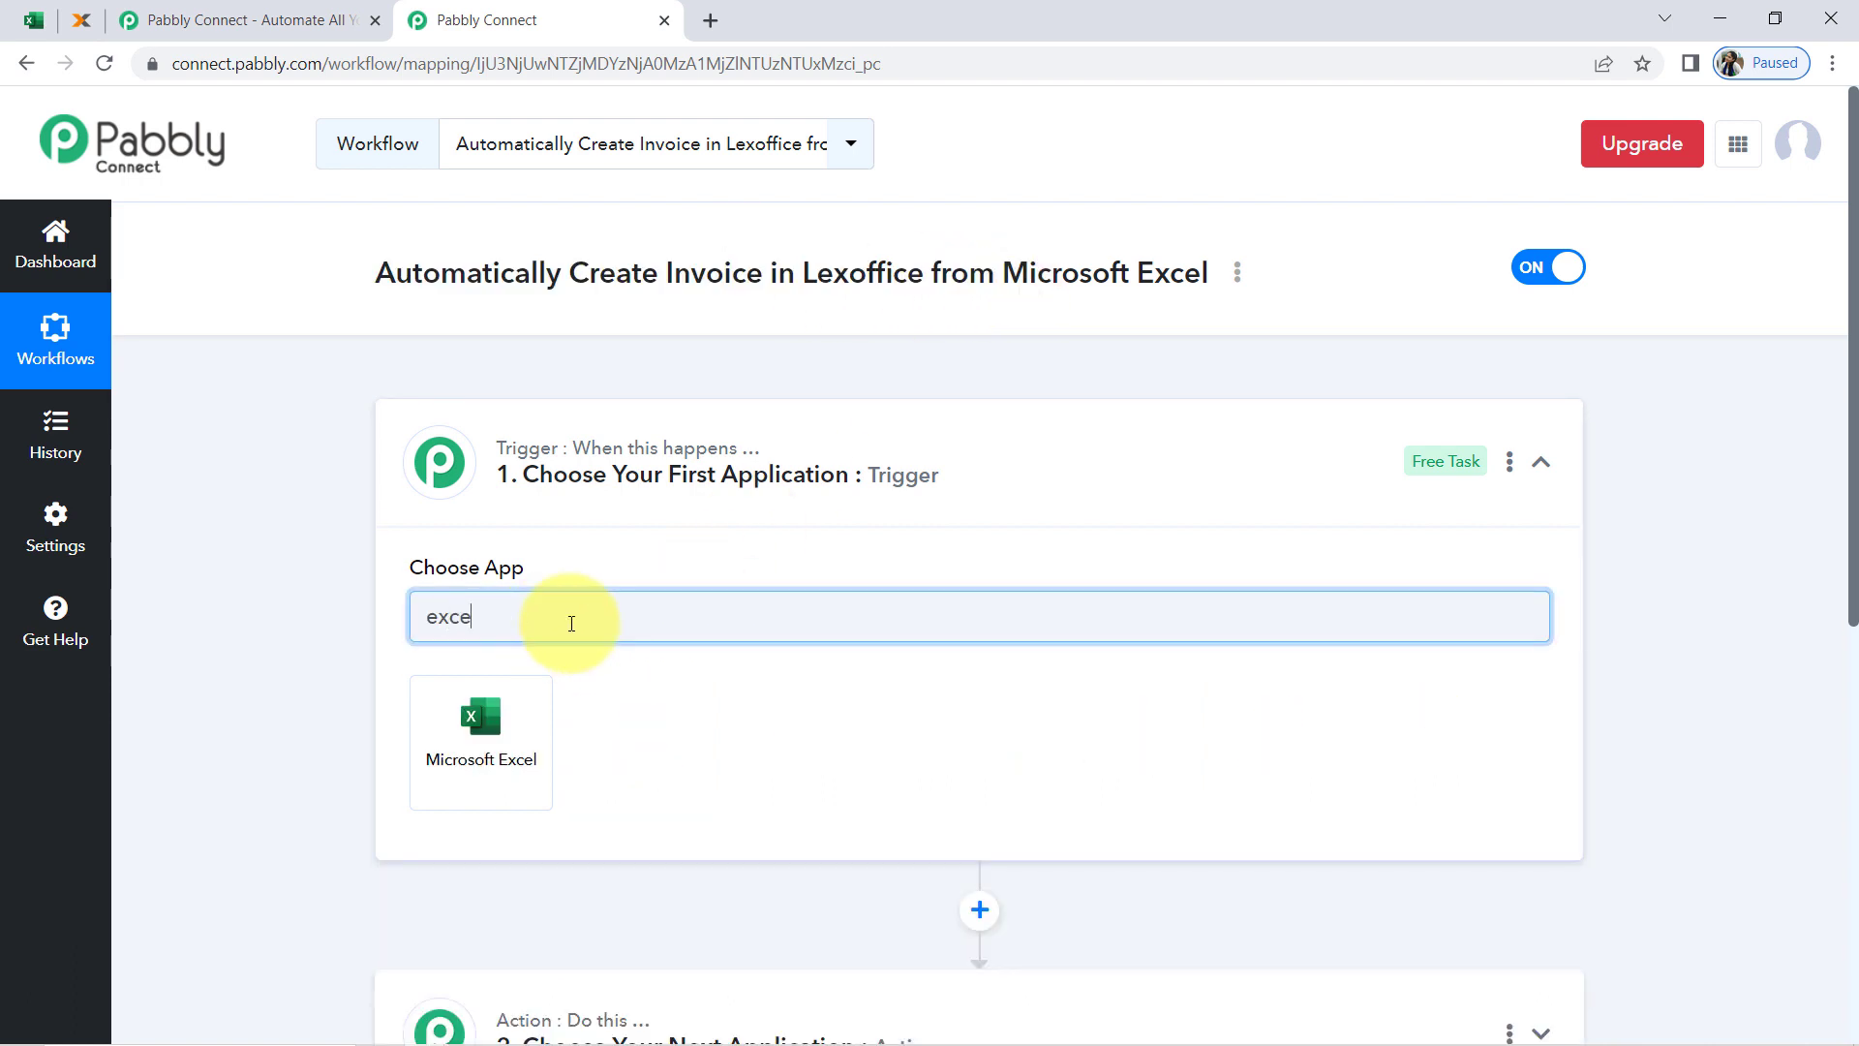
{"action": "left_click", "coordinate": [517, 699]}
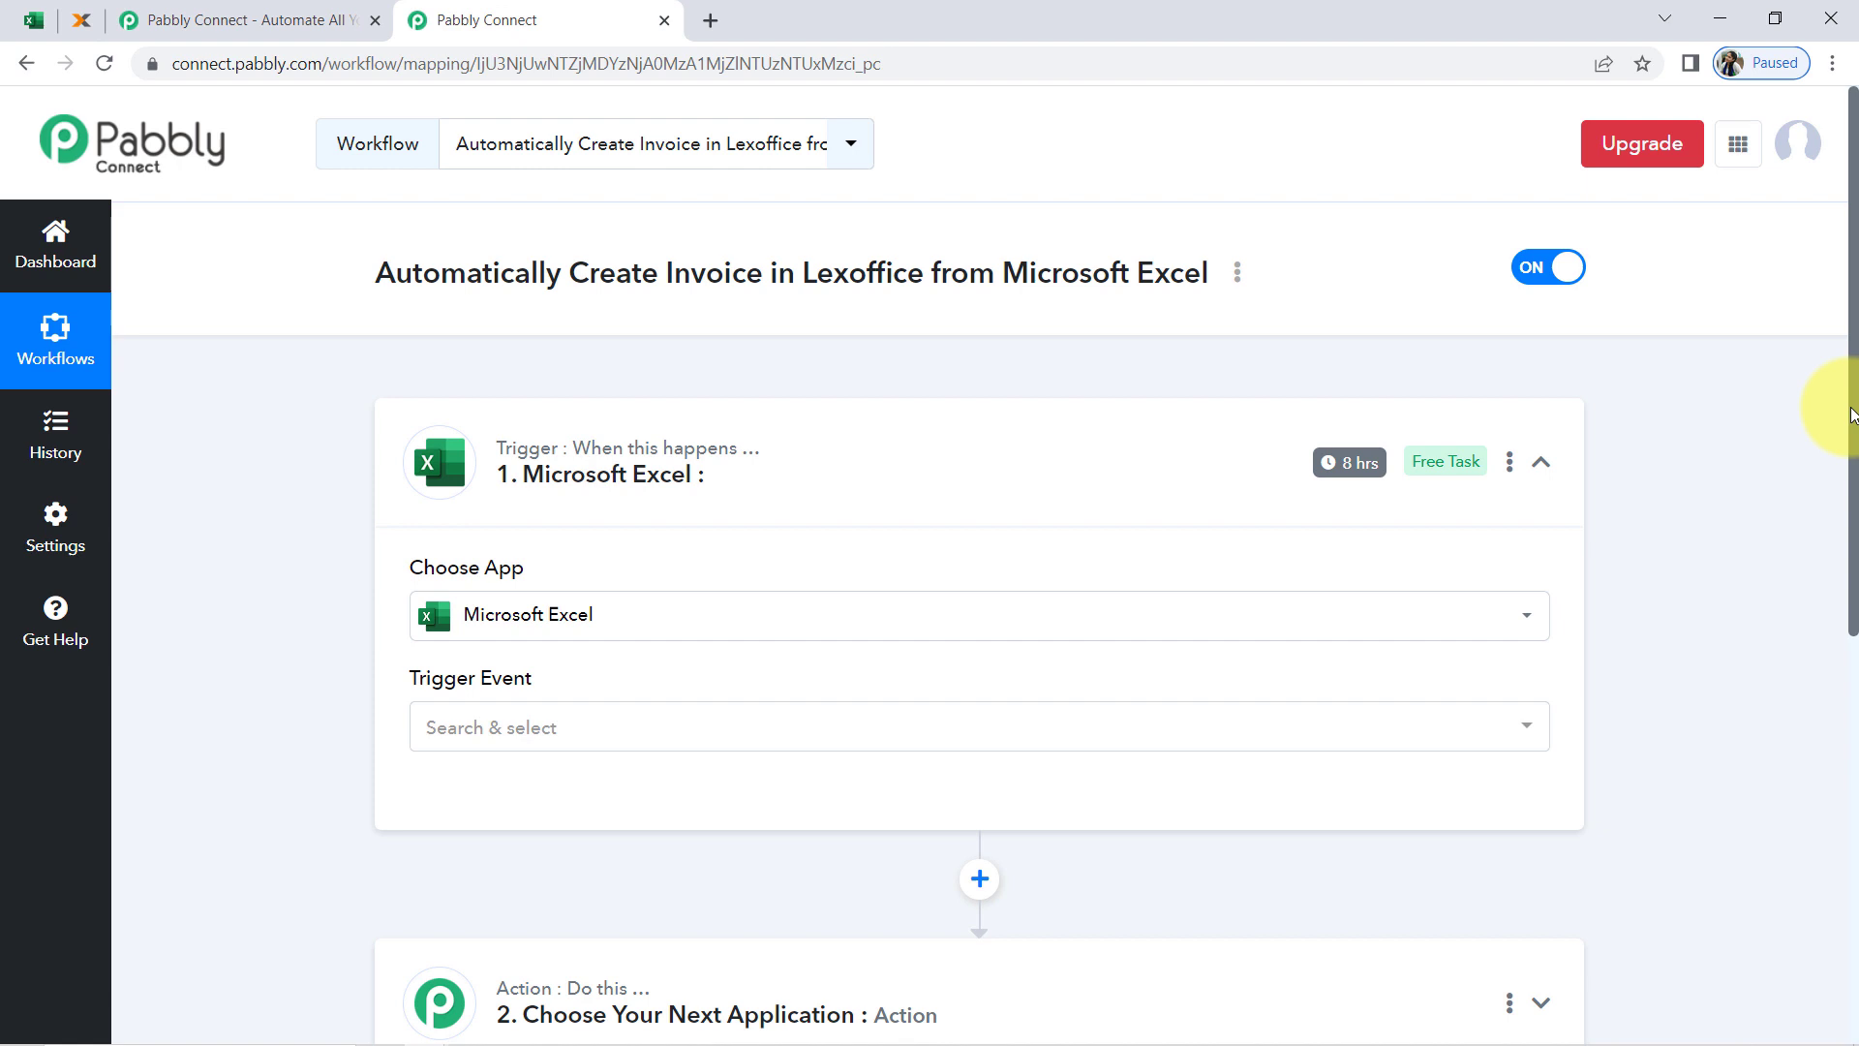
Search for lexoffice in the workflow's second step, choose it as the action application, and collapse that step
{"action": "left_click_drag", "start_coordinate": [1851, 414], "coordinate": [1851, 714]}
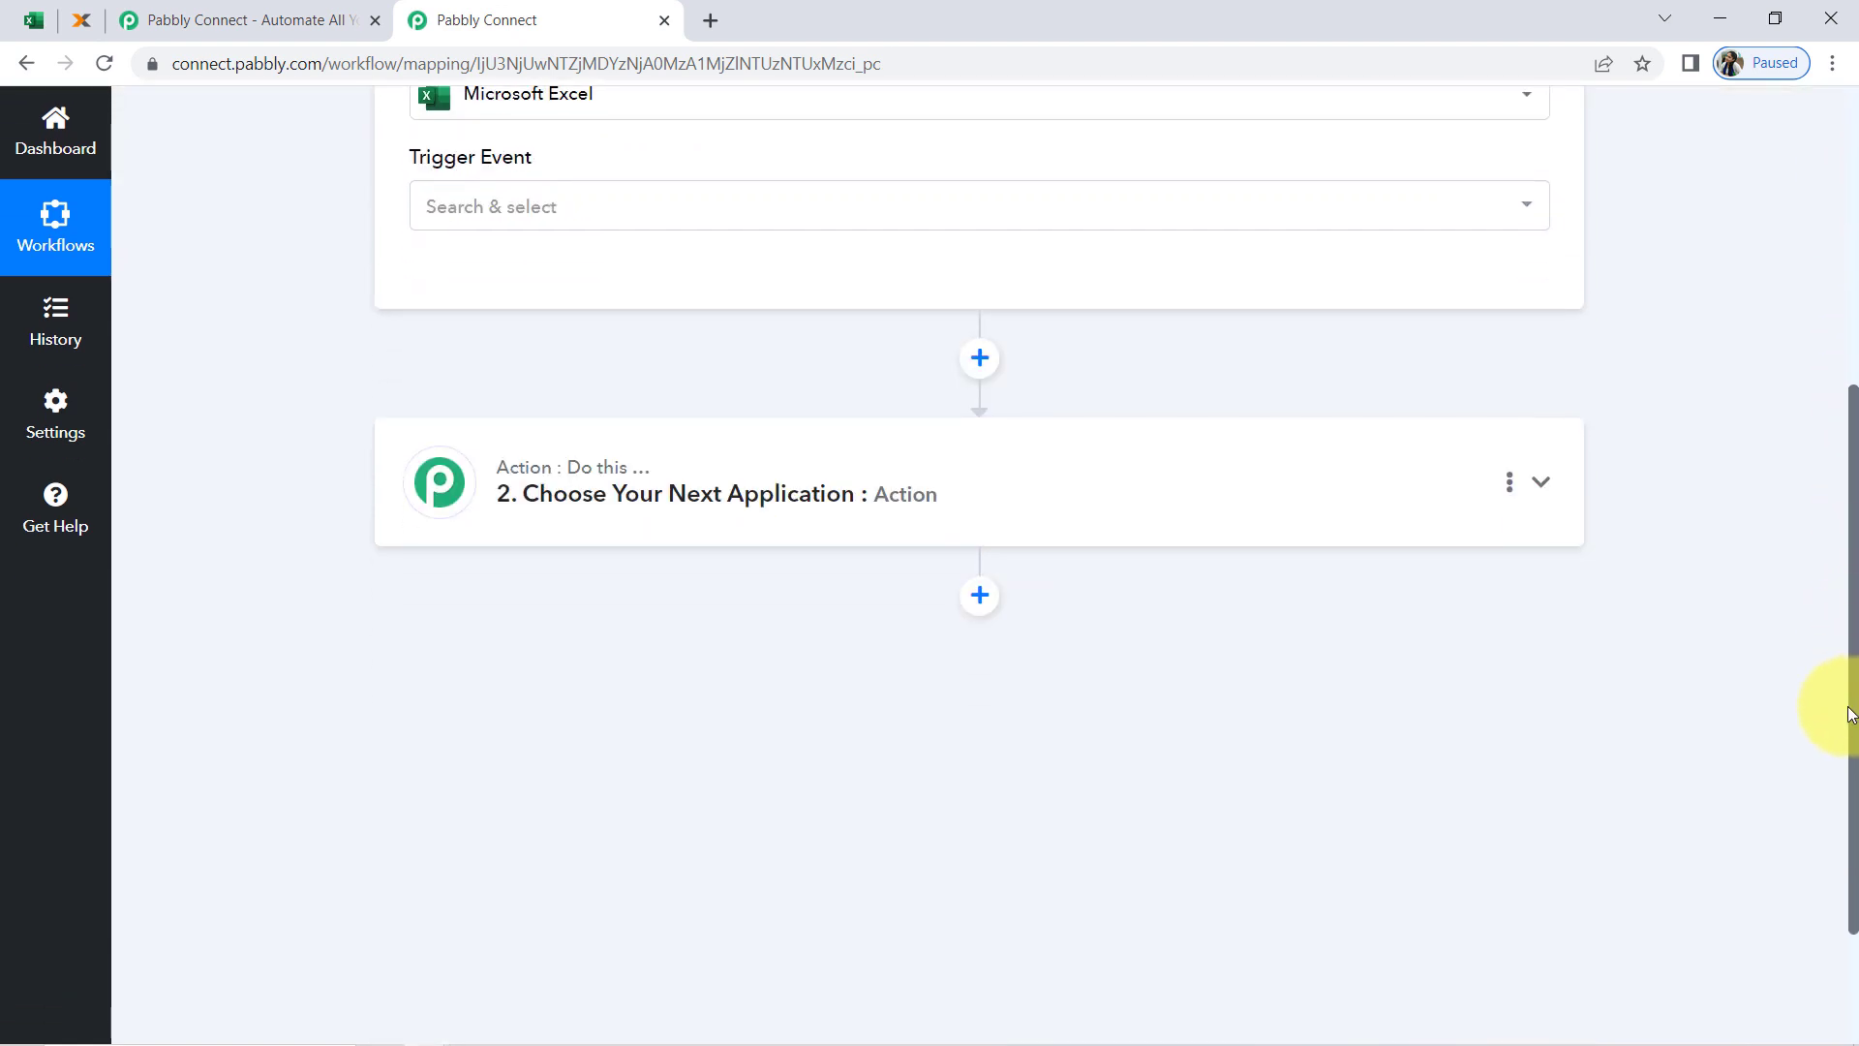
{"action": "left_click", "coordinate": [567, 518]}
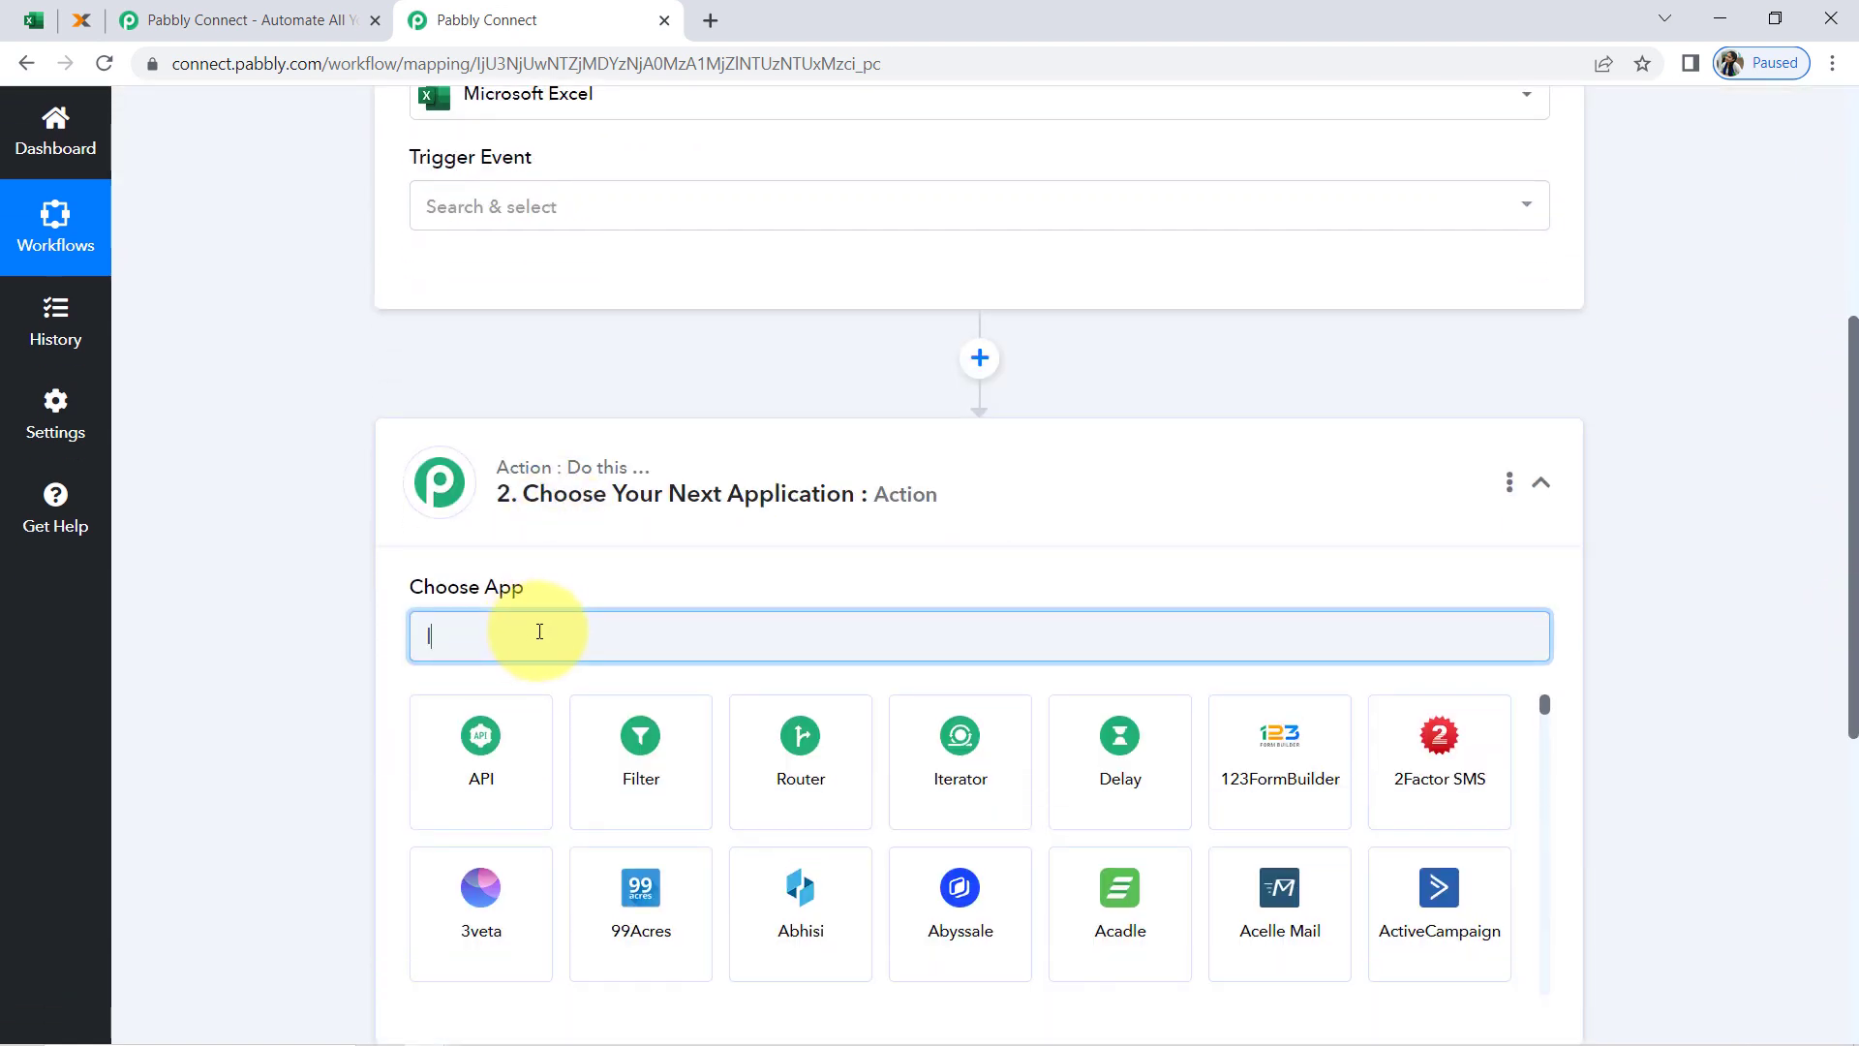
{"action": "type", "text": "lexof"}
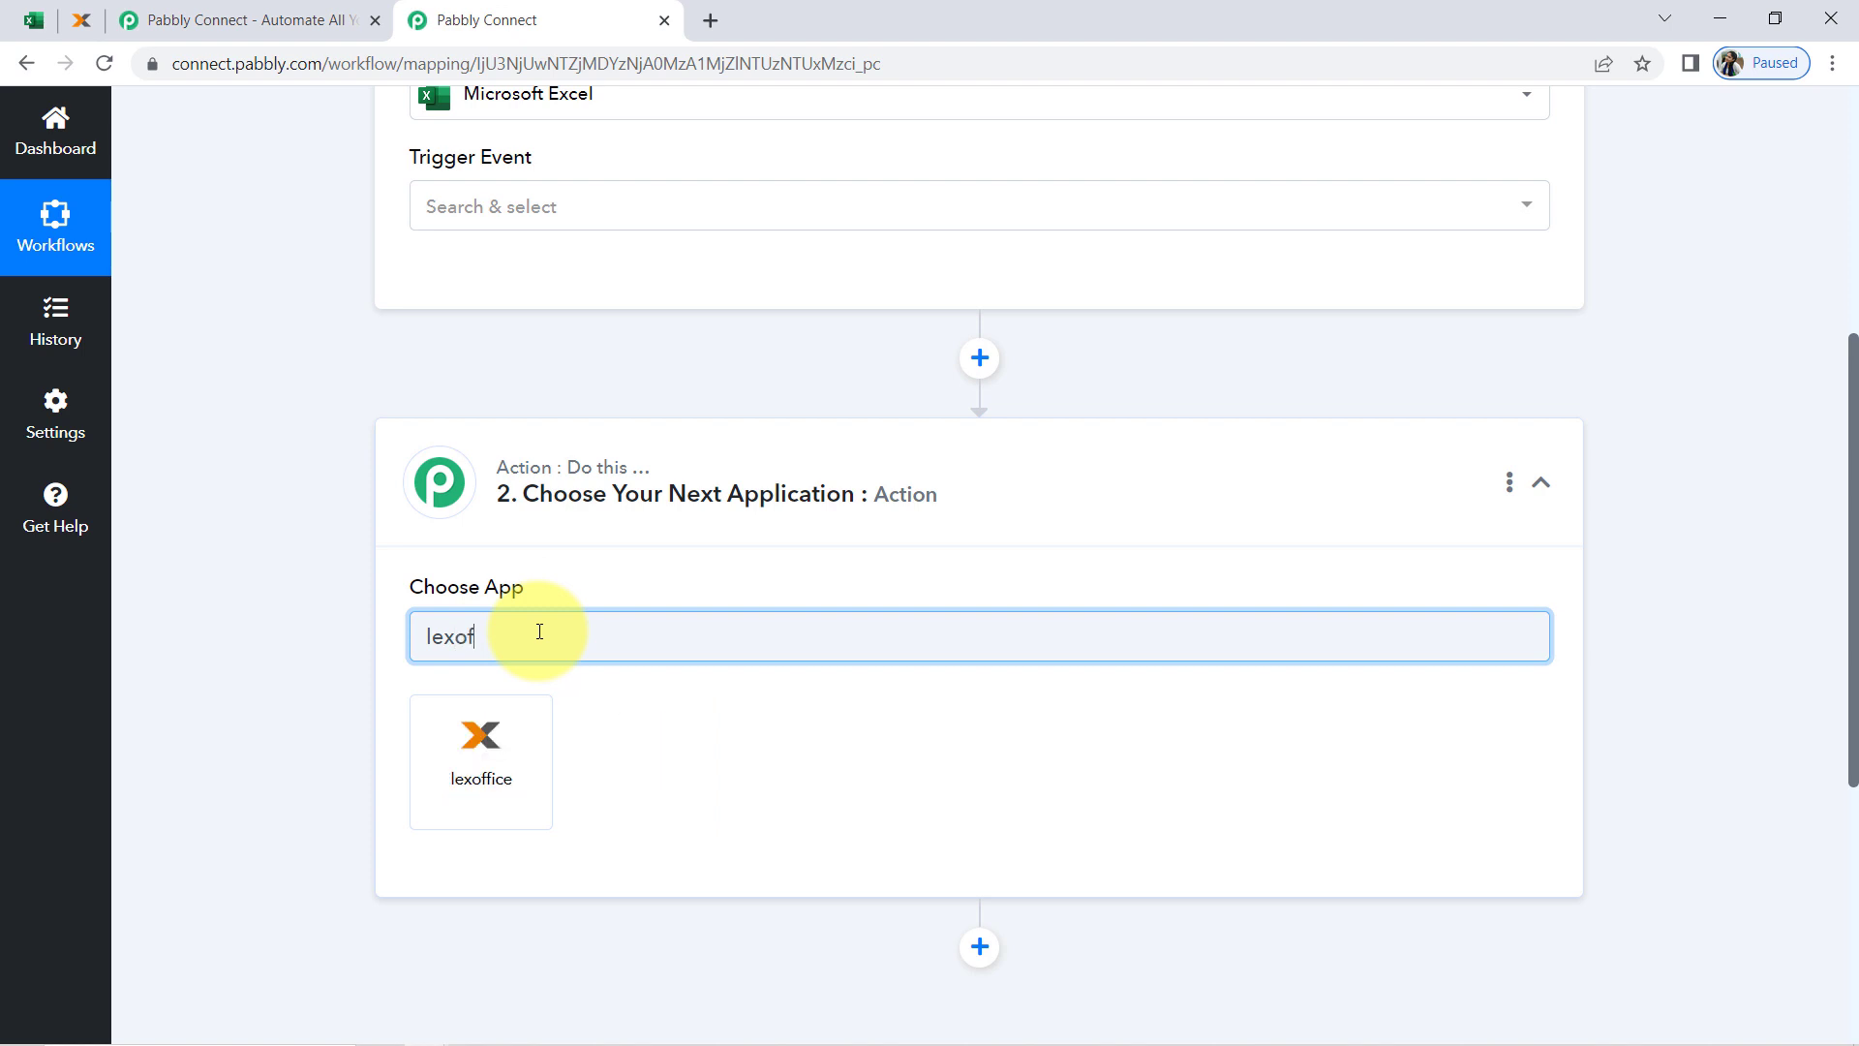
{"action": "left_click", "coordinate": [508, 737]}
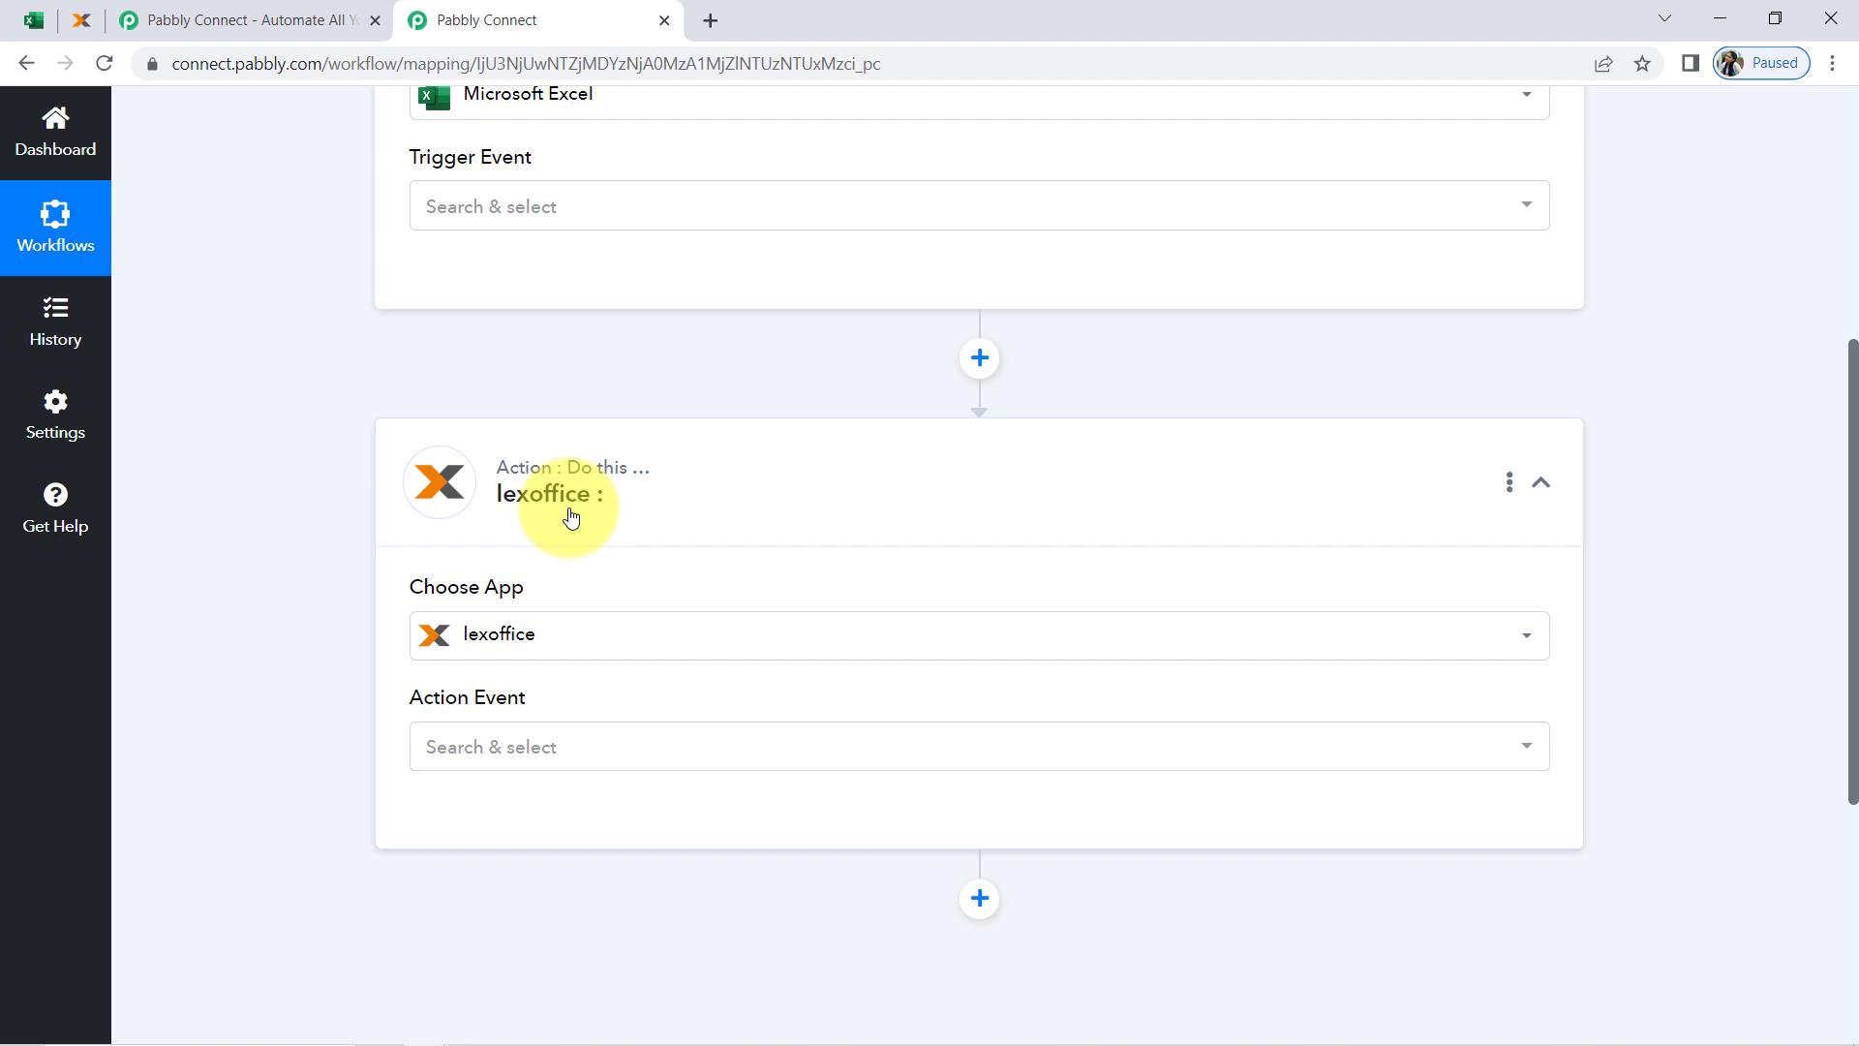
{"action": "left_click", "coordinate": [571, 518]}
Set the Microsoft Excel trigger event to New Row in Worksheet
{"action": "left_click_drag", "start_coordinate": [1854, 571], "coordinate": [1854, 392]}
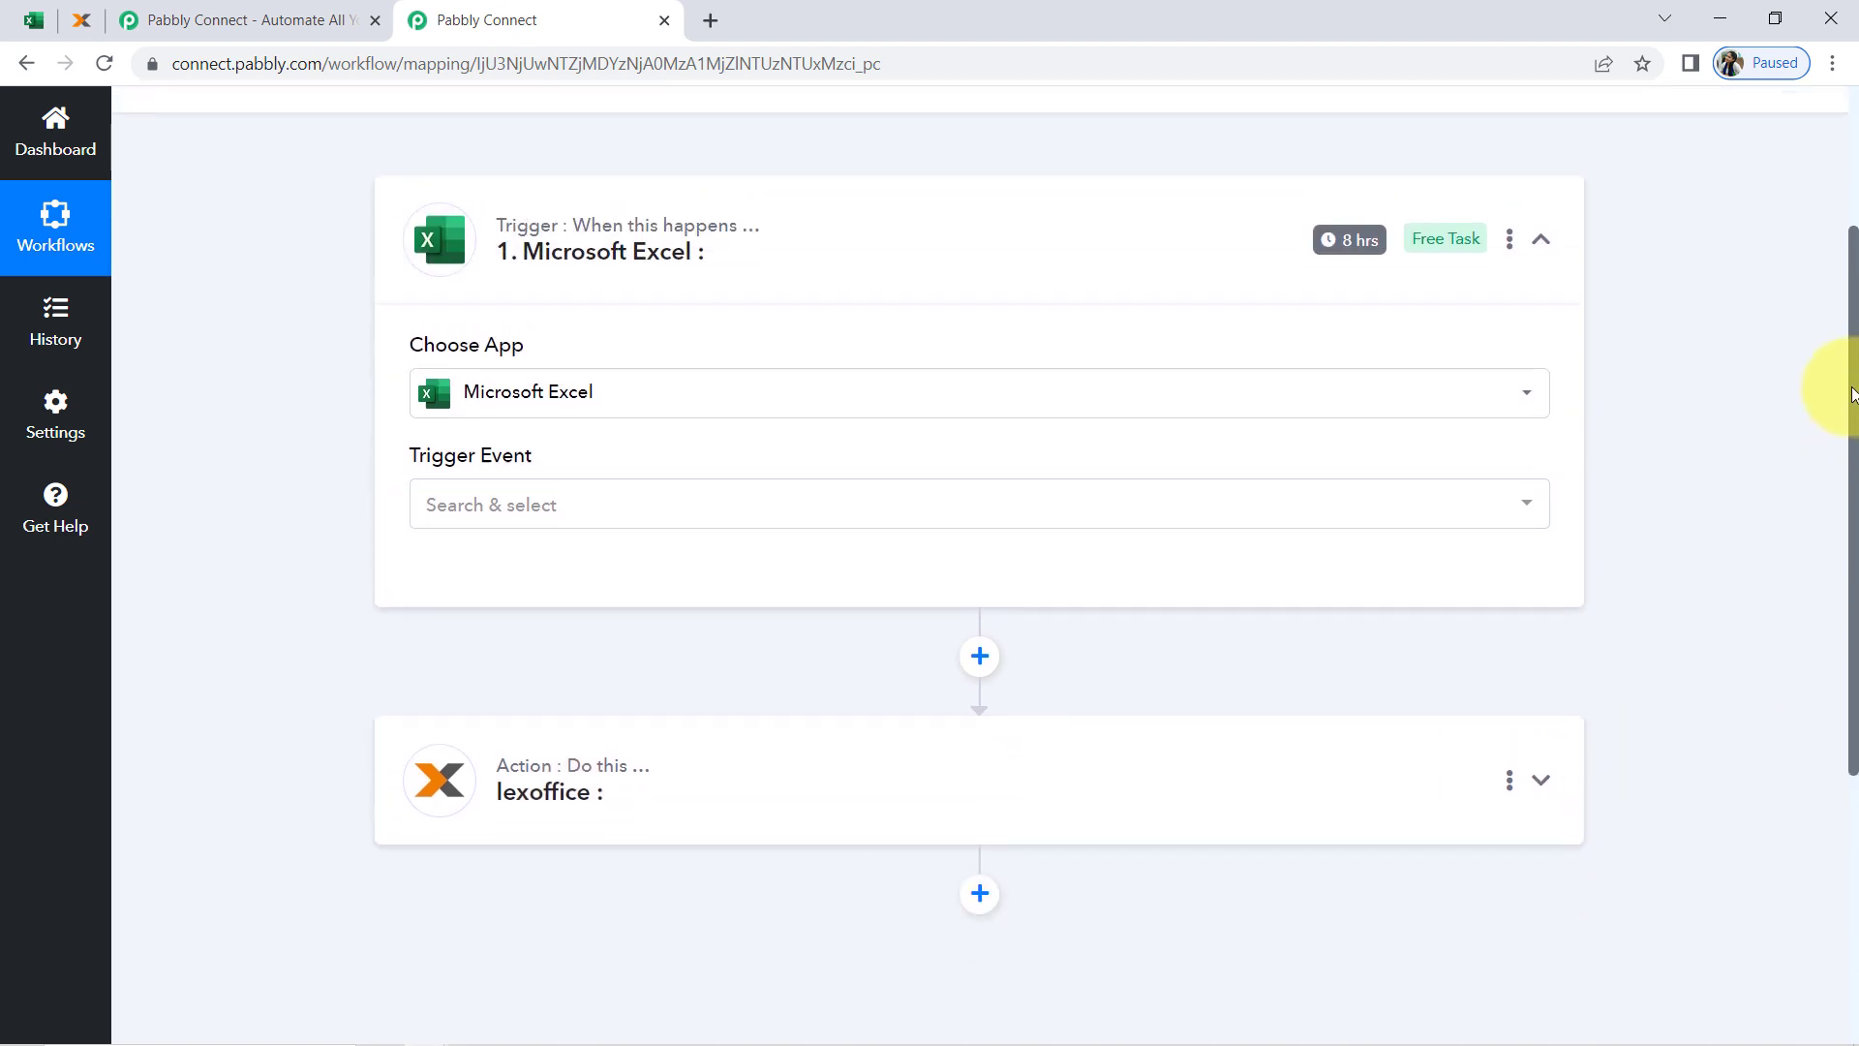
{"action": "left_click", "coordinate": [566, 308]}
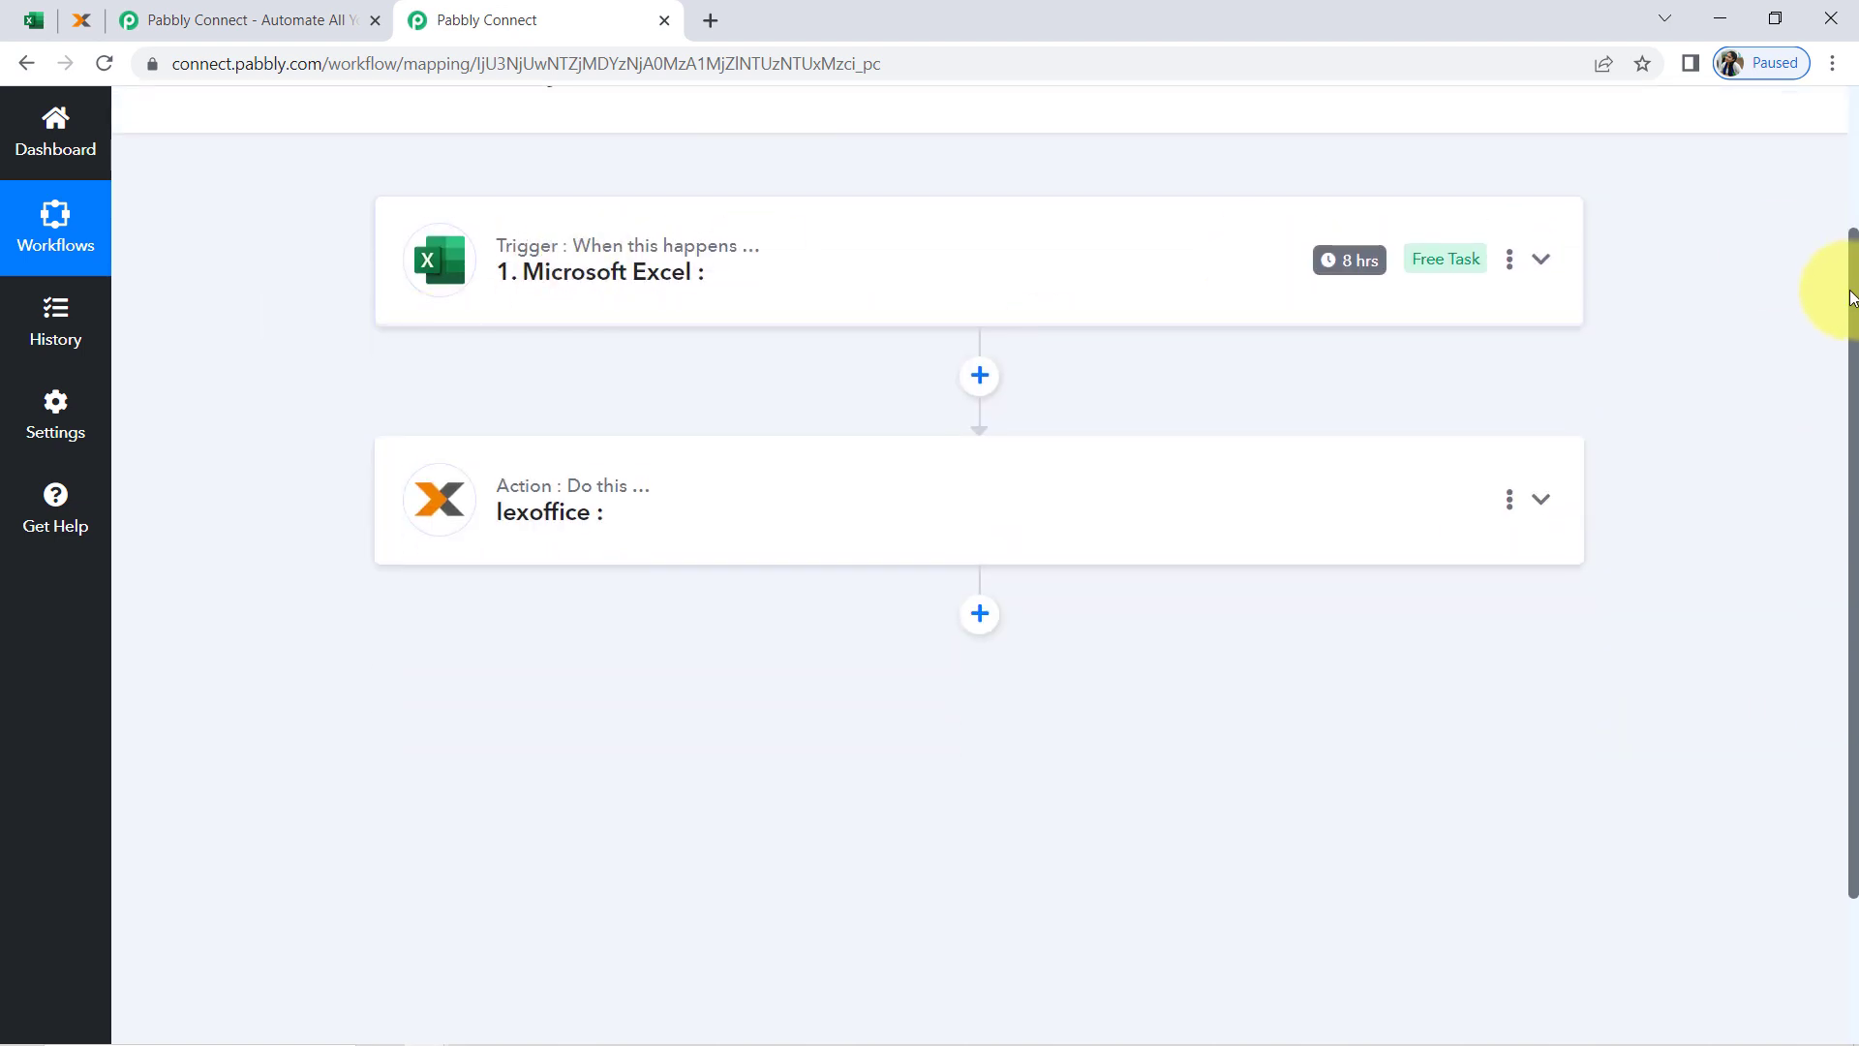
{"action": "left_click_drag", "start_coordinate": [1852, 332], "coordinate": [1854, 170]}
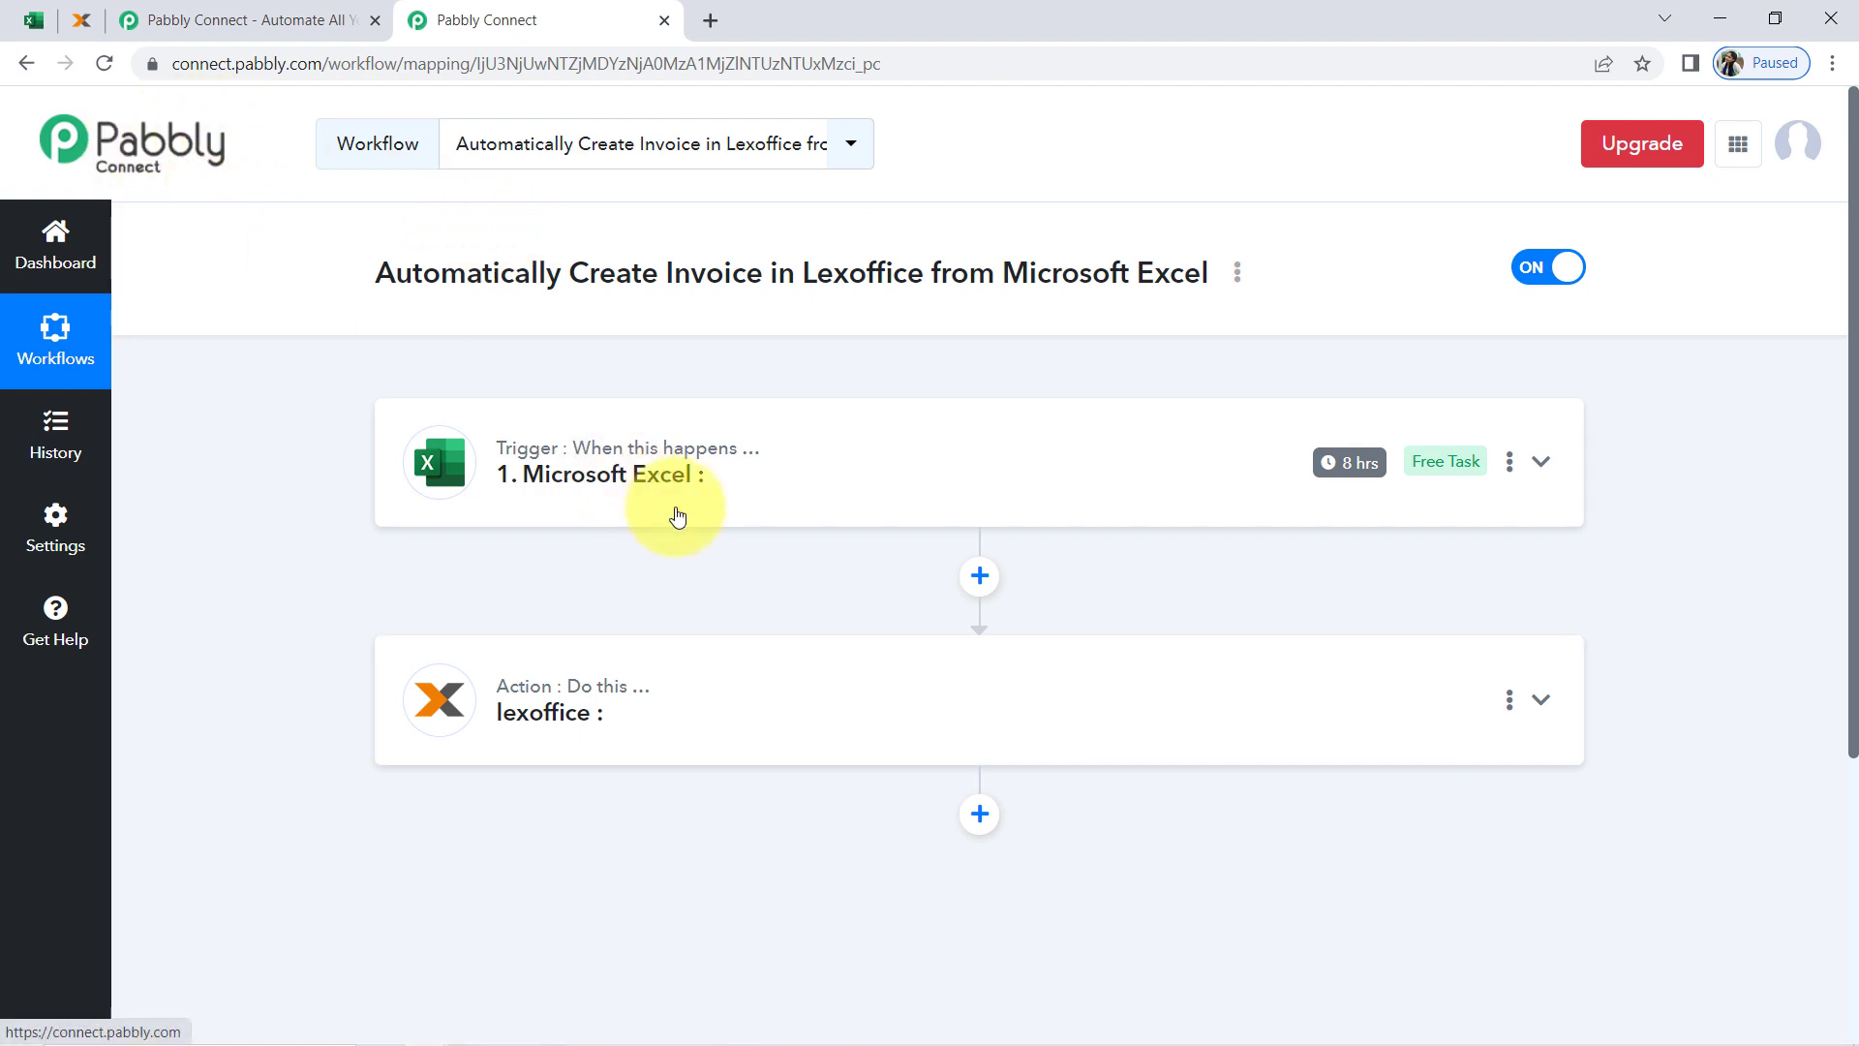
{"action": "left_click", "coordinate": [593, 479]}
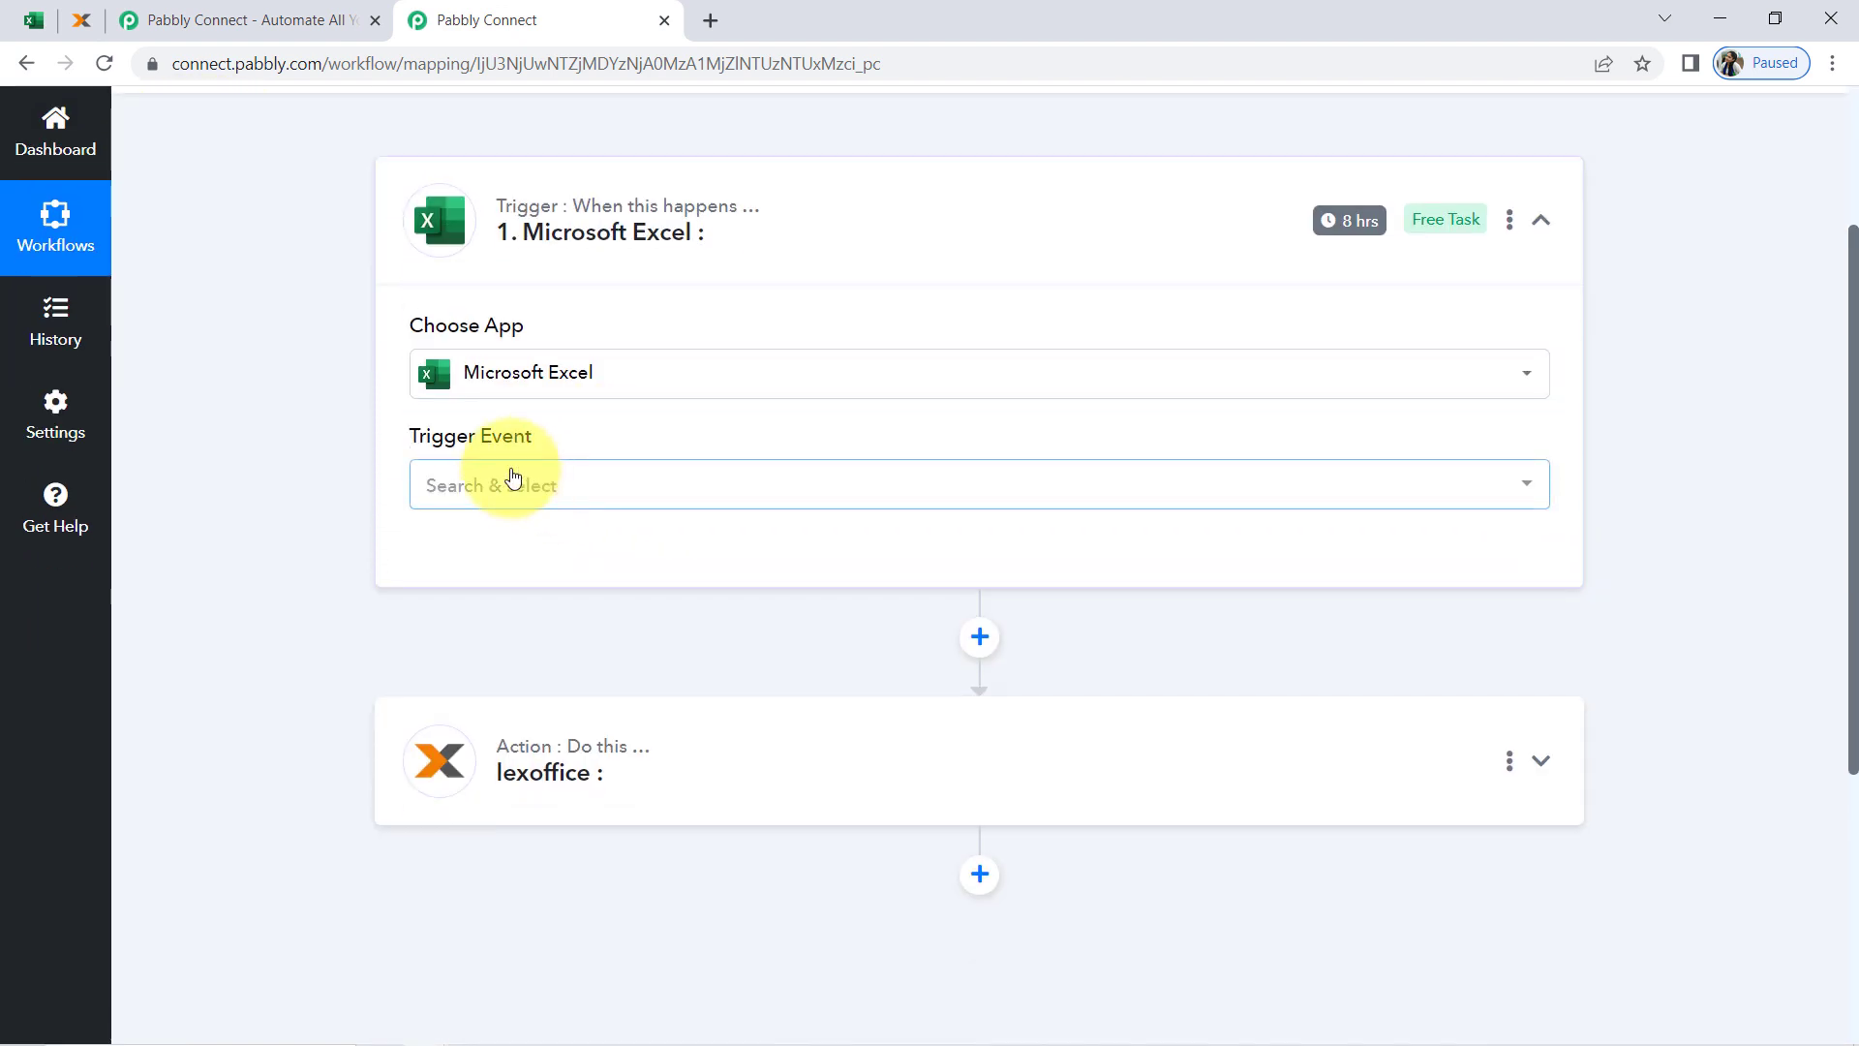
{"action": "left_click", "coordinate": [513, 480]}
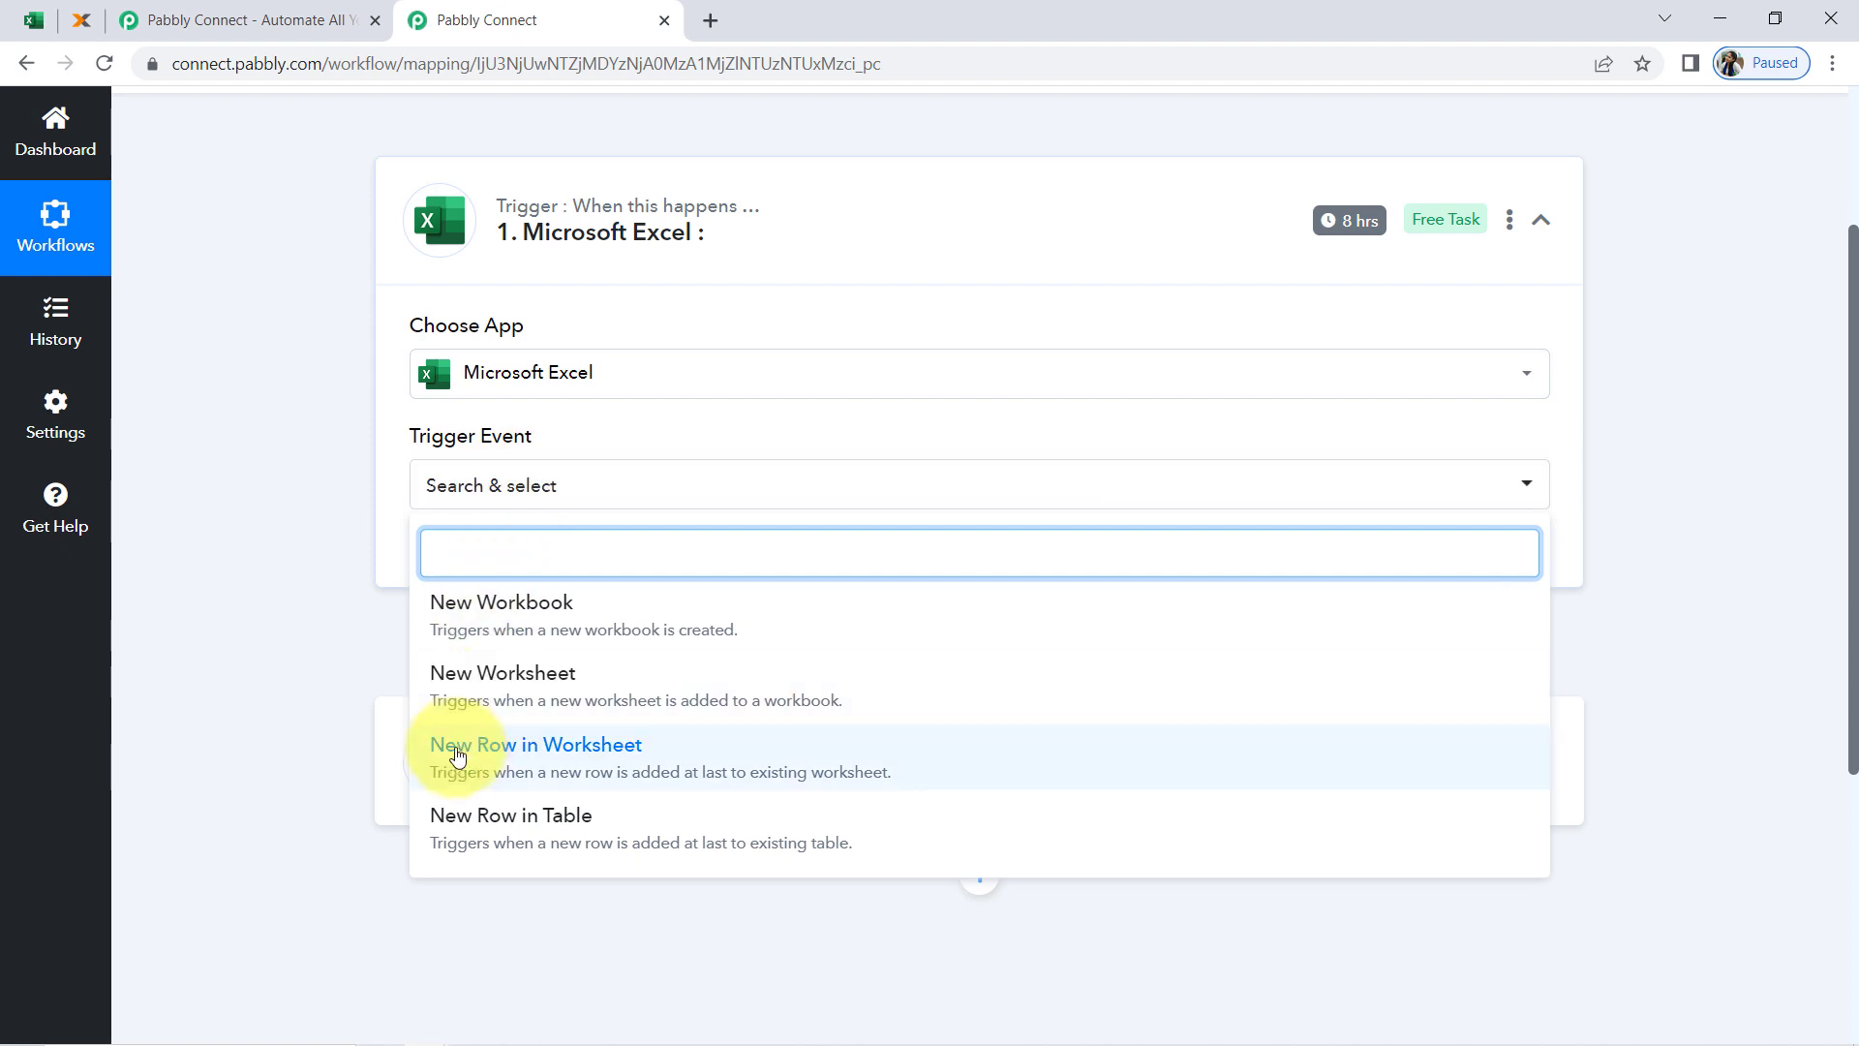
{"action": "left_click", "coordinate": [513, 768]}
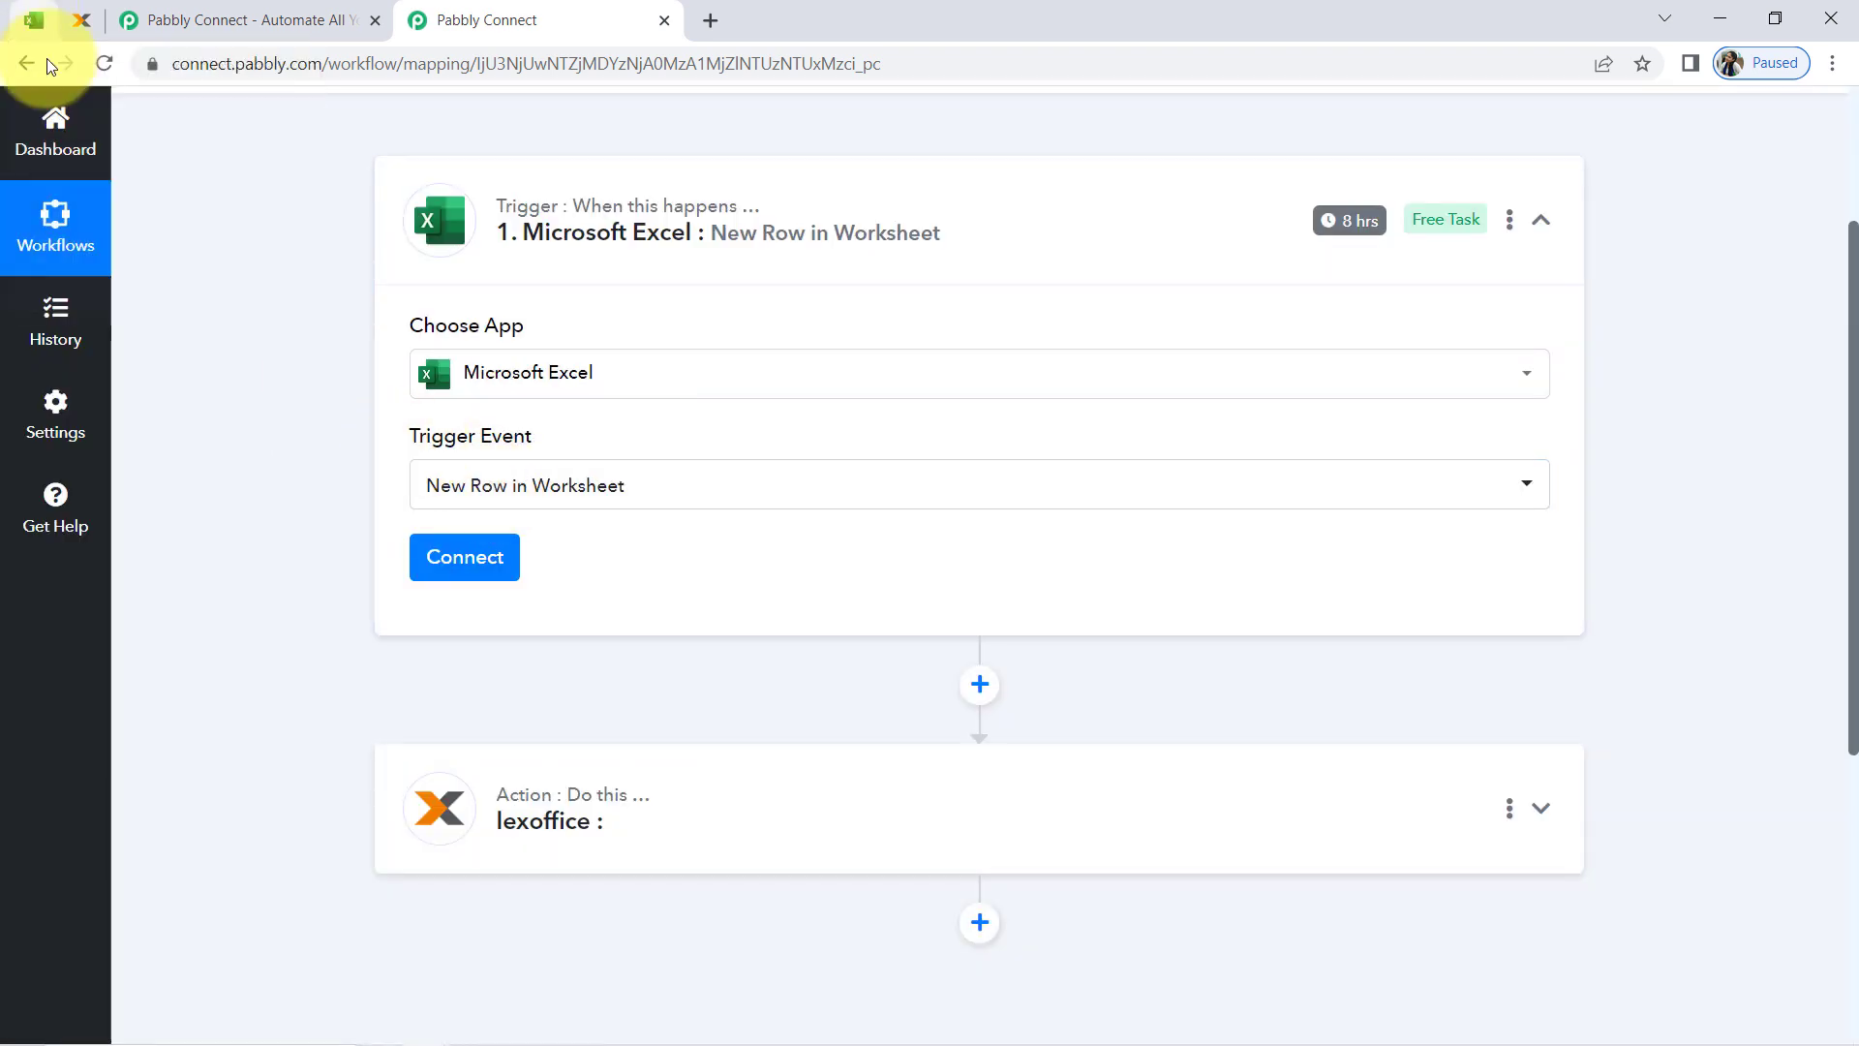
Review row 2 of the All Invoices Data workbook in Excel and return to the Pabbly Connect workflow
{"action": "left_click", "coordinate": [34, 19]}
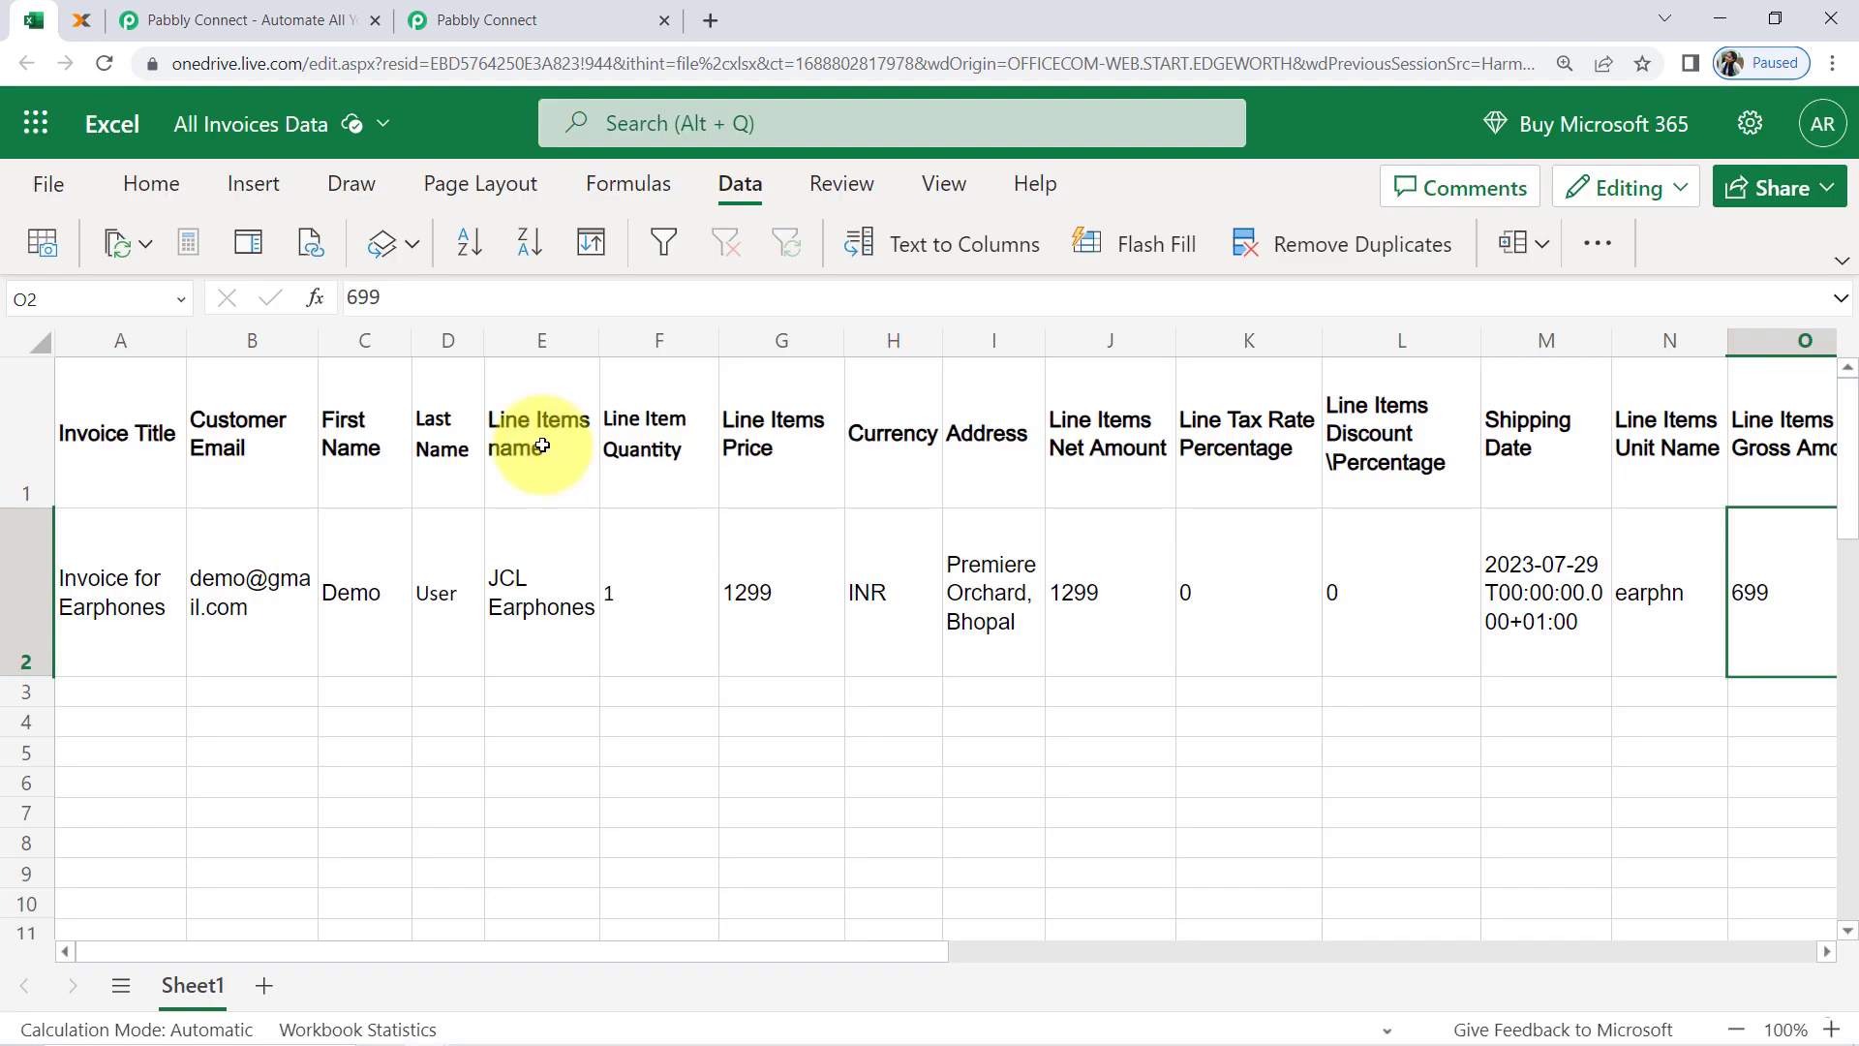
{"action": "left_click", "coordinate": [20, 597]}
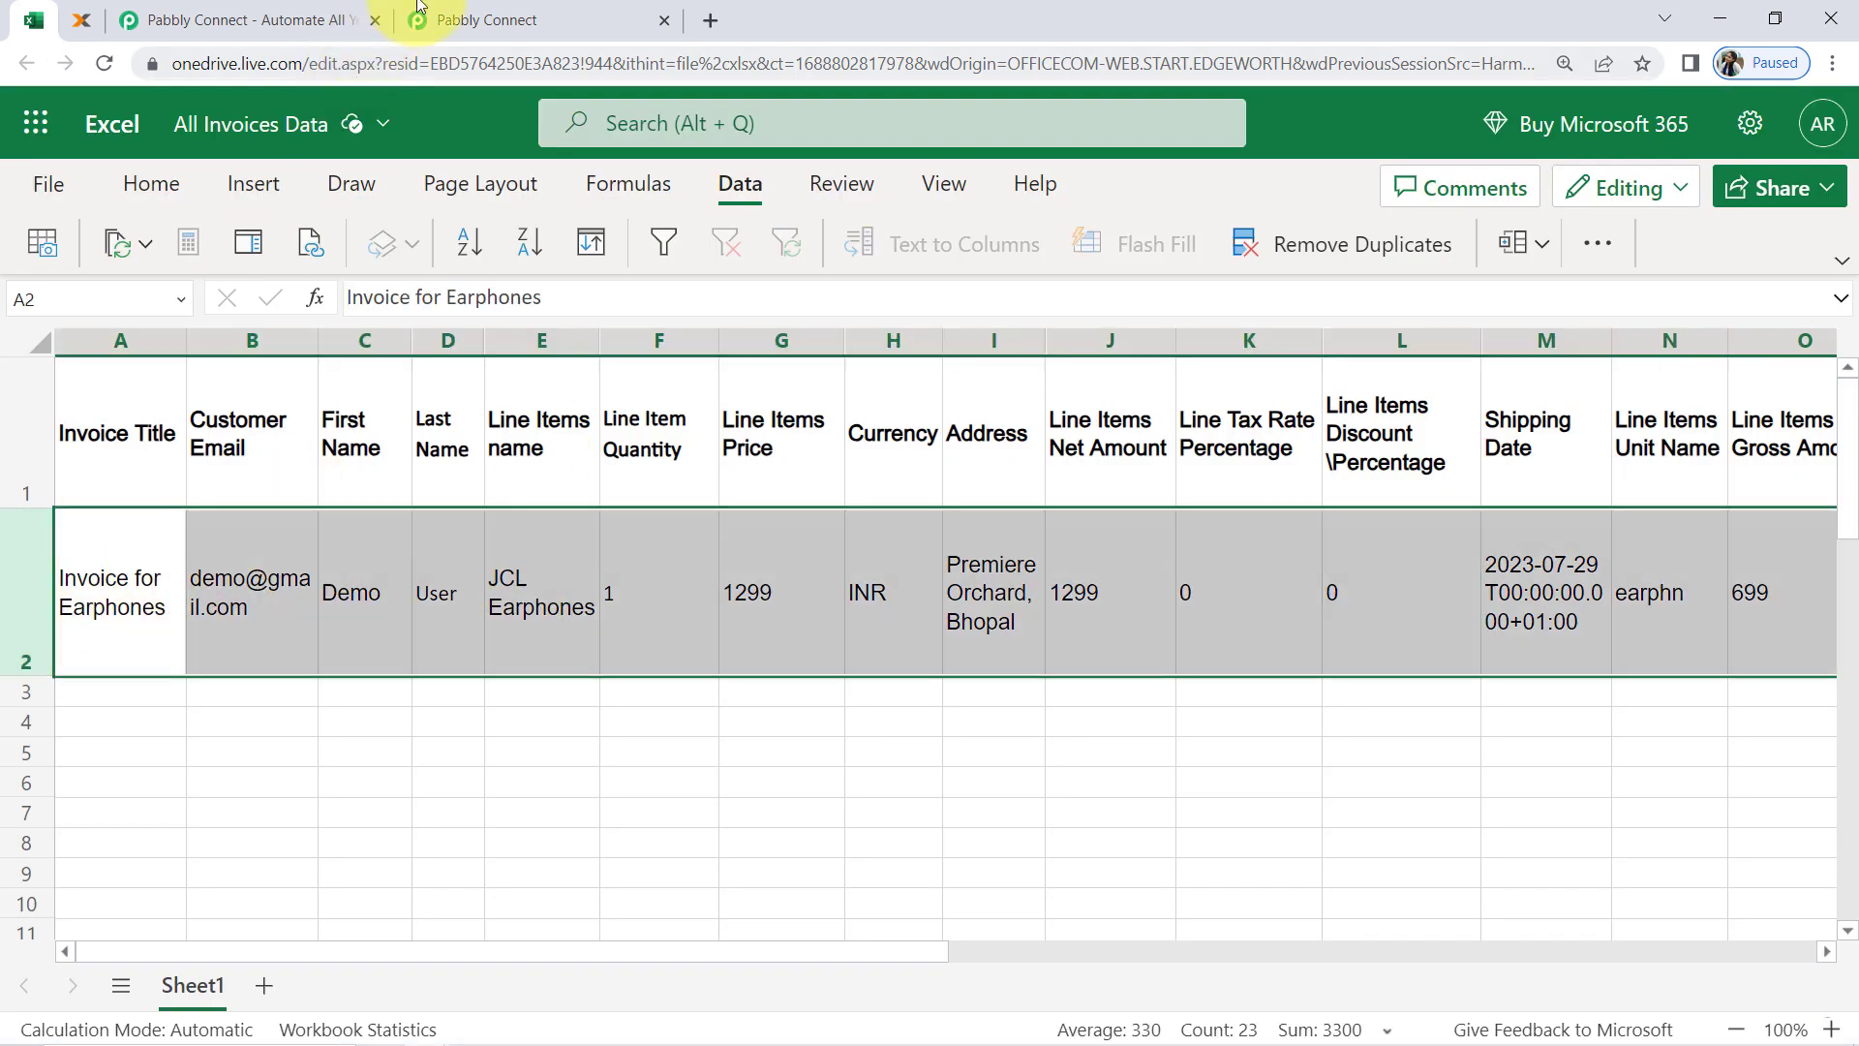
{"action": "left_click", "coordinate": [513, 19]}
Connect the trigger through a new Microsoft Excel connection and accept the requested account permissions
{"action": "left_click", "coordinate": [461, 567]}
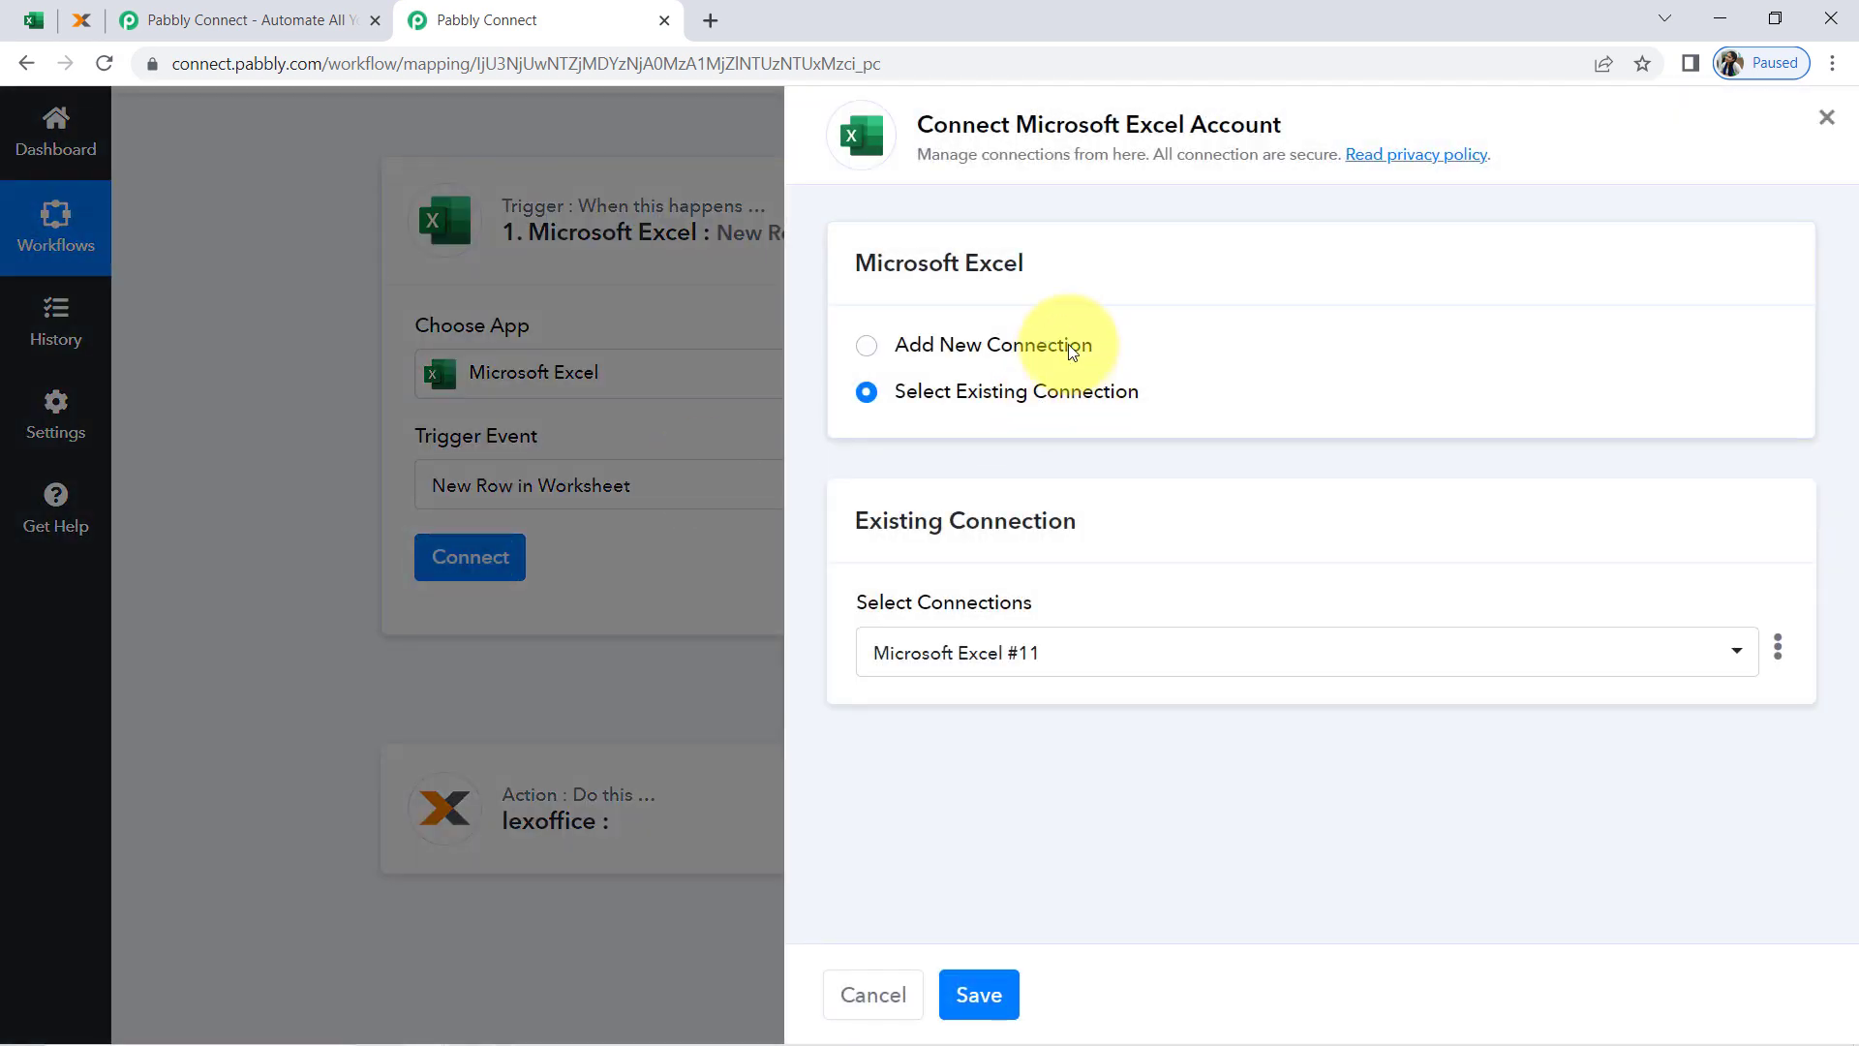
{"action": "left_click", "coordinate": [1041, 346]}
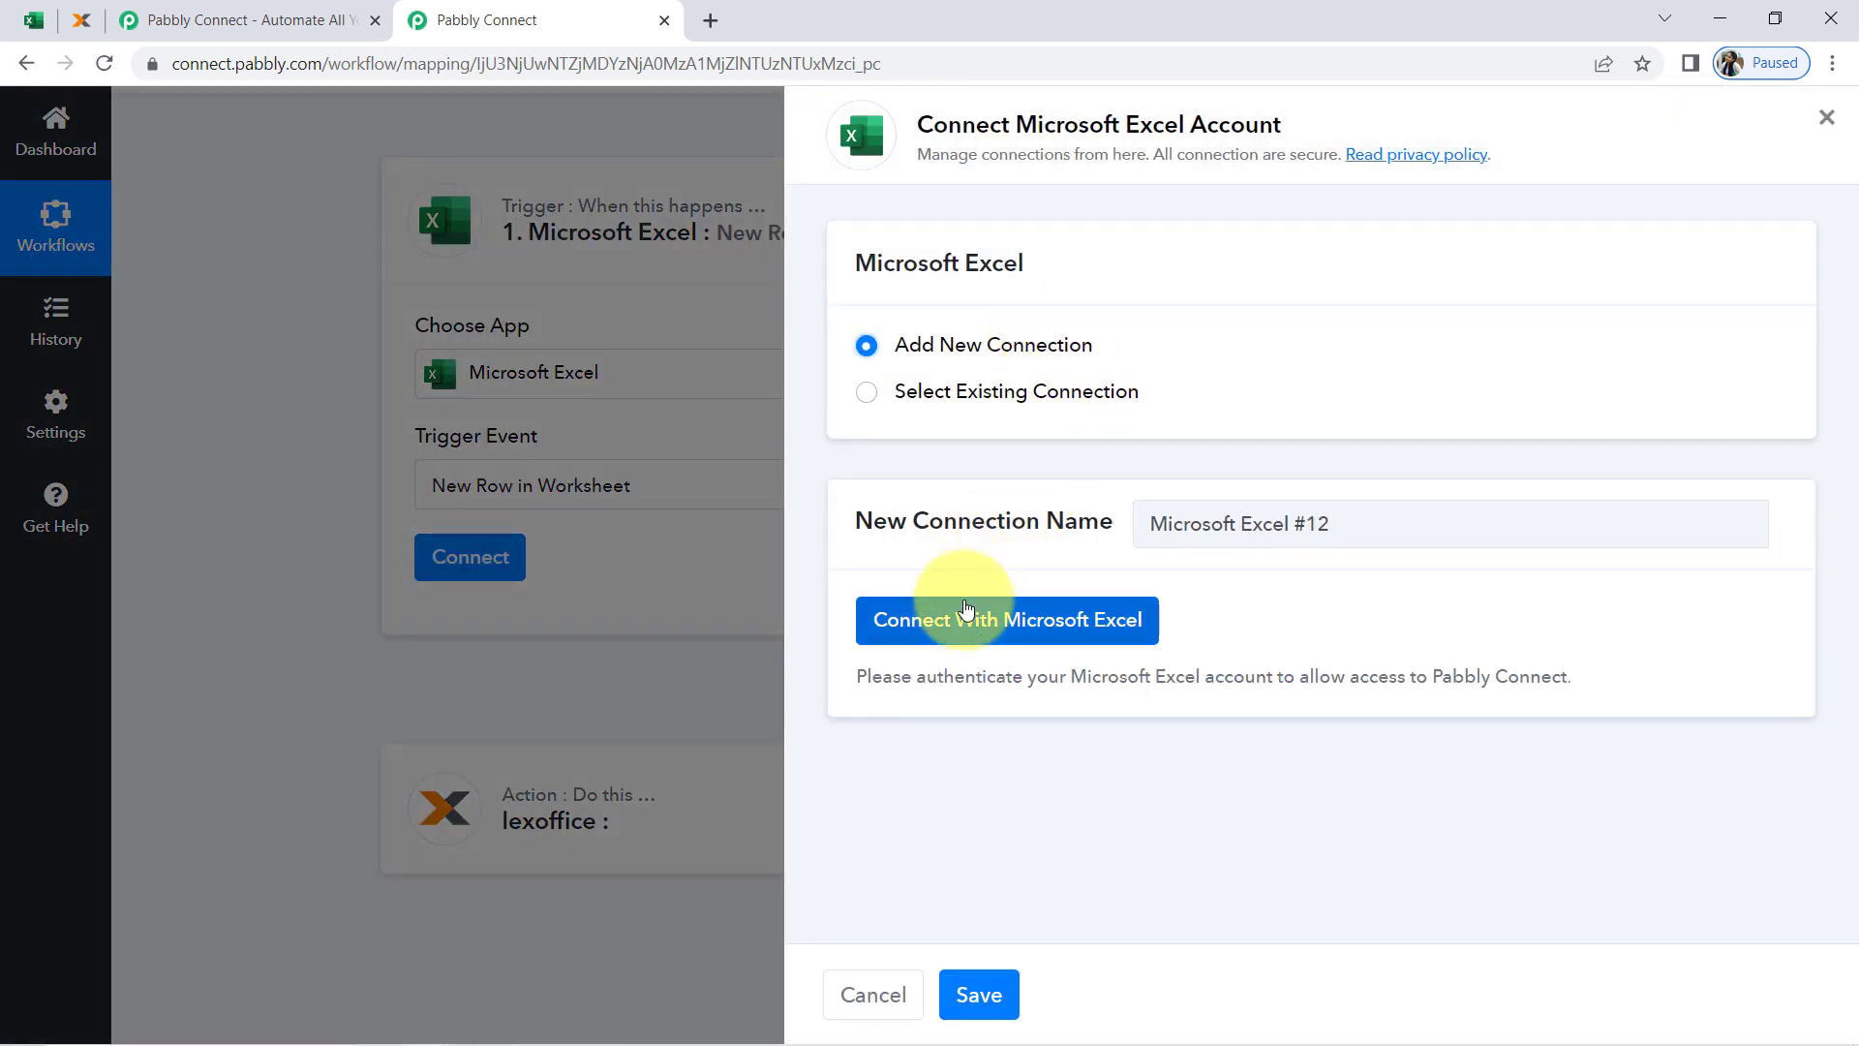
{"action": "left_click", "coordinate": [963, 620]}
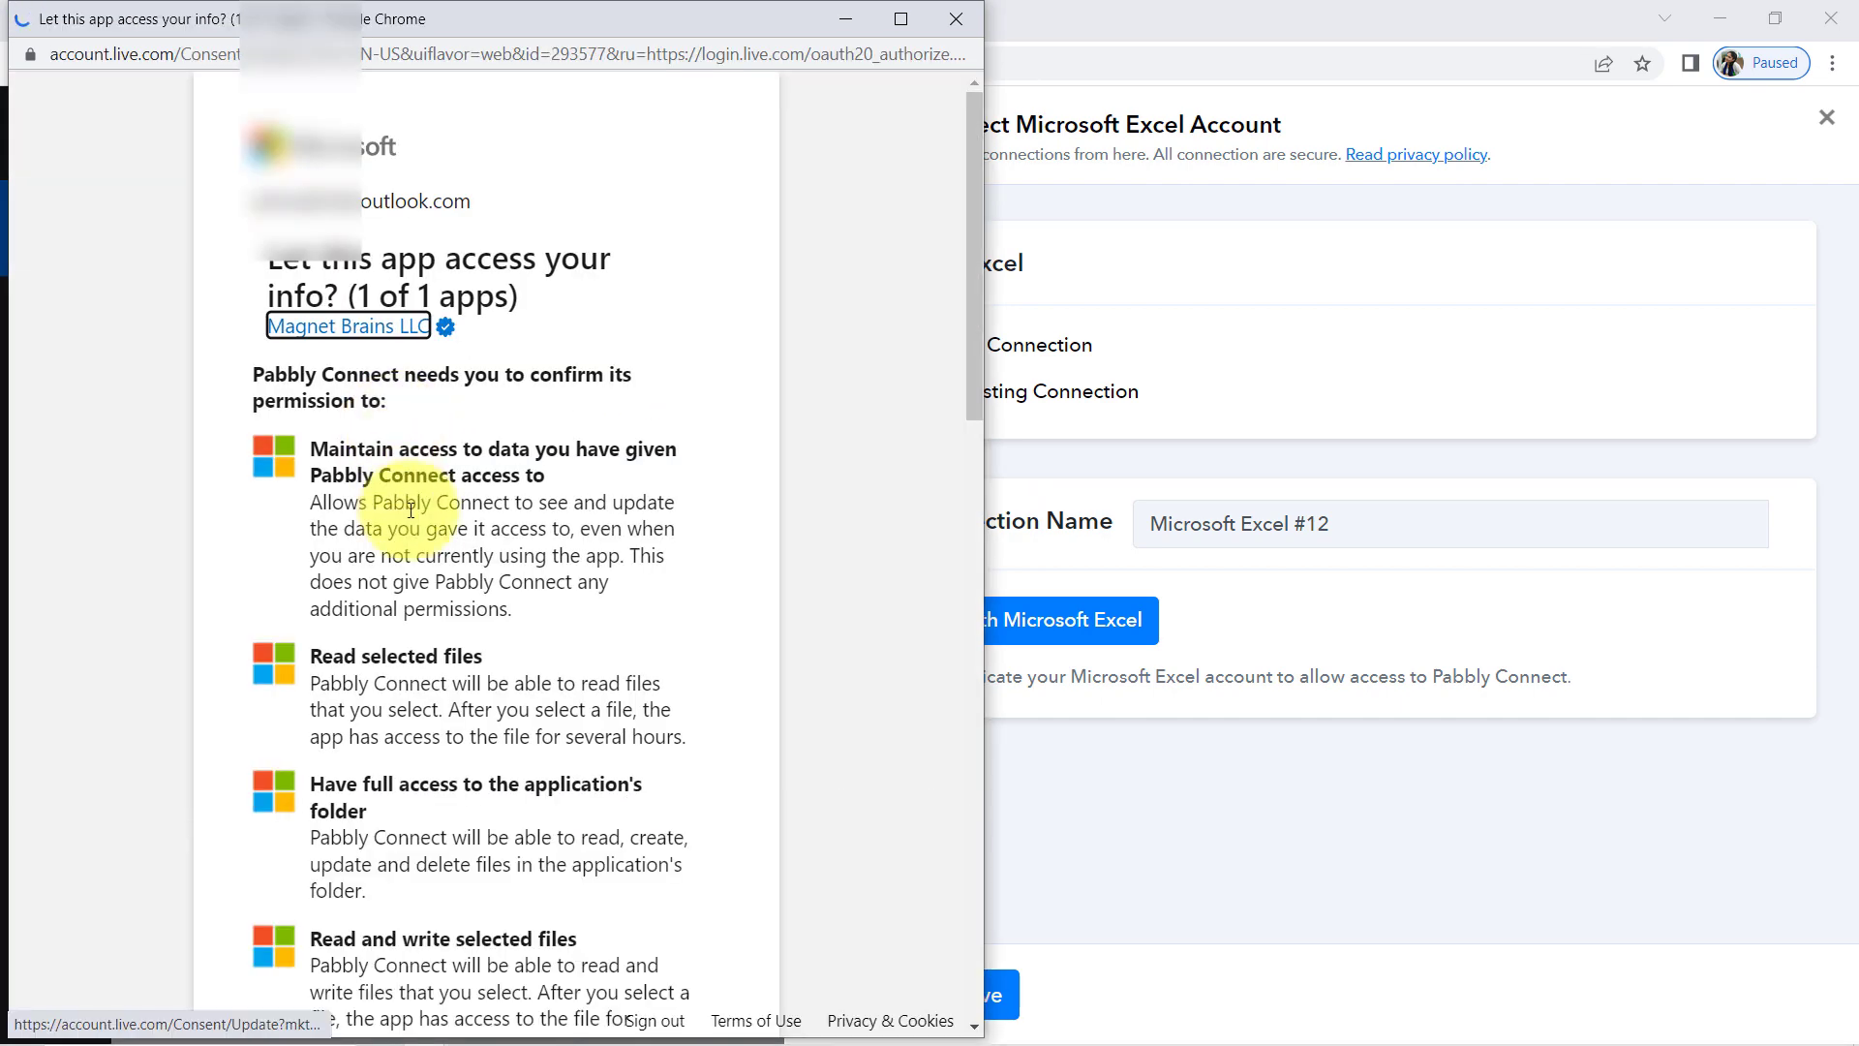
{"action": "scroll", "coordinate": [410, 510], "scroll_direction": "down", "scroll_amount": 15}
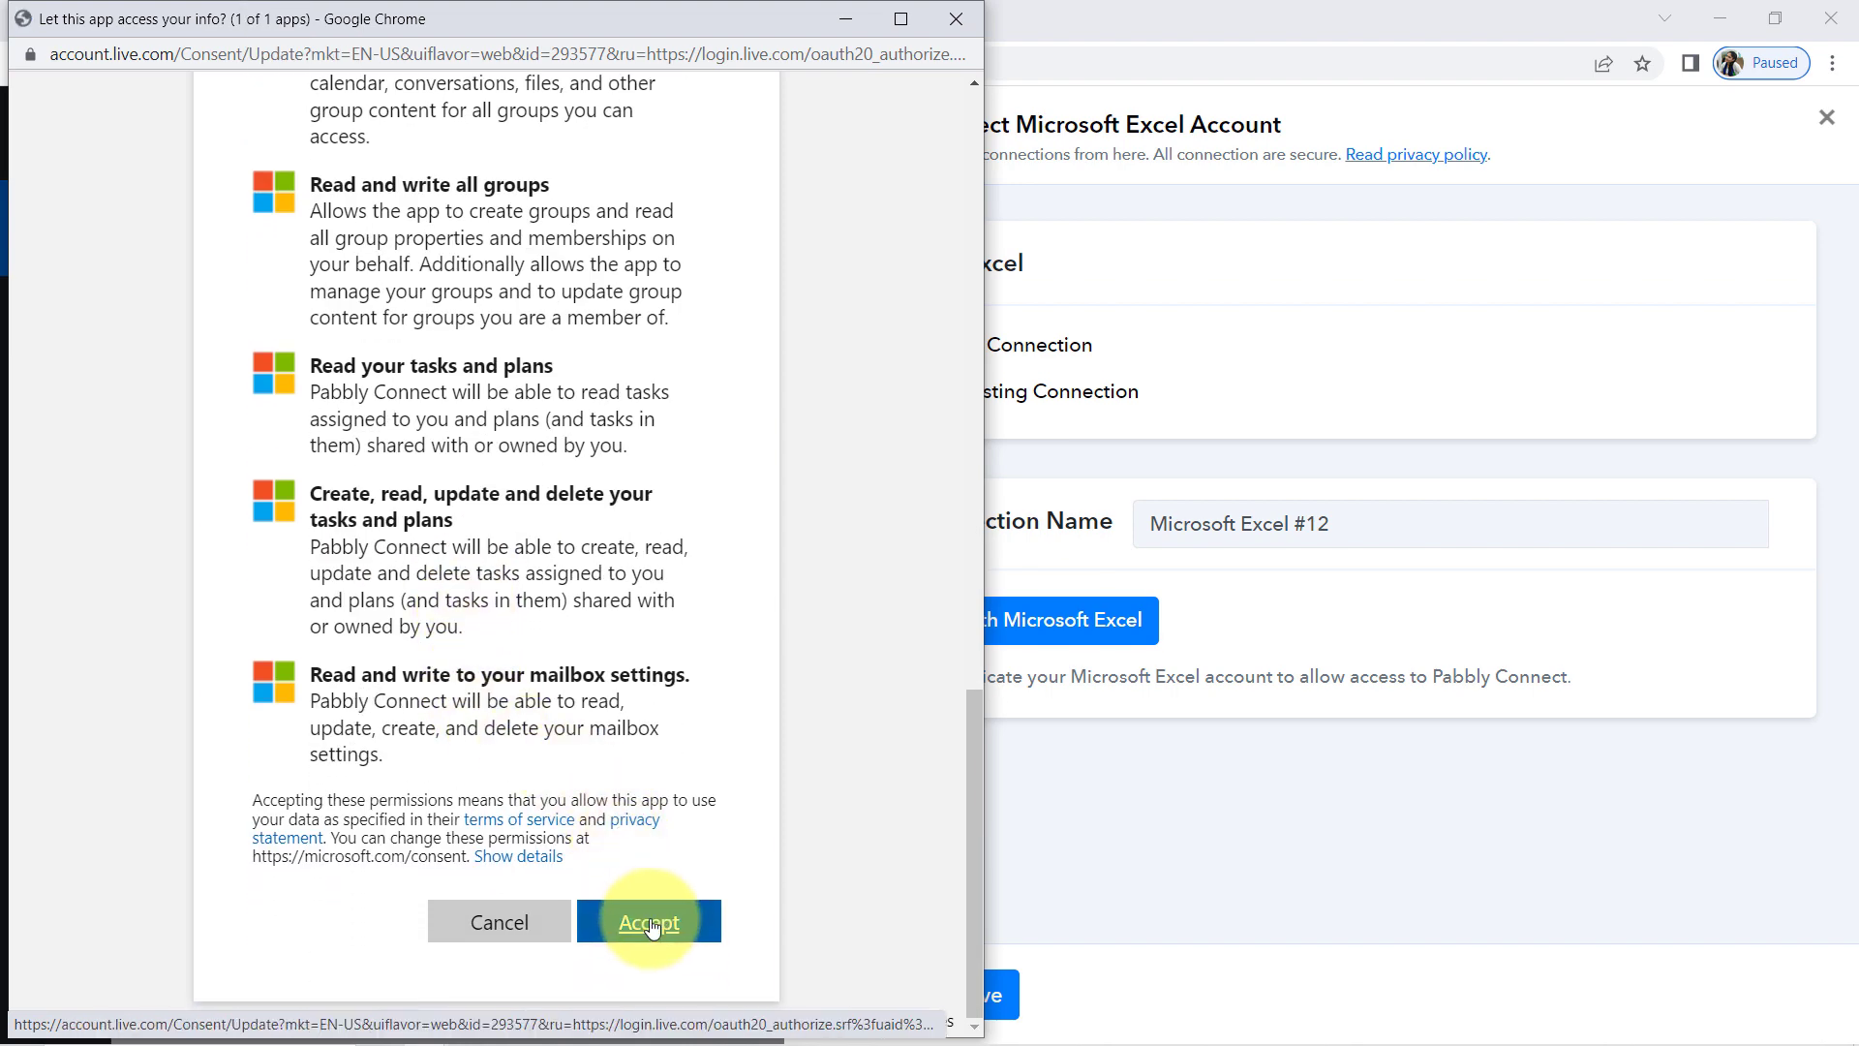
{"action": "left_click", "coordinate": [650, 924]}
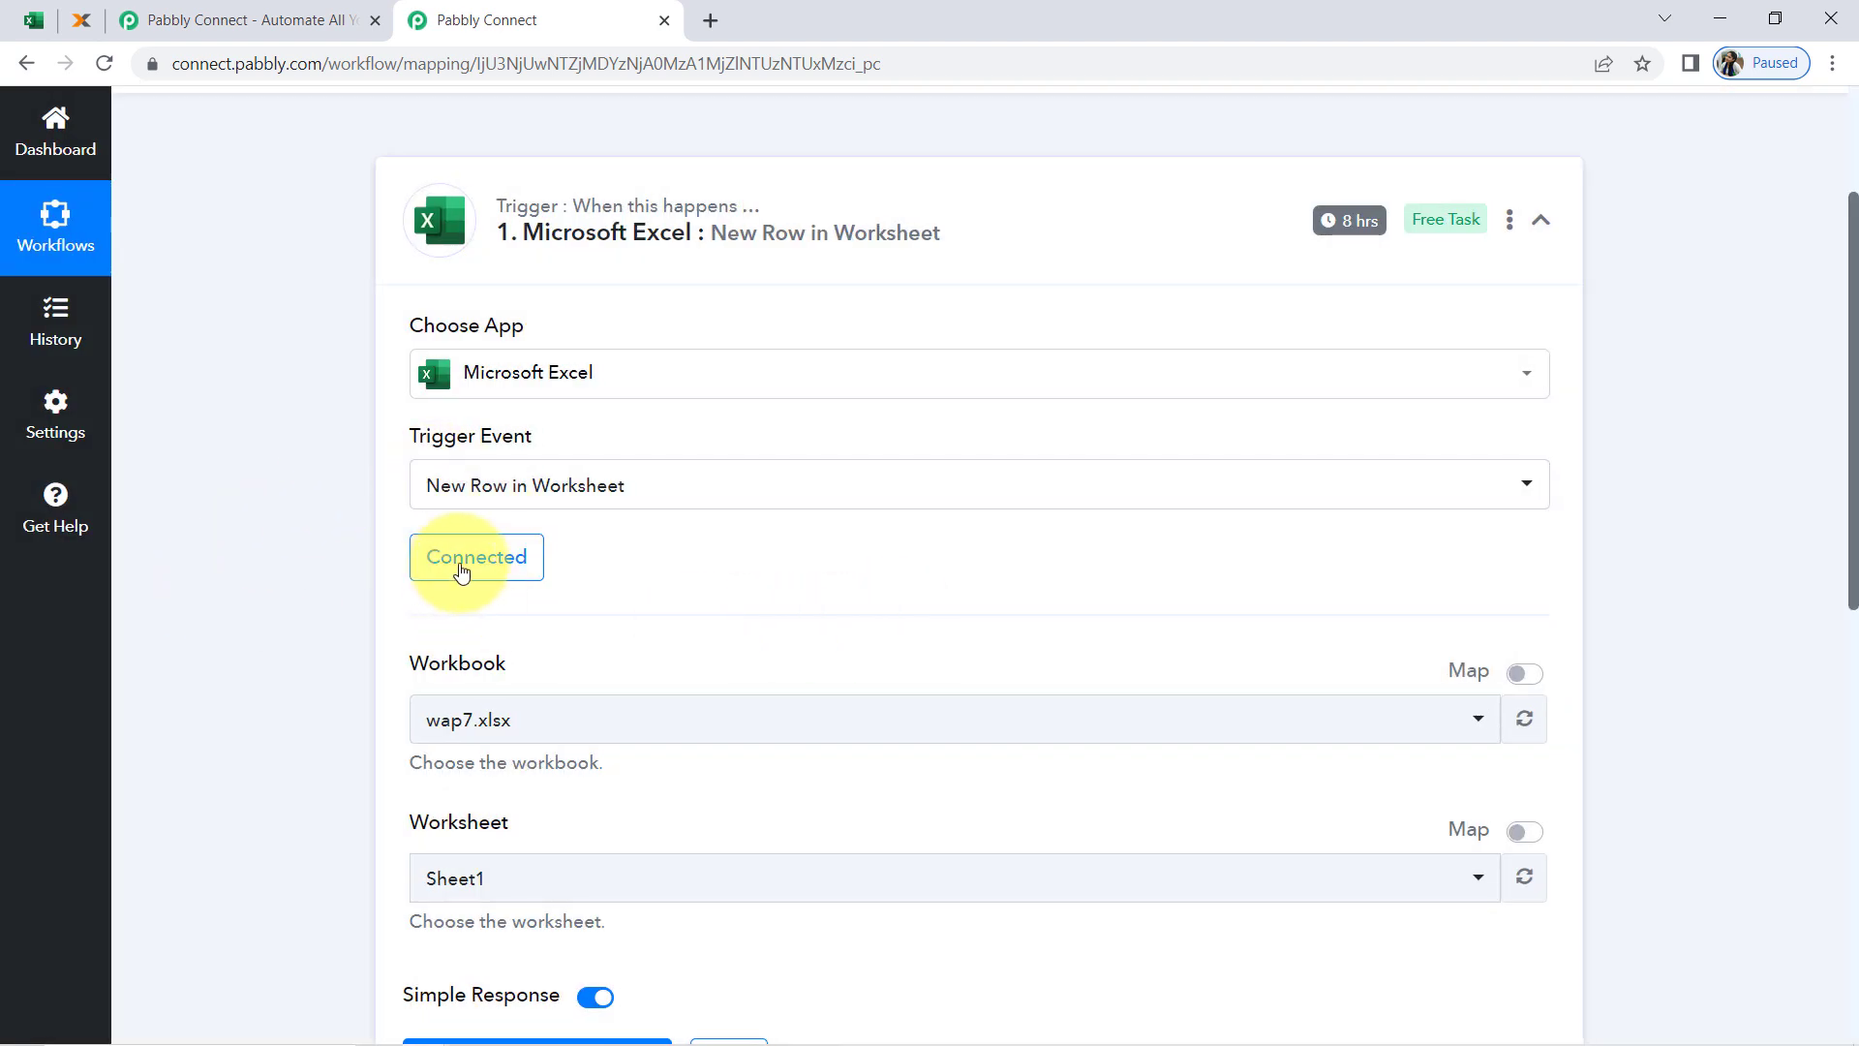
Check the workbook's name in Excel, and choose All Invoices Data.xlsx as the workbook for the Microsoft Excel trigger
{"action": "scroll", "coordinate": [1827, 365], "scroll_direction": "down", "scroll_amount": 4}
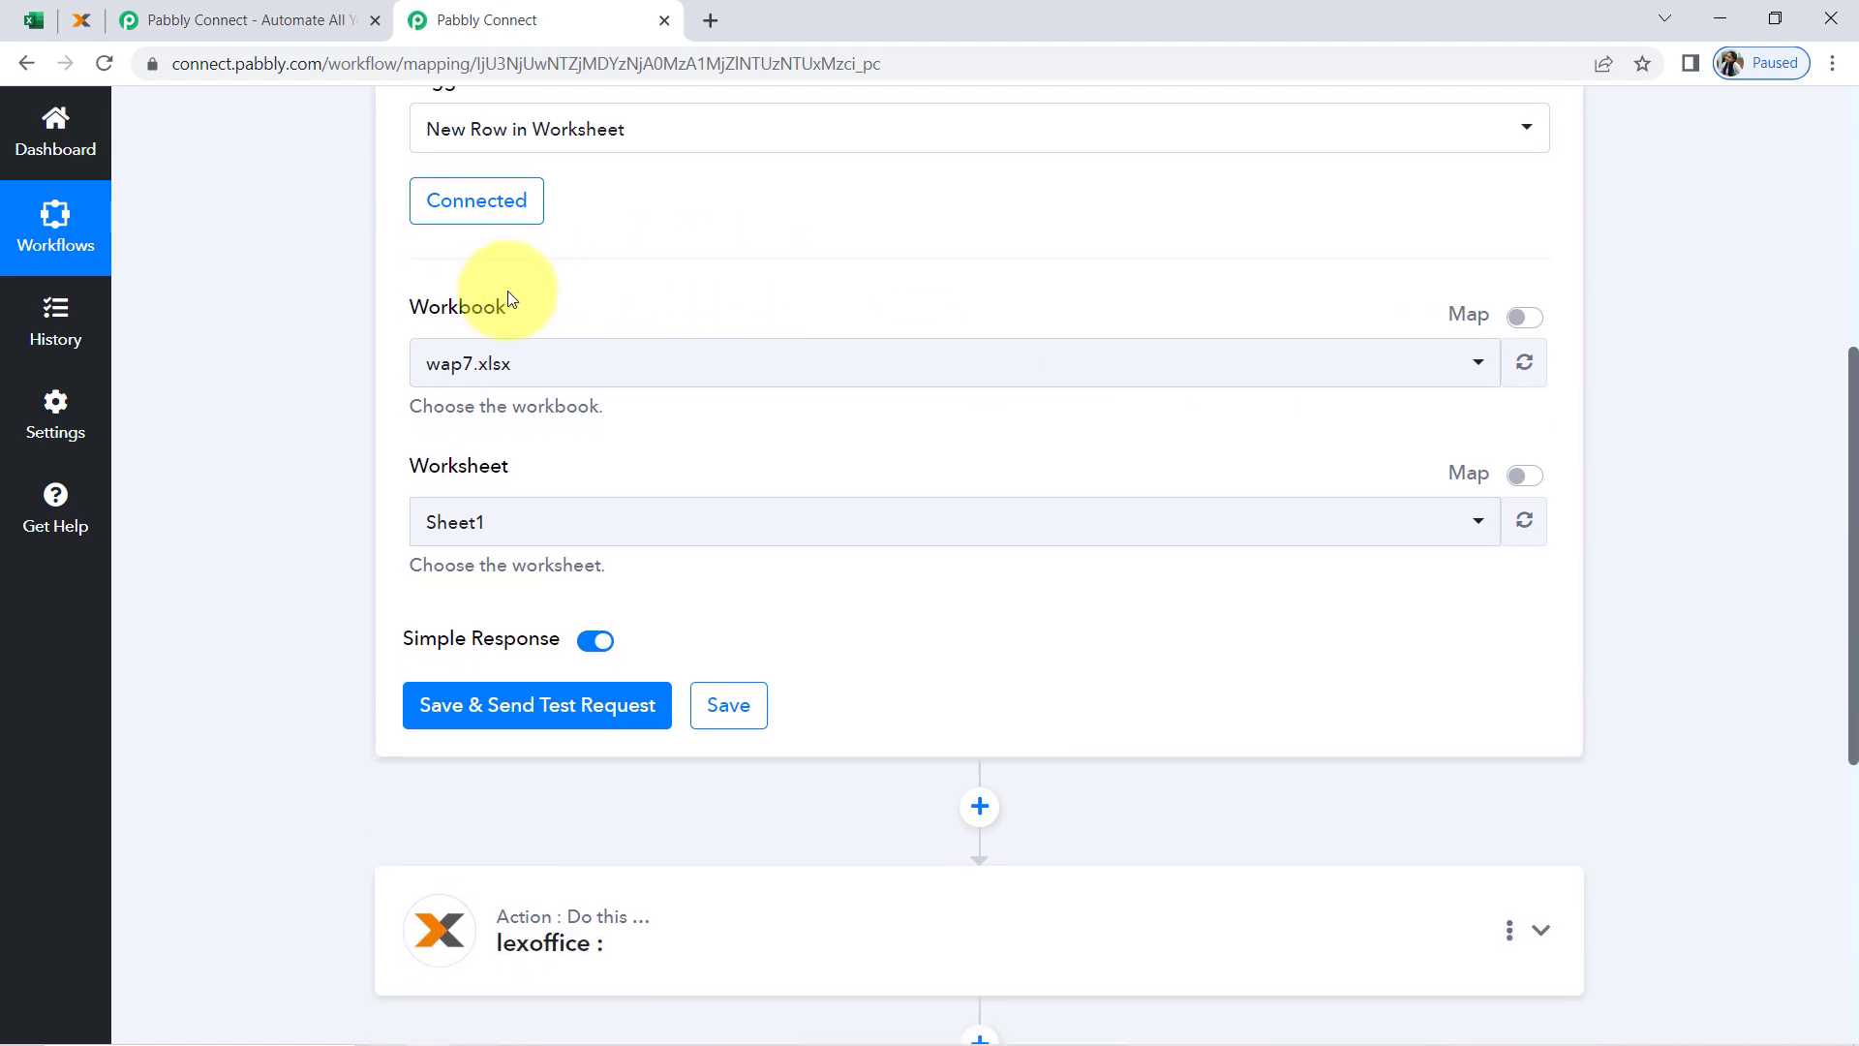
{"action": "left_click_drag", "start_coordinate": [403, 309], "coordinate": [549, 322]}
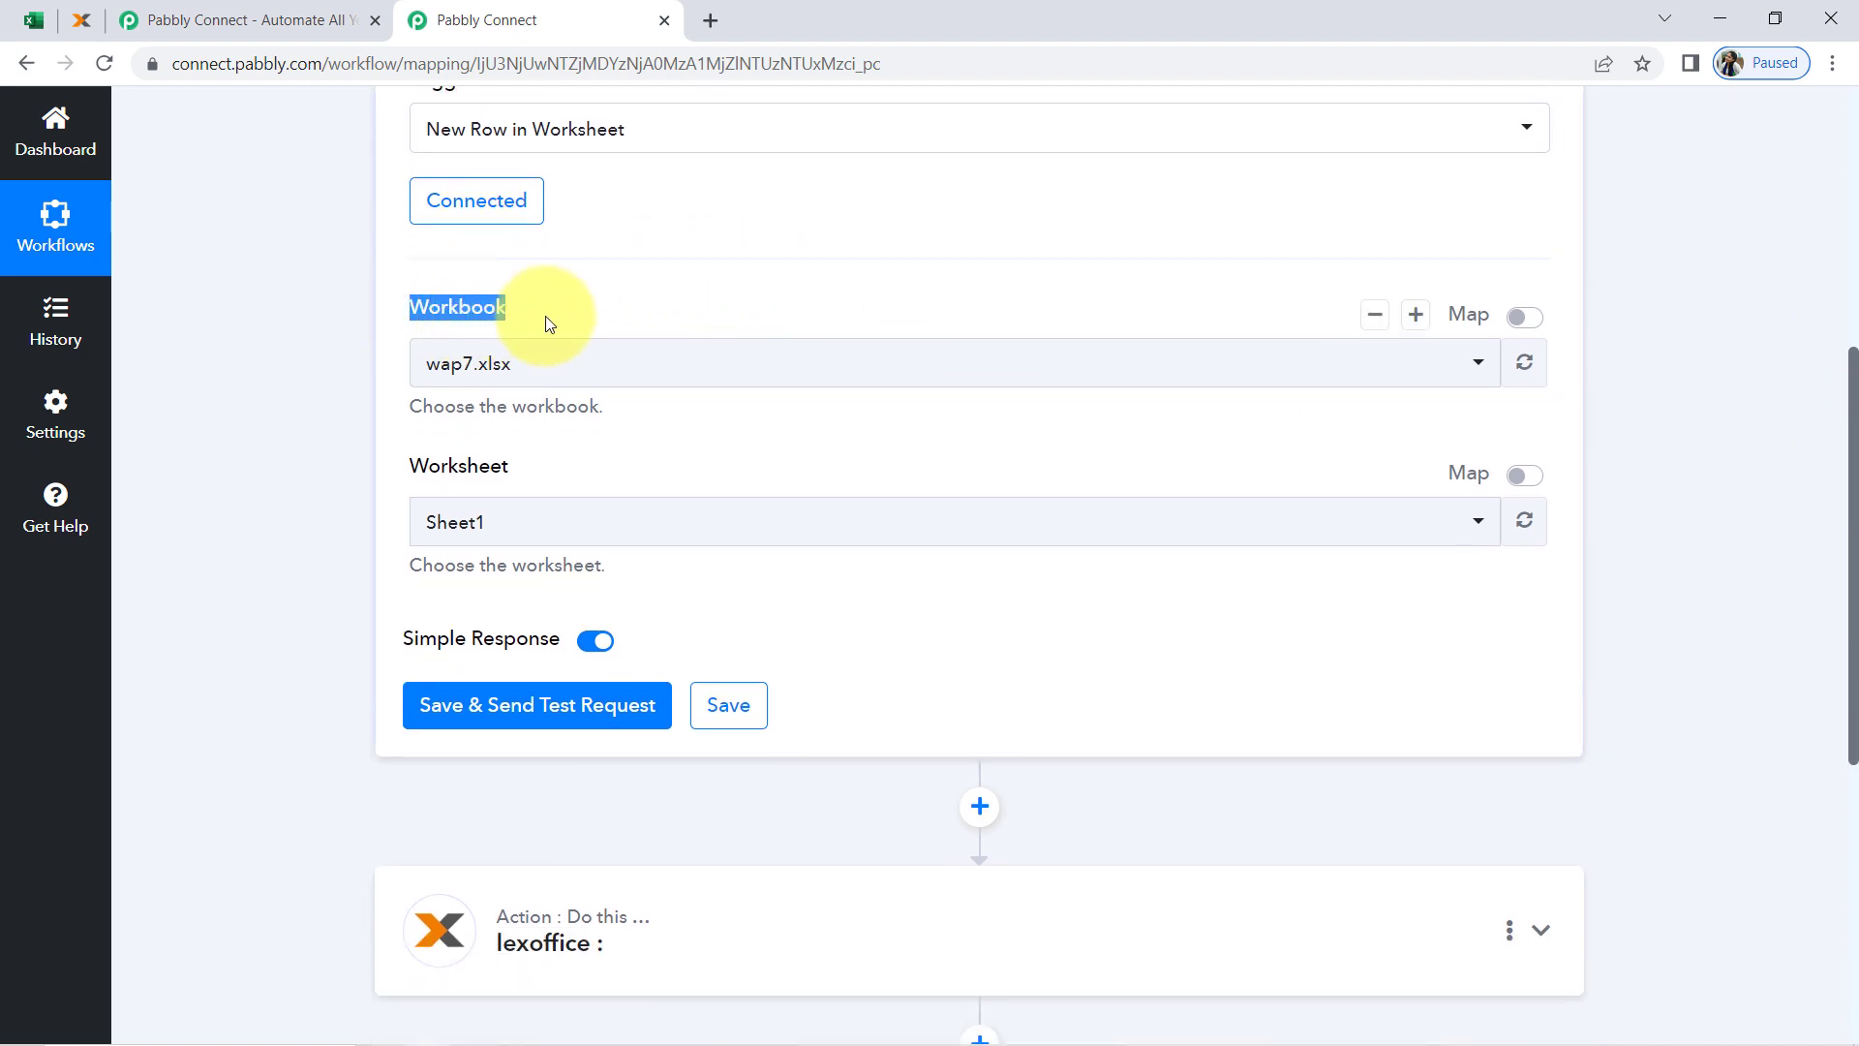
{"action": "left_click", "coordinate": [497, 363]}
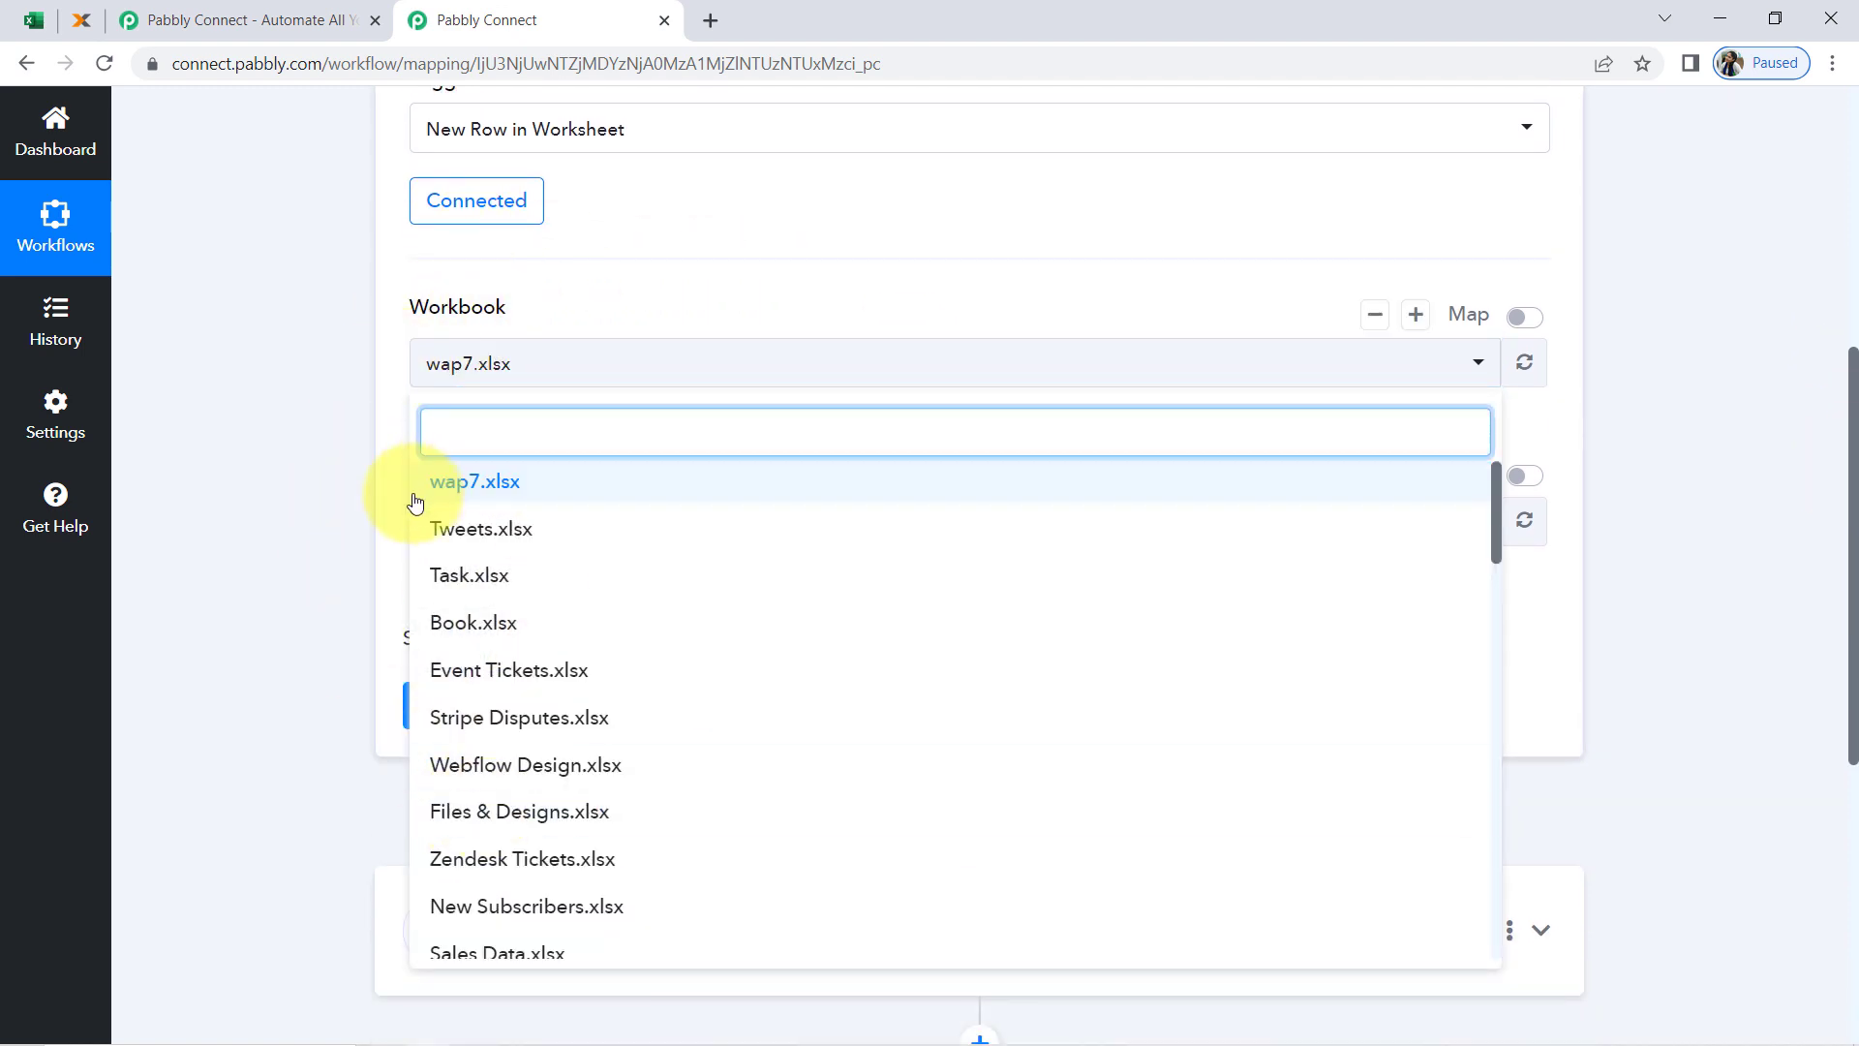
{"action": "left_click", "coordinate": [302, 416]}
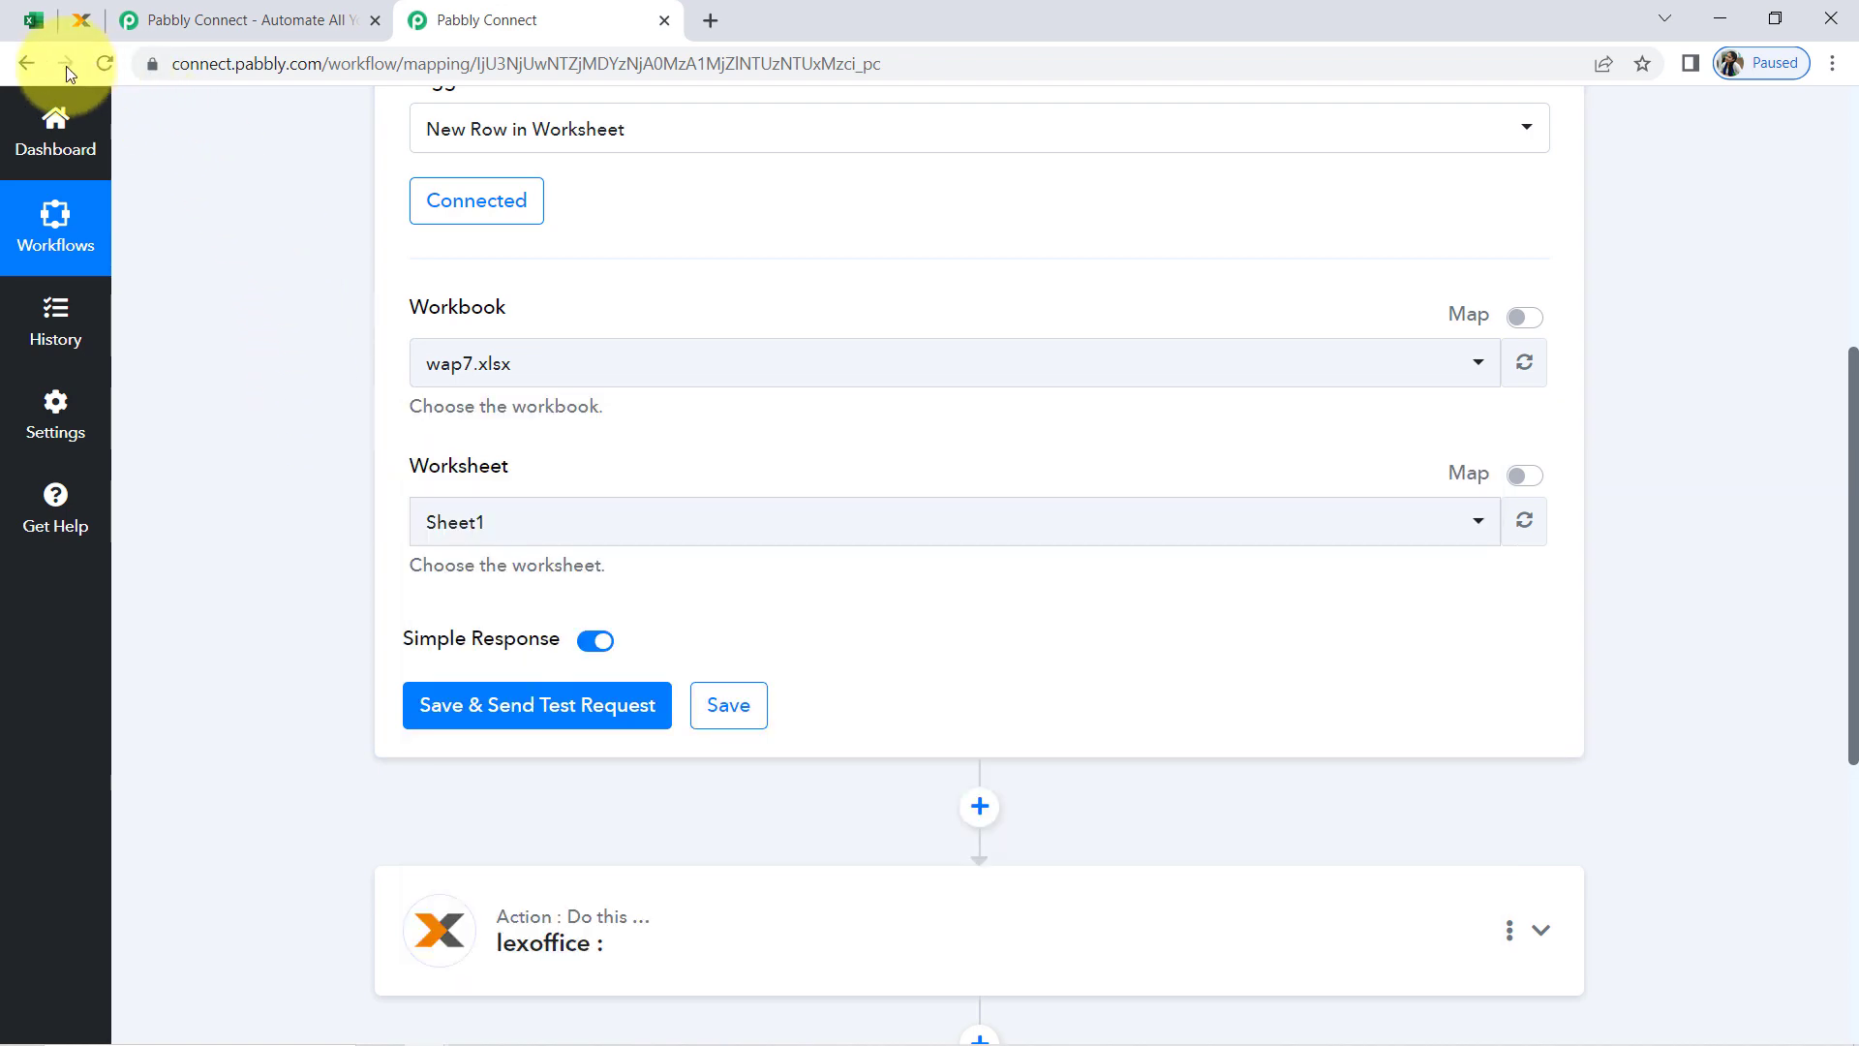
{"action": "left_click", "coordinate": [37, 23]}
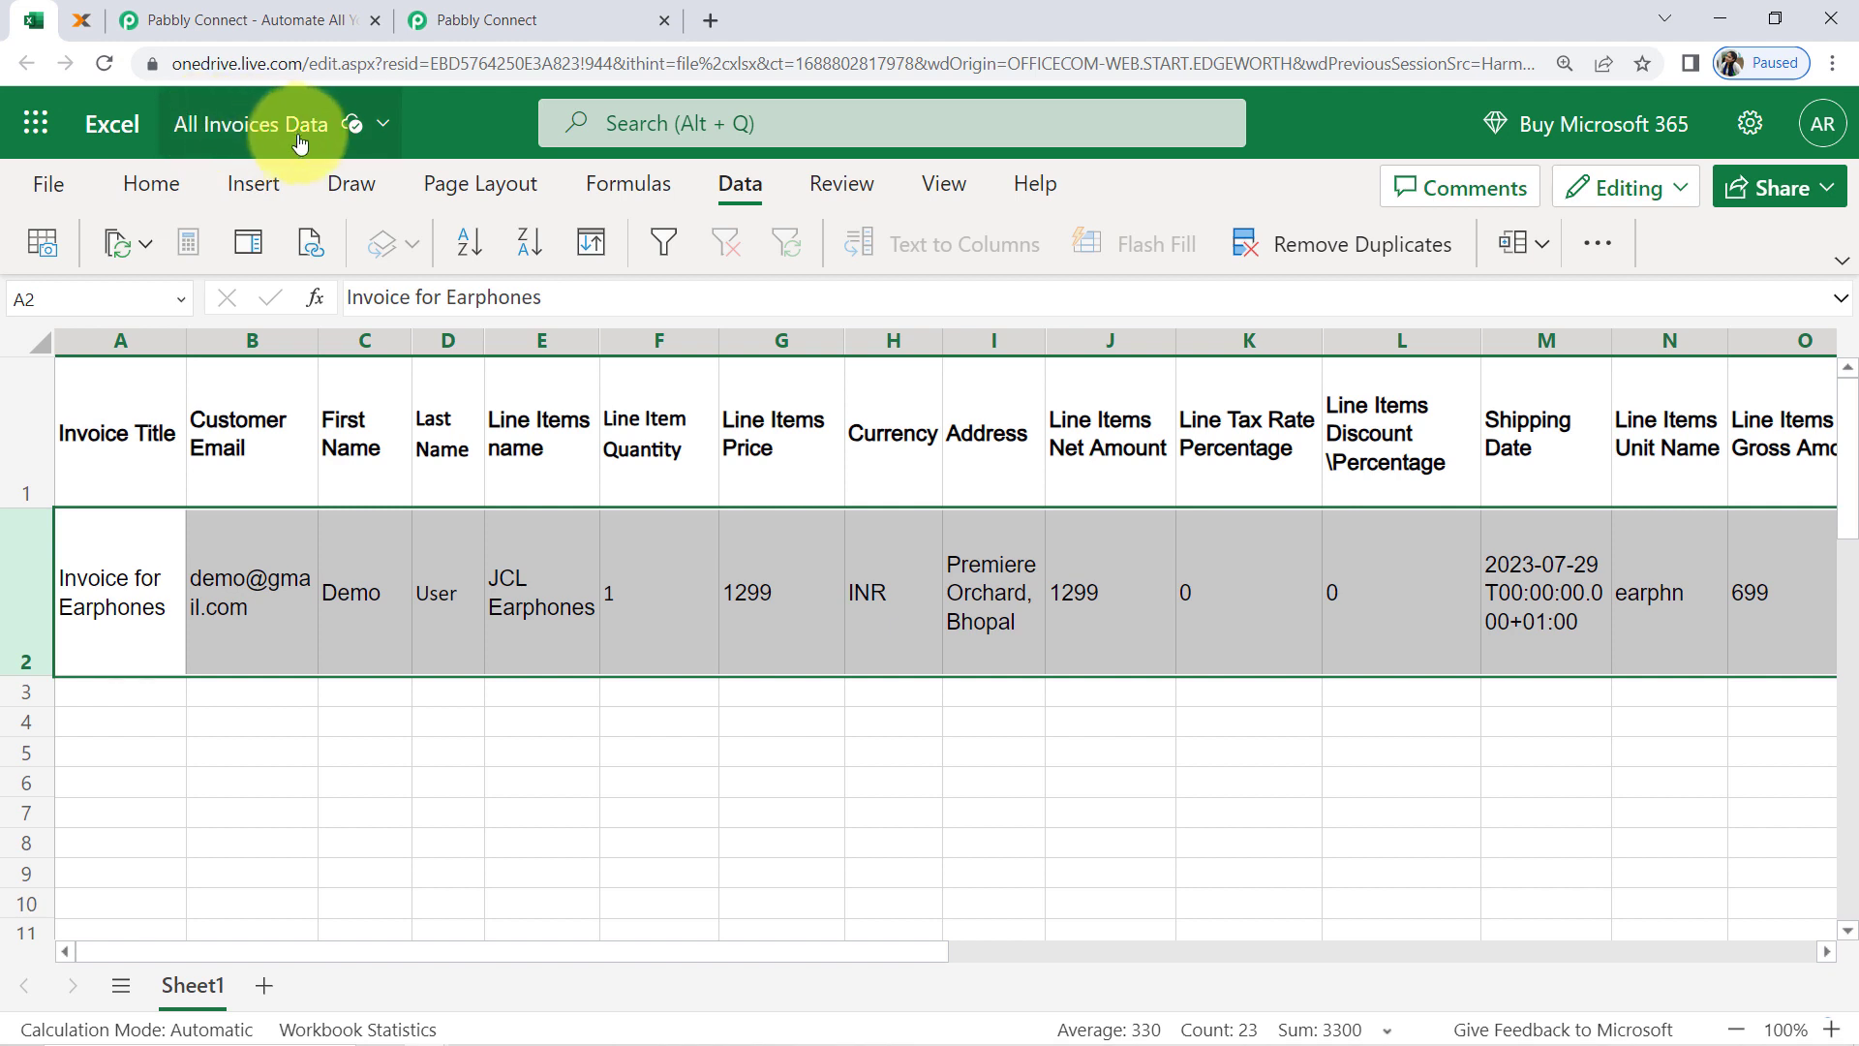
{"action": "left_click", "coordinate": [498, 20]}
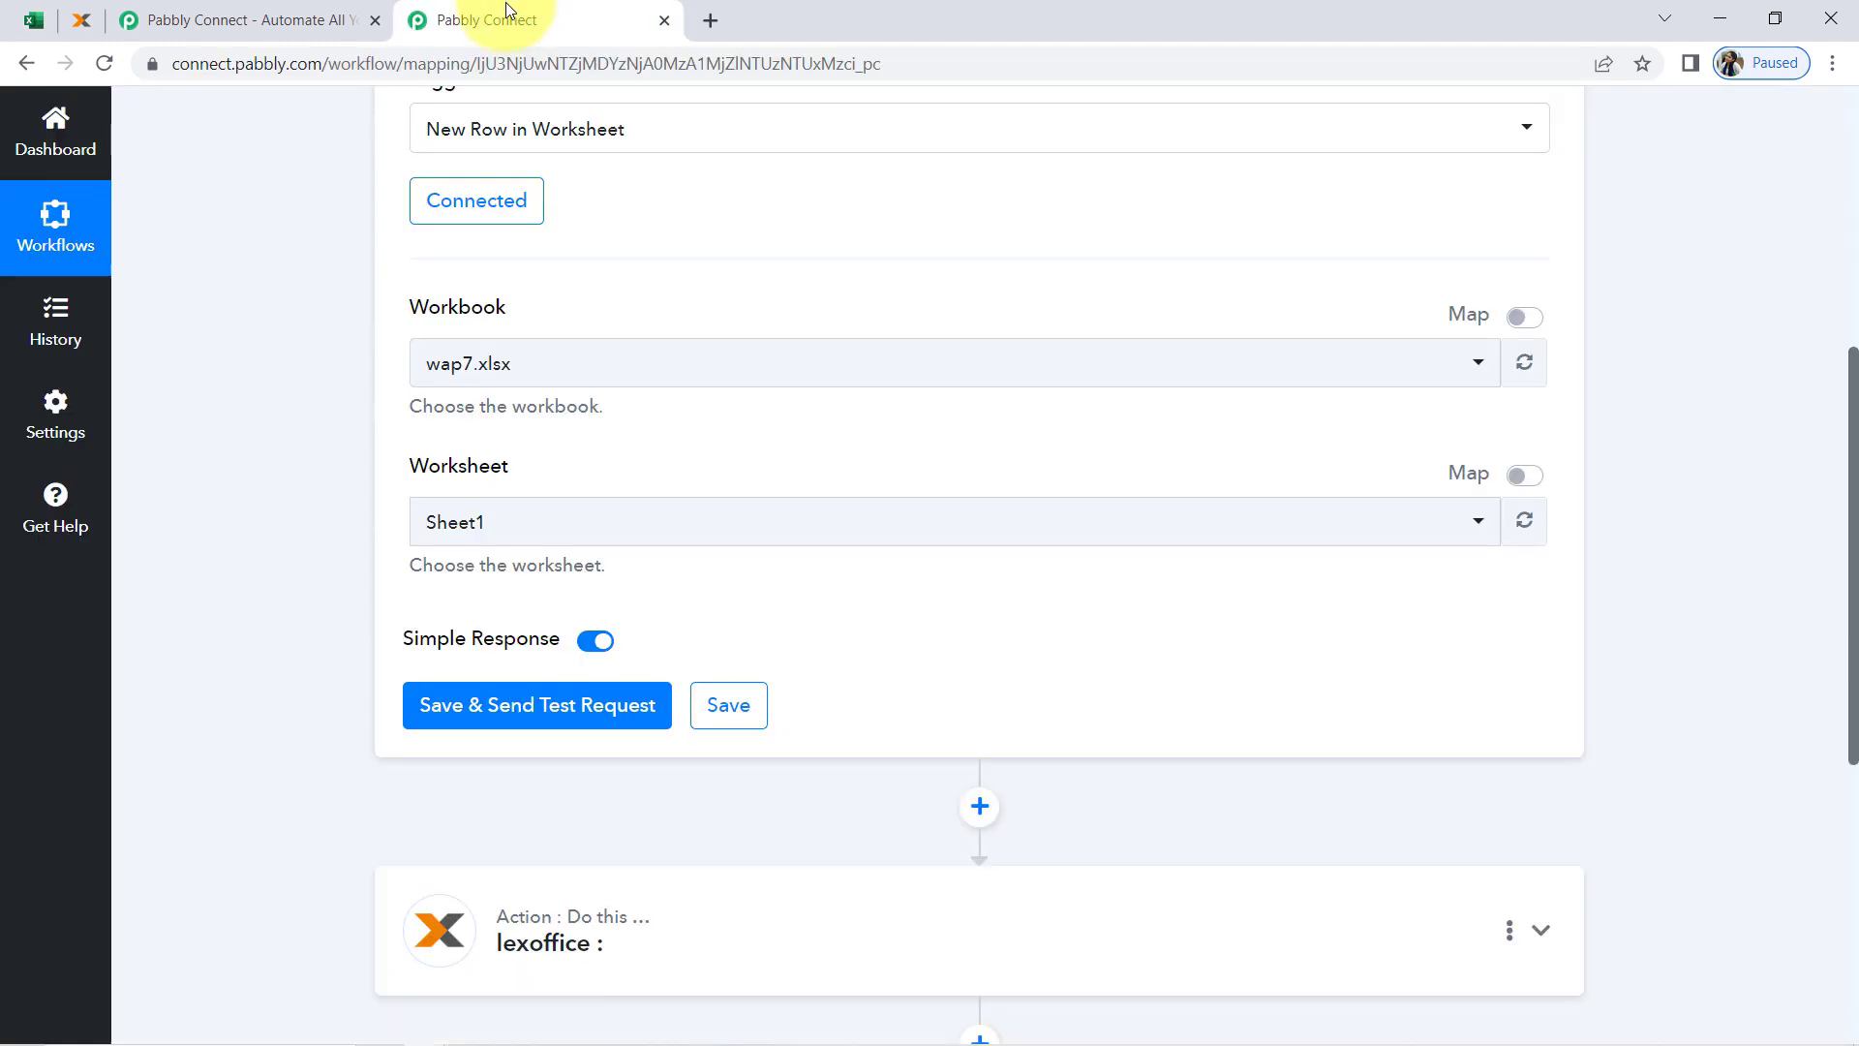
{"action": "left_click", "coordinate": [479, 360]}
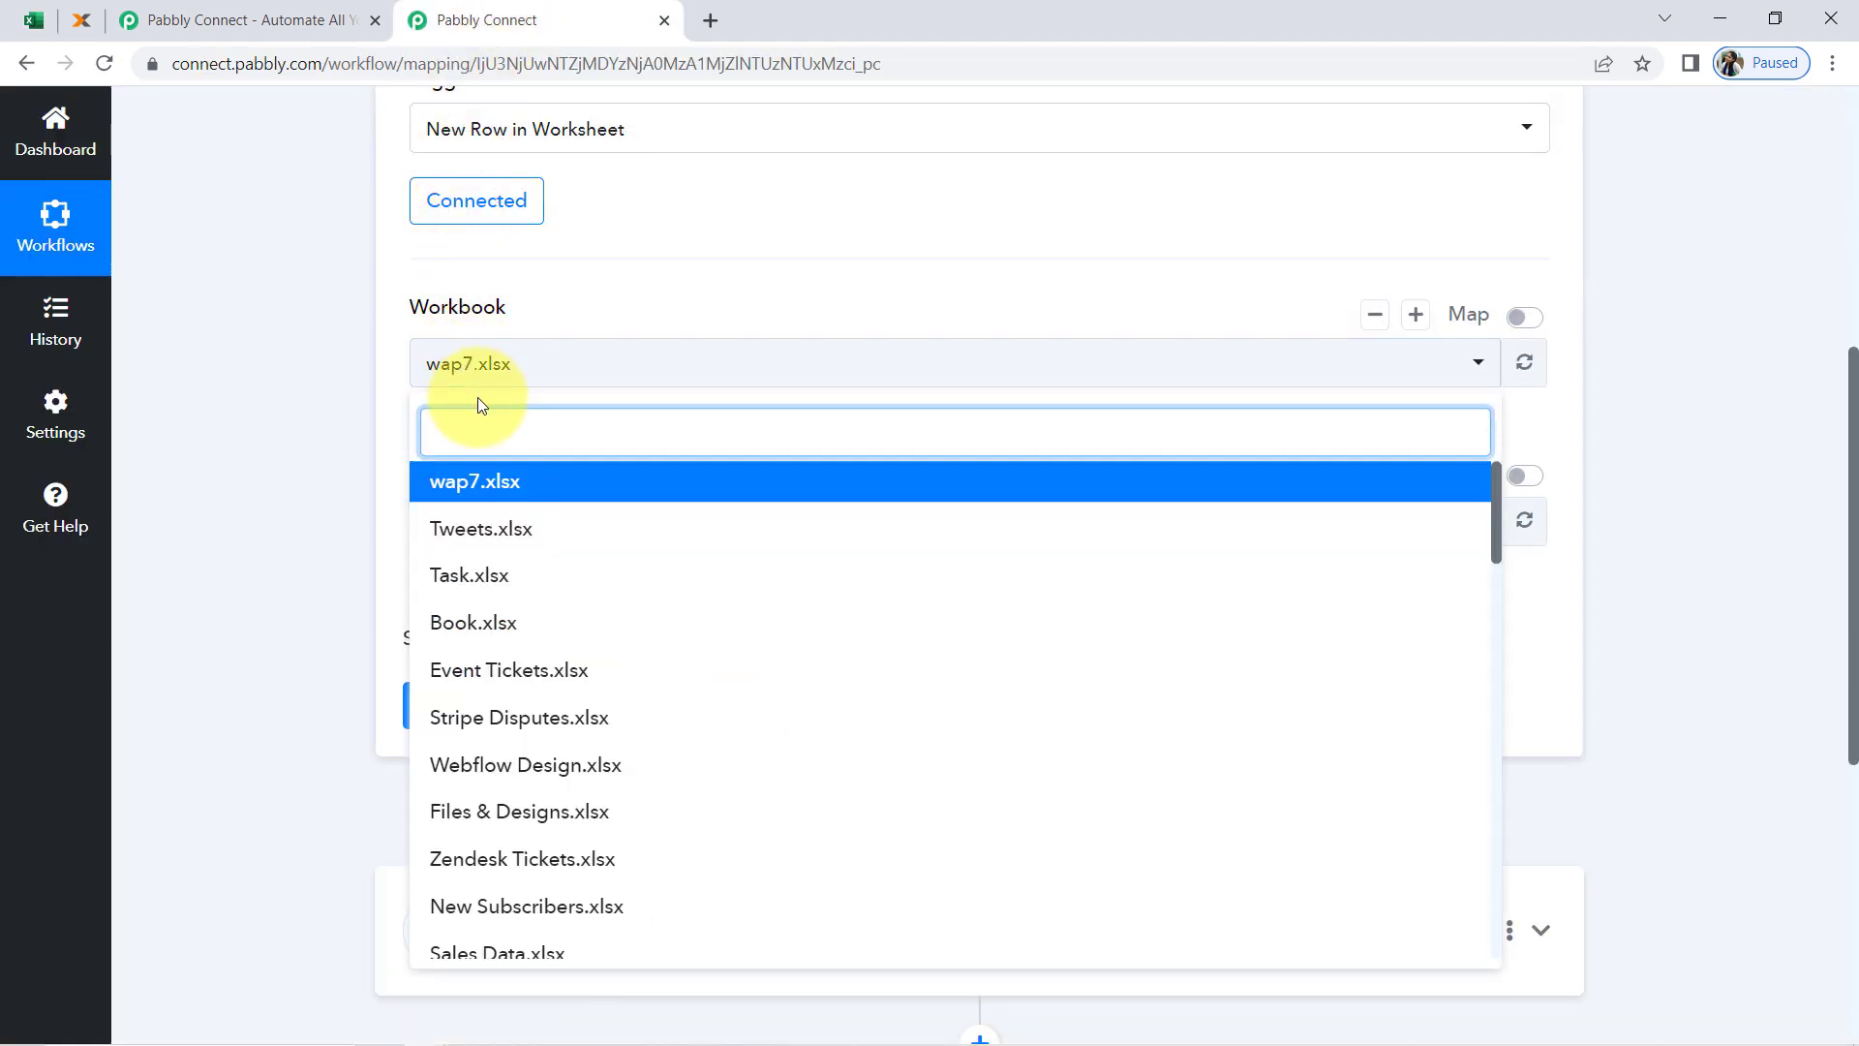
{"action": "type", "text": "all"}
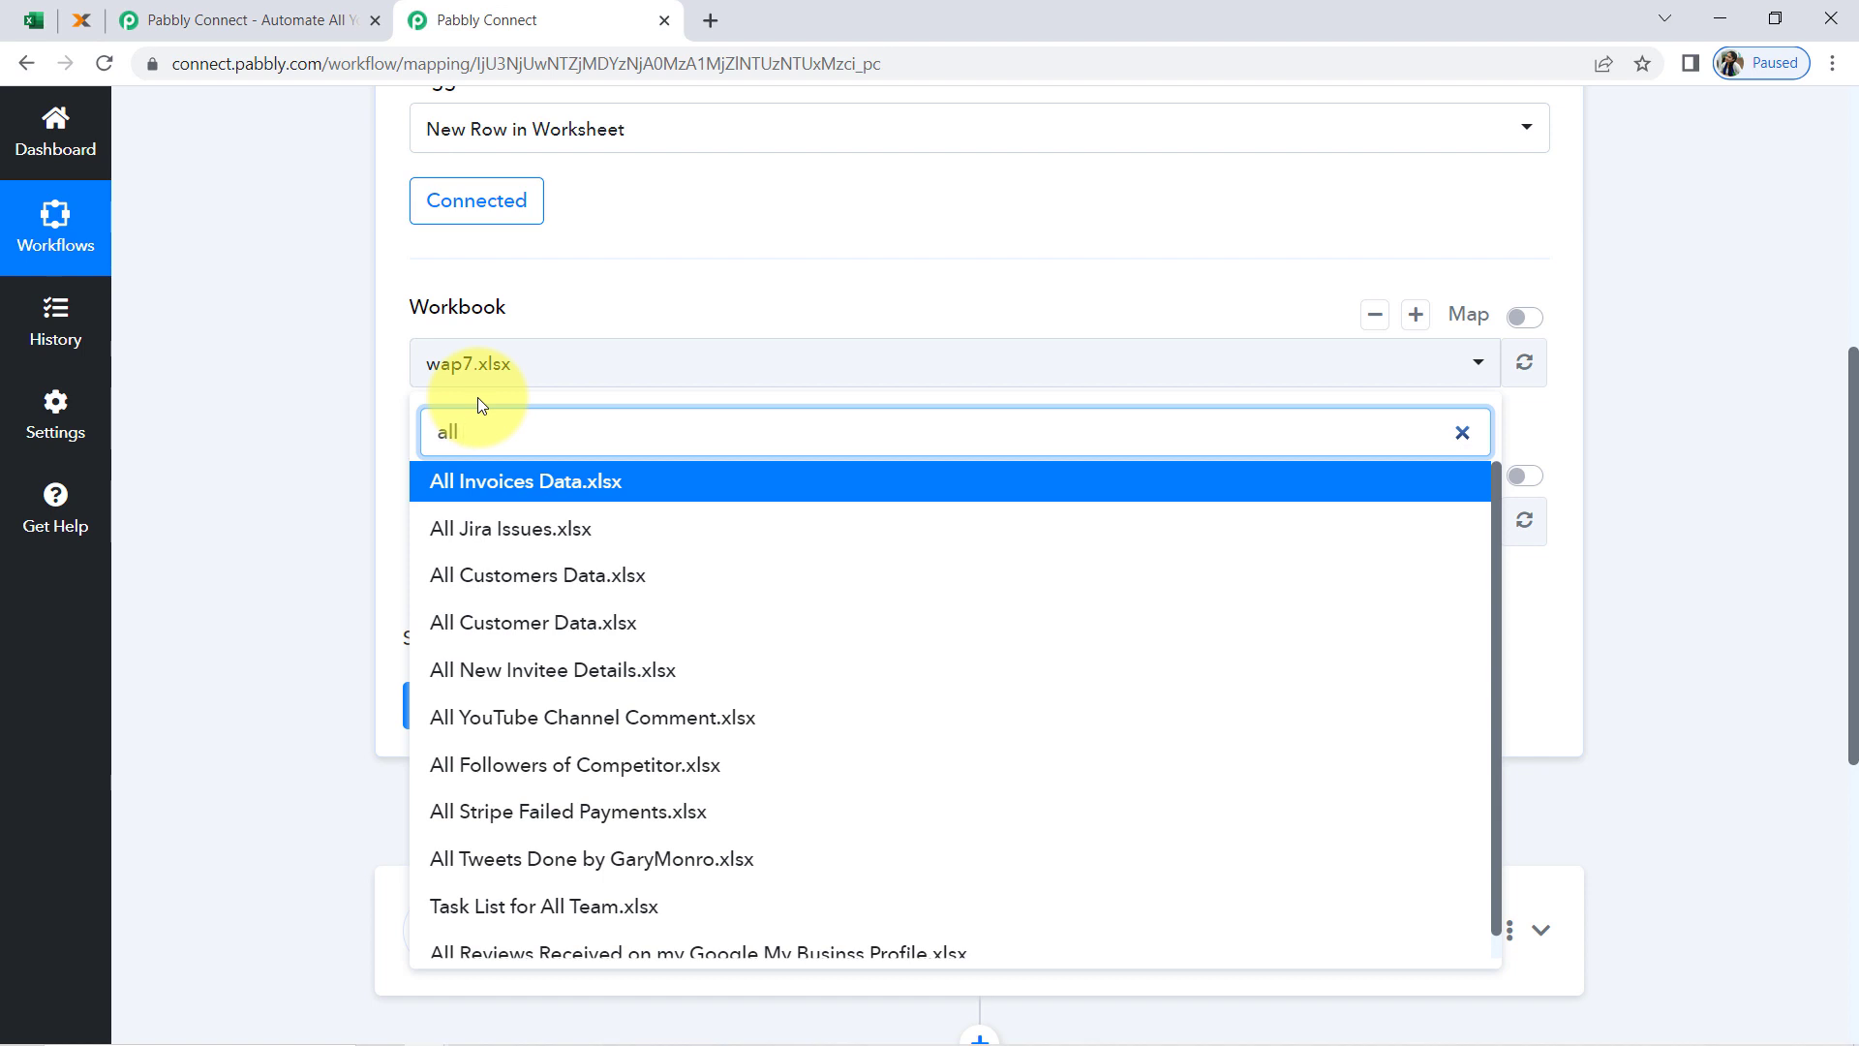
{"action": "type", "text": " in"}
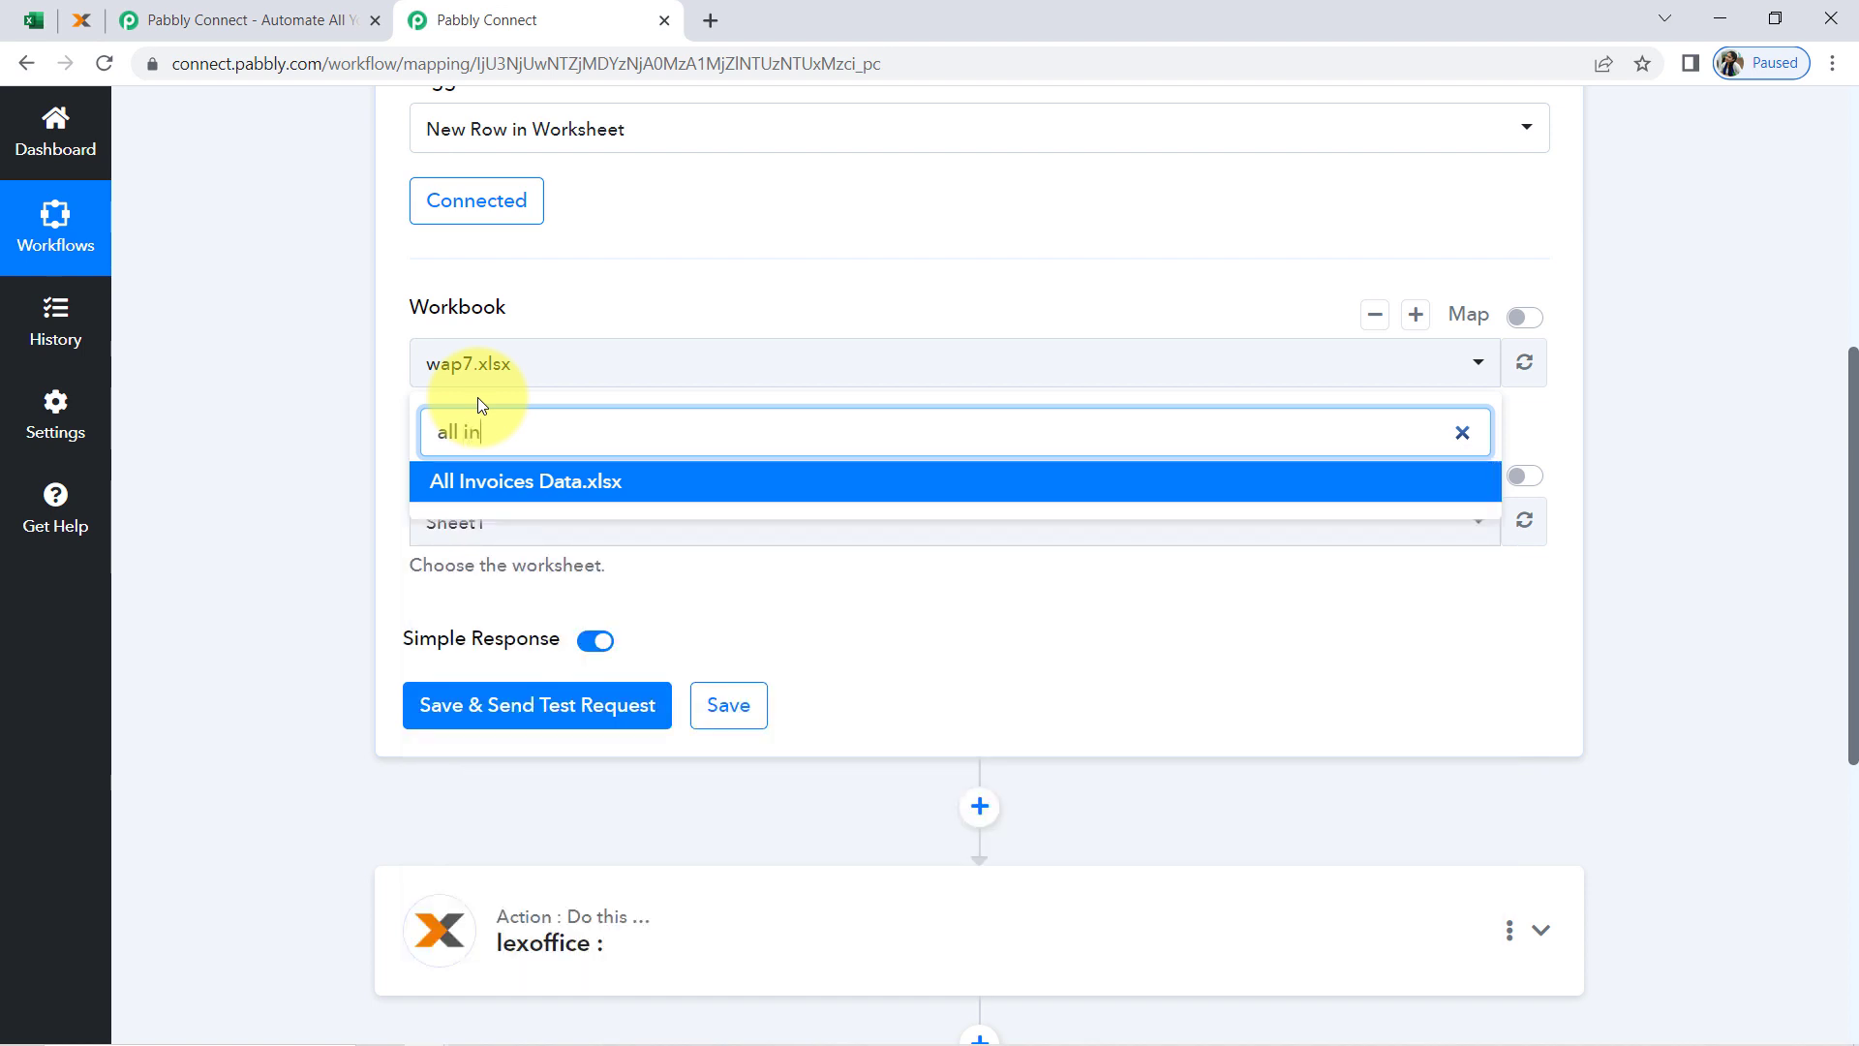
{"action": "left_click", "coordinate": [498, 483]}
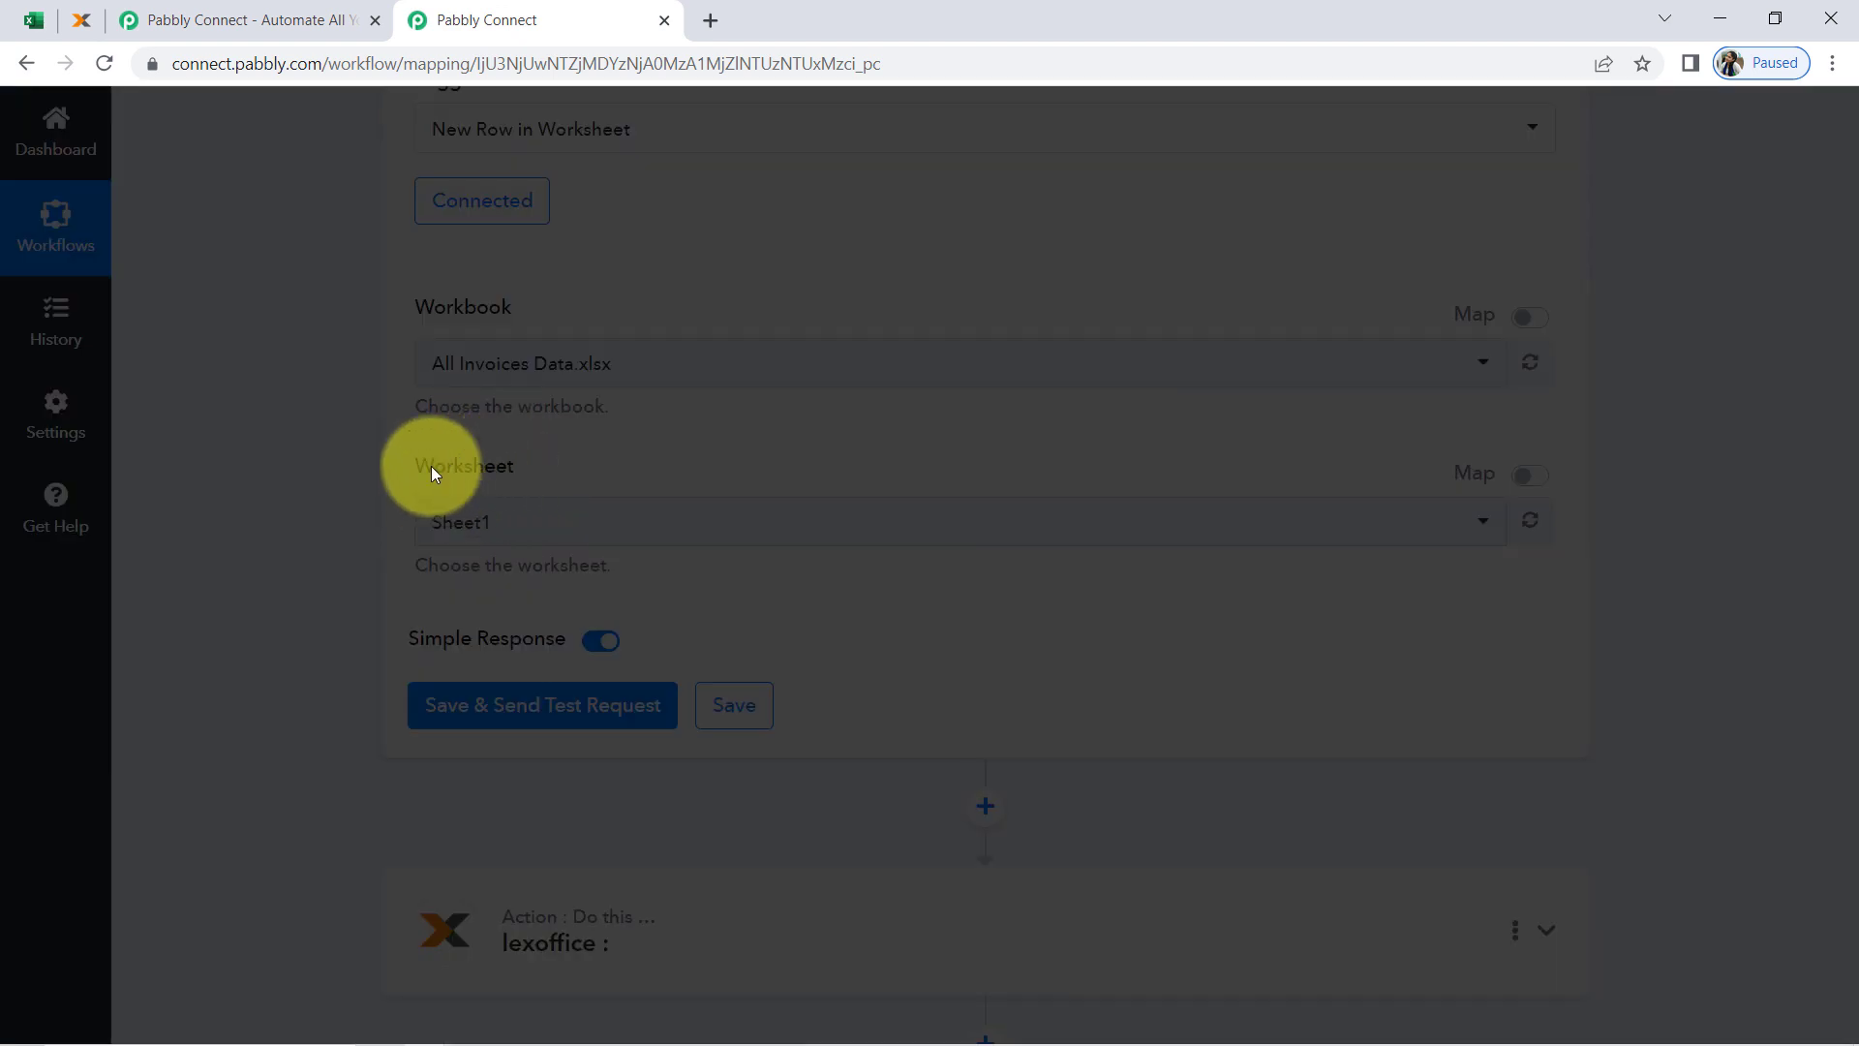
Check the sheet name in Excel, keep Sheet1 as the trigger's worksheet, and save and send a test request
{"action": "left_click", "coordinate": [34, 20]}
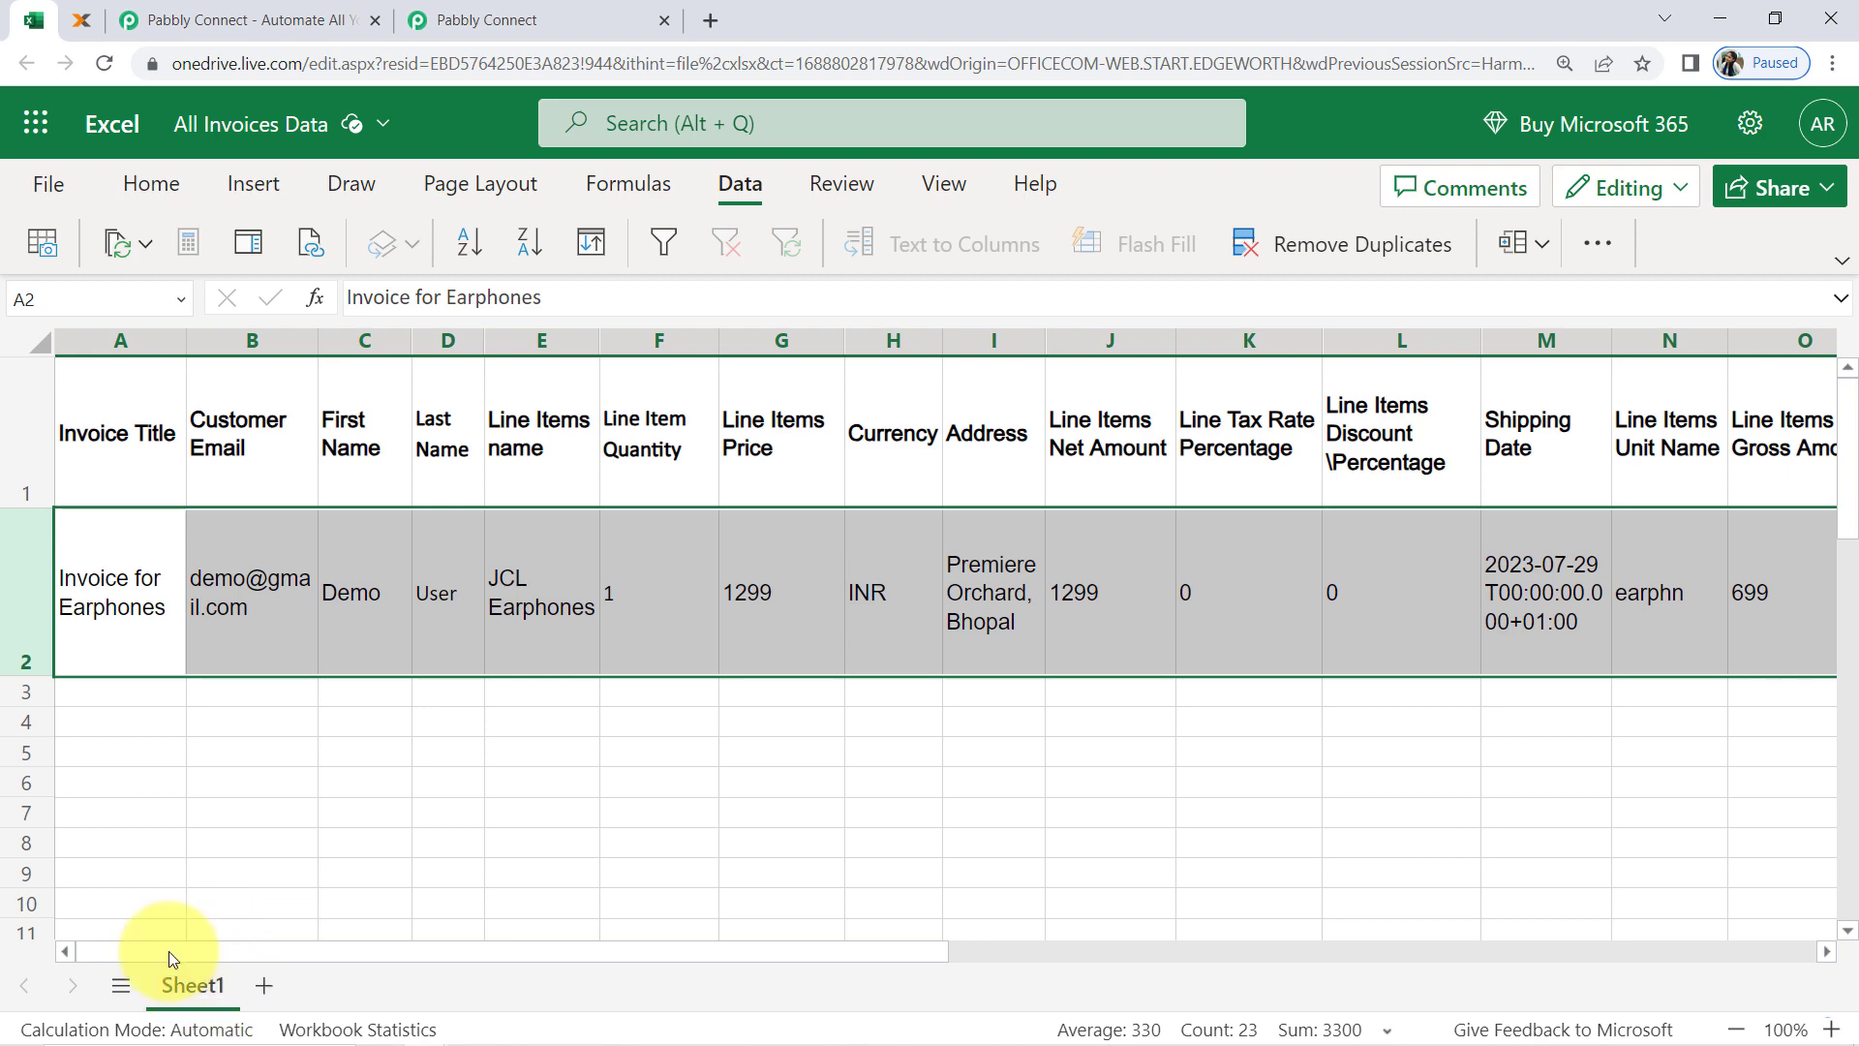
{"action": "left_click", "coordinate": [487, 19]}
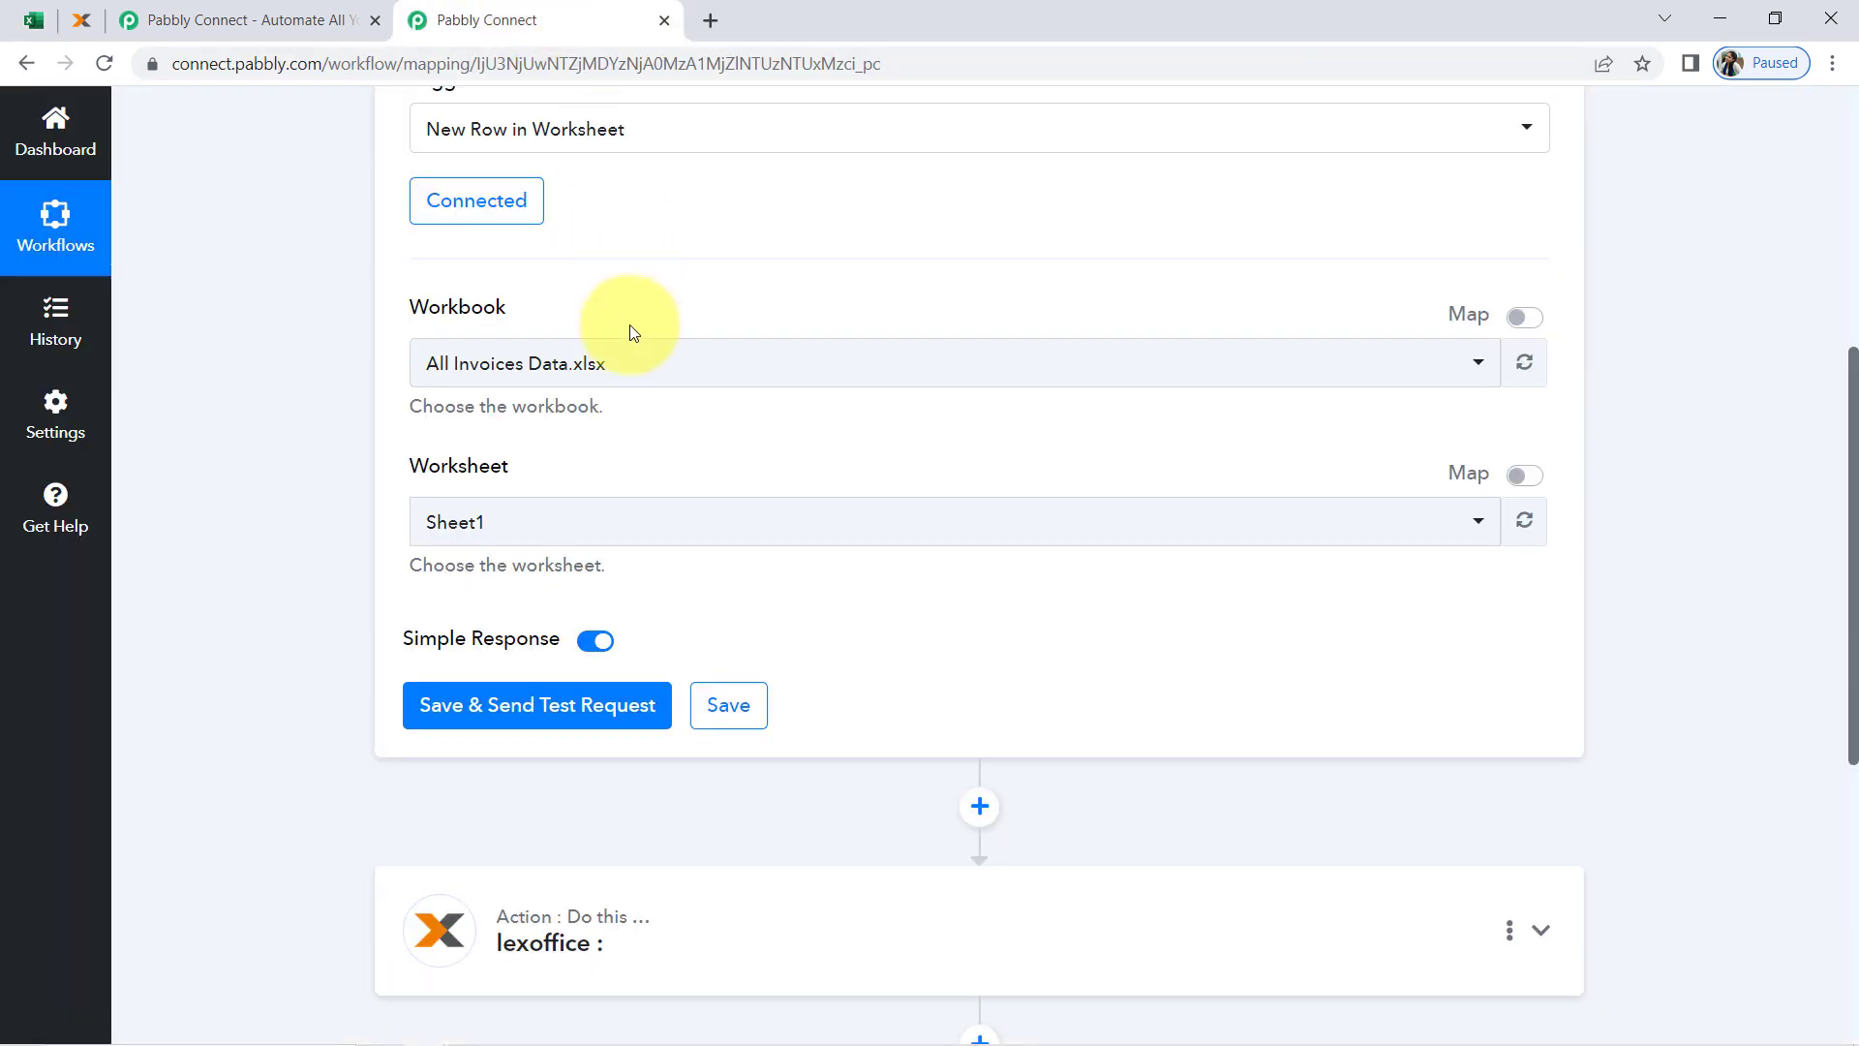
{"action": "left_click", "coordinate": [526, 520]}
{"action": "left_click", "coordinate": [525, 519]}
{"action": "scroll", "coordinate": [295, 521], "scroll_direction": "down", "scroll_amount": 4}
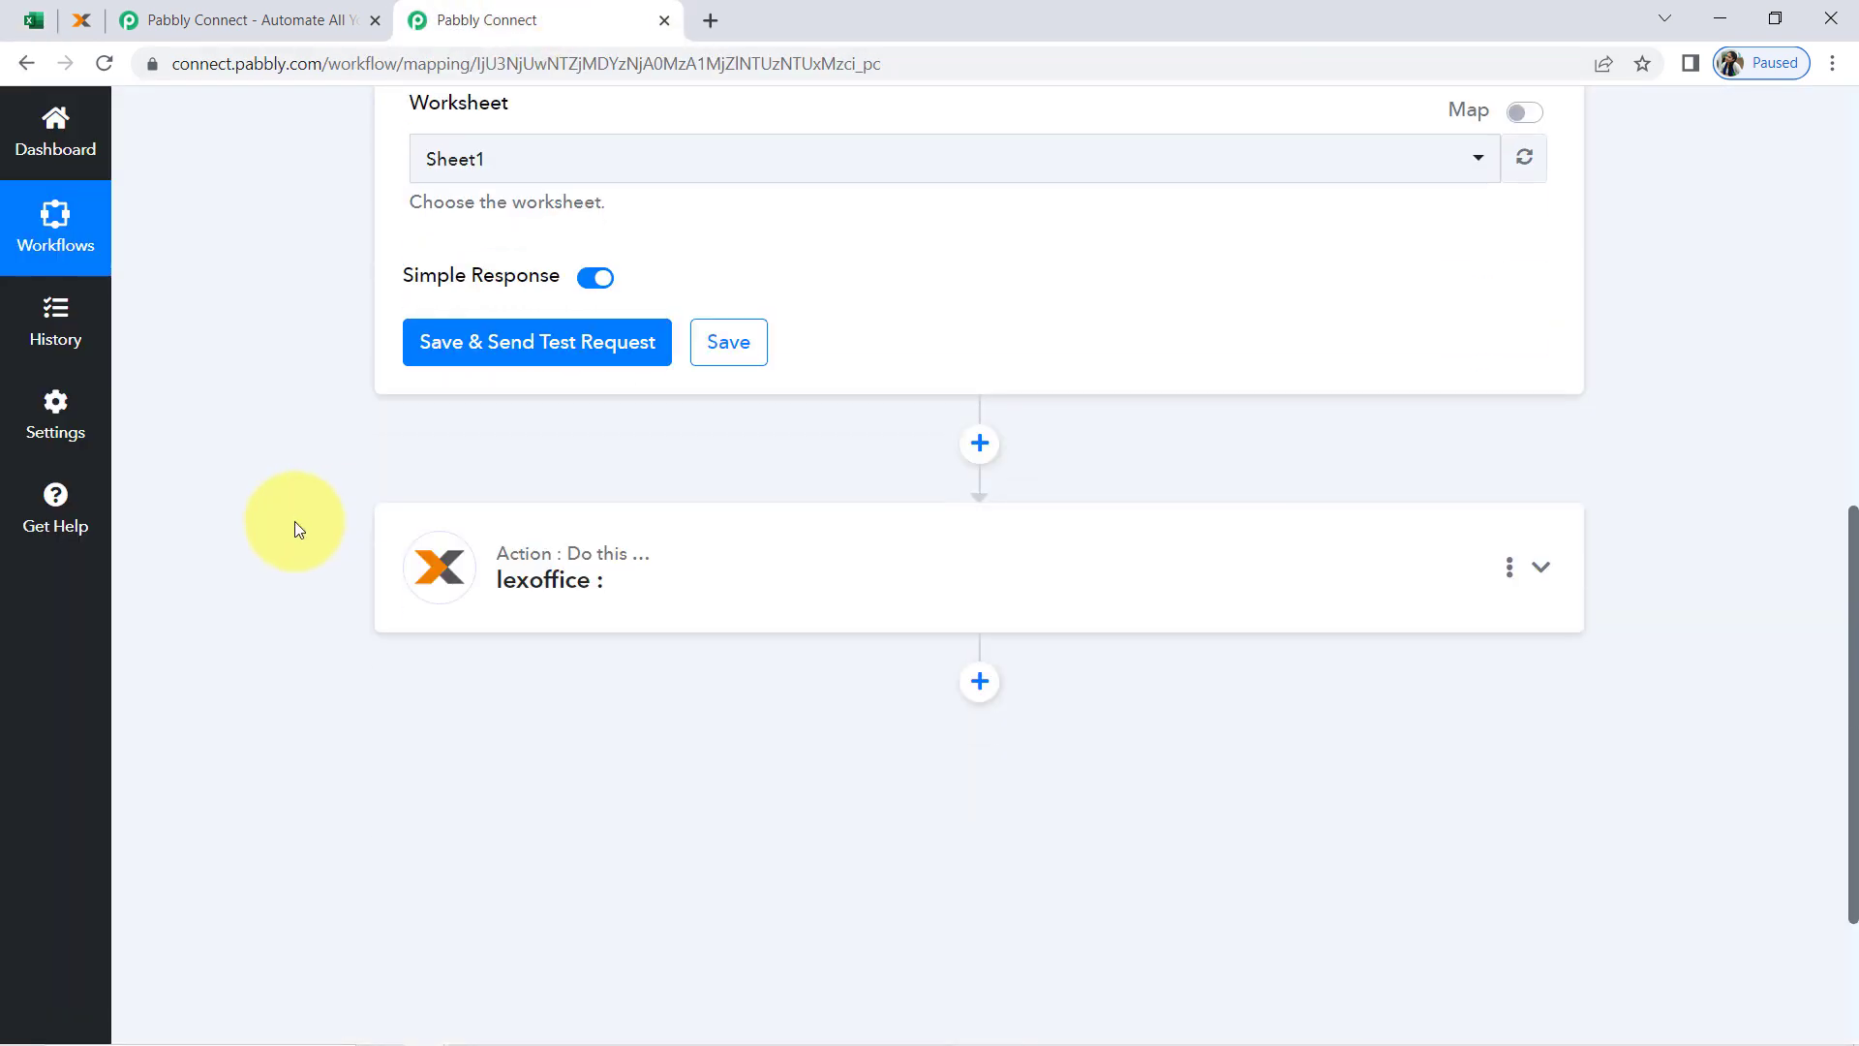
{"action": "left_click", "coordinate": [477, 356]}
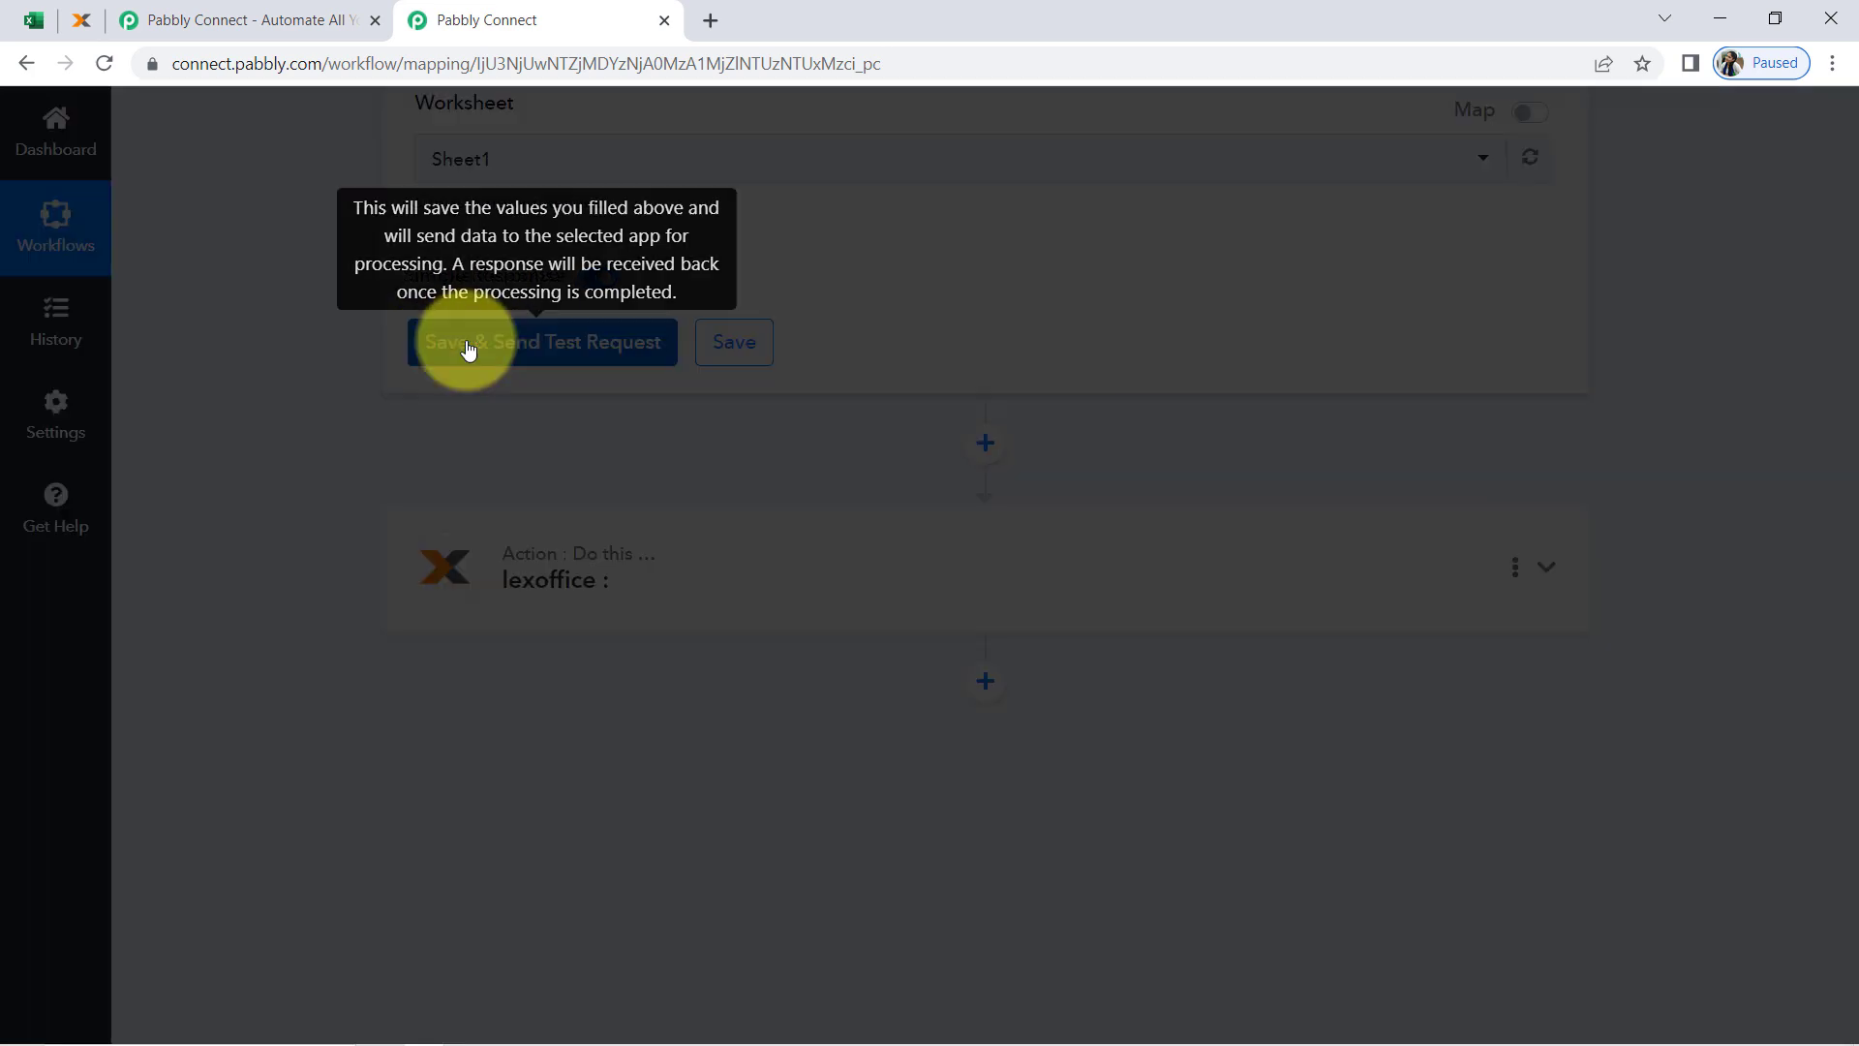
Examine the row data in the trigger's received response, including the invoice title in RowData 0
{"action": "left_click", "coordinate": [34, 19]}
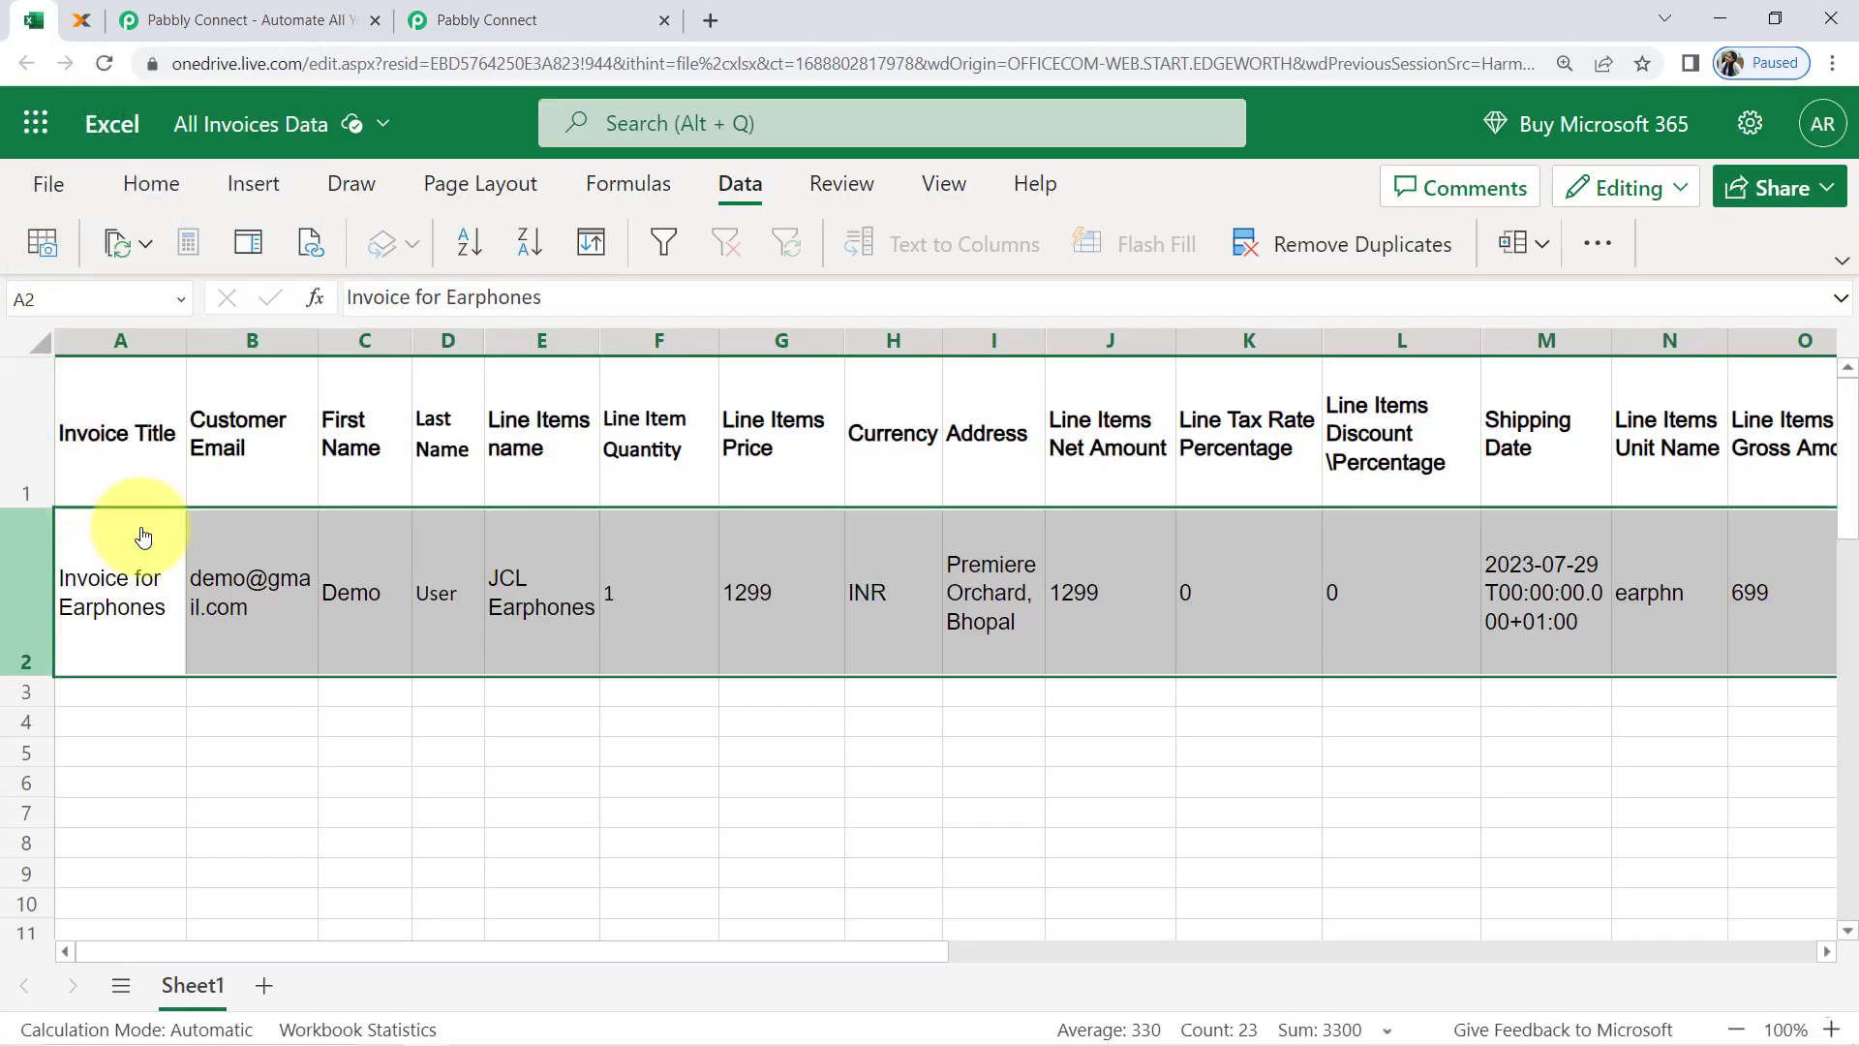
{"action": "left_click", "coordinate": [576, 19]}
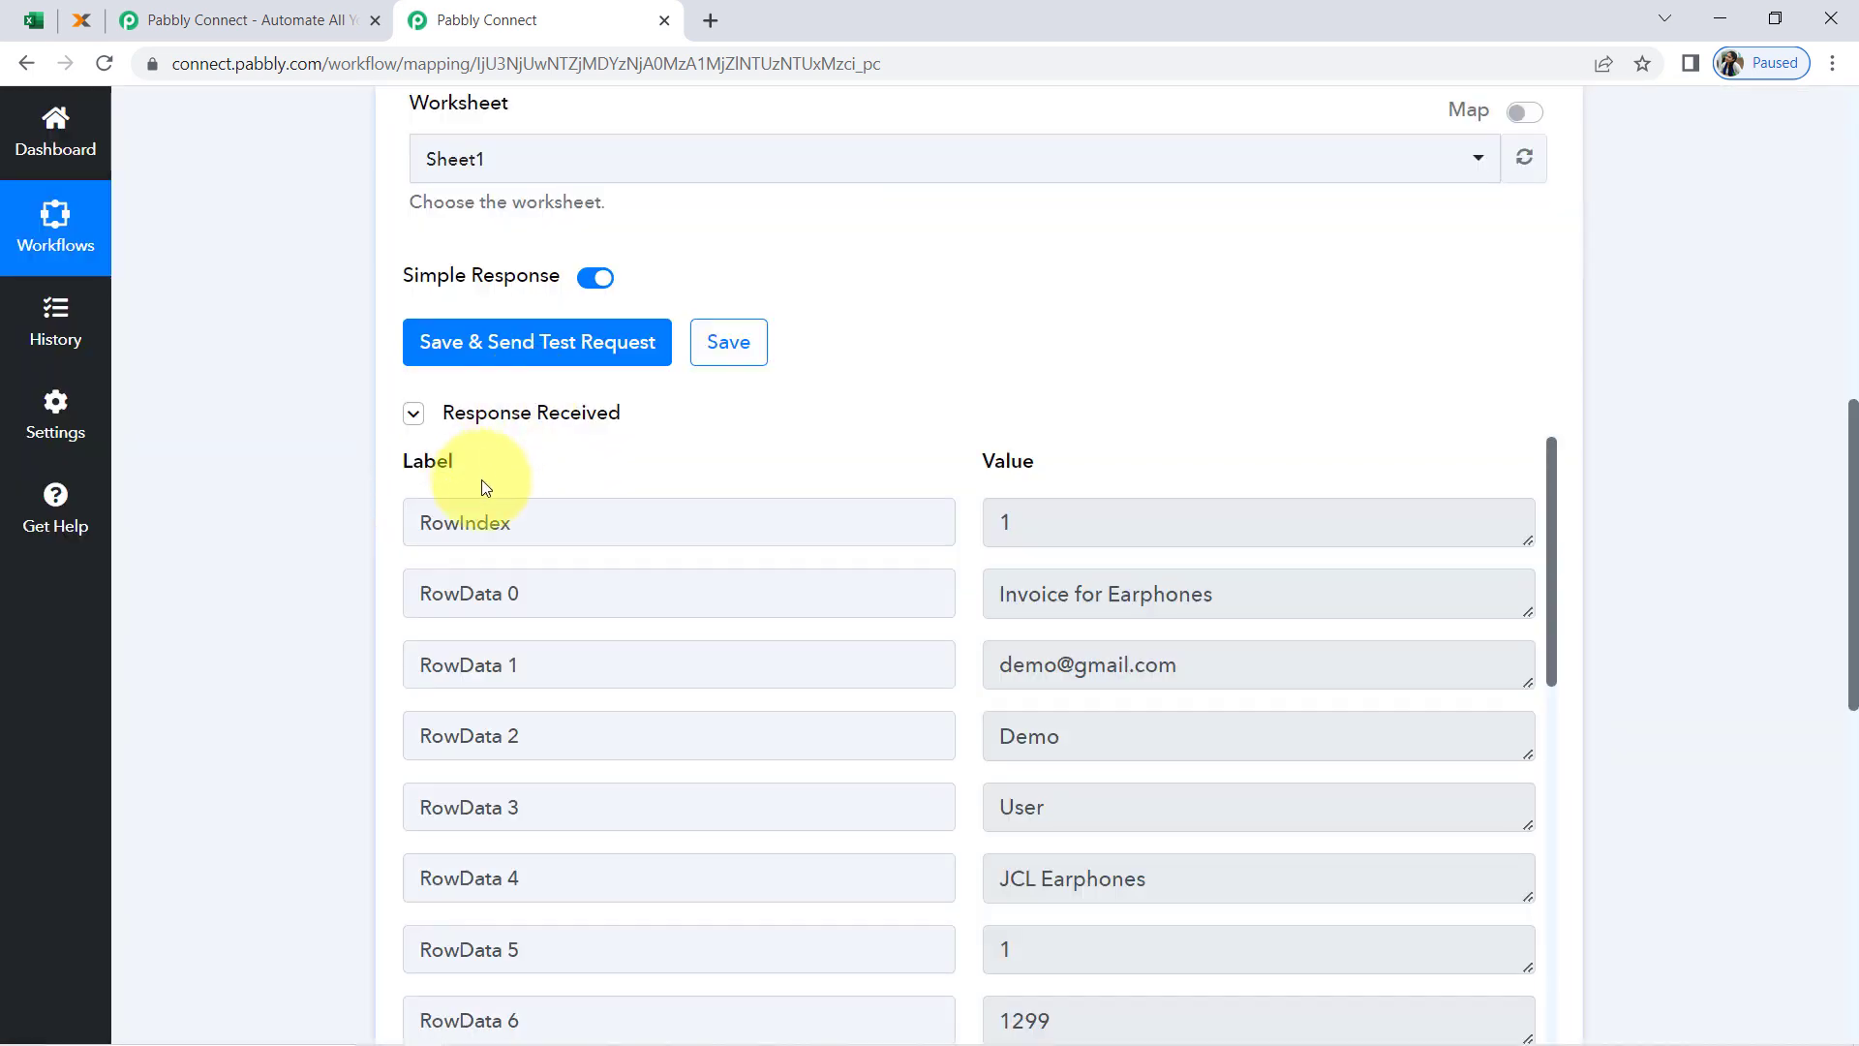
{"action": "left_click", "coordinate": [471, 422]}
{"action": "left_click", "coordinate": [472, 422]}
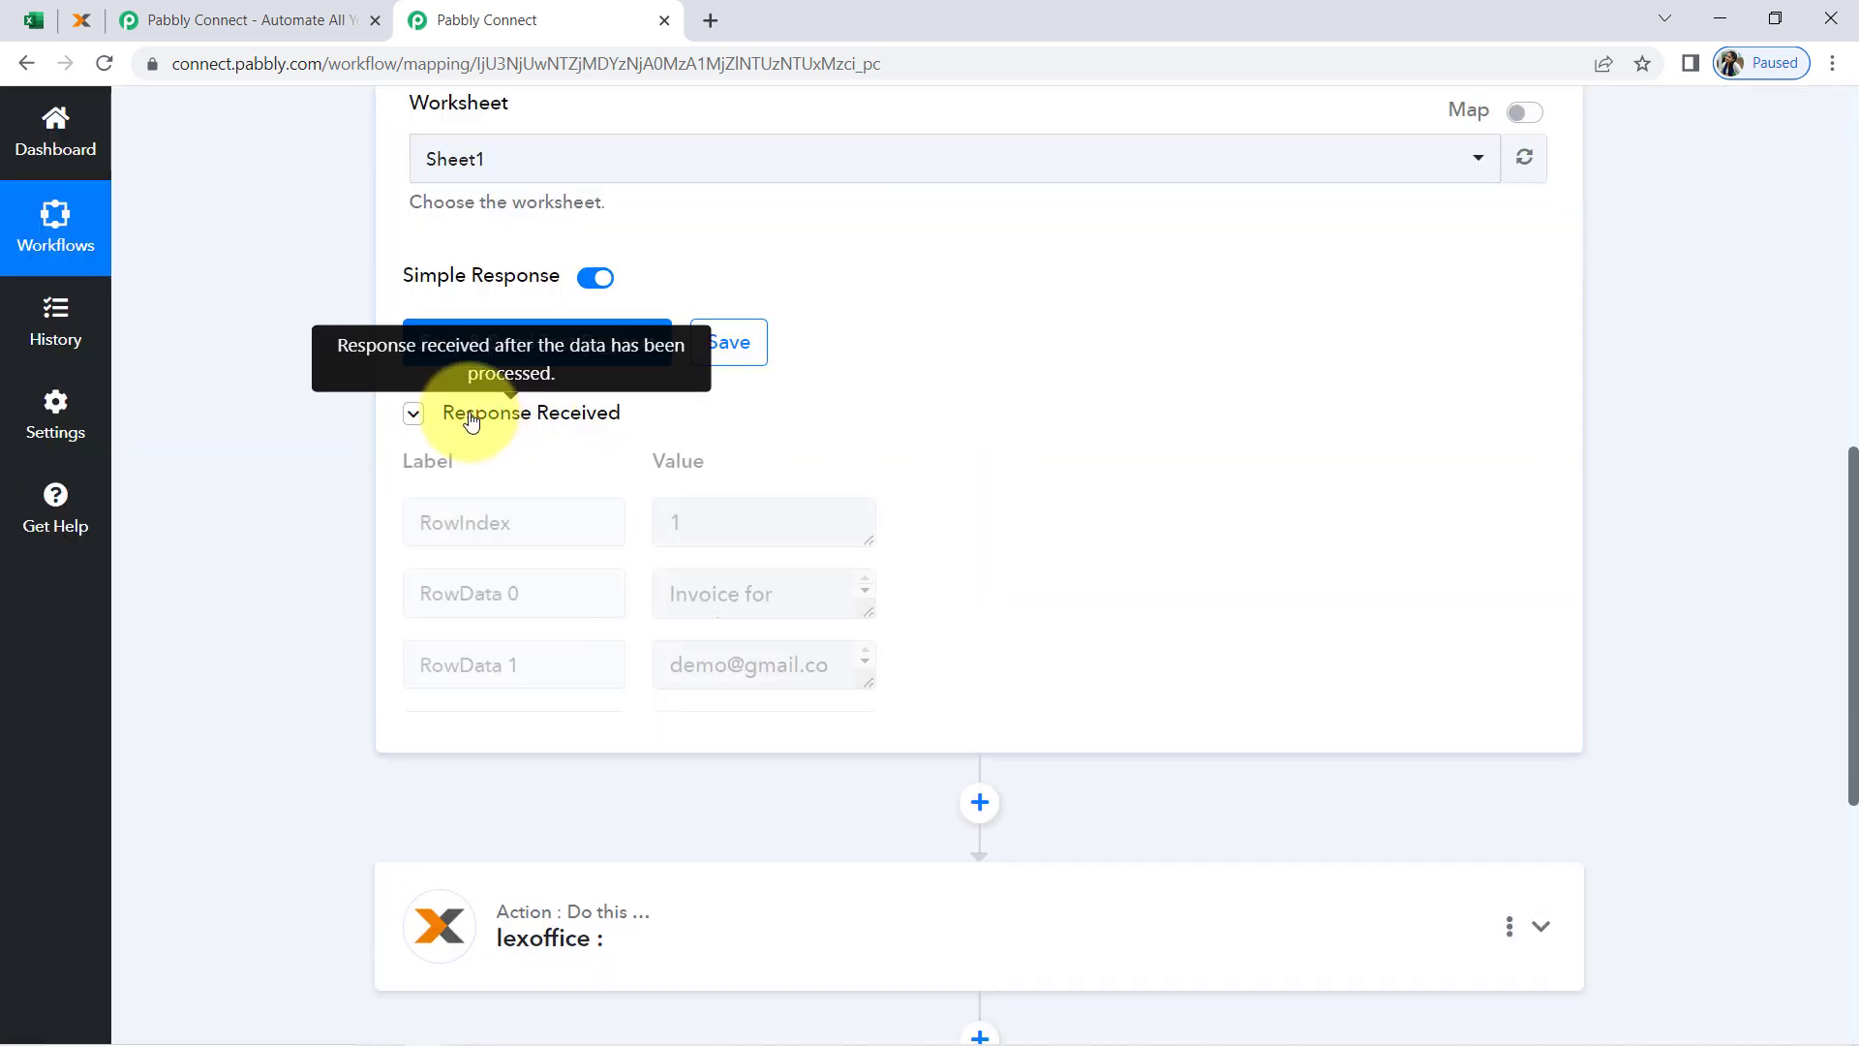
{"action": "scroll", "coordinate": [1062, 705], "scroll_direction": "down", "scroll_amount": 4}
{"action": "scroll", "coordinate": [1070, 705], "scroll_direction": "up", "scroll_amount": 4}
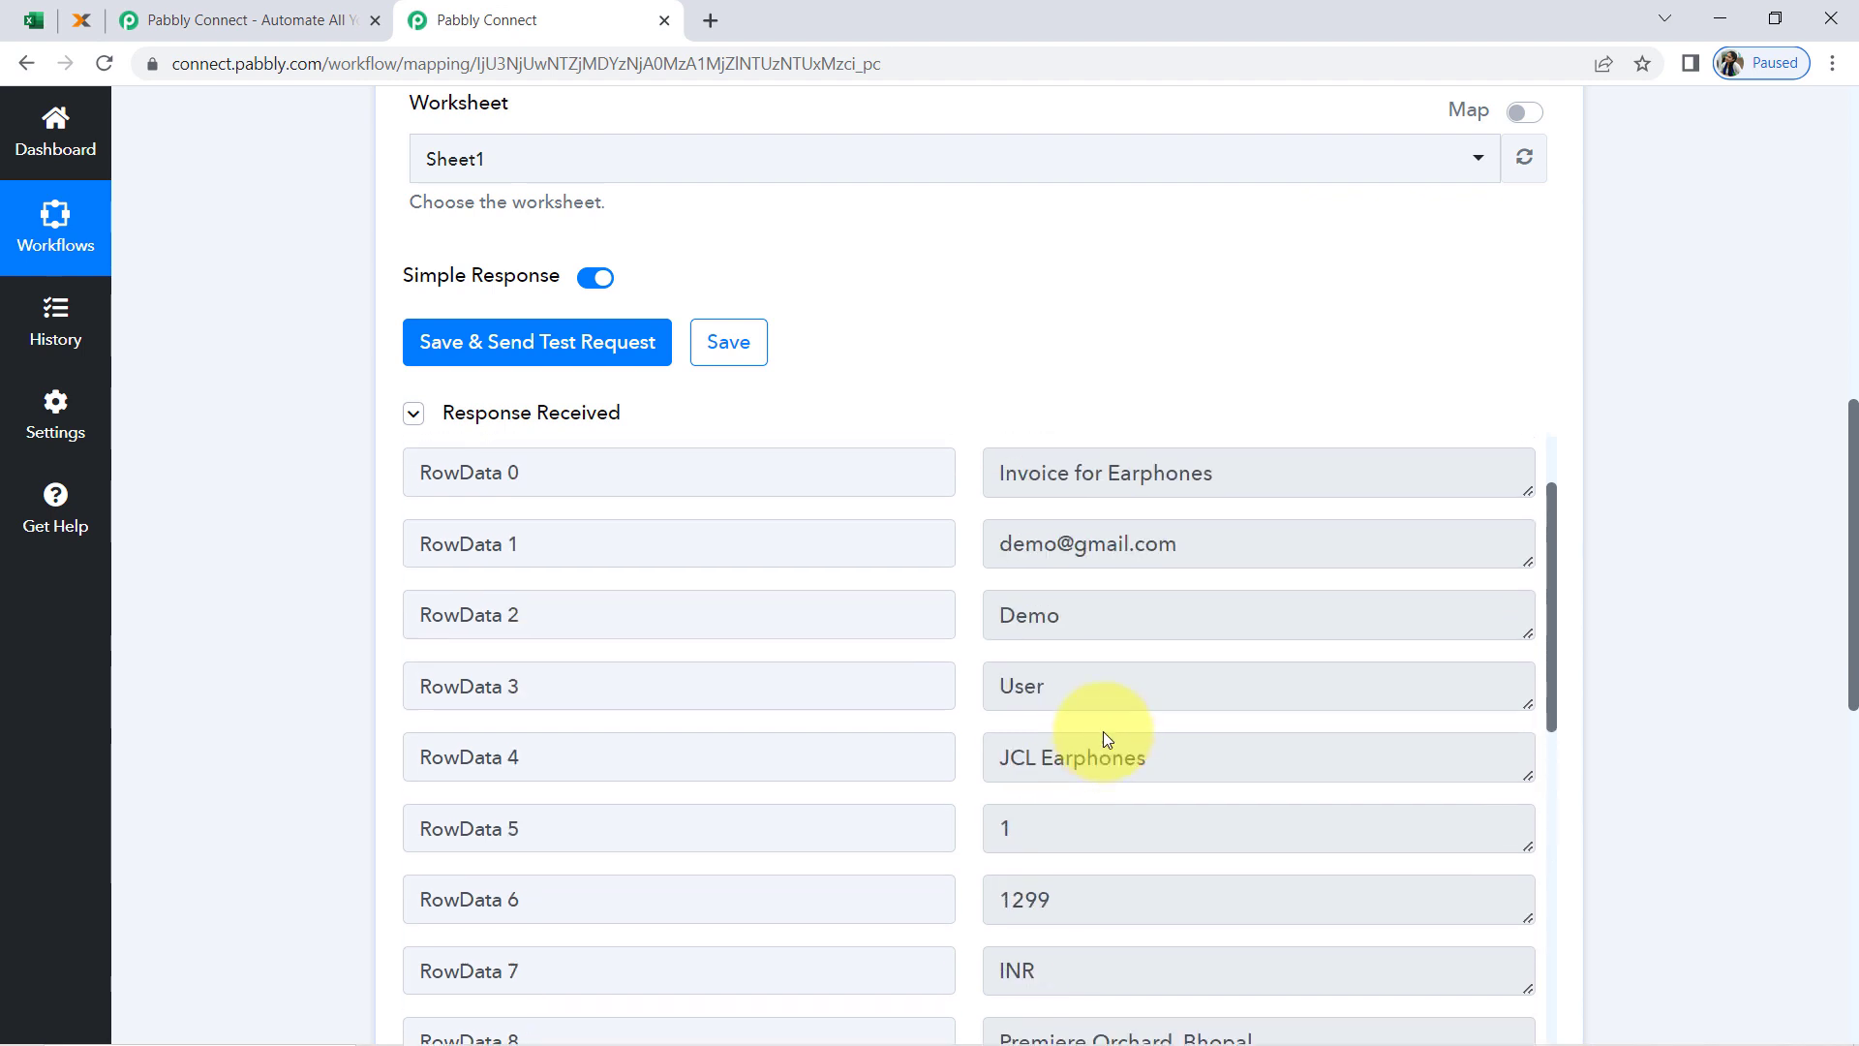
{"action": "left_click_drag", "start_coordinate": [1854, 489], "coordinate": [1827, 609]}
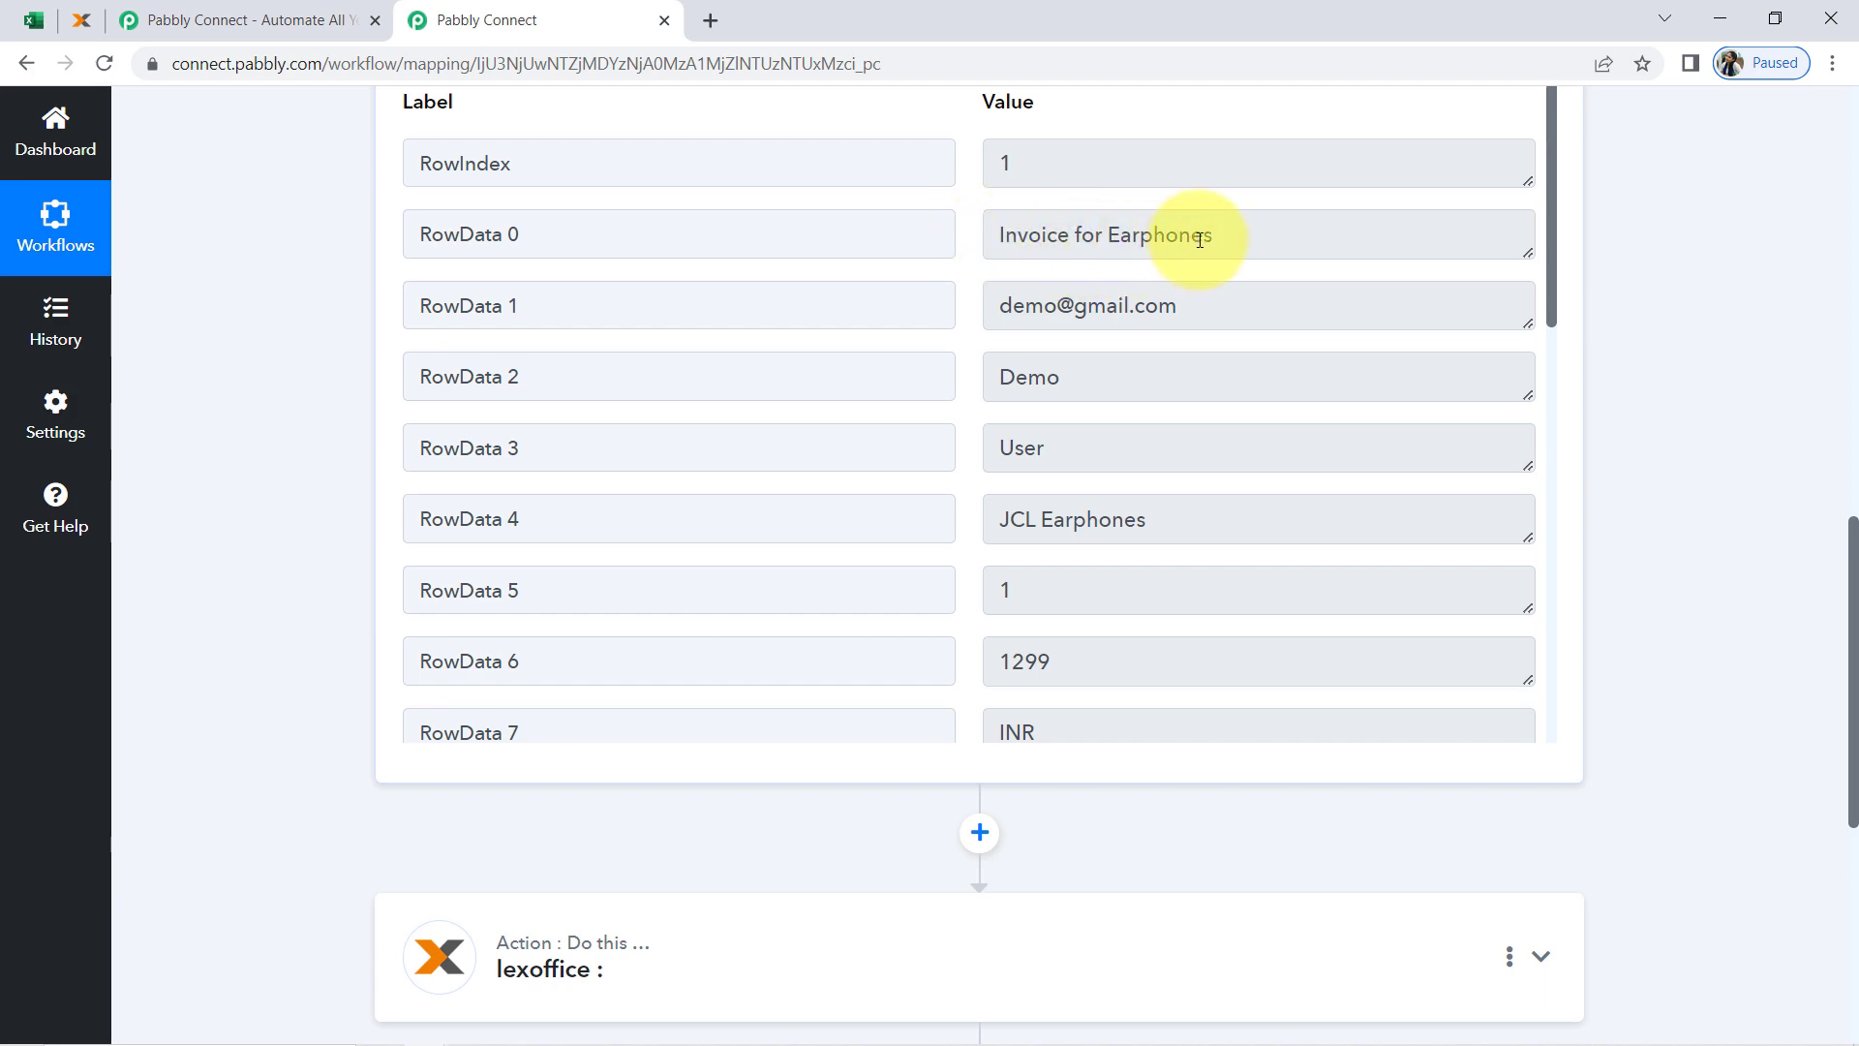
{"action": "left_click_drag", "start_coordinate": [1200, 239], "coordinate": [1006, 225]}
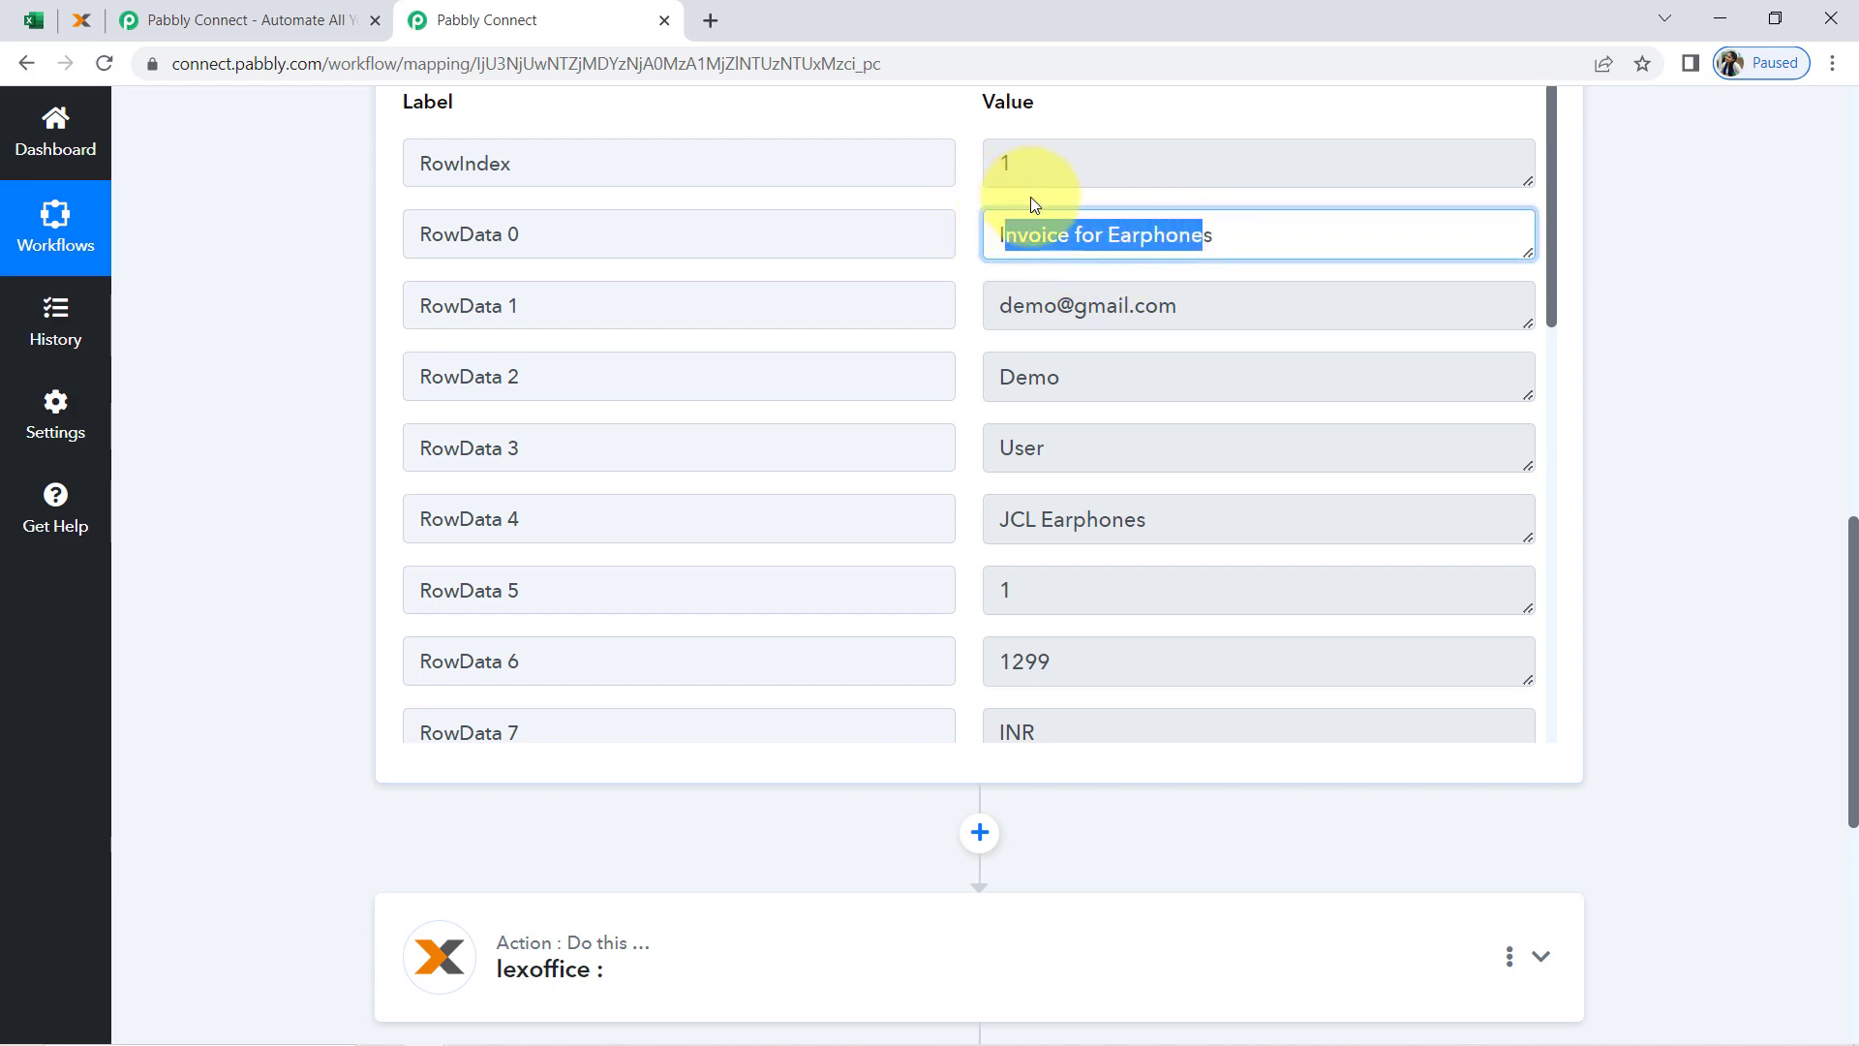
Switch to the Excel workbook and examine row 2's invoice title, customer email, first name, last name and line item name
{"action": "left_click", "coordinate": [34, 19]}
{"action": "left_click", "coordinate": [116, 581]}
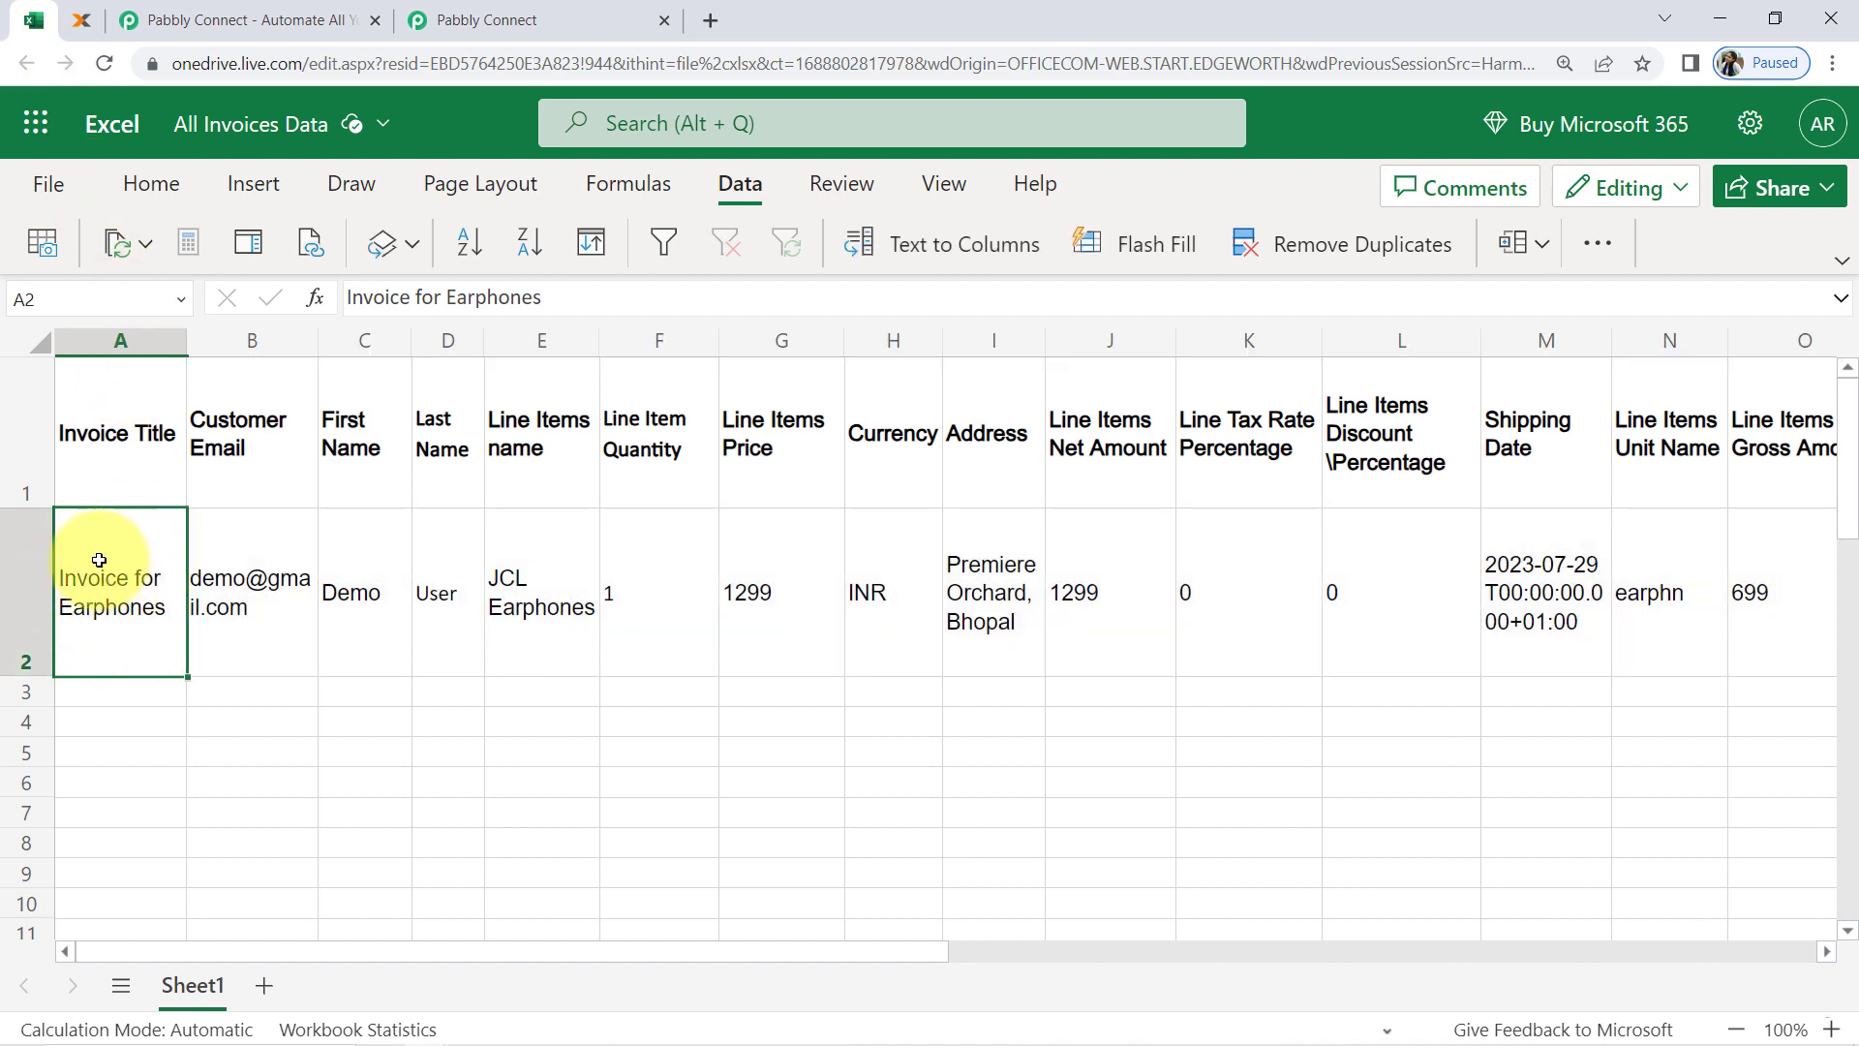
{"action": "left_click", "coordinate": [225, 480]}
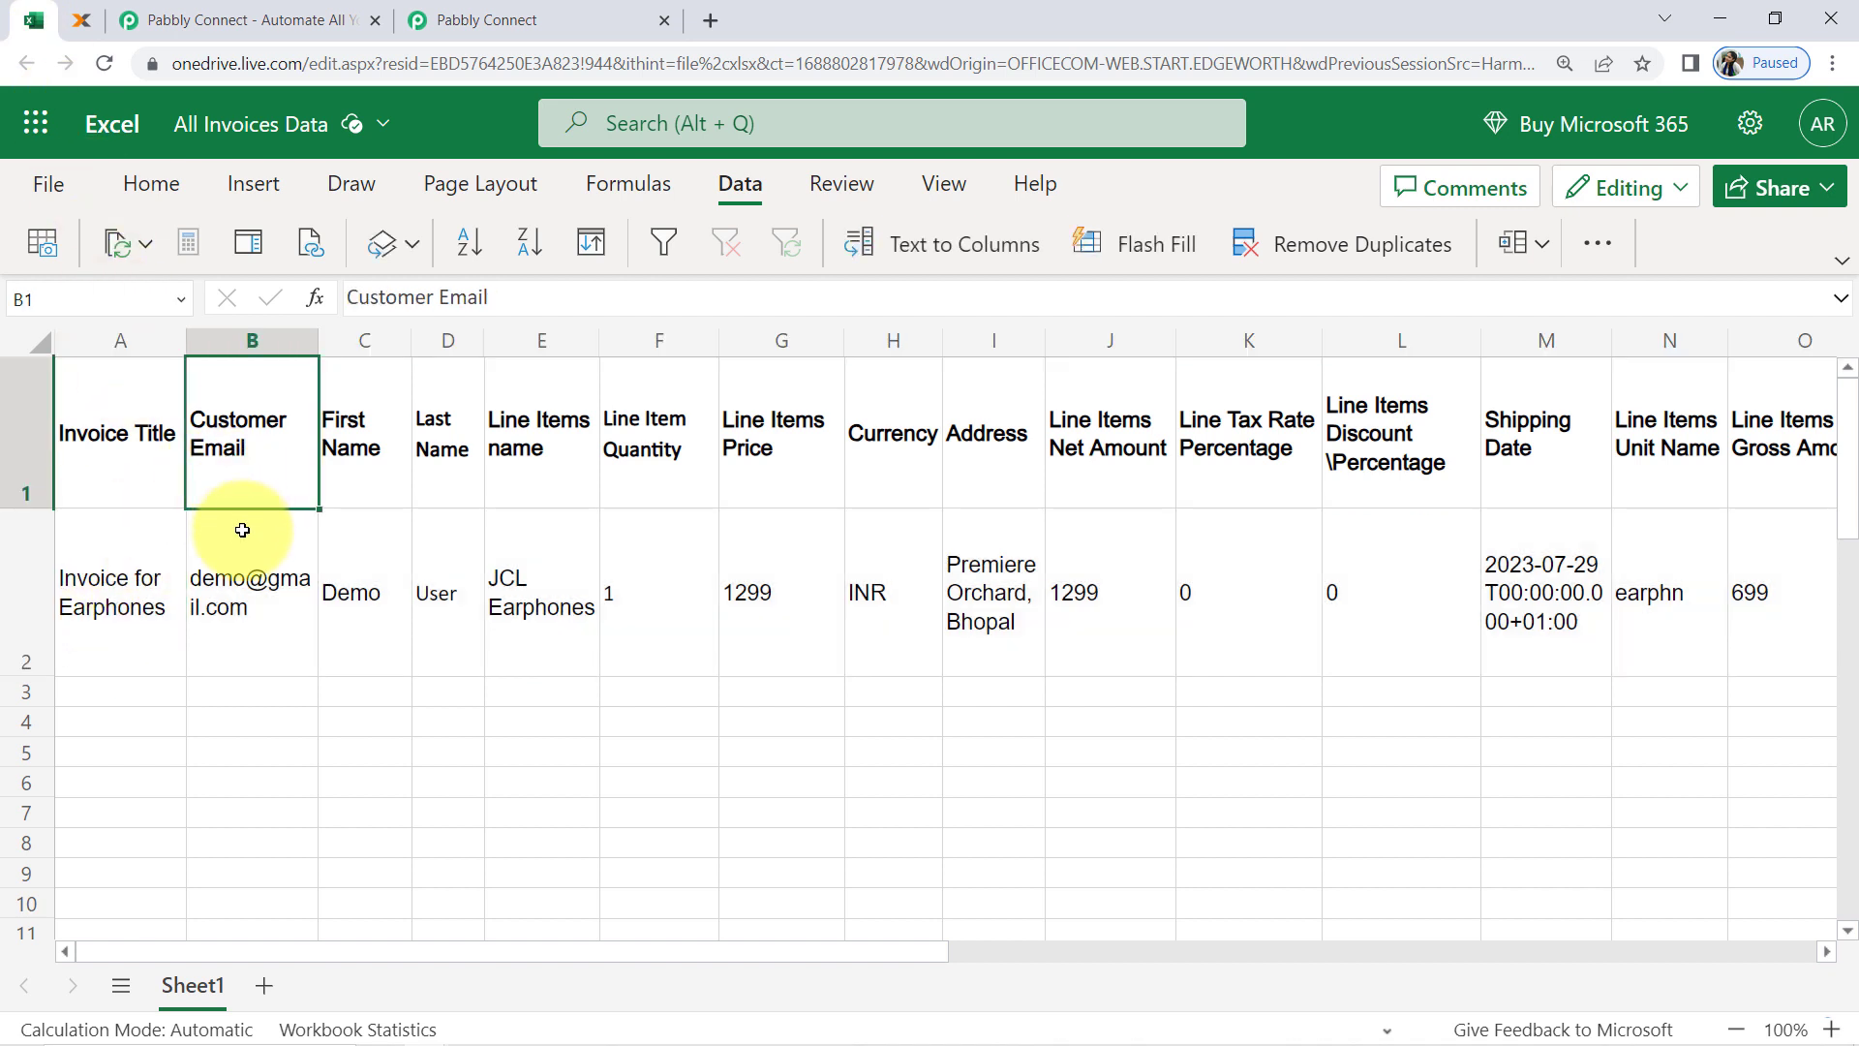
{"action": "left_click", "coordinate": [236, 585]}
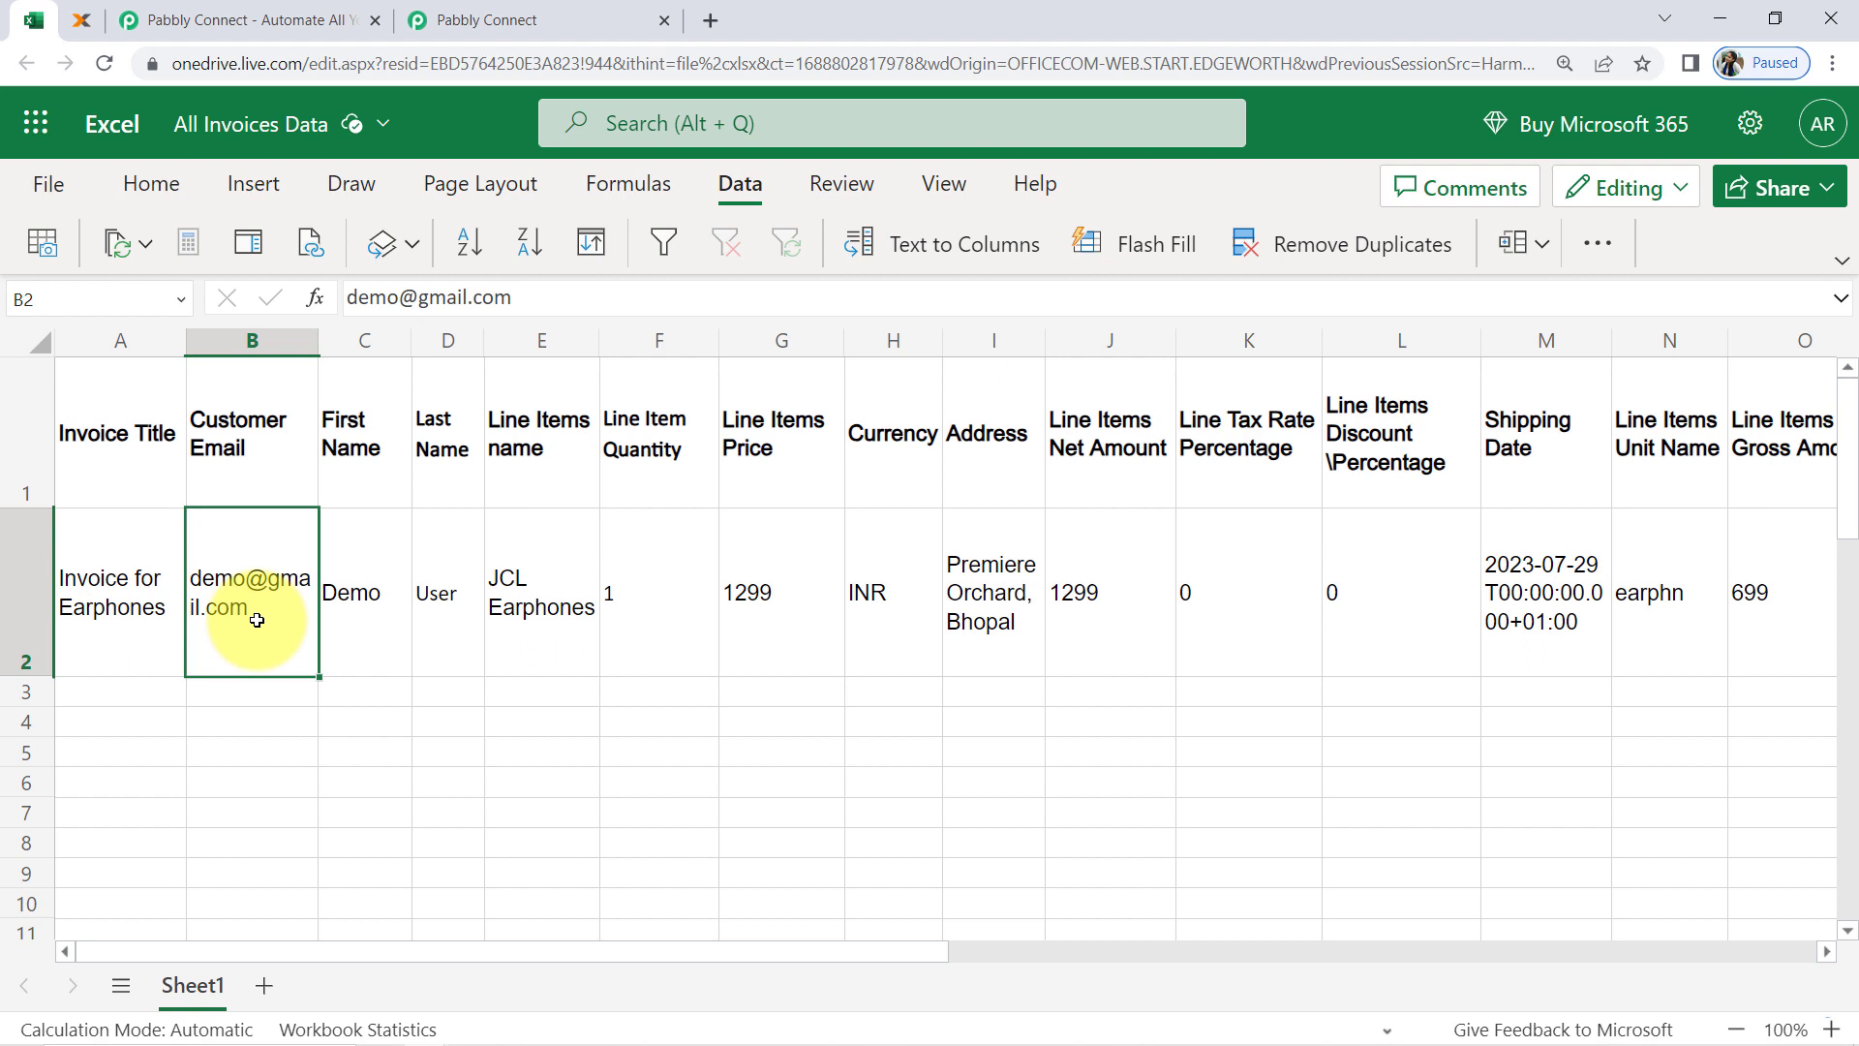
{"action": "left_click", "coordinate": [366, 587]}
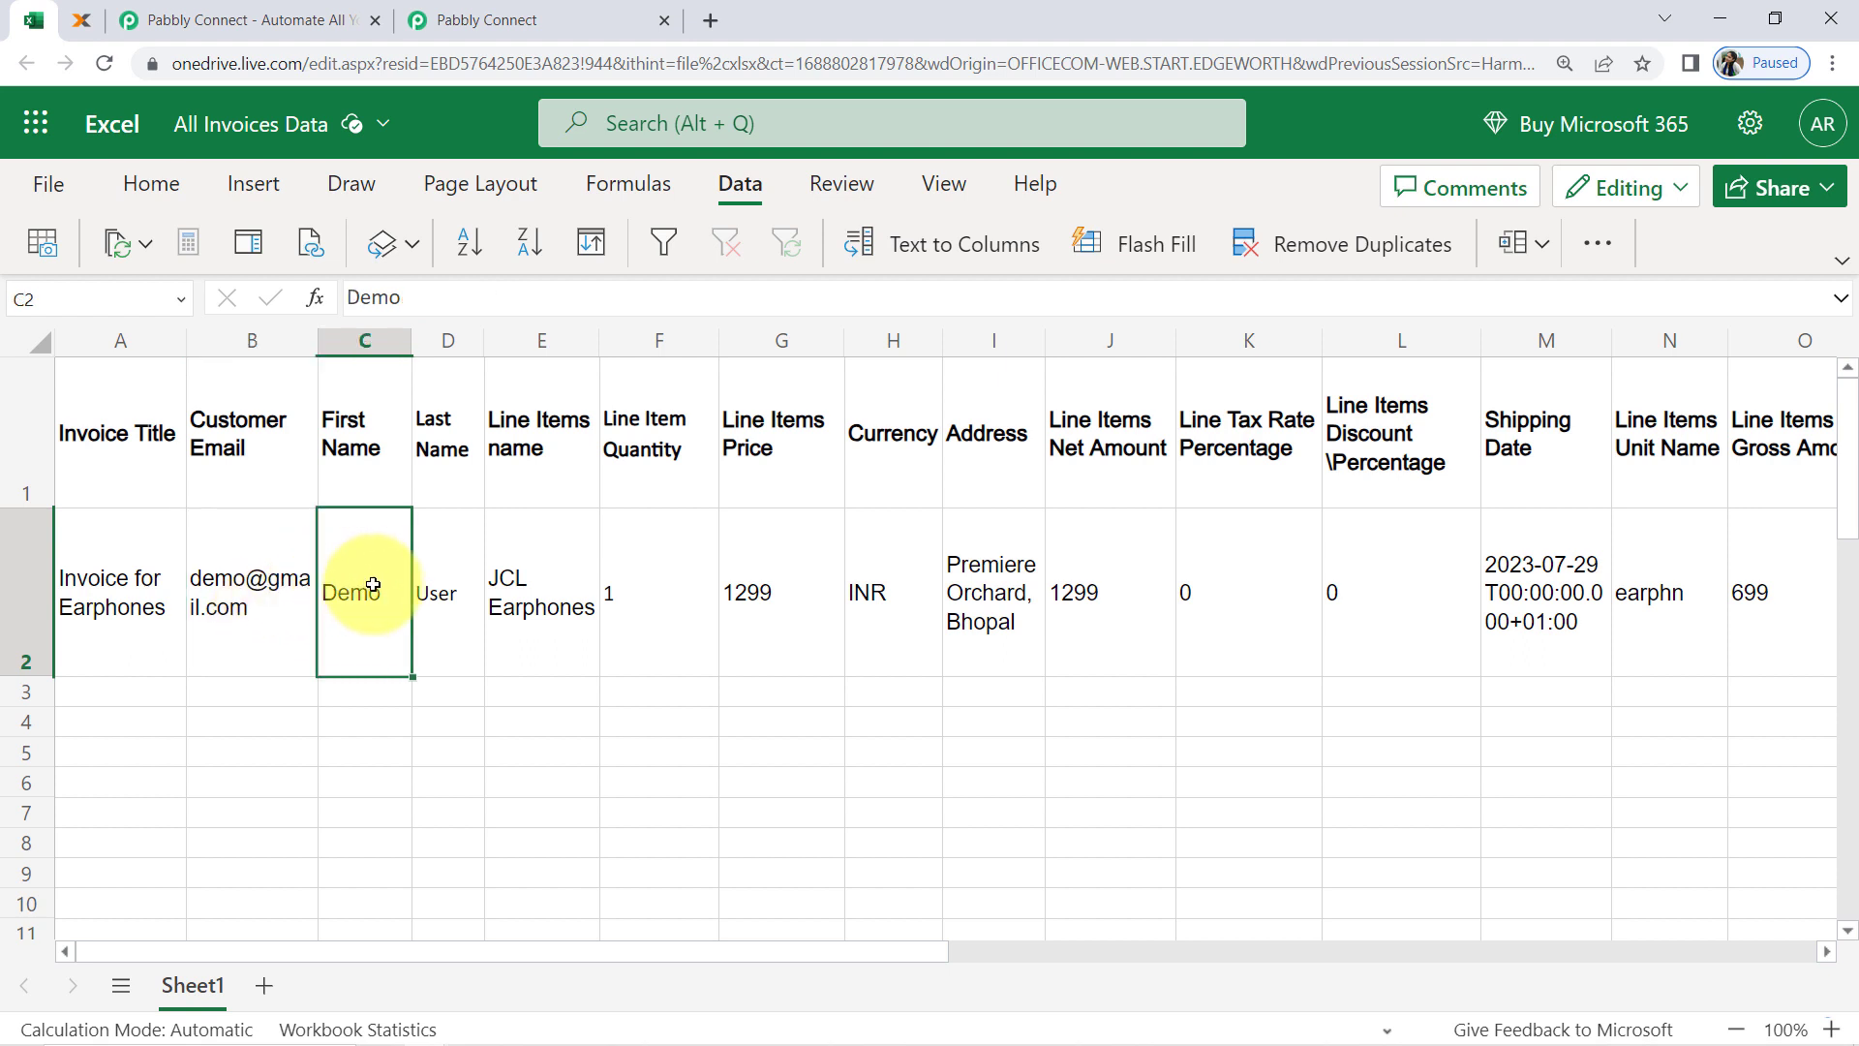
{"action": "left_click", "coordinate": [437, 581]}
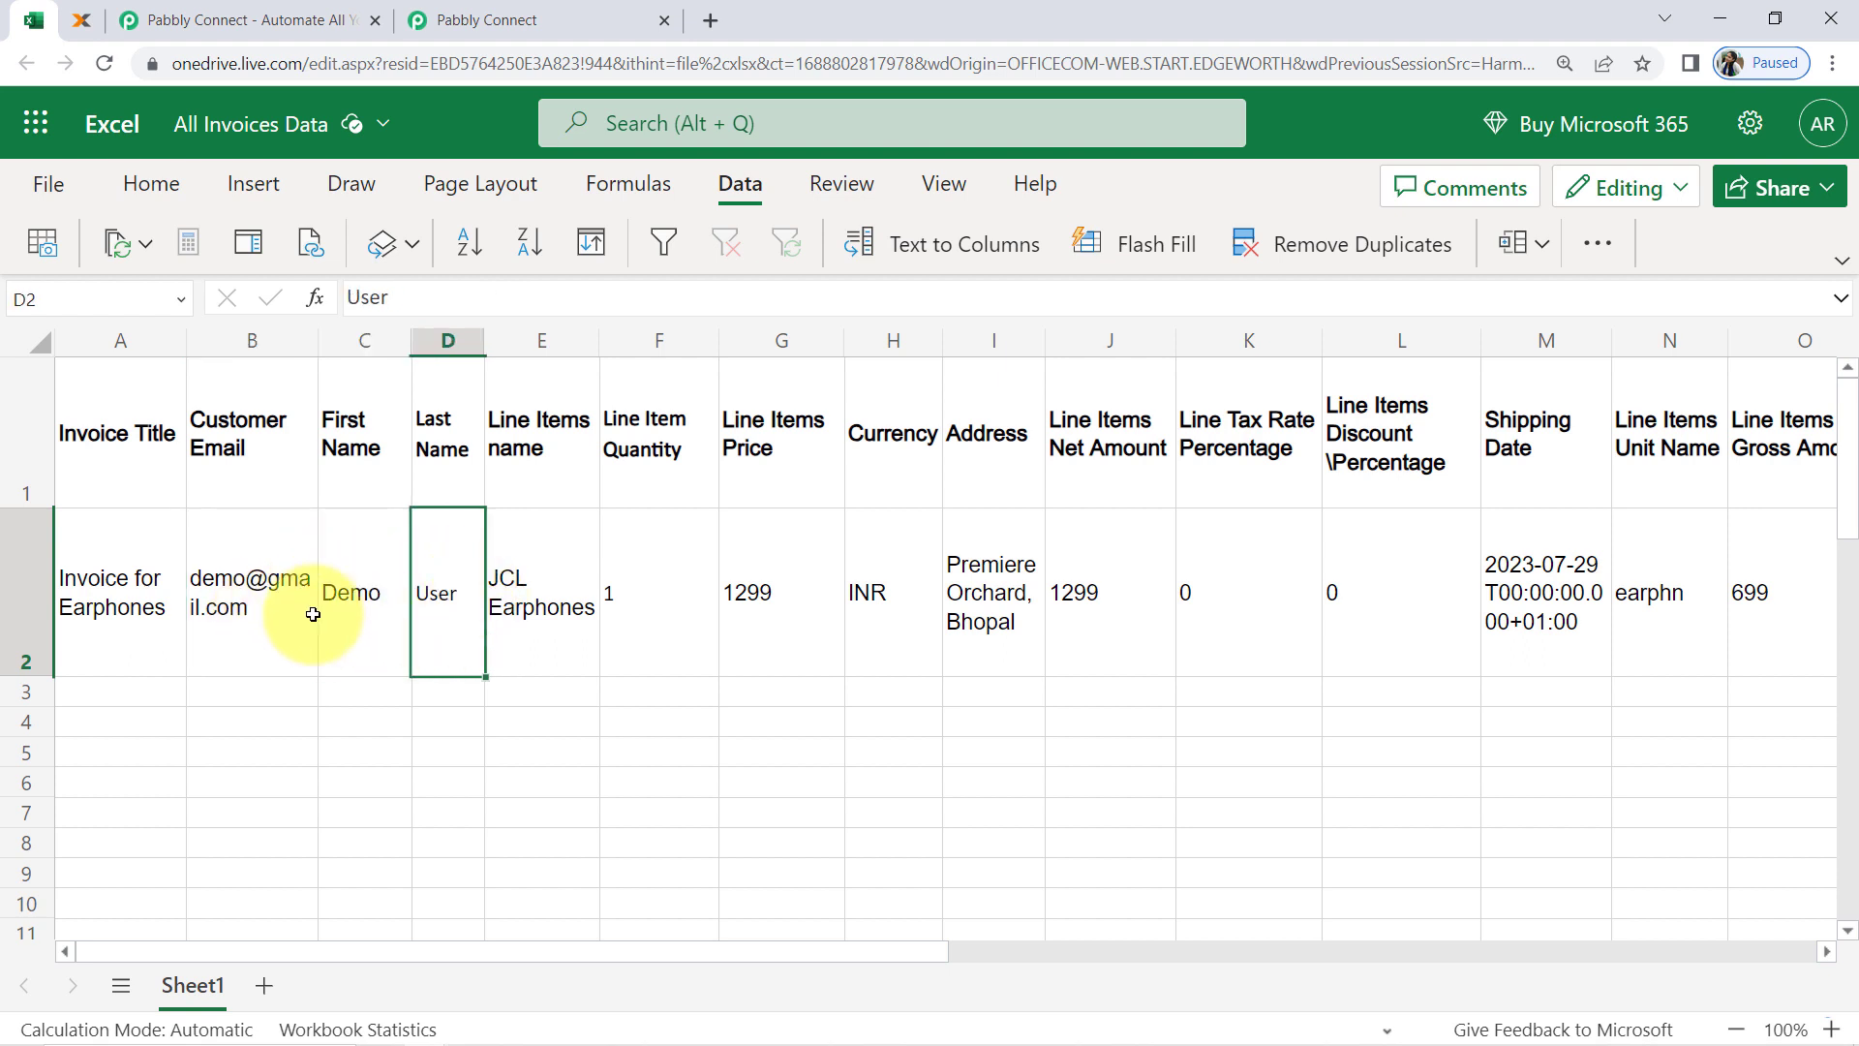
{"action": "left_click", "coordinate": [55, 592]}
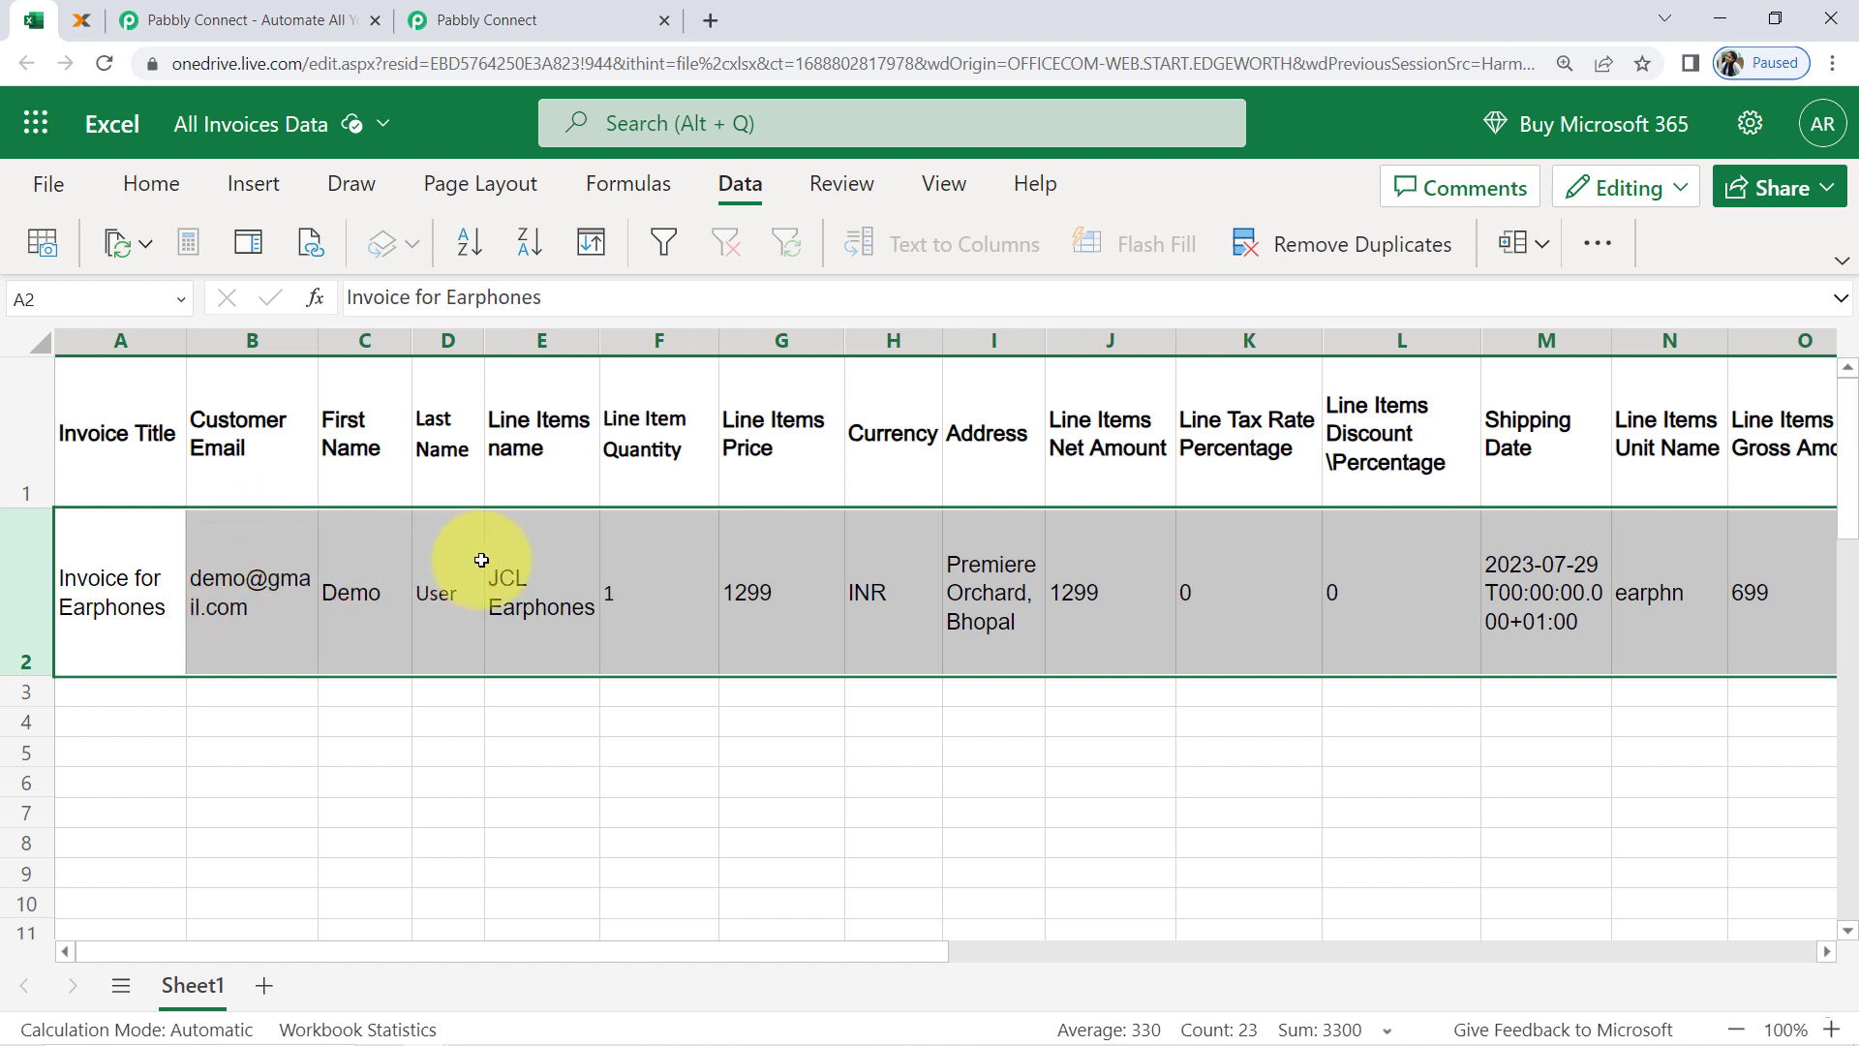
{"action": "left_click", "coordinate": [438, 588]}
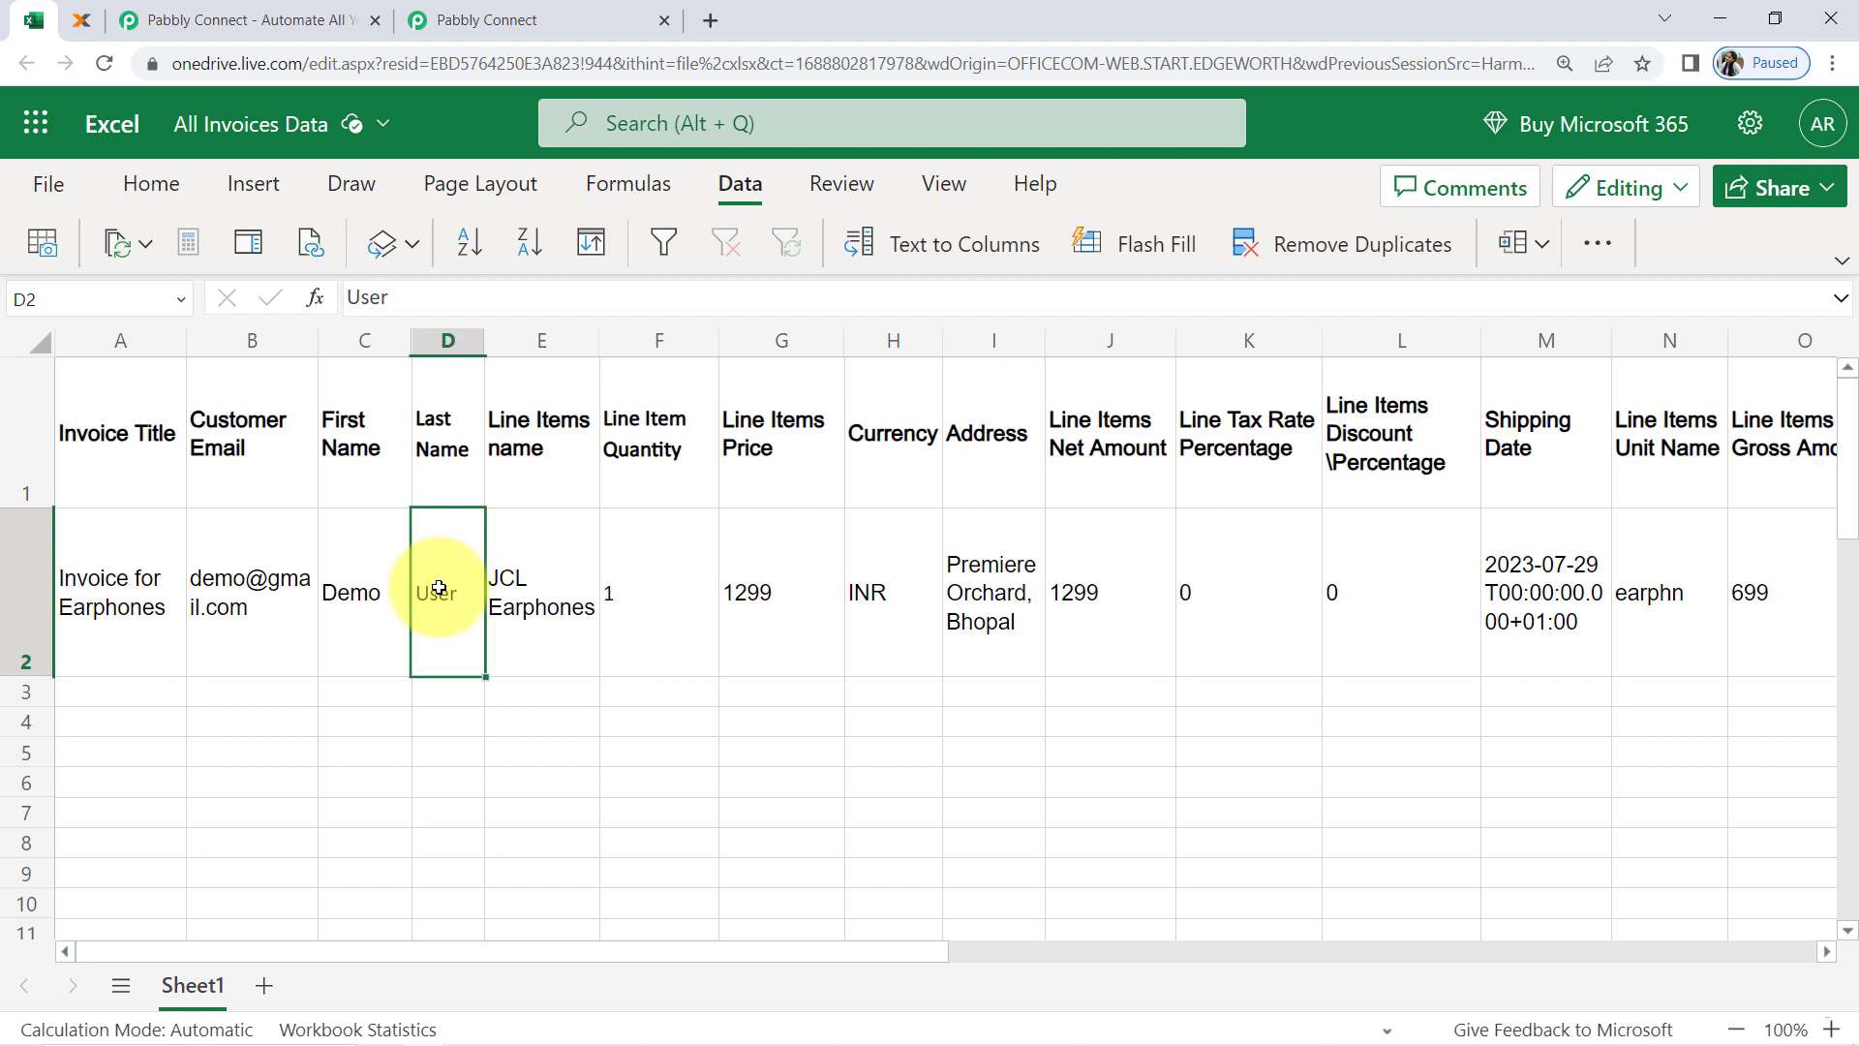
{"action": "left_click", "coordinate": [354, 610]}
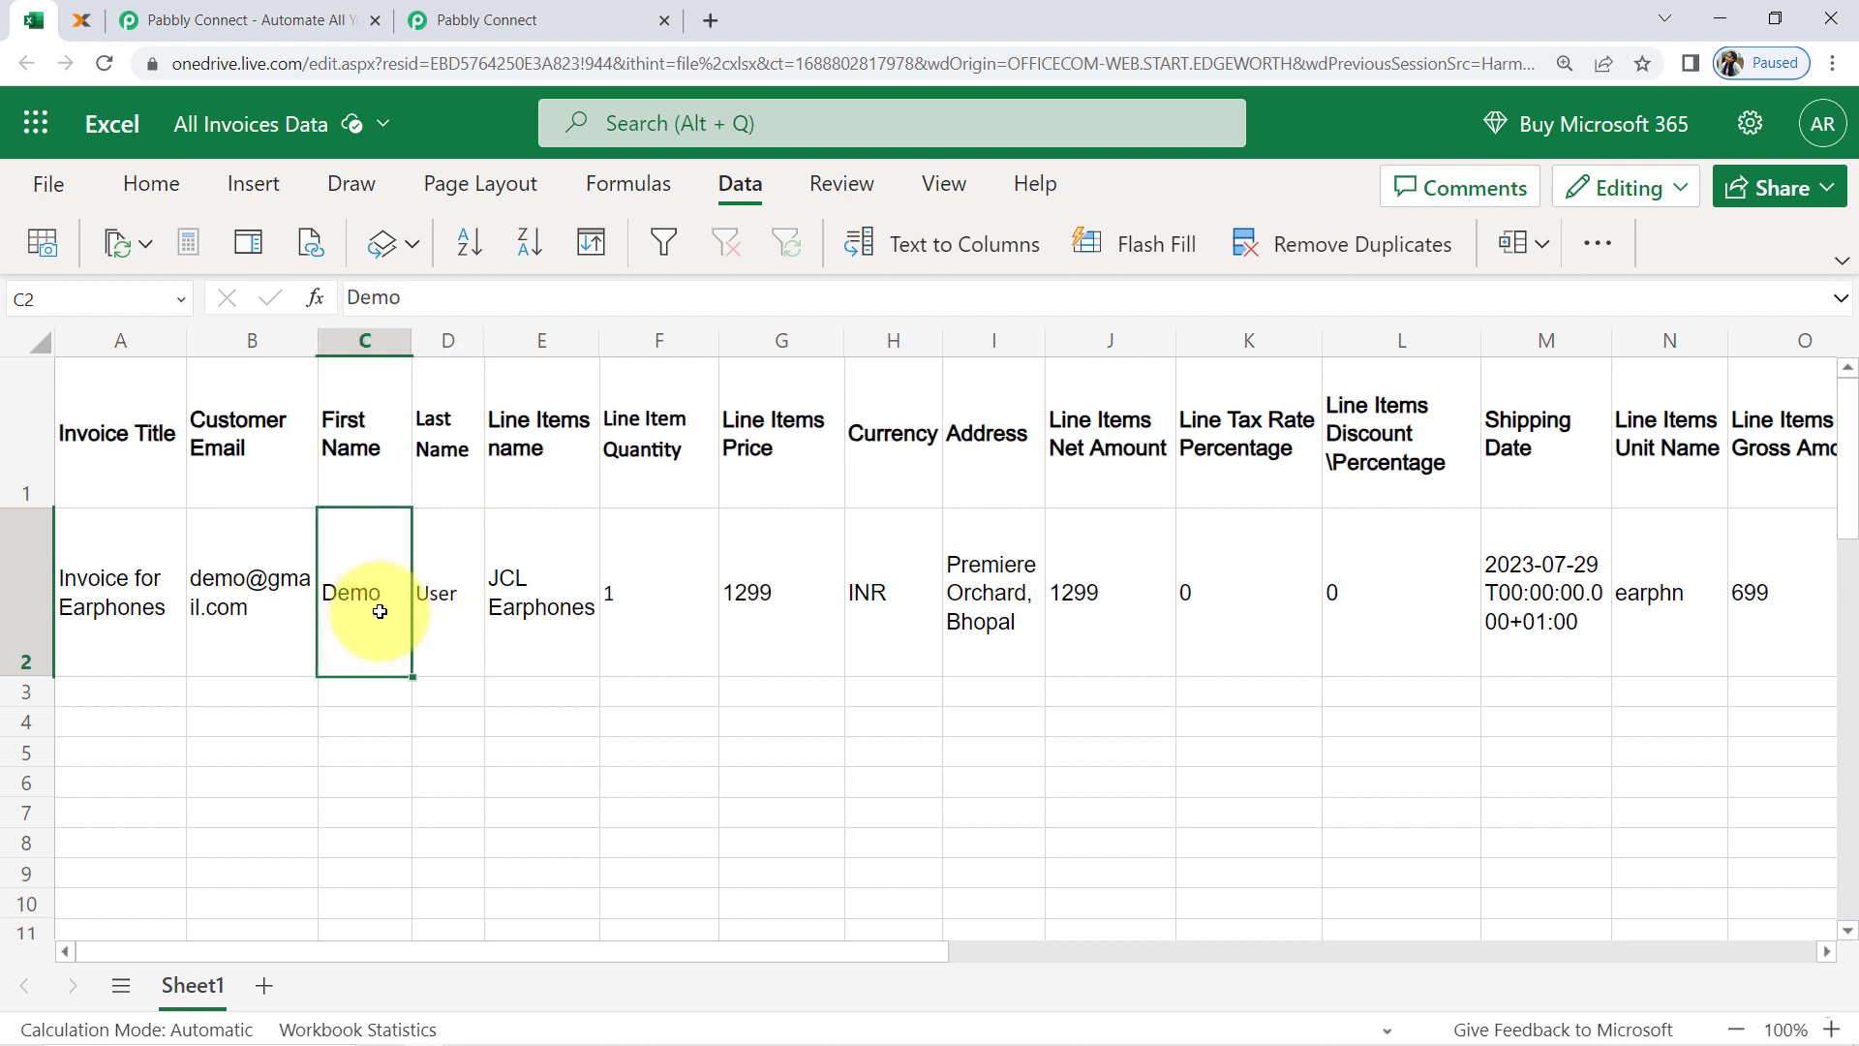
{"action": "left_click", "coordinate": [432, 612]}
{"action": "left_click", "coordinate": [519, 592]}
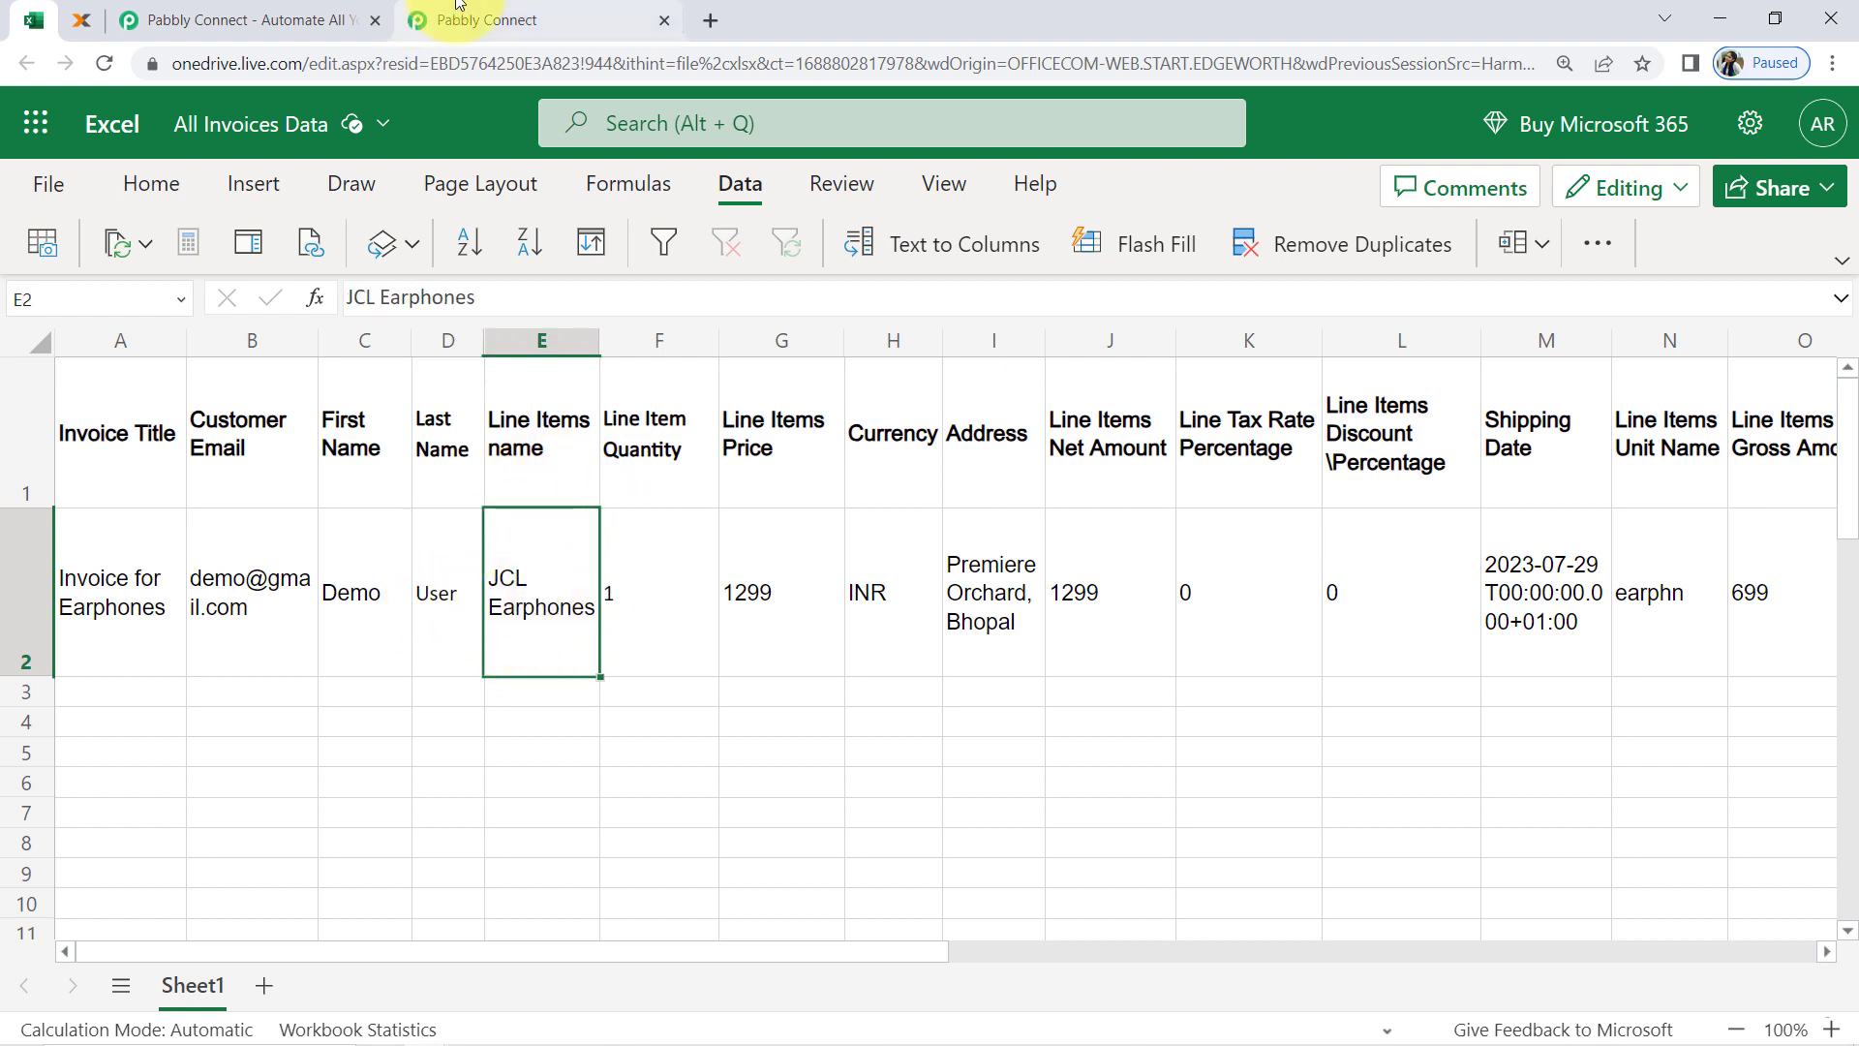
Switch to Pabbly Connect and examine the customer email, first name, last name, line item name and price in RowData 1 to 6
{"action": "left_click", "coordinate": [489, 11]}
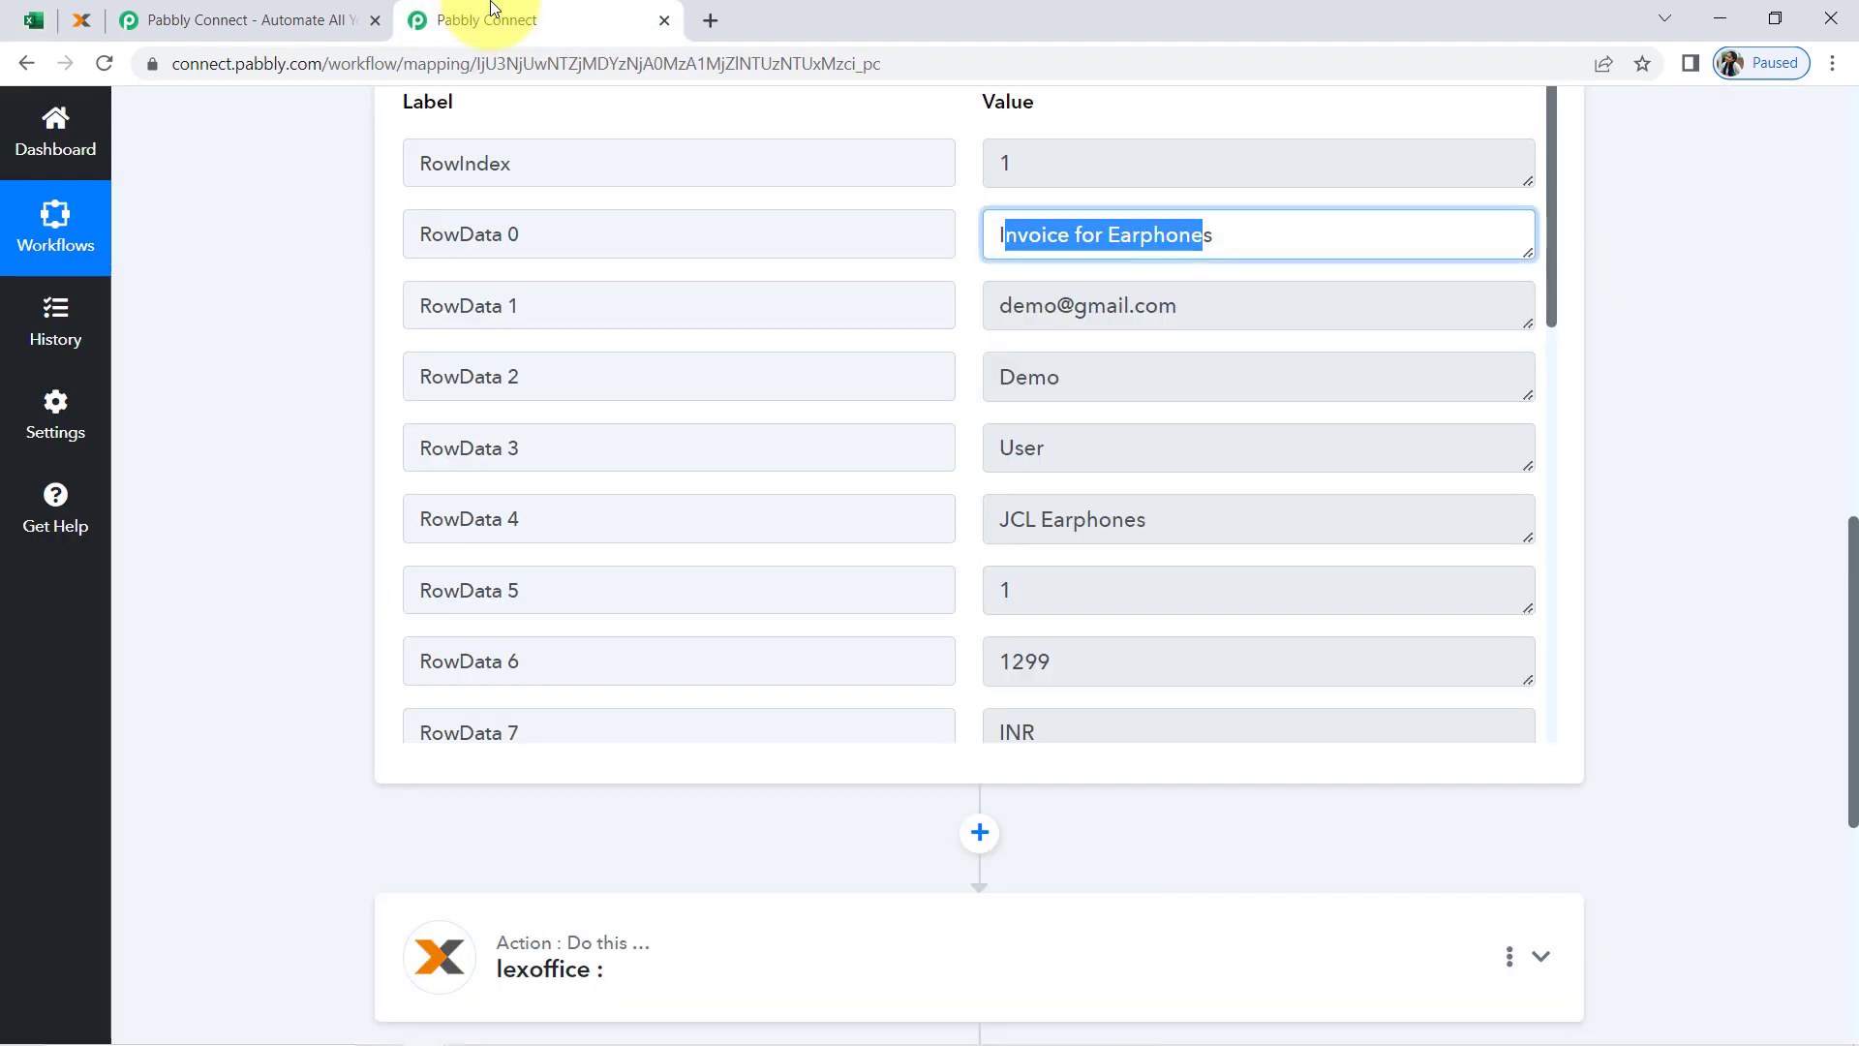
{"action": "left_click", "coordinate": [1070, 304]}
{"action": "left_click_drag", "start_coordinate": [1025, 305], "coordinate": [1162, 297]}
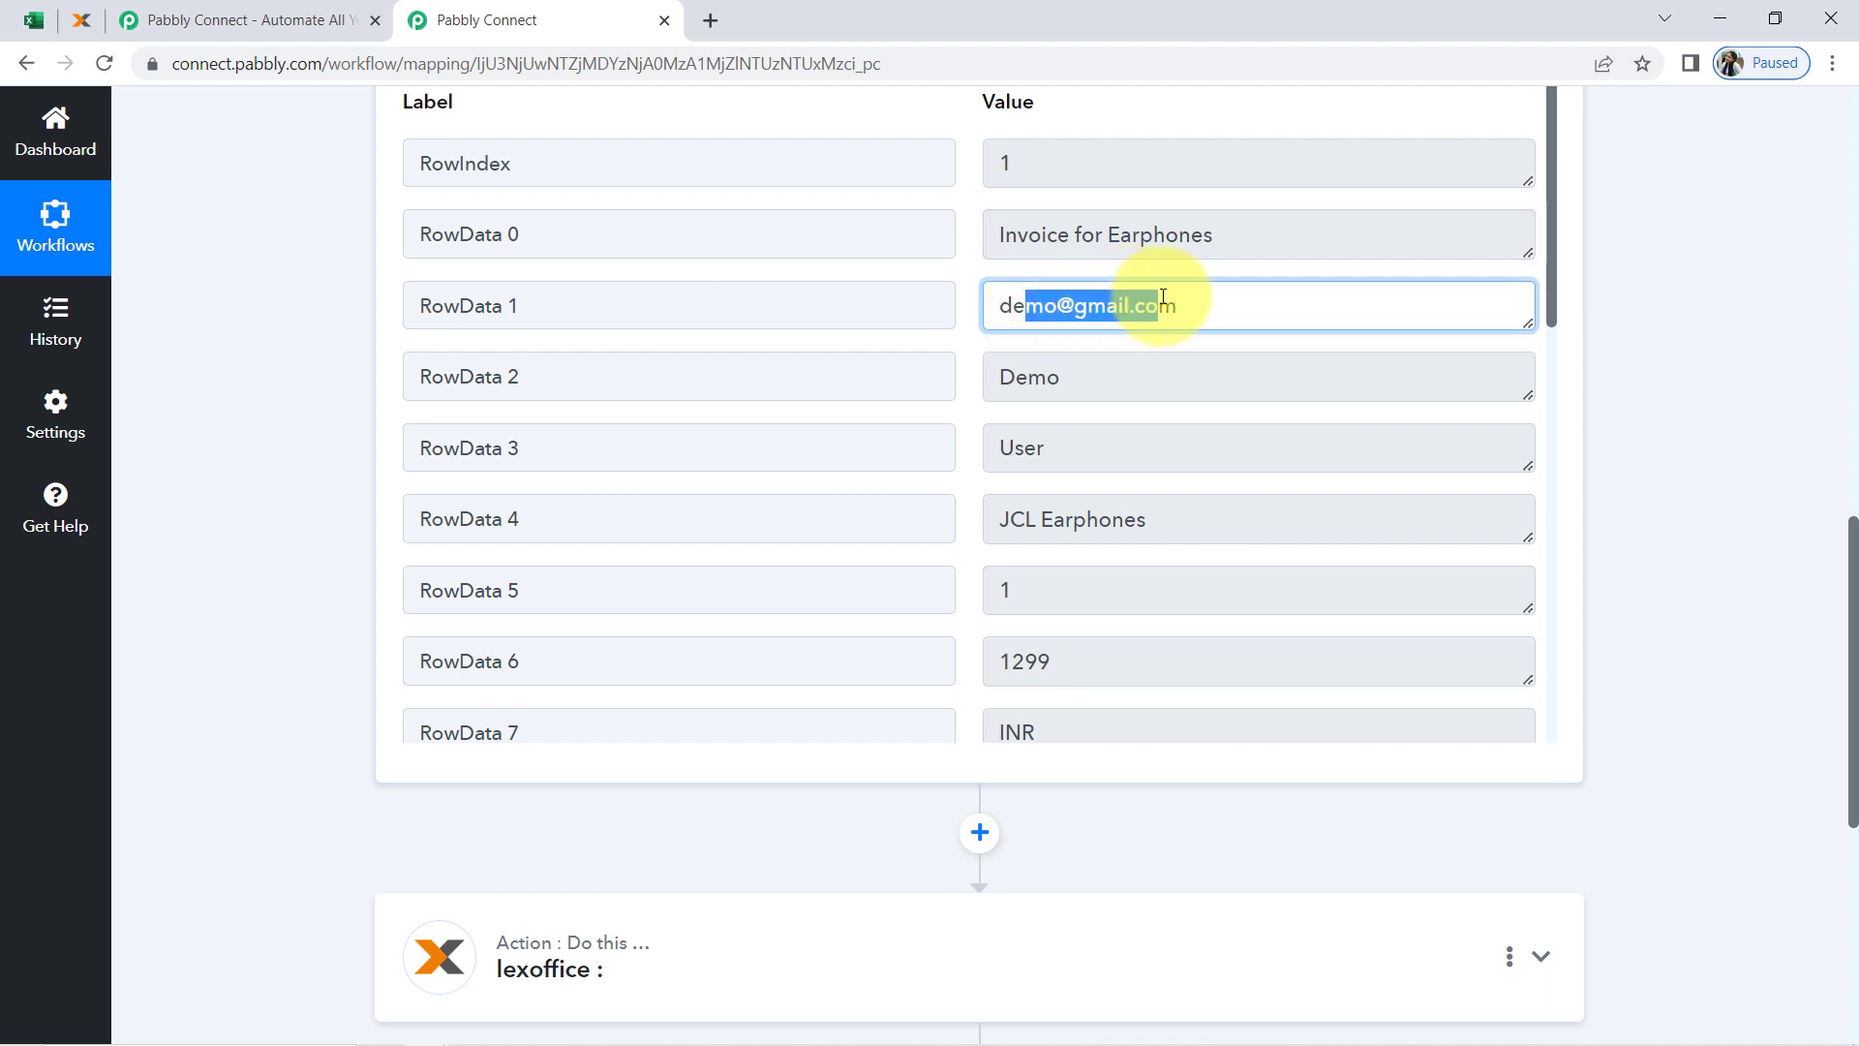
{"action": "left_click_drag", "start_coordinate": [1085, 379], "coordinate": [1008, 378]}
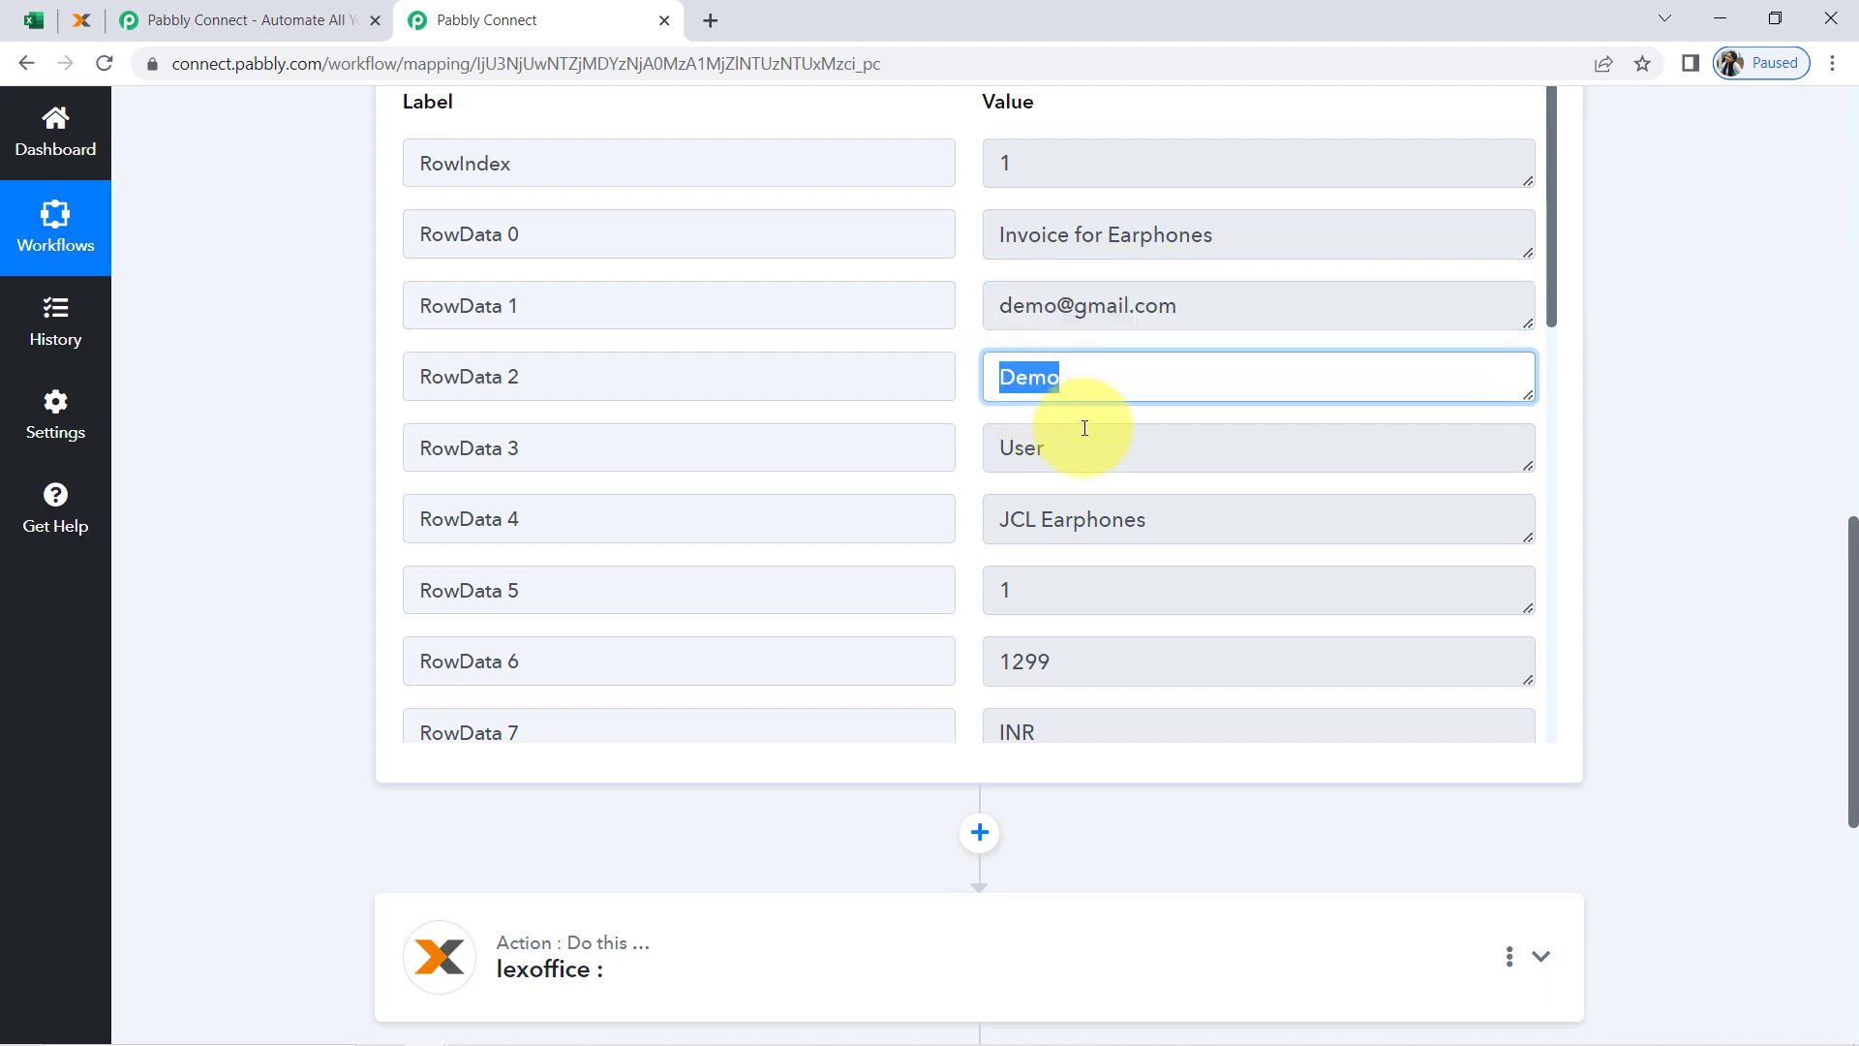
{"action": "left_click_drag", "start_coordinate": [1065, 447], "coordinate": [958, 453]}
{"action": "left_click_drag", "start_coordinate": [1152, 532], "coordinate": [953, 528]}
{"action": "left_click_drag", "start_coordinate": [1549, 312], "coordinate": [1553, 451]}
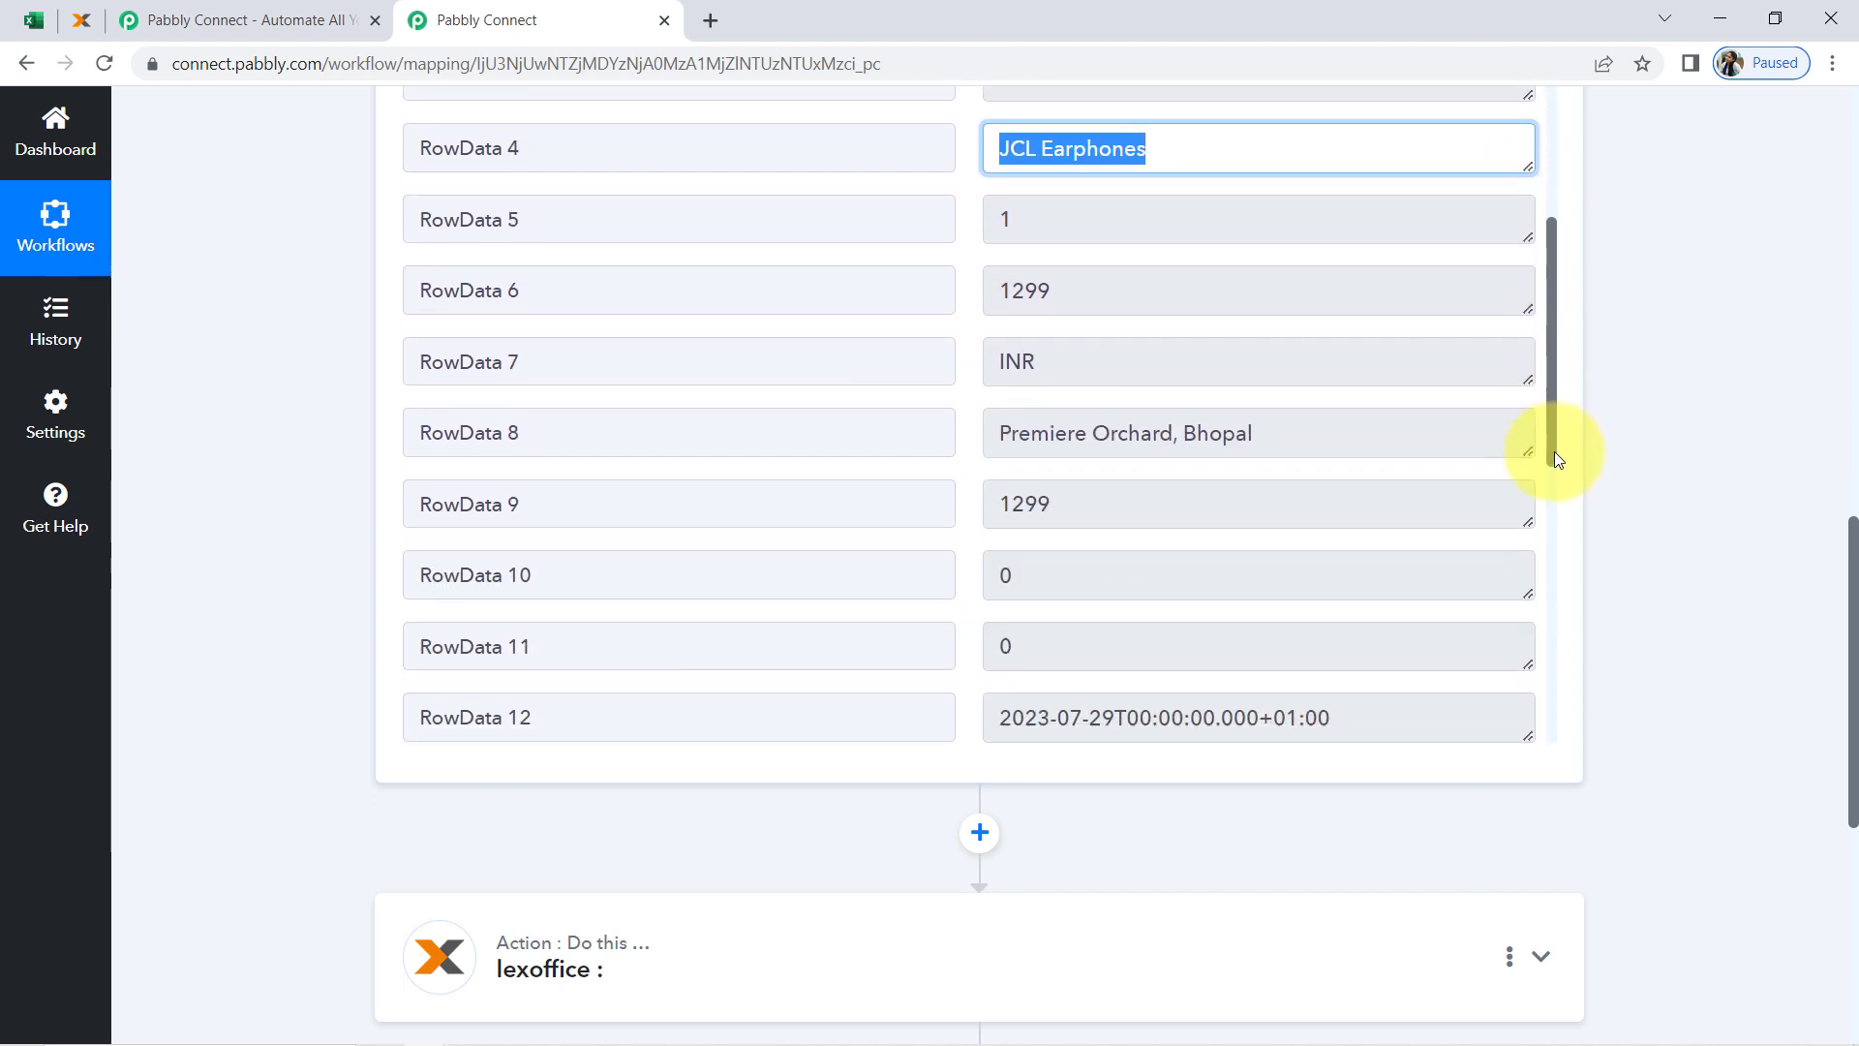
{"action": "left_click_drag", "start_coordinate": [1056, 288], "coordinate": [999, 288]}
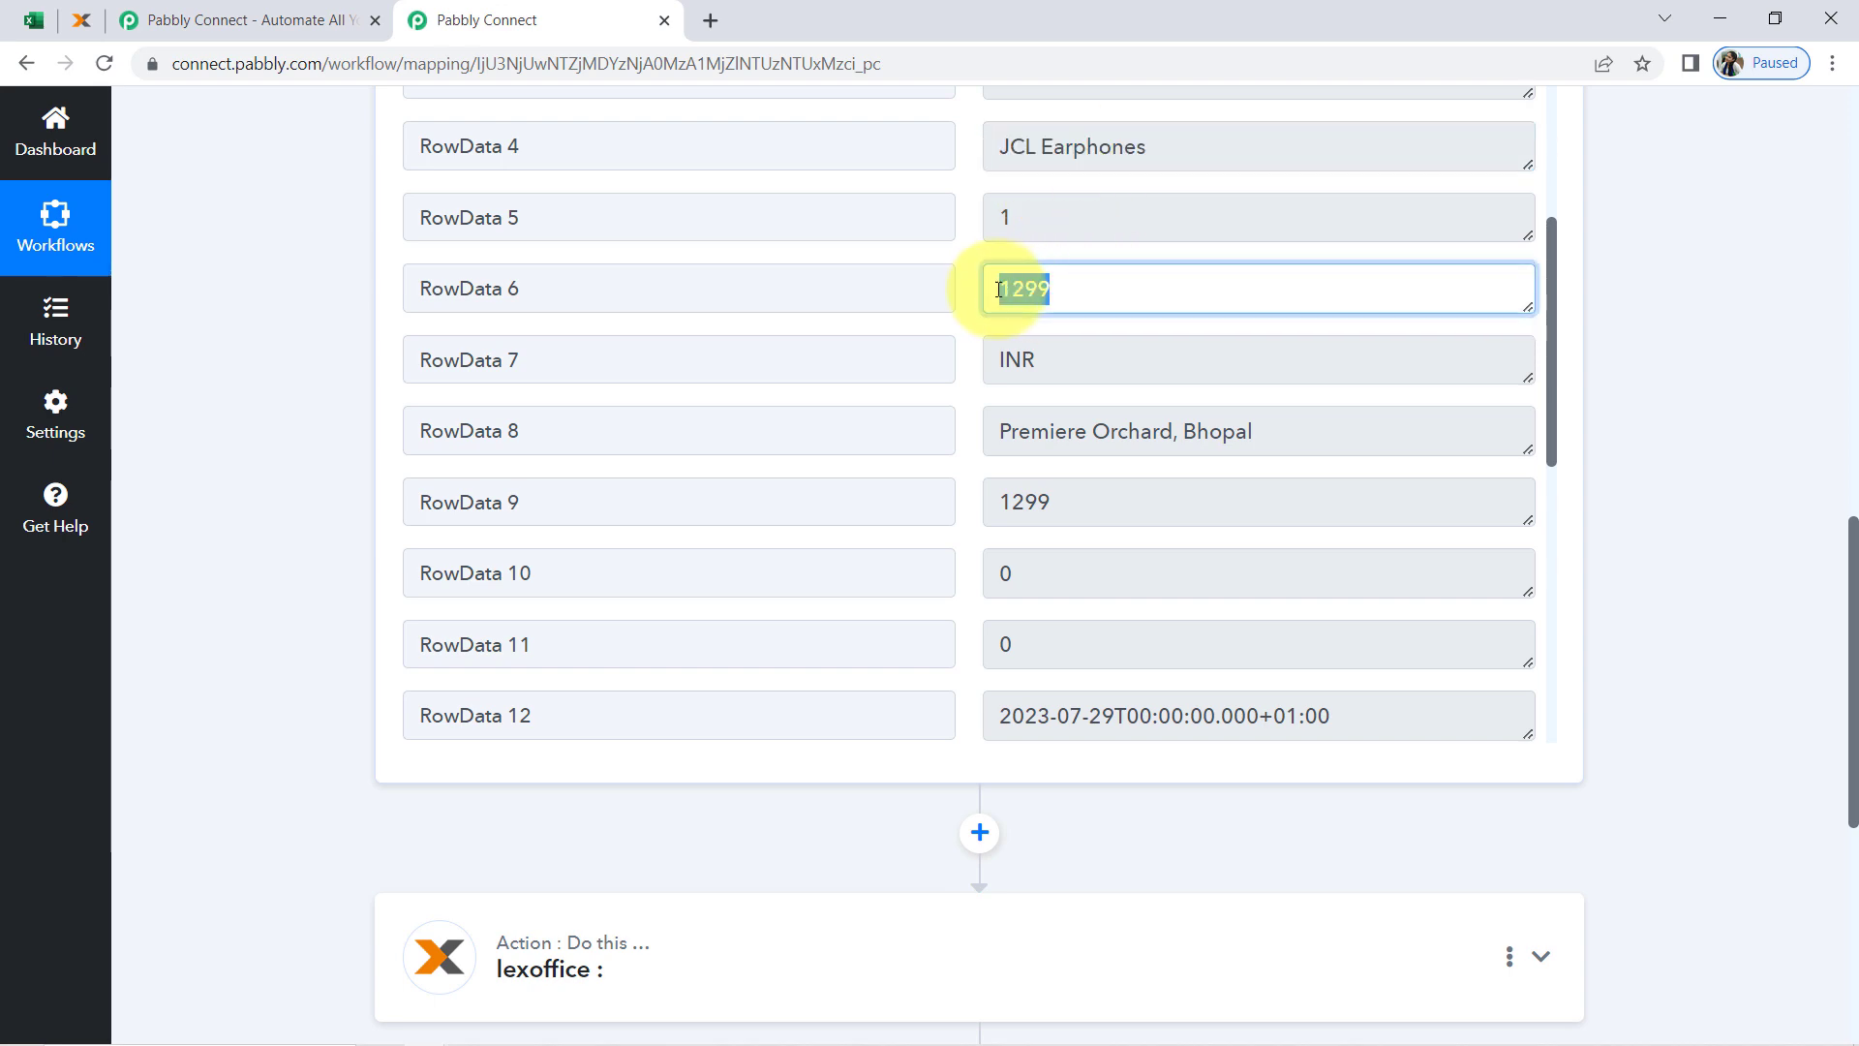
Switch to the Excel workbook and set row 2's Currency value to EUR
{"action": "left_click", "coordinate": [35, 19]}
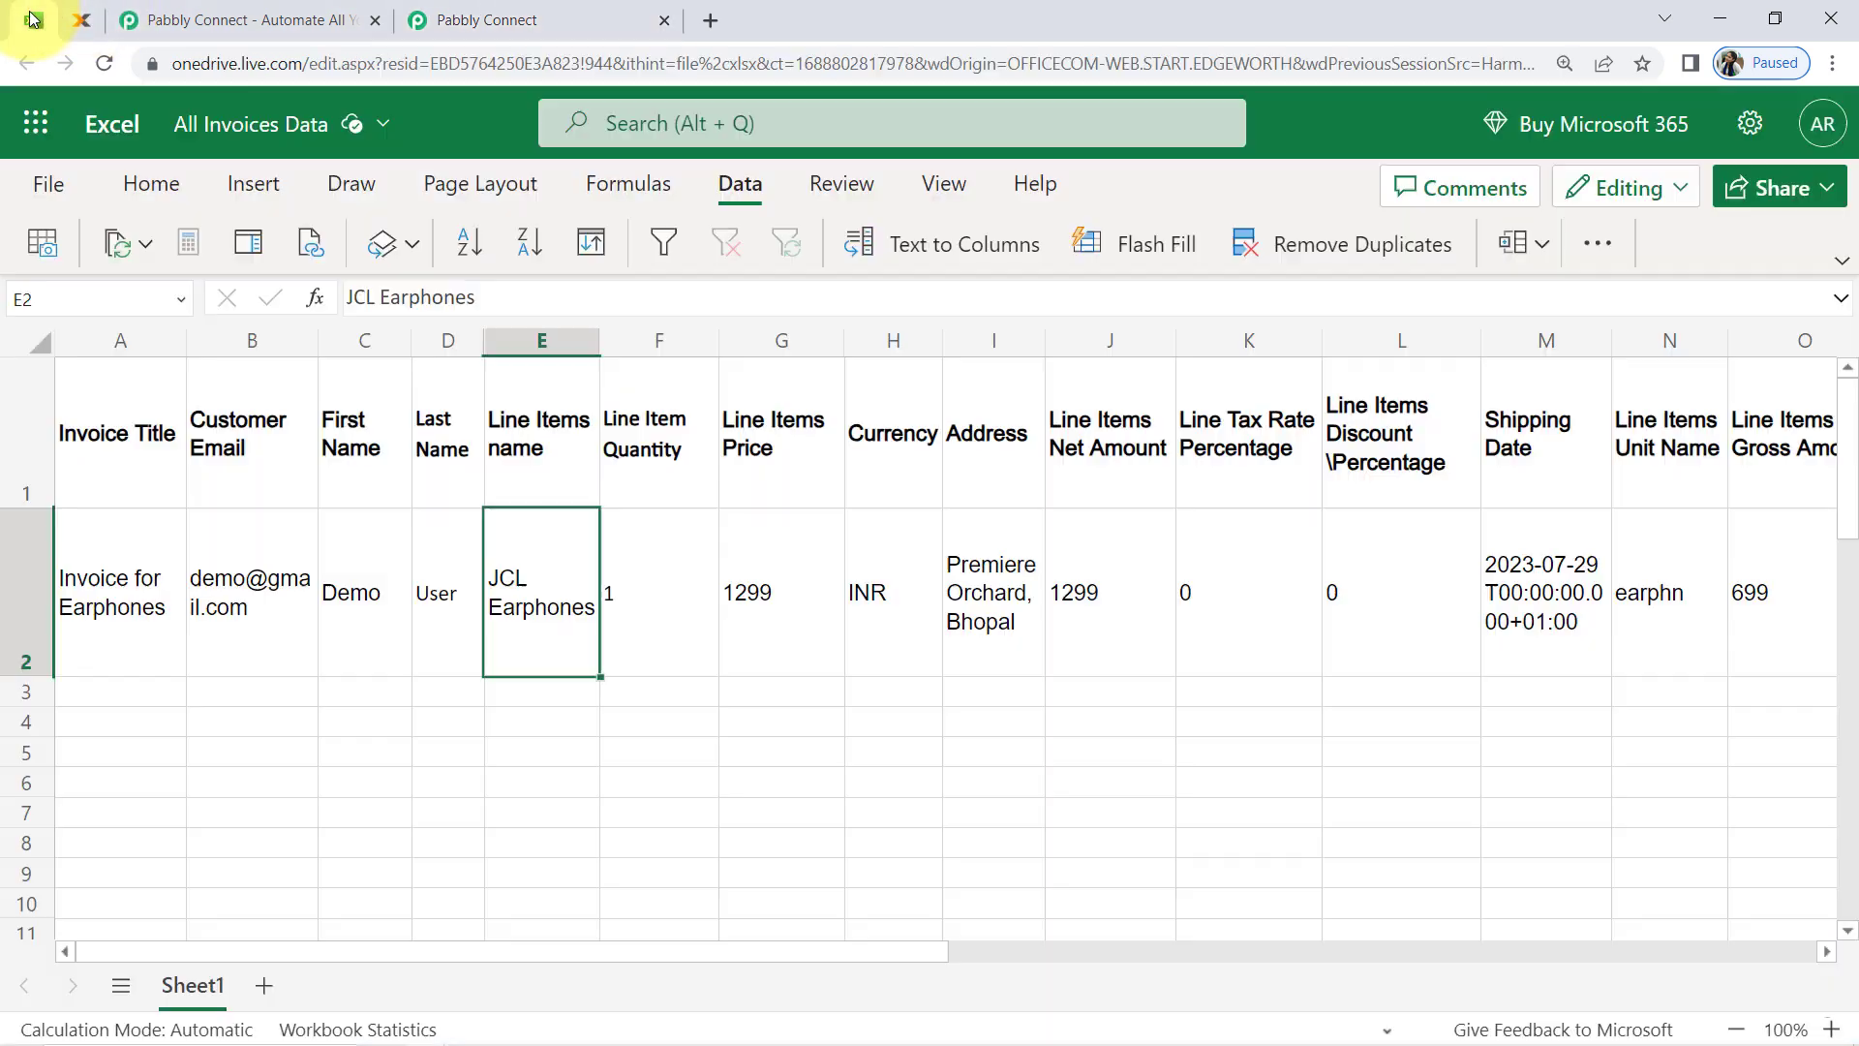
{"action": "left_click", "coordinate": [872, 595]}
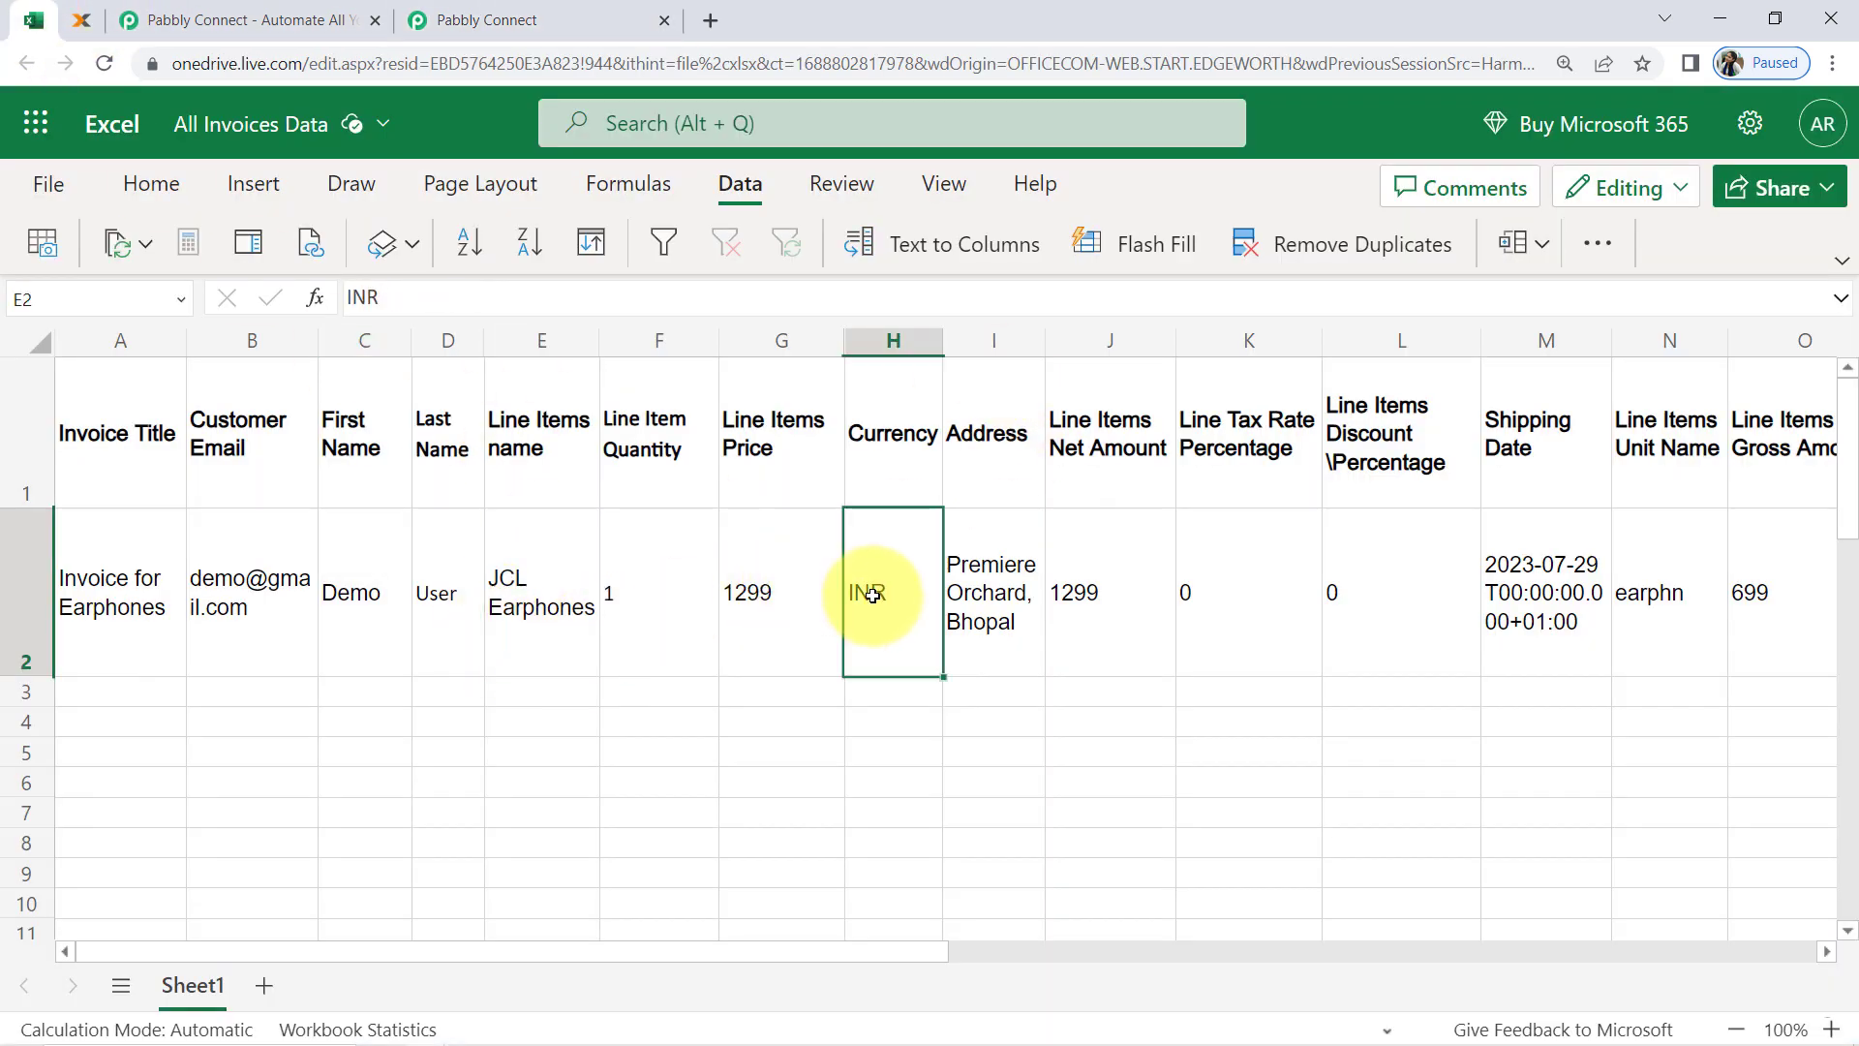
{"action": "type", "text": "EUR"}
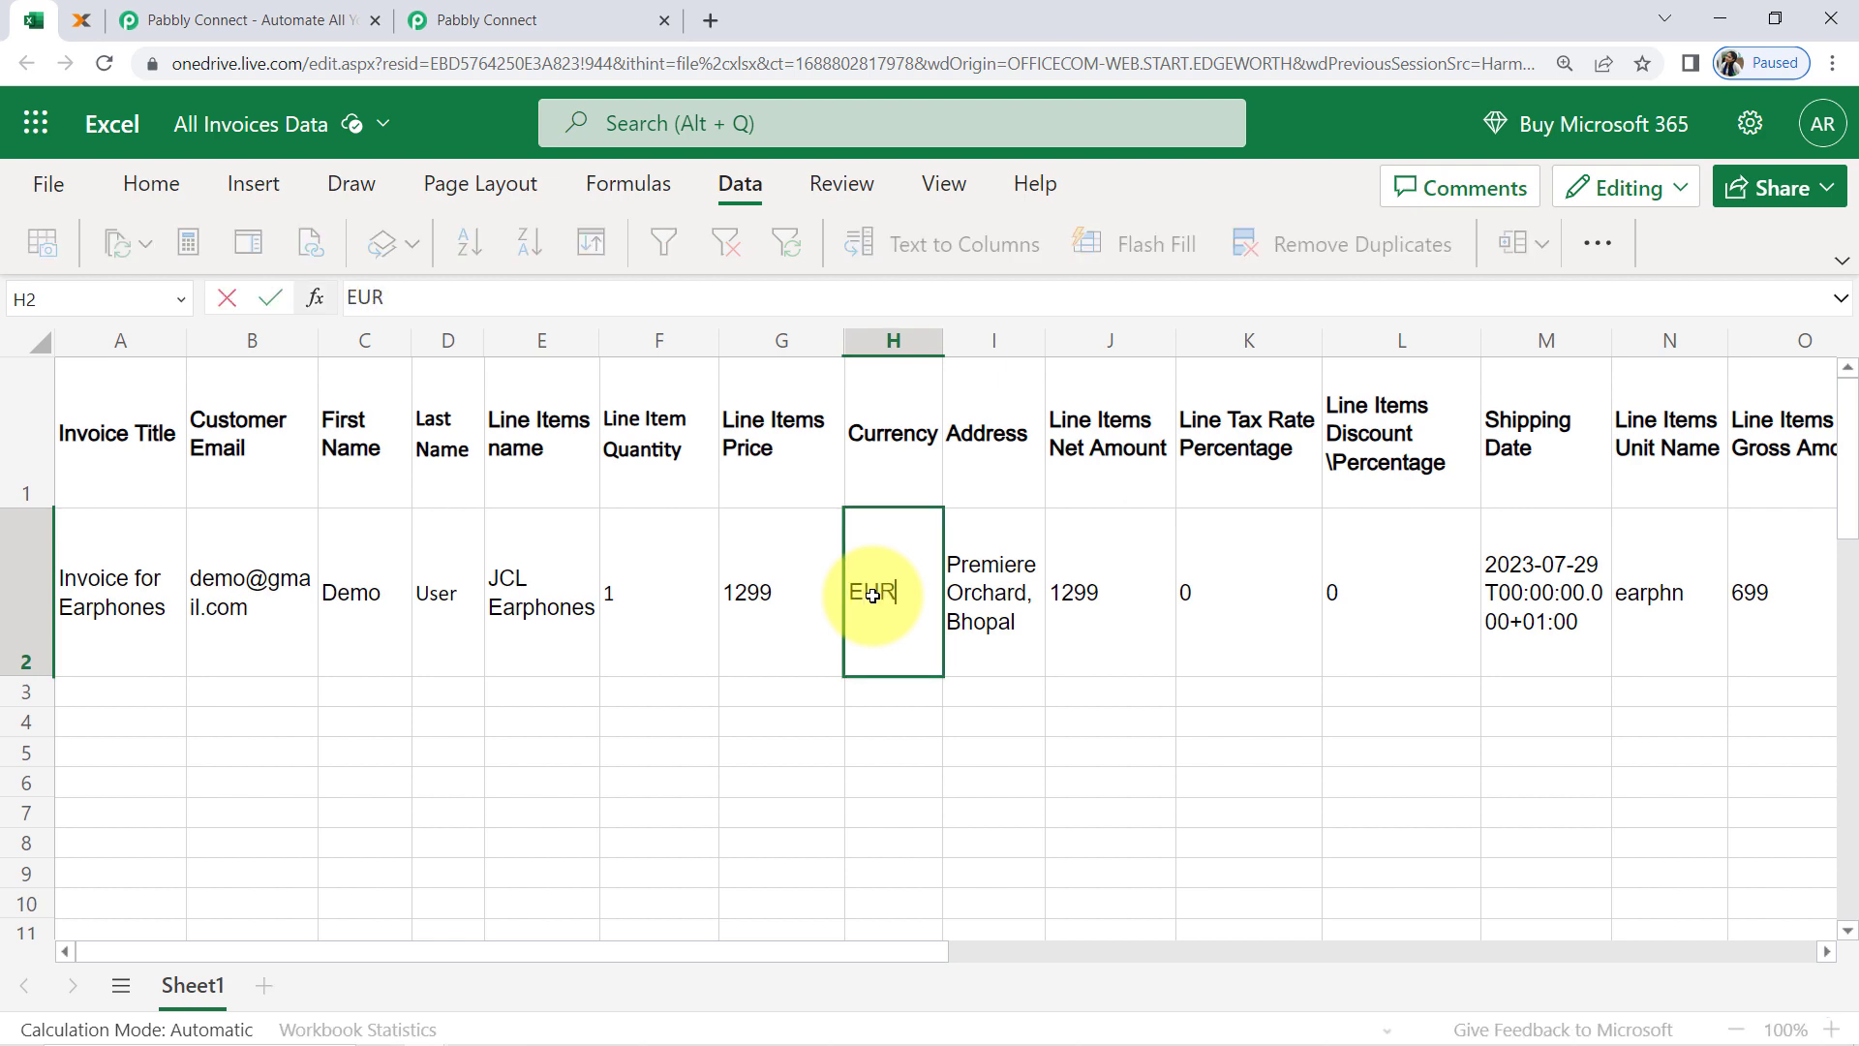
{"action": "left_click", "coordinate": [713, 746]}
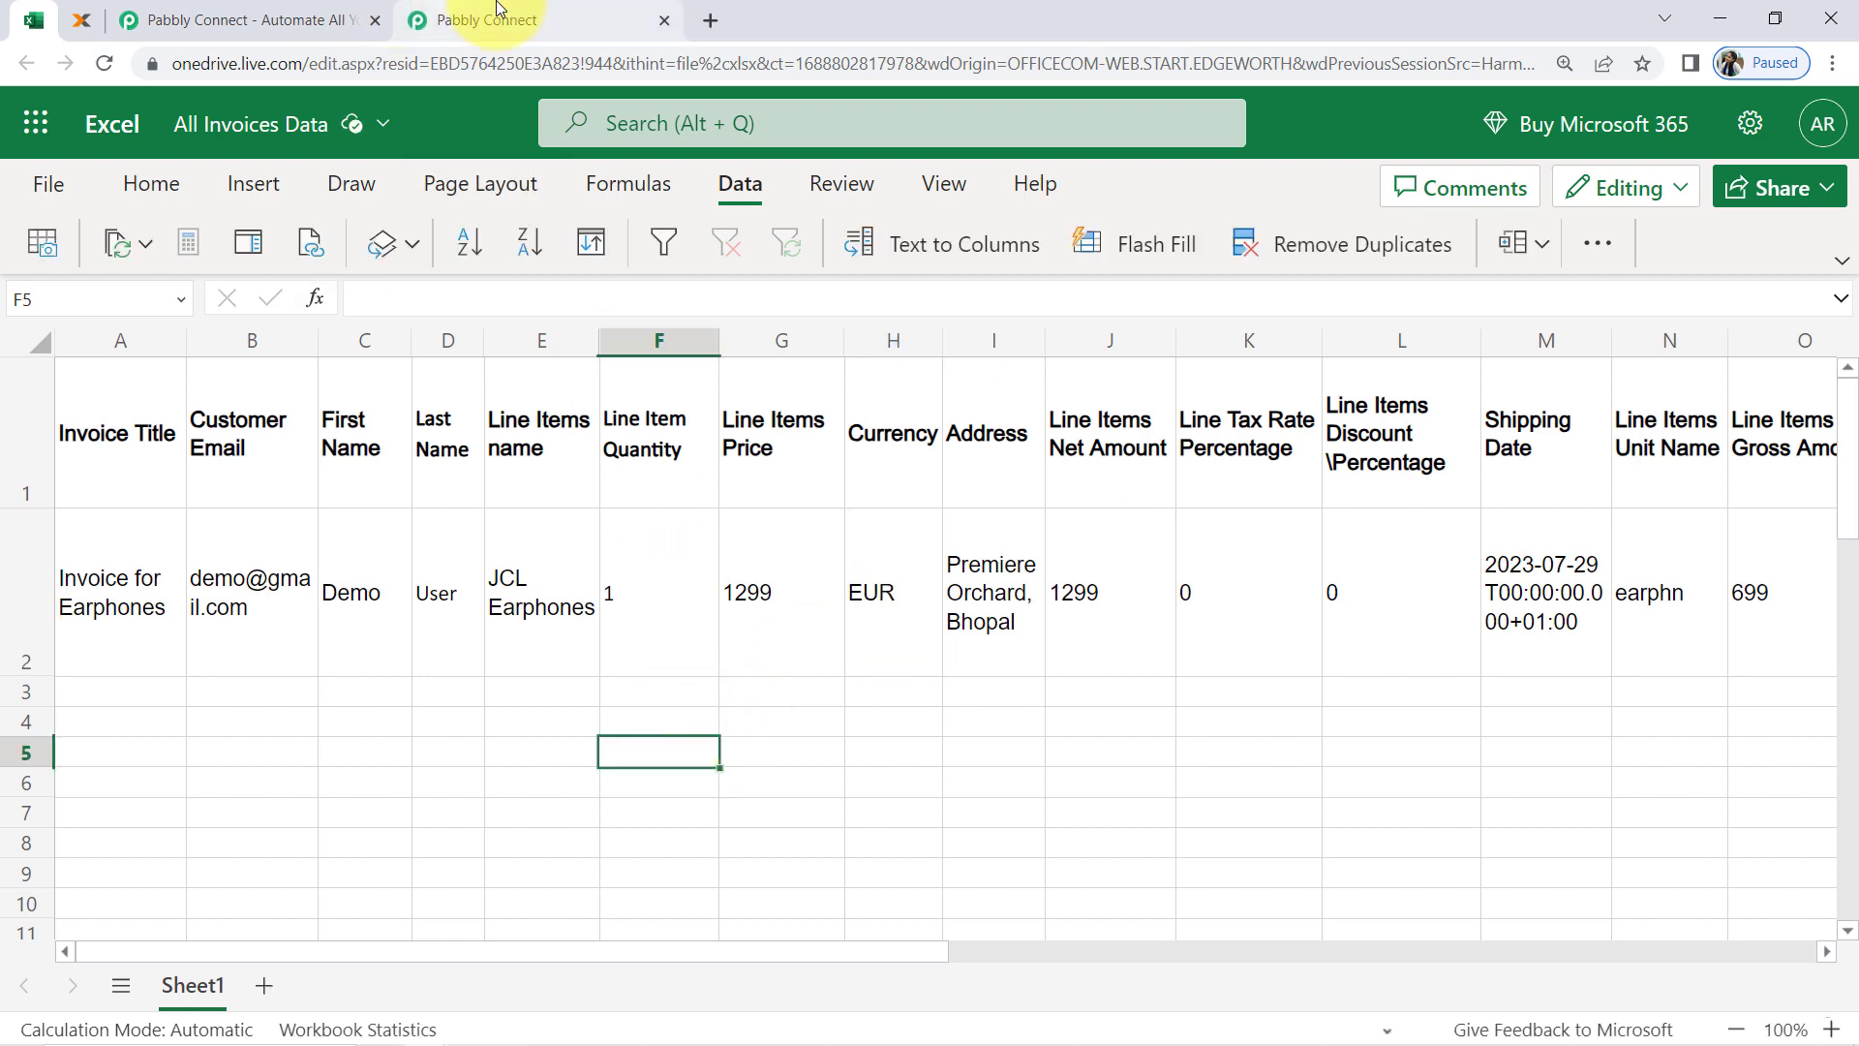
Return to Pabbly Connect, save and send the trigger's test request again, and check the currency in RowData 7
{"action": "left_click", "coordinate": [497, 20]}
{"action": "scroll", "coordinate": [301, 485], "scroll_direction": "up", "scroll_amount": 3}
{"action": "left_click", "coordinate": [474, 227]}
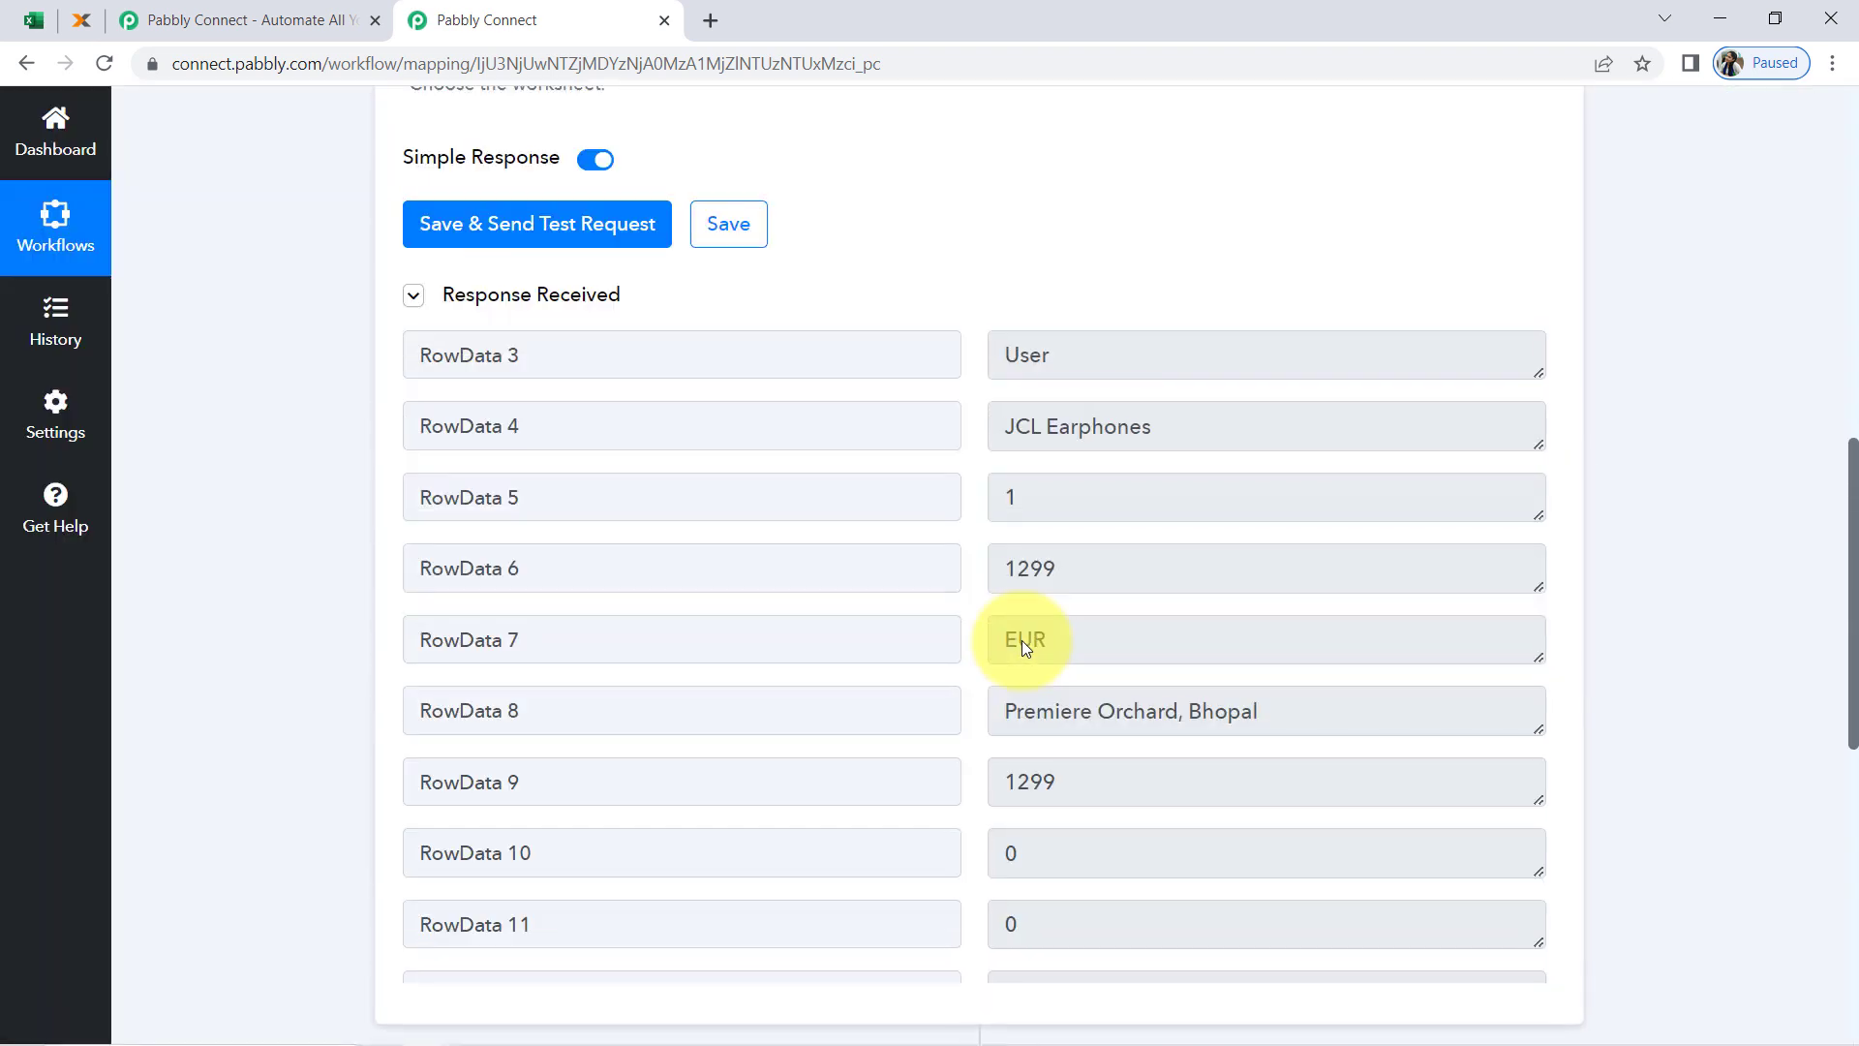
{"action": "left_click", "coordinate": [1050, 625]}
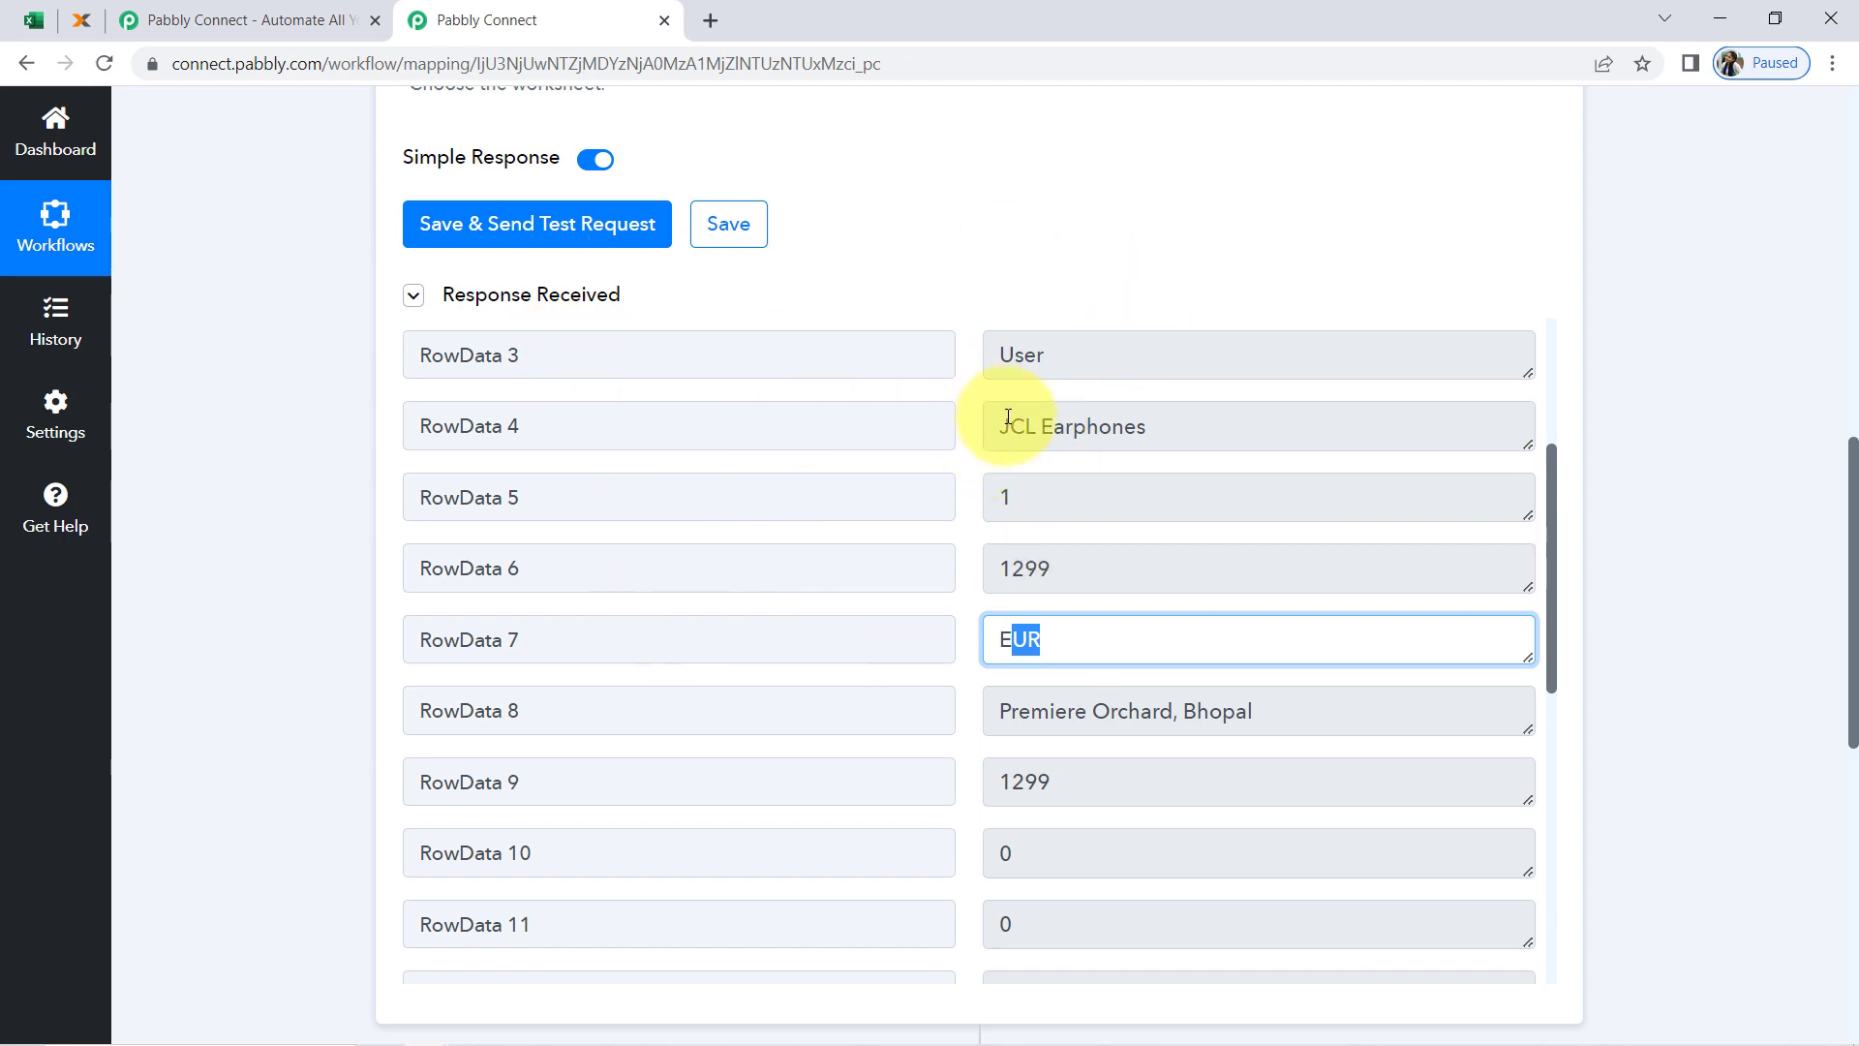
Check row 2 in the Excel workbook, and close the Pabbly Connect homepage tab
{"action": "left_click", "coordinate": [33, 19]}
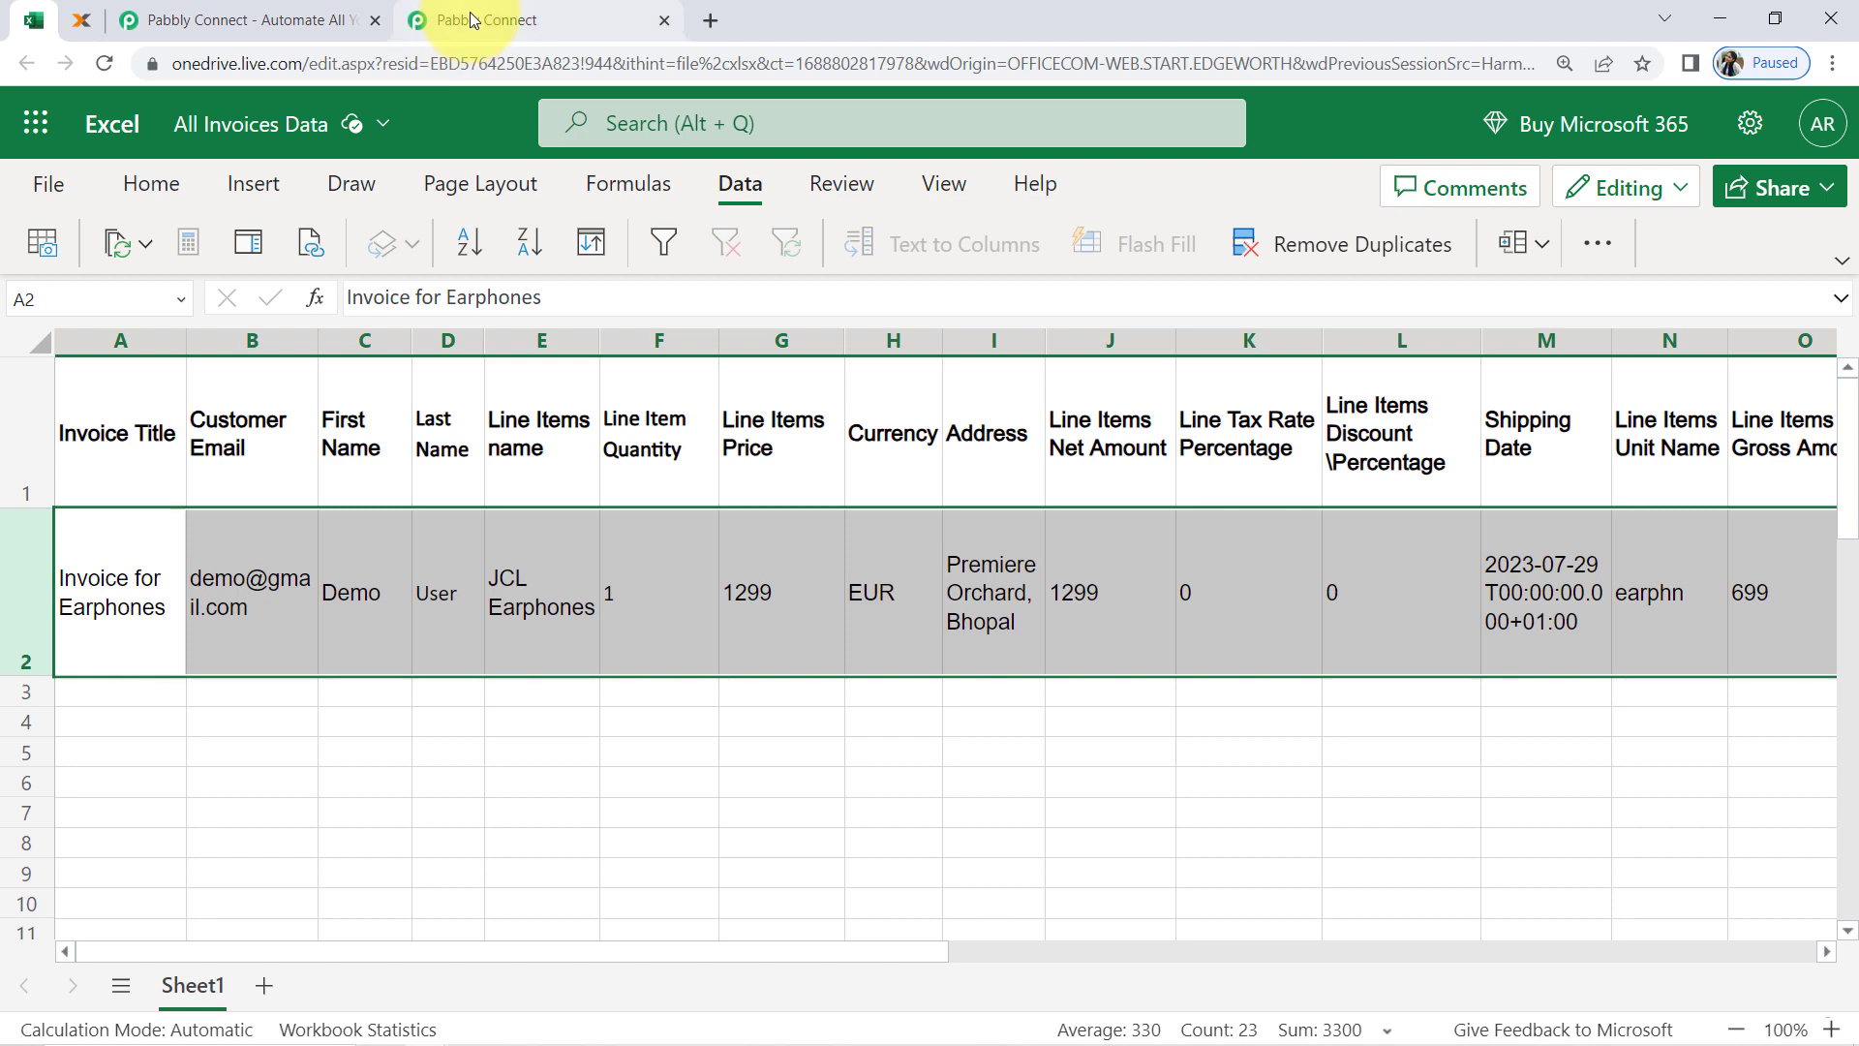
{"action": "left_click", "coordinate": [404, 18]}
{"action": "left_click", "coordinate": [331, 27]}
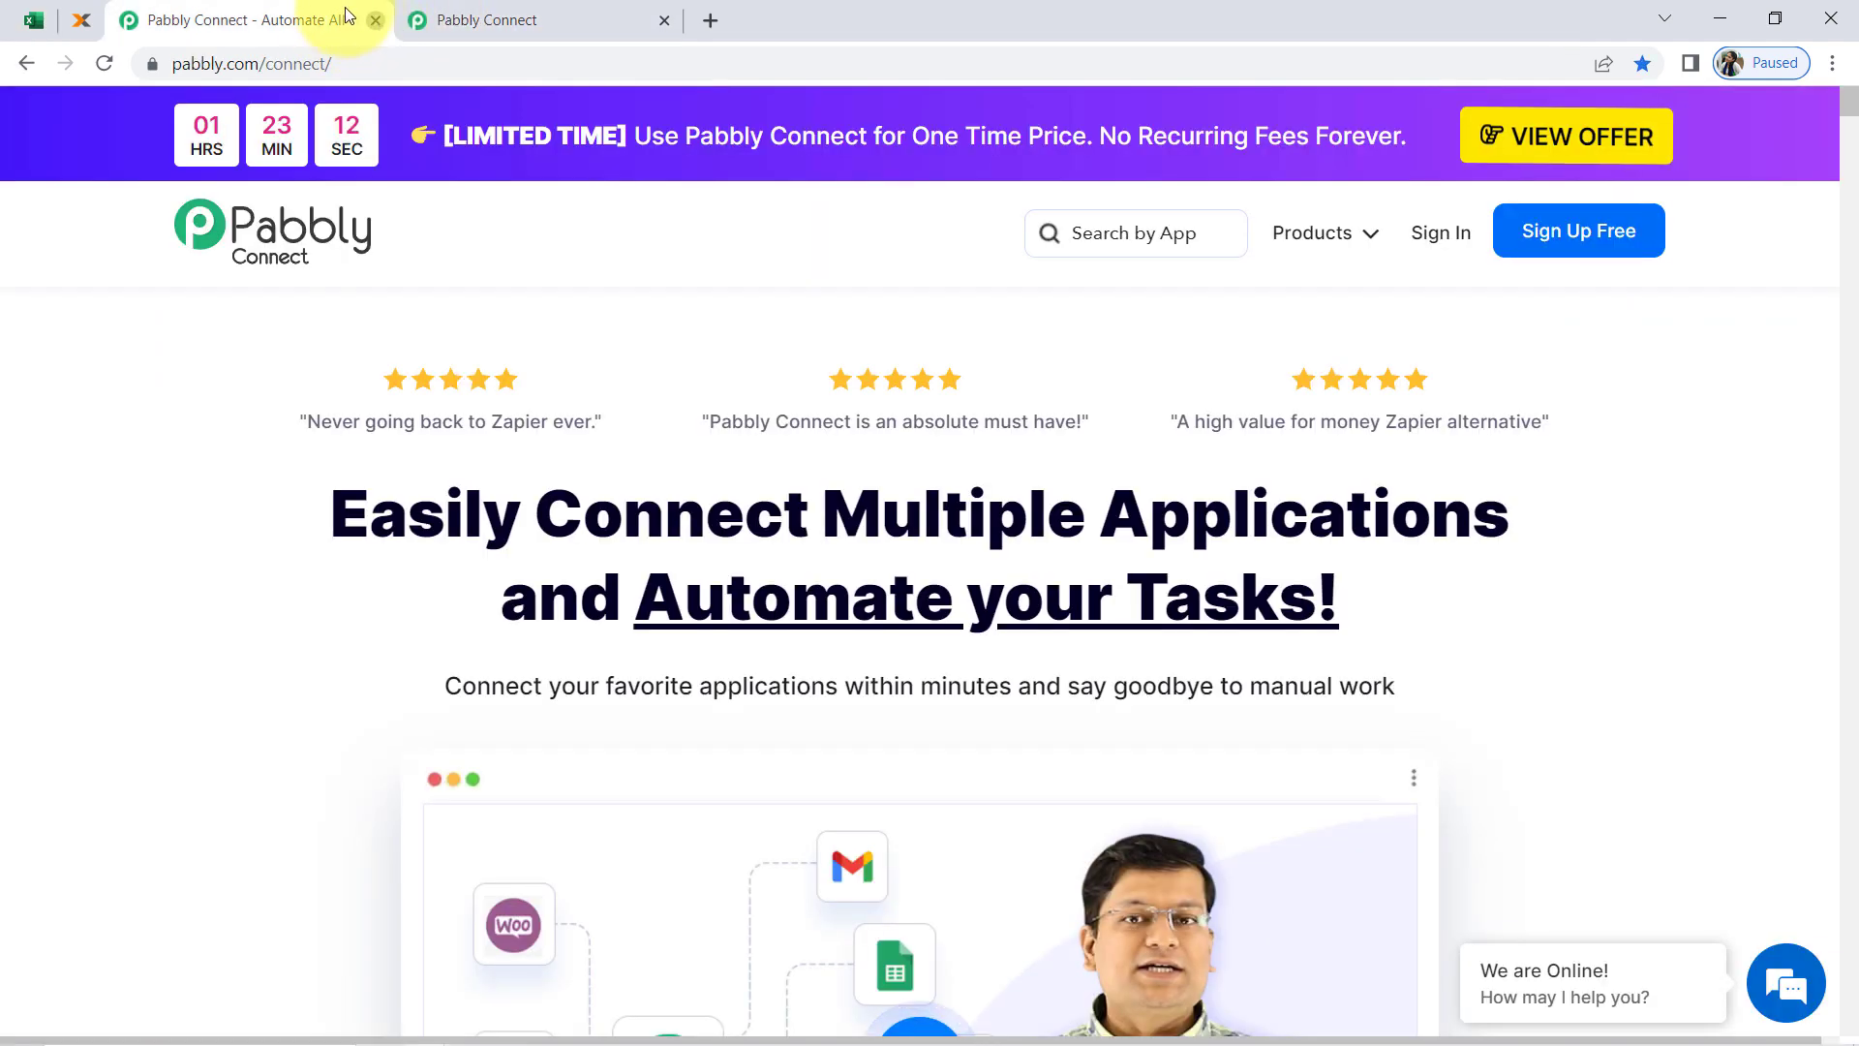
{"action": "left_click", "coordinate": [374, 21]}
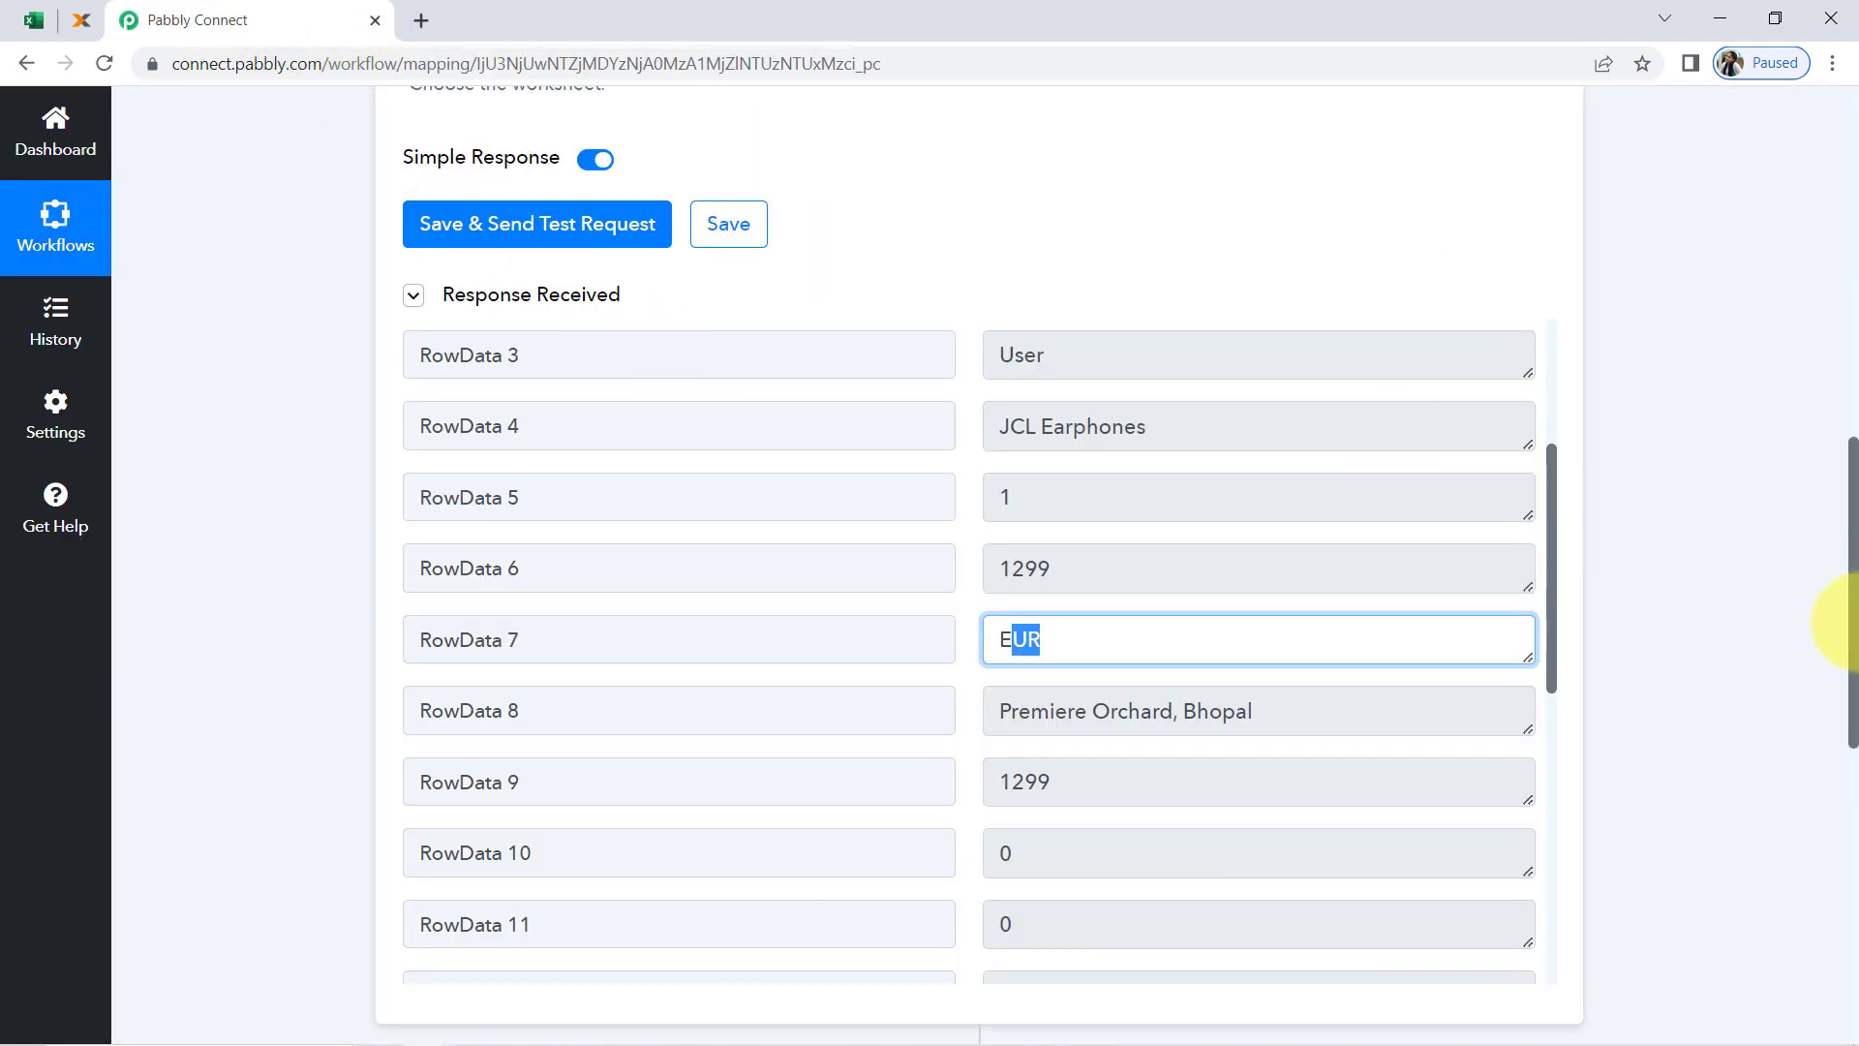
Review the workflow's trigger setup, rows 2 and 3 in the Excel workbook, and the trigger's checking interval in Pabbly Connect
{"action": "left_click_drag", "start_coordinate": [1852, 625], "coordinate": [1845, 78]}
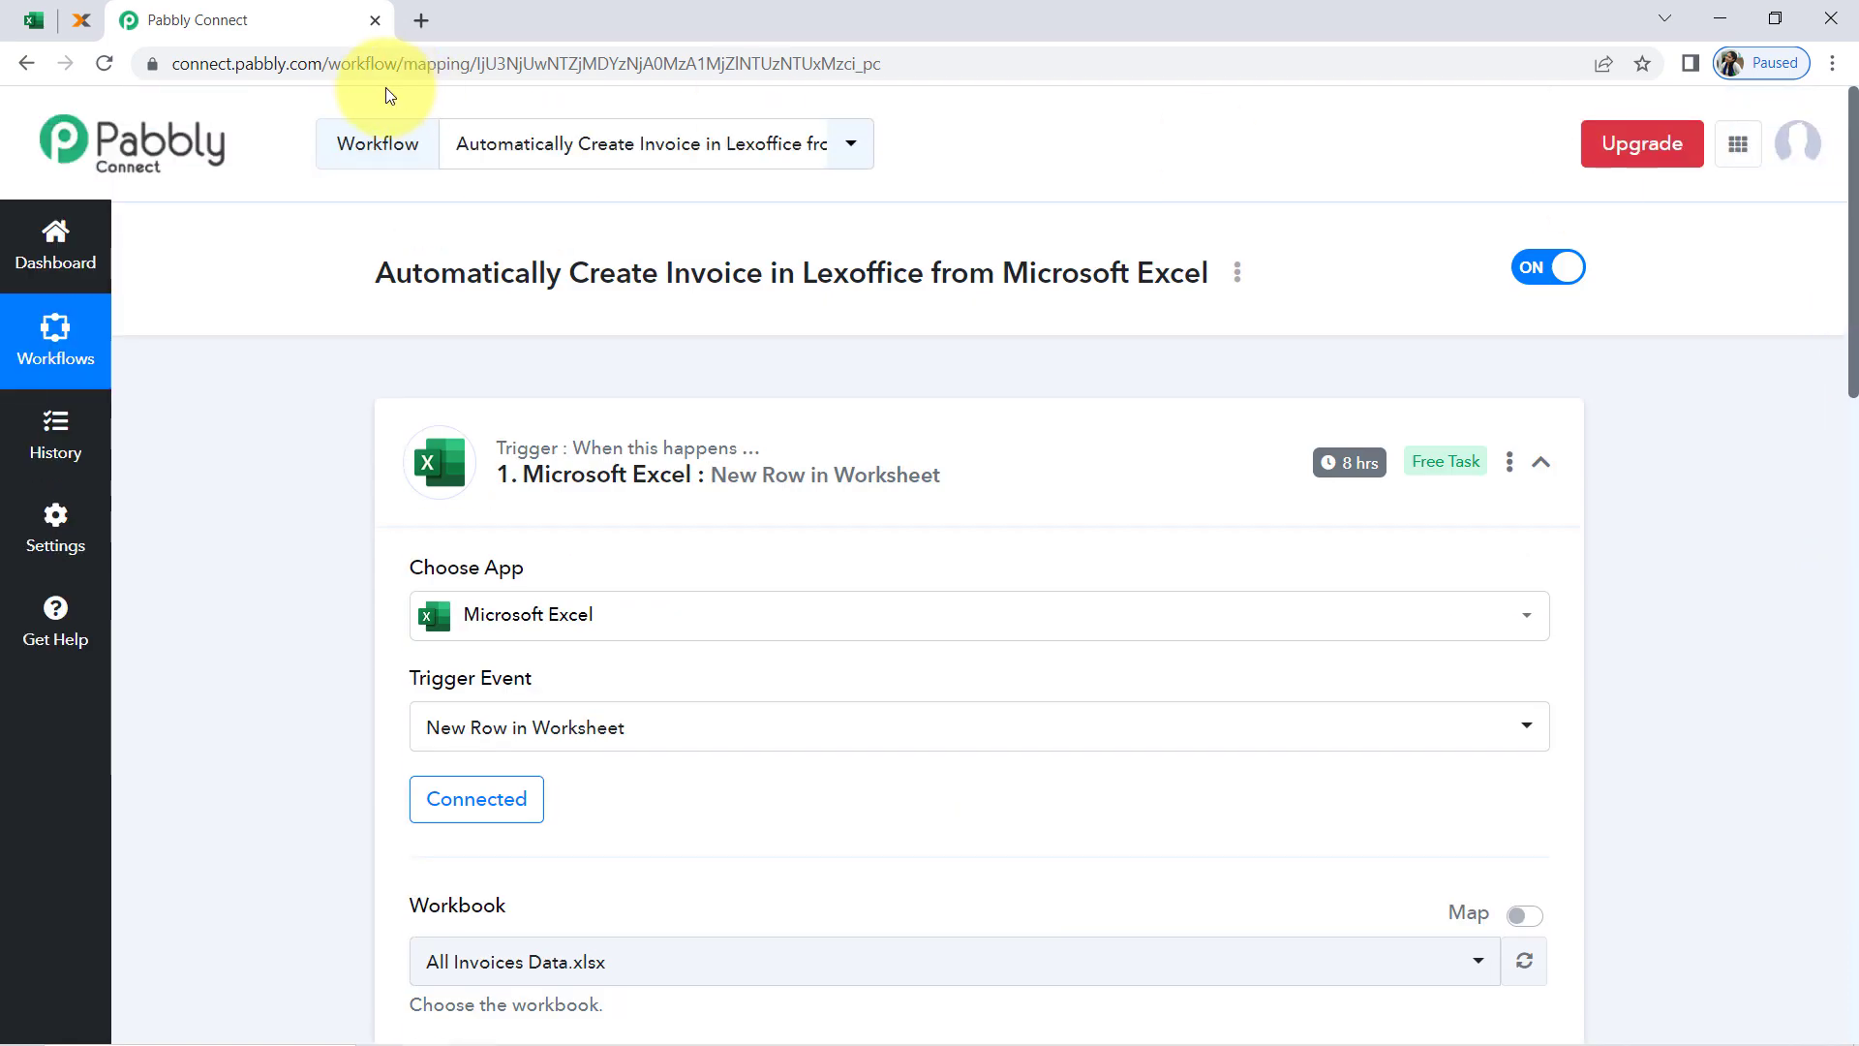
{"action": "left_click", "coordinate": [11, 23]}
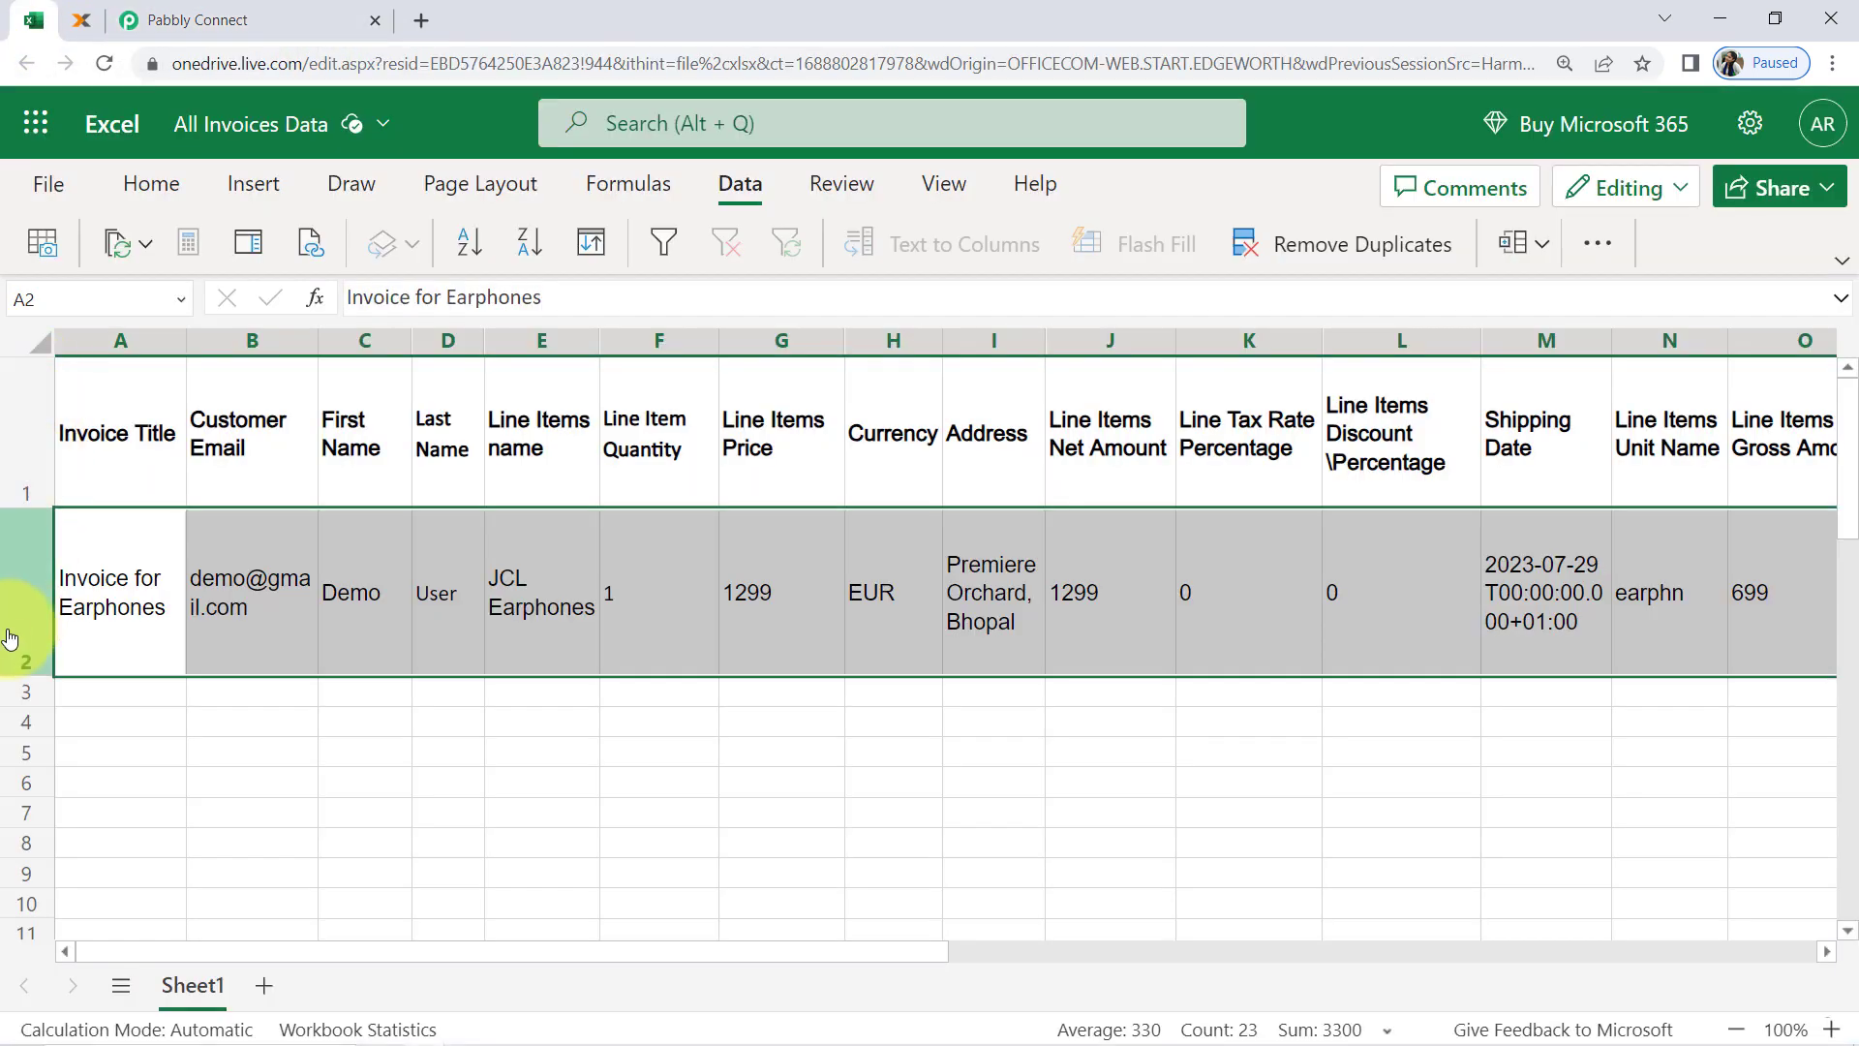
{"action": "left_click", "coordinate": [14, 694]}
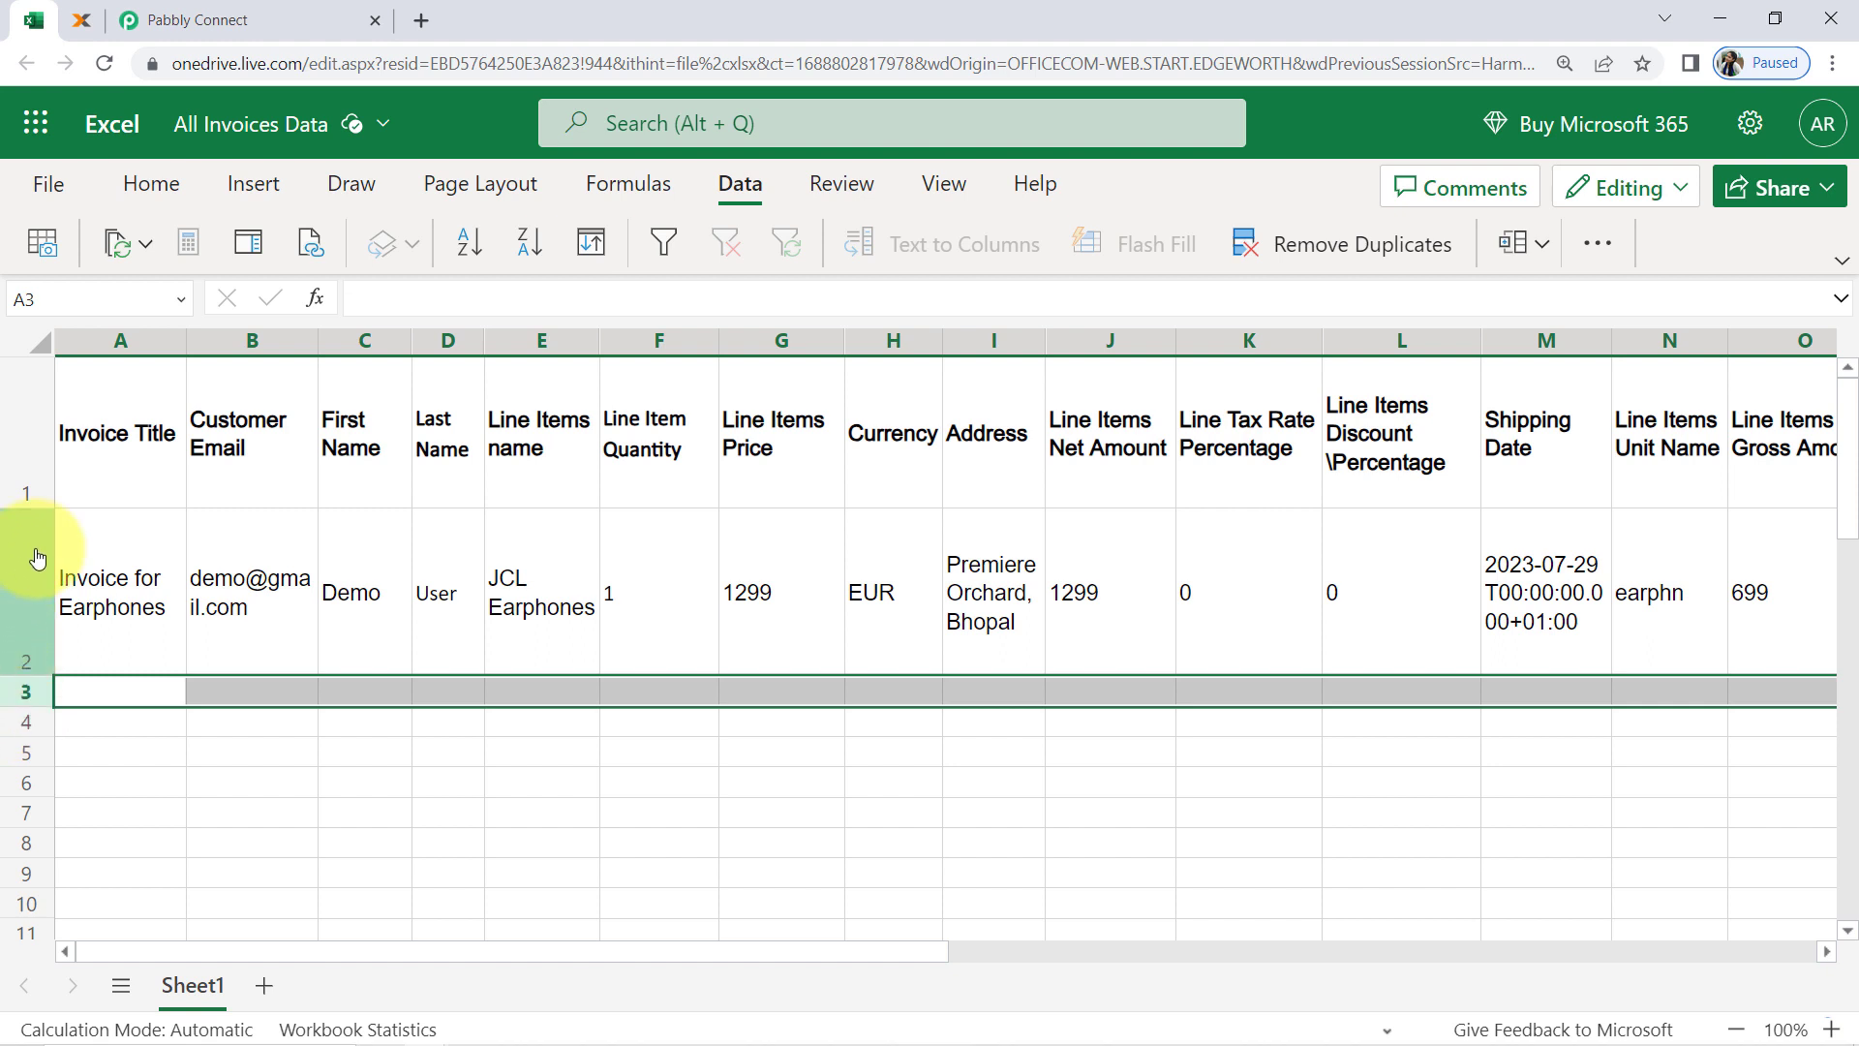
{"action": "left_click", "coordinate": [253, 20]}
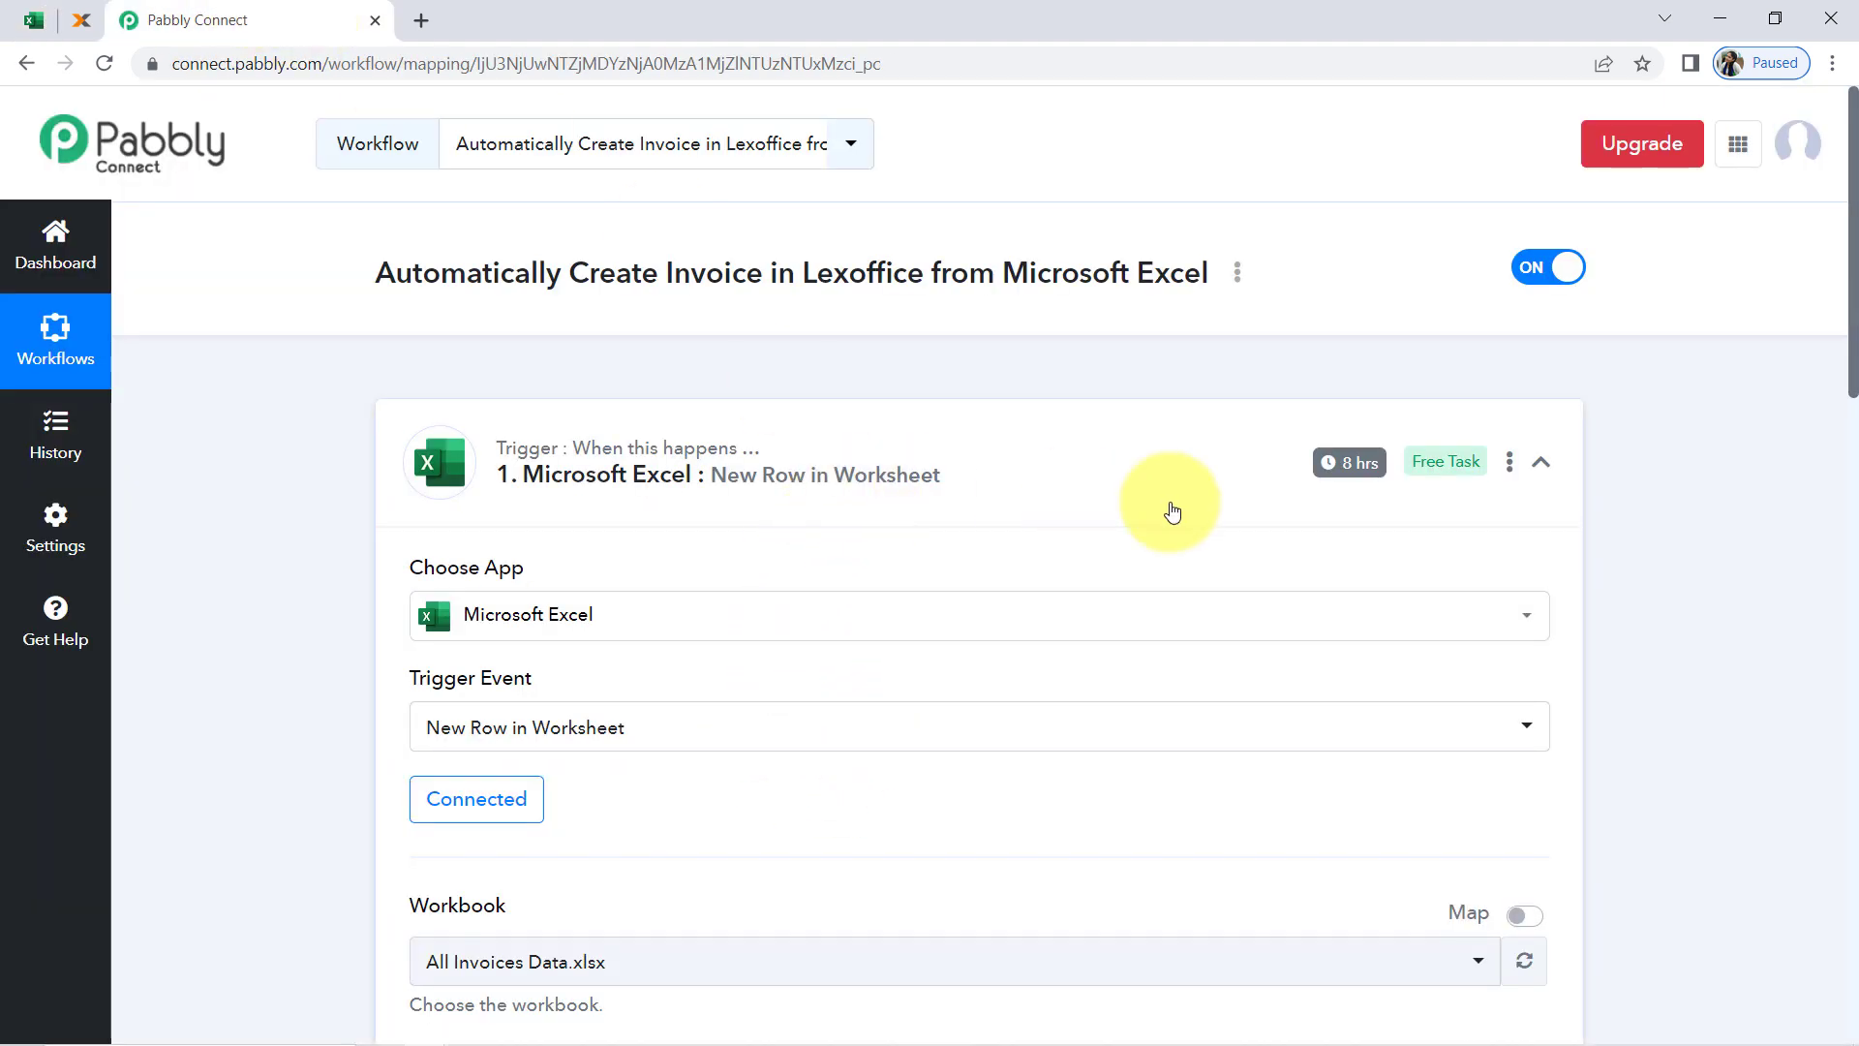
{"action": "mouse_move", "coordinate": [1346, 481]}
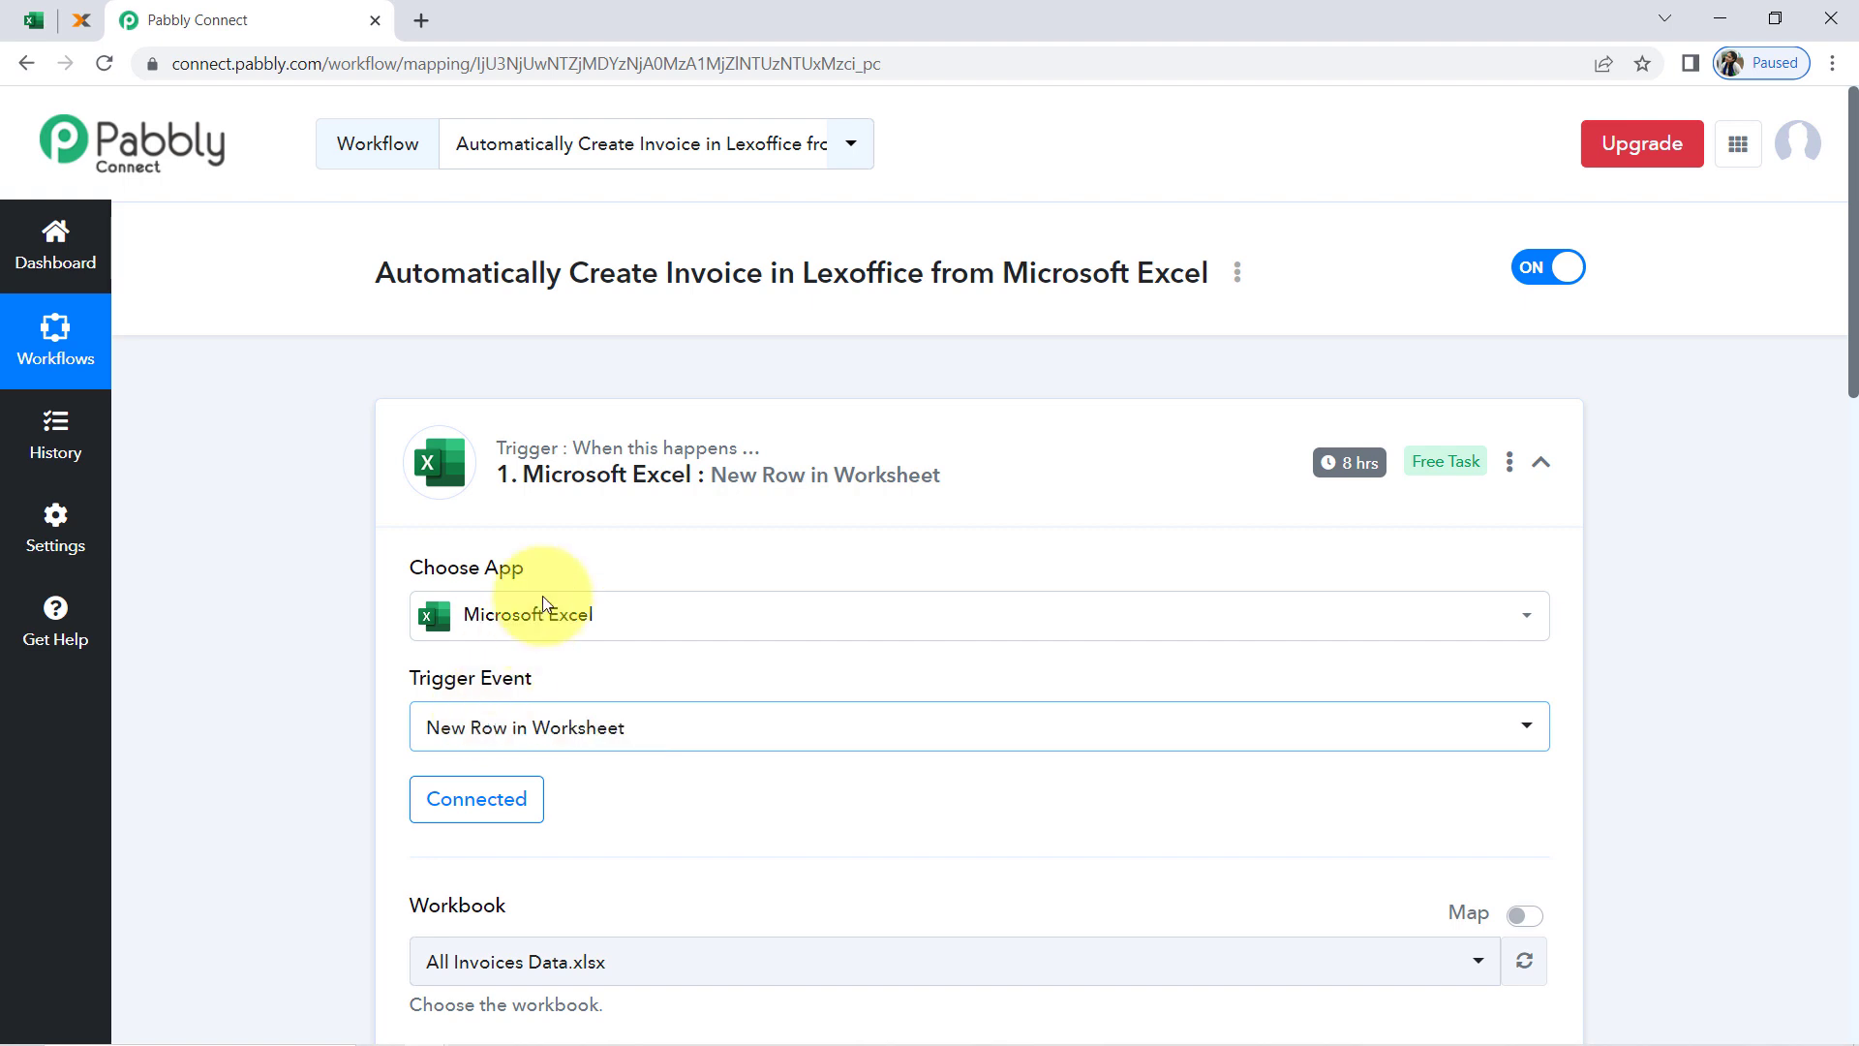
Collapse the Microsoft Excel trigger, check the workflow's name, and expand the lexoffice action
{"action": "left_click", "coordinate": [620, 474]}
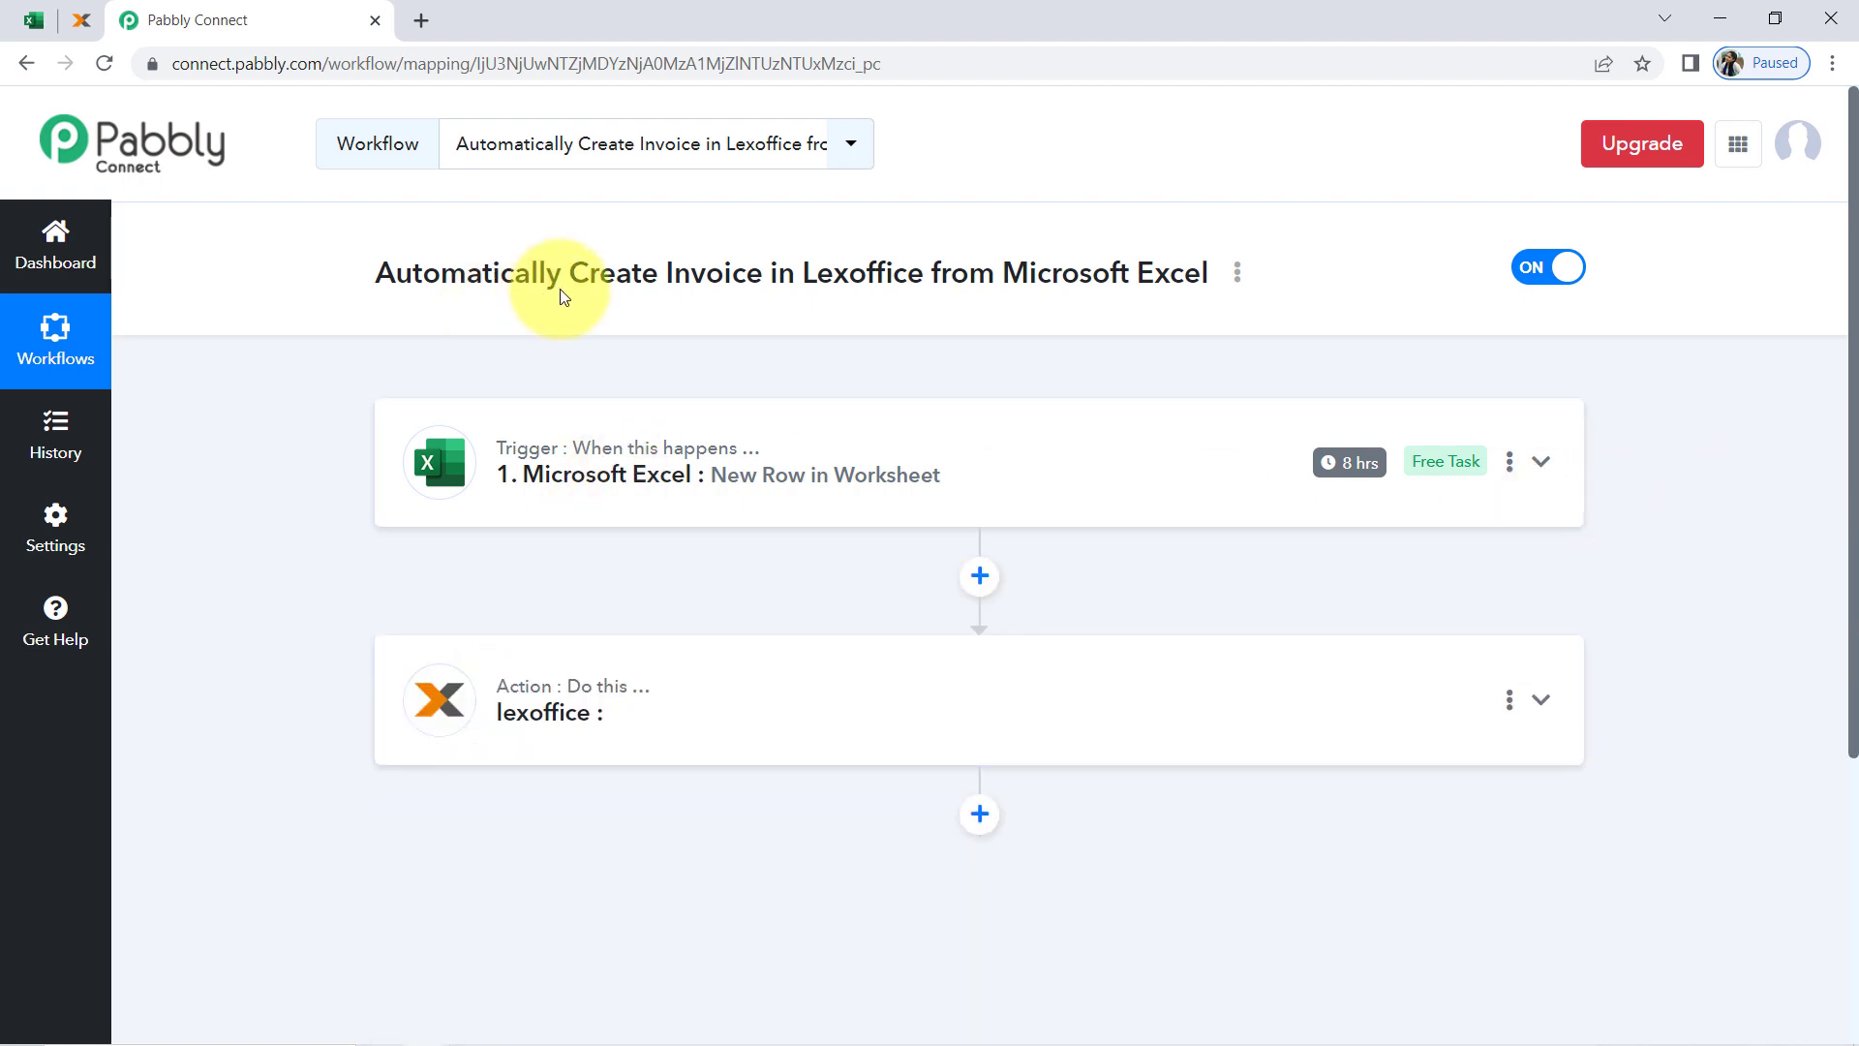
{"action": "left_click_drag", "start_coordinate": [599, 275], "coordinate": [731, 281]}
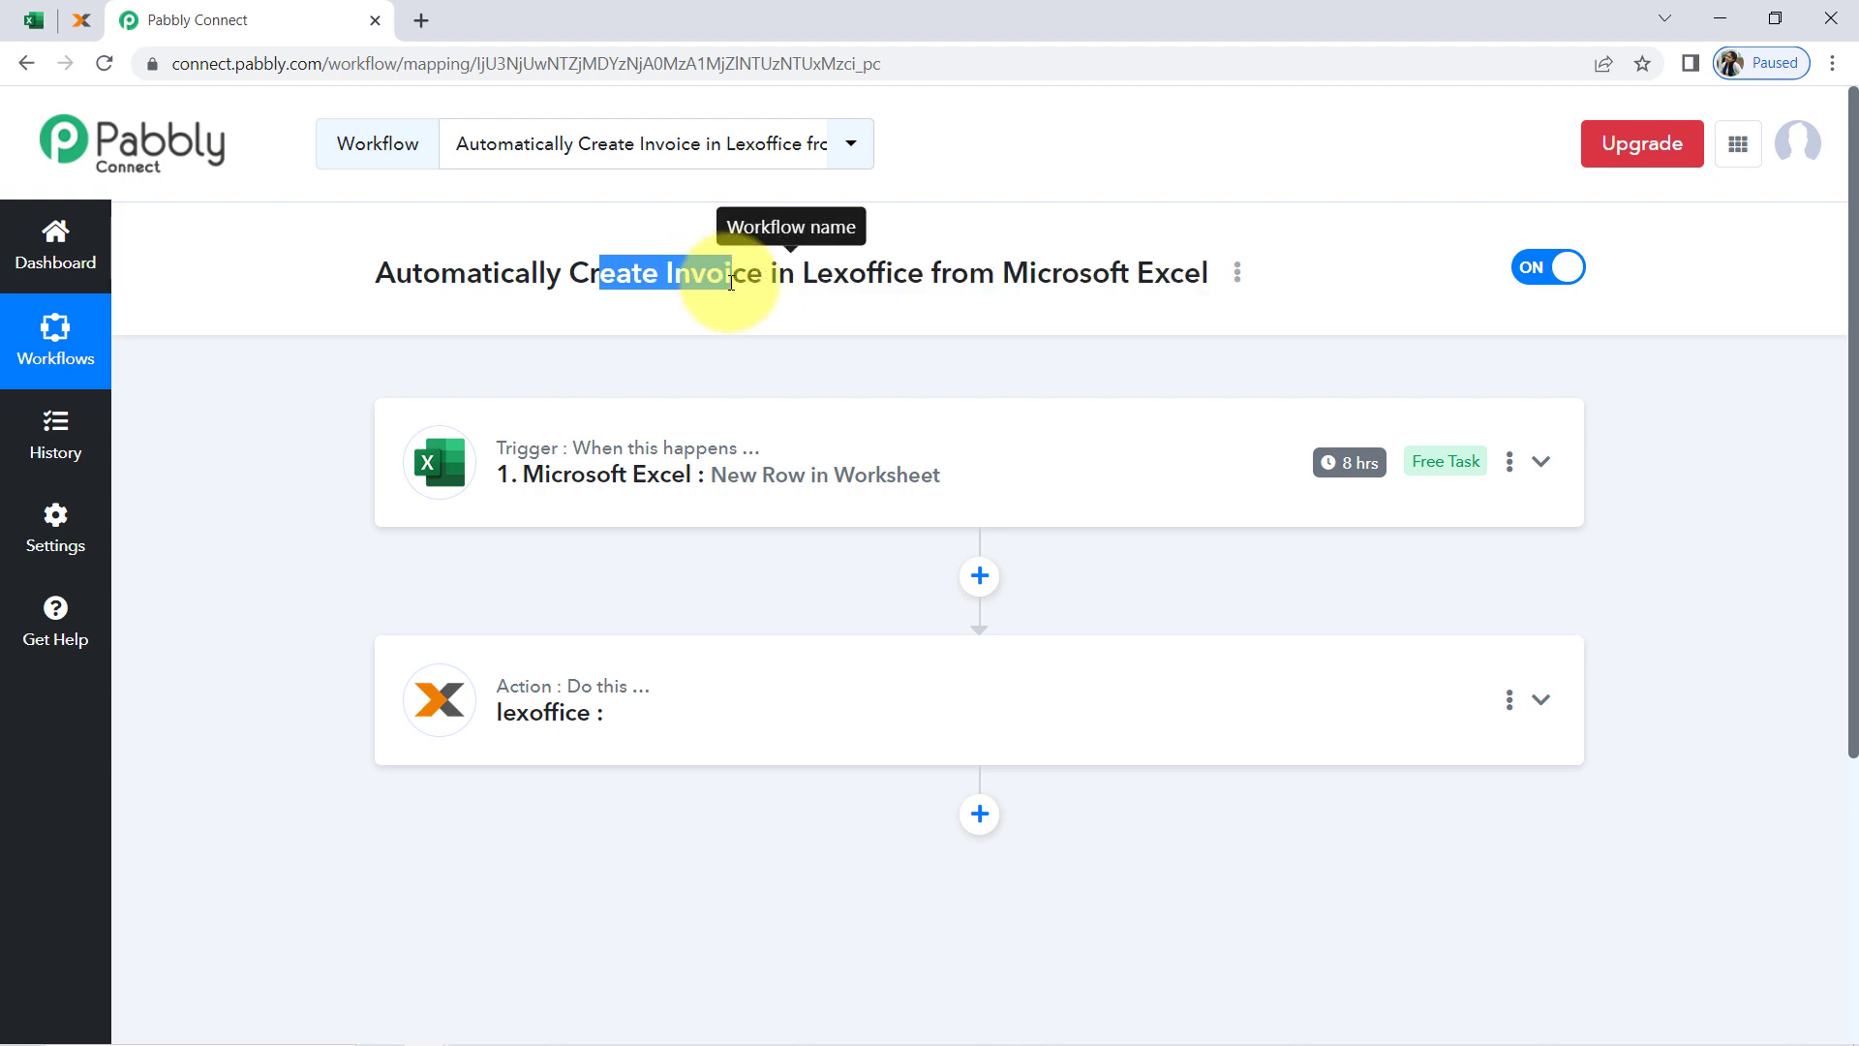
{"action": "left_click", "coordinate": [450, 704]}
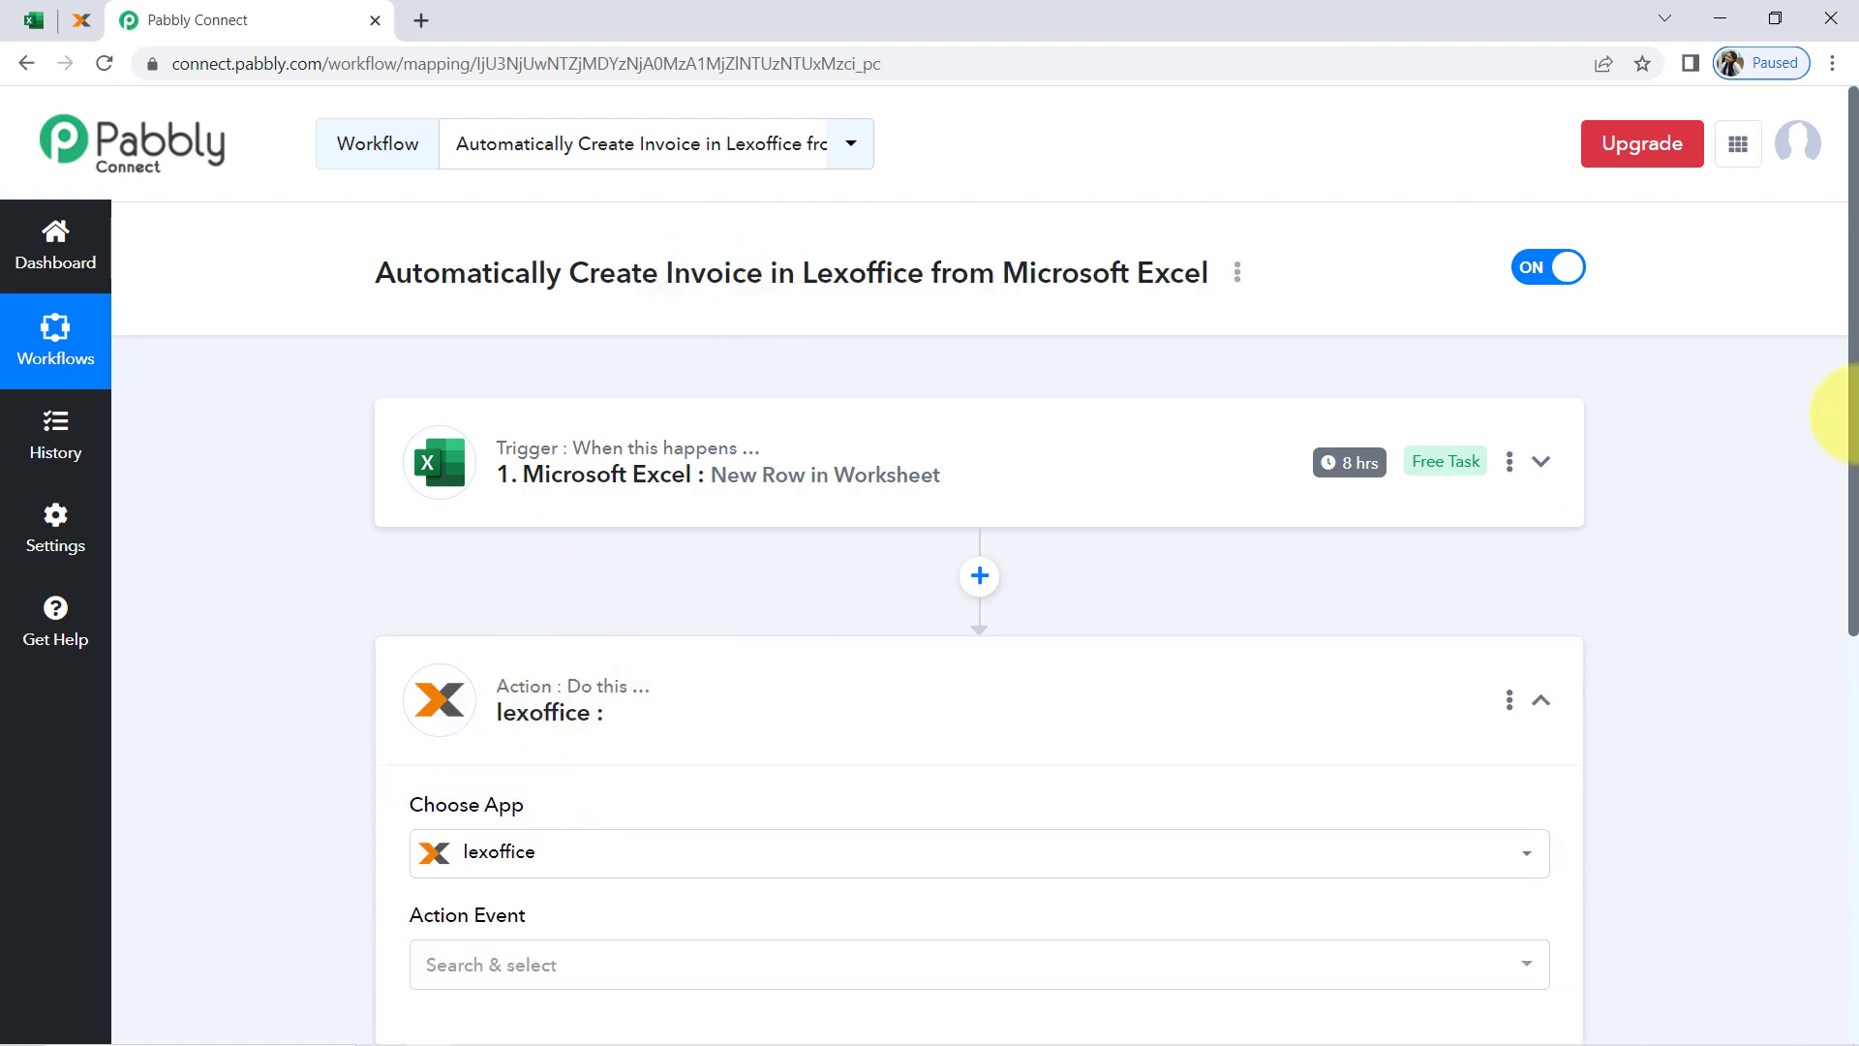
{"action": "left_click_drag", "start_coordinate": [1851, 394], "coordinate": [1843, 552]}
Check row 2's customer email, first name and last name in Excel, and set the lexoffice action event to Create Contacts in Pabbly Connect
{"action": "left_click", "coordinate": [22, 27]}
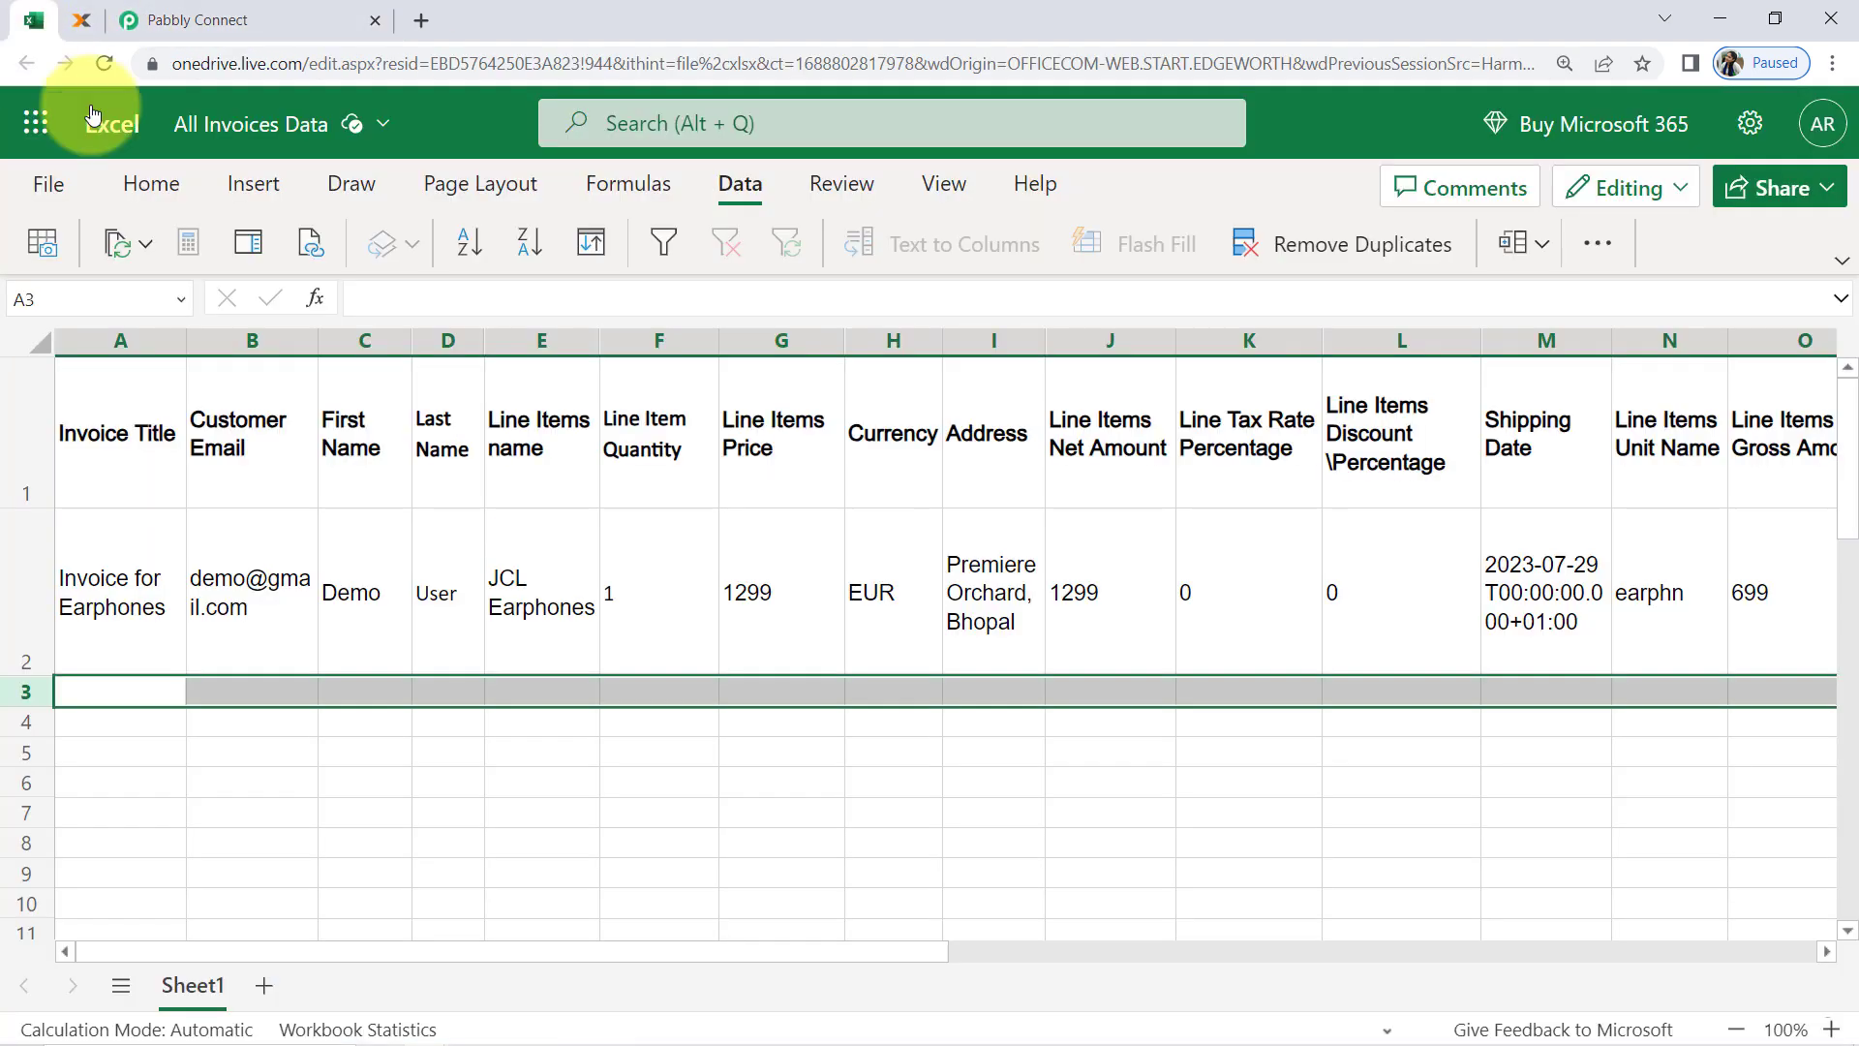
{"action": "left_click", "coordinate": [255, 622]}
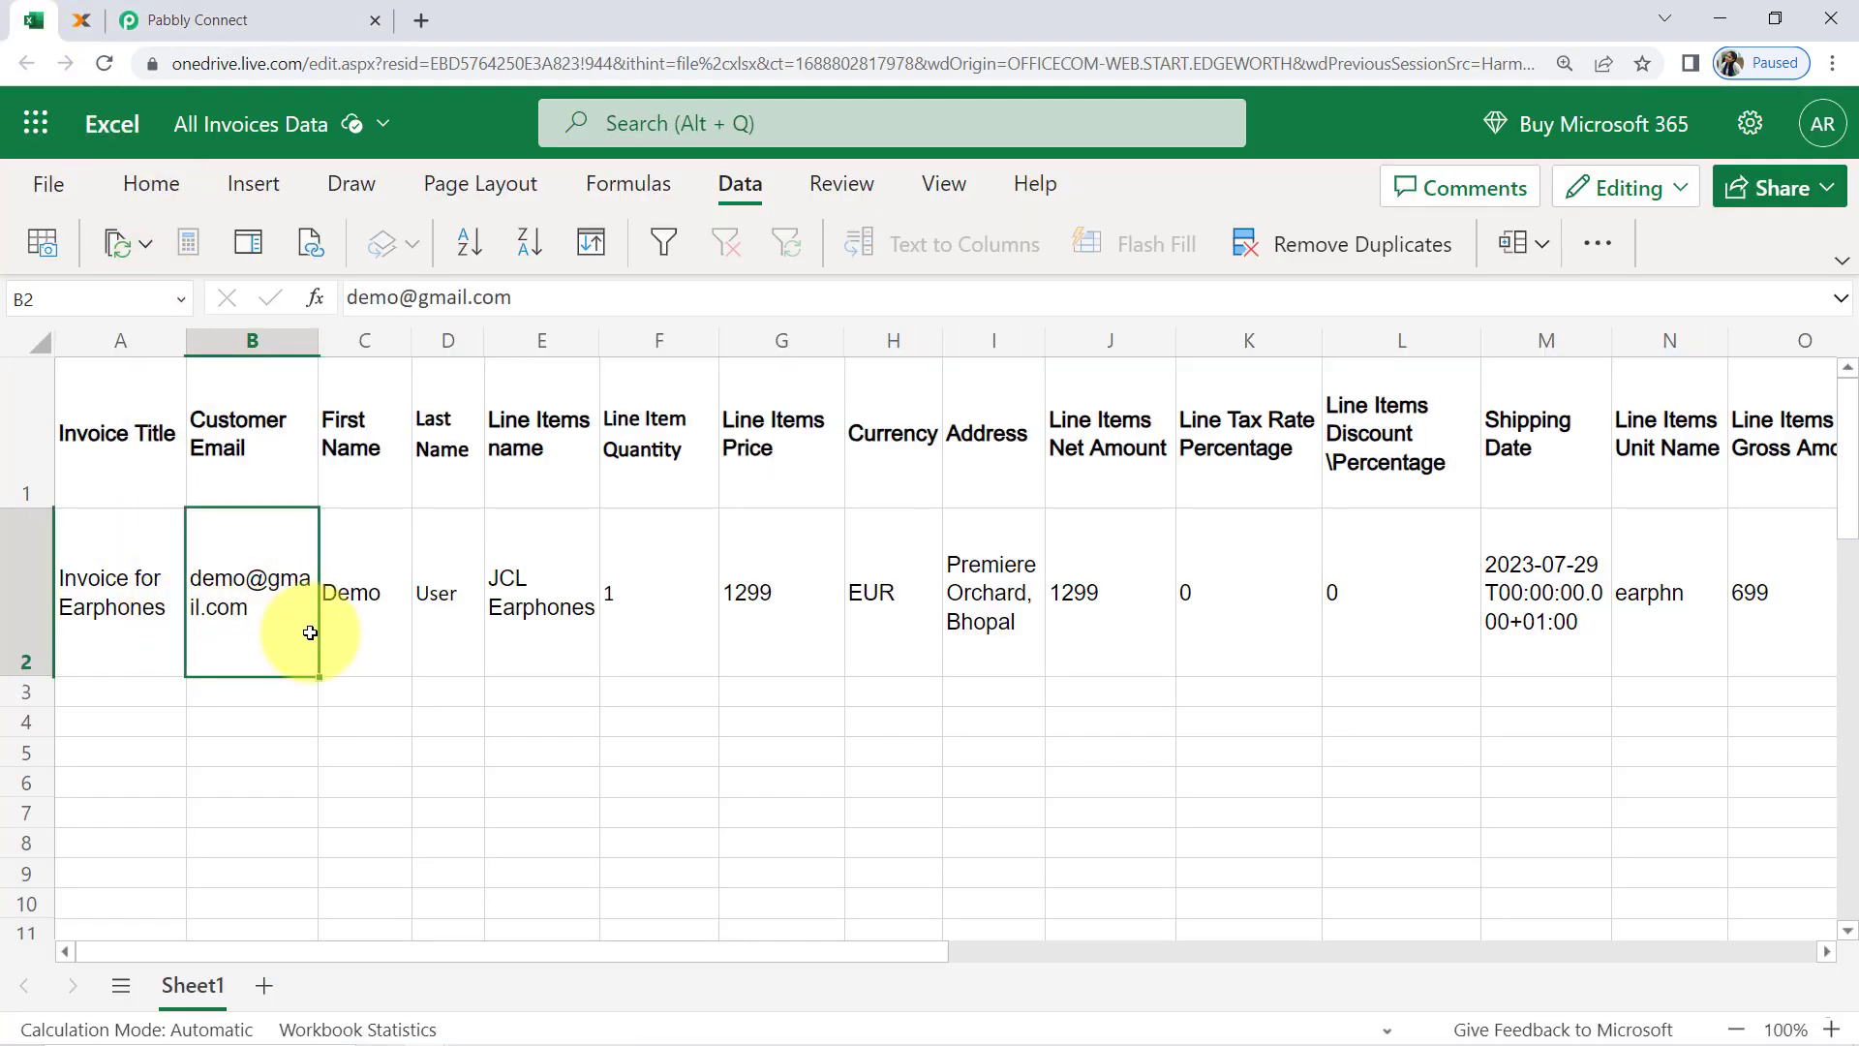
{"action": "left_click_drag", "start_coordinate": [287, 643], "coordinate": [436, 621]}
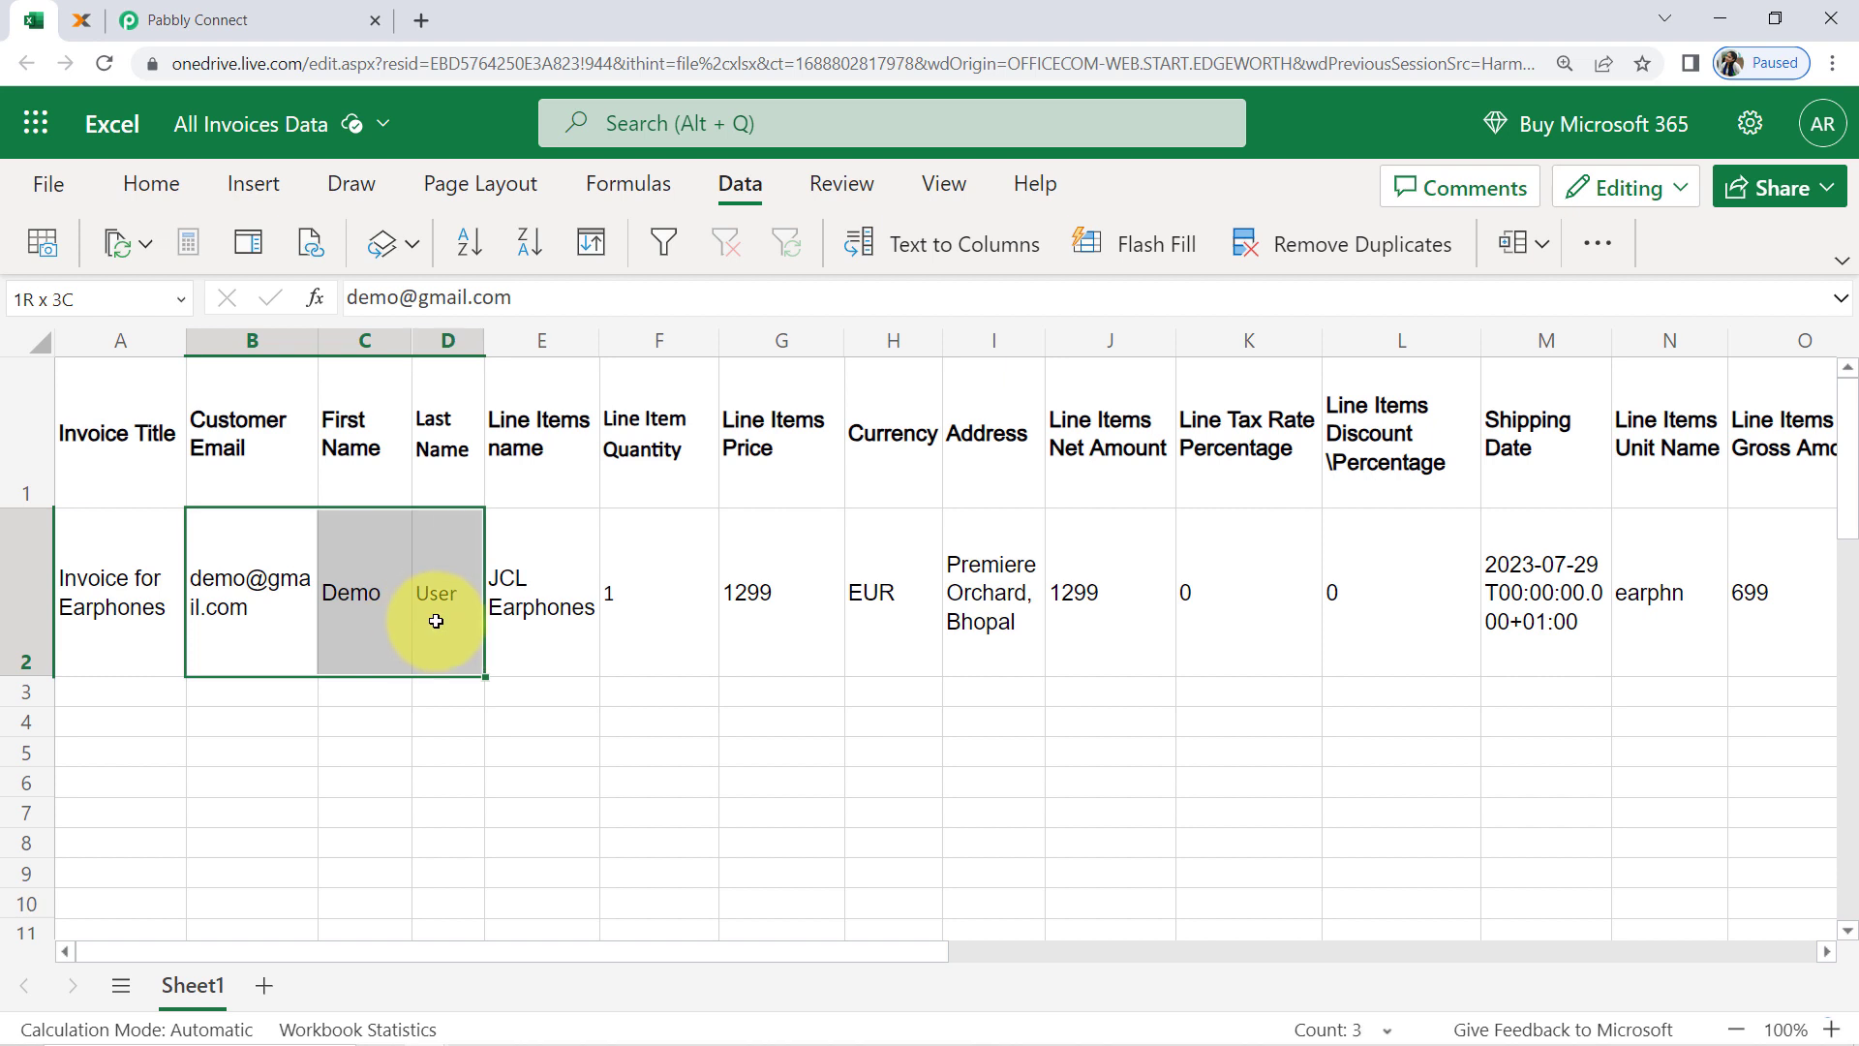
{"action": "left_click", "coordinate": [248, 8]}
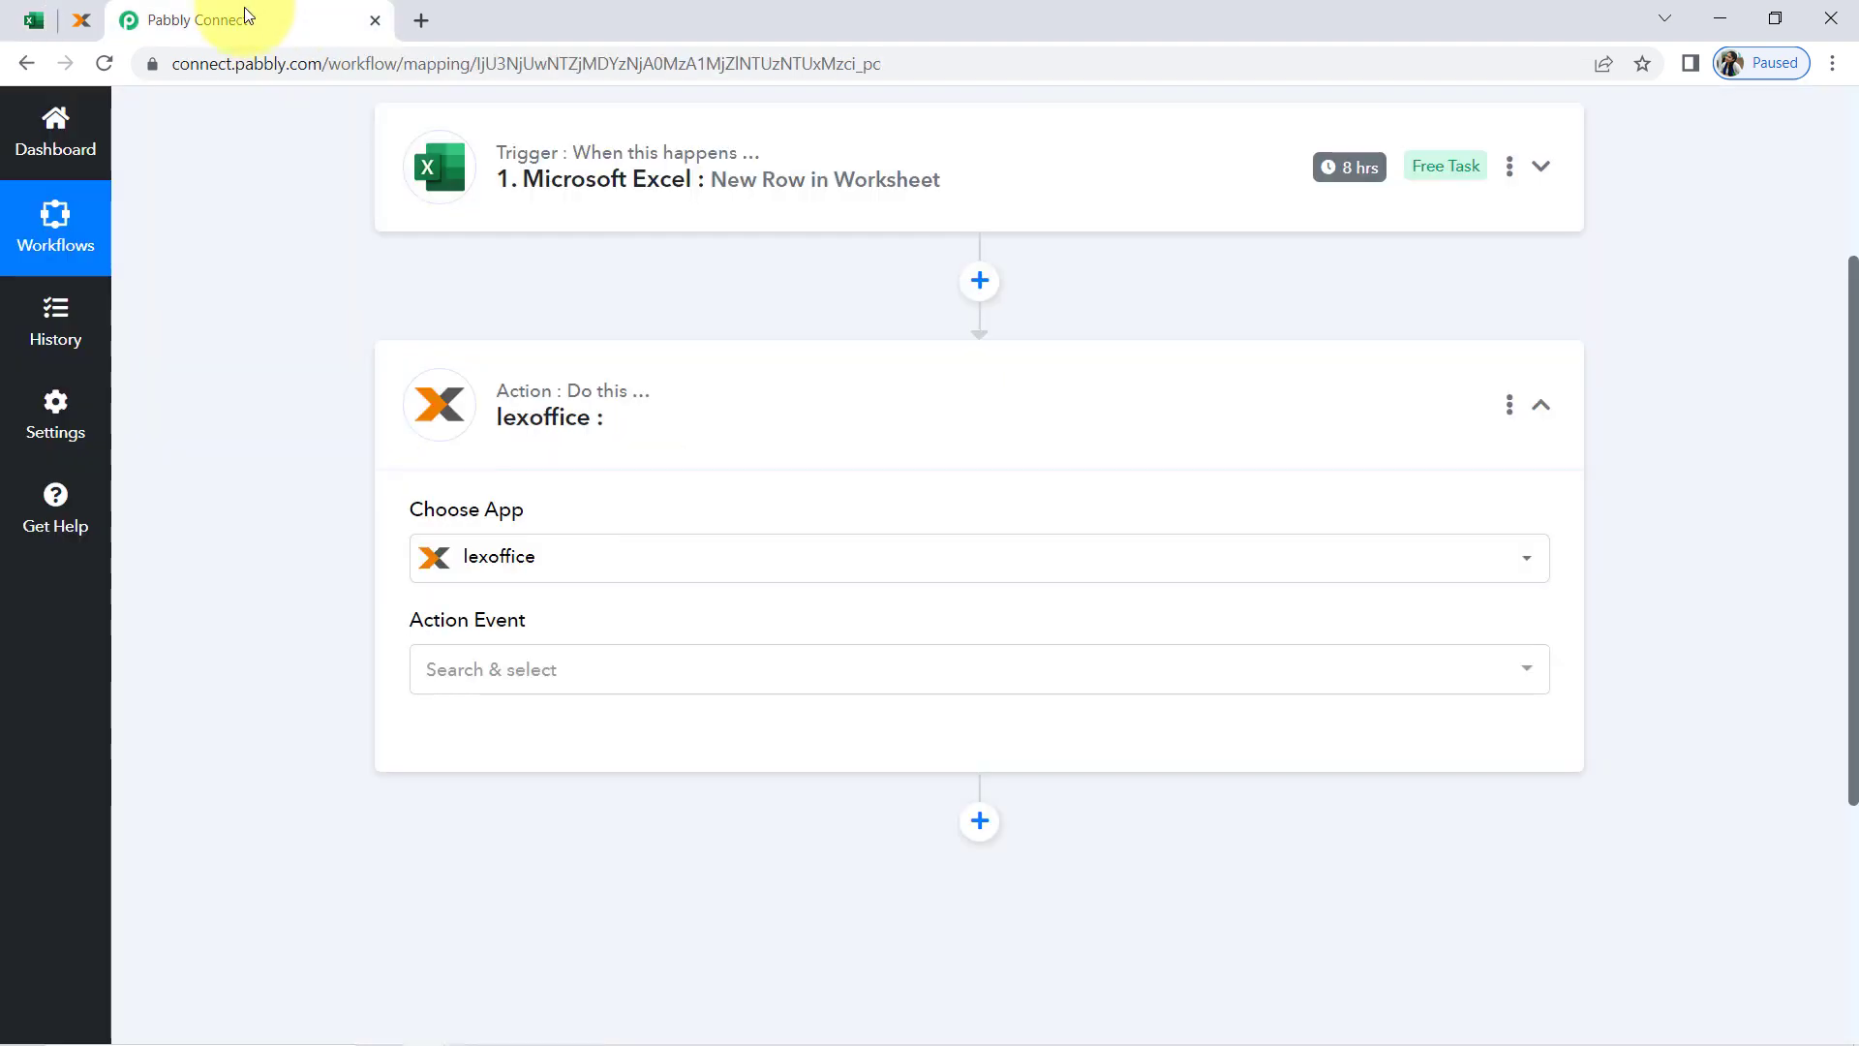
{"action": "left_click", "coordinate": [520, 670]}
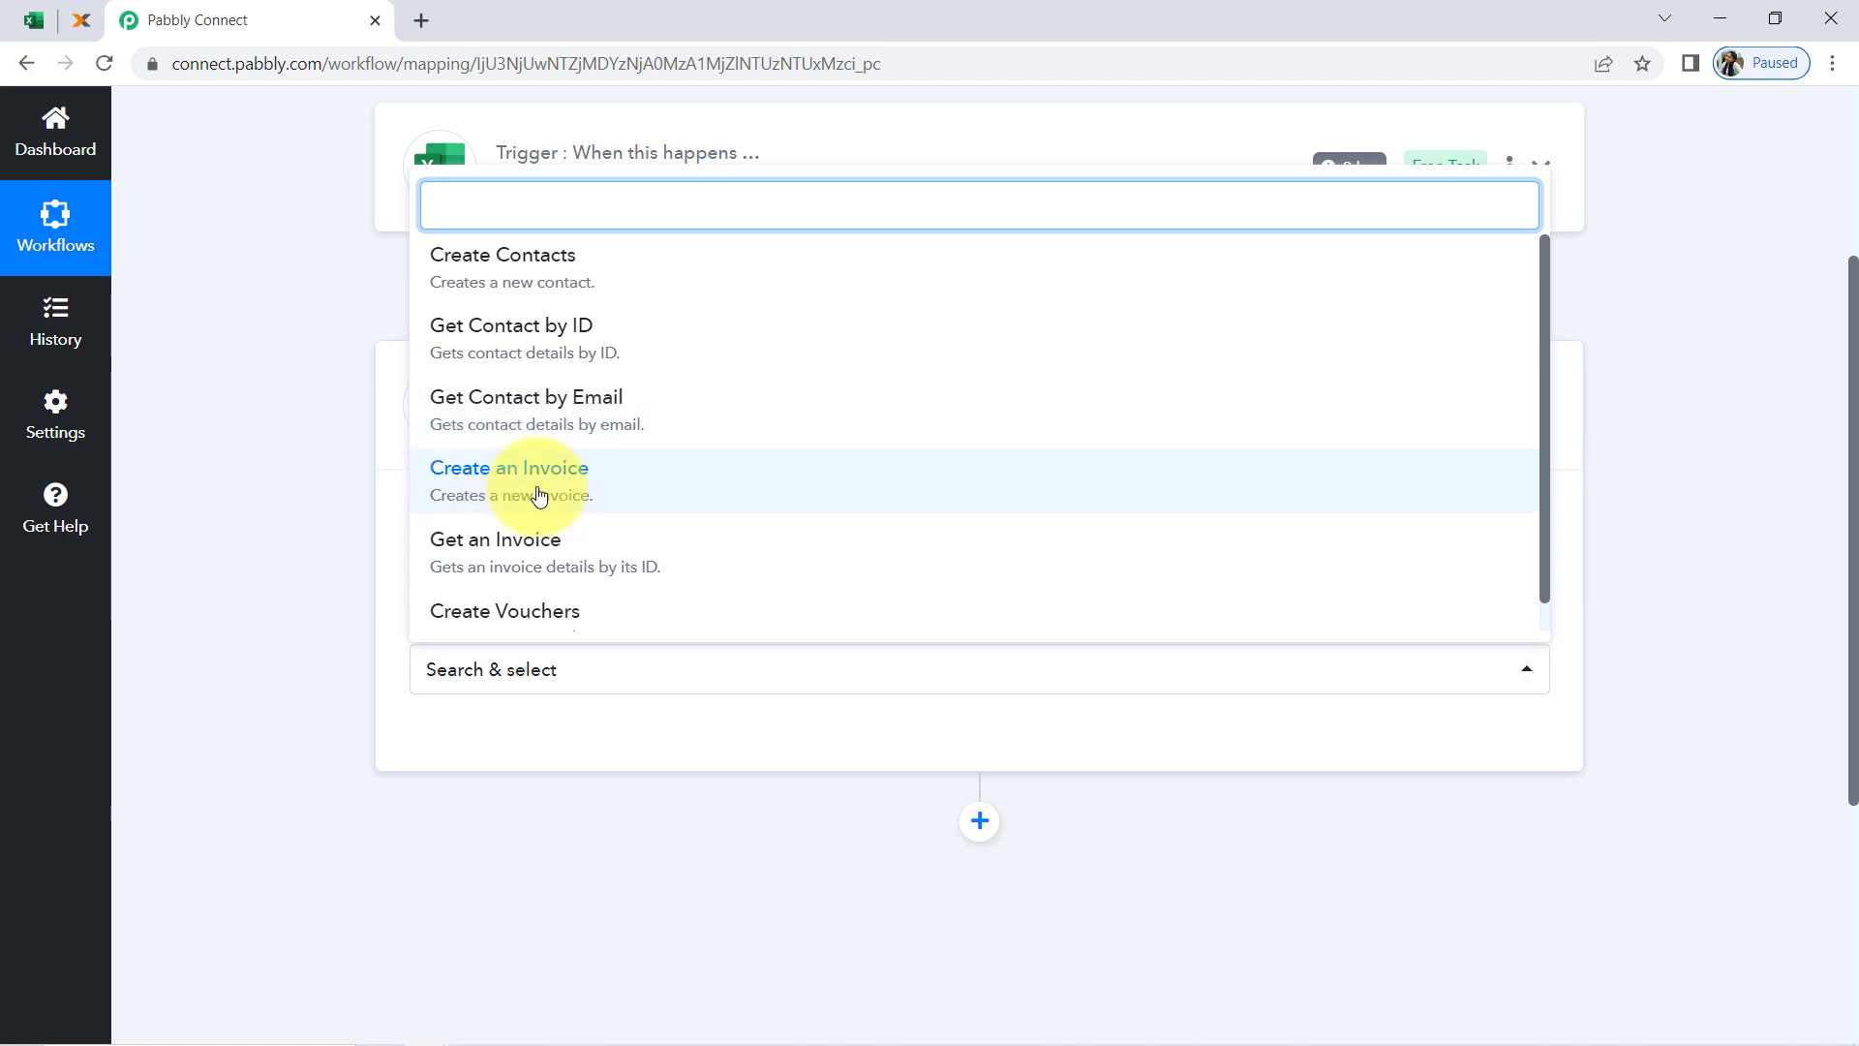
{"action": "left_click", "coordinate": [534, 274]}
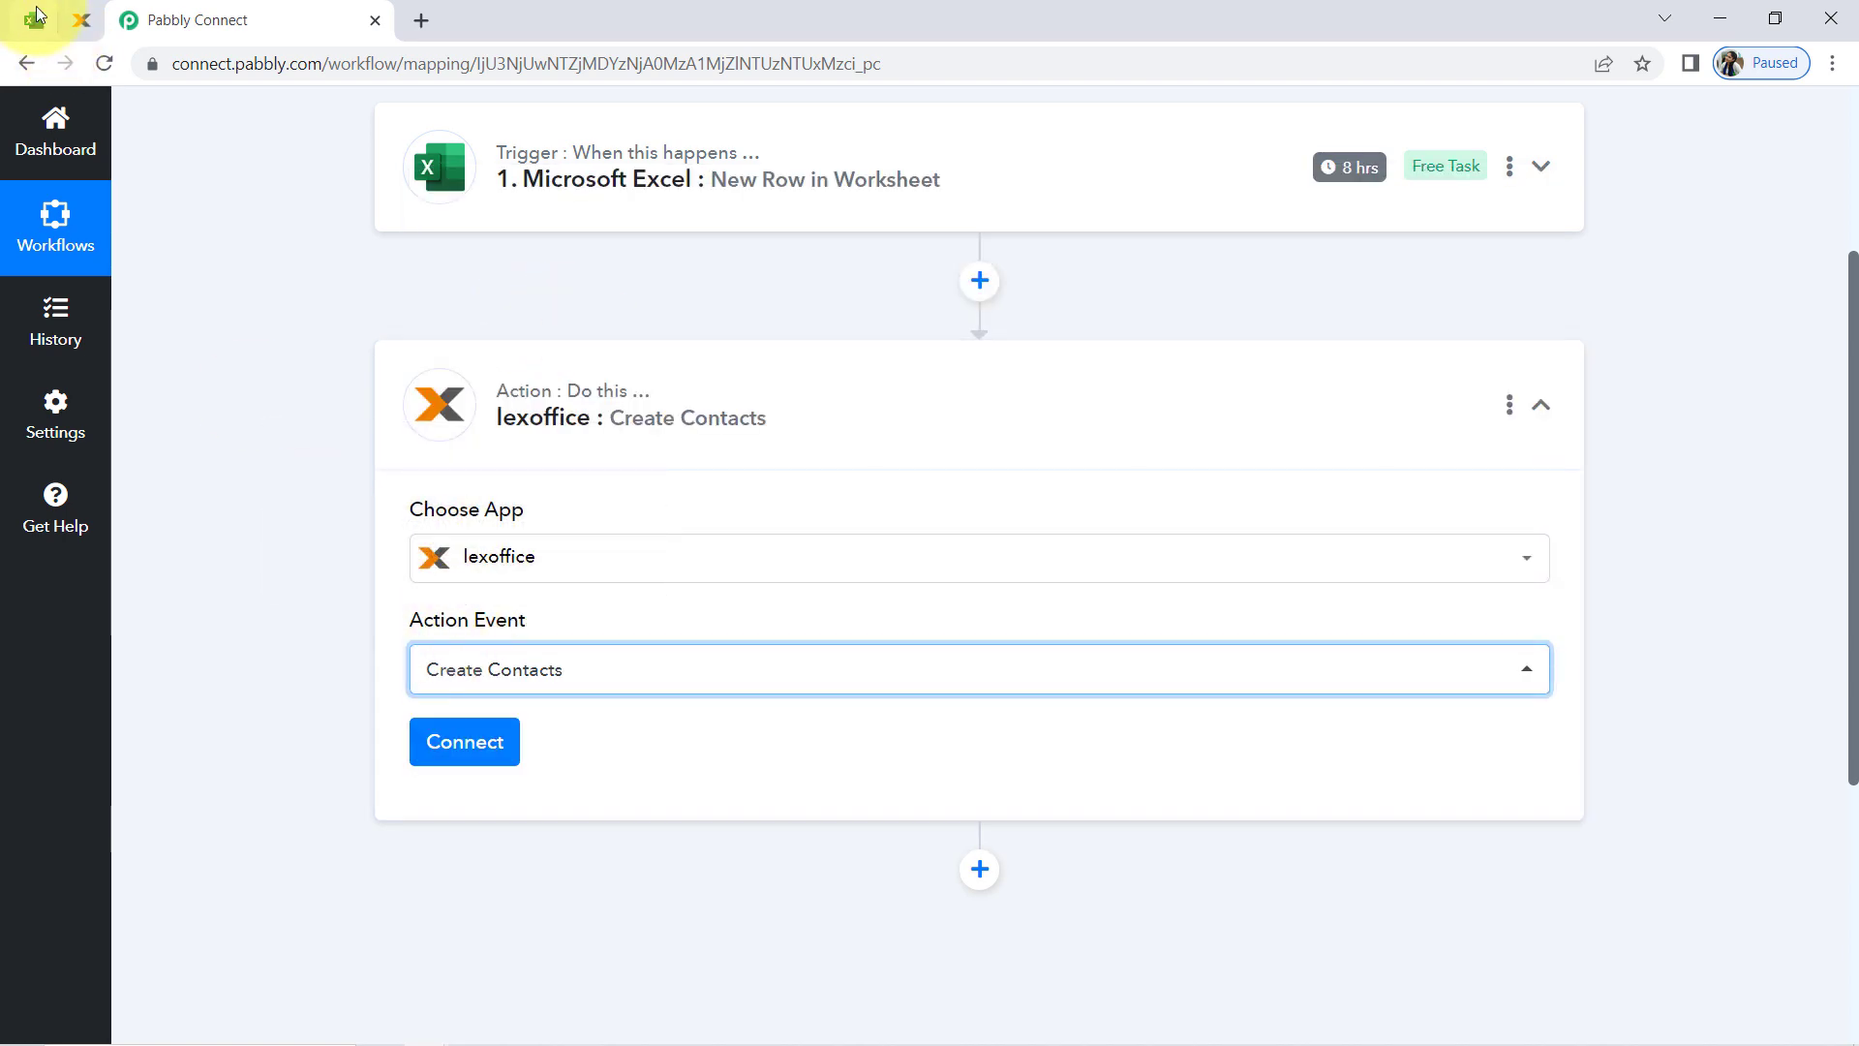
Check row 2's invoice title in the Excel workbook and return to Pabbly Connect
{"action": "left_click", "coordinate": [37, 13]}
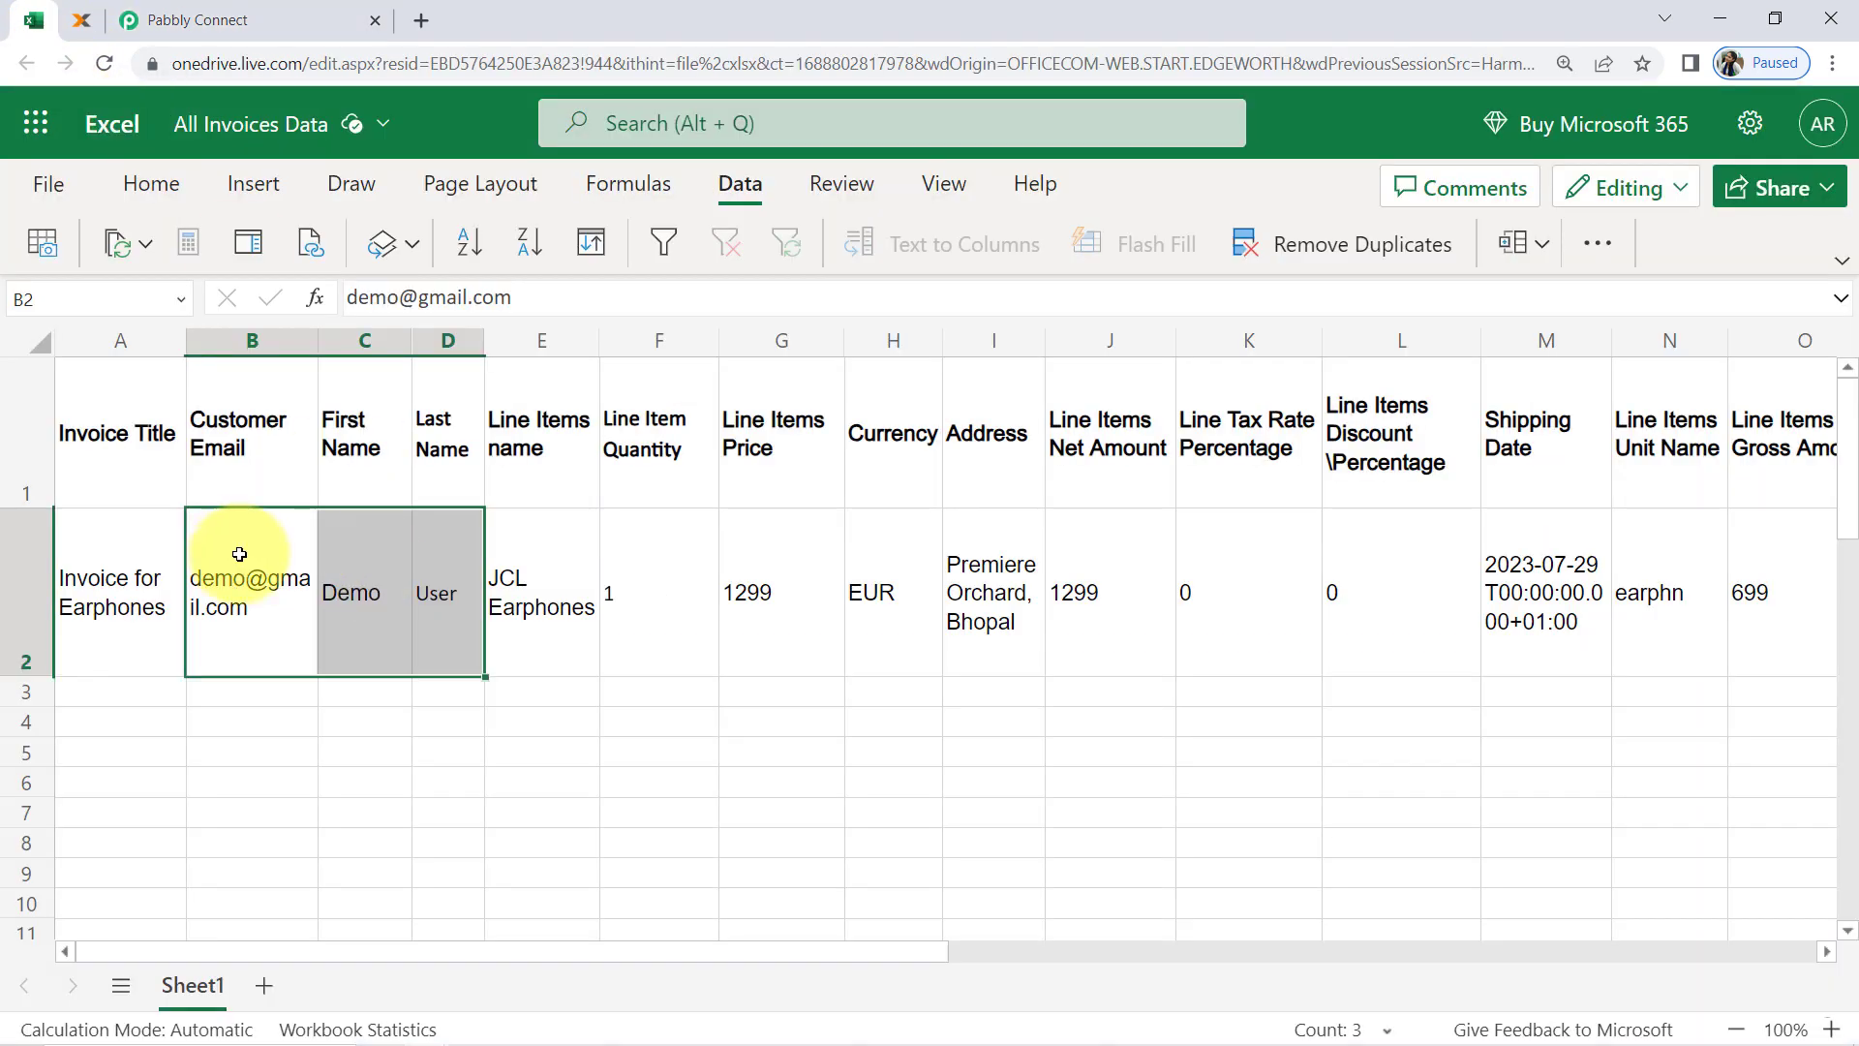
{"action": "left_click", "coordinate": [124, 605]}
{"action": "left_click", "coordinate": [194, 19]}
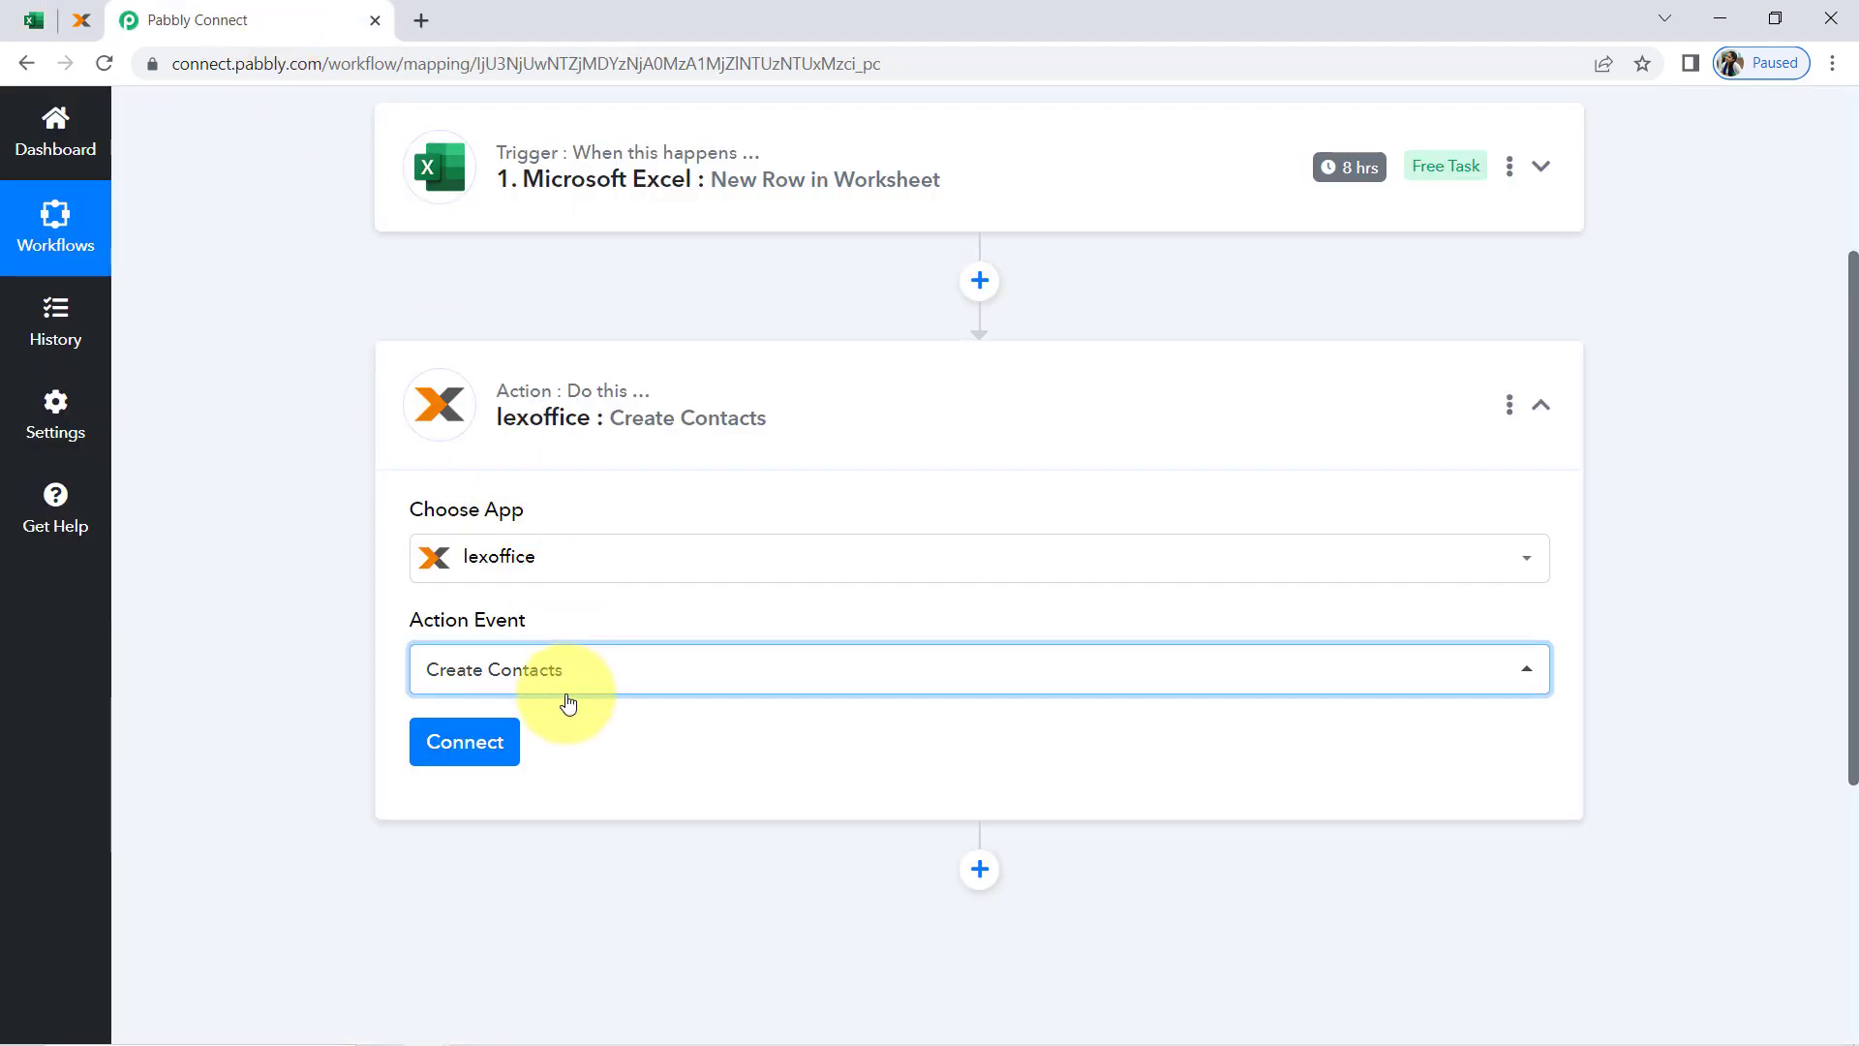
Start adding a new lexoffice connection for the Create Contacts action, and open the lexoffice API token page in a new browser tab
{"action": "left_click", "coordinate": [468, 742]}
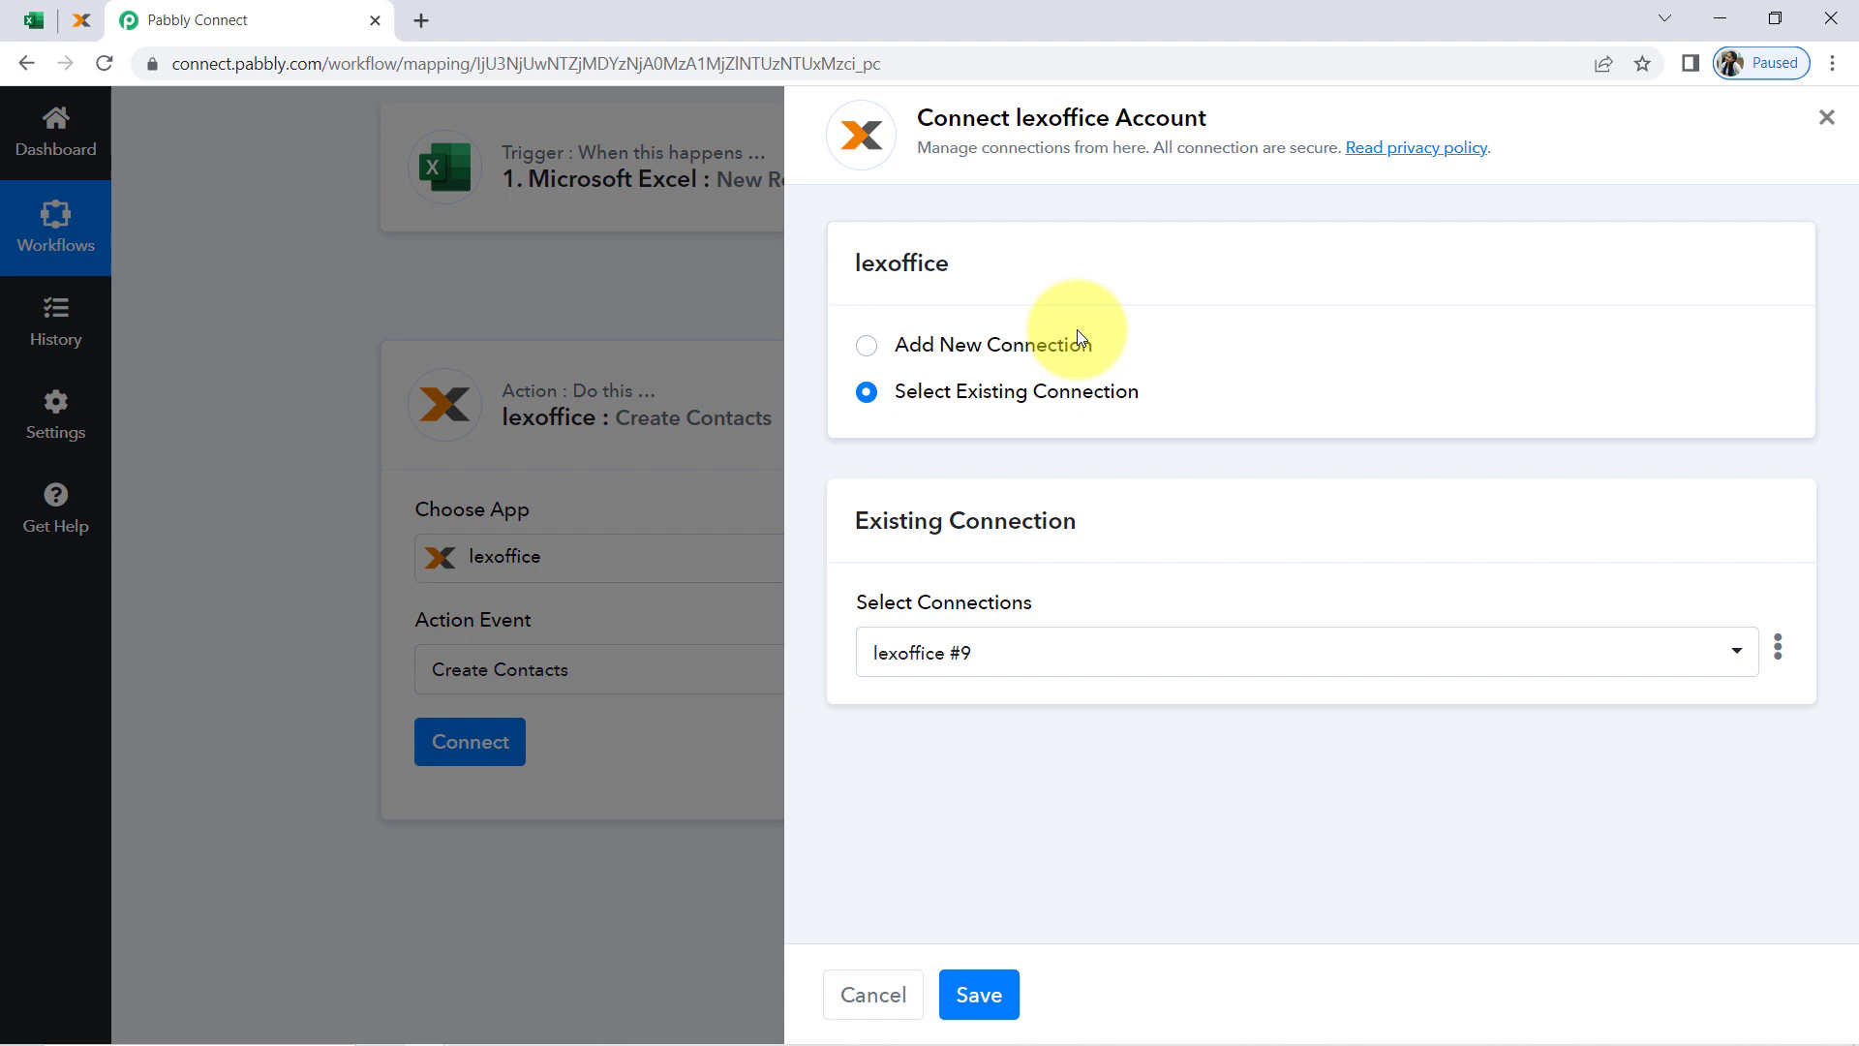
{"action": "left_click", "coordinate": [1075, 344]}
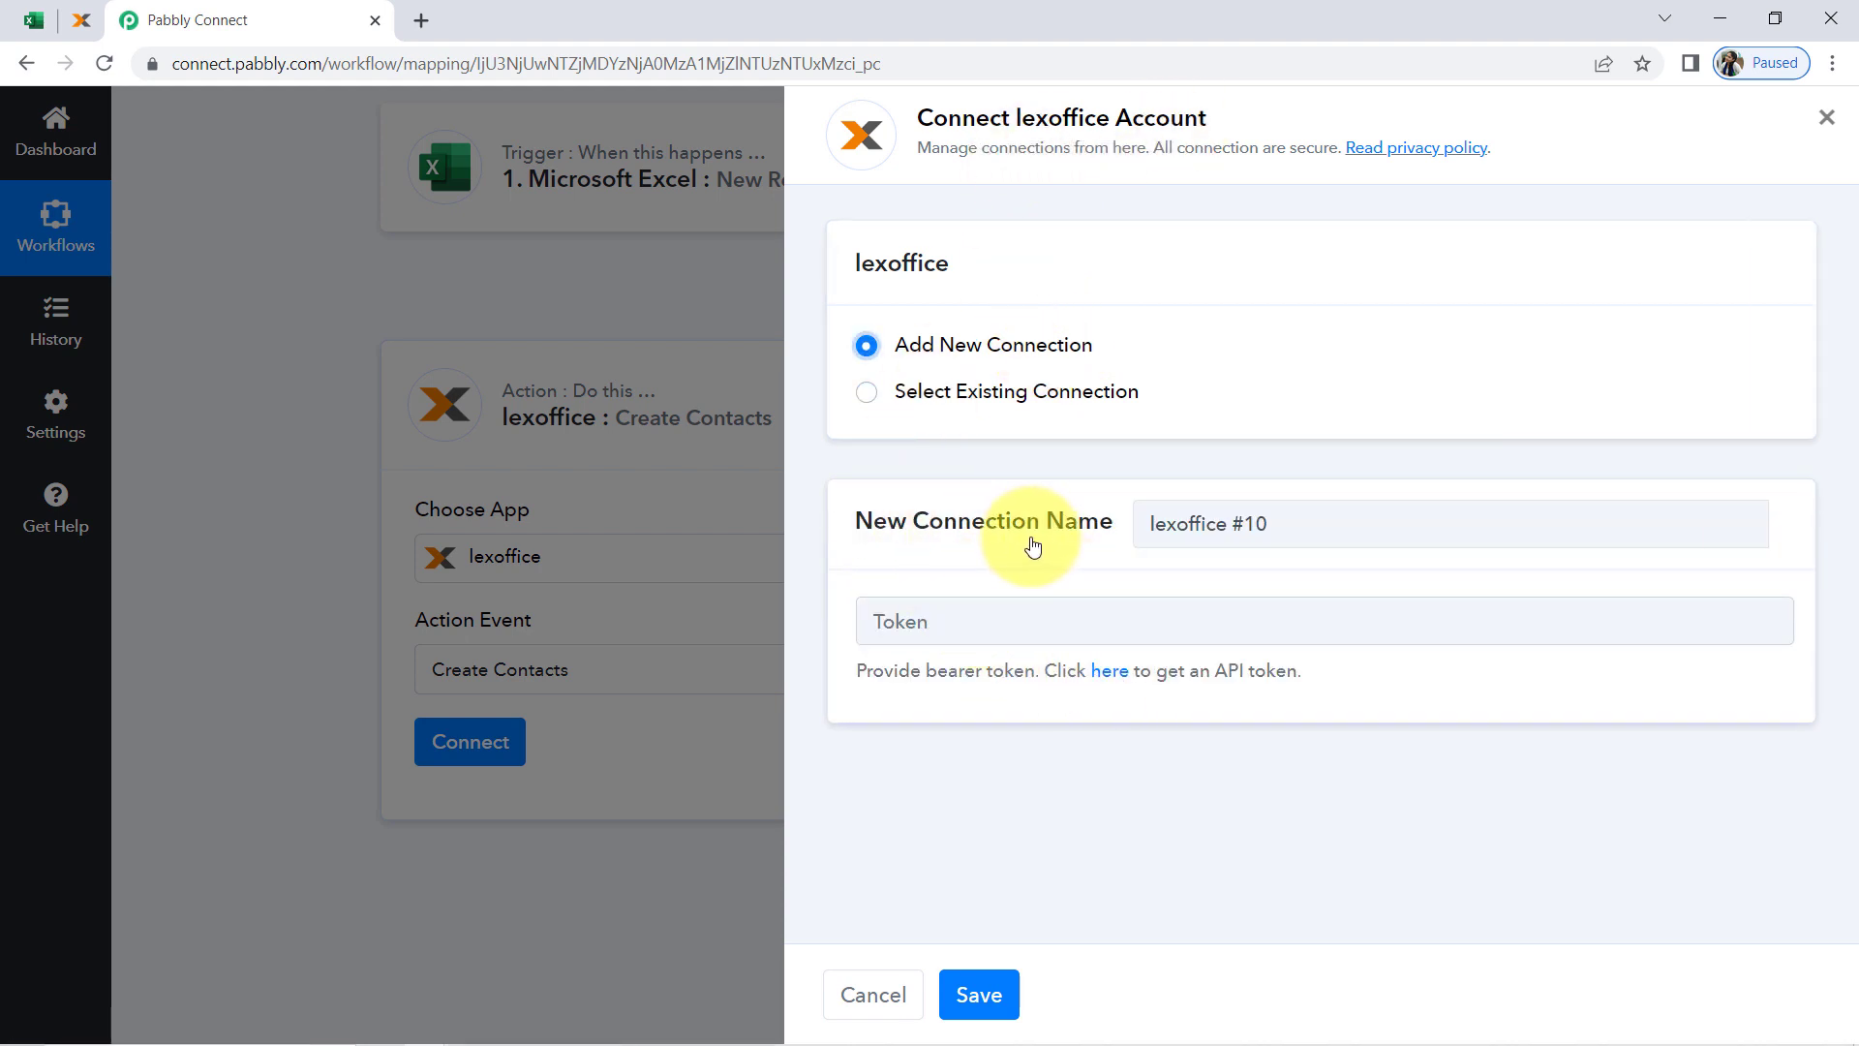
{"action": "right_click", "coordinate": [1104, 681]}
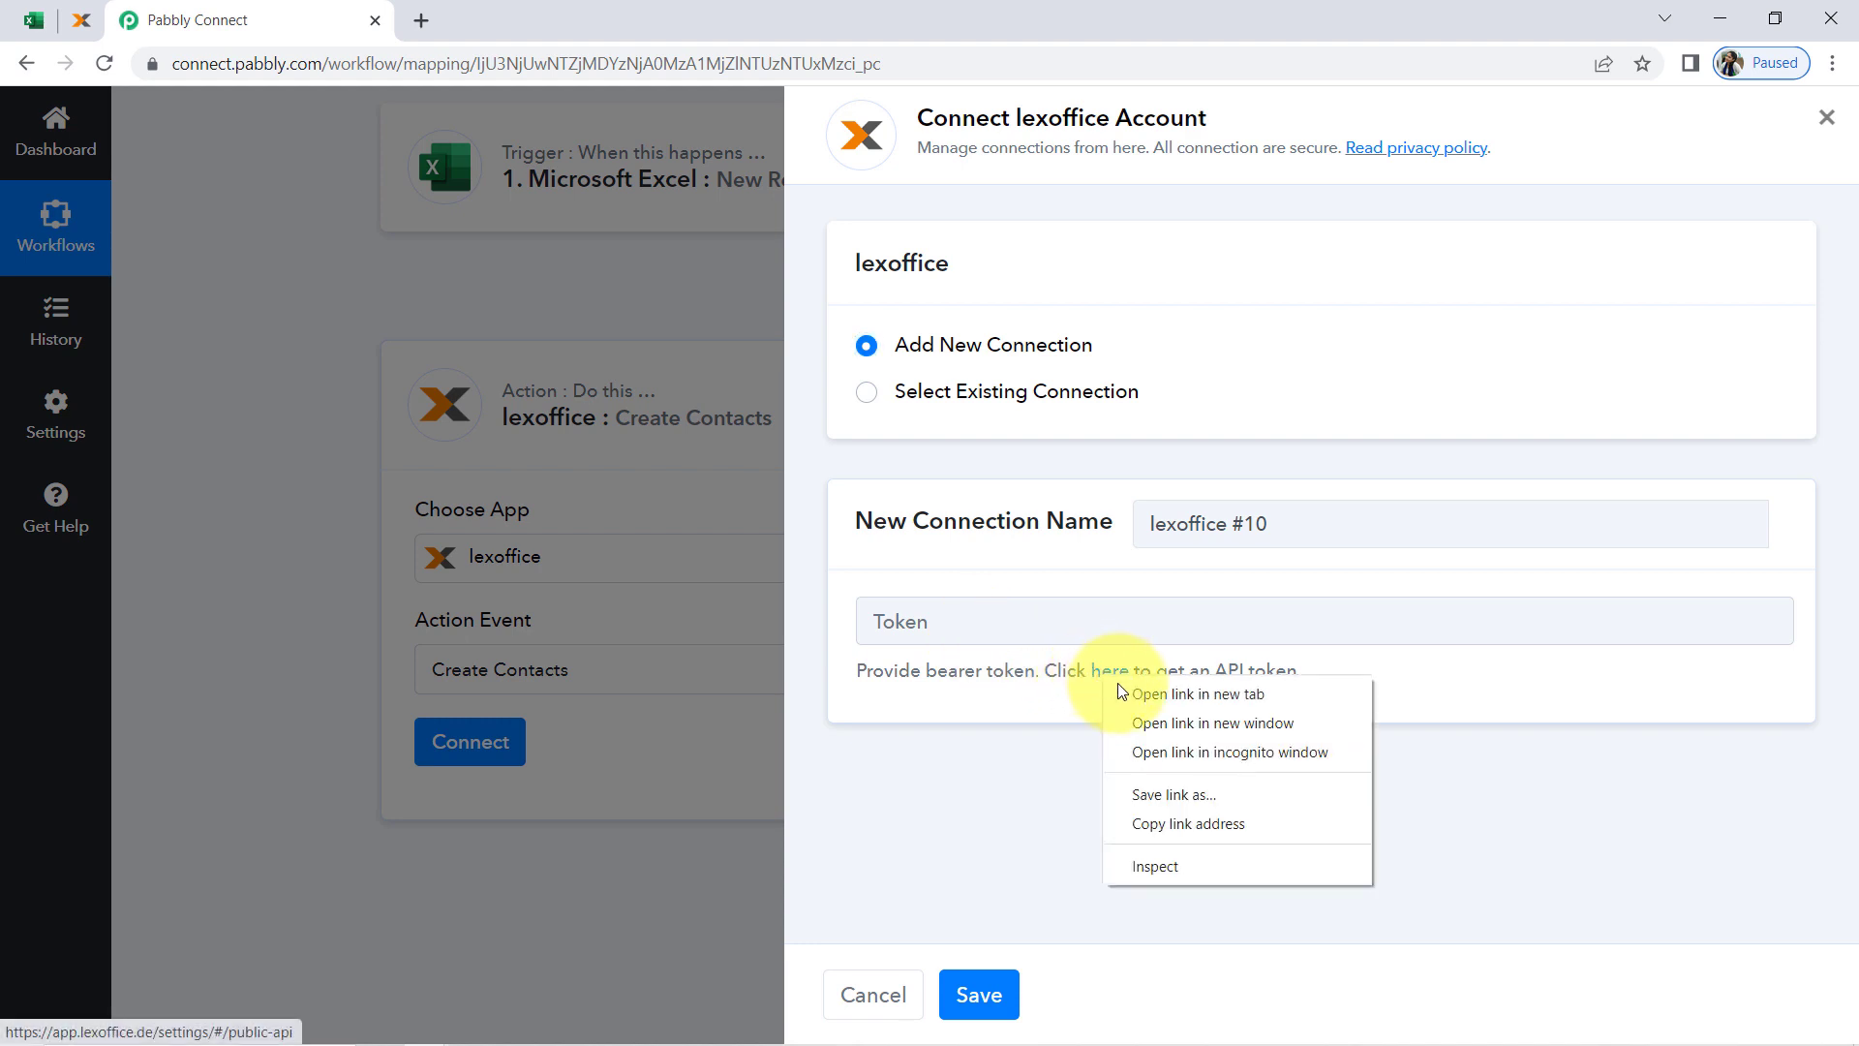
{"action": "left_click", "coordinate": [1128, 693]}
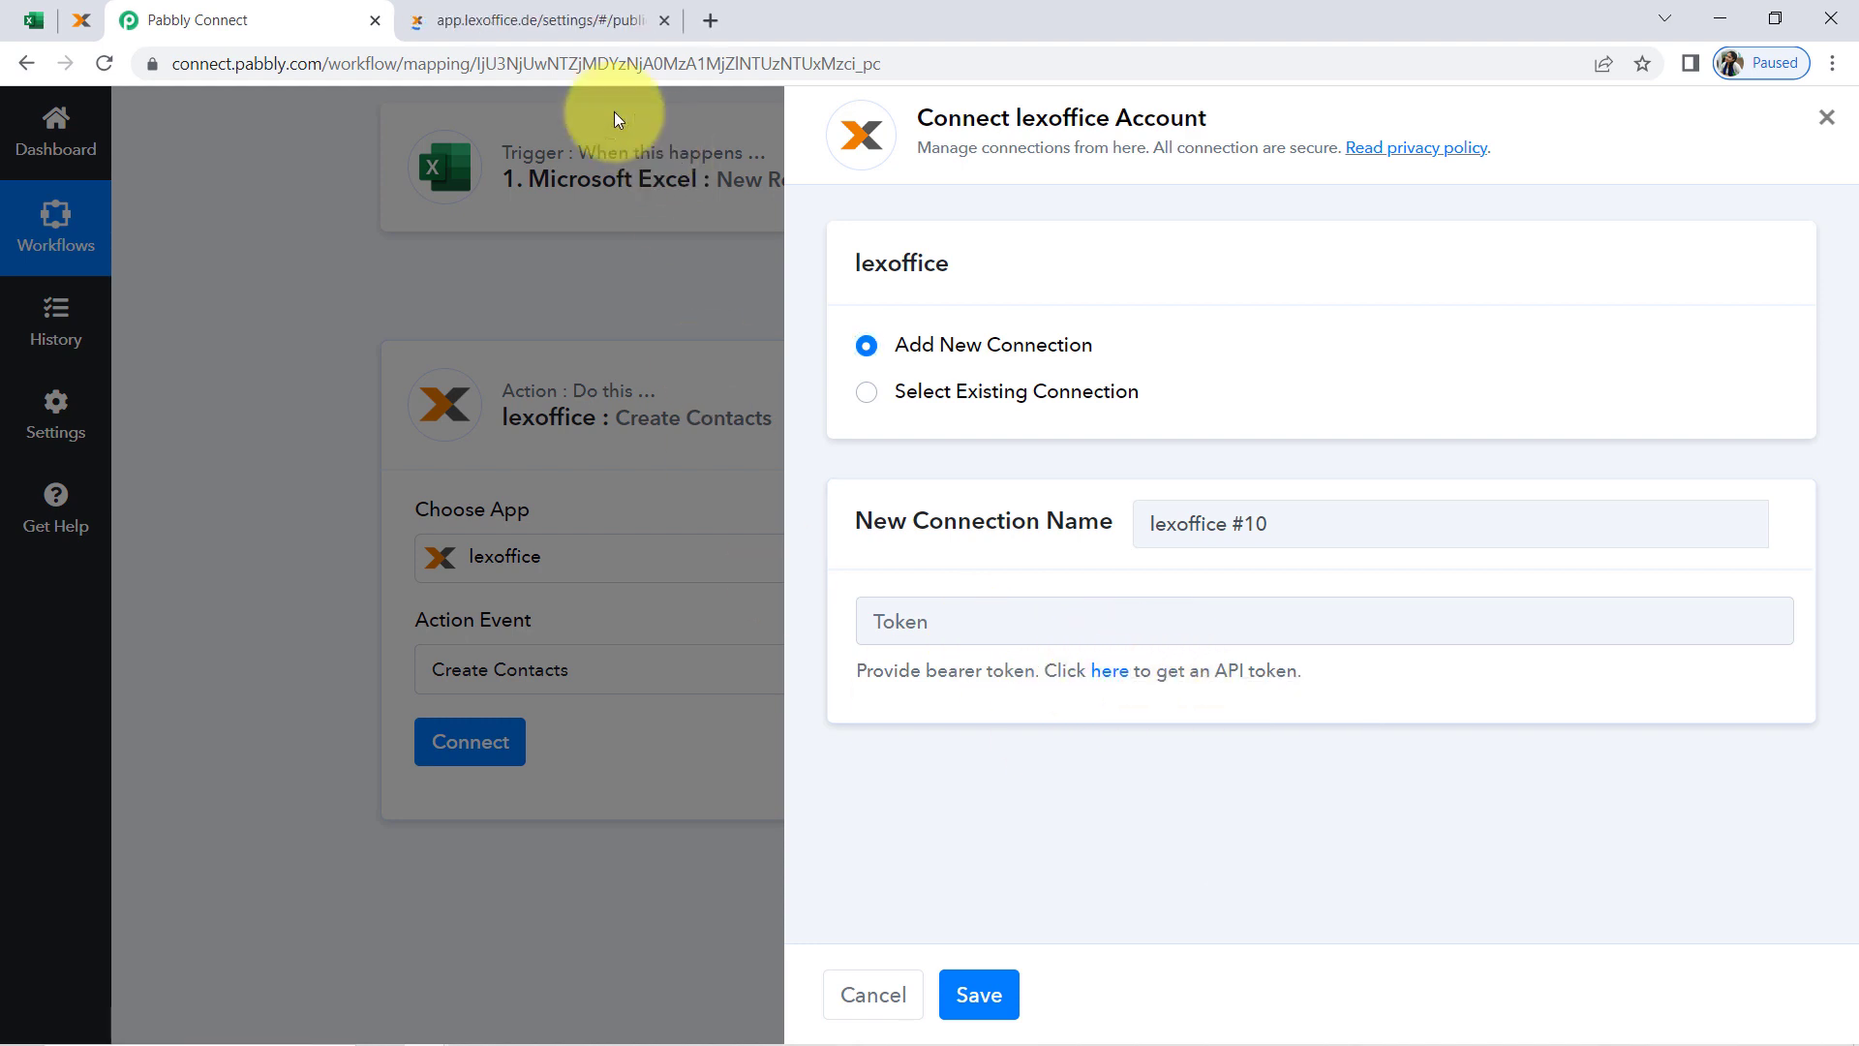
{"action": "left_click", "coordinate": [554, 19]}
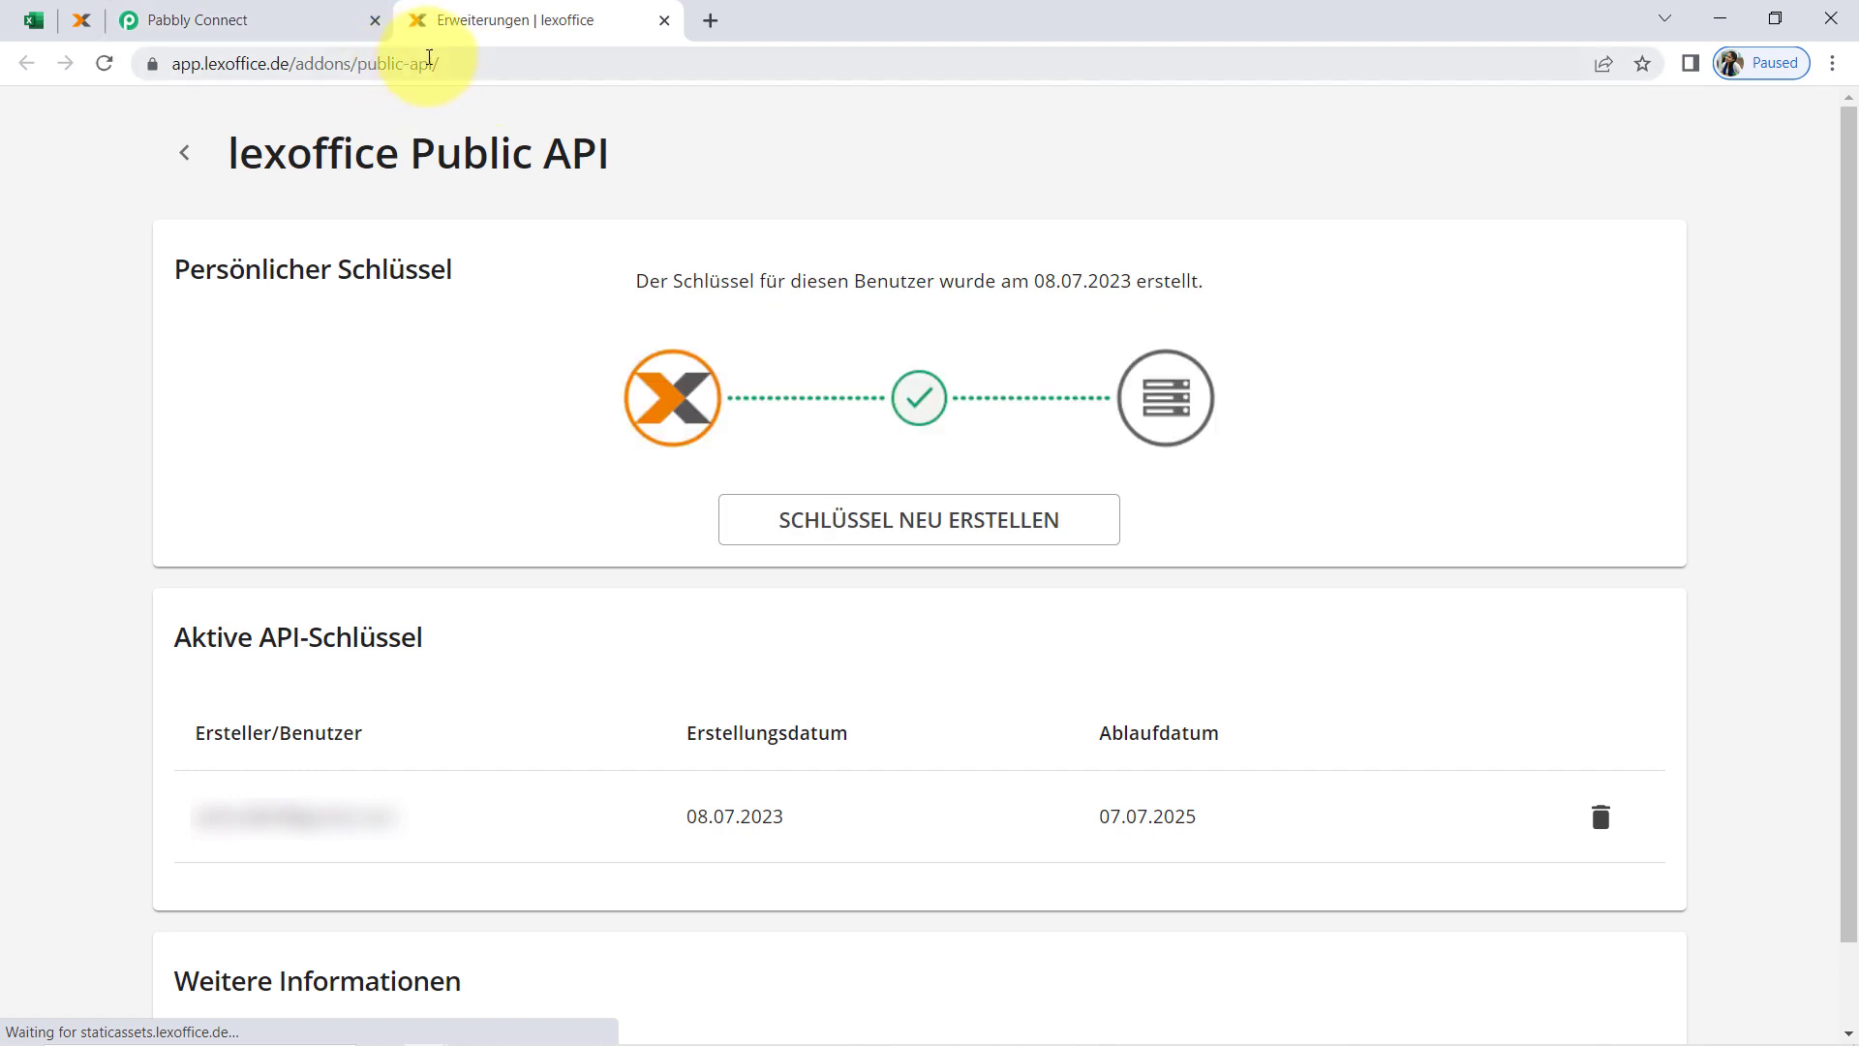
{"action": "left_click", "coordinate": [1602, 64]}
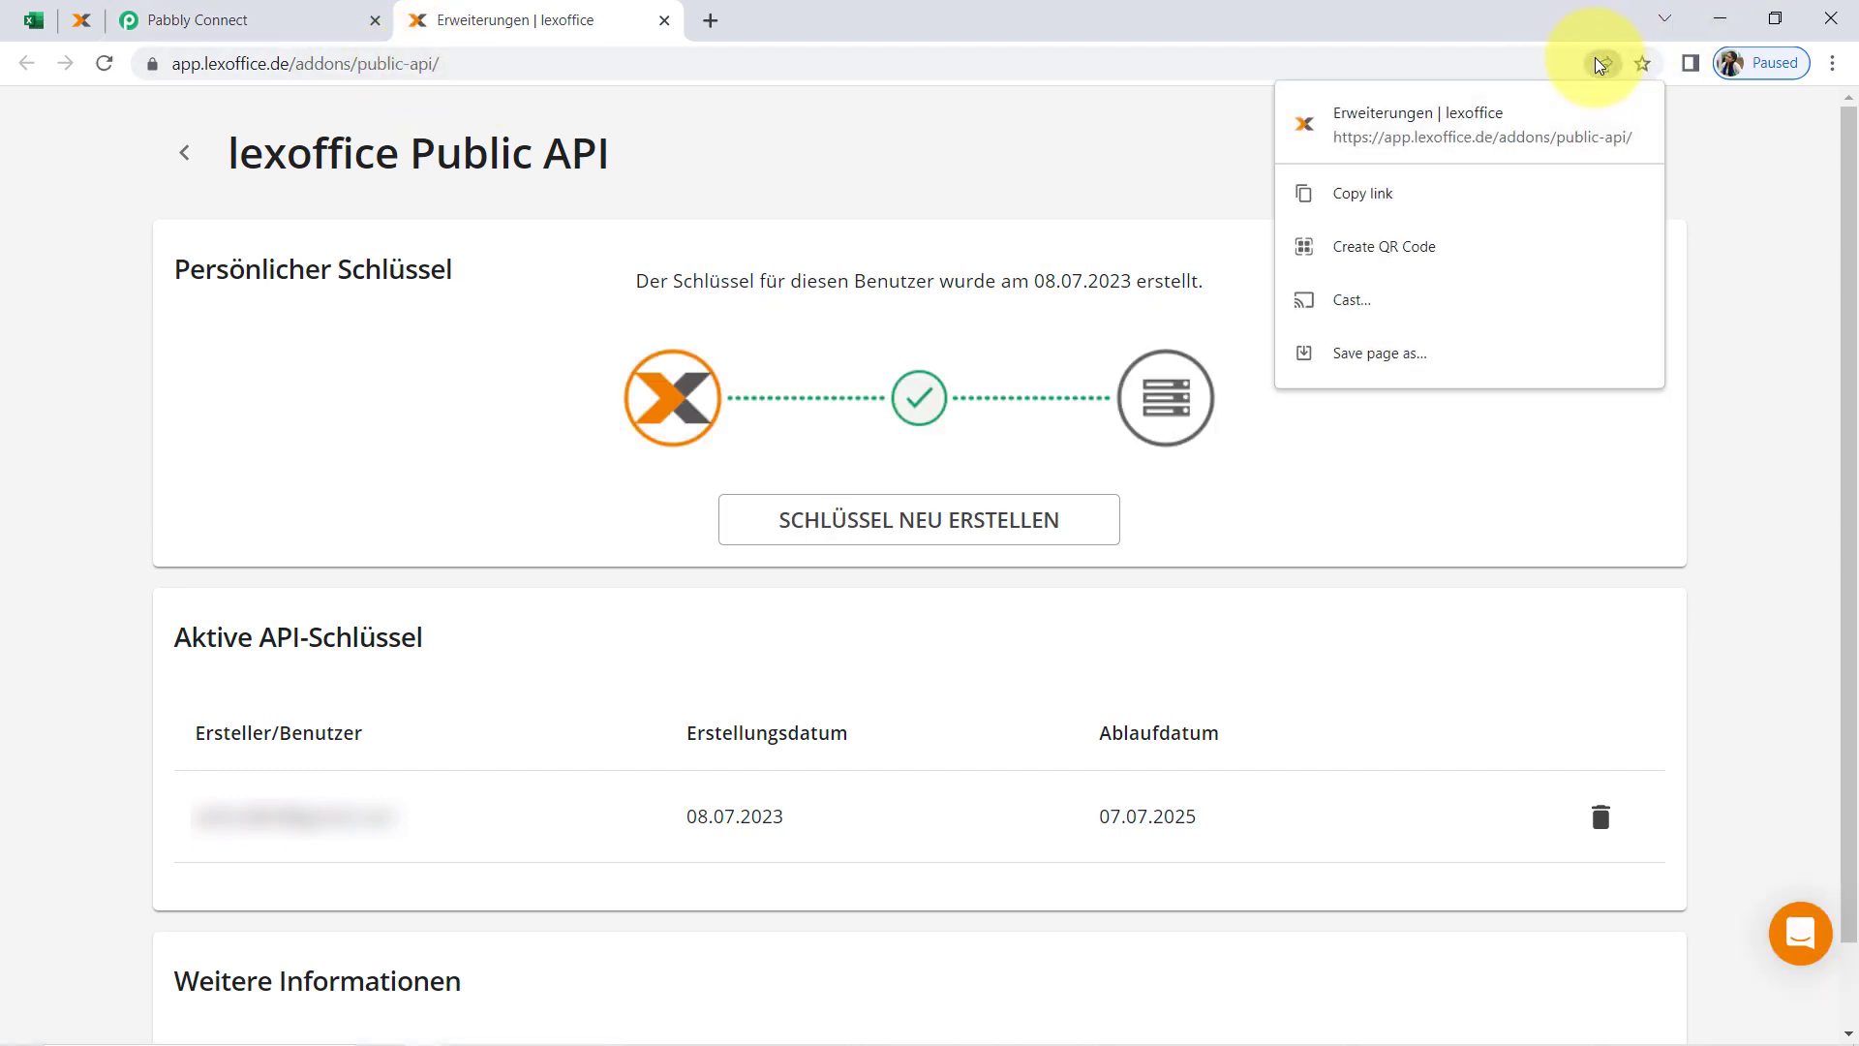
{"action": "left_click", "coordinate": [1199, 170]}
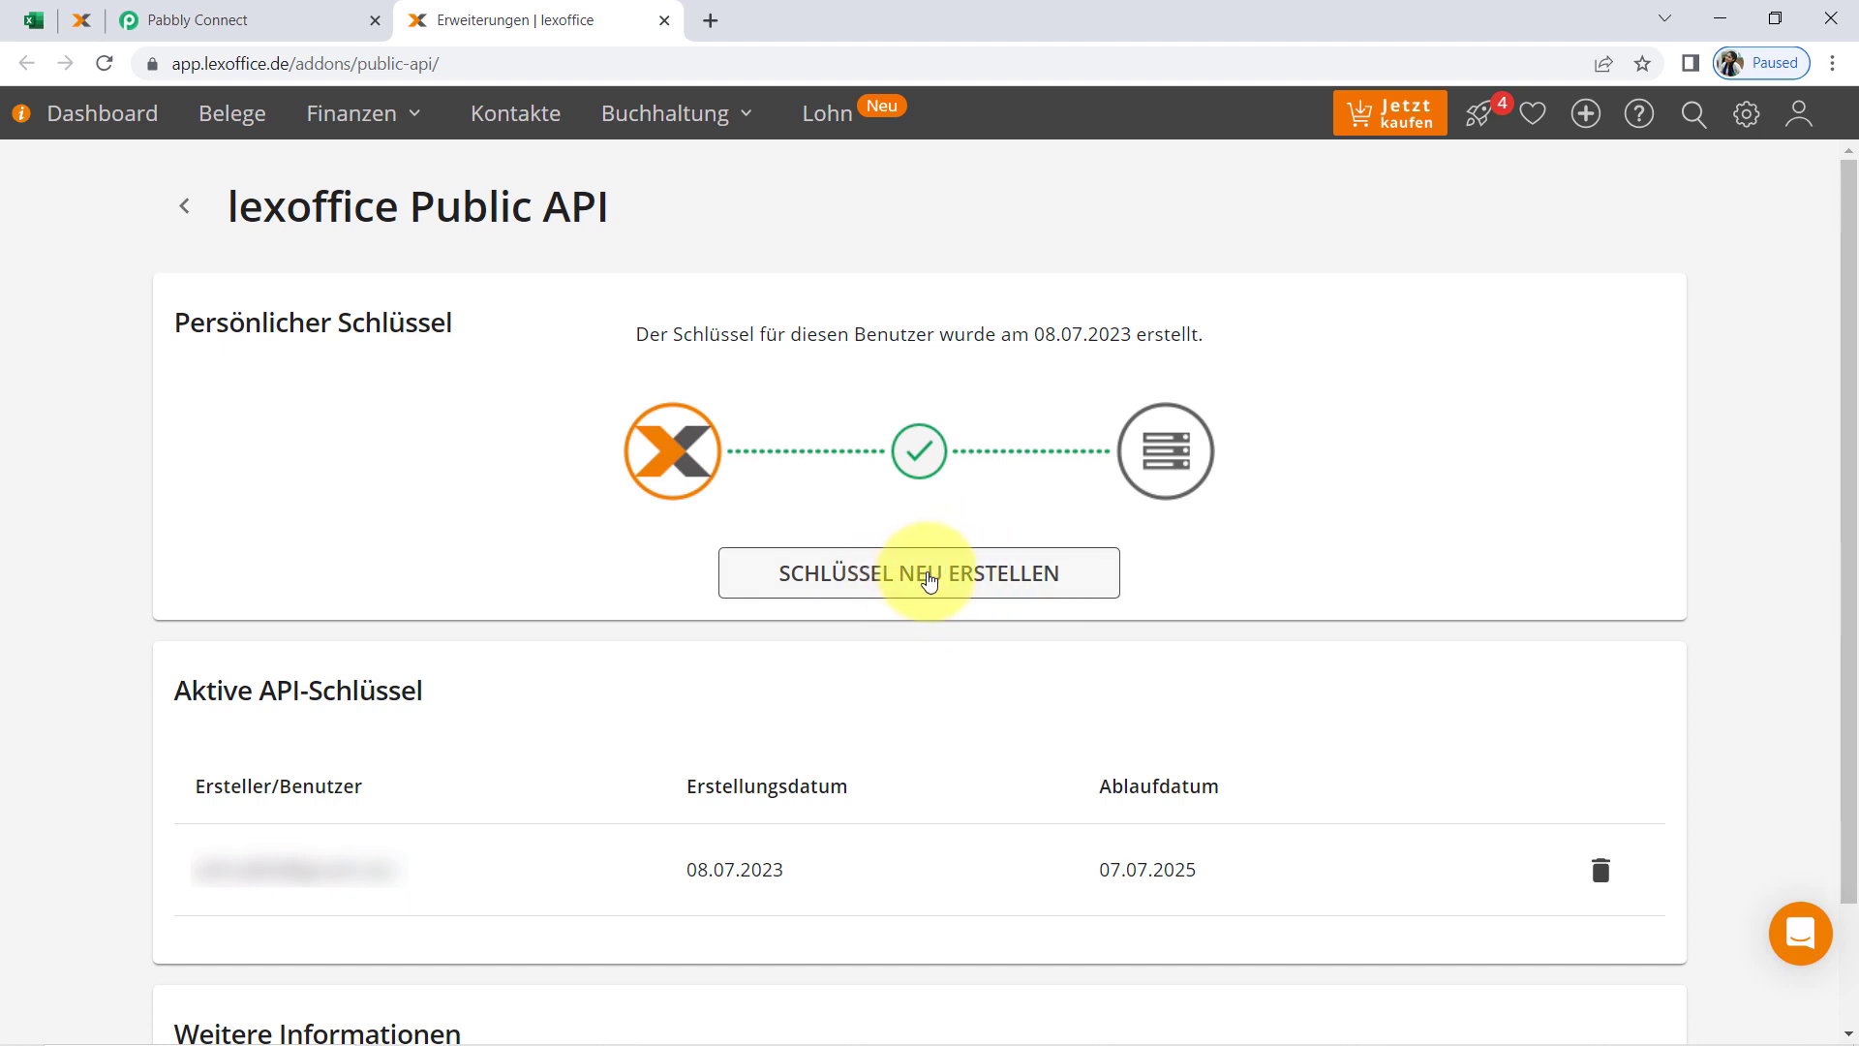
{"action": "left_click", "coordinate": [1603, 63]}
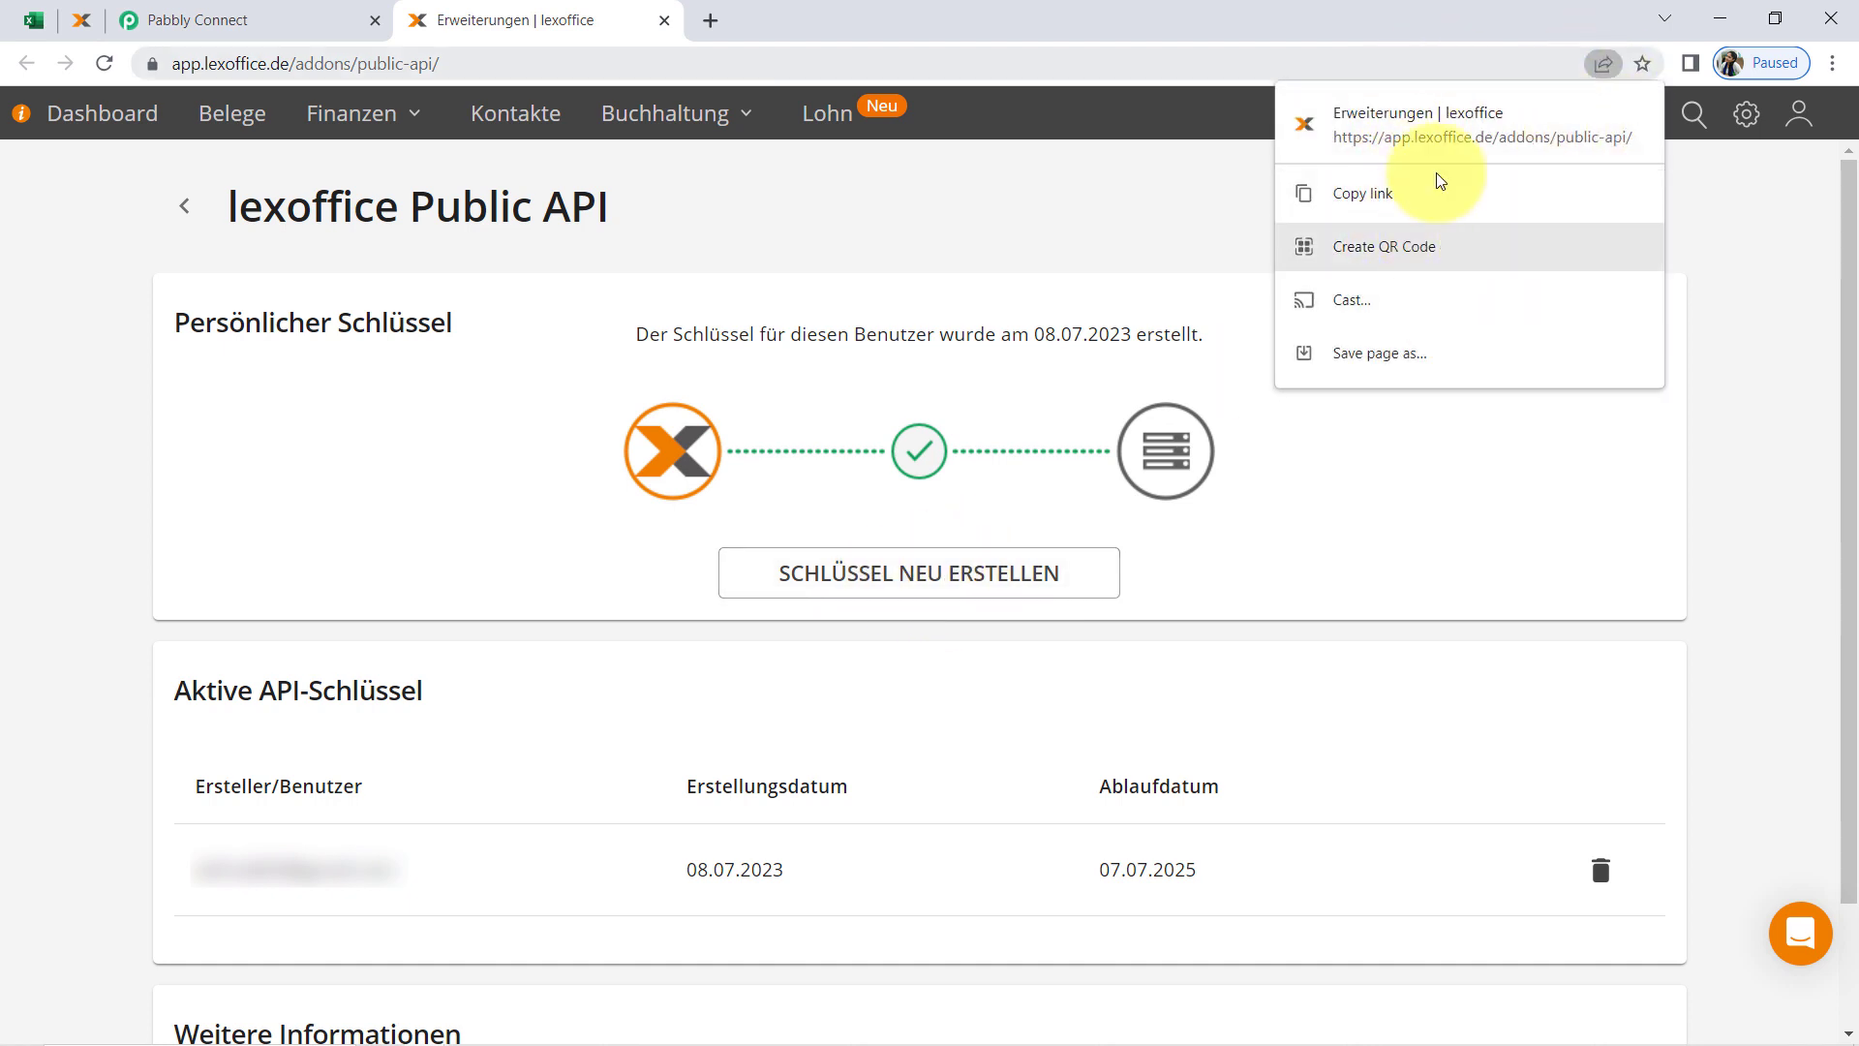
{"action": "left_click", "coordinate": [1146, 227]}
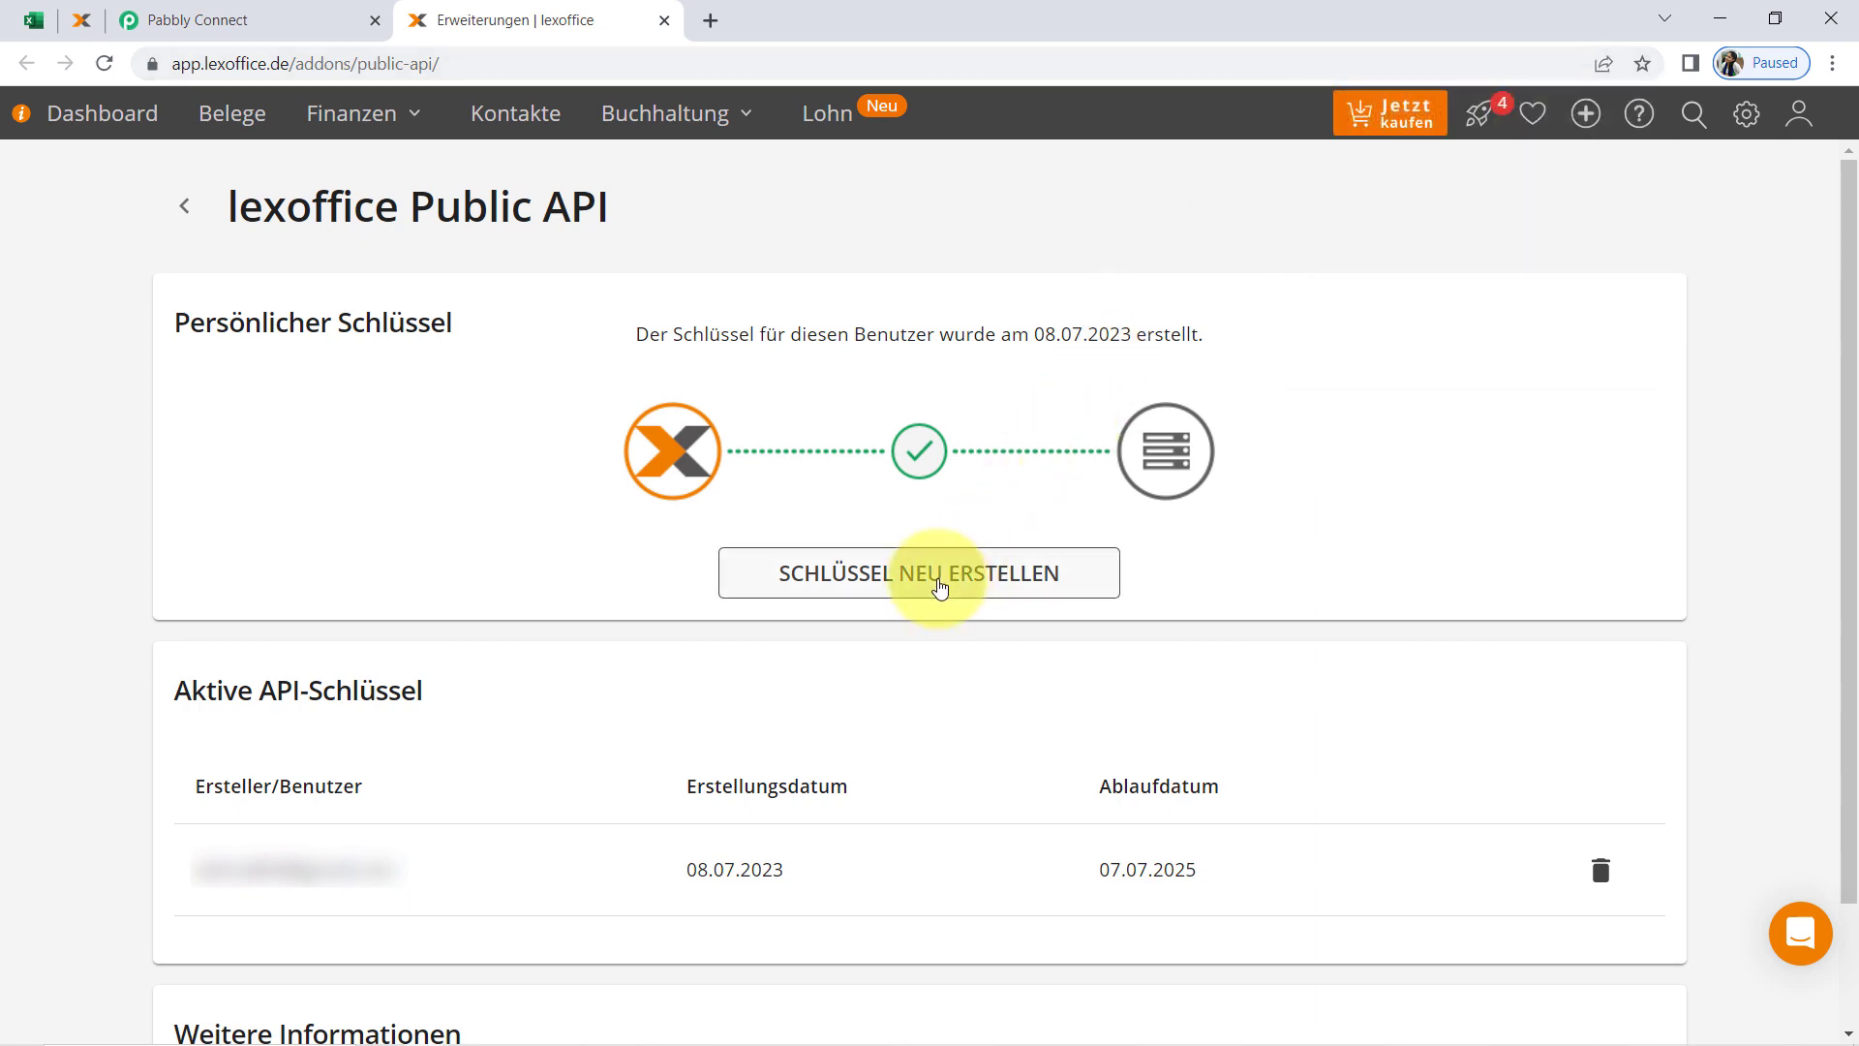
Replace the existing lexoffice Public API key with a new one and copy the new key to the clipboard
{"action": "left_click", "coordinate": [939, 581]}
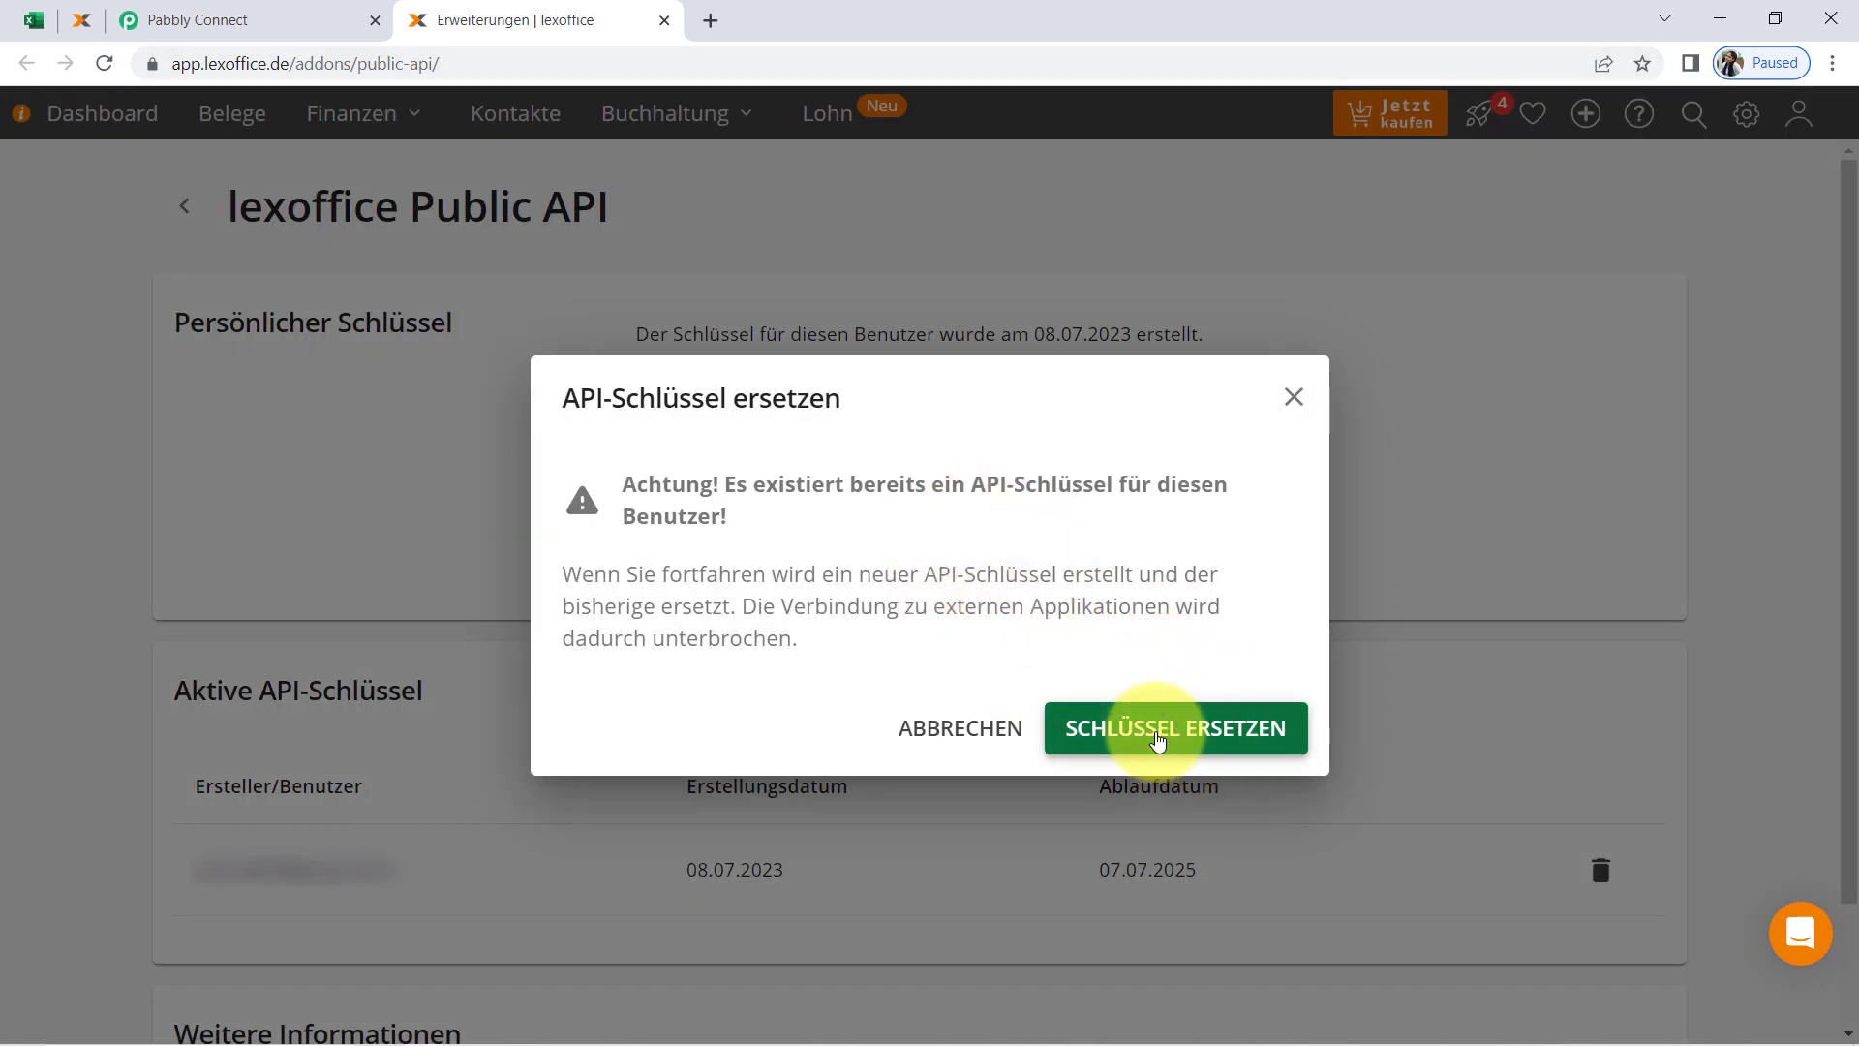
{"action": "left_click", "coordinate": [1158, 741]}
{"action": "triple_click", "coordinate": [924, 636]}
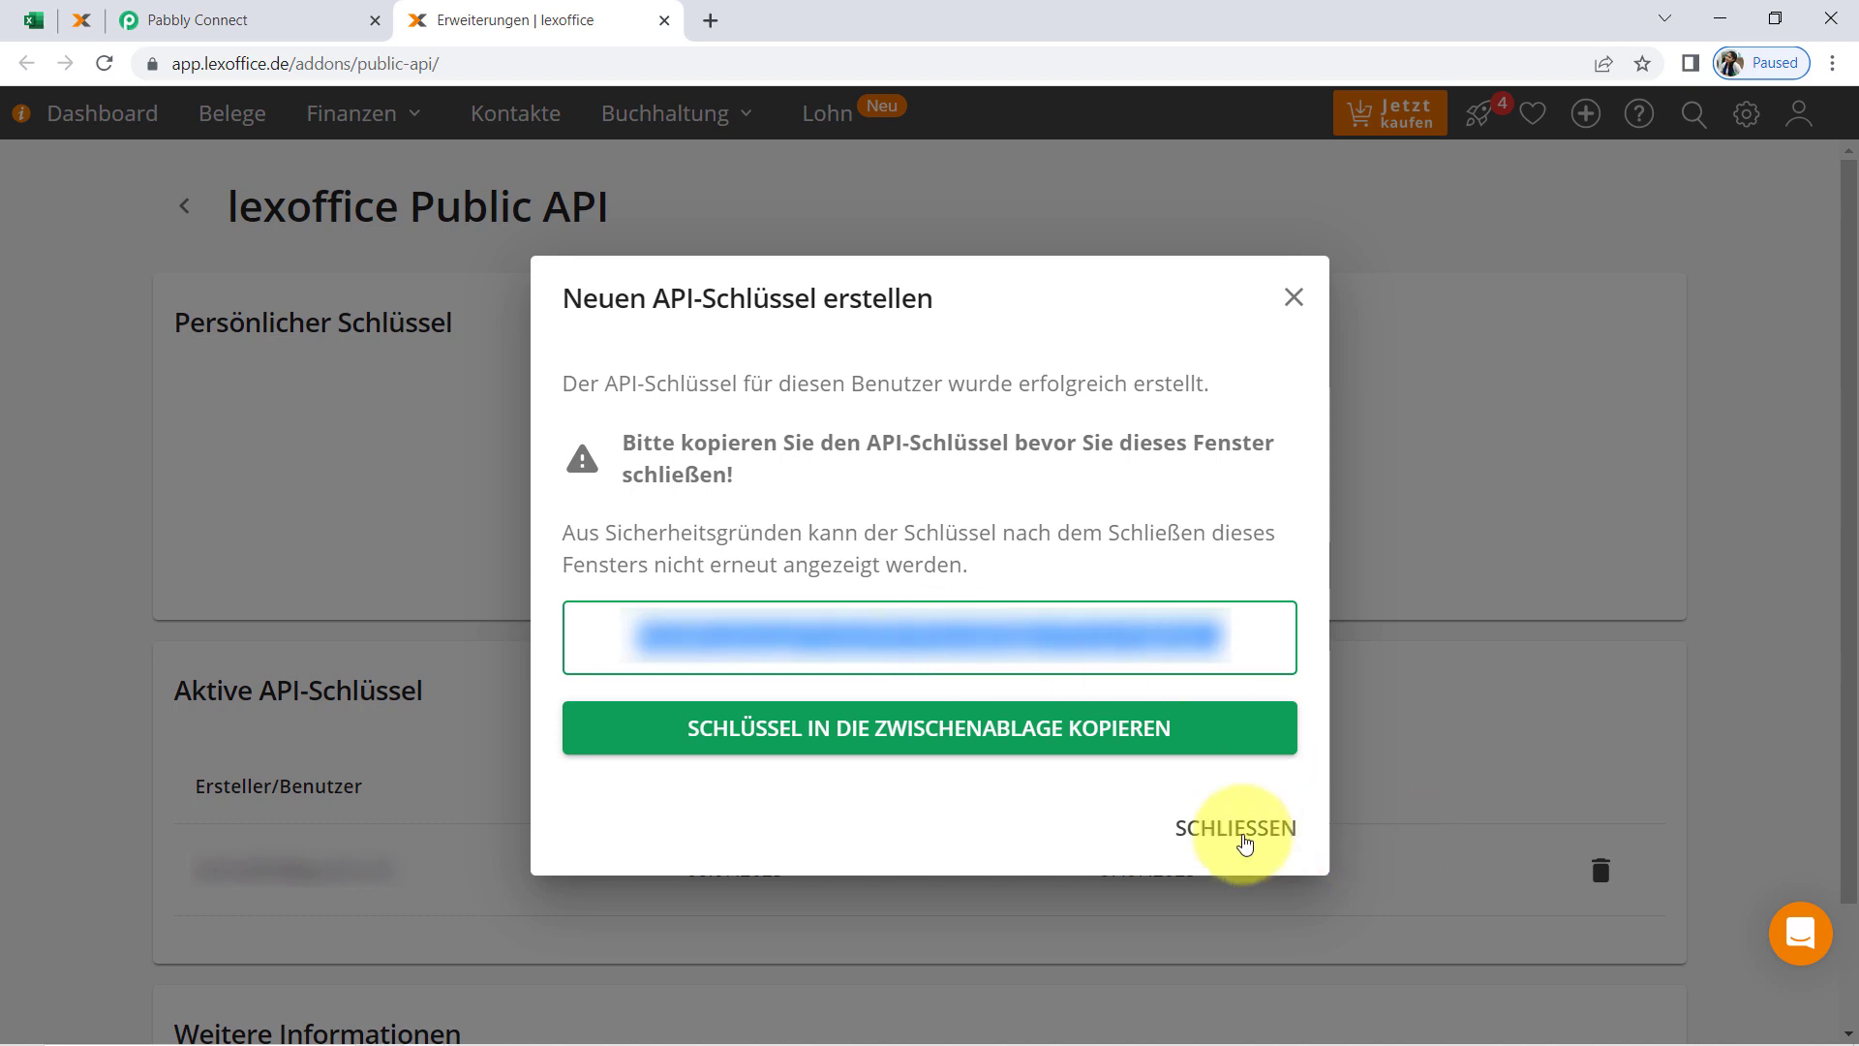
{"action": "left_click", "coordinate": [1092, 736]}
{"action": "left_click", "coordinate": [1224, 849]}
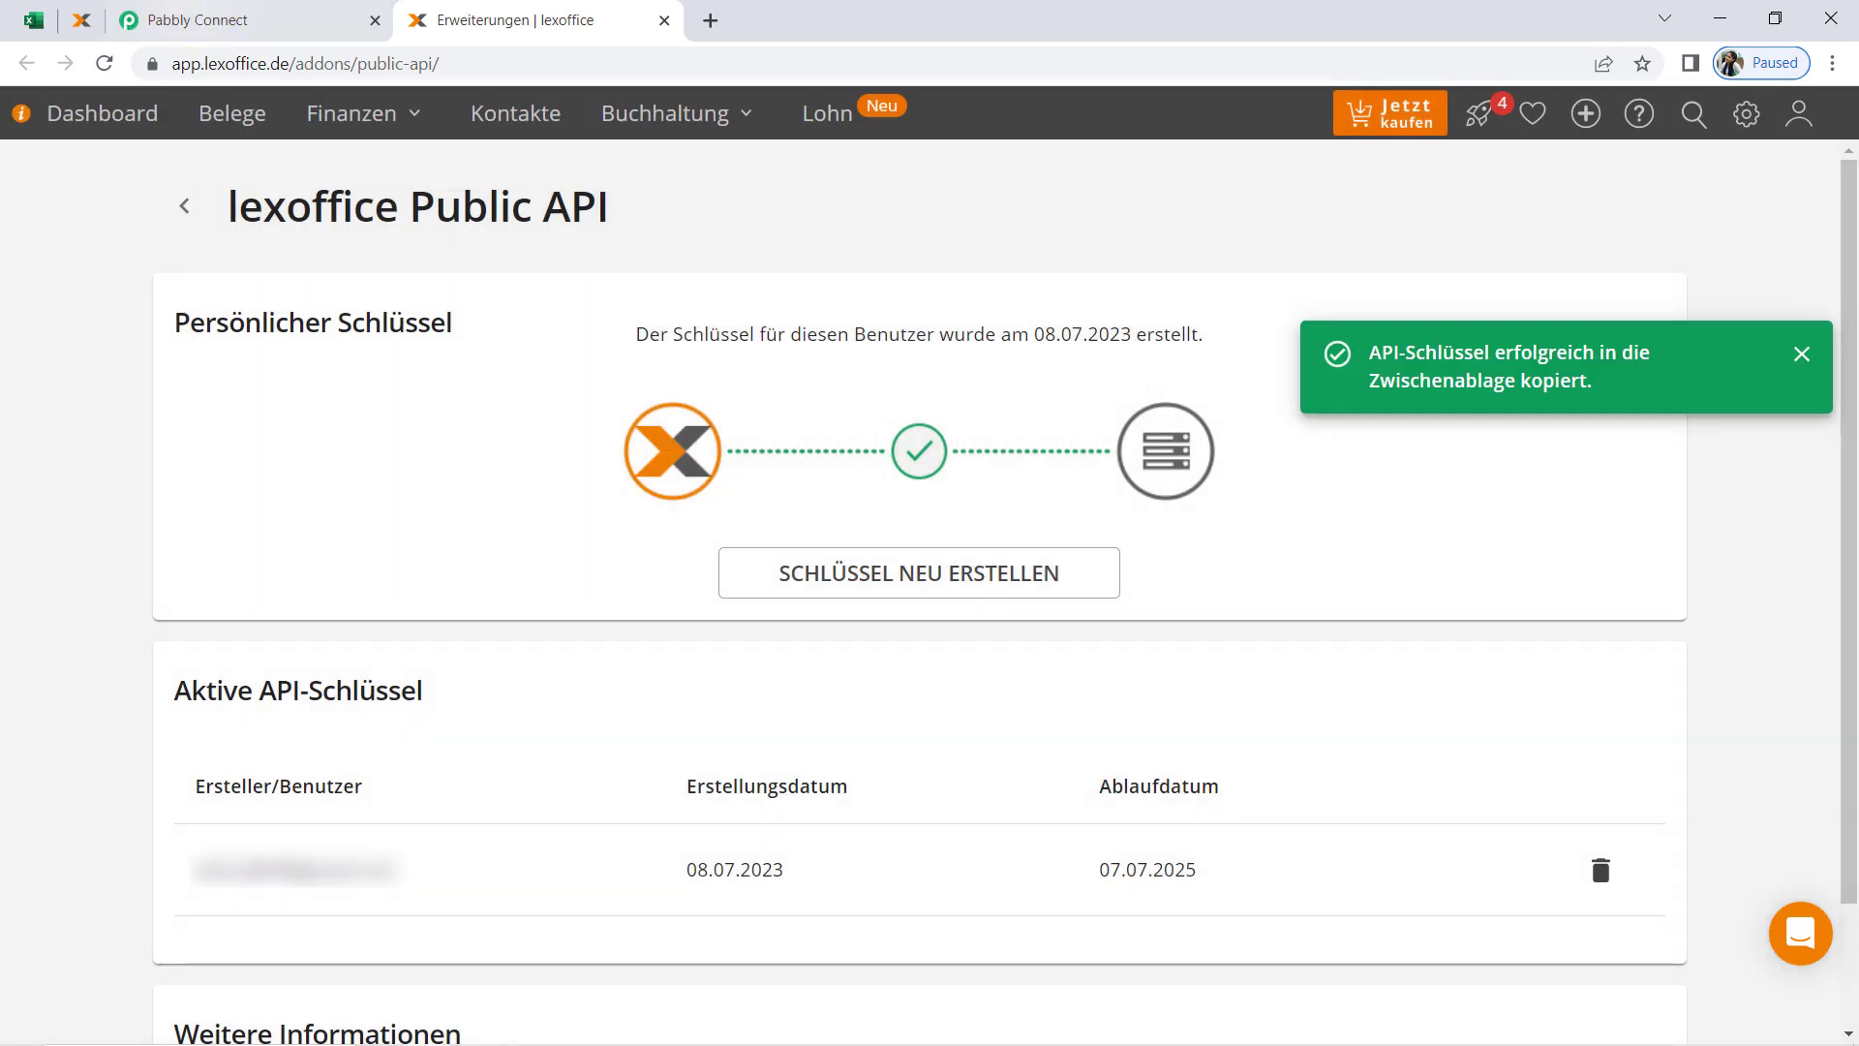
Return to Pabbly Connect, paste the API key into the new lexoffice connection's bearer token field, and save the connection
{"action": "left_click", "coordinate": [198, 20]}
{"action": "left_click", "coordinate": [910, 615]}
{"action": "key", "text": "ctrl+v"}
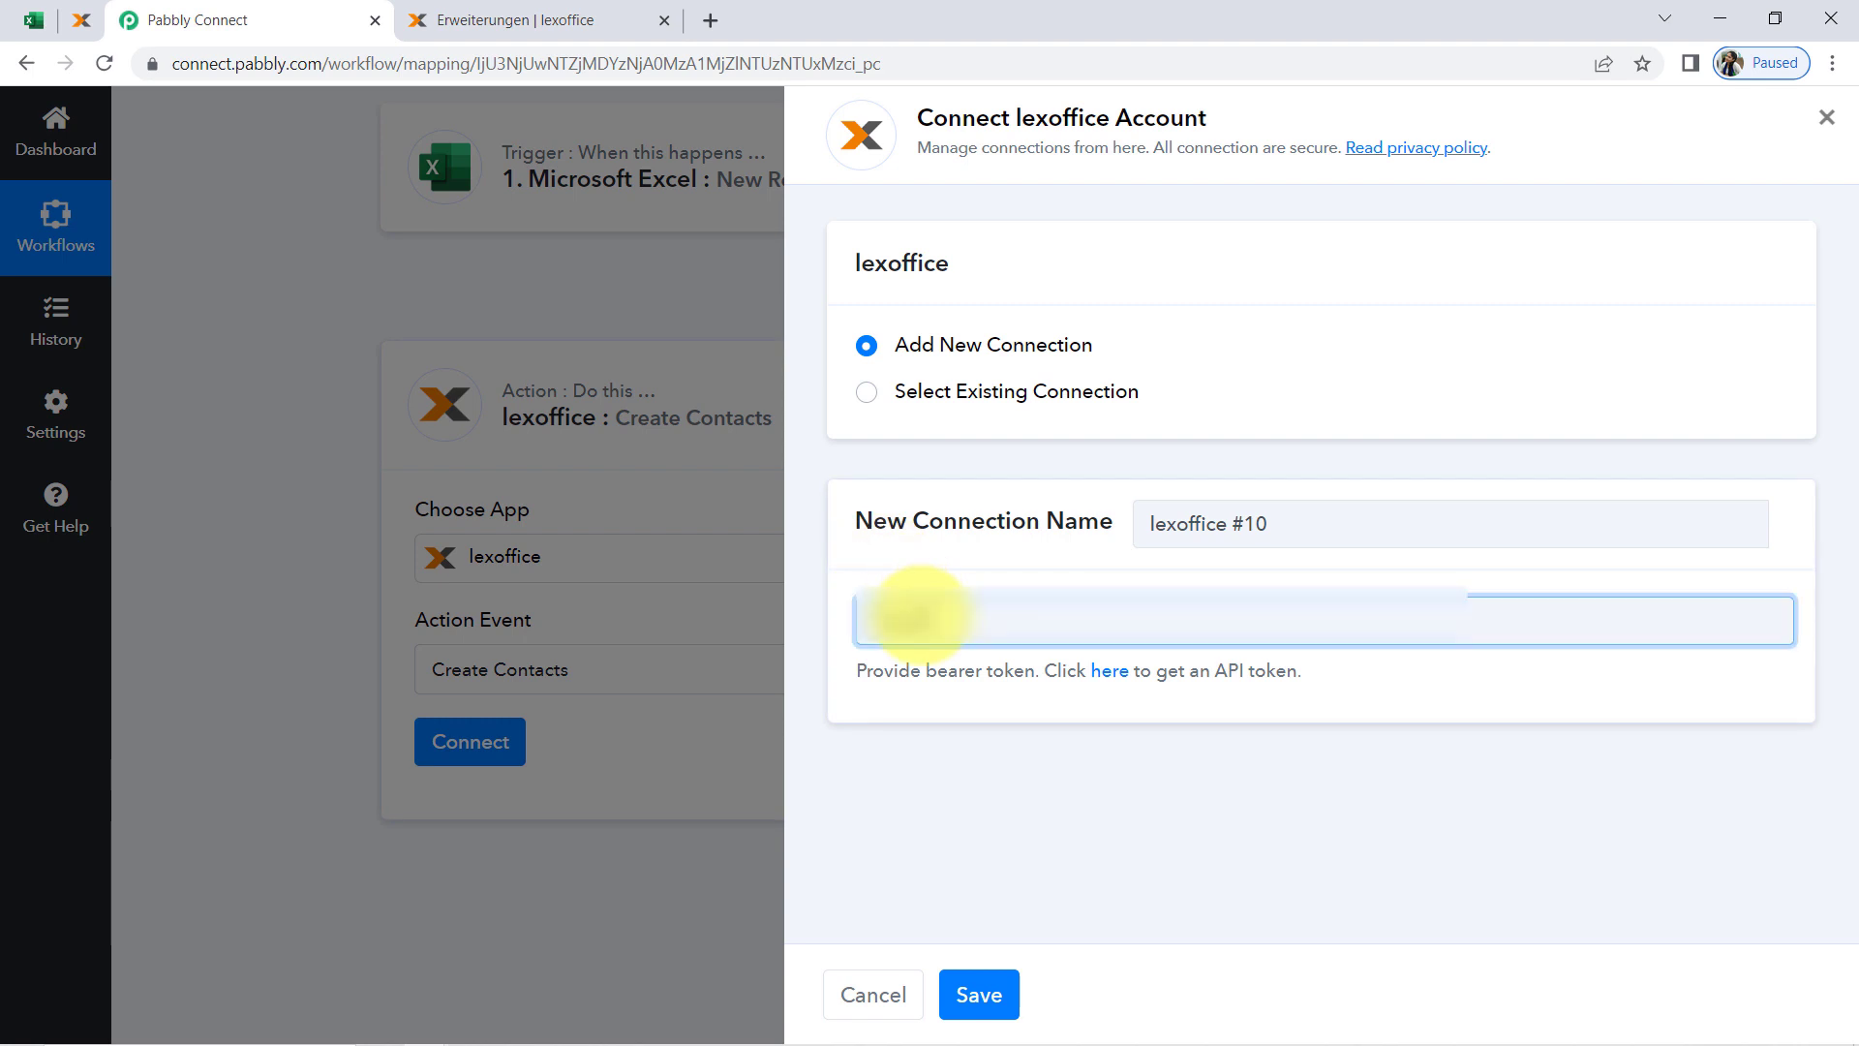
{"action": "left_click", "coordinate": [979, 995]}
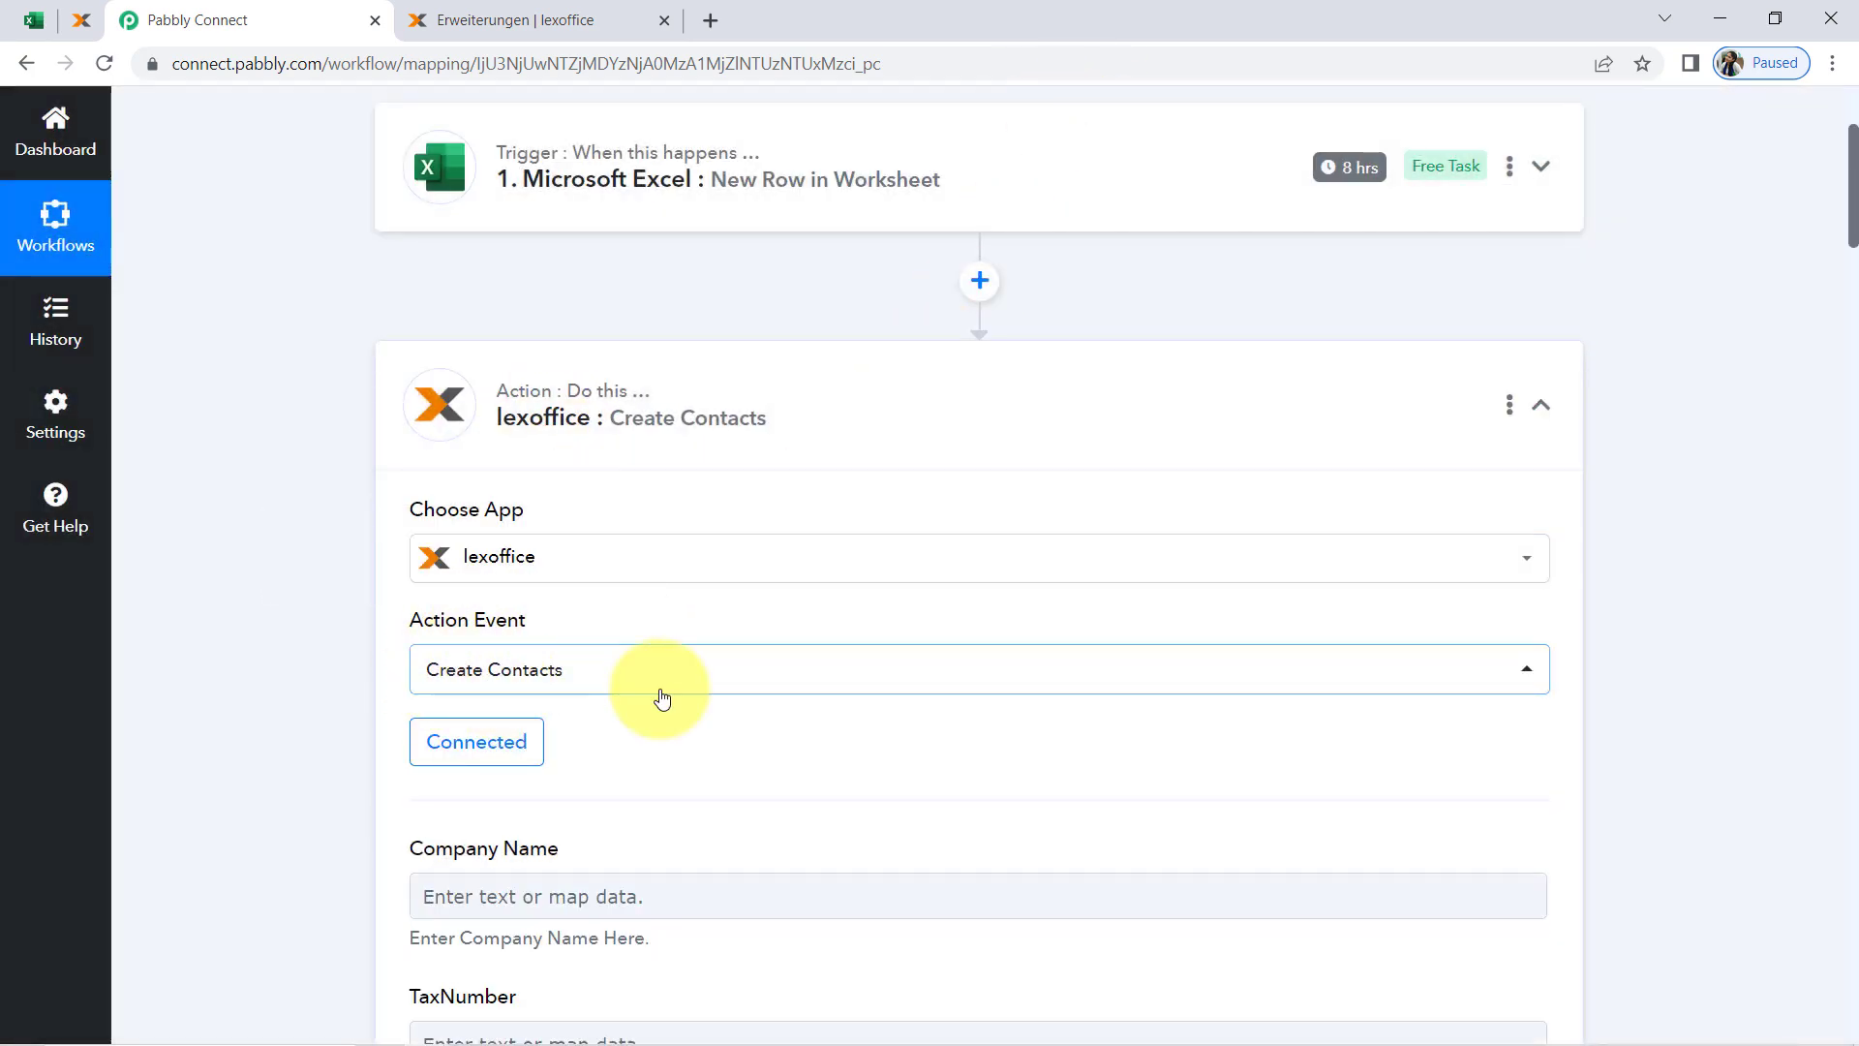
Examine the Create Contacts fields, comparing those for contact type Company with those for contact type Person
{"action": "left_click_drag", "start_coordinate": [1853, 239], "coordinate": [1841, 475]}
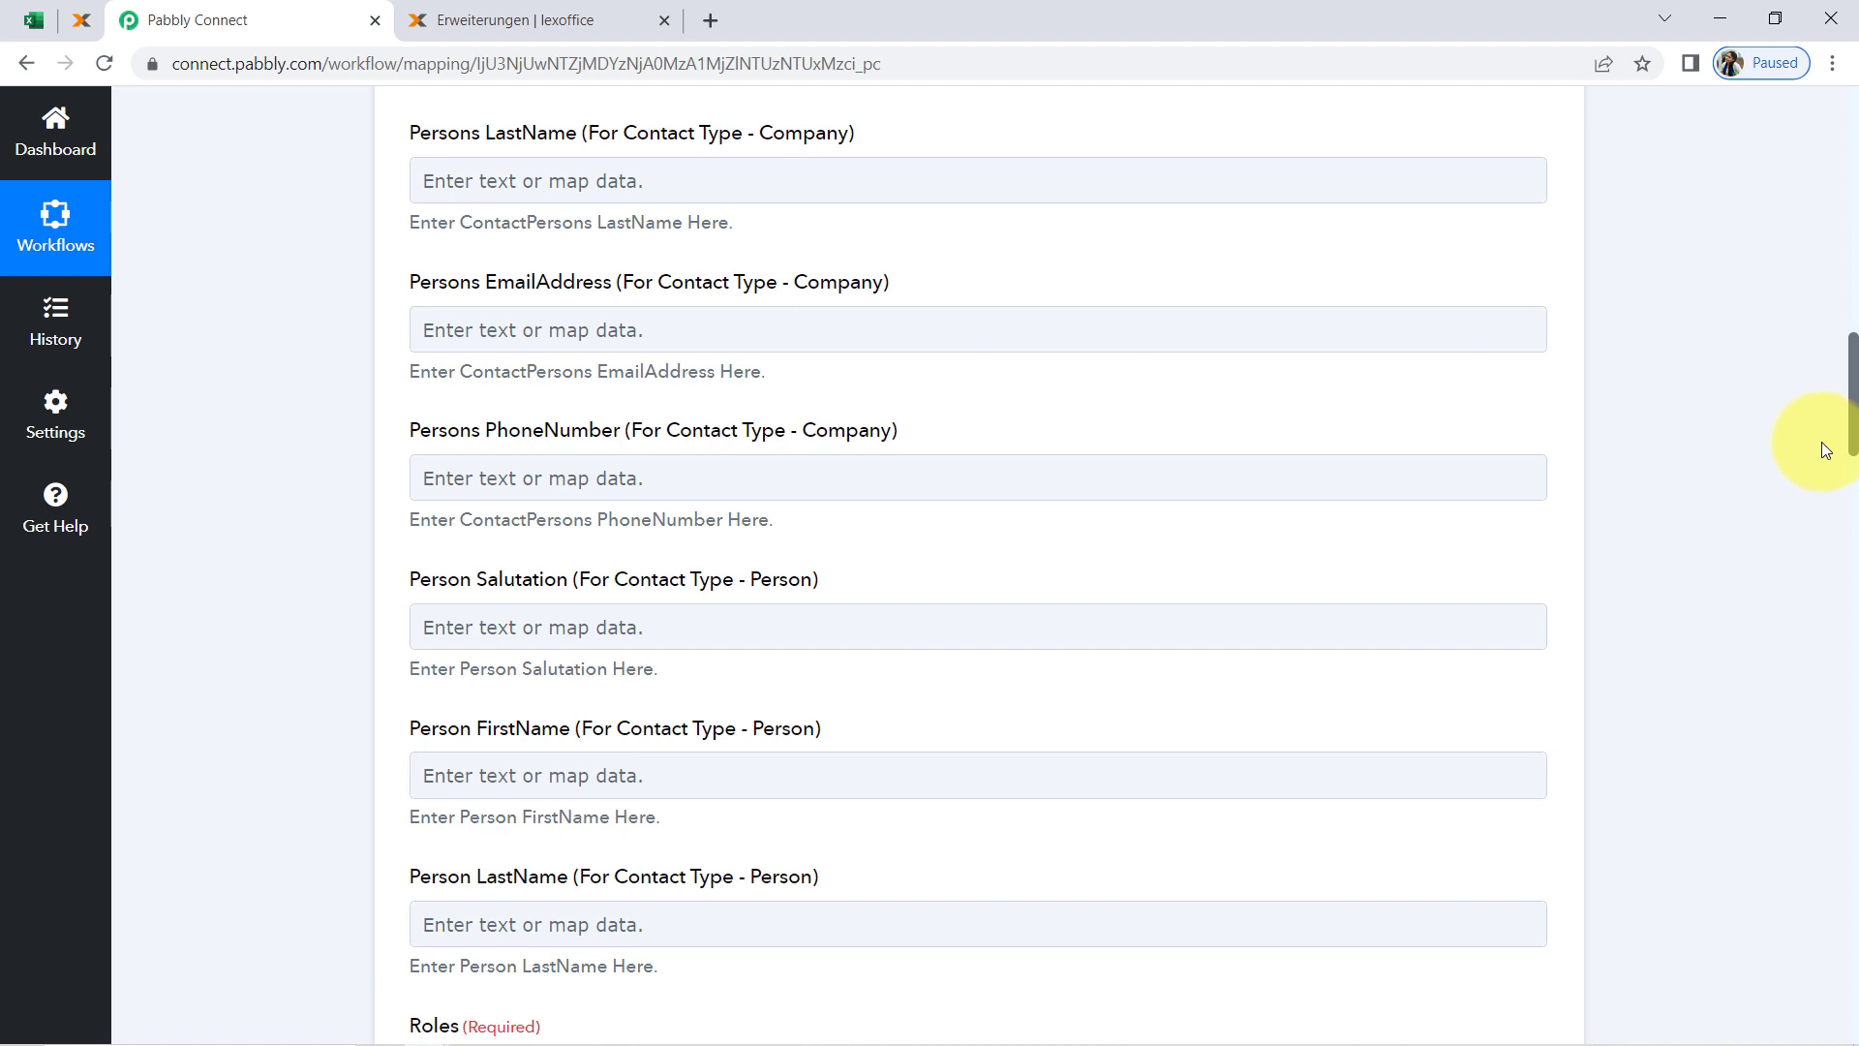
{"action": "left_click_drag", "start_coordinate": [670, 282], "coordinate": [786, 284]}
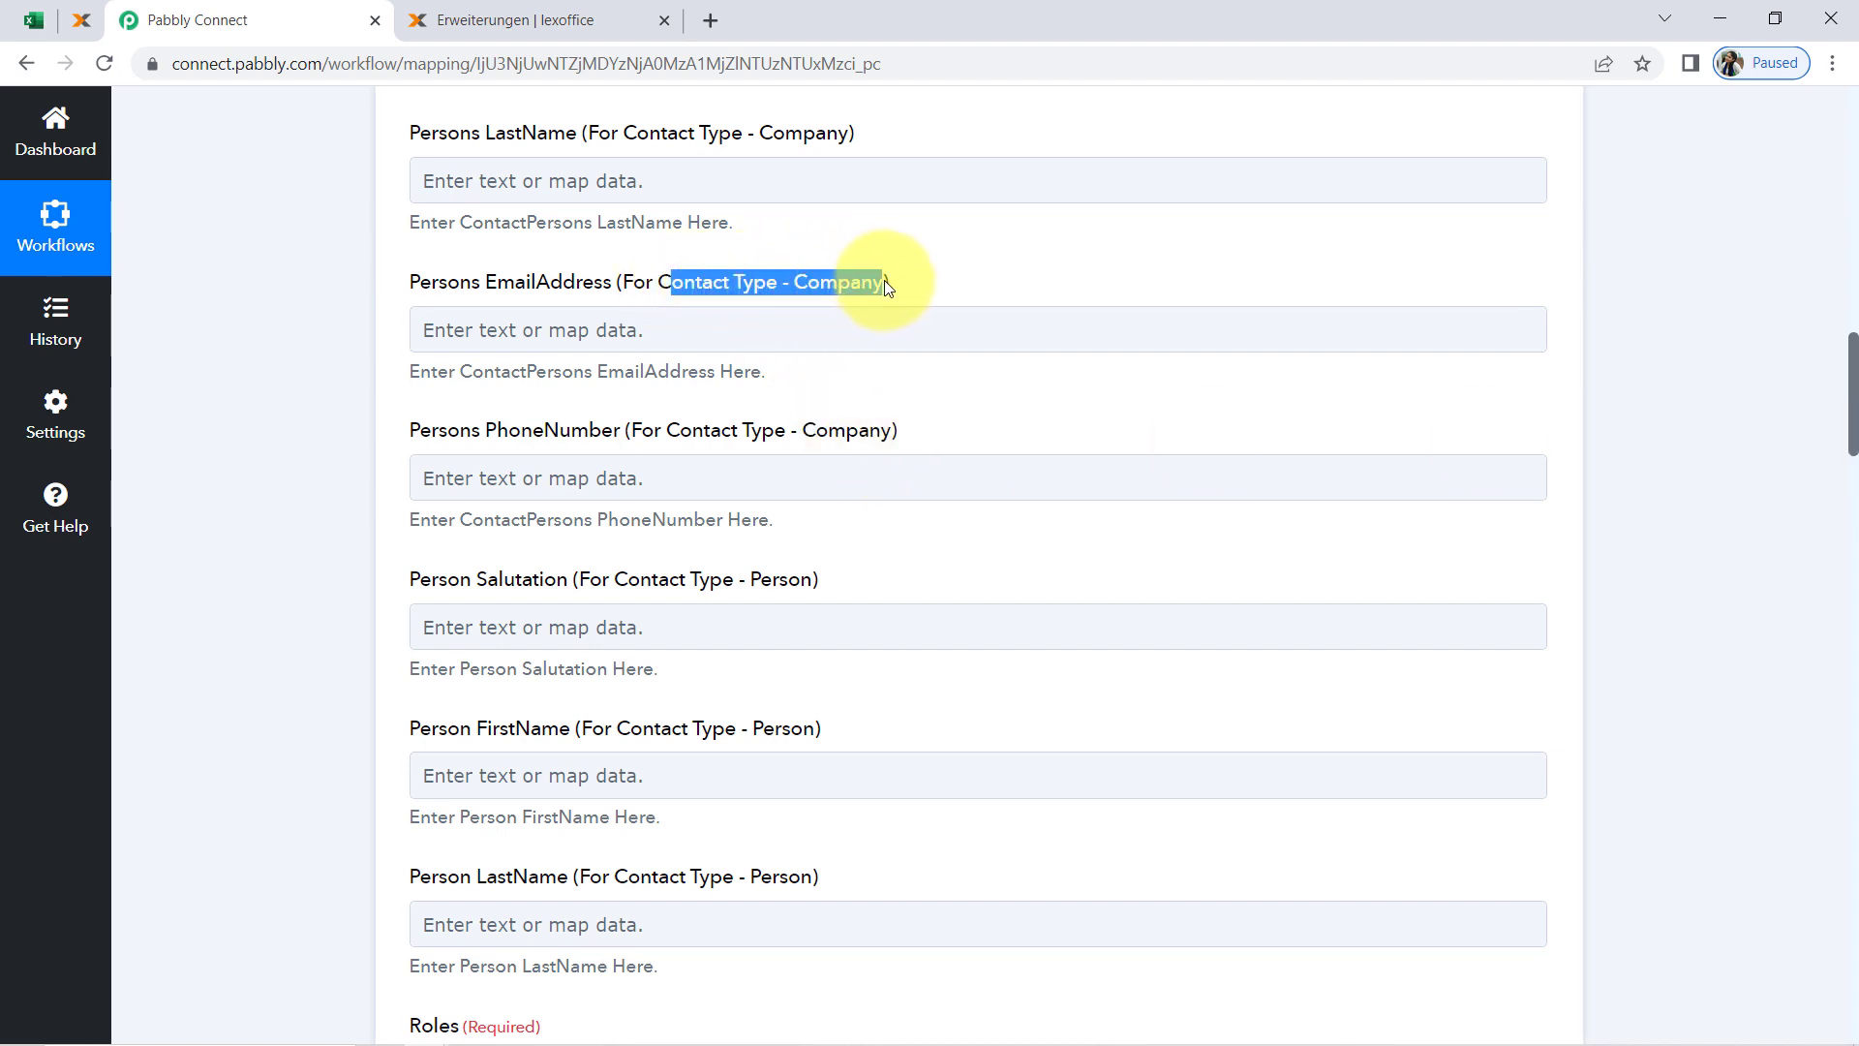
{"action": "left_click_drag", "start_coordinate": [669, 579], "coordinate": [717, 580]}
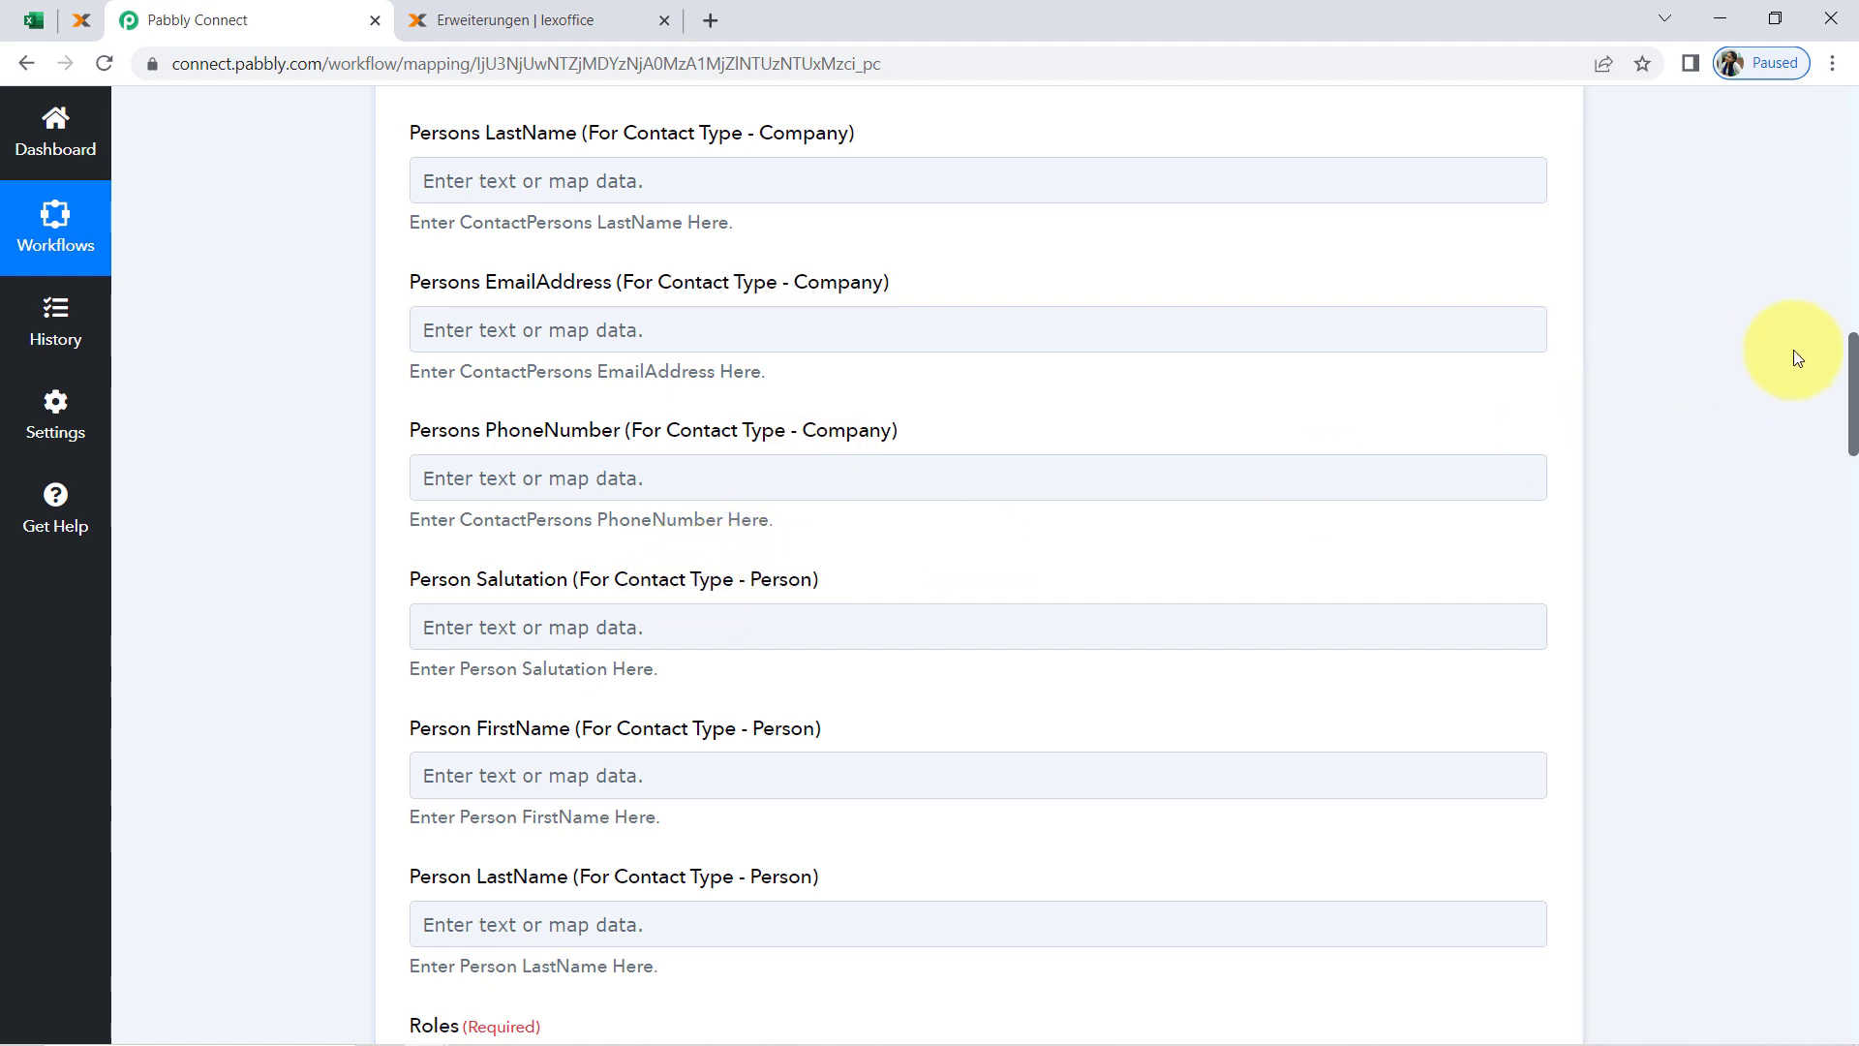
{"action": "left_click_drag", "start_coordinate": [1849, 380], "coordinate": [1775, 395]}
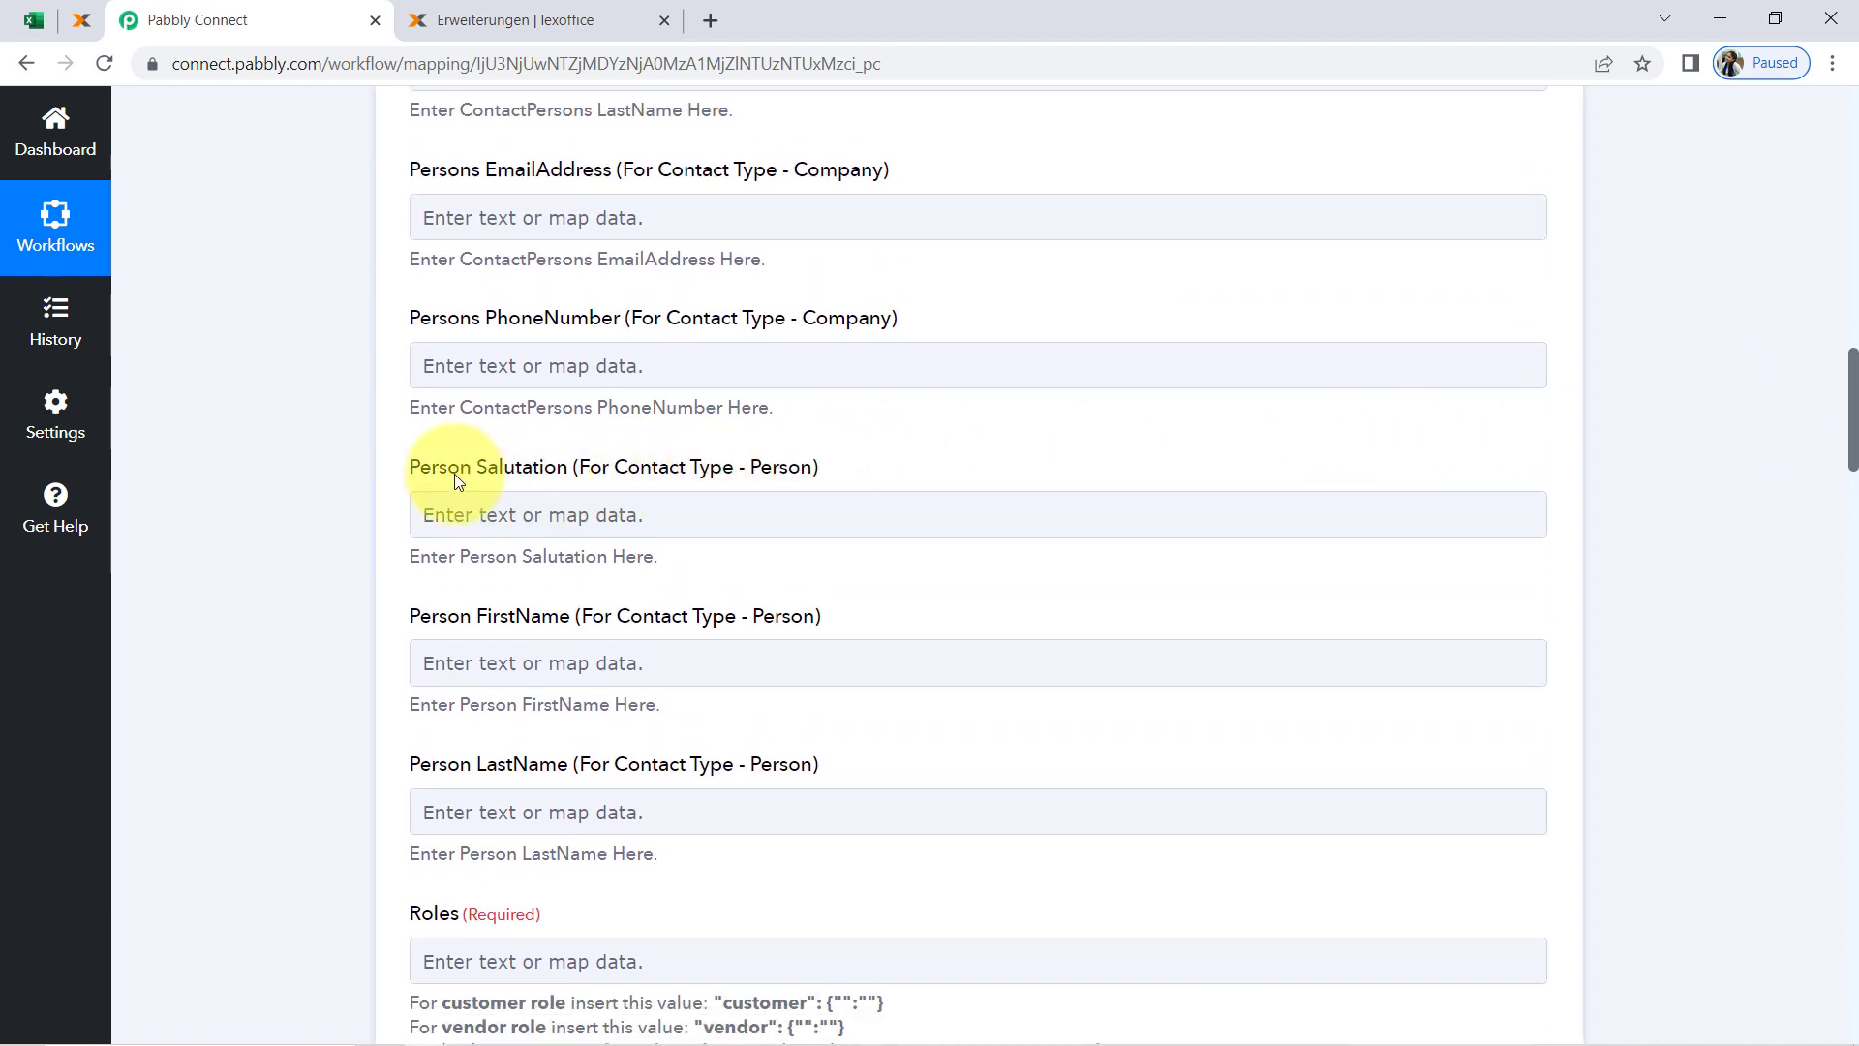
{"action": "left_click_drag", "start_coordinate": [460, 469], "coordinate": [552, 496]}
{"action": "left_click_drag", "start_coordinate": [1851, 453], "coordinate": [1830, 495]}
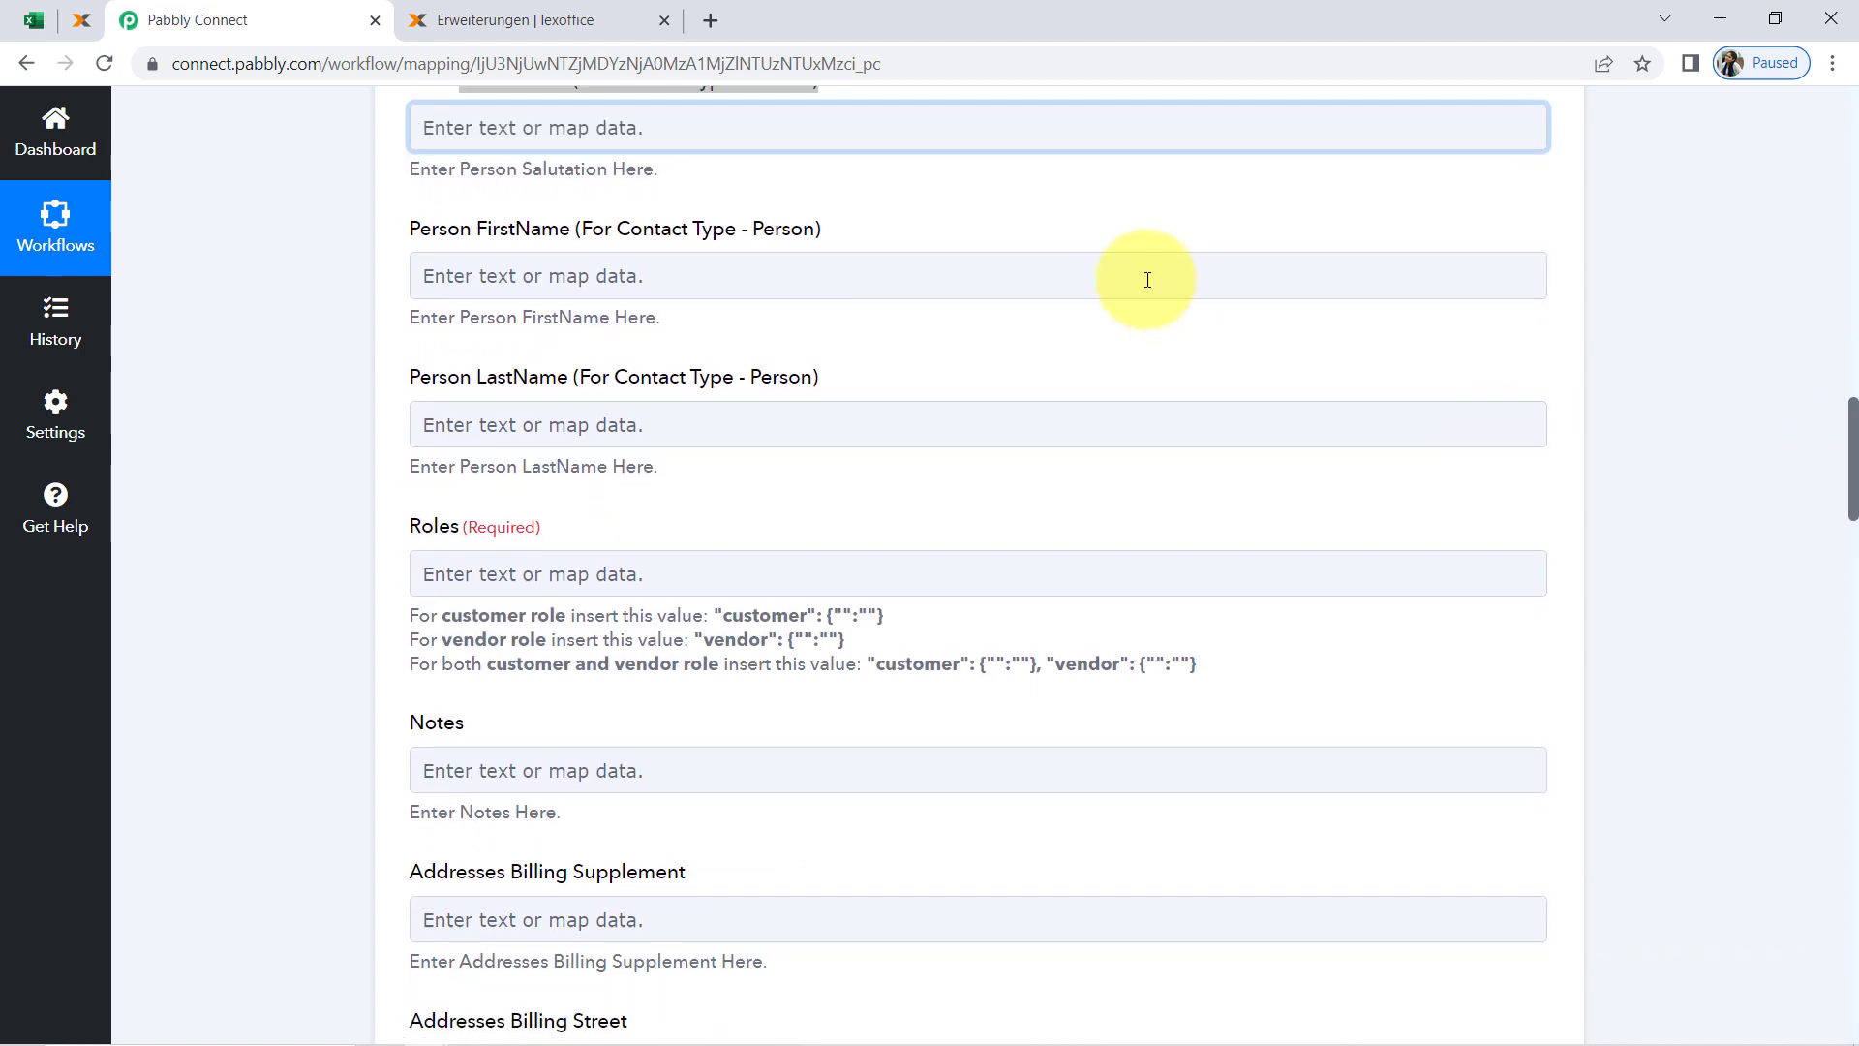
{"action": "left_click", "coordinate": [553, 222]}
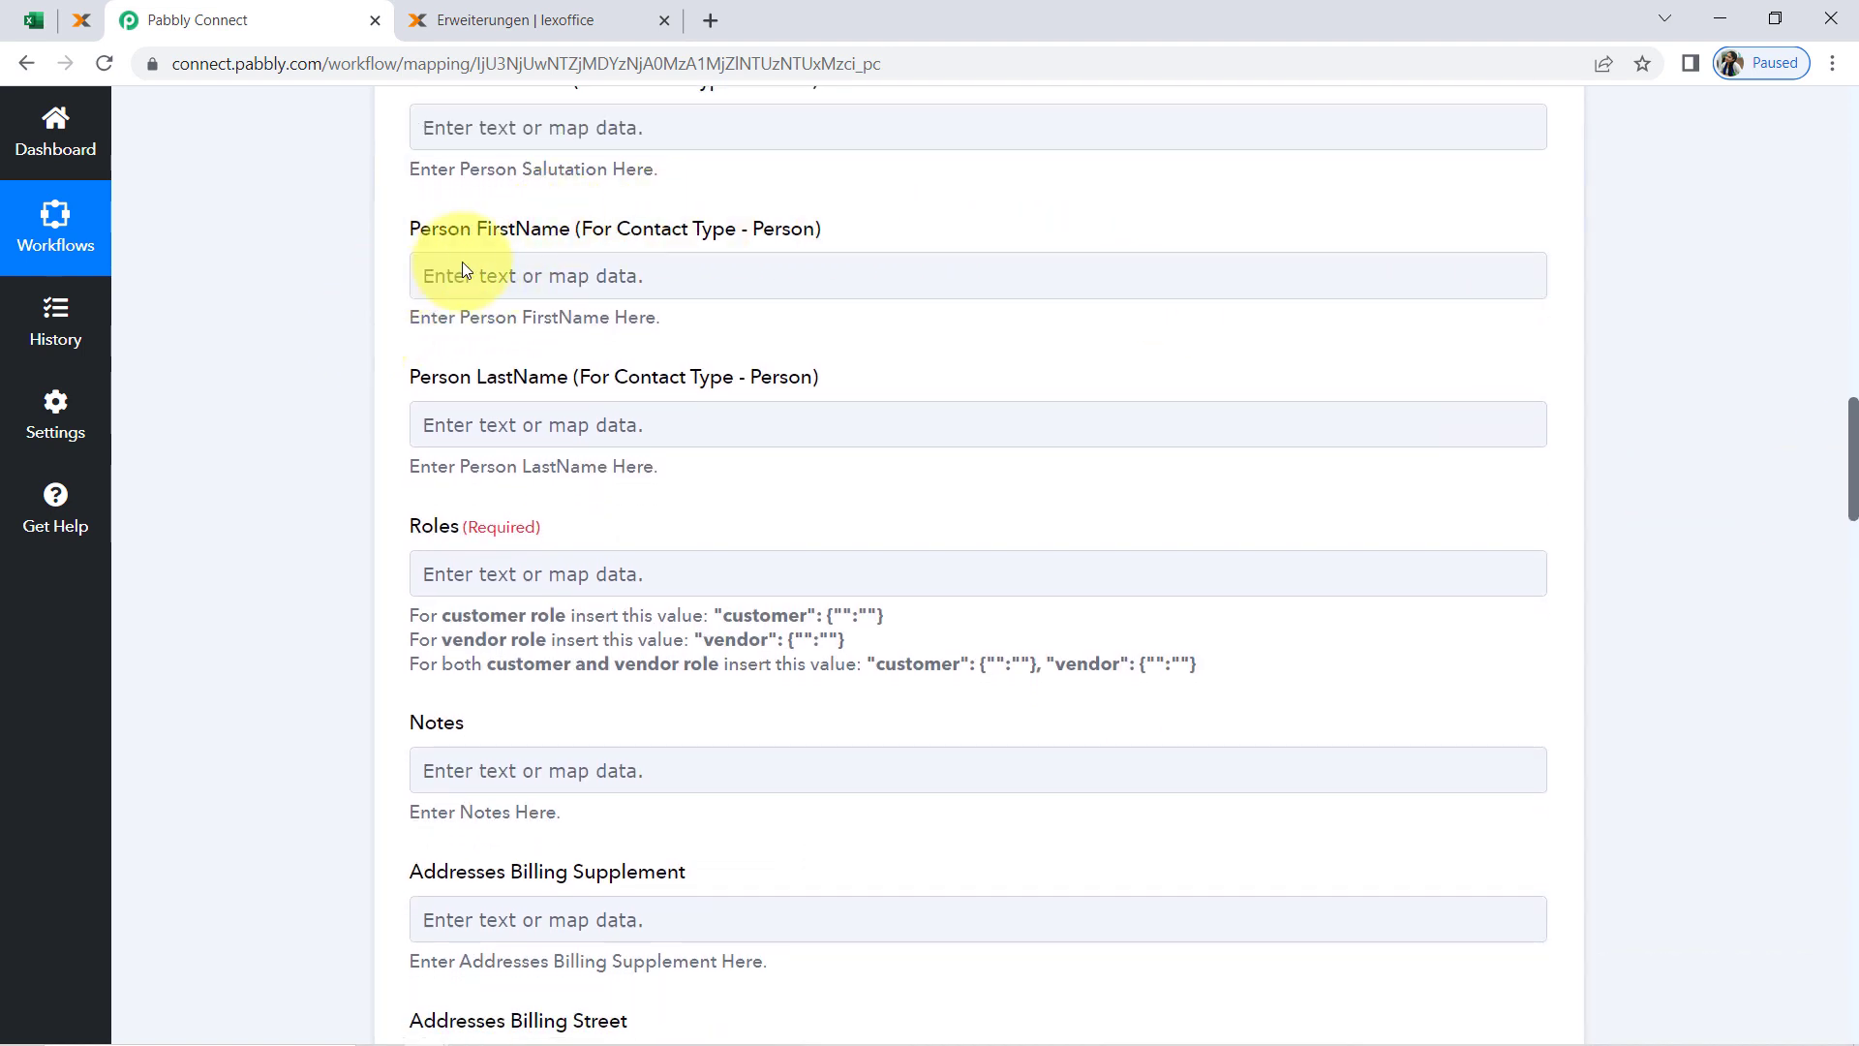
Expand the Microsoft Excel trigger and check the row data in its received response
{"action": "left_click_drag", "start_coordinate": [1854, 487], "coordinate": [1824, 136]}
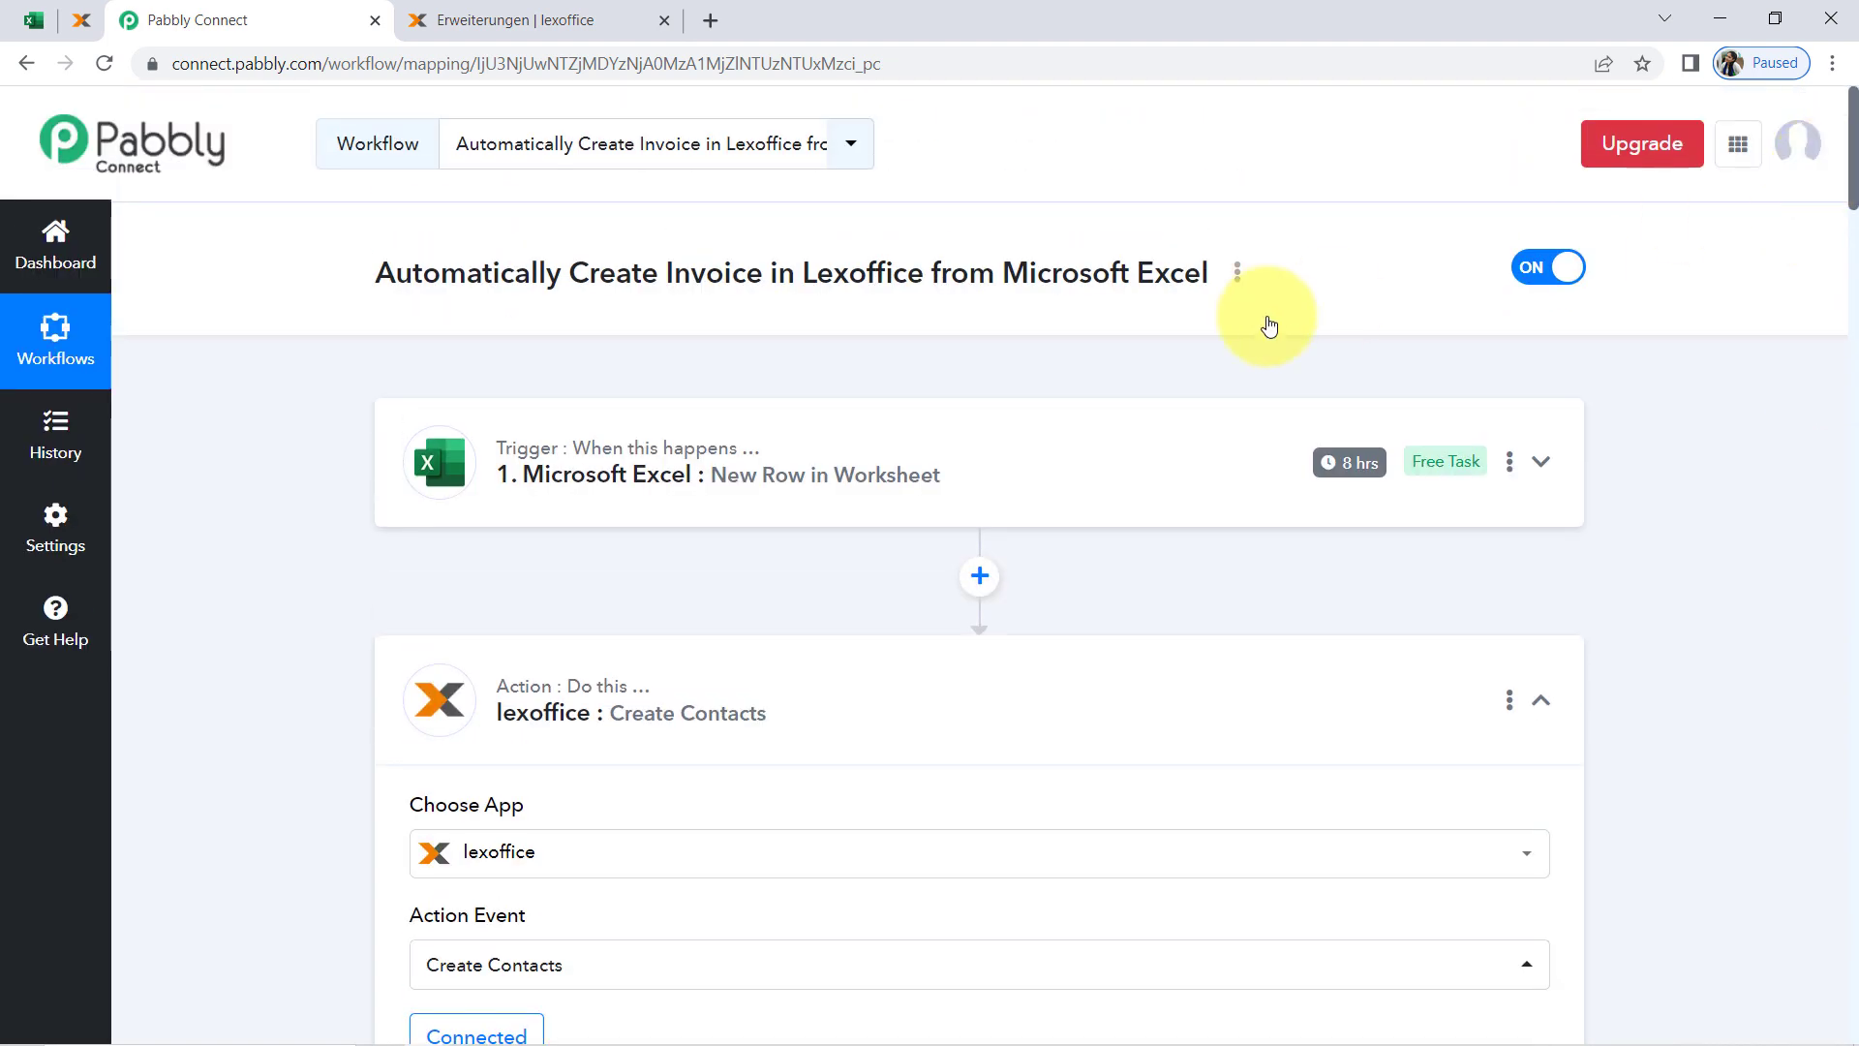
{"action": "left_click", "coordinate": [776, 456]}
{"action": "scroll", "coordinate": [1693, 732], "scroll_direction": "down", "scroll_amount": 5}
{"action": "scroll", "coordinate": [1692, 732], "scroll_direction": "down", "scroll_amount": 3}
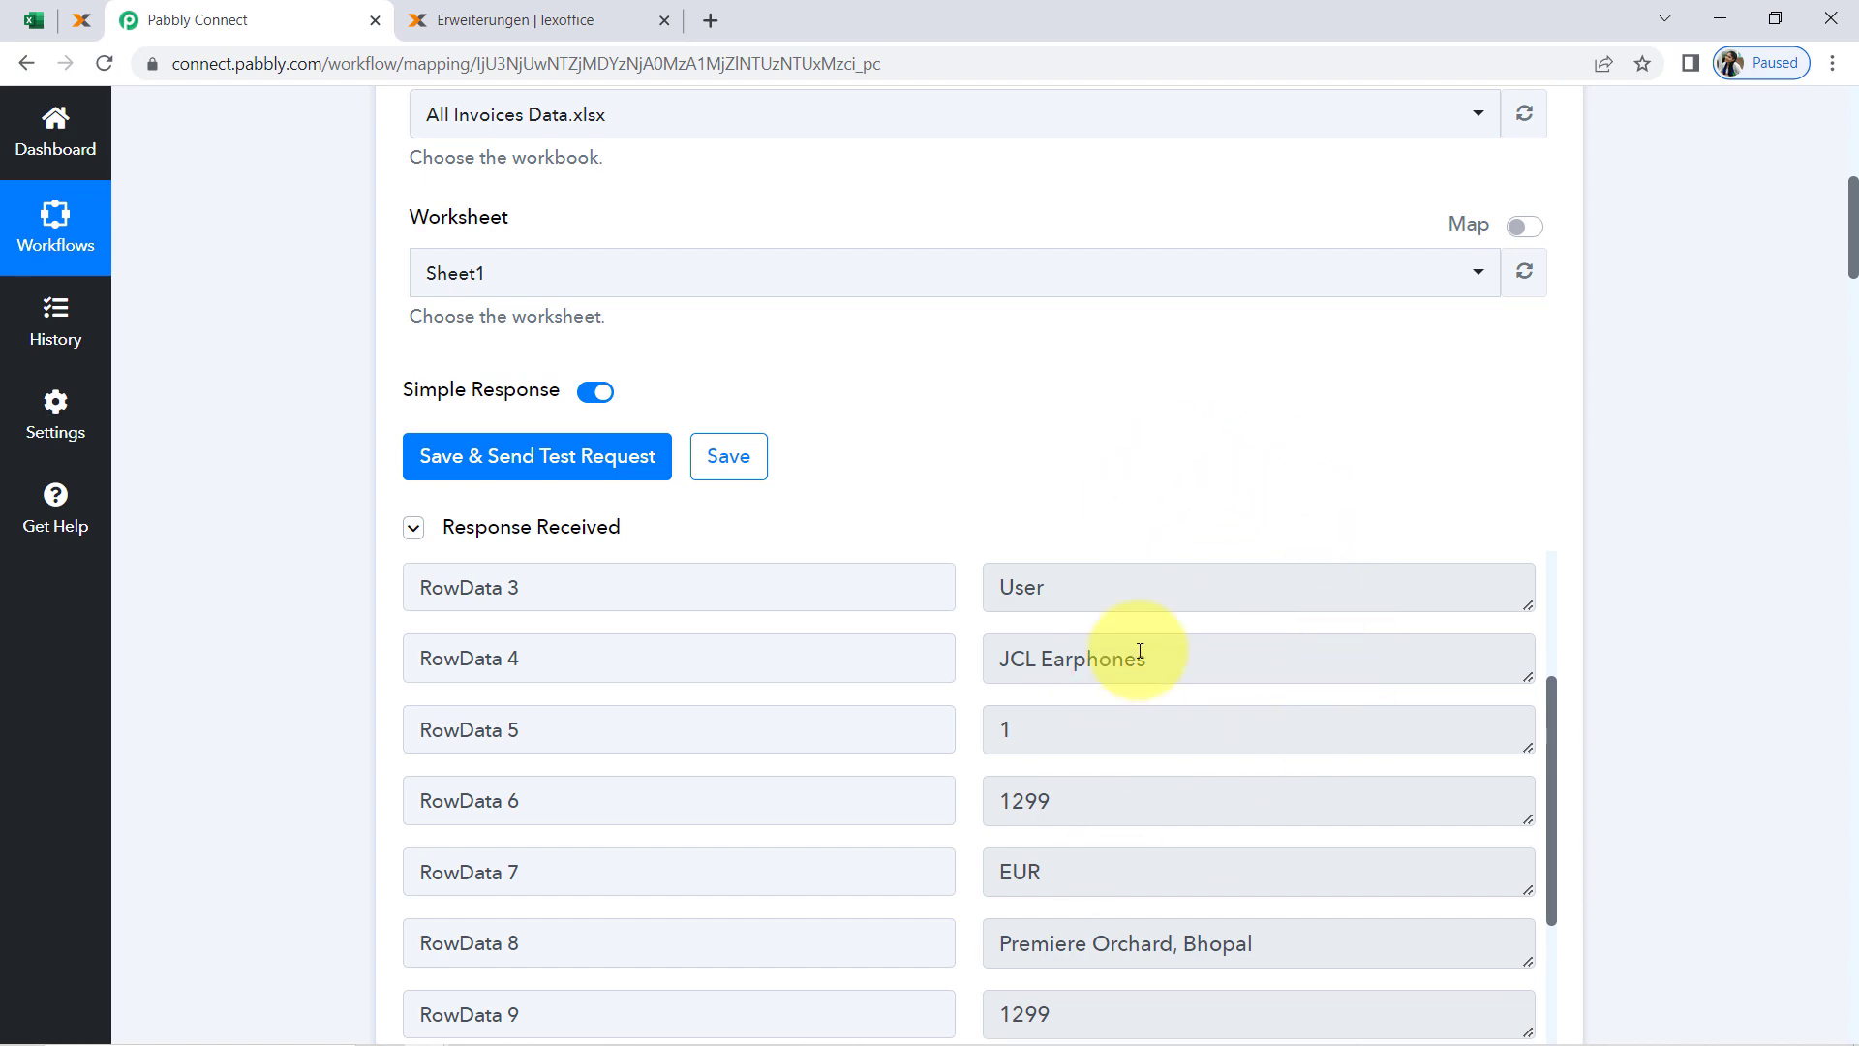
Map the lexoffice Person FirstName field to RowData 2 from the Microsoft Excel trigger
{"action": "left_click_drag", "start_coordinate": [1851, 221], "coordinate": [1816, 542]}
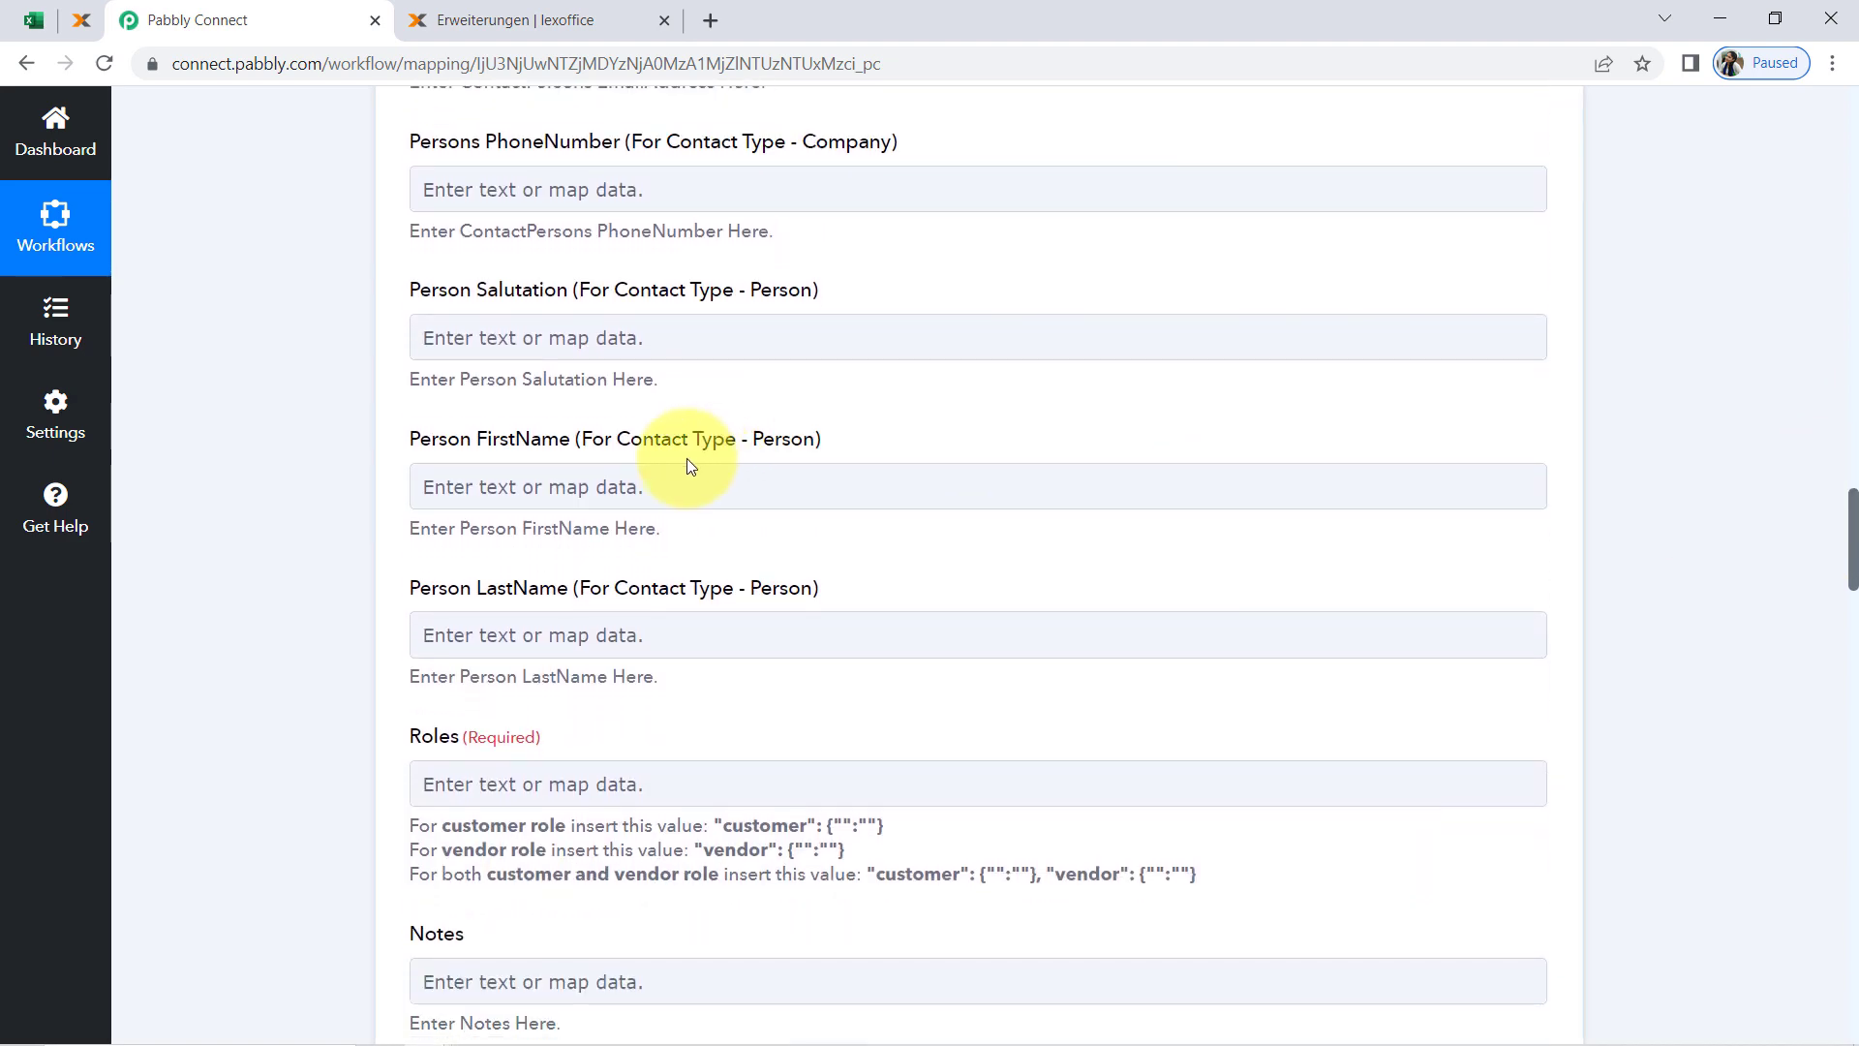
{"action": "left_click", "coordinate": [708, 483]}
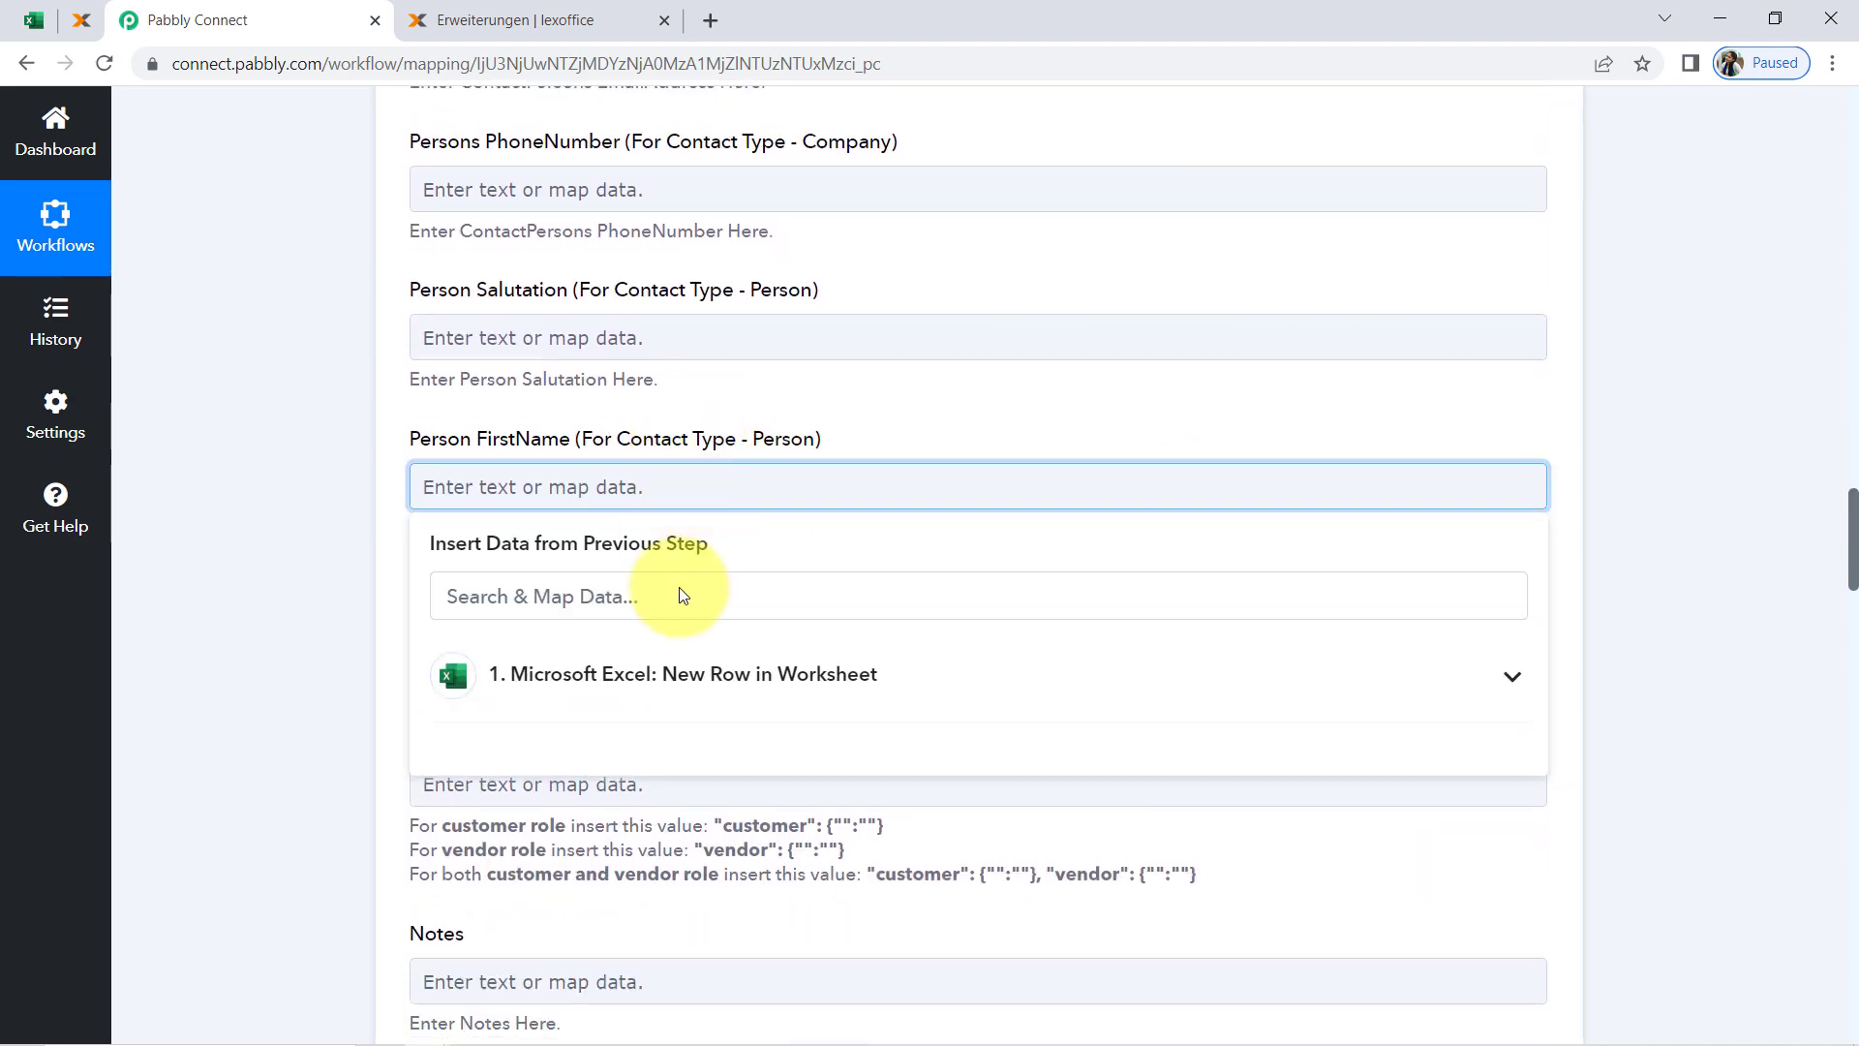
{"action": "left_click", "coordinate": [736, 692]}
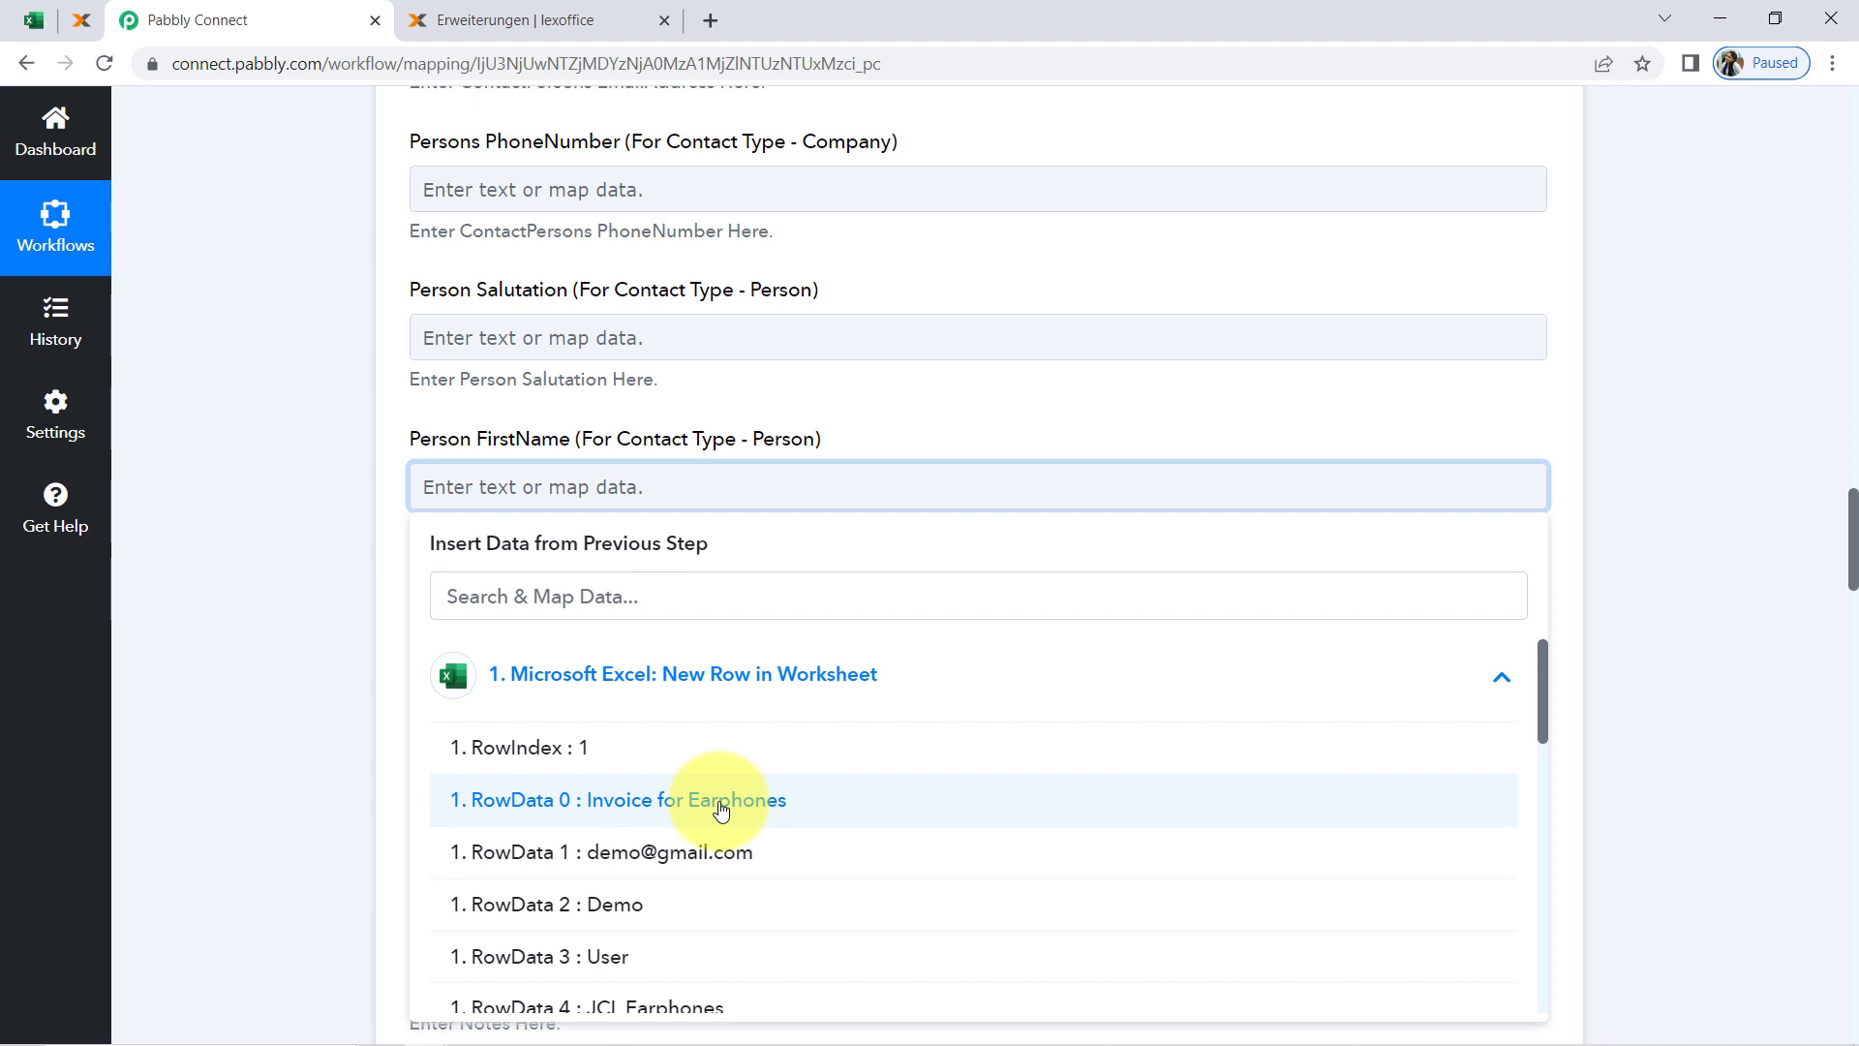
{"action": "left_click", "coordinate": [617, 903]}
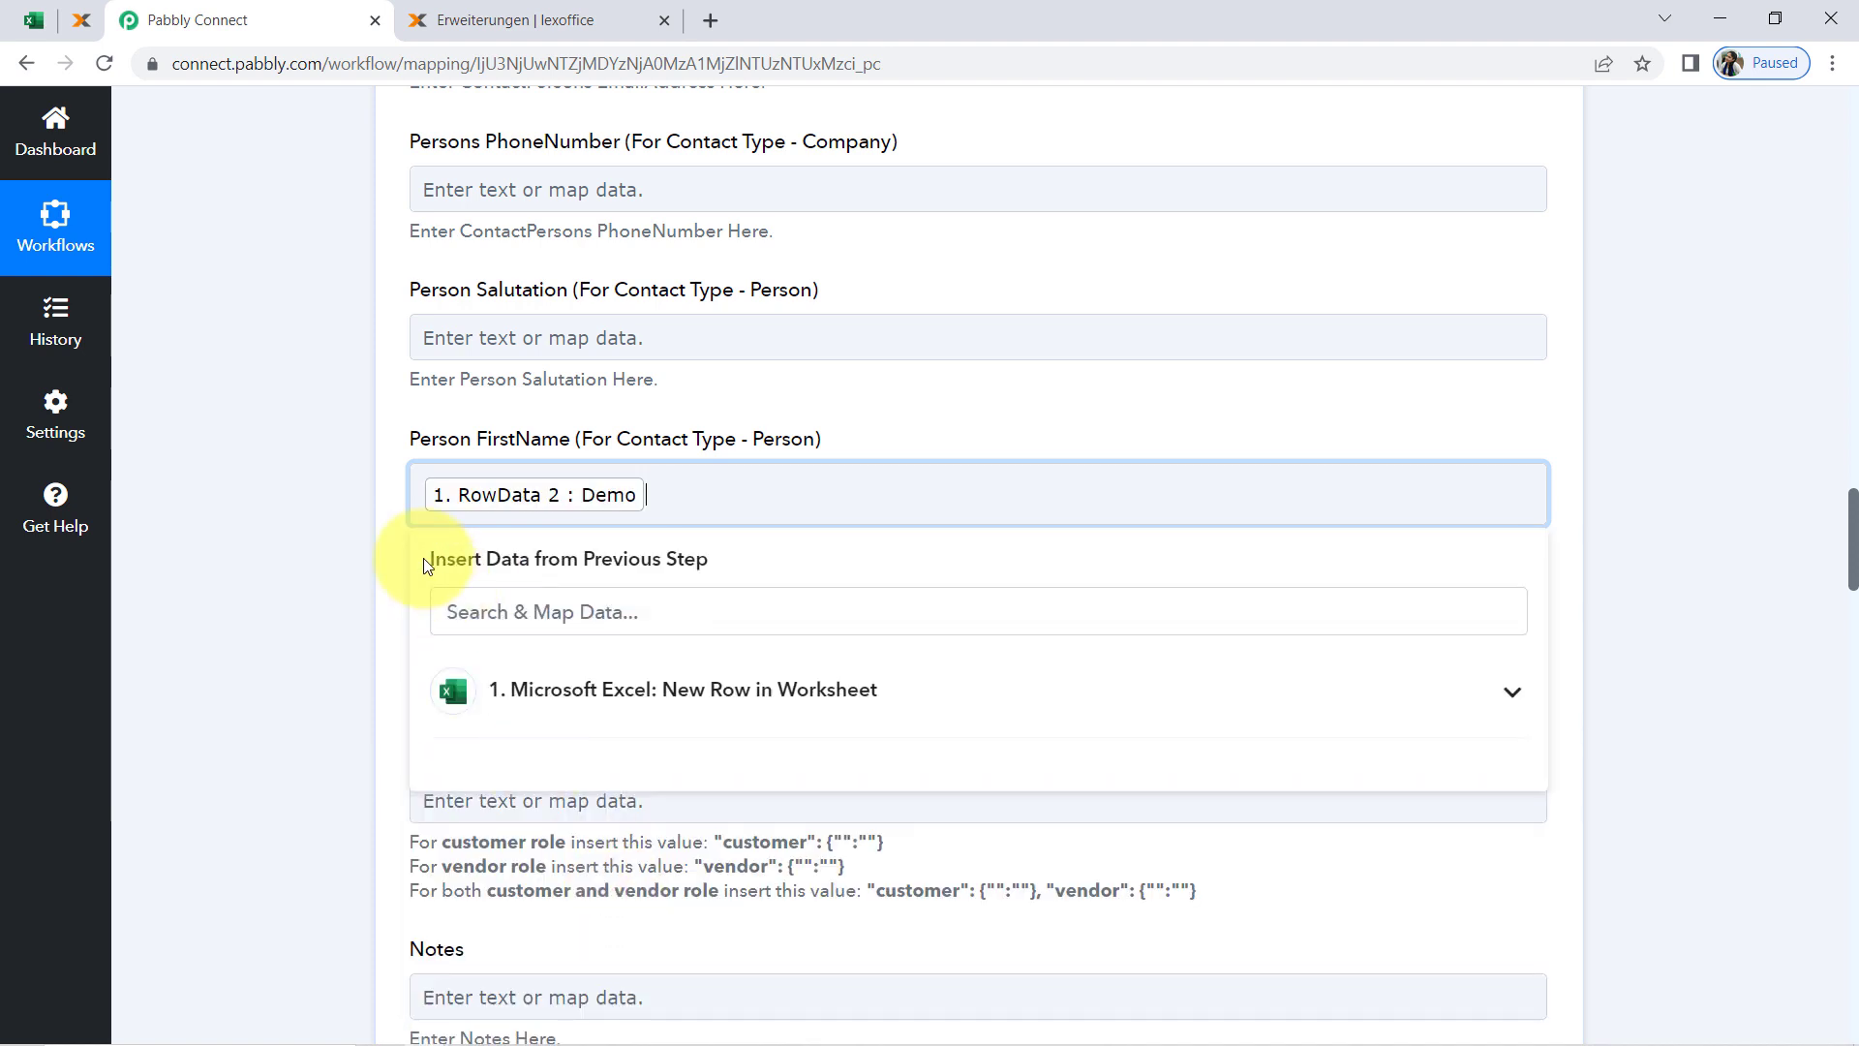
{"action": "left_click", "coordinate": [332, 507]}
Map the lexoffice Person LastName field to RowData 3 from the Microsoft Excel trigger
{"action": "left_click_drag", "start_coordinate": [1853, 499], "coordinate": [1853, 552]}
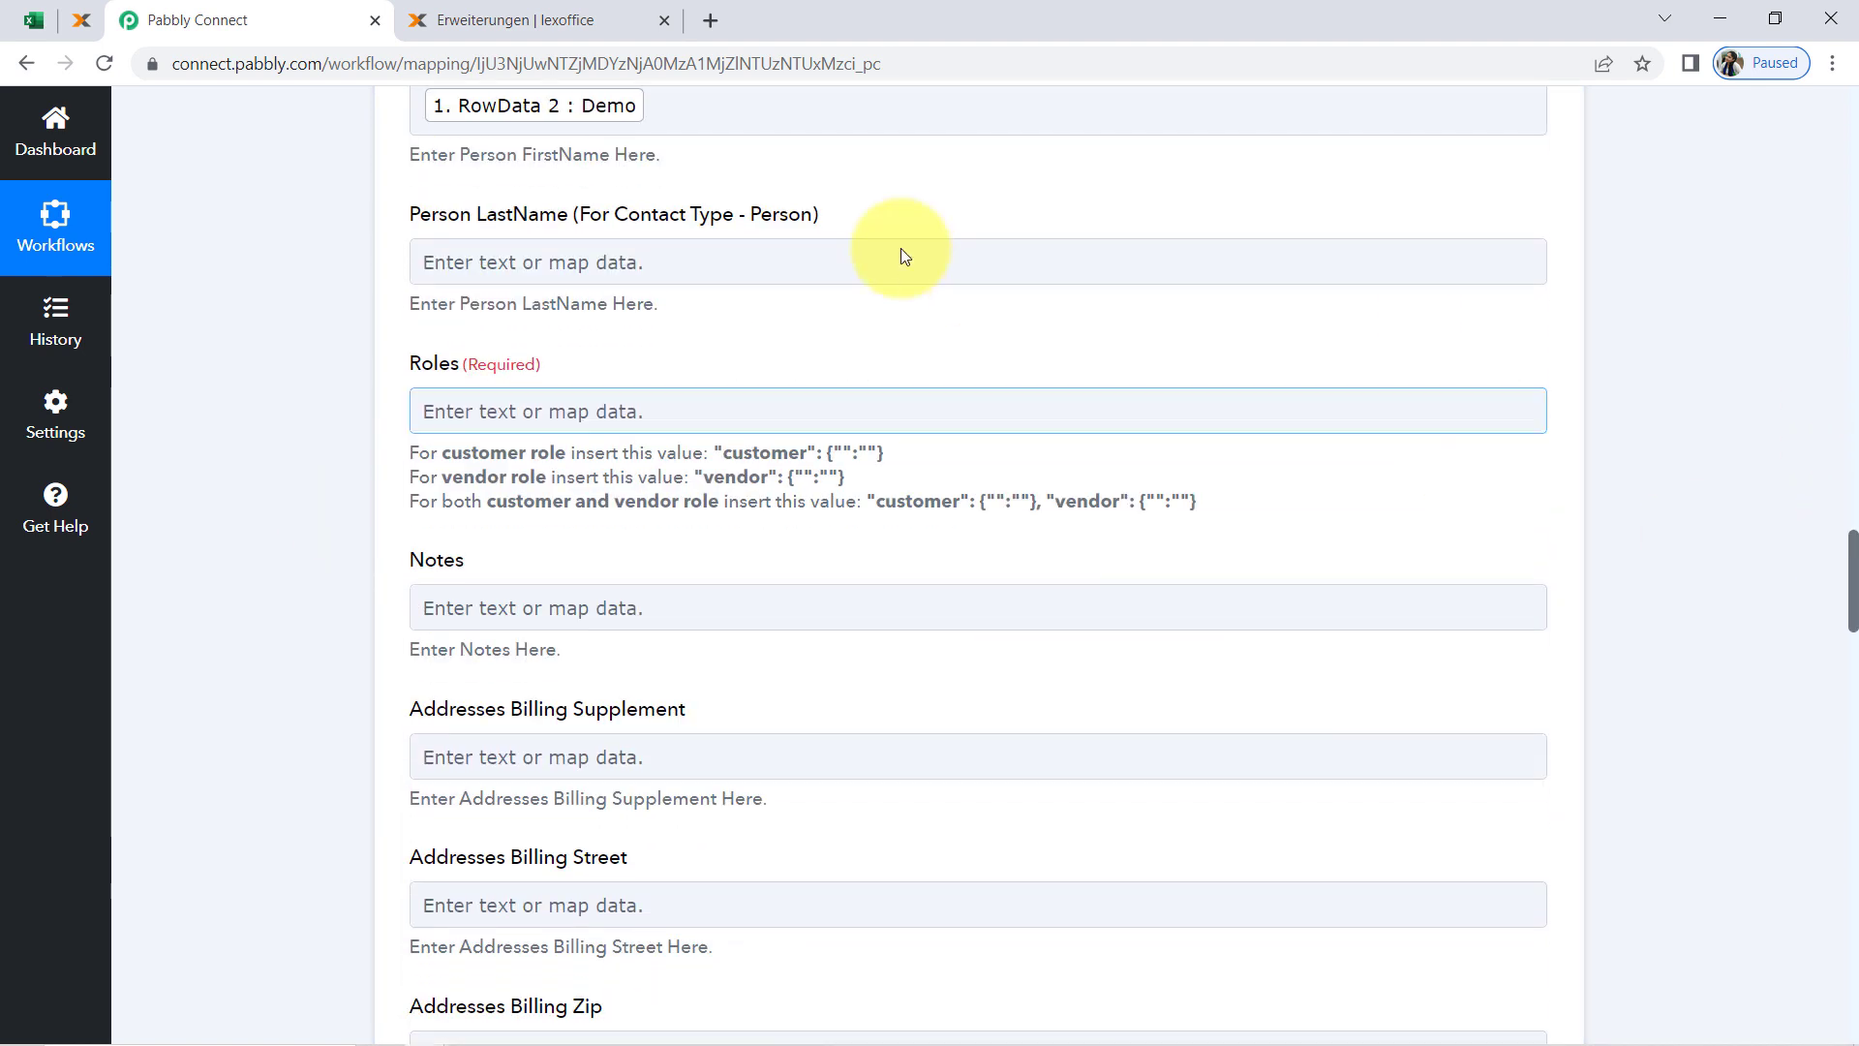
{"action": "left_click", "coordinate": [588, 260]}
{"action": "left_click", "coordinate": [576, 433]}
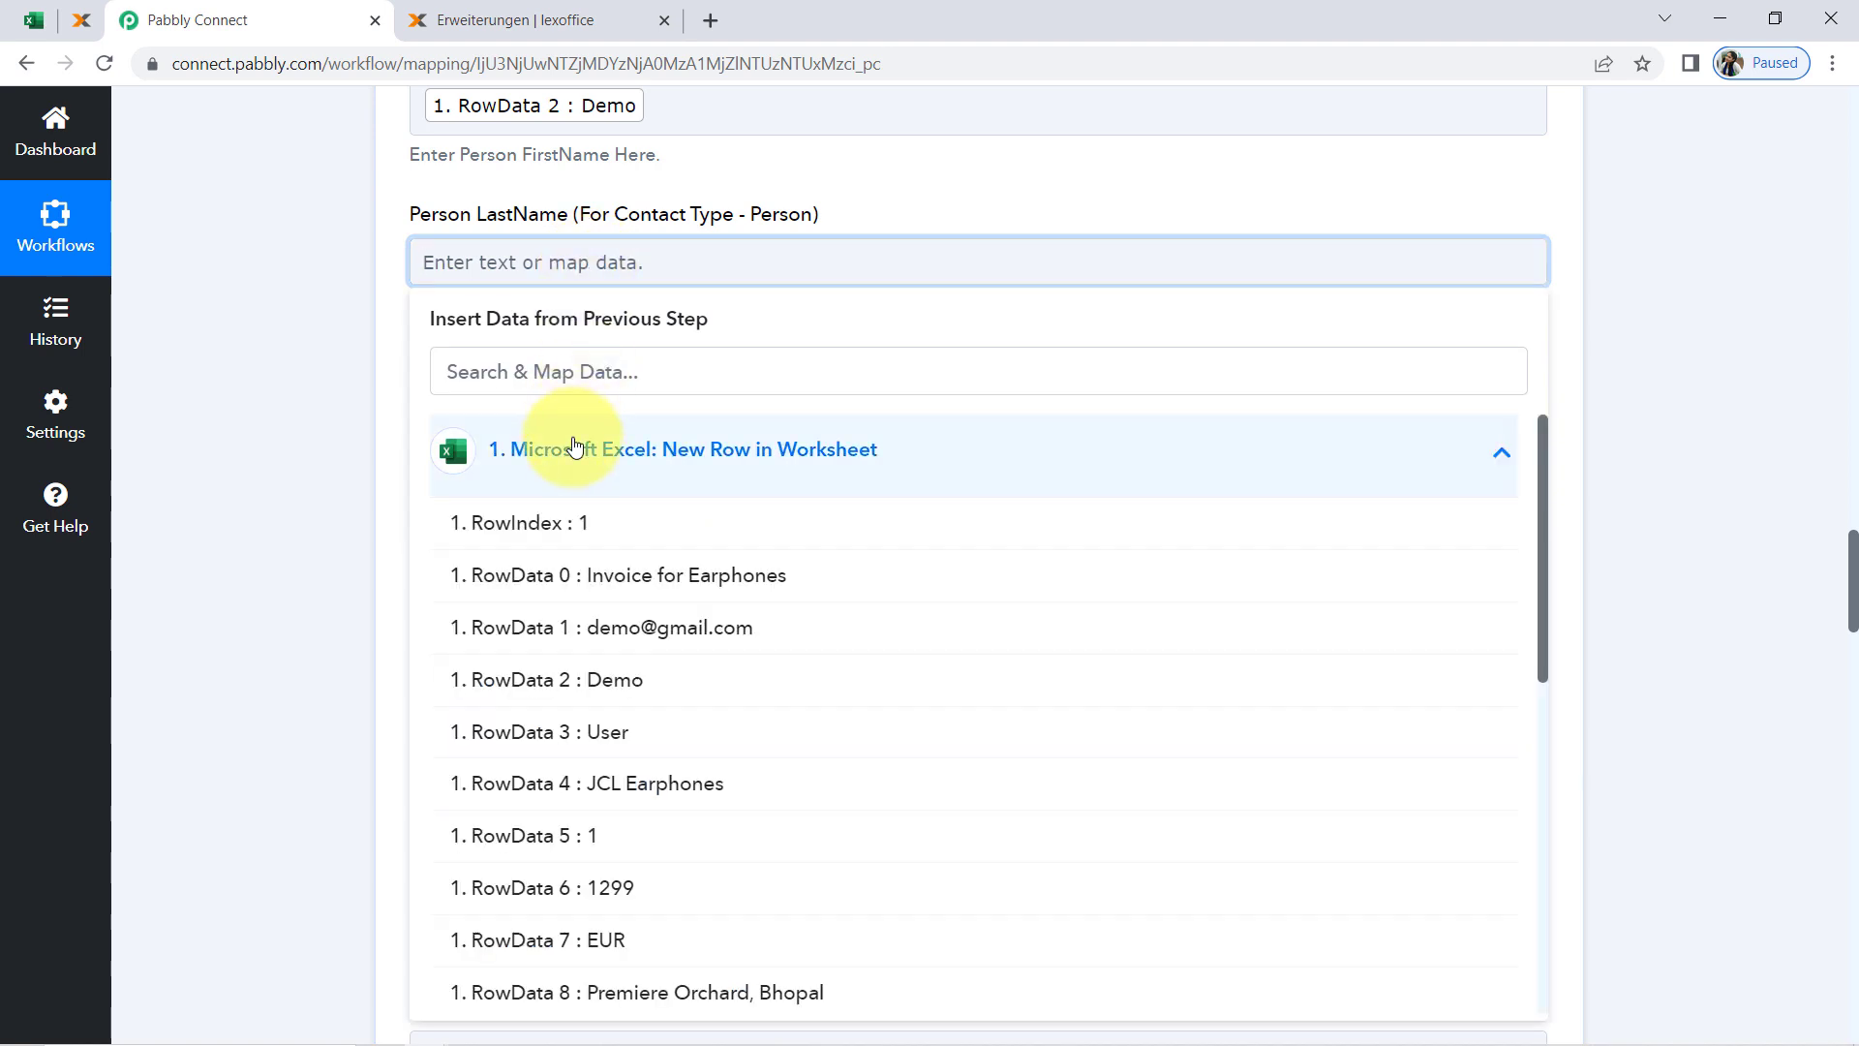
{"action": "left_click", "coordinate": [571, 738]}
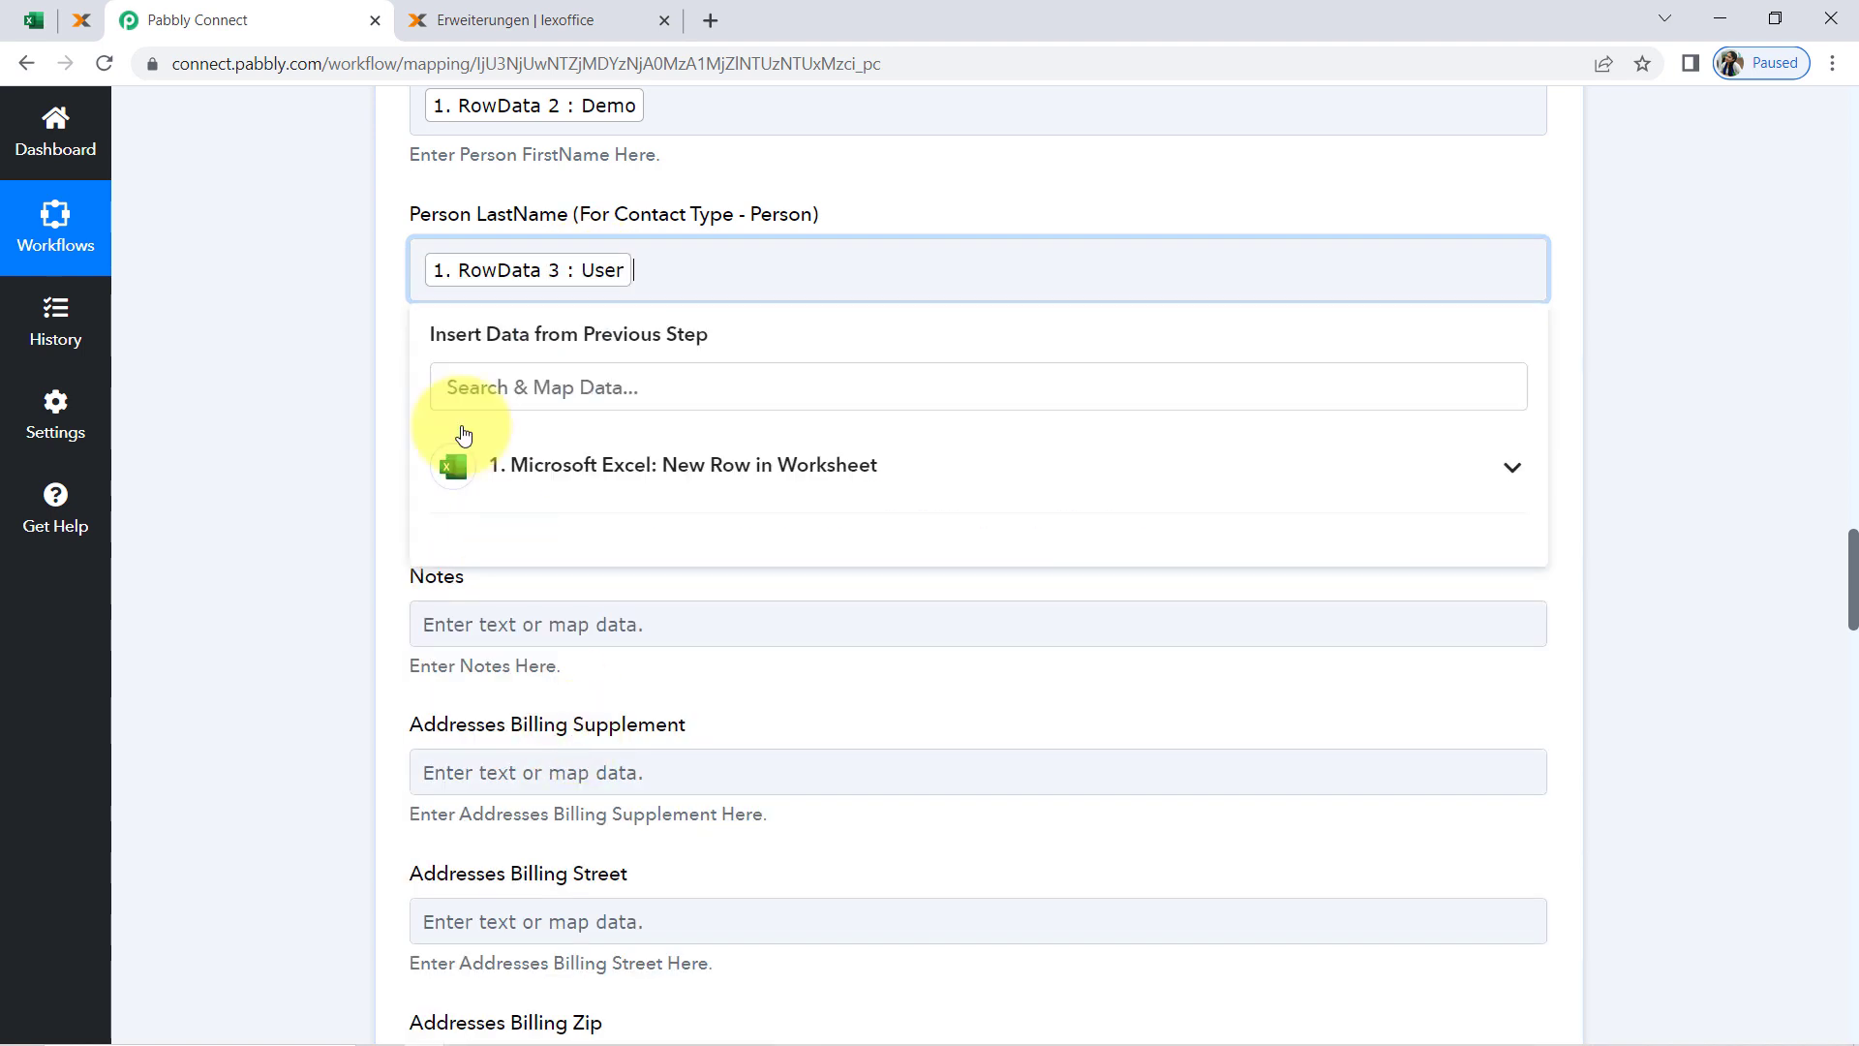
{"action": "left_click", "coordinate": [193, 383]}
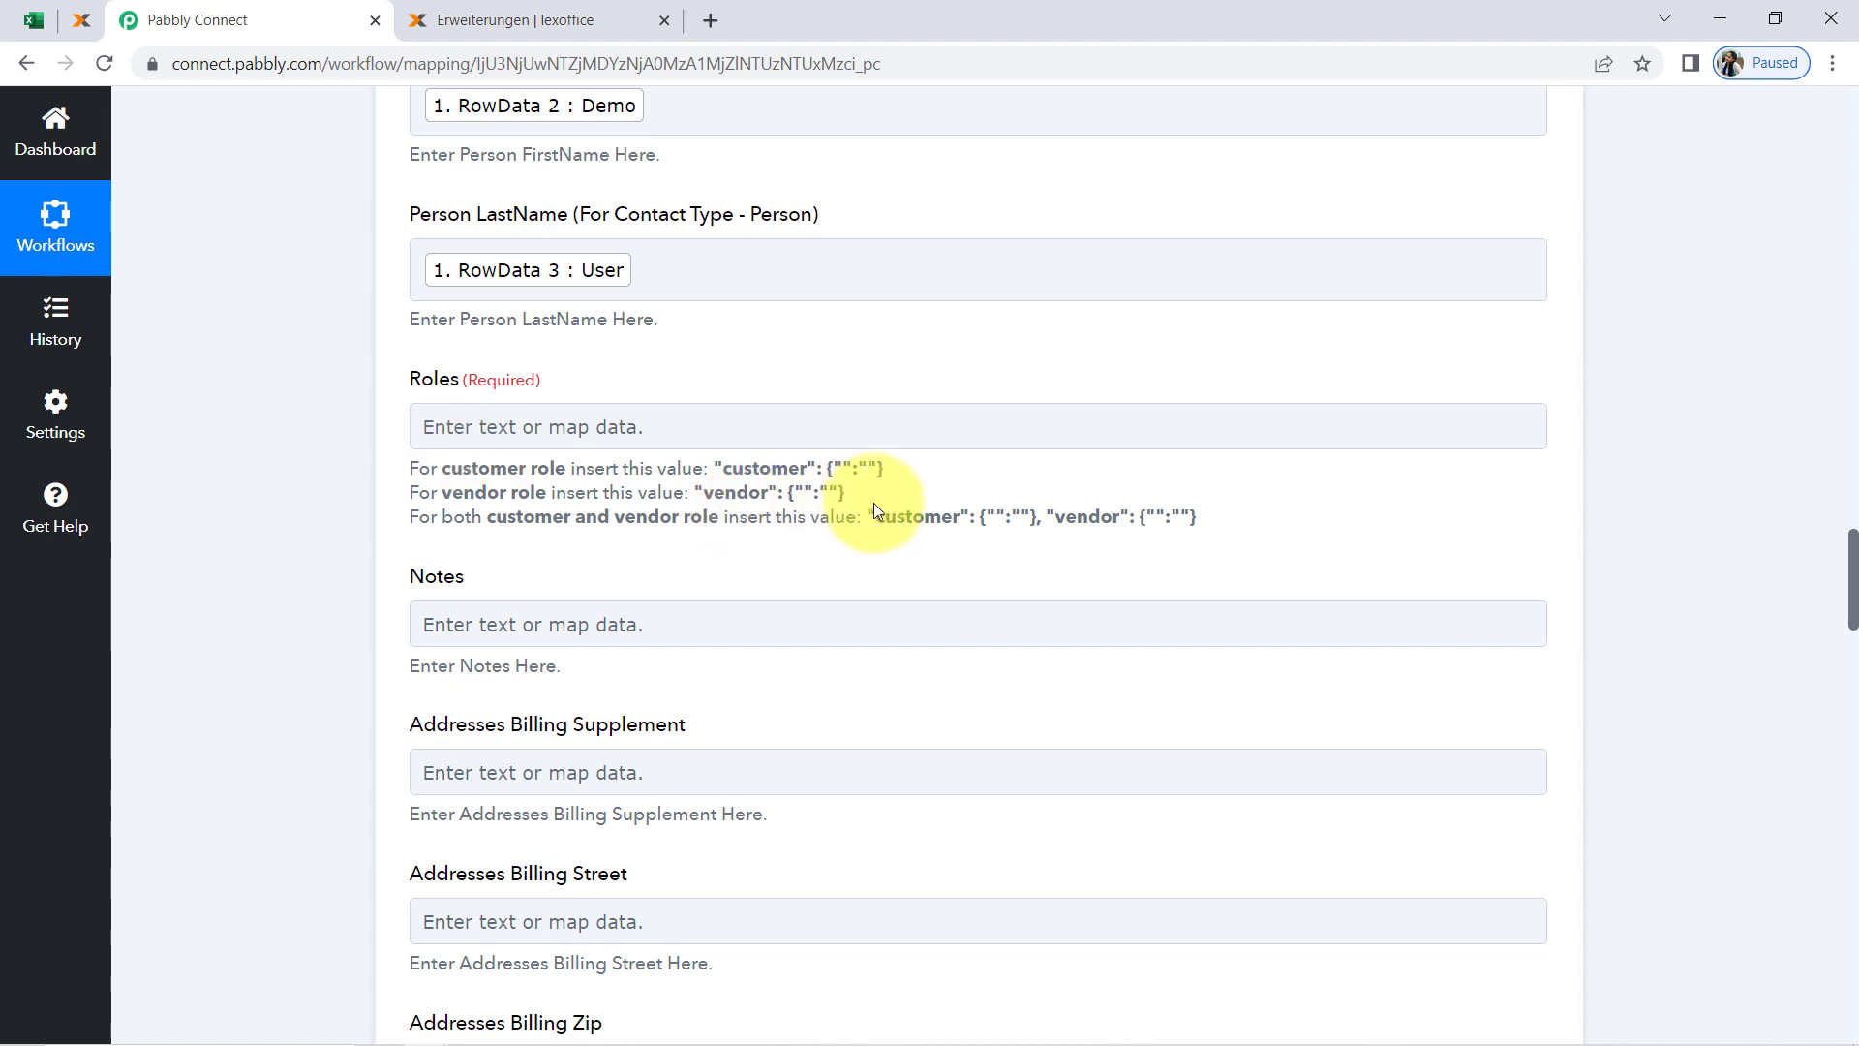
Fill the required Roles field with the customer role value "customer": {"":""}, copied from the help text beneath it
{"action": "left_click_drag", "start_coordinate": [889, 471], "coordinate": [721, 474]}
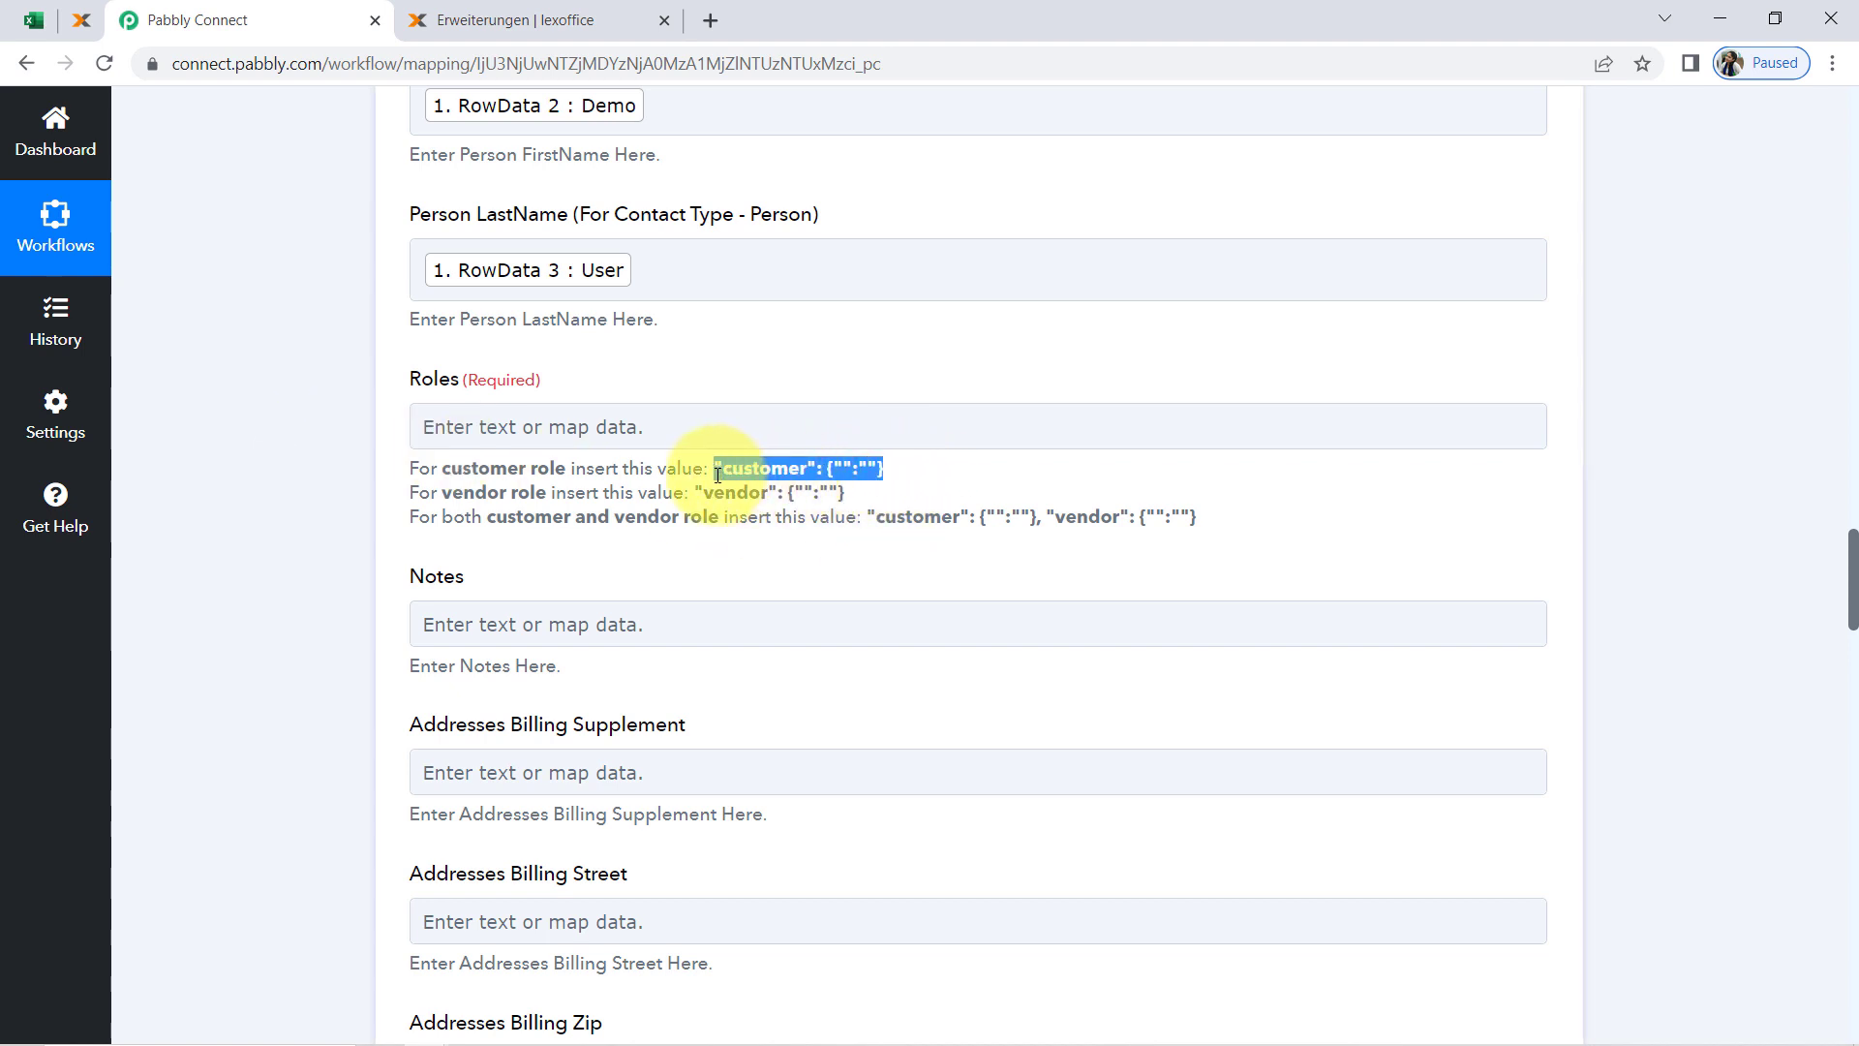
{"action": "left_click", "coordinate": [566, 433]}
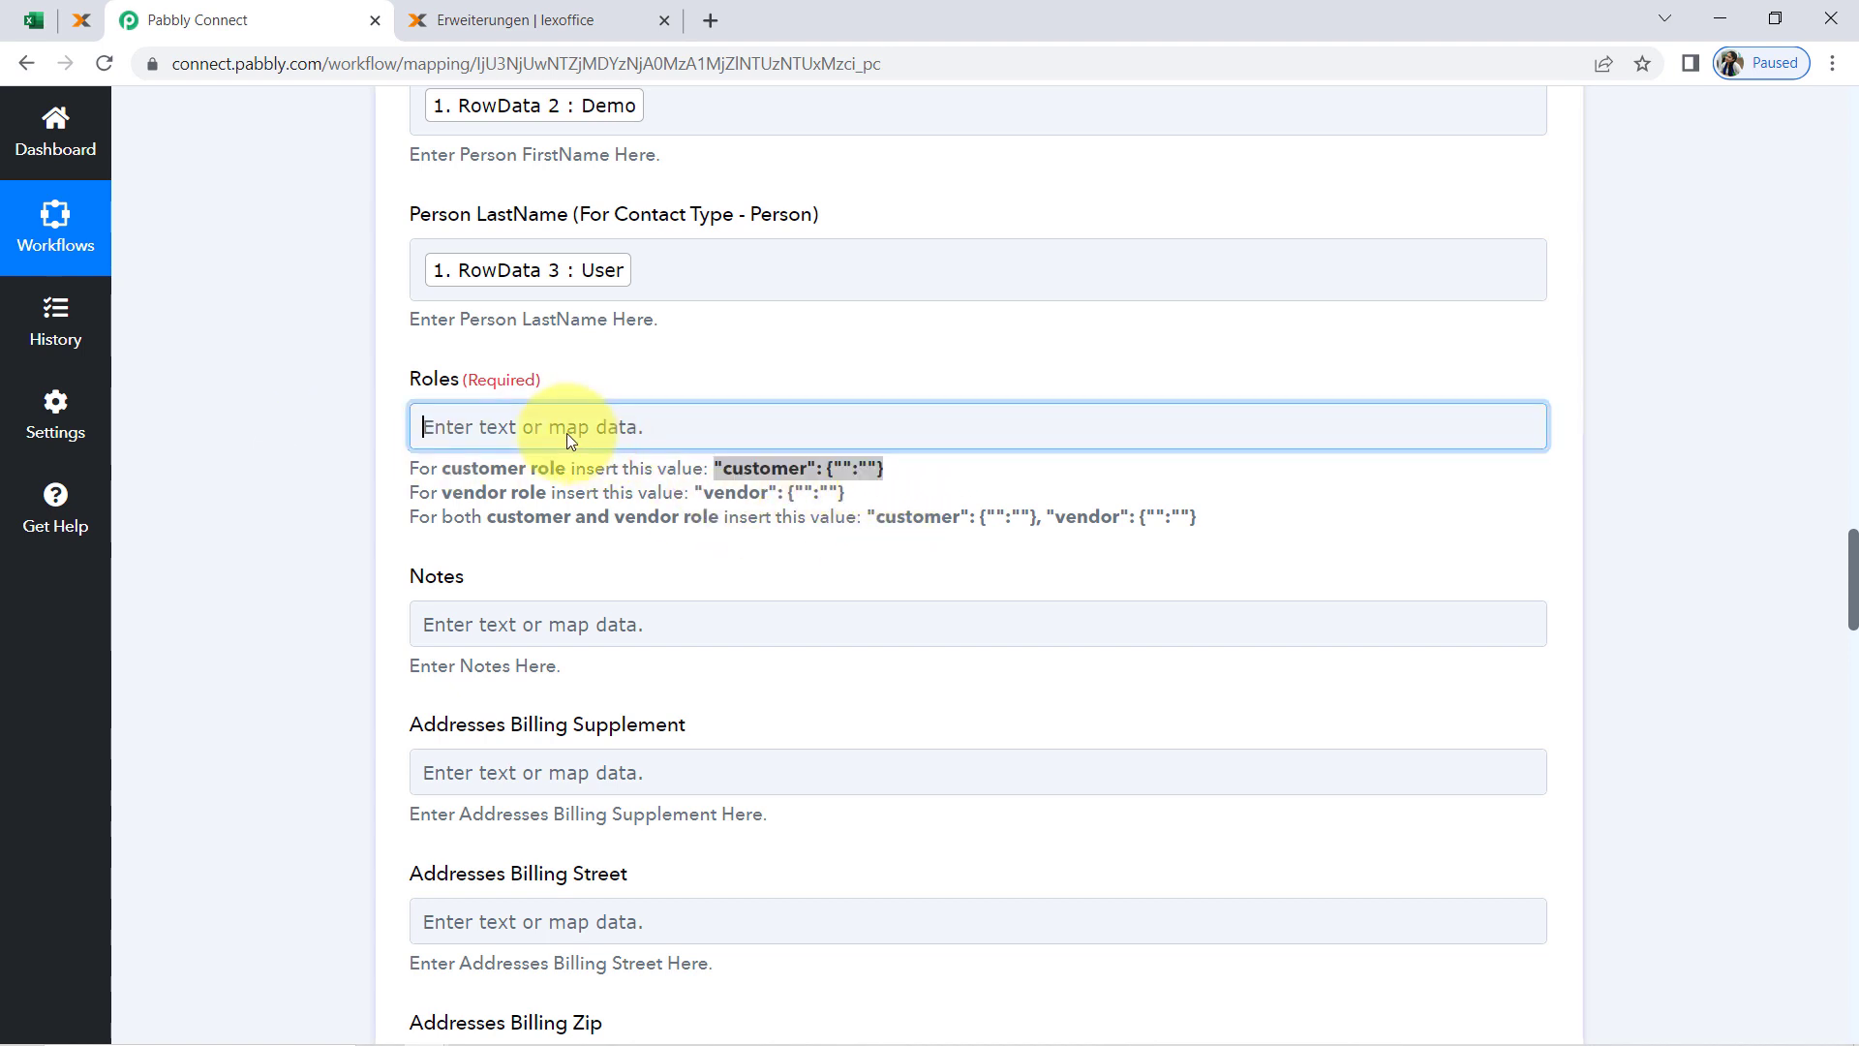
{"action": "type", "text": "\"customer\": {\"\":\"\"}"}
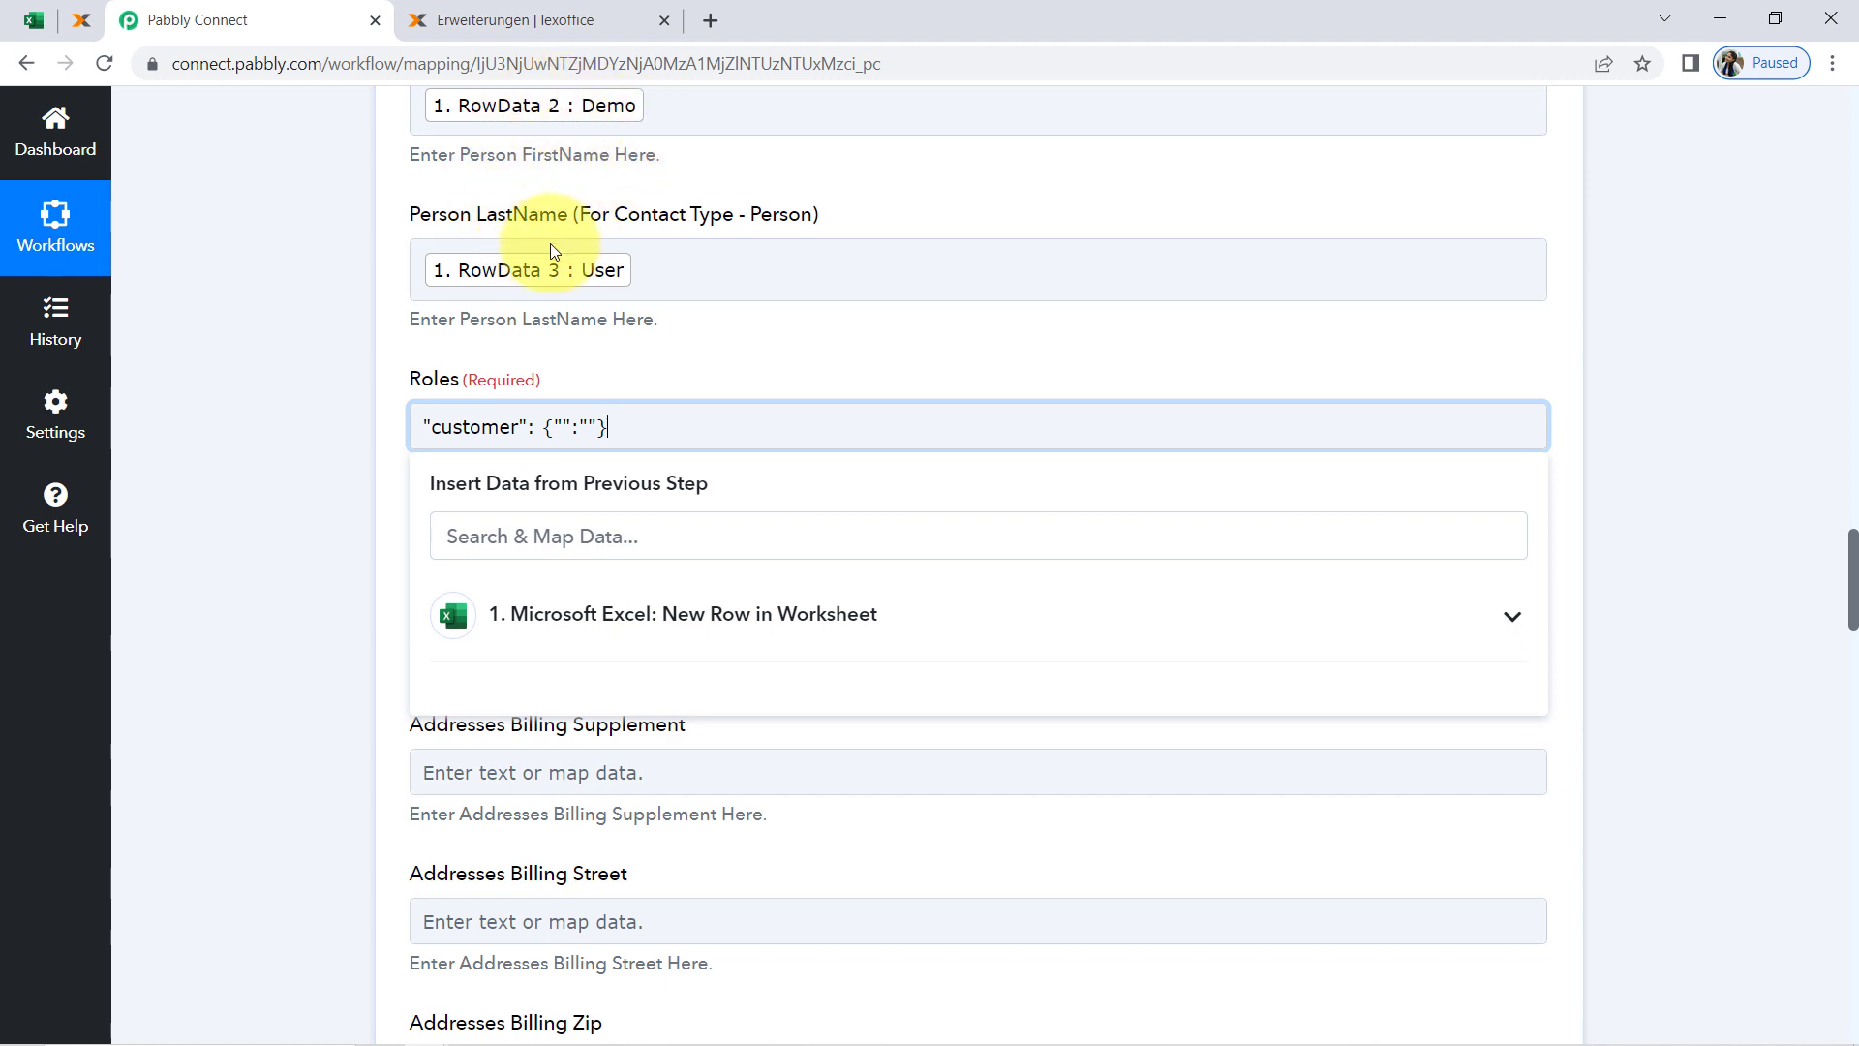
{"action": "left_click", "coordinate": [319, 348]}
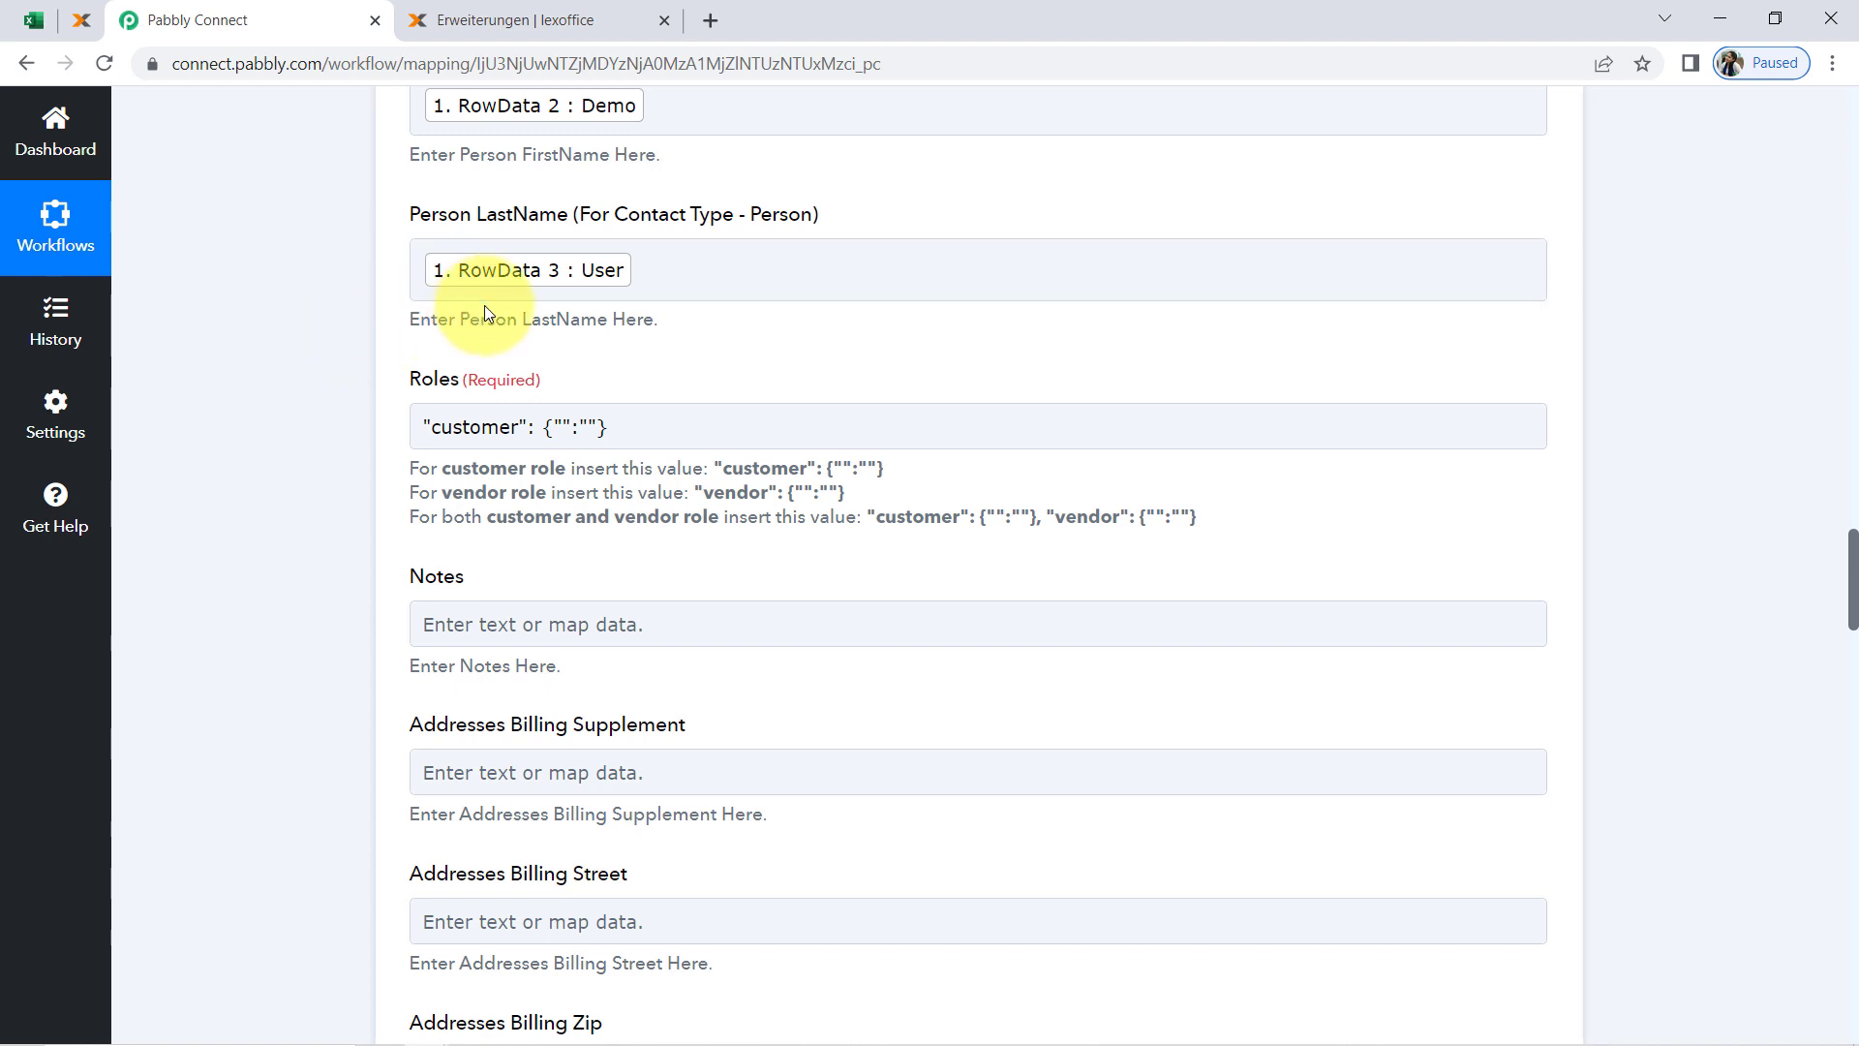
Review the Roles field's customer value and the help text giving the values for customer, vendor and combined roles
{"action": "left_click", "coordinate": [581, 436]}
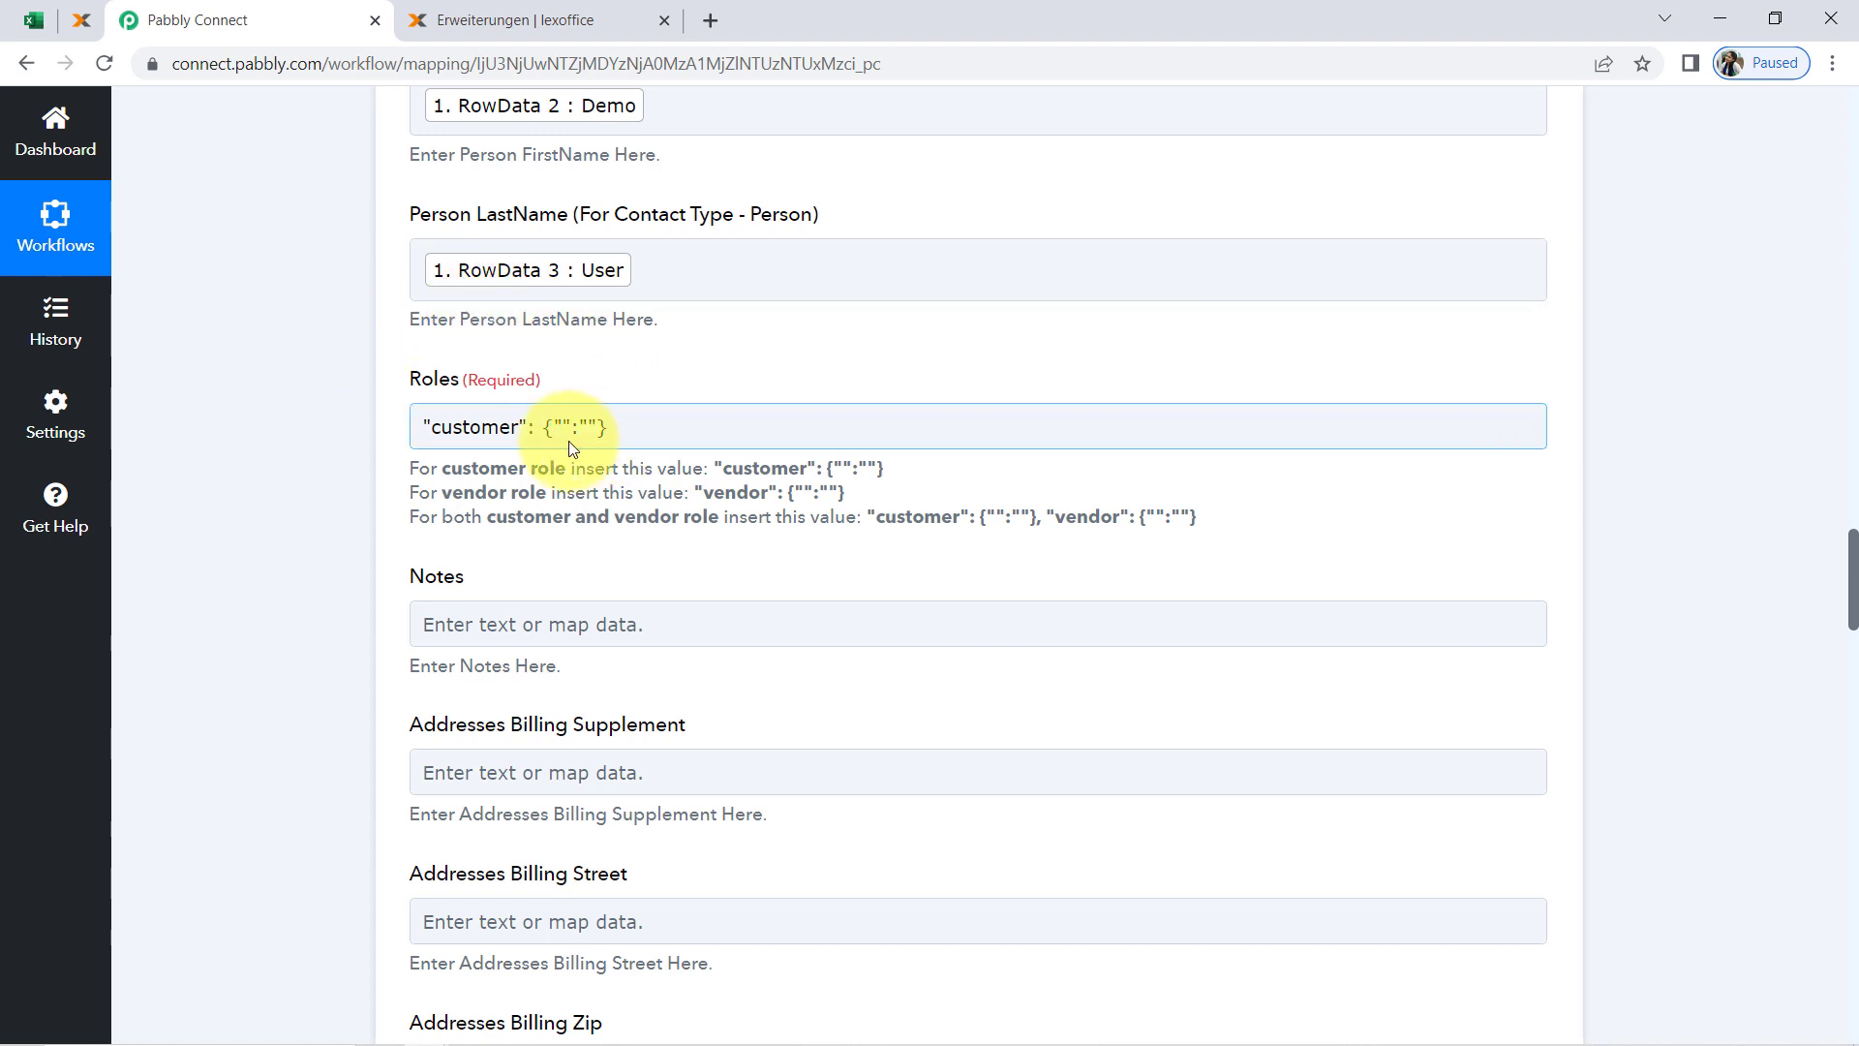
{"action": "triple_click", "coordinate": [481, 425]}
{"action": "left_click", "coordinate": [362, 428]}
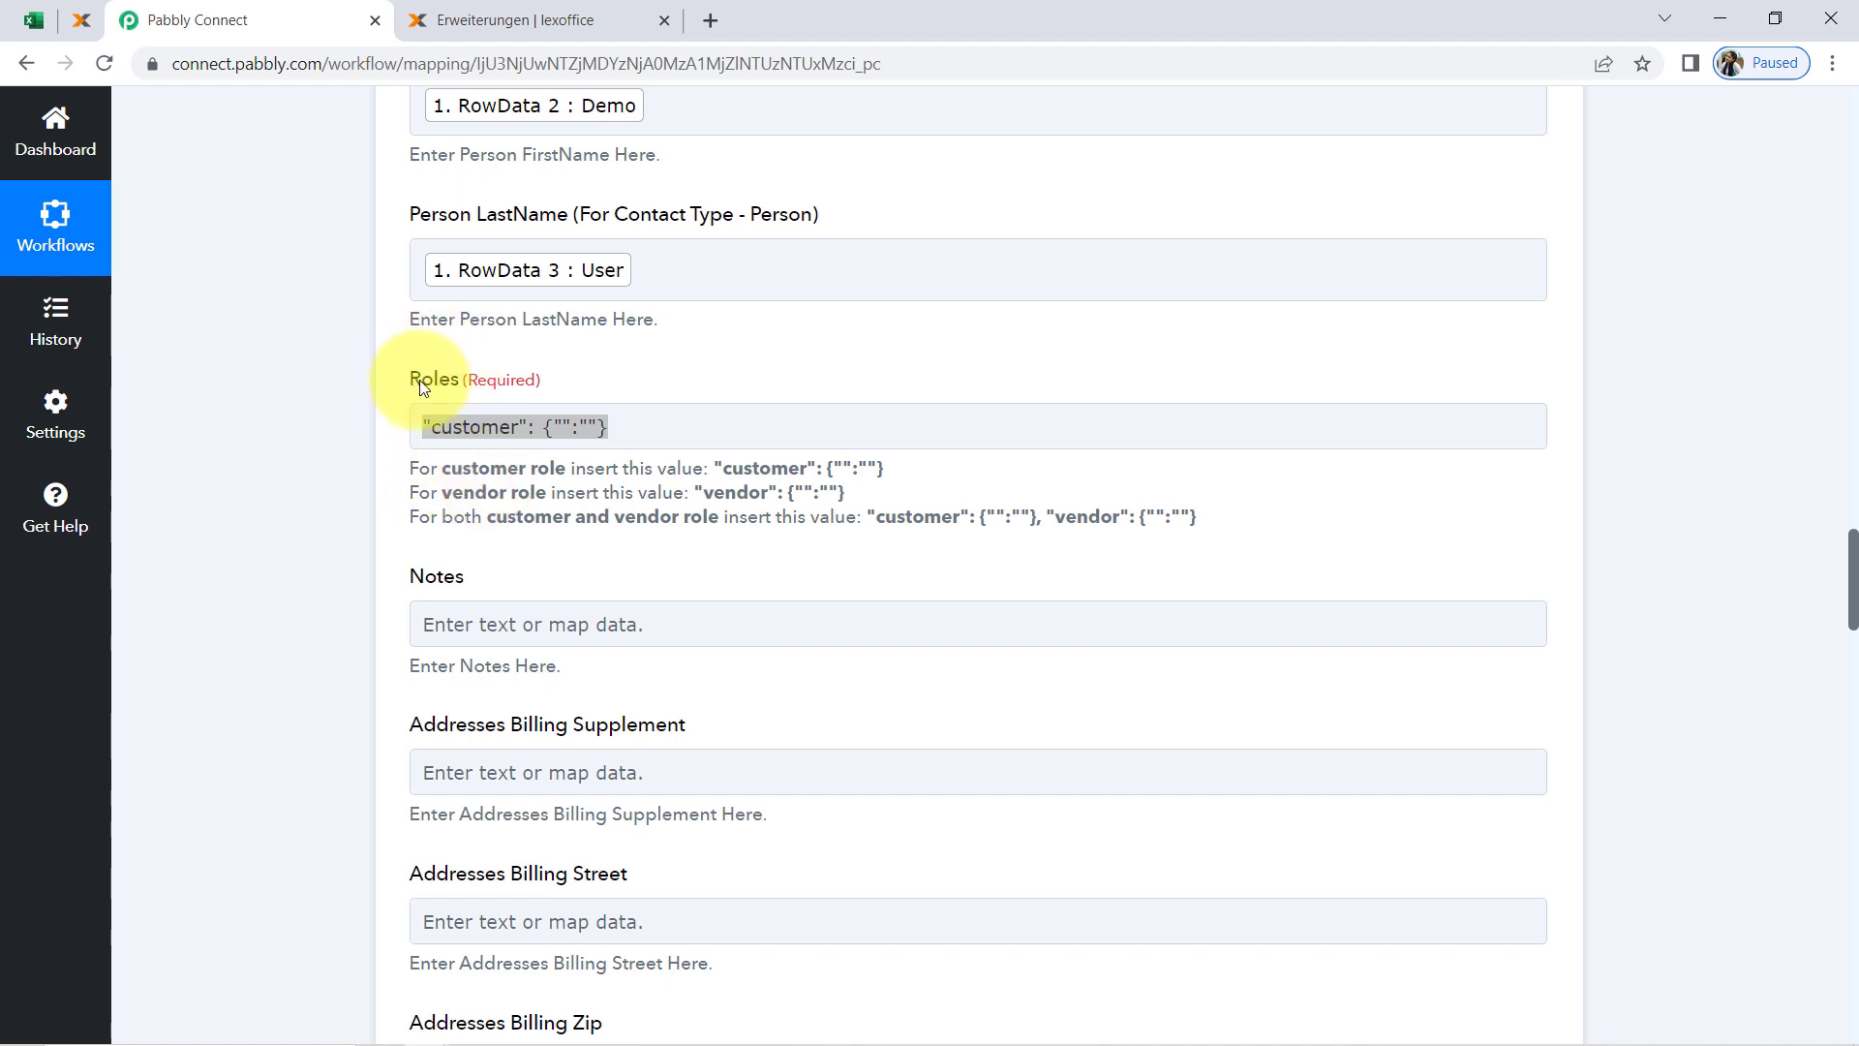
{"action": "left_click", "coordinate": [356, 473]}
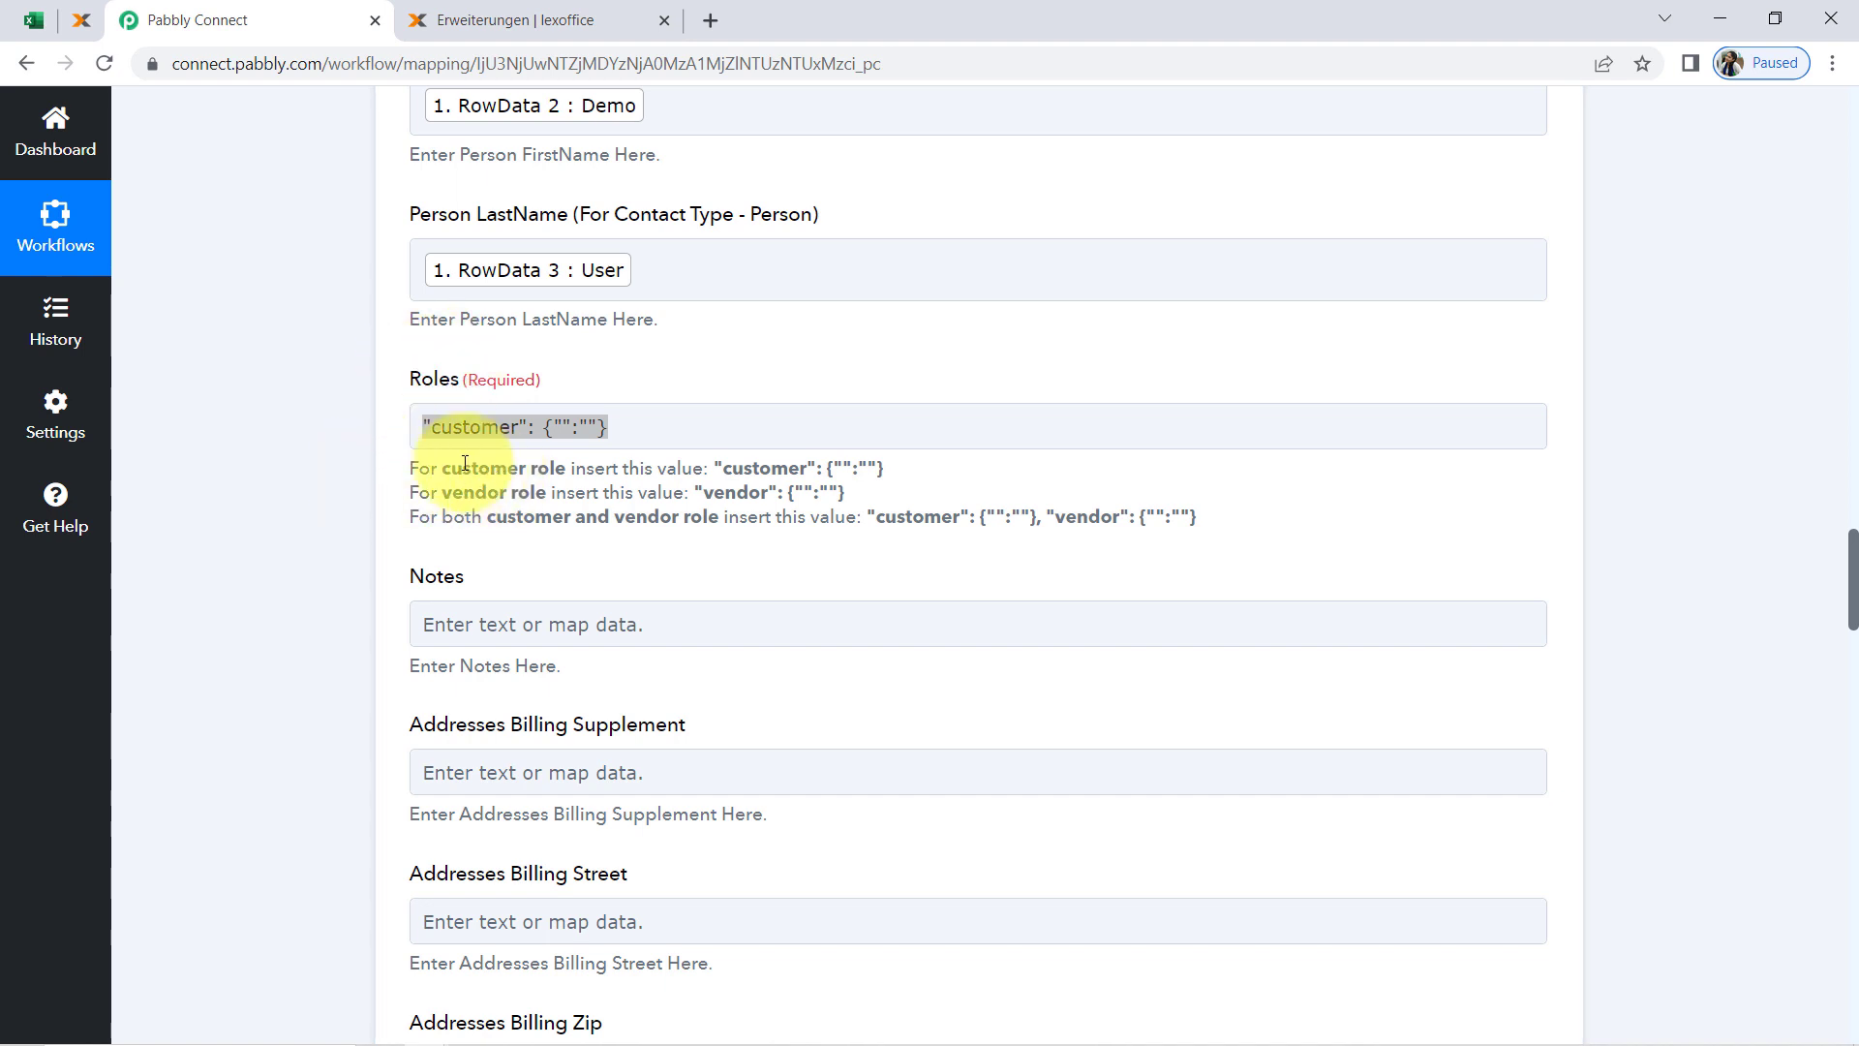
{"action": "left_click_drag", "start_coordinate": [475, 473], "coordinate": [537, 472]}
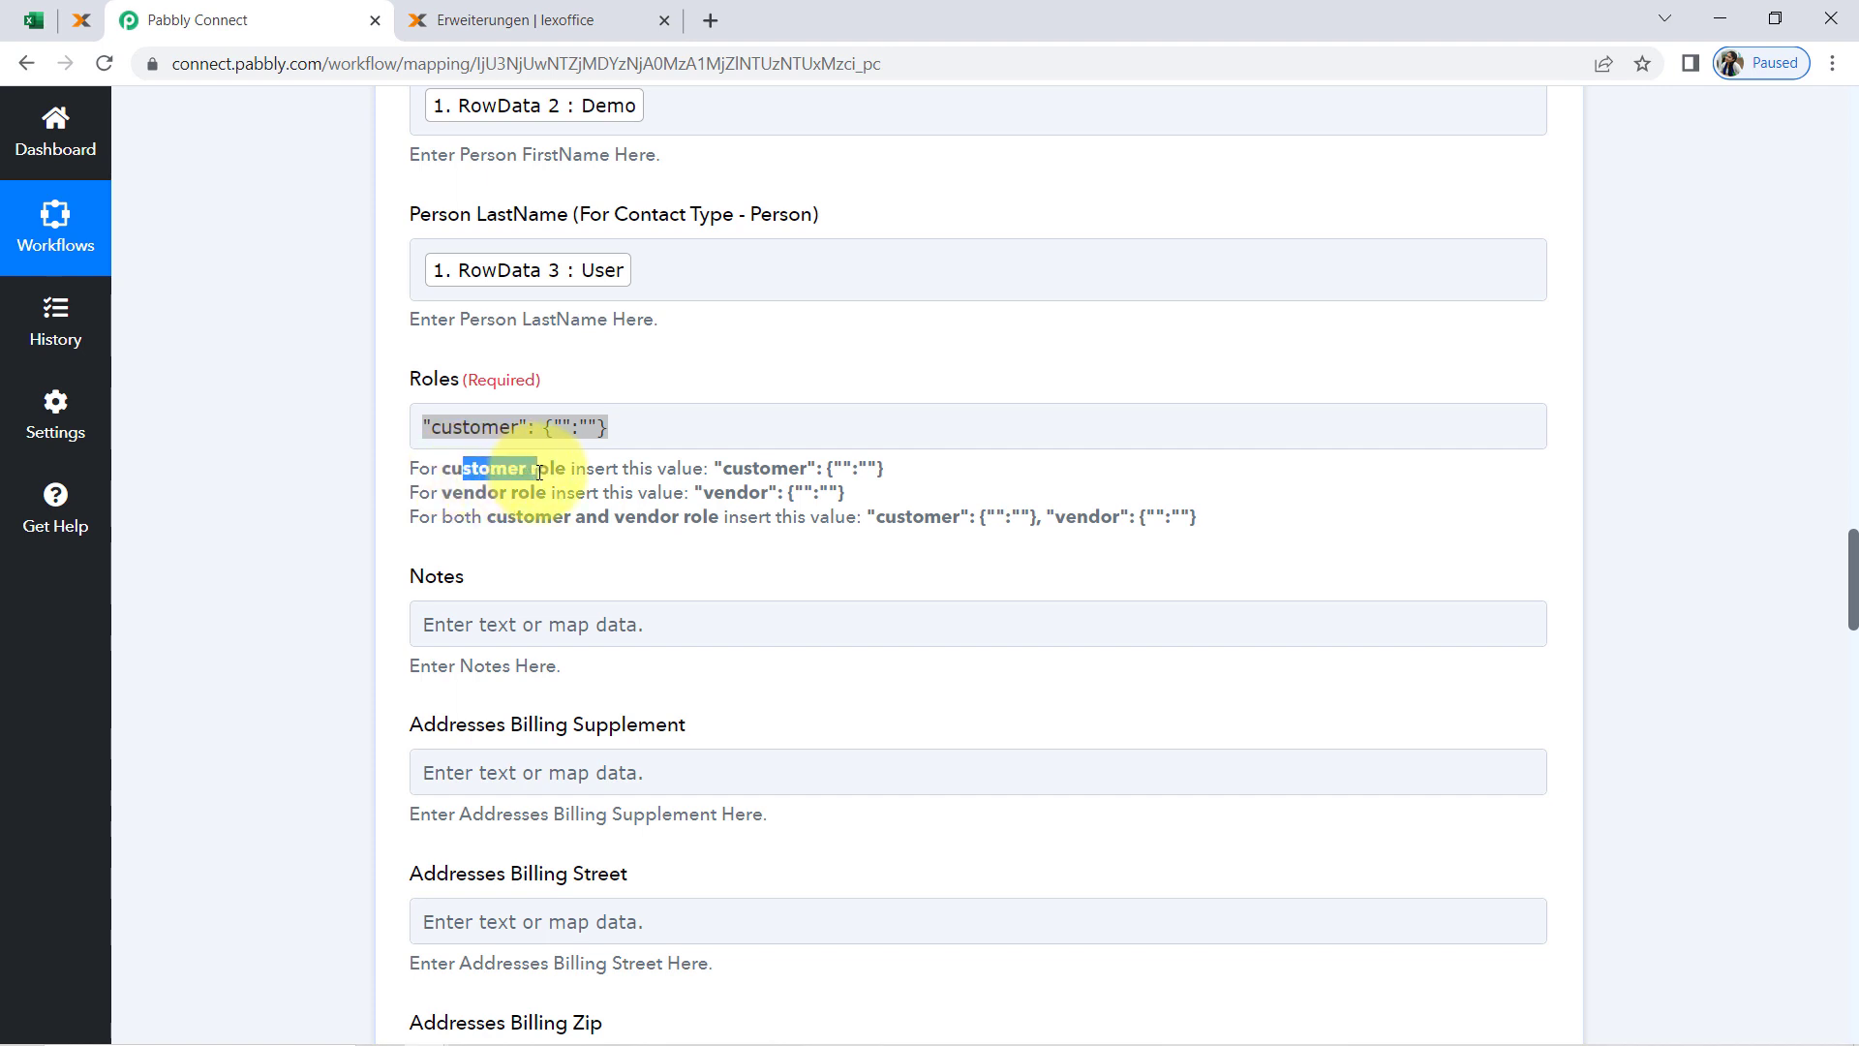
{"action": "left_click_drag", "start_coordinate": [722, 467], "coordinate": [883, 467]}
{"action": "double_click", "coordinate": [475, 494]}
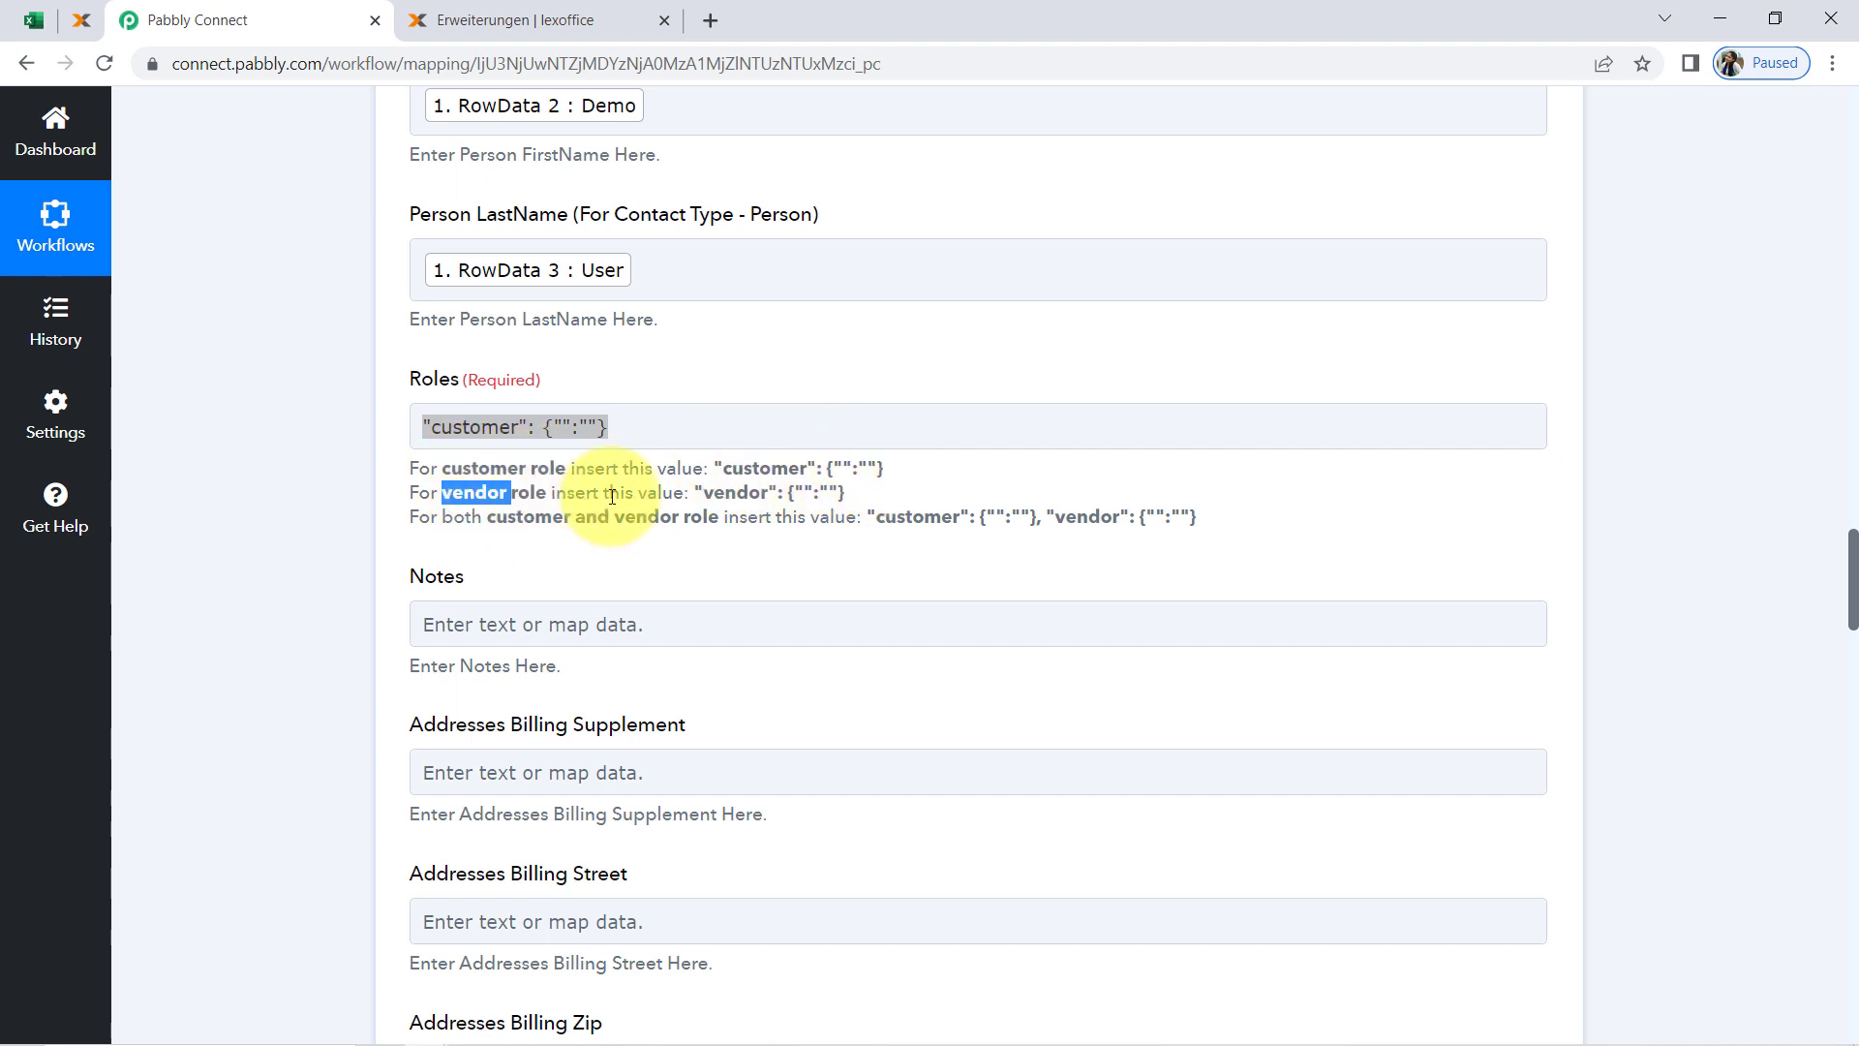
{"action": "left_click_drag", "start_coordinate": [691, 490], "coordinate": [844, 490]}
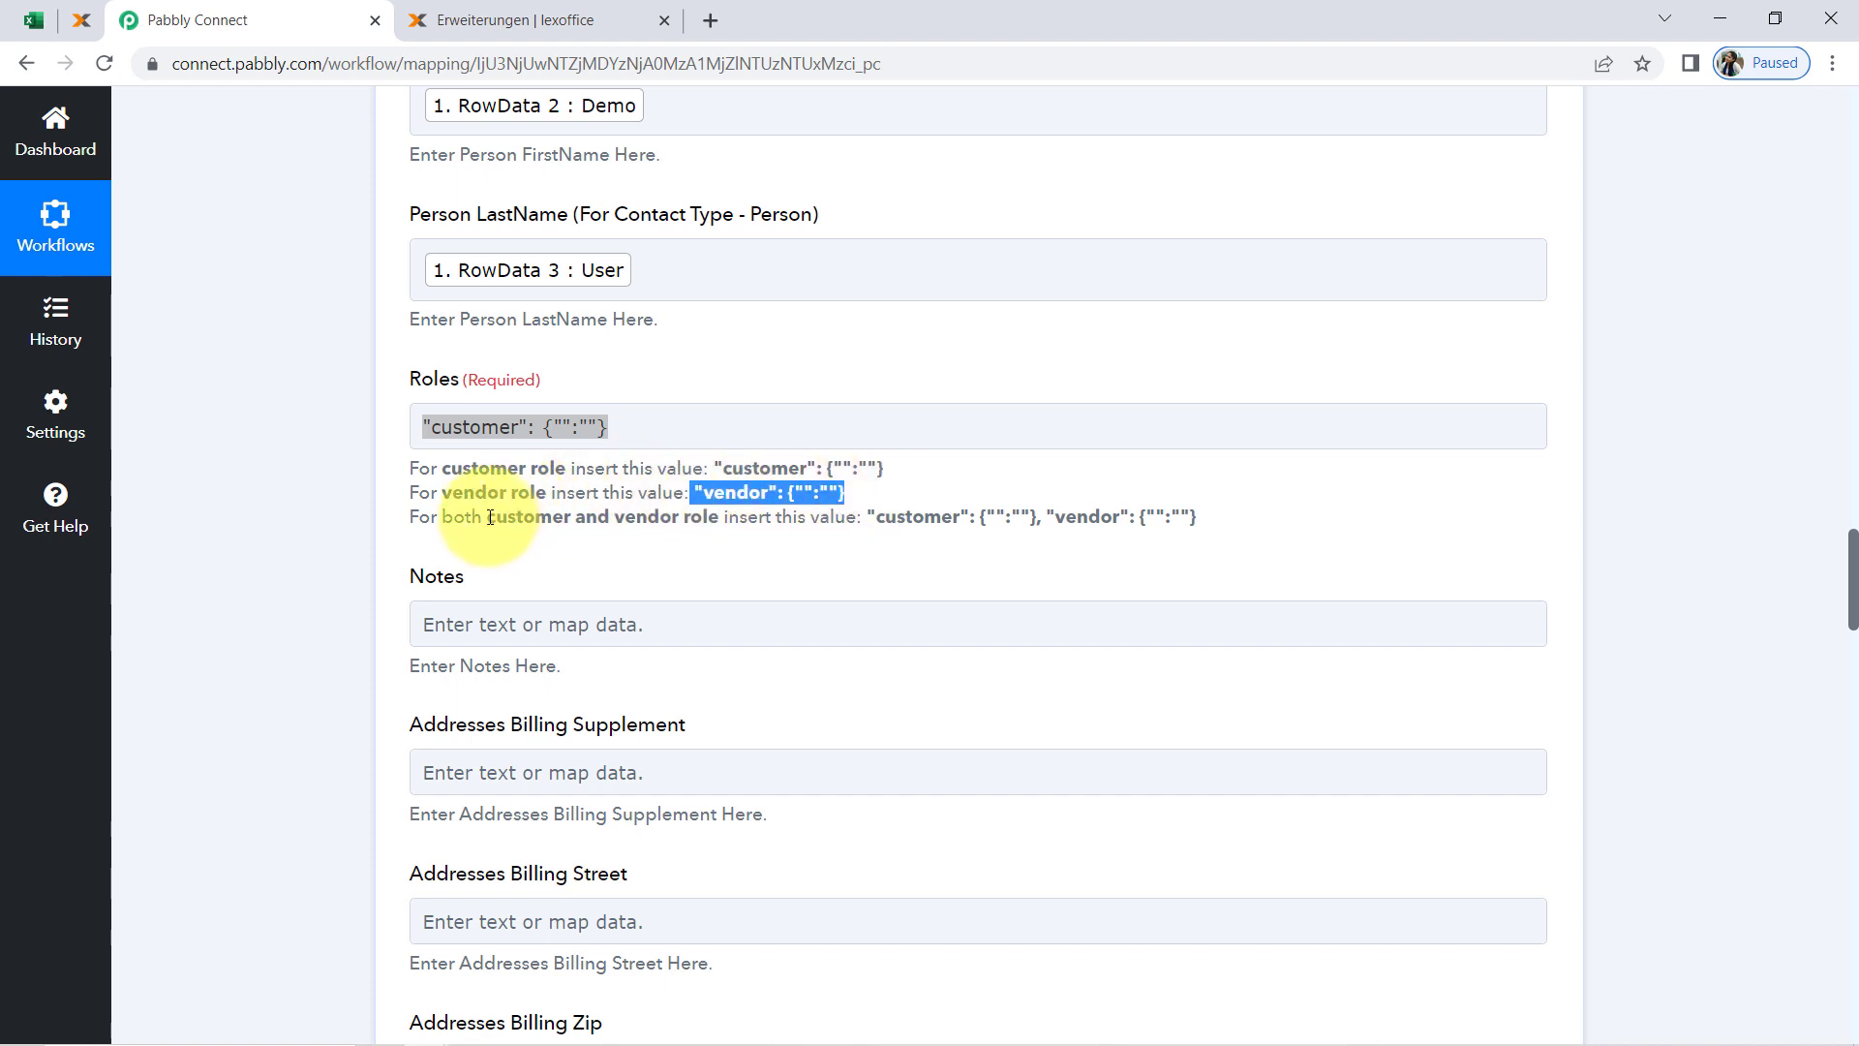
{"action": "left_click_drag", "start_coordinate": [487, 516], "coordinate": [690, 518]}
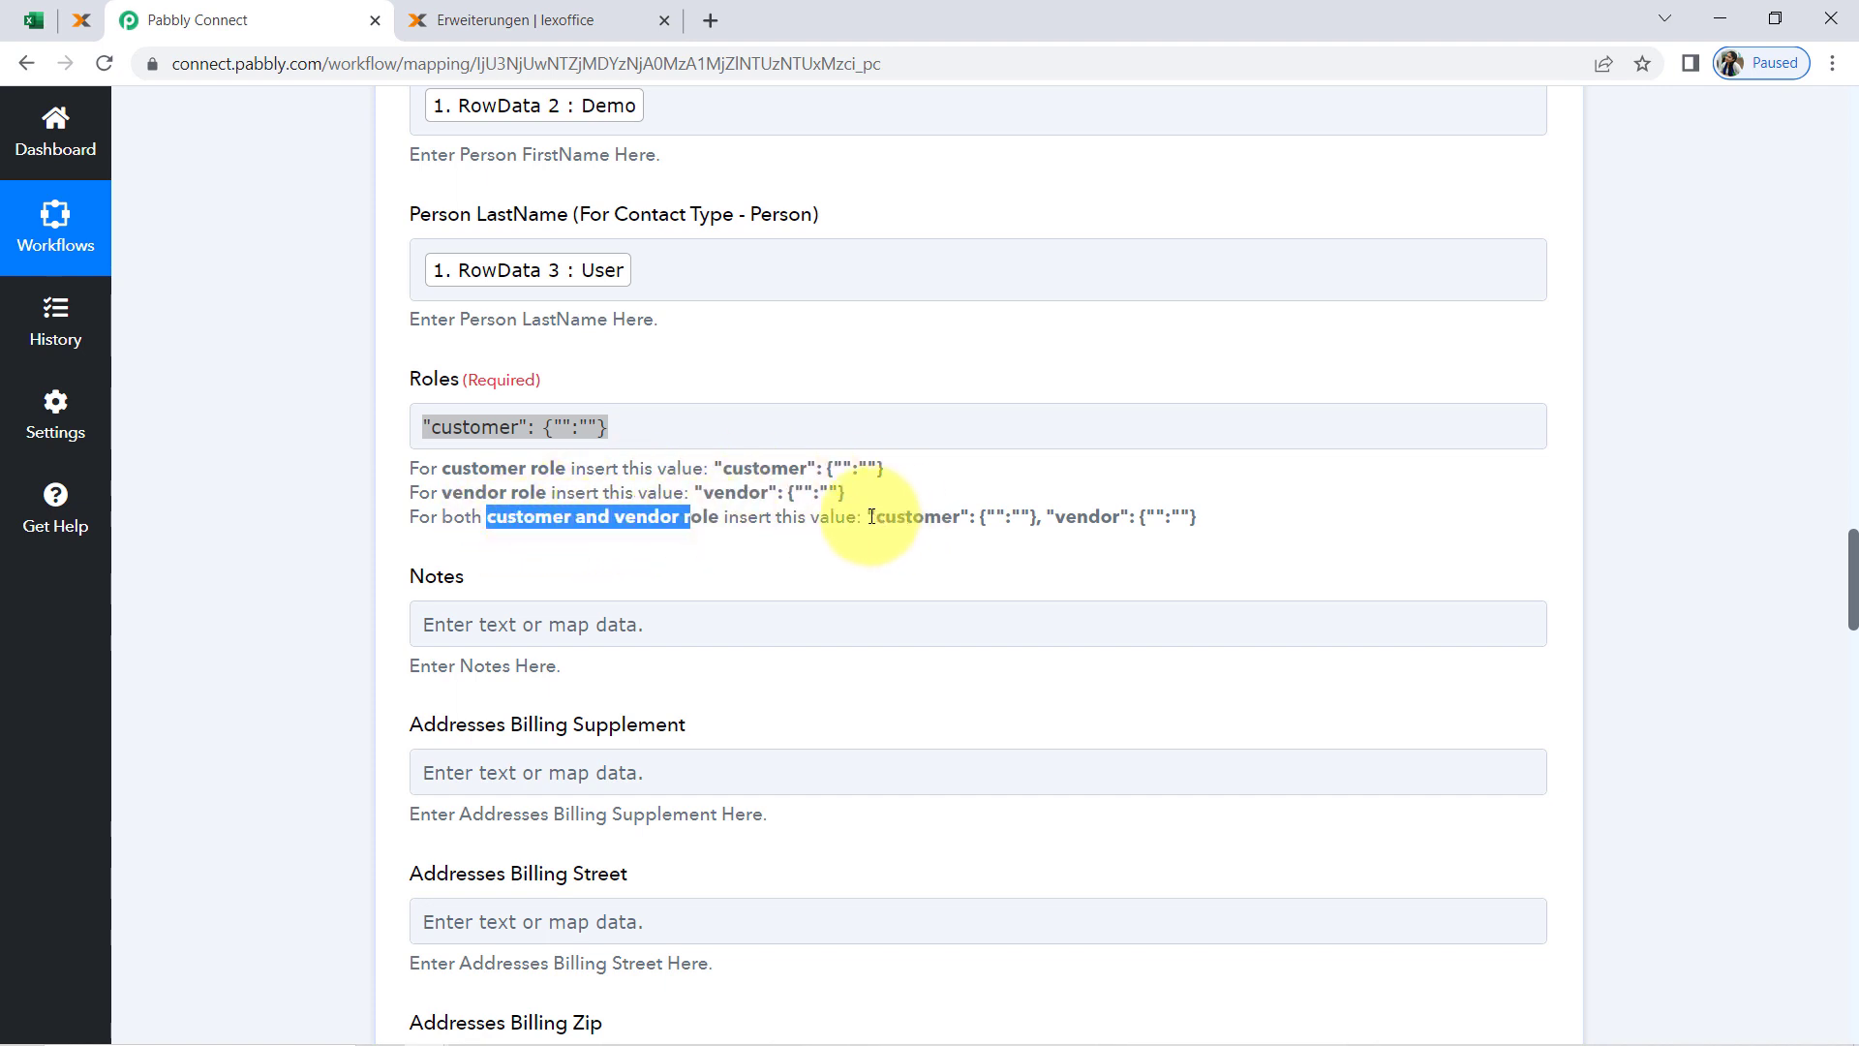
{"action": "left_click_drag", "start_coordinate": [871, 516], "coordinate": [1244, 518]}
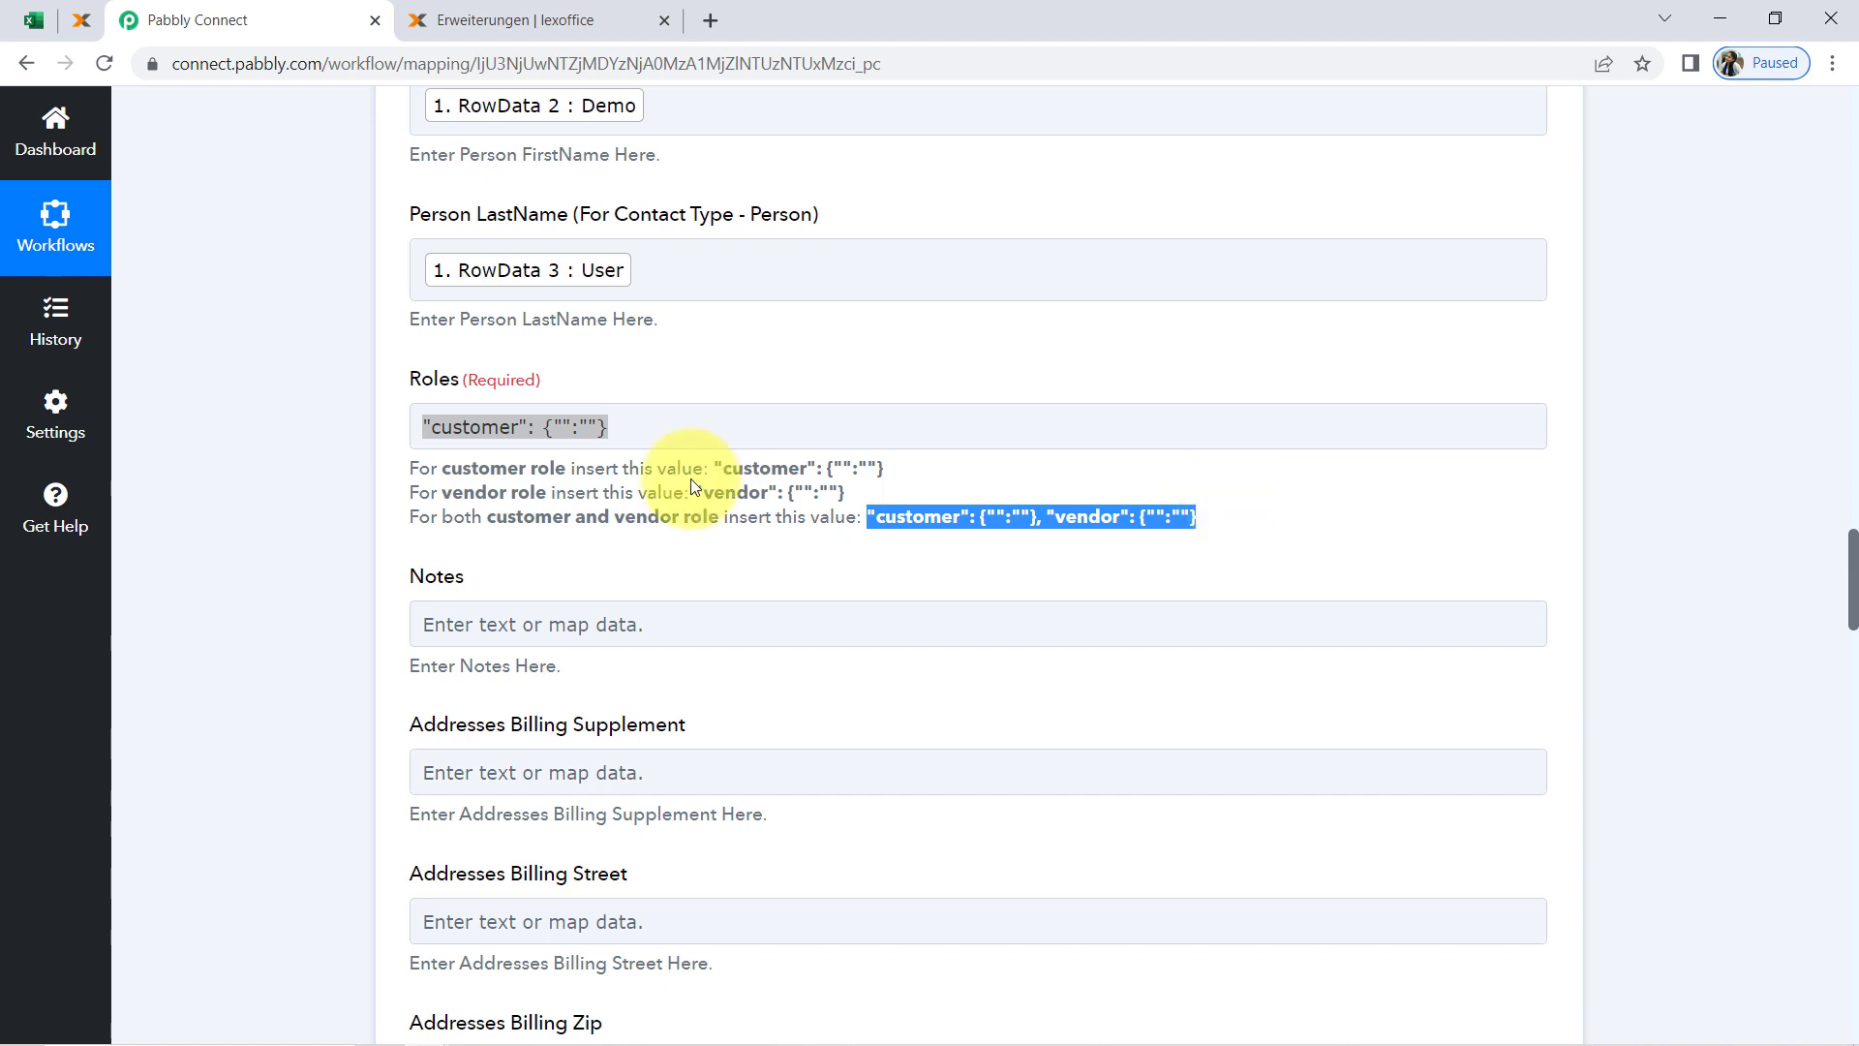
{"action": "left_click", "coordinate": [500, 478]}
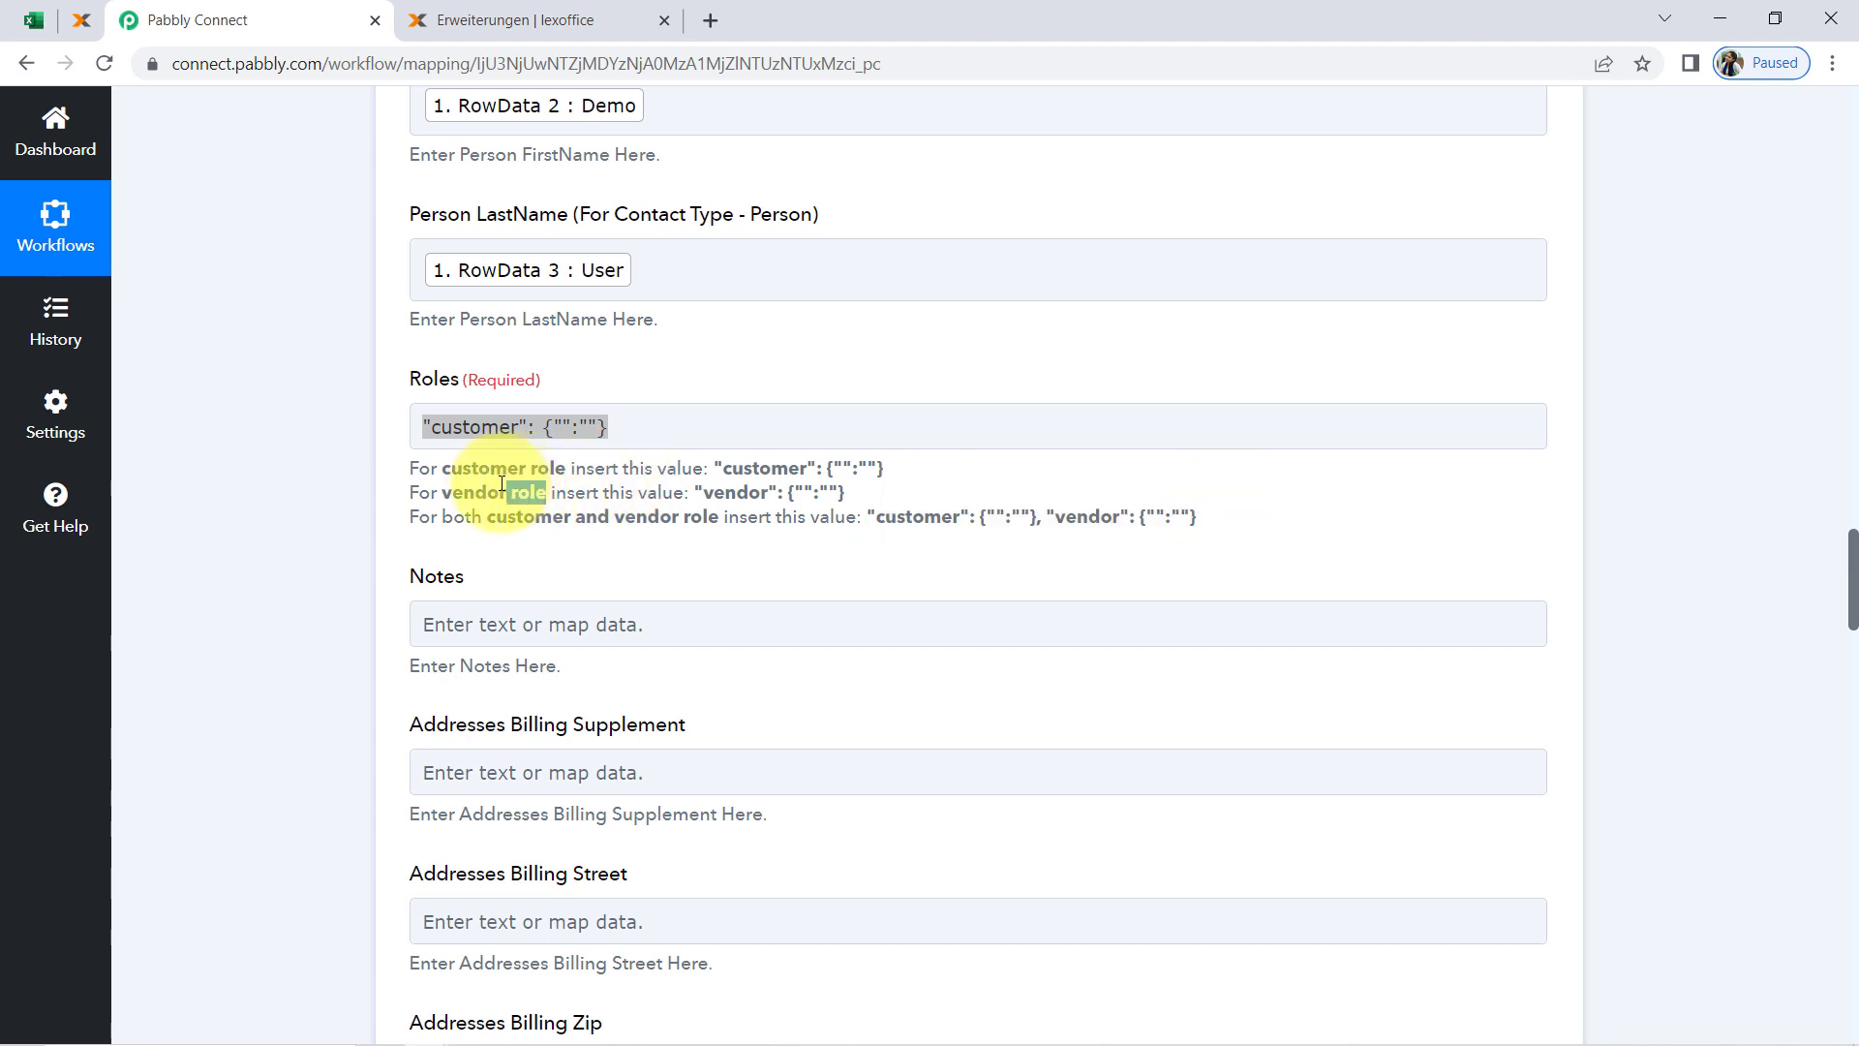
{"action": "triple_click", "coordinate": [496, 474]}
{"action": "left_click", "coordinate": [548, 474]}
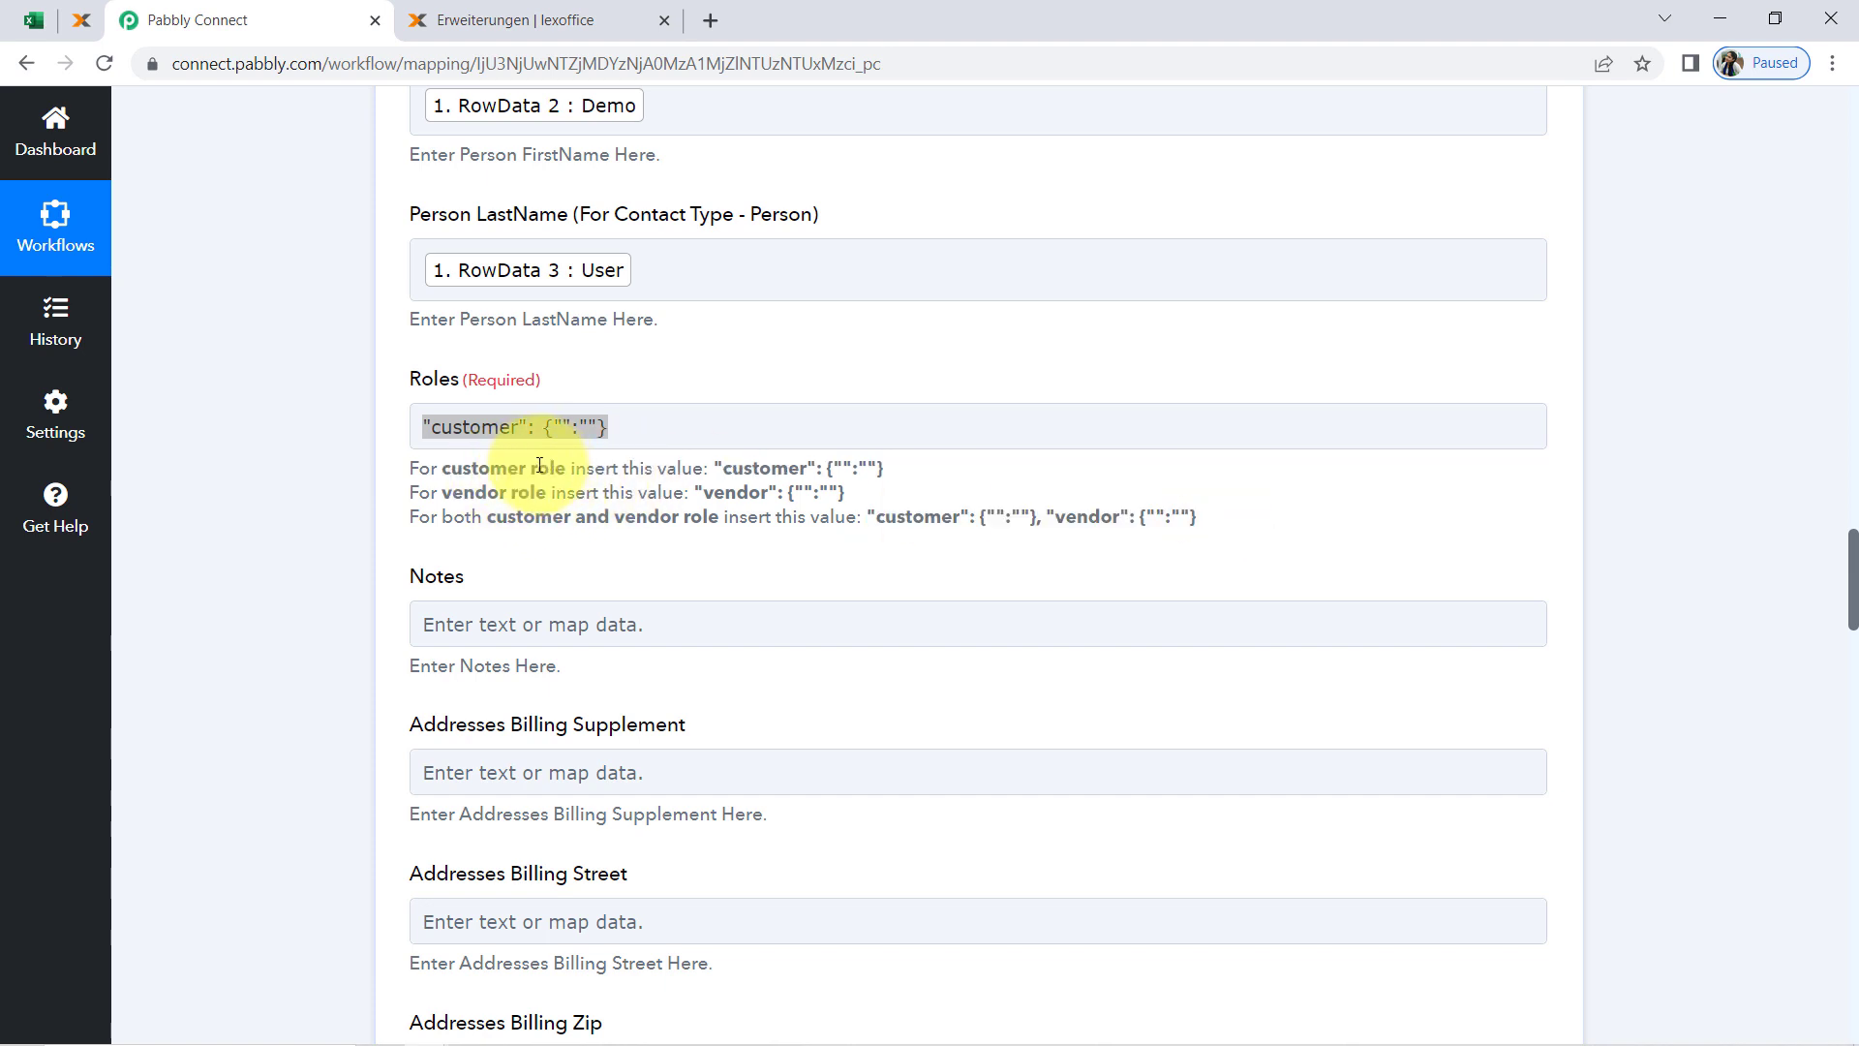
{"action": "left_click_drag", "start_coordinate": [549, 468], "coordinate": [463, 471]}
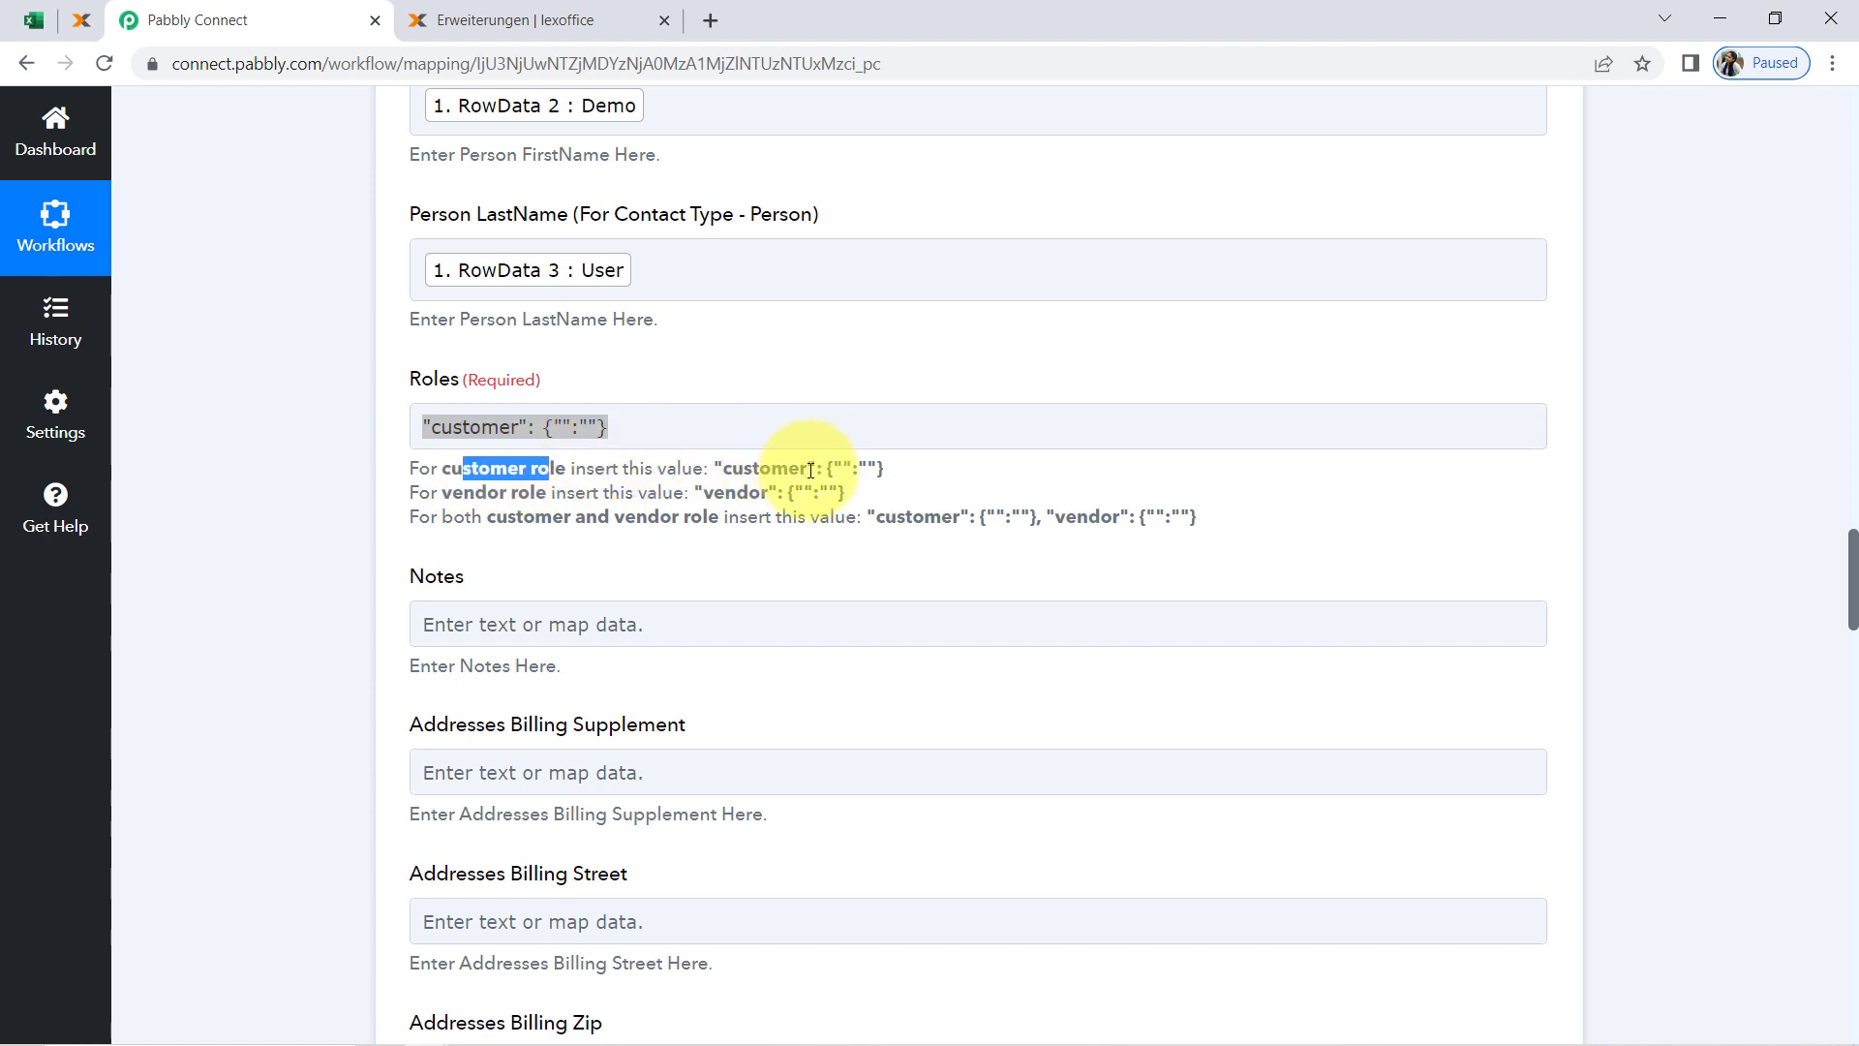
{"action": "left_click_drag", "start_coordinate": [807, 469], "coordinate": [723, 470]}
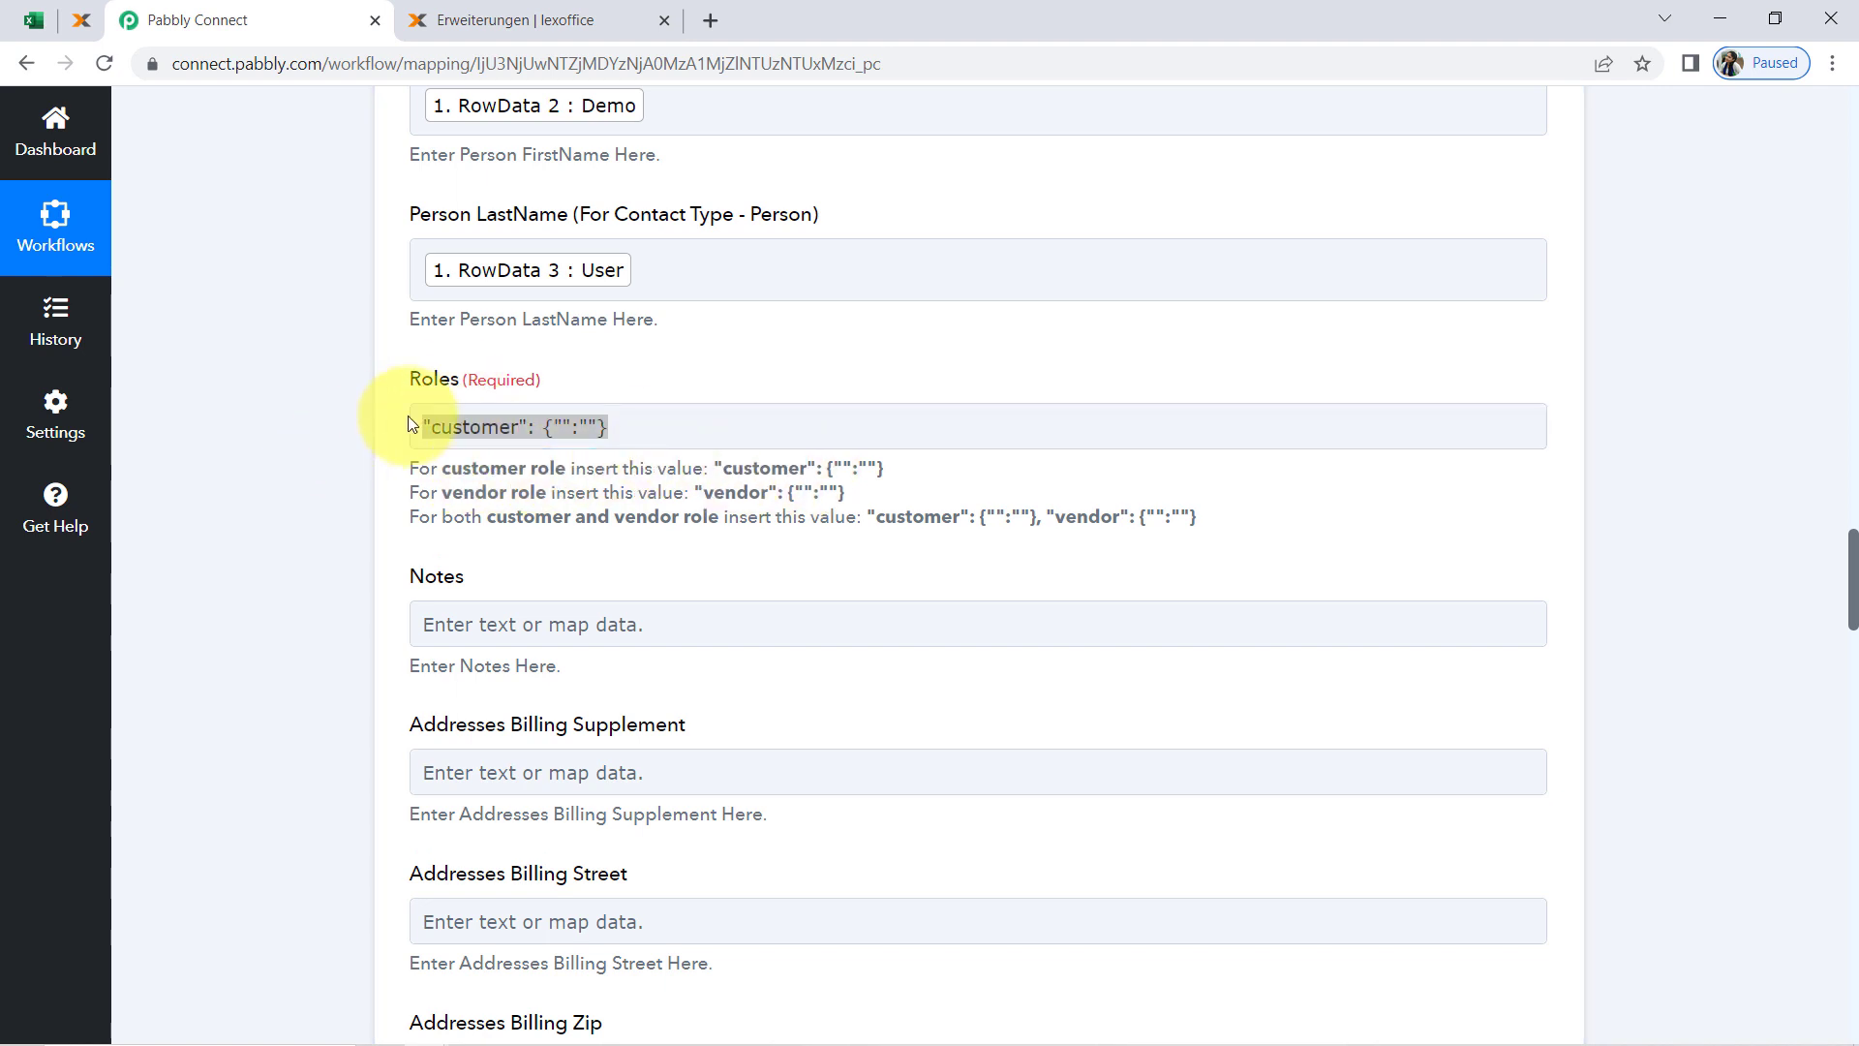
{"action": "left_click", "coordinate": [440, 426]}
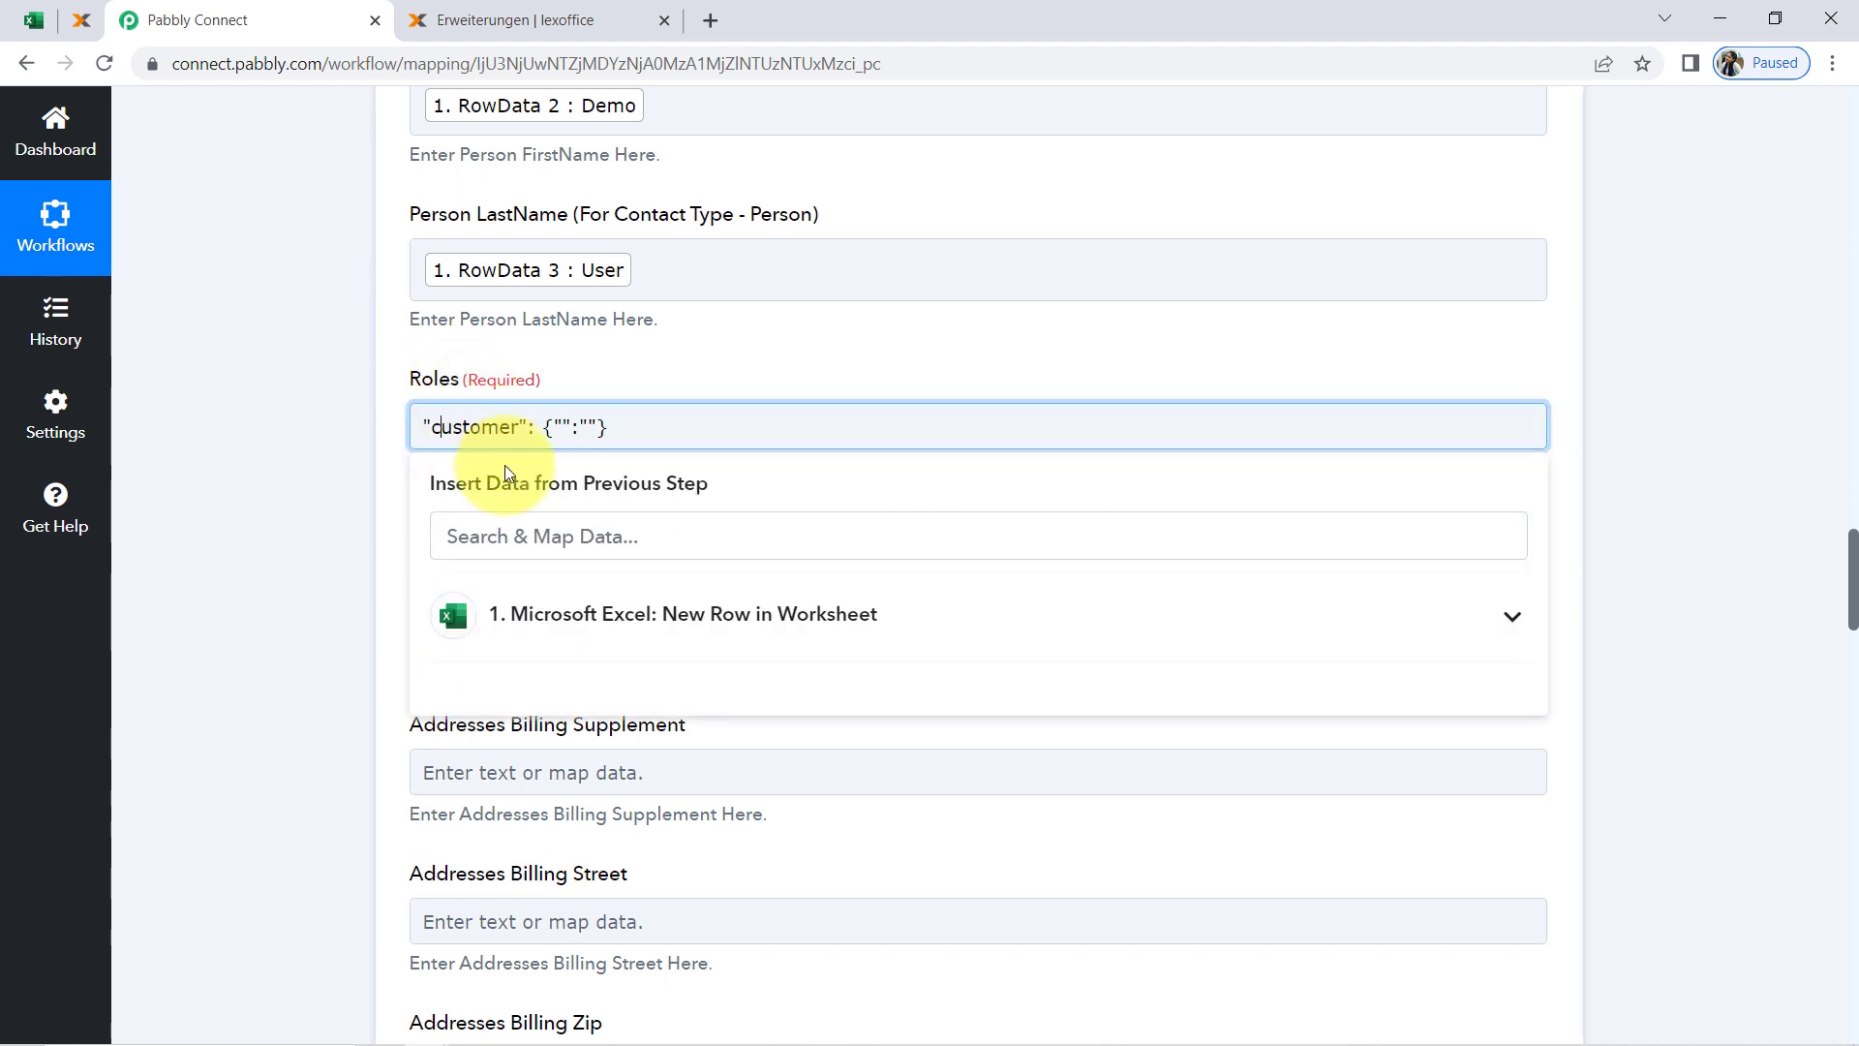
Check the All Invoices Data worksheet in Excel and return to the contact action's fields in Pabbly Connect
{"action": "left_click", "coordinate": [5, 19]}
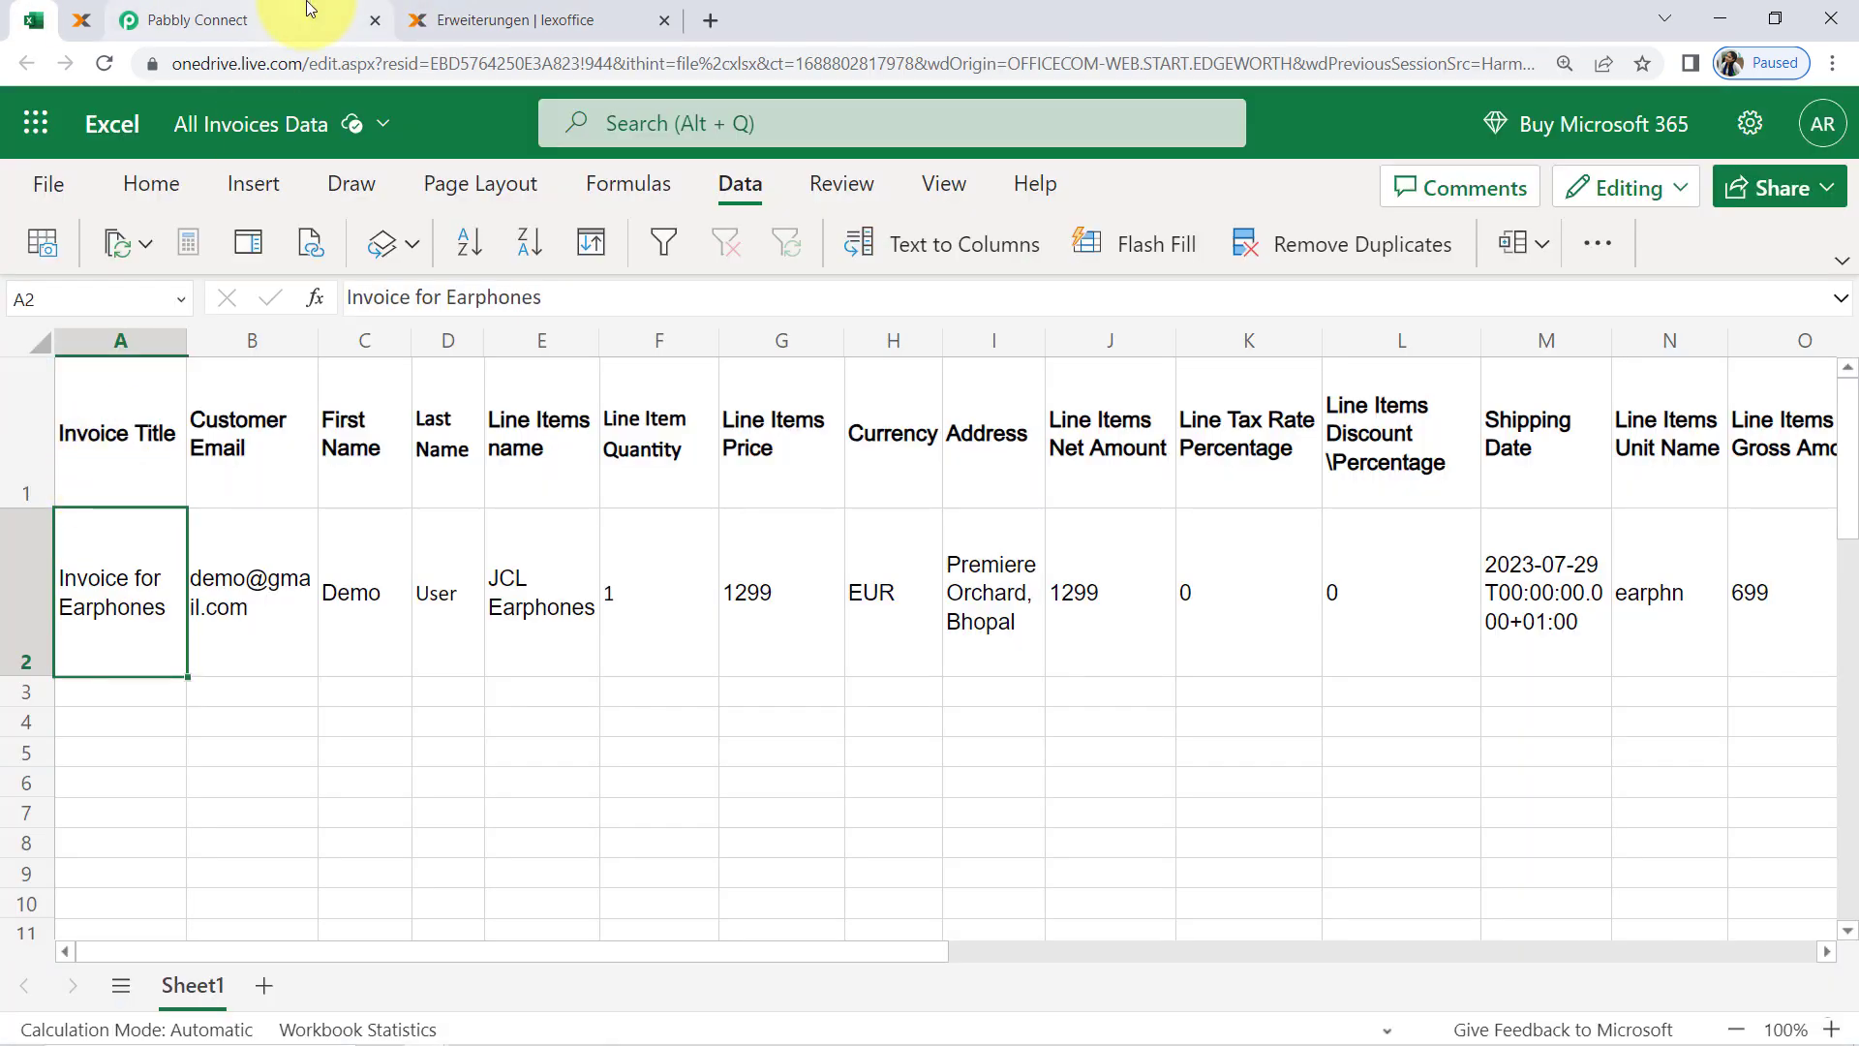
{"action": "left_click", "coordinate": [309, 12]}
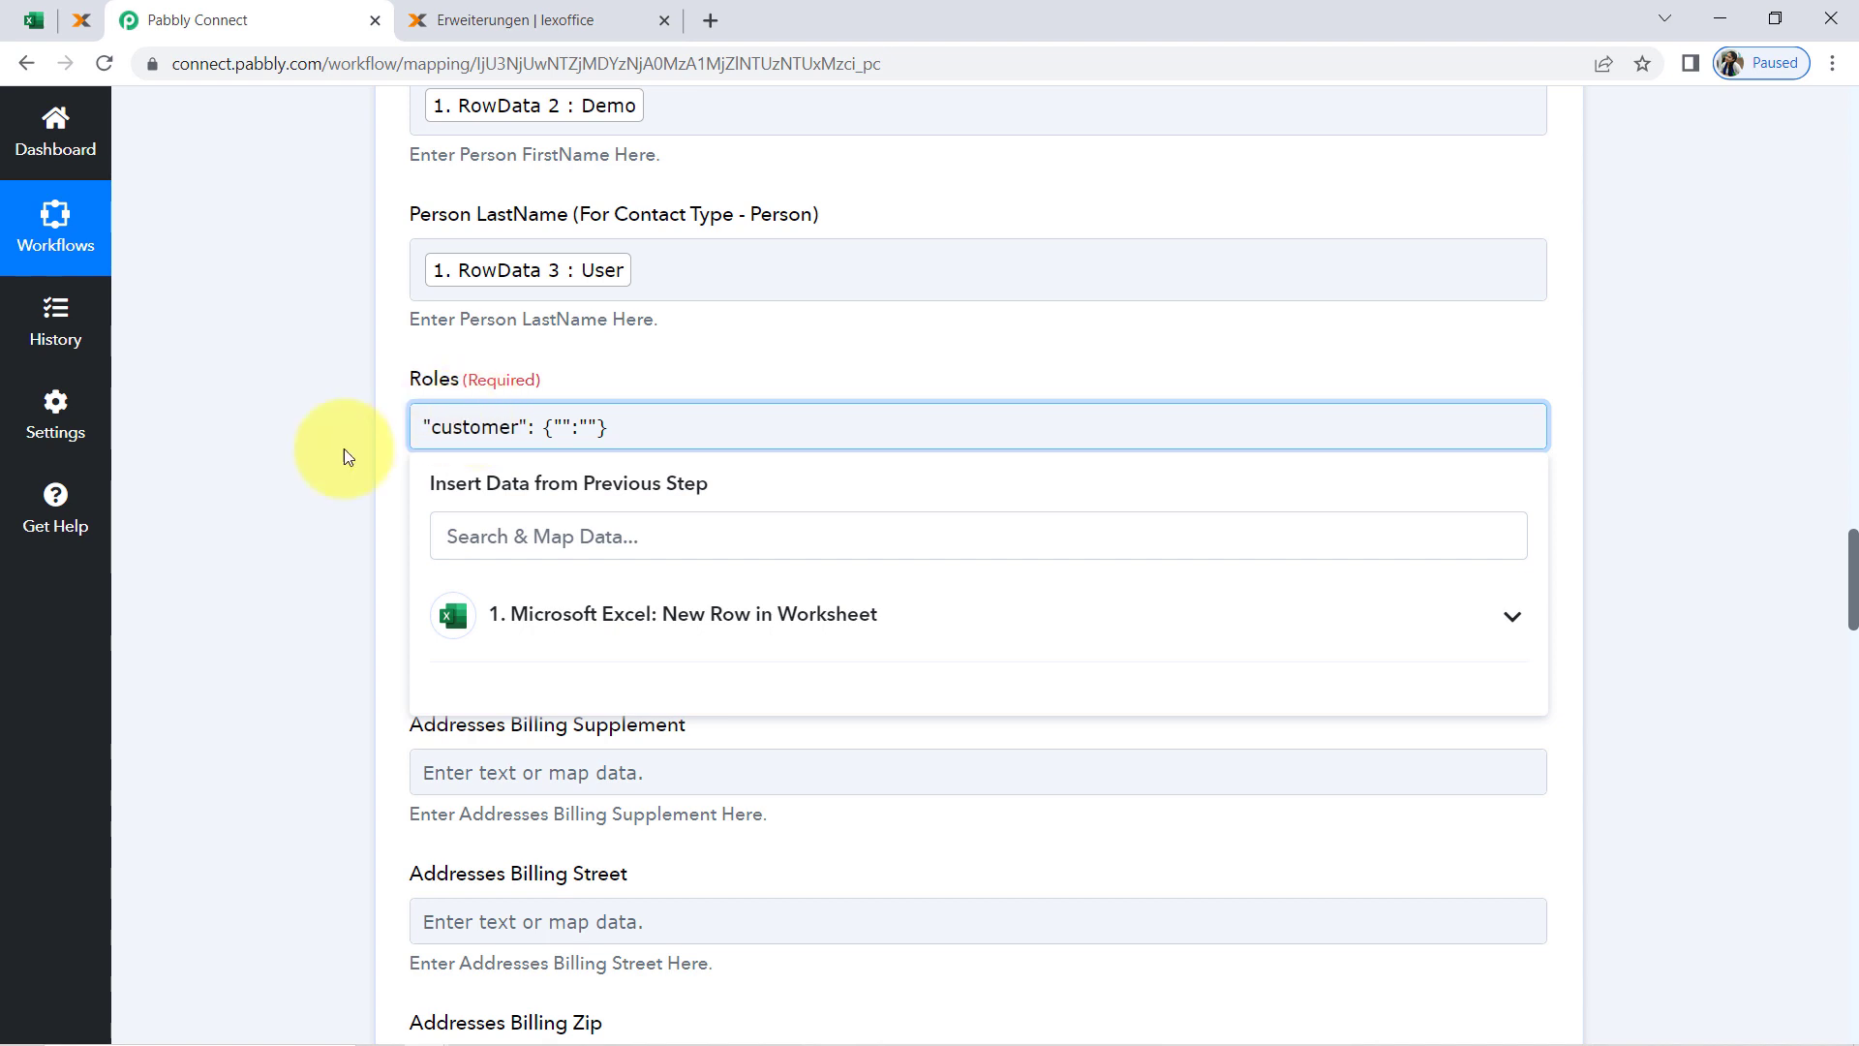
{"action": "left_click", "coordinate": [316, 461]}
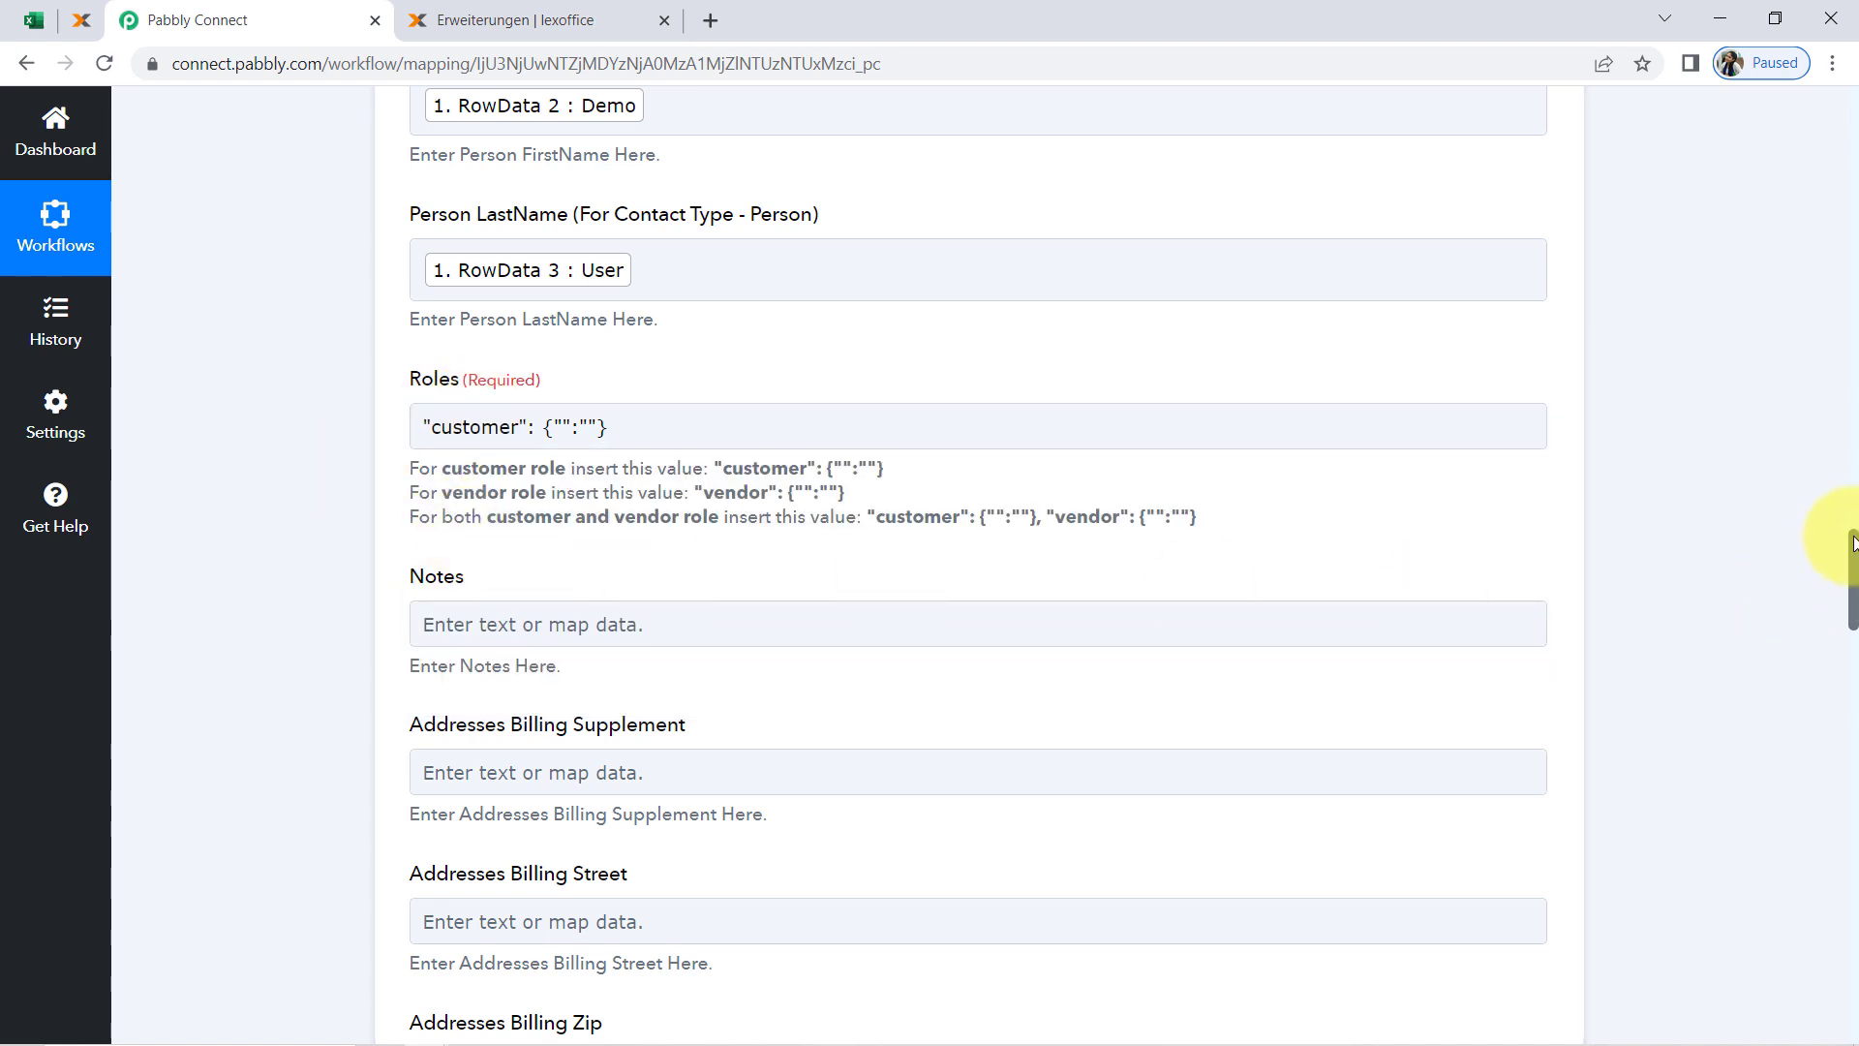
Map the lexoffice Addresses Billing Street field to RowData 8 from the Microsoft Excel trigger
{"action": "left_click_drag", "start_coordinate": [1852, 548], "coordinate": [1849, 627]}
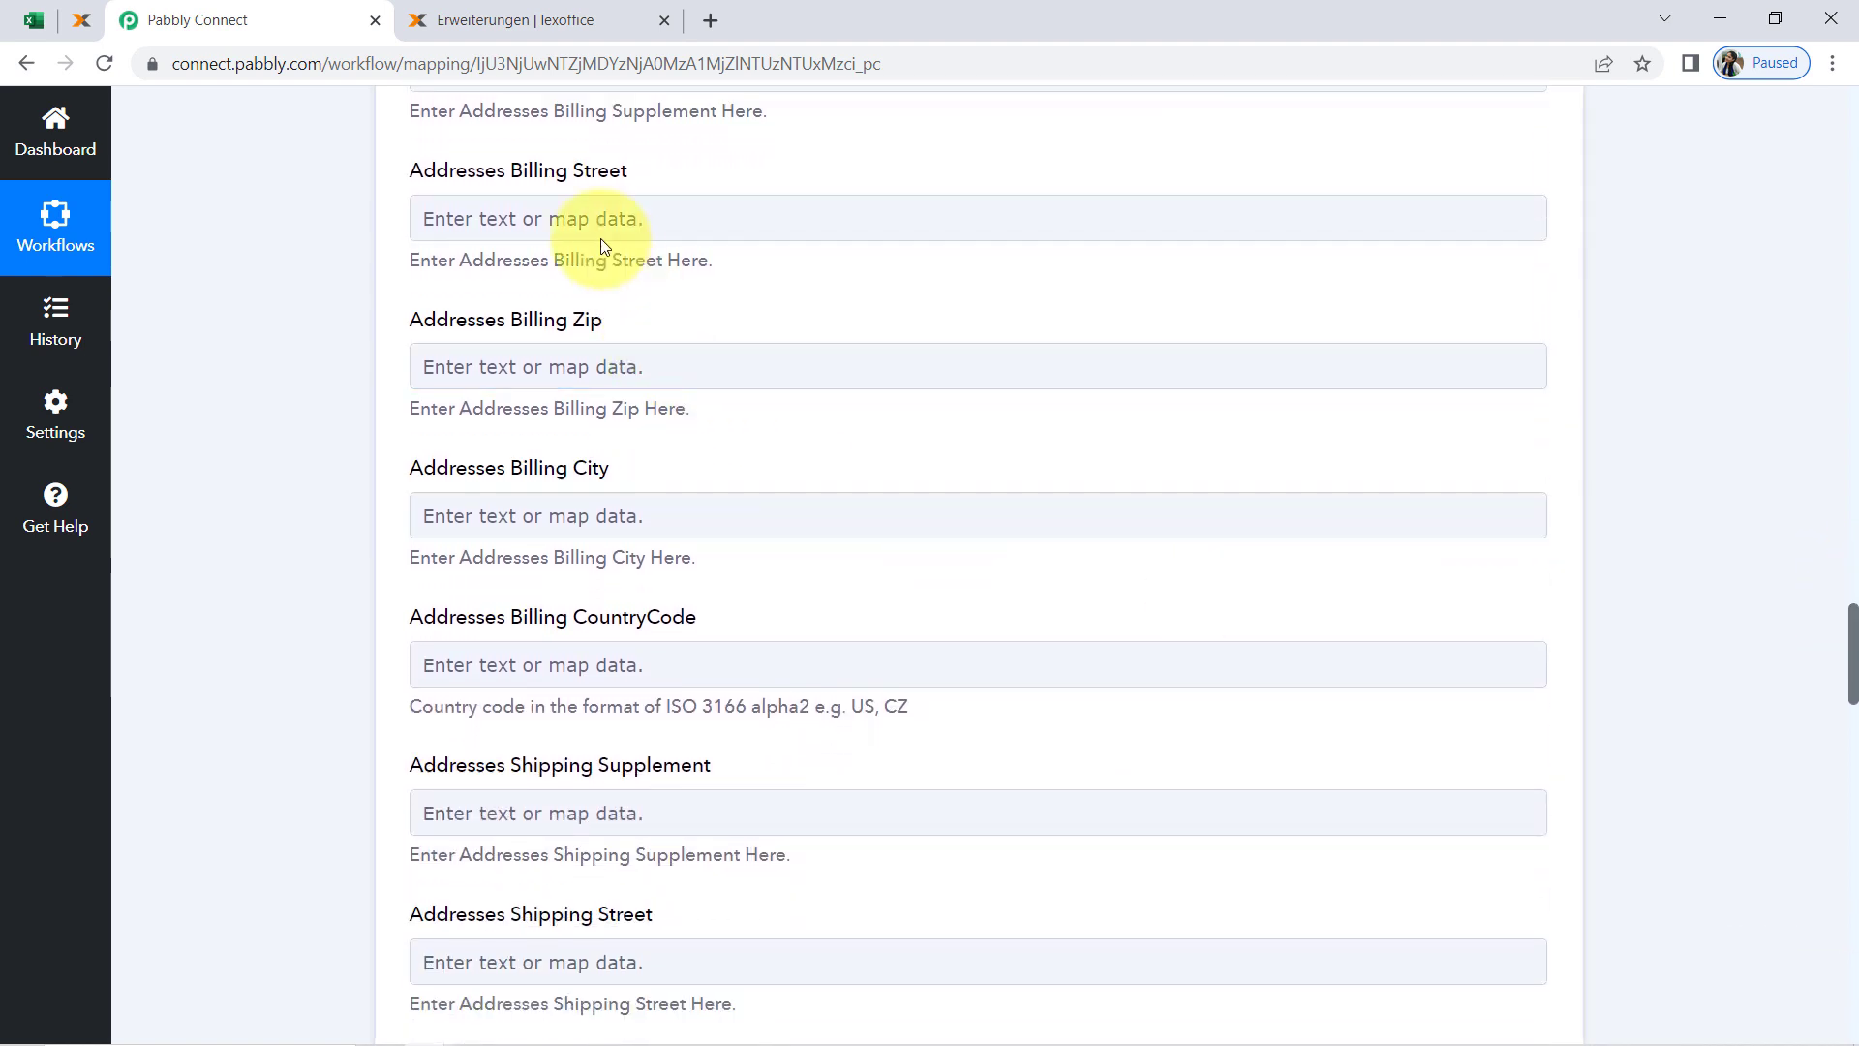
{"action": "left_click", "coordinate": [542, 217]}
{"action": "left_click", "coordinate": [555, 215]}
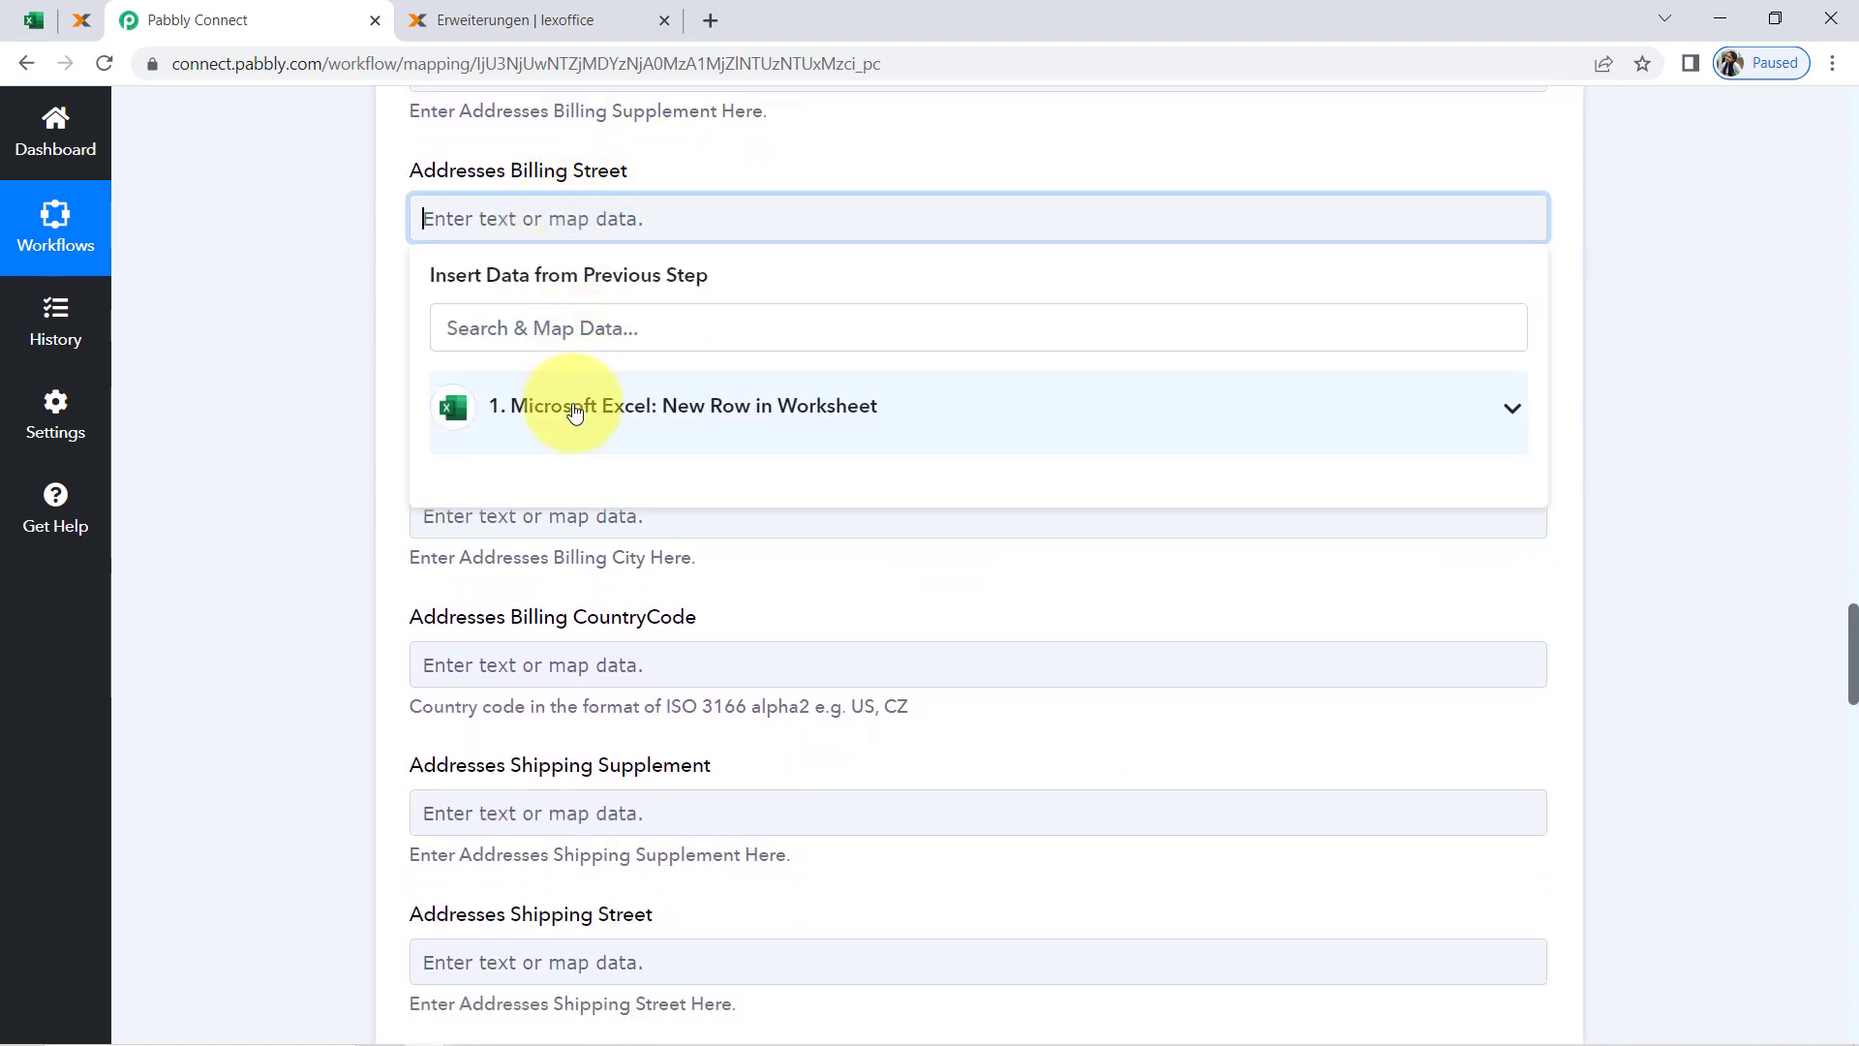
{"action": "left_click", "coordinate": [576, 405]}
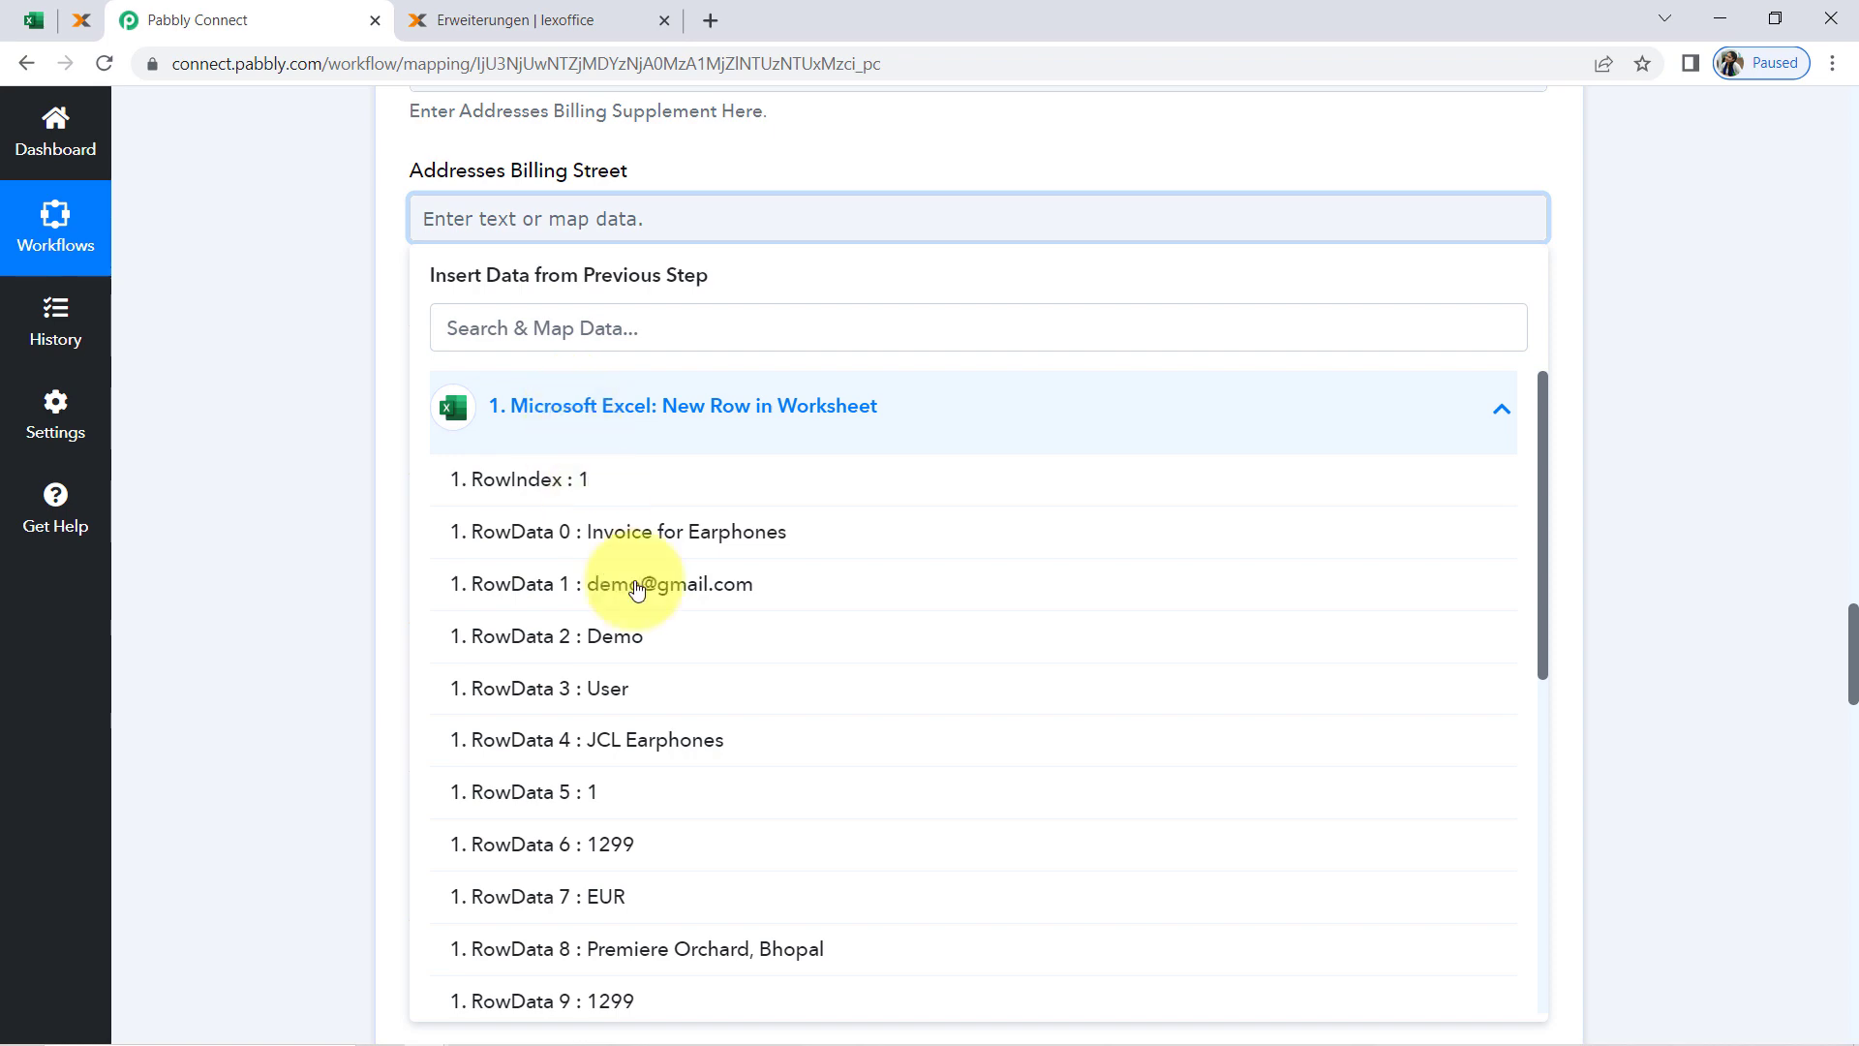
{"action": "left_click", "coordinate": [612, 957]}
{"action": "left_click", "coordinate": [329, 473]}
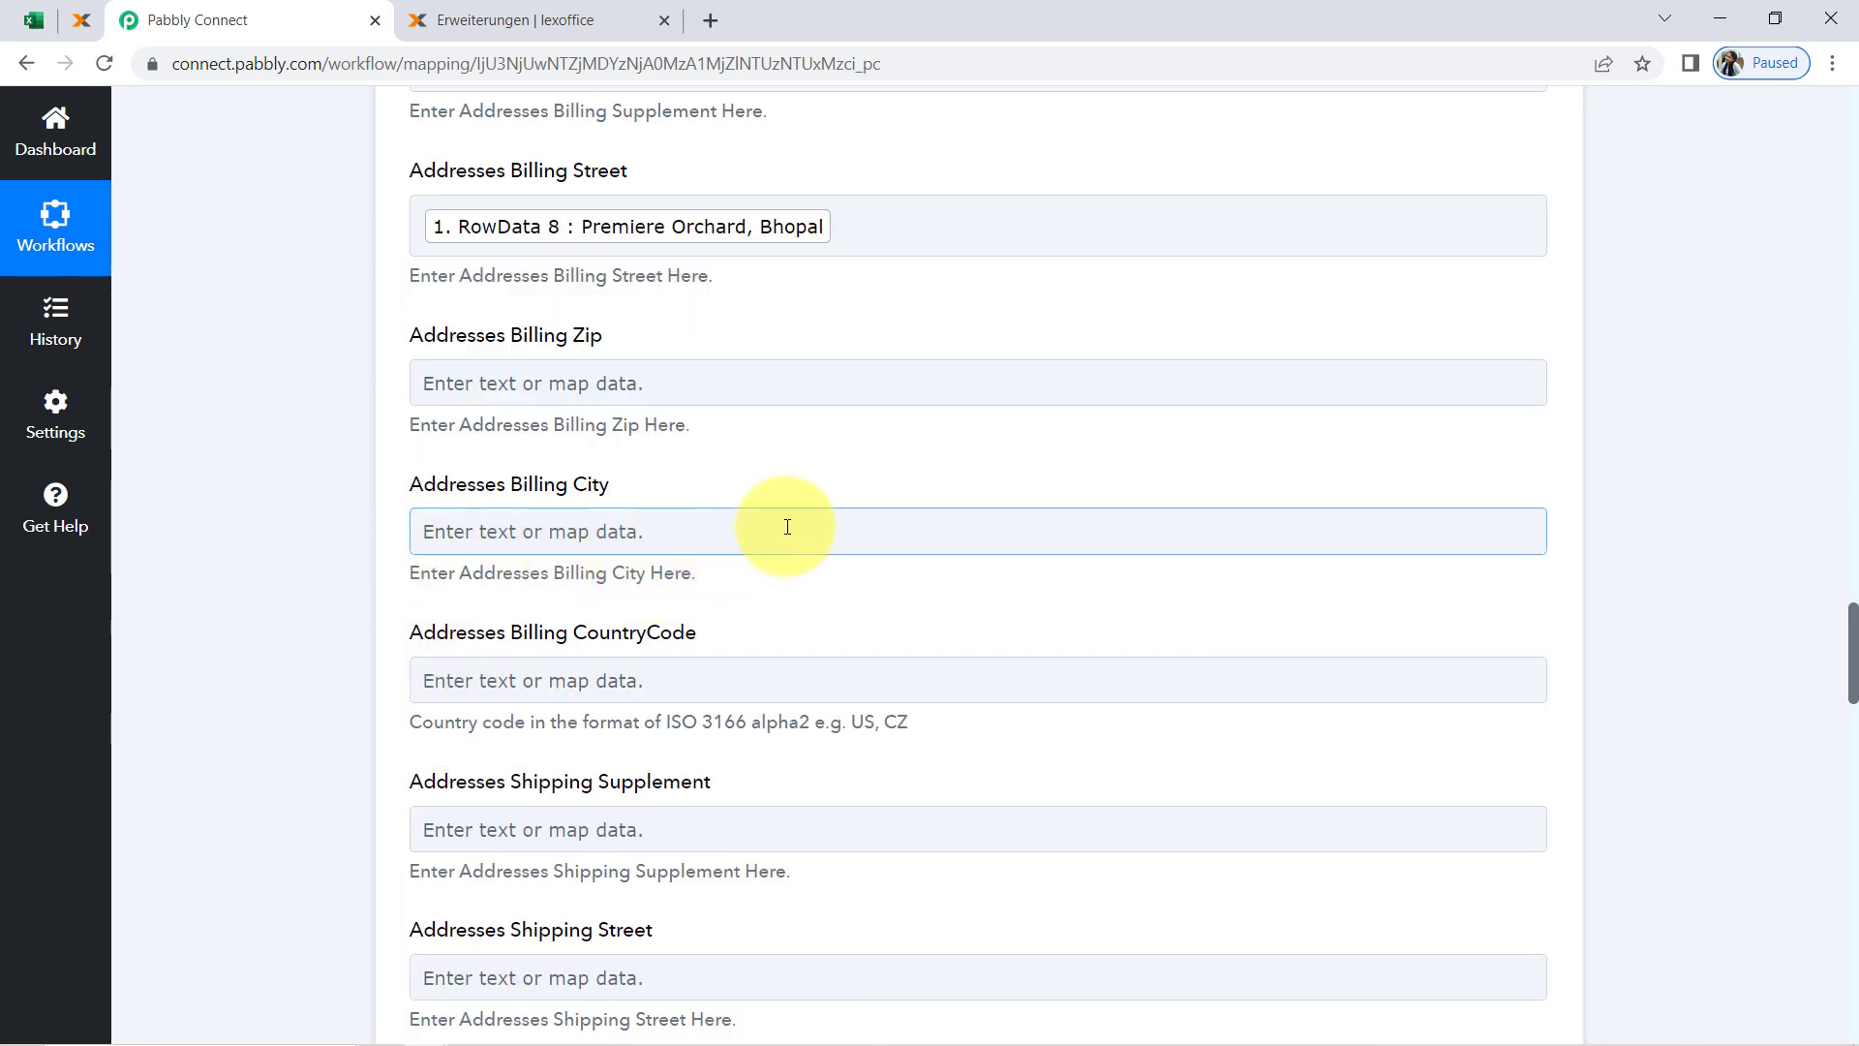
Map the lexoffice EmailAddresses Private field to RowData 1 from the Microsoft Excel trigger, finding it by searching for "@"
{"action": "scroll", "coordinate": [787, 526], "scroll_direction": "down", "scroll_amount": 6}
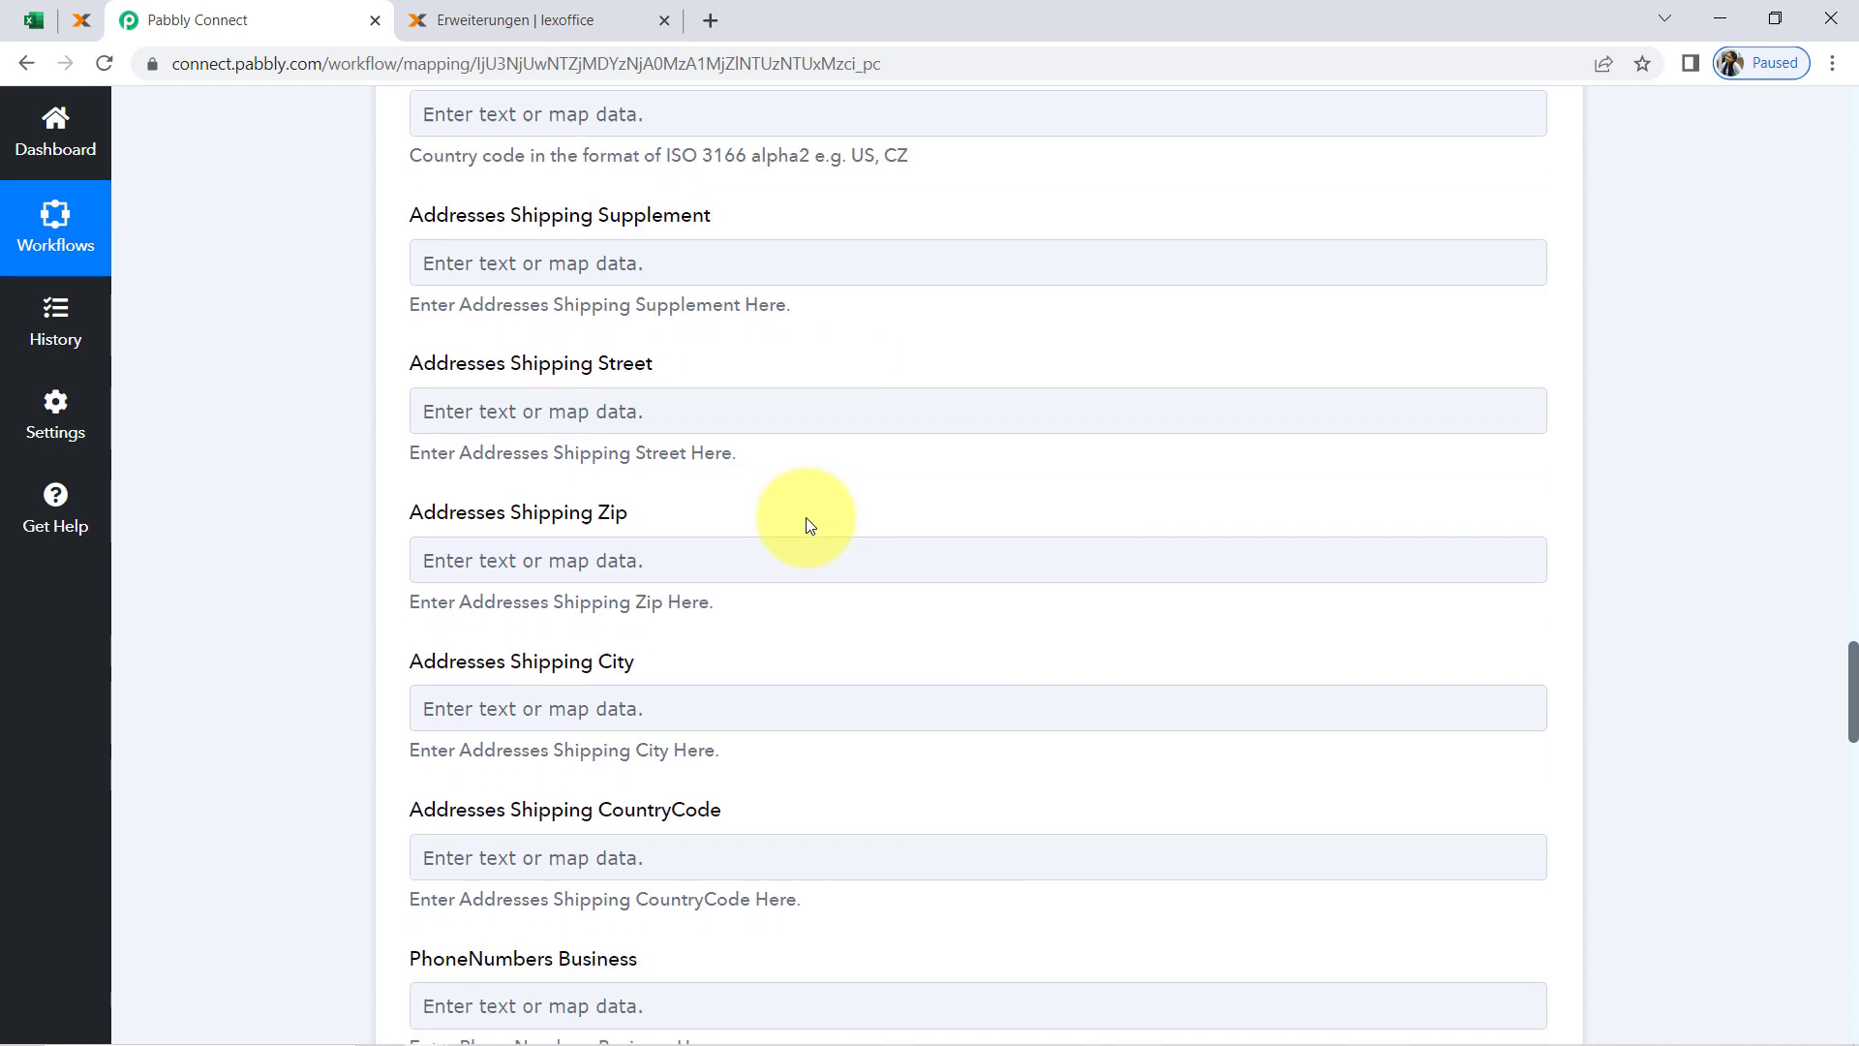
{"action": "scroll", "coordinate": [810, 525], "scroll_direction": "down", "scroll_amount": 2}
{"action": "scroll", "coordinate": [809, 524], "scroll_direction": "down", "scroll_amount": 4}
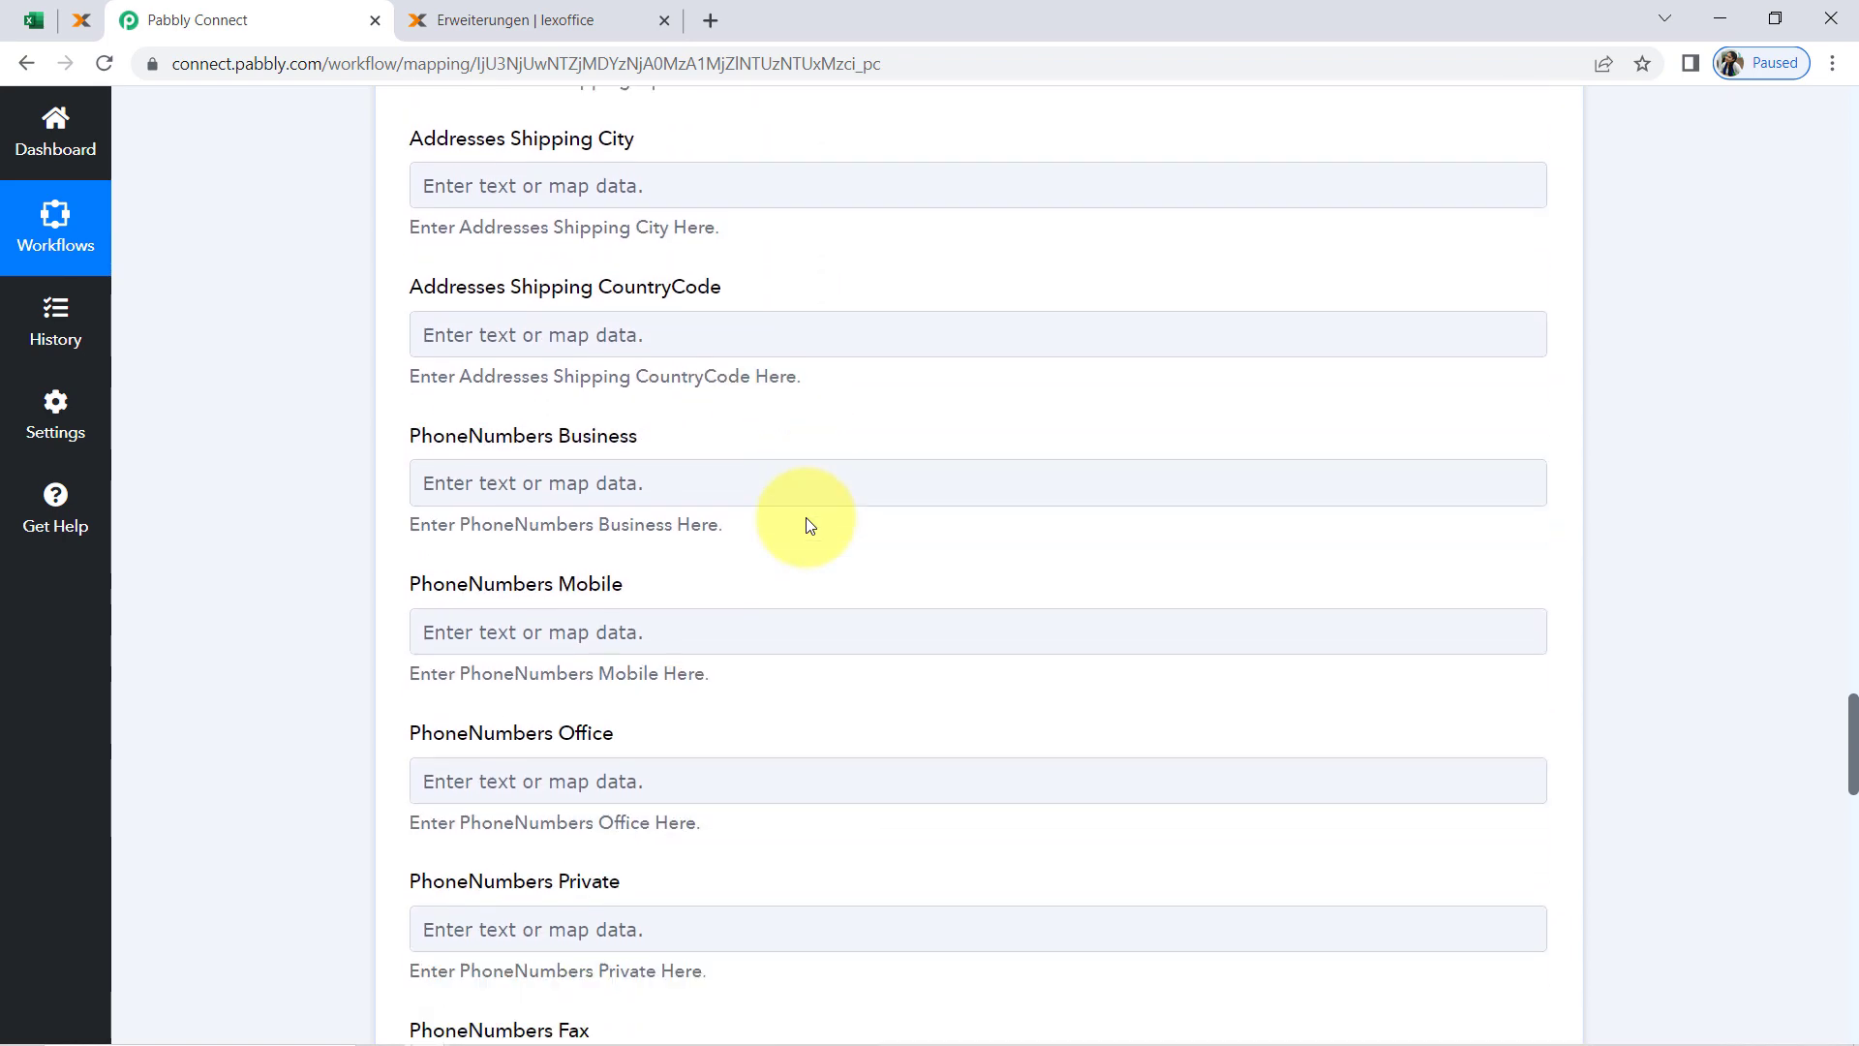
{"action": "scroll", "coordinate": [808, 525], "scroll_direction": "down", "scroll_amount": 3}
{"action": "scroll", "coordinate": [808, 522], "scroll_direction": "down", "scroll_amount": 3}
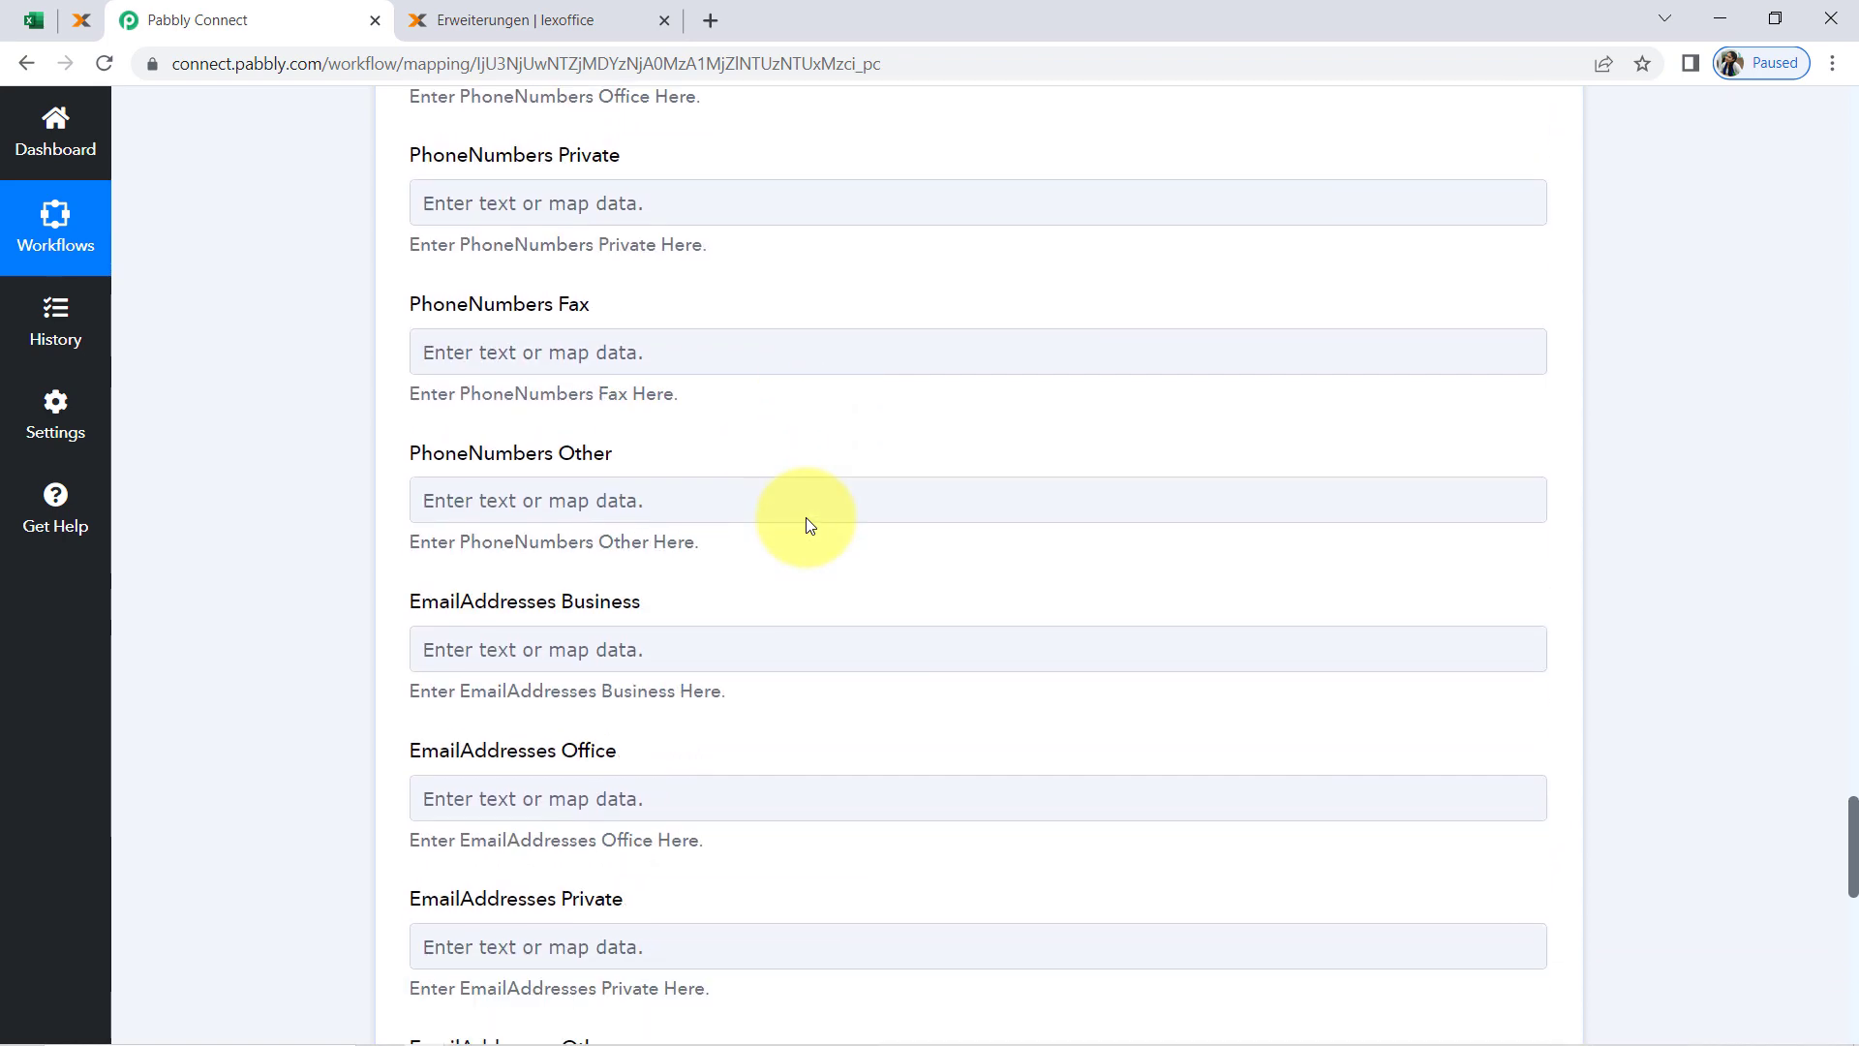
{"action": "scroll", "coordinate": [806, 523], "scroll_direction": "down", "scroll_amount": 2}
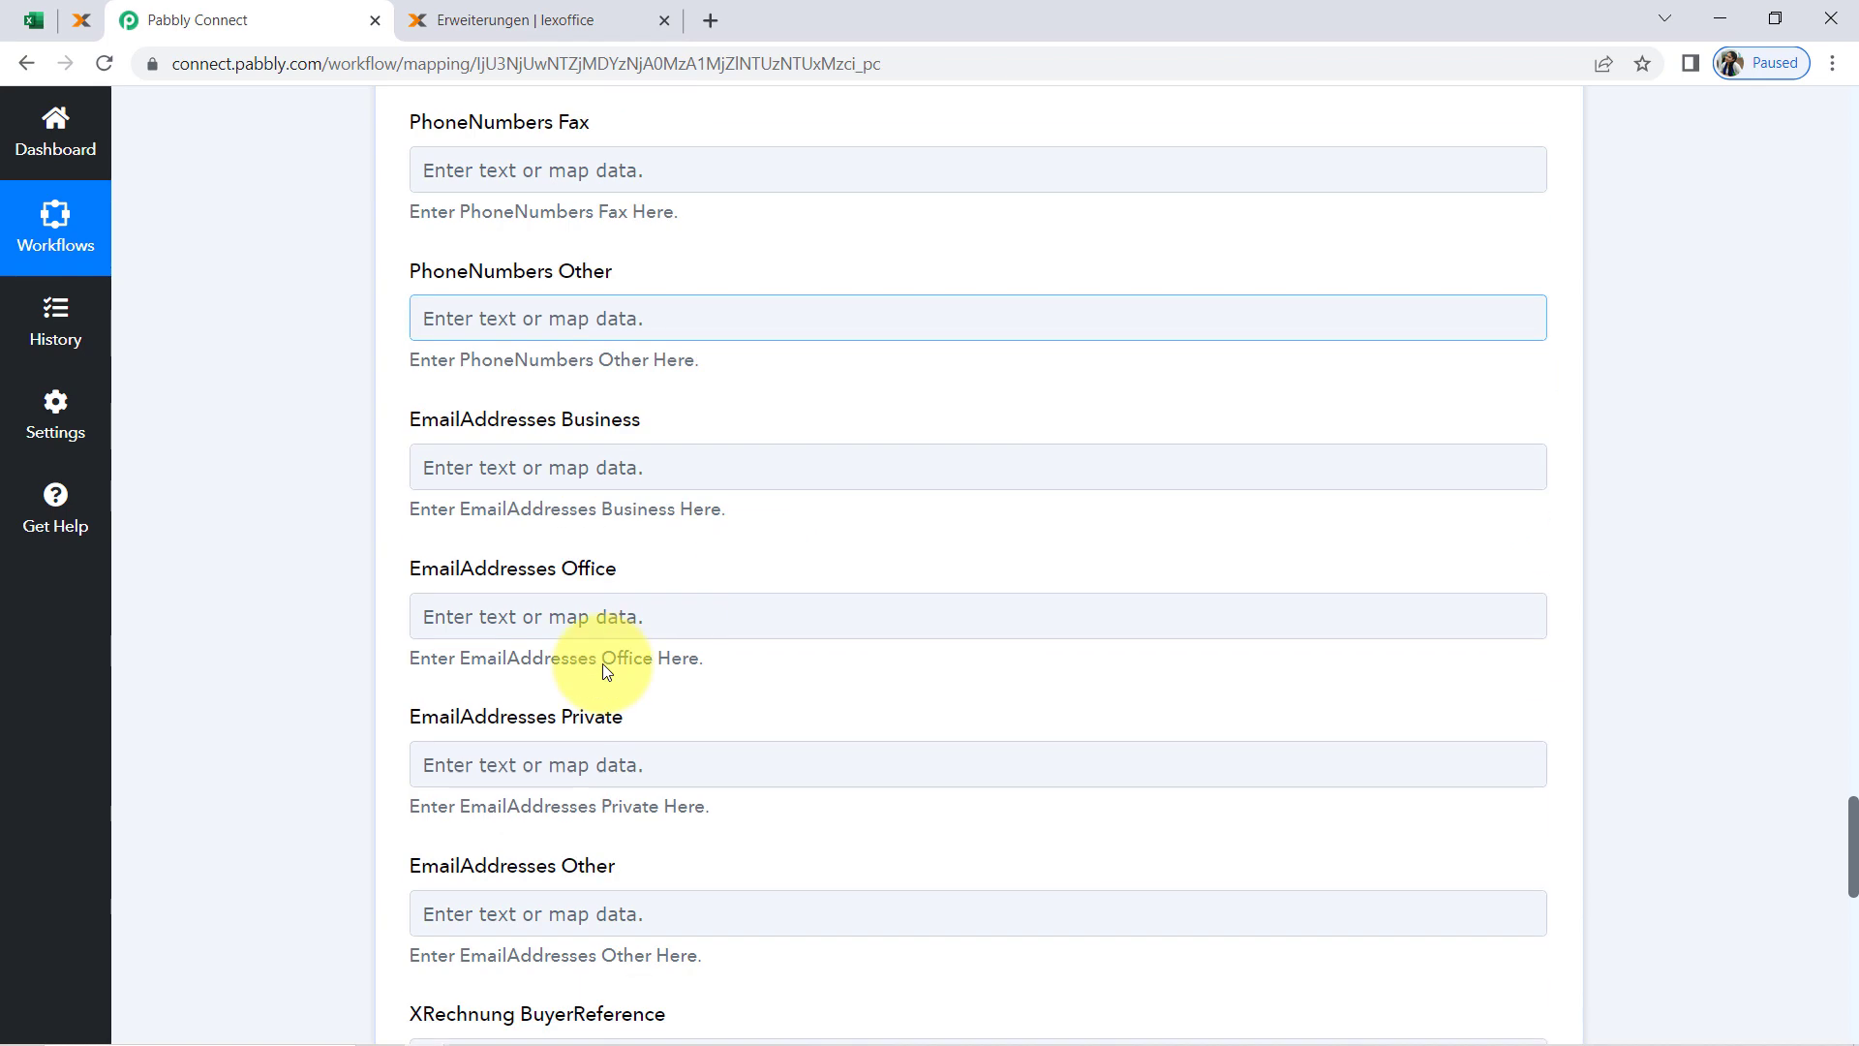
{"action": "left_click", "coordinate": [536, 706]}
{"action": "left_click", "coordinate": [458, 805]}
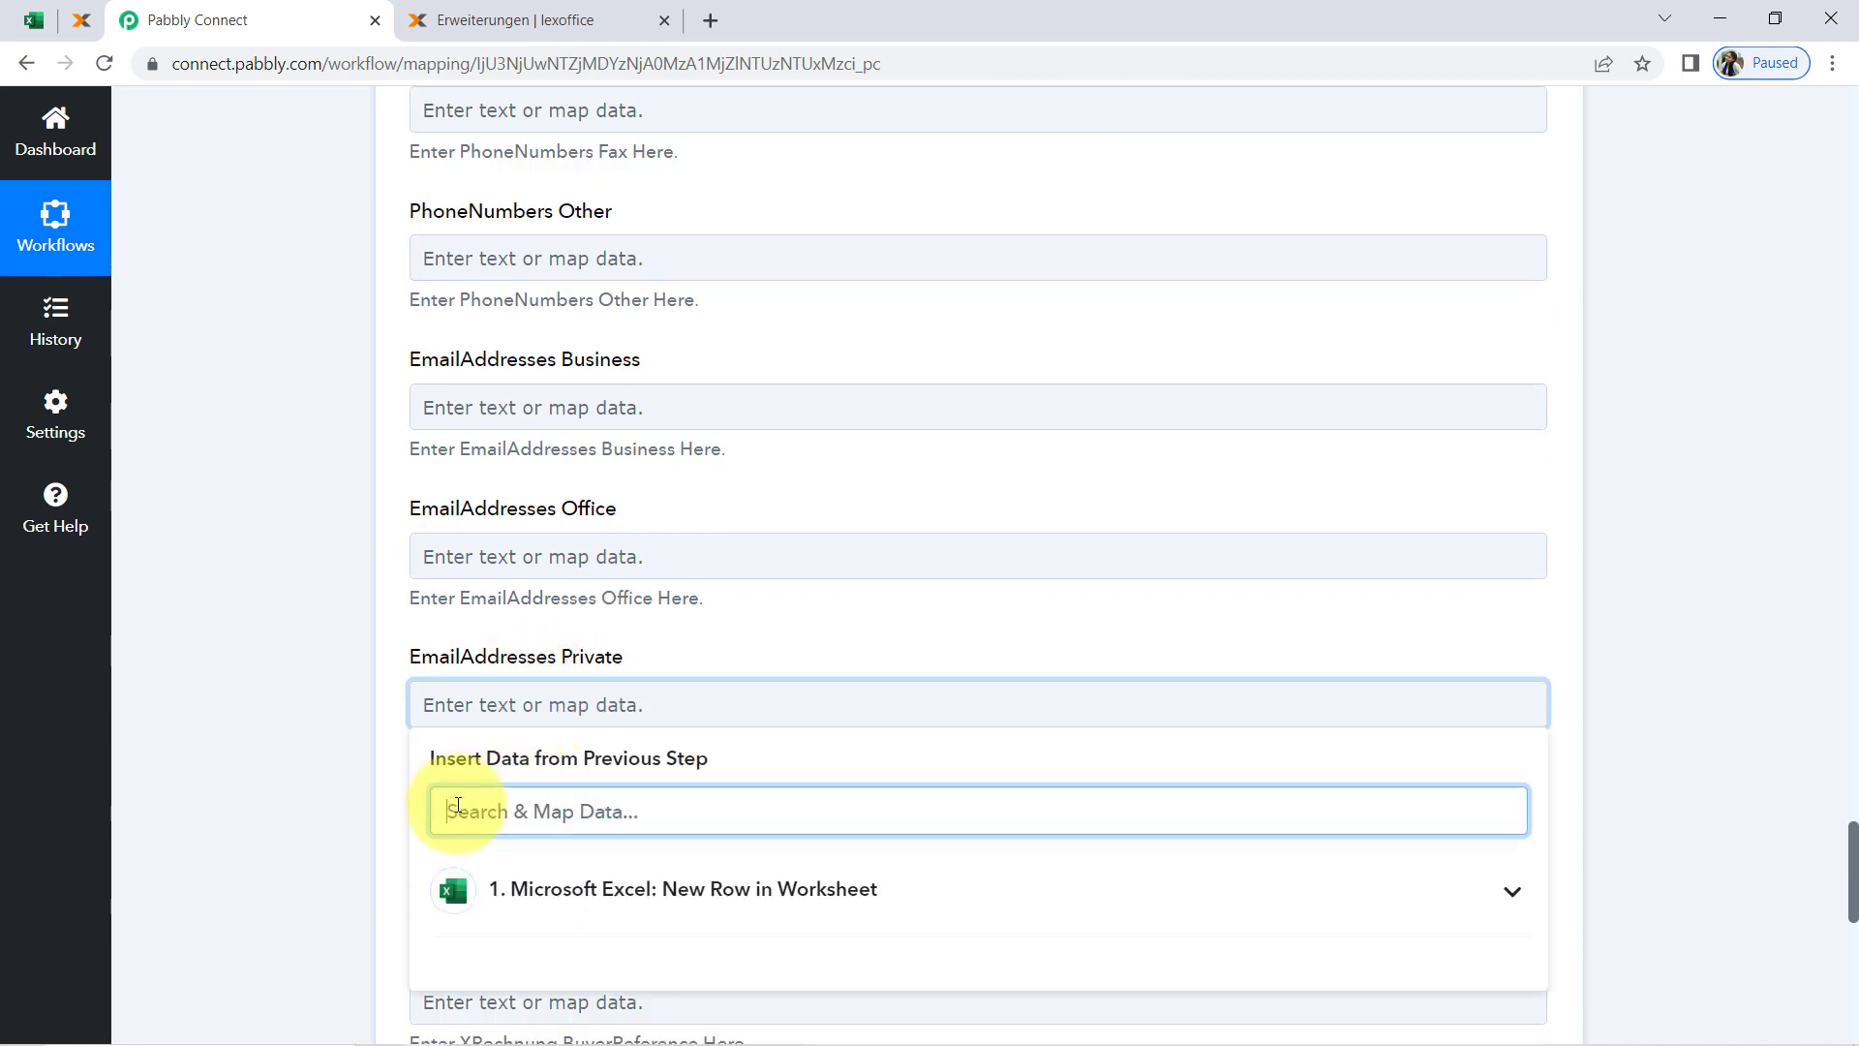
{"action": "type", "text": "d"}
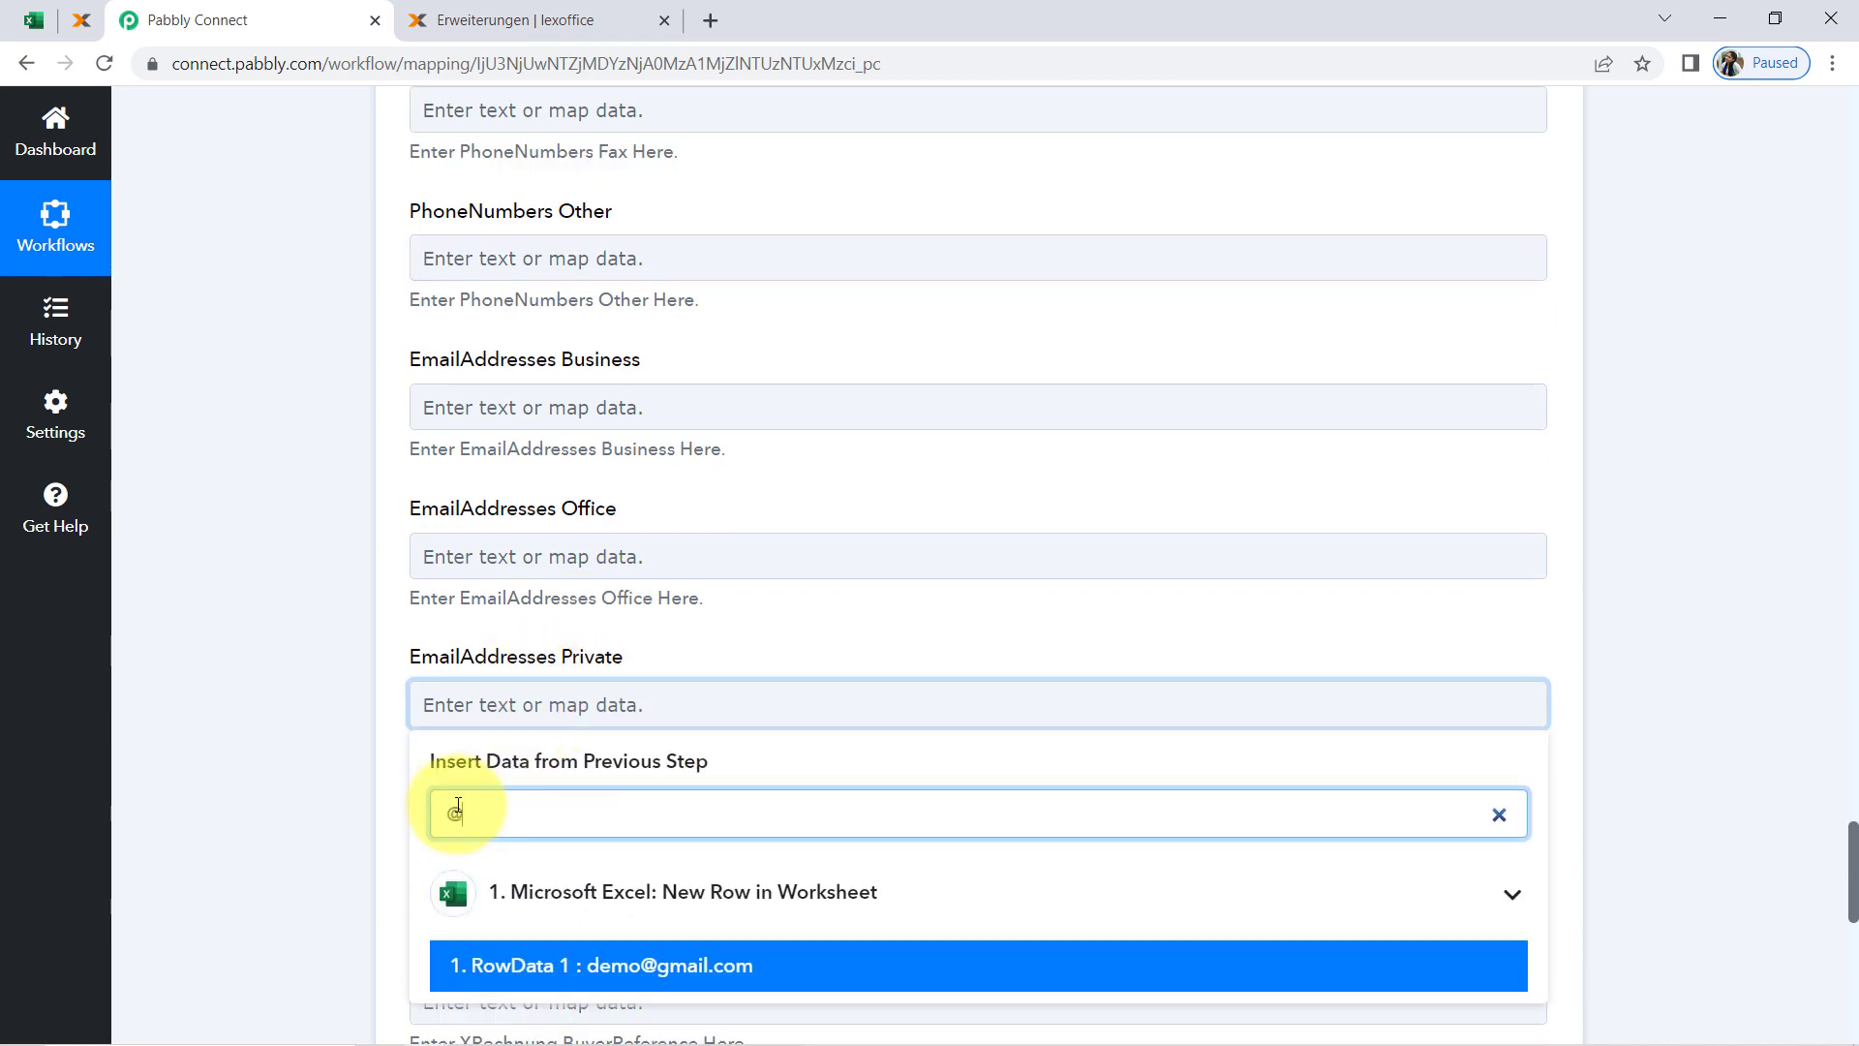
{"action": "left_click", "coordinate": [629, 968]}
{"action": "left_click", "coordinate": [227, 630]}
{"action": "scroll", "coordinate": [224, 633], "scroll_direction": "down", "scroll_amount": 2}
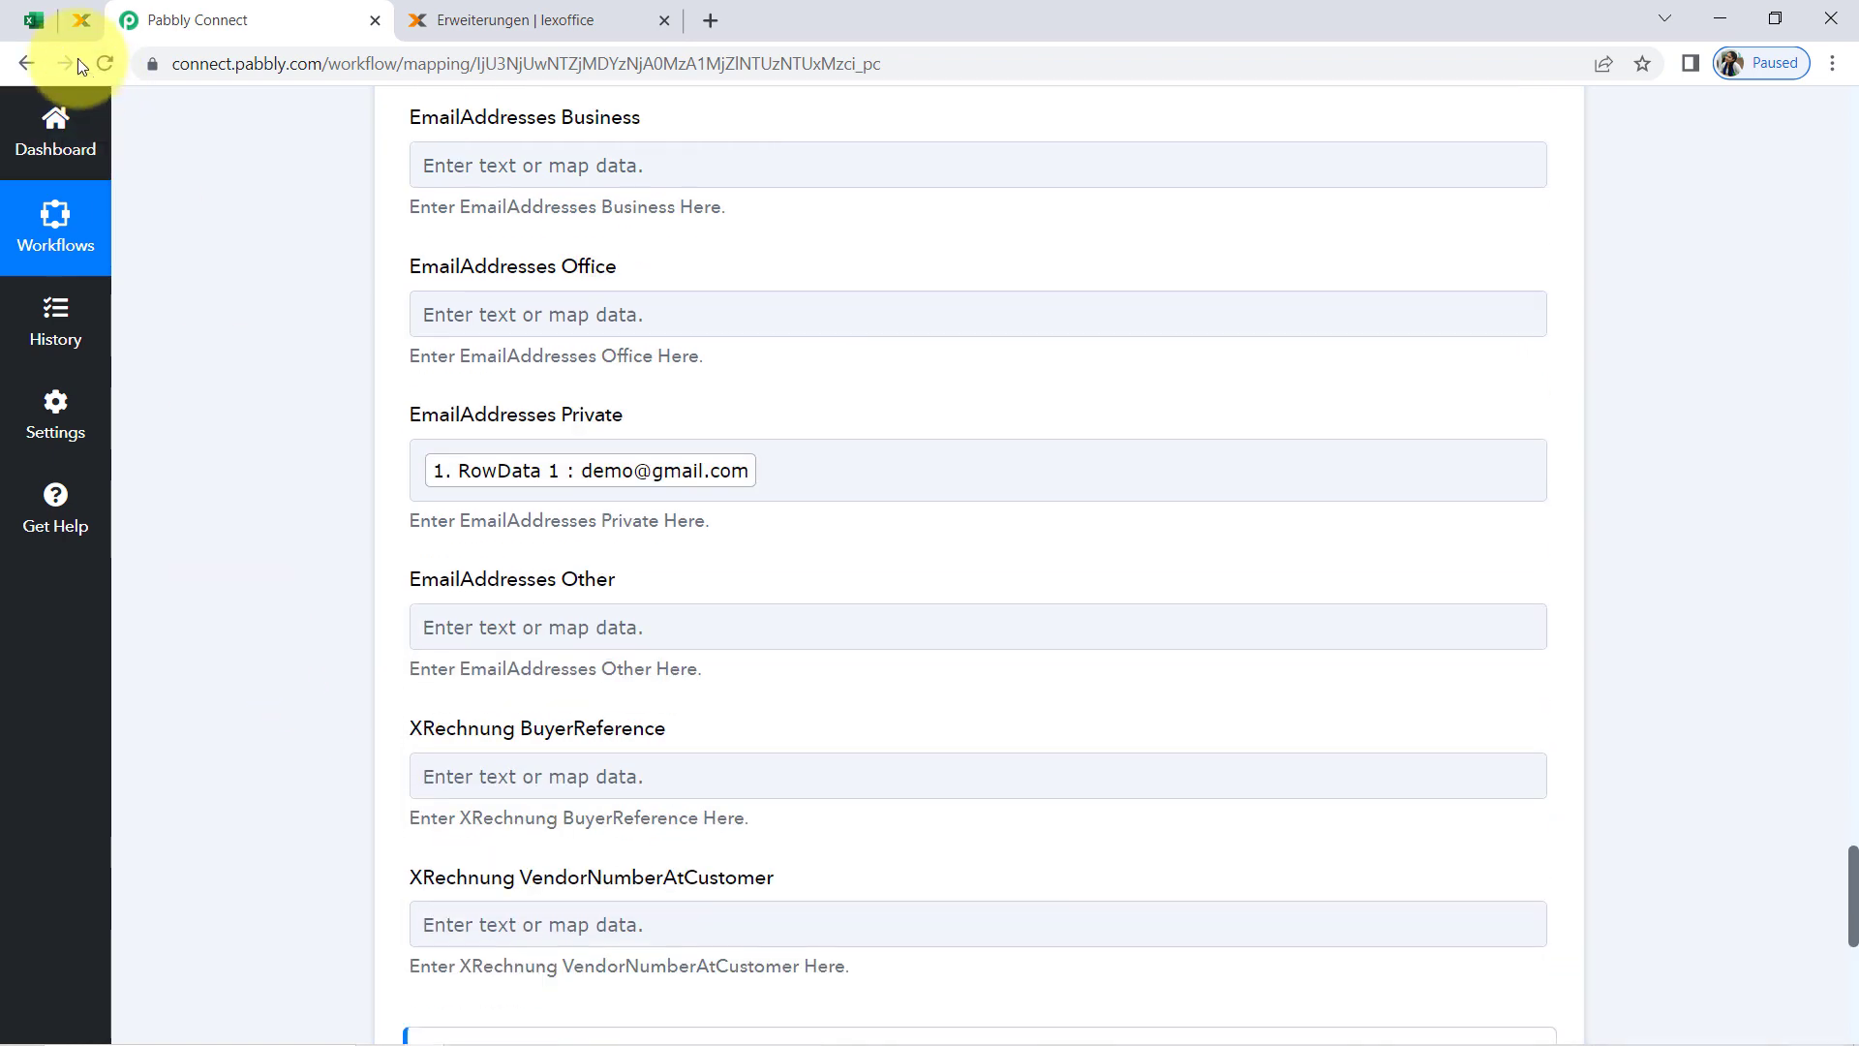
Switch to Excel to check the customer email, first name and last name cells in row 2, and return to Pabbly Connect
{"action": "left_click", "coordinate": [39, 21]}
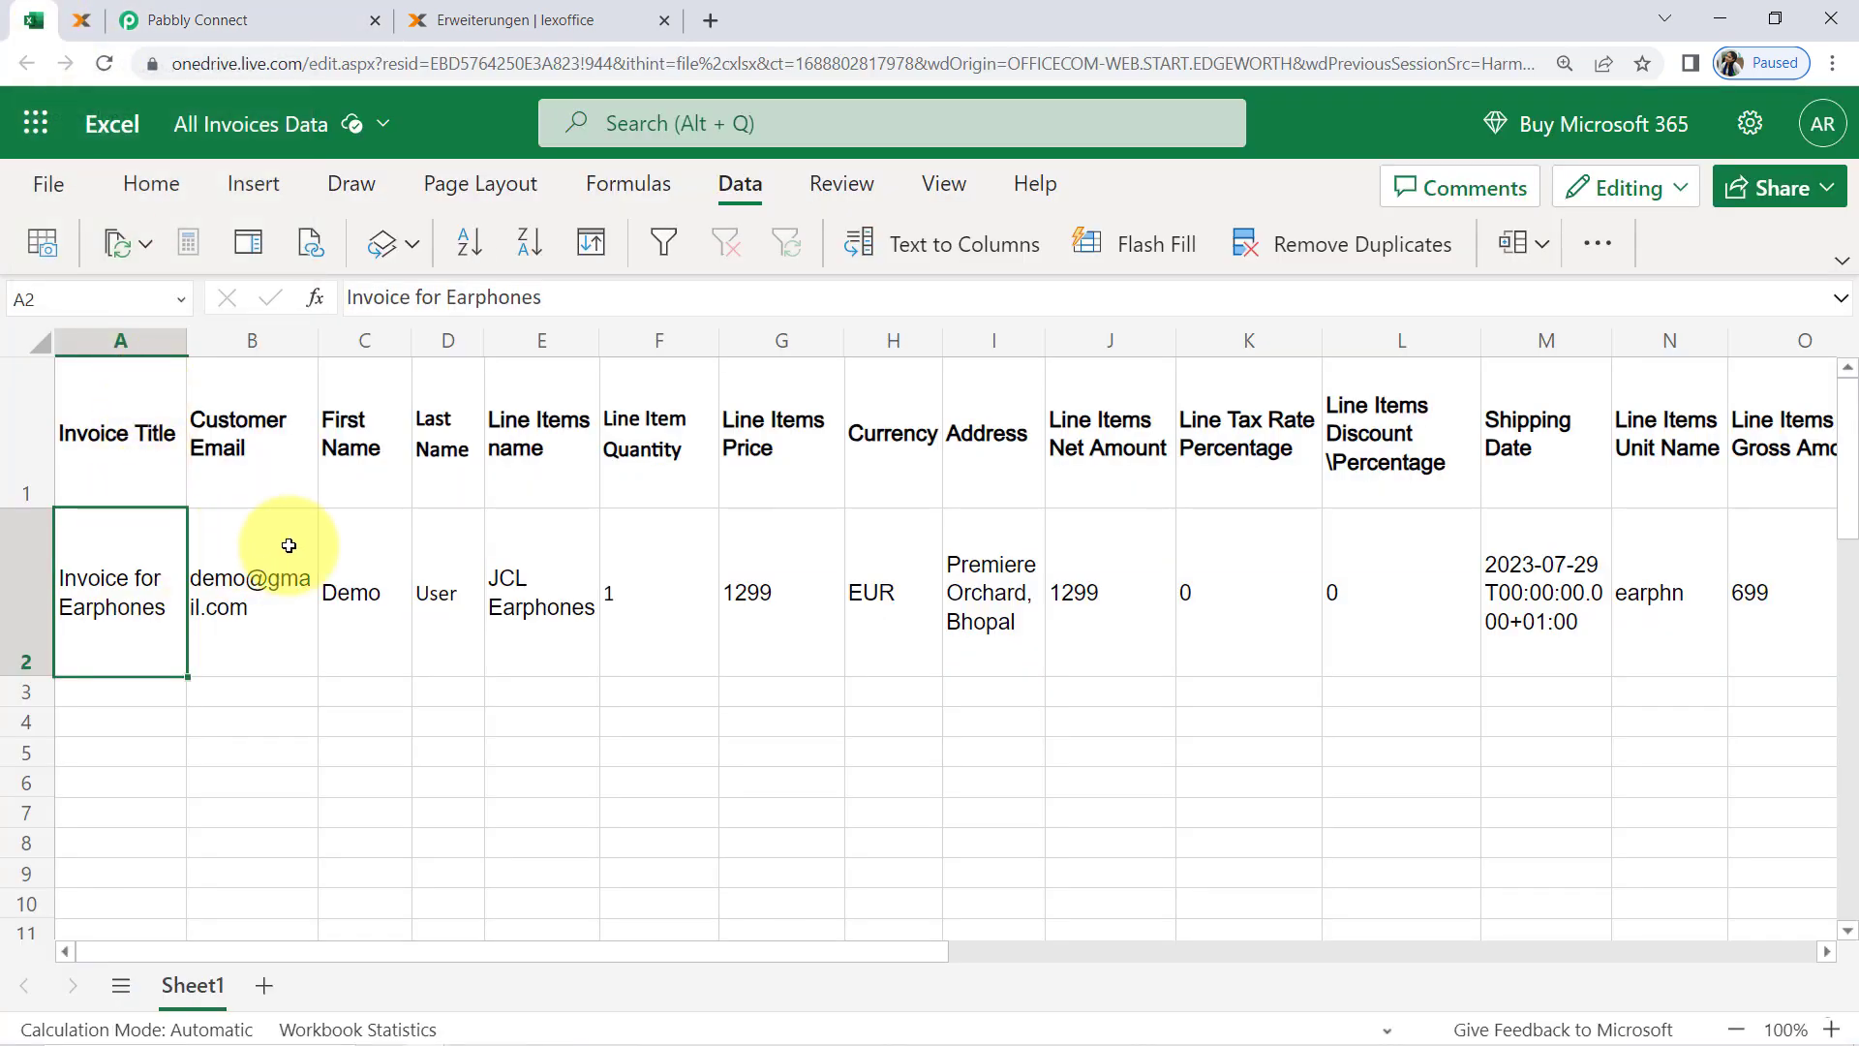
{"action": "left_click", "coordinate": [253, 561]}
{"action": "left_click", "coordinate": [351, 581]}
{"action": "left_click", "coordinate": [438, 588]}
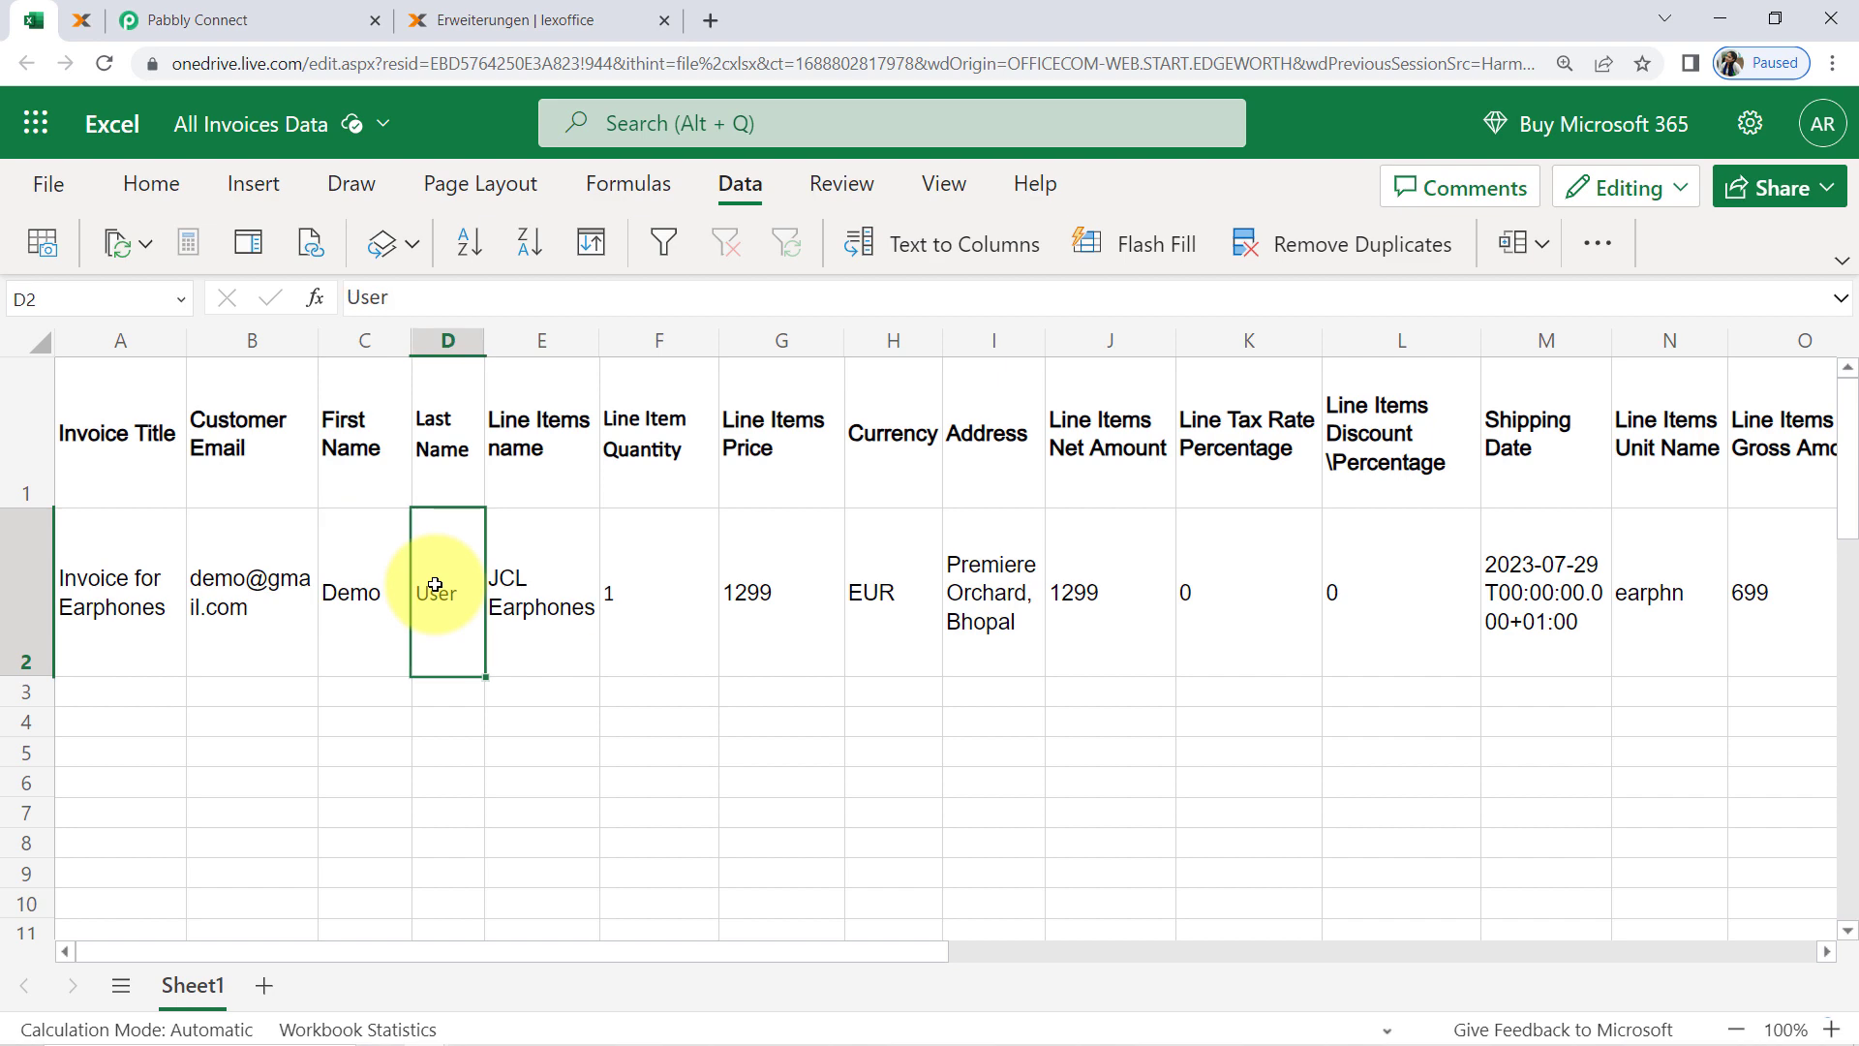
{"action": "left_click", "coordinate": [251, 11]}
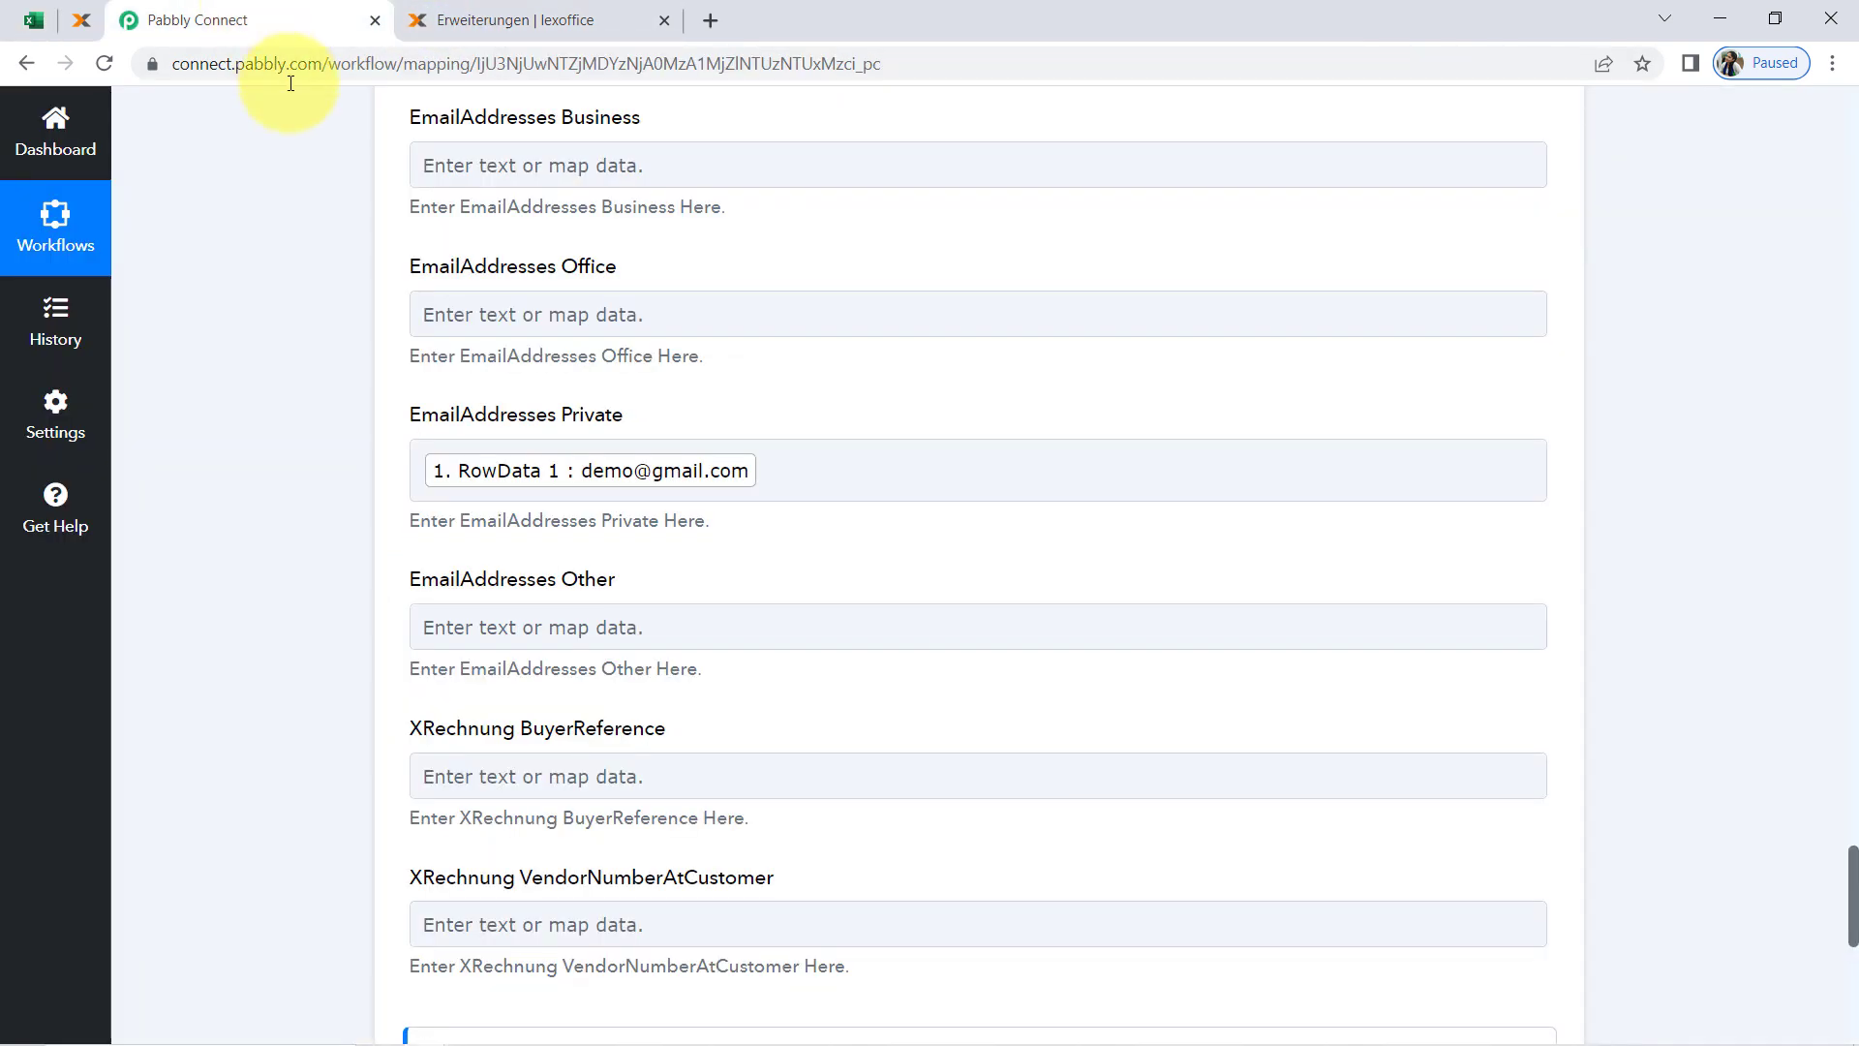
Switch to lexoffice, view the customer contacts list while trying the English translation, and close that browser tab
{"action": "scroll", "coordinate": [269, 678], "scroll_direction": "down", "scroll_amount": 7}
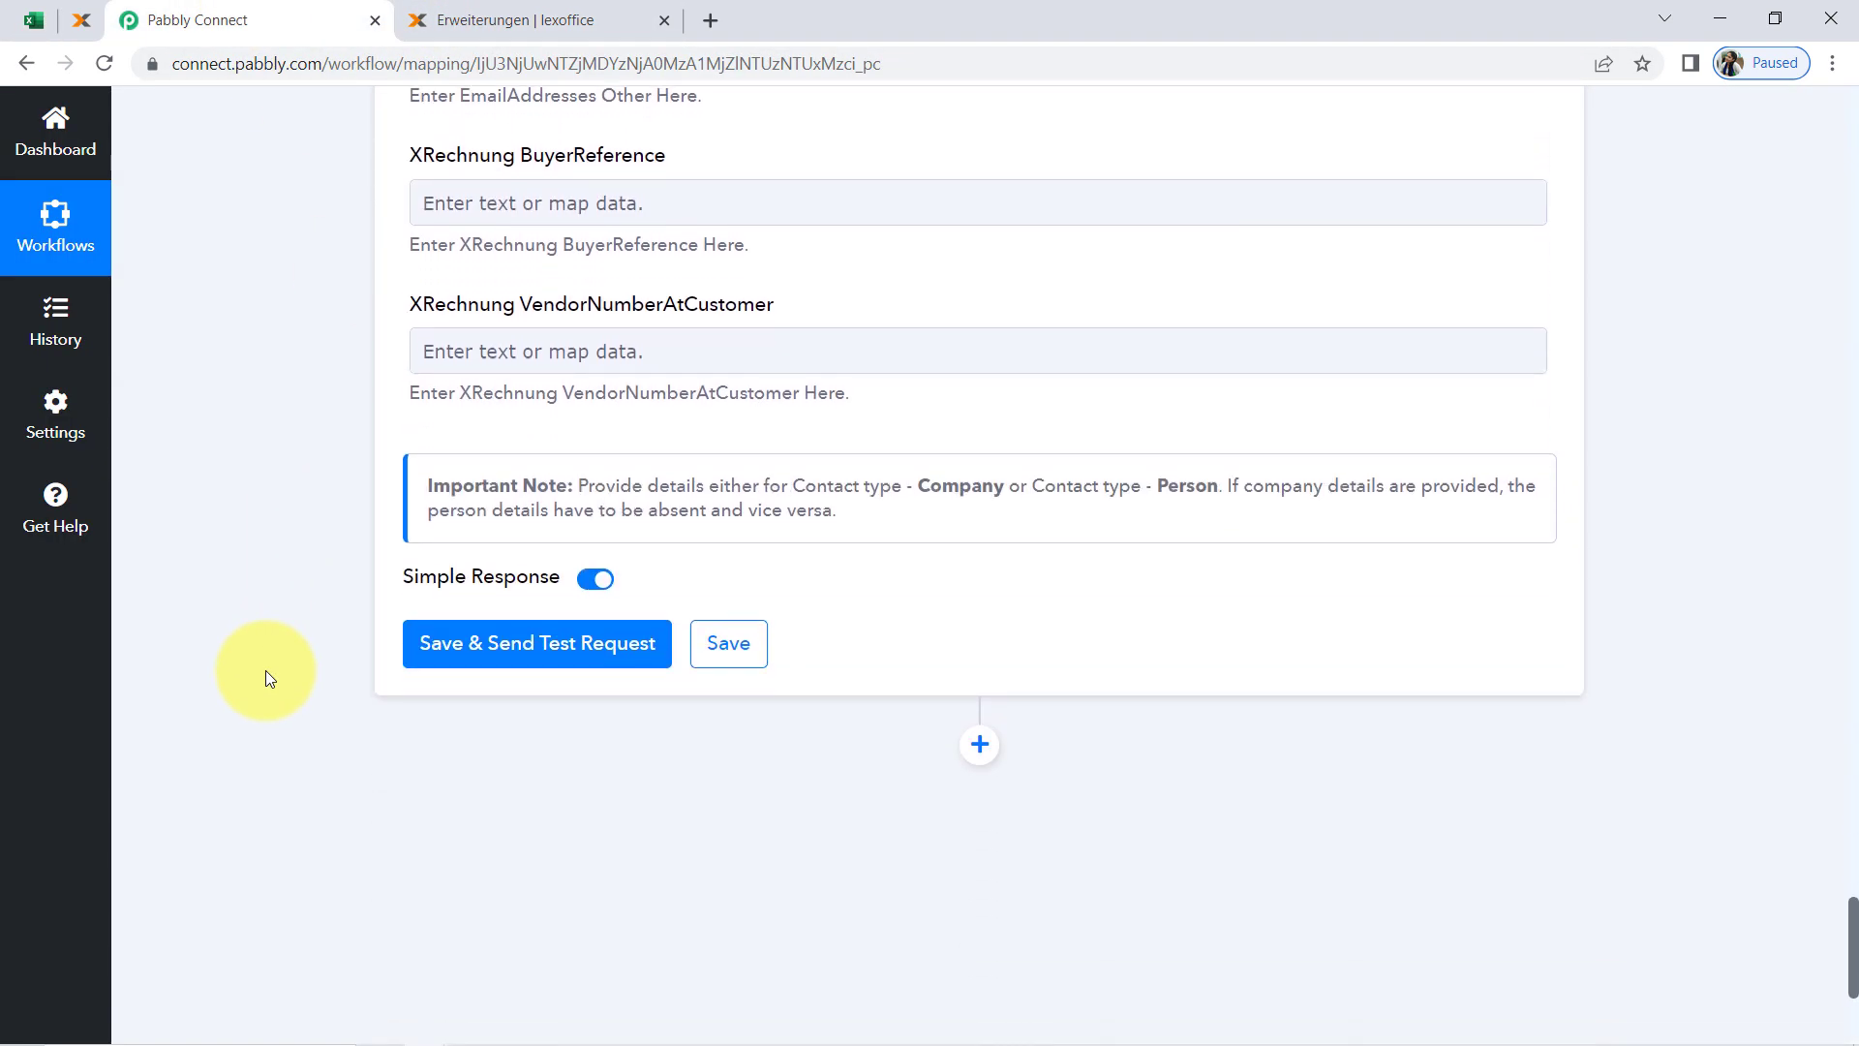
{"action": "left_click", "coordinate": [436, 20]}
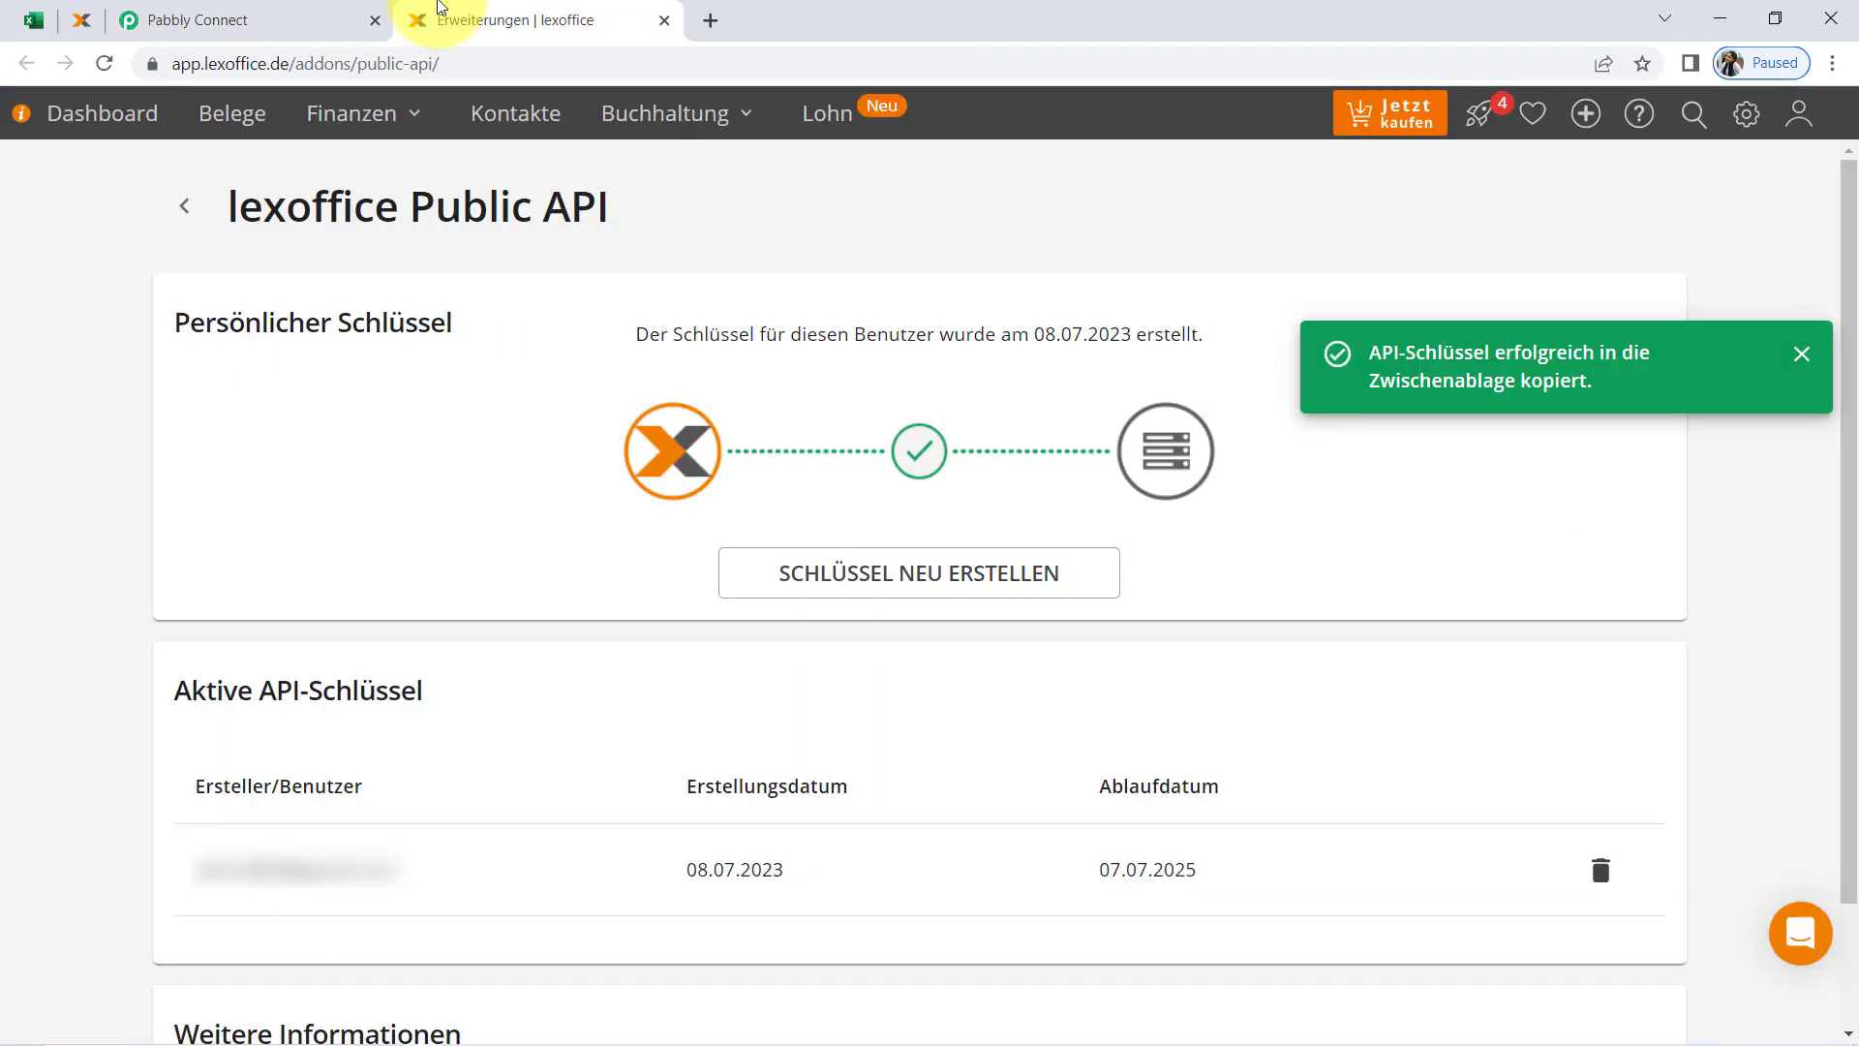
{"action": "left_click", "coordinate": [531, 110]}
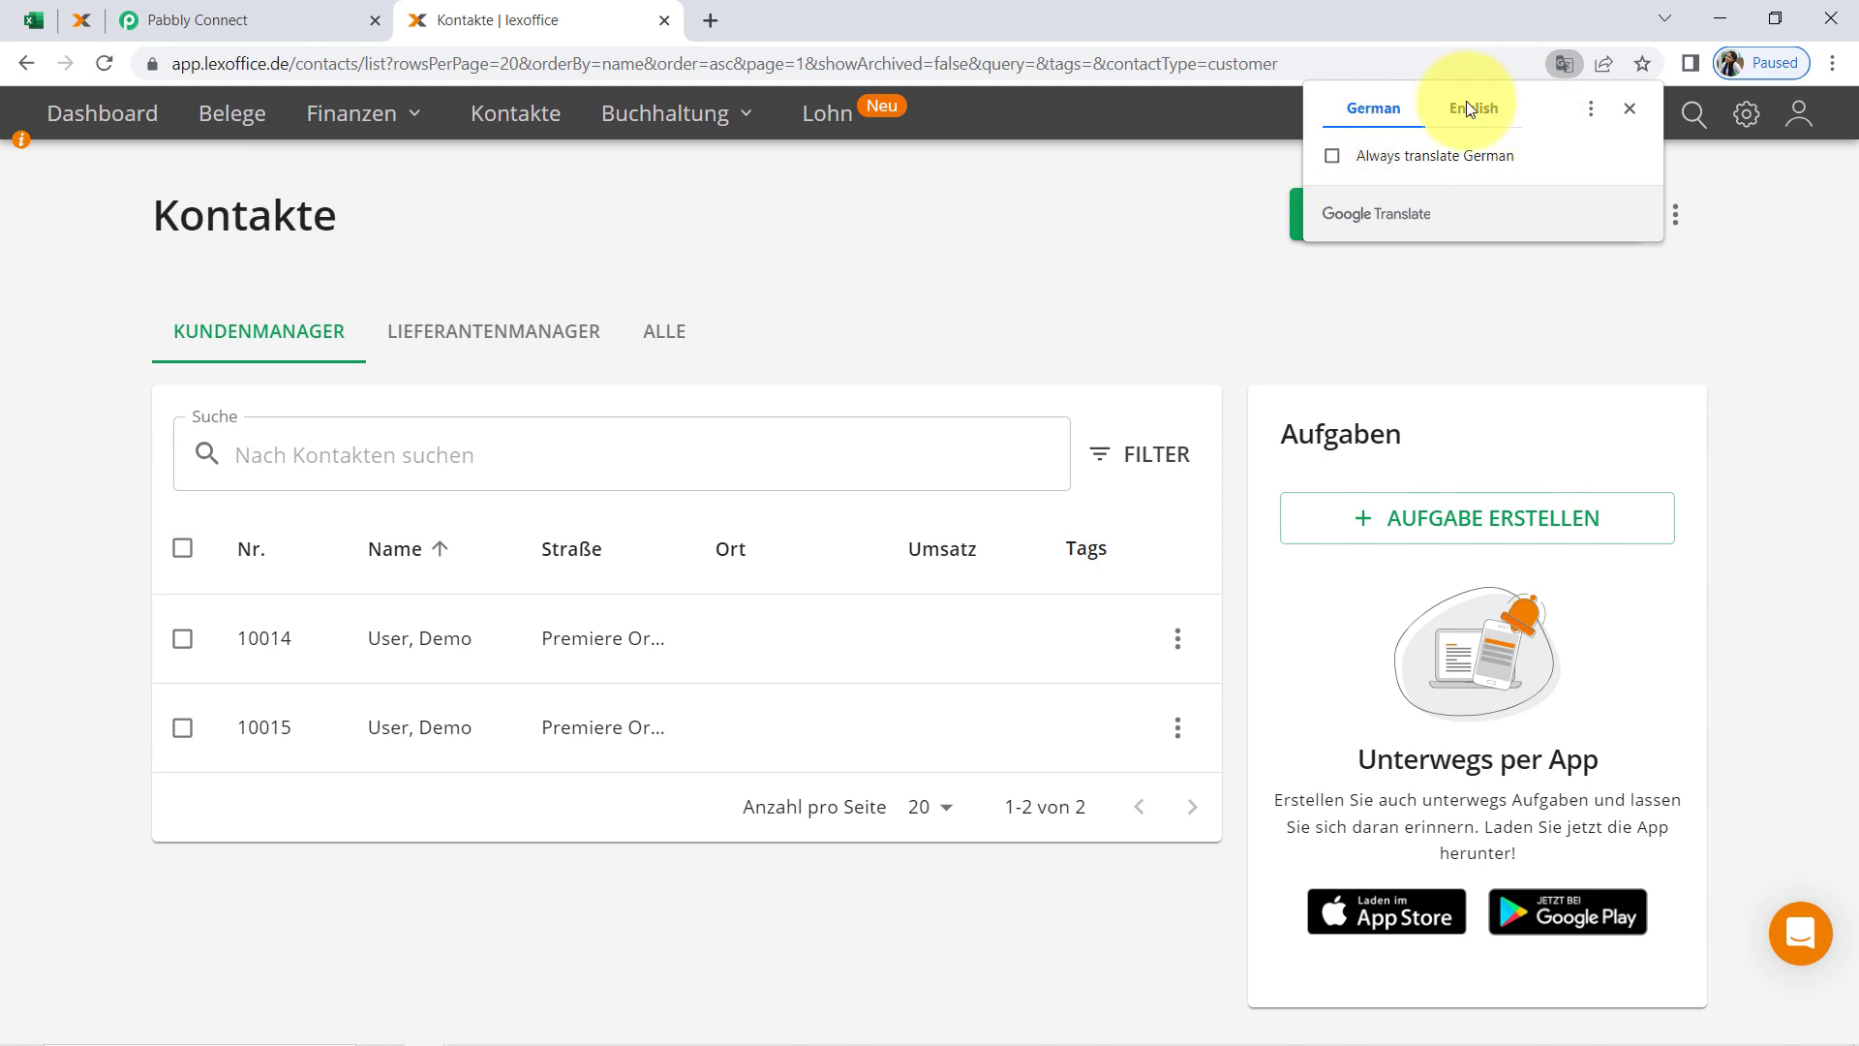
{"action": "left_click", "coordinate": [1468, 107]}
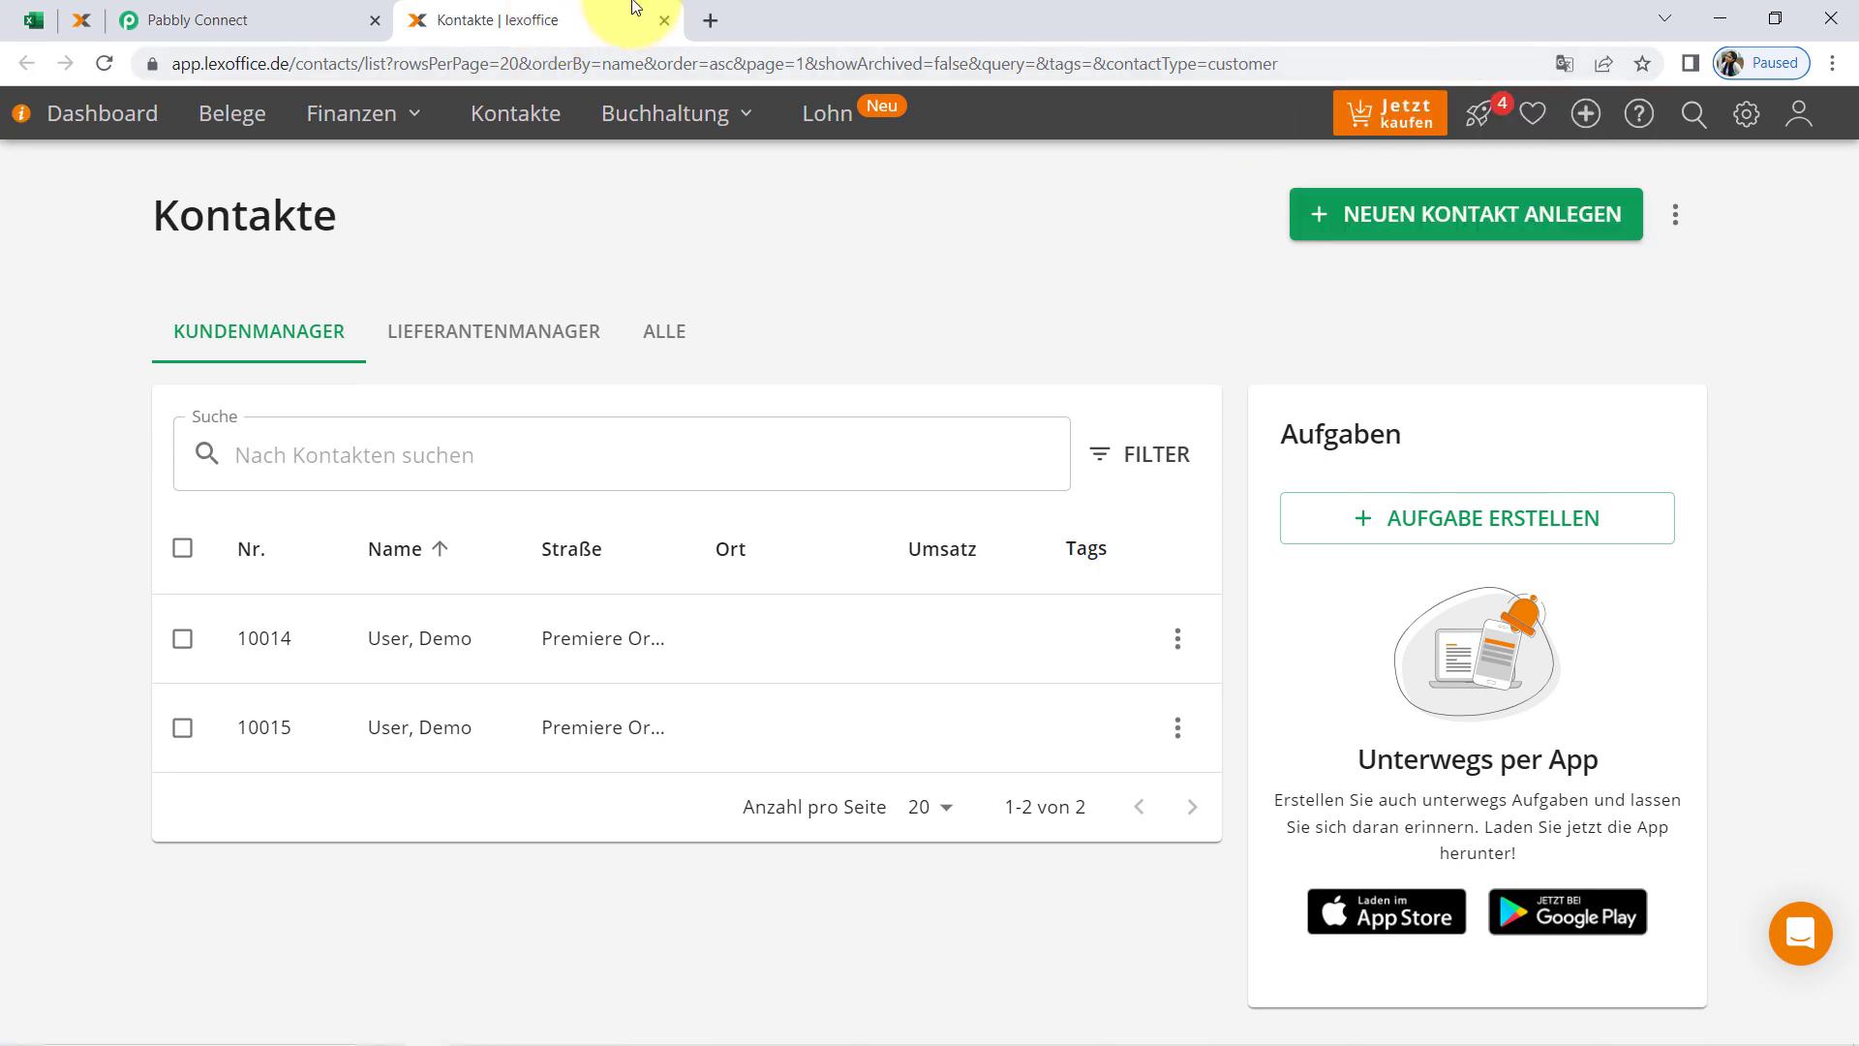
{"action": "left_click", "coordinate": [664, 22]}
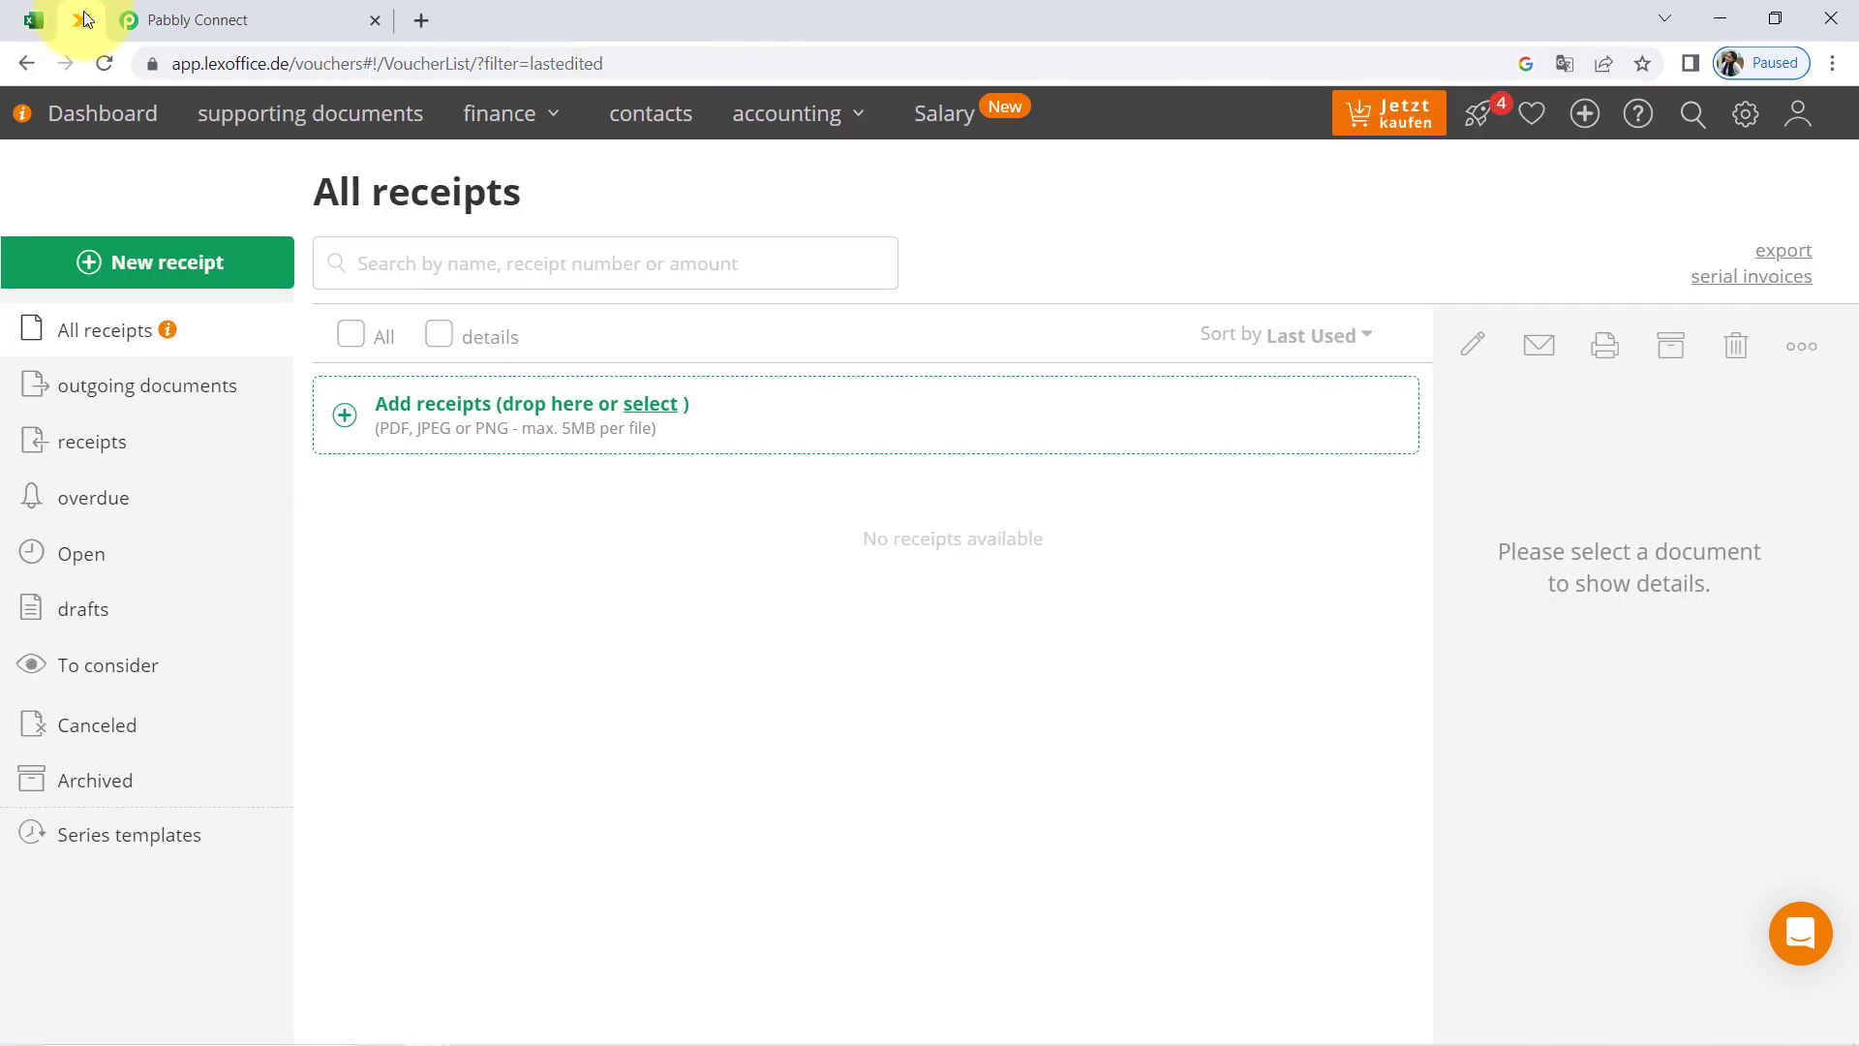
View the lexoffice customer contacts list with the page translated to English, and return to Pabbly Connect
{"action": "left_click", "coordinate": [645, 115]}
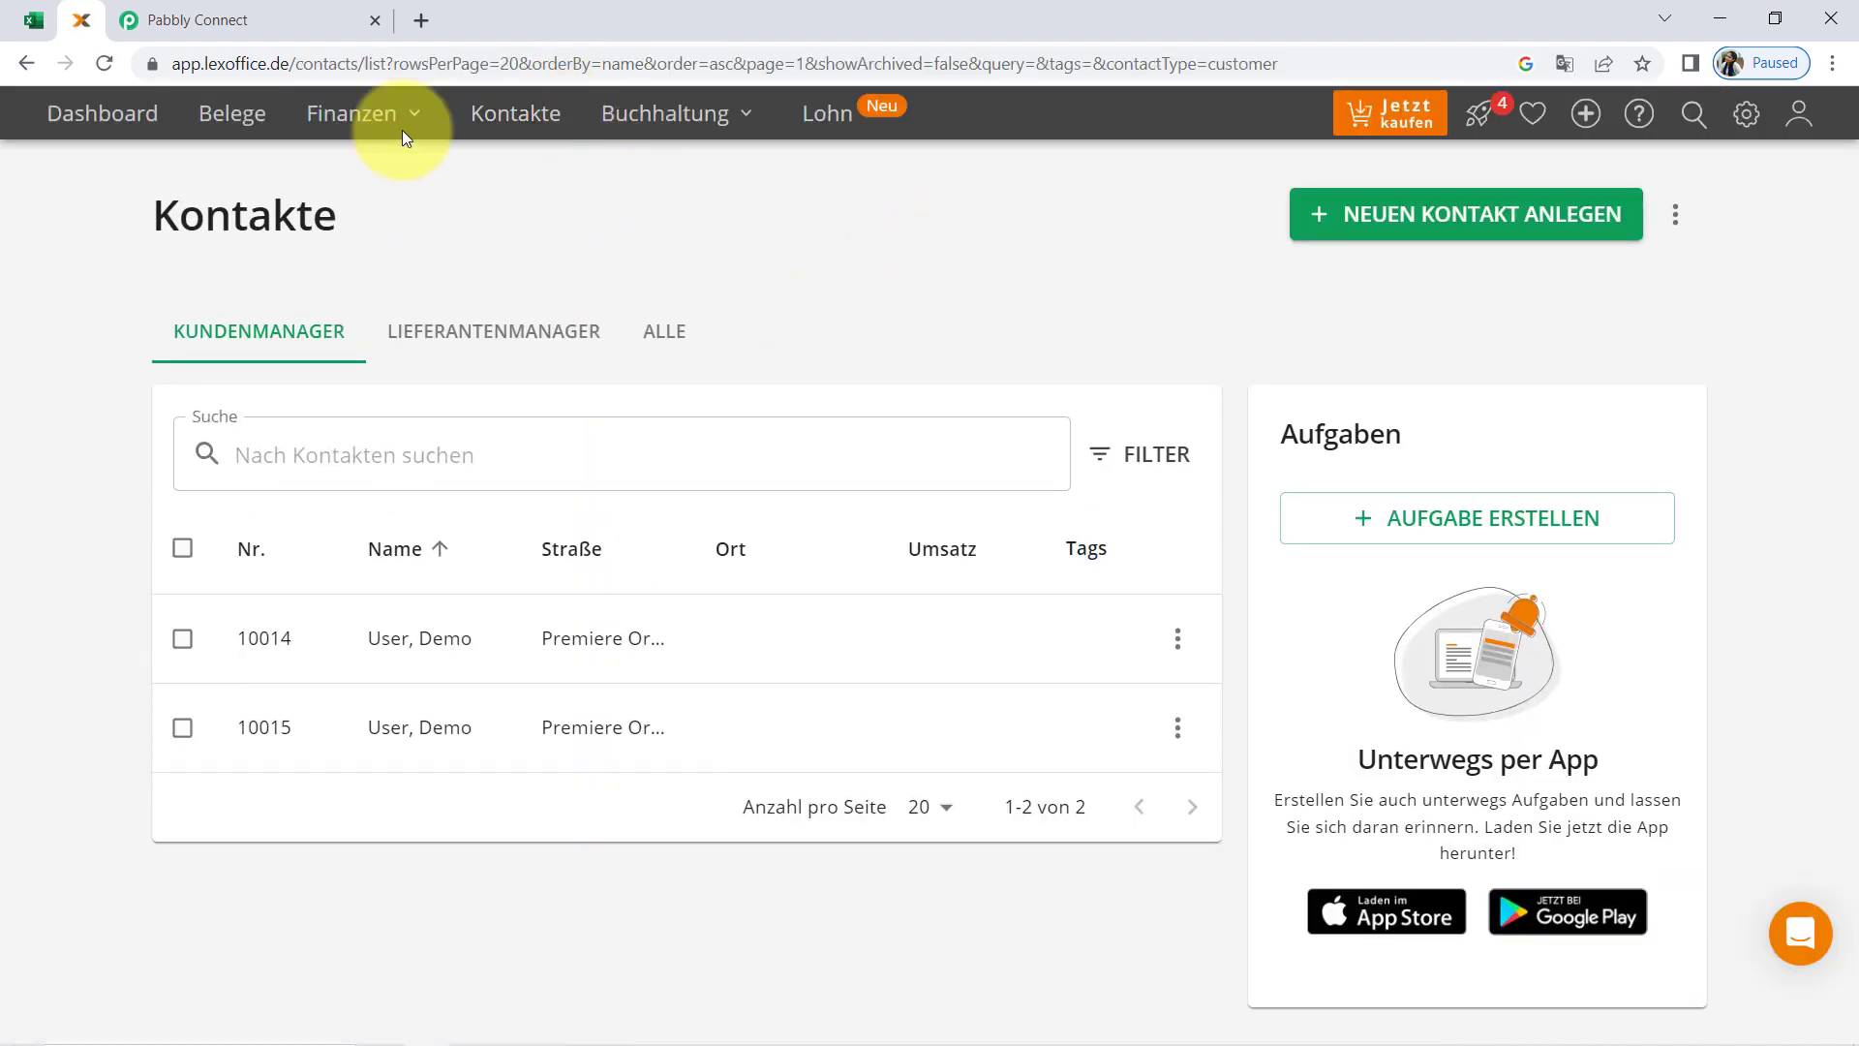
{"action": "left_click", "coordinate": [1561, 64]}
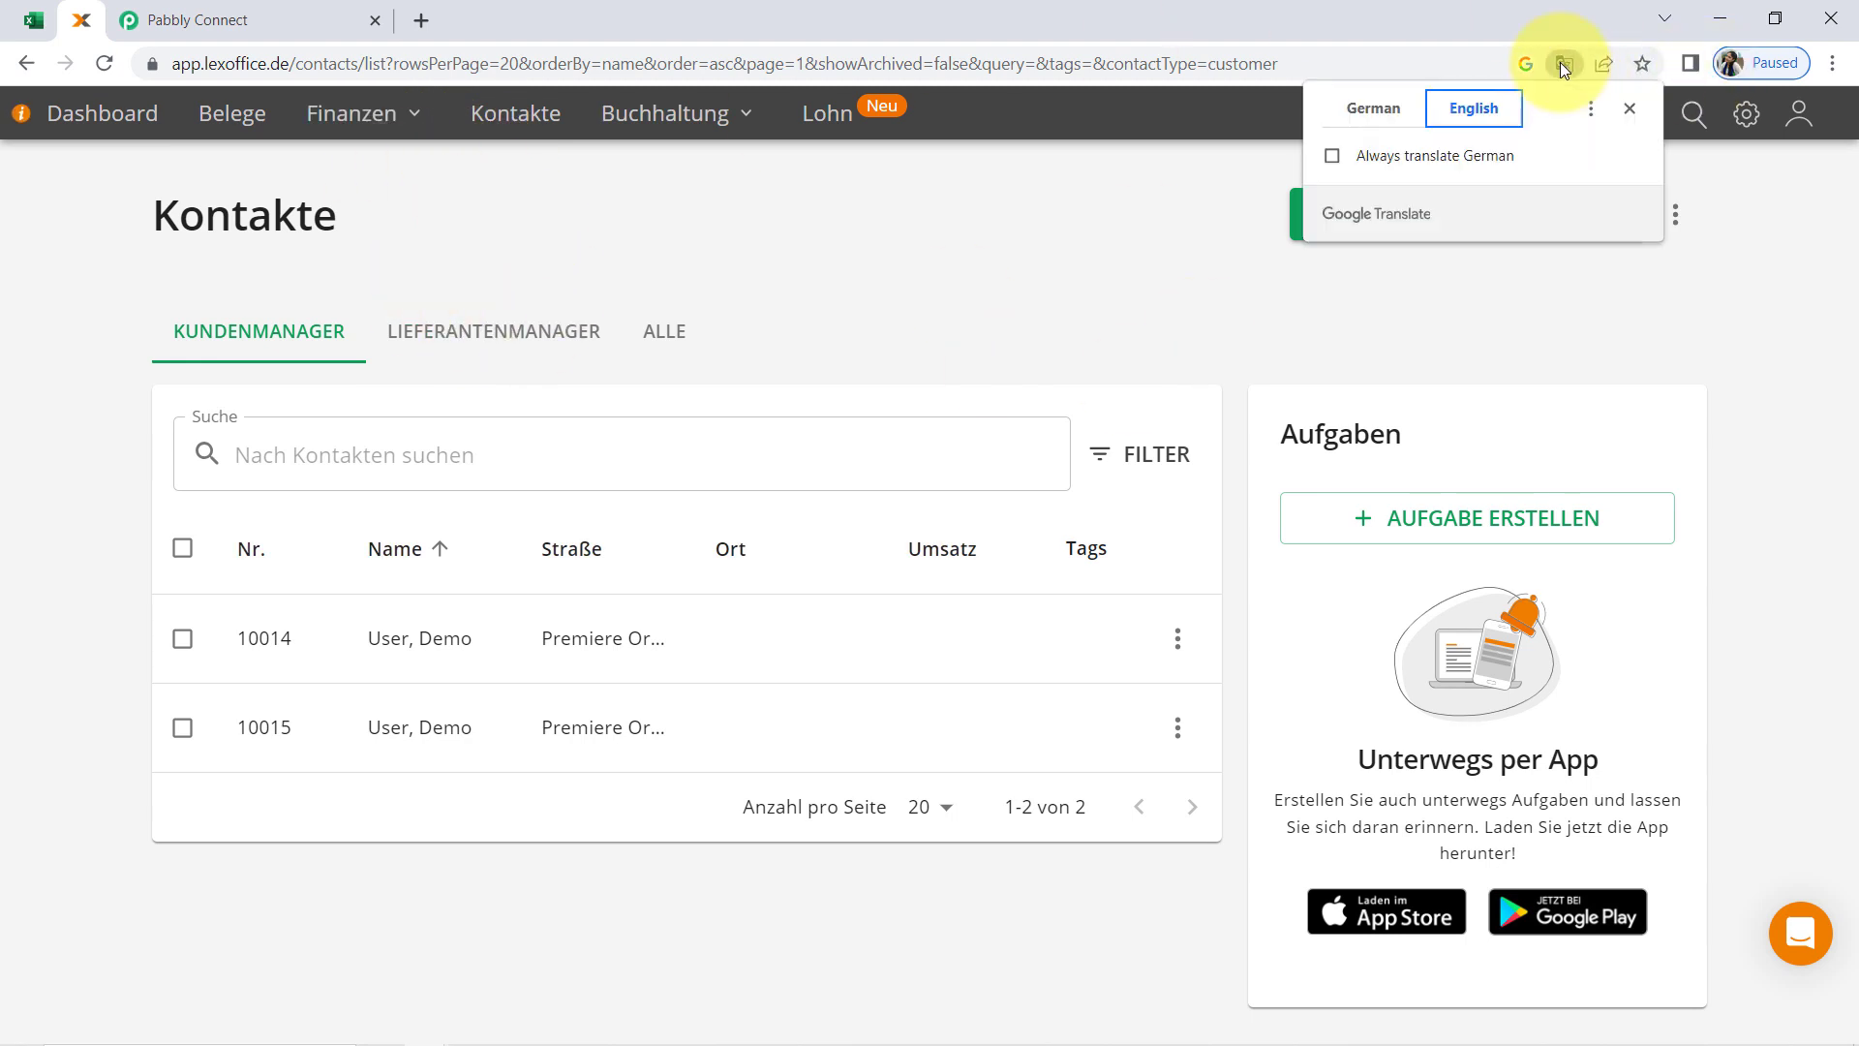
{"action": "left_click", "coordinate": [1467, 110]}
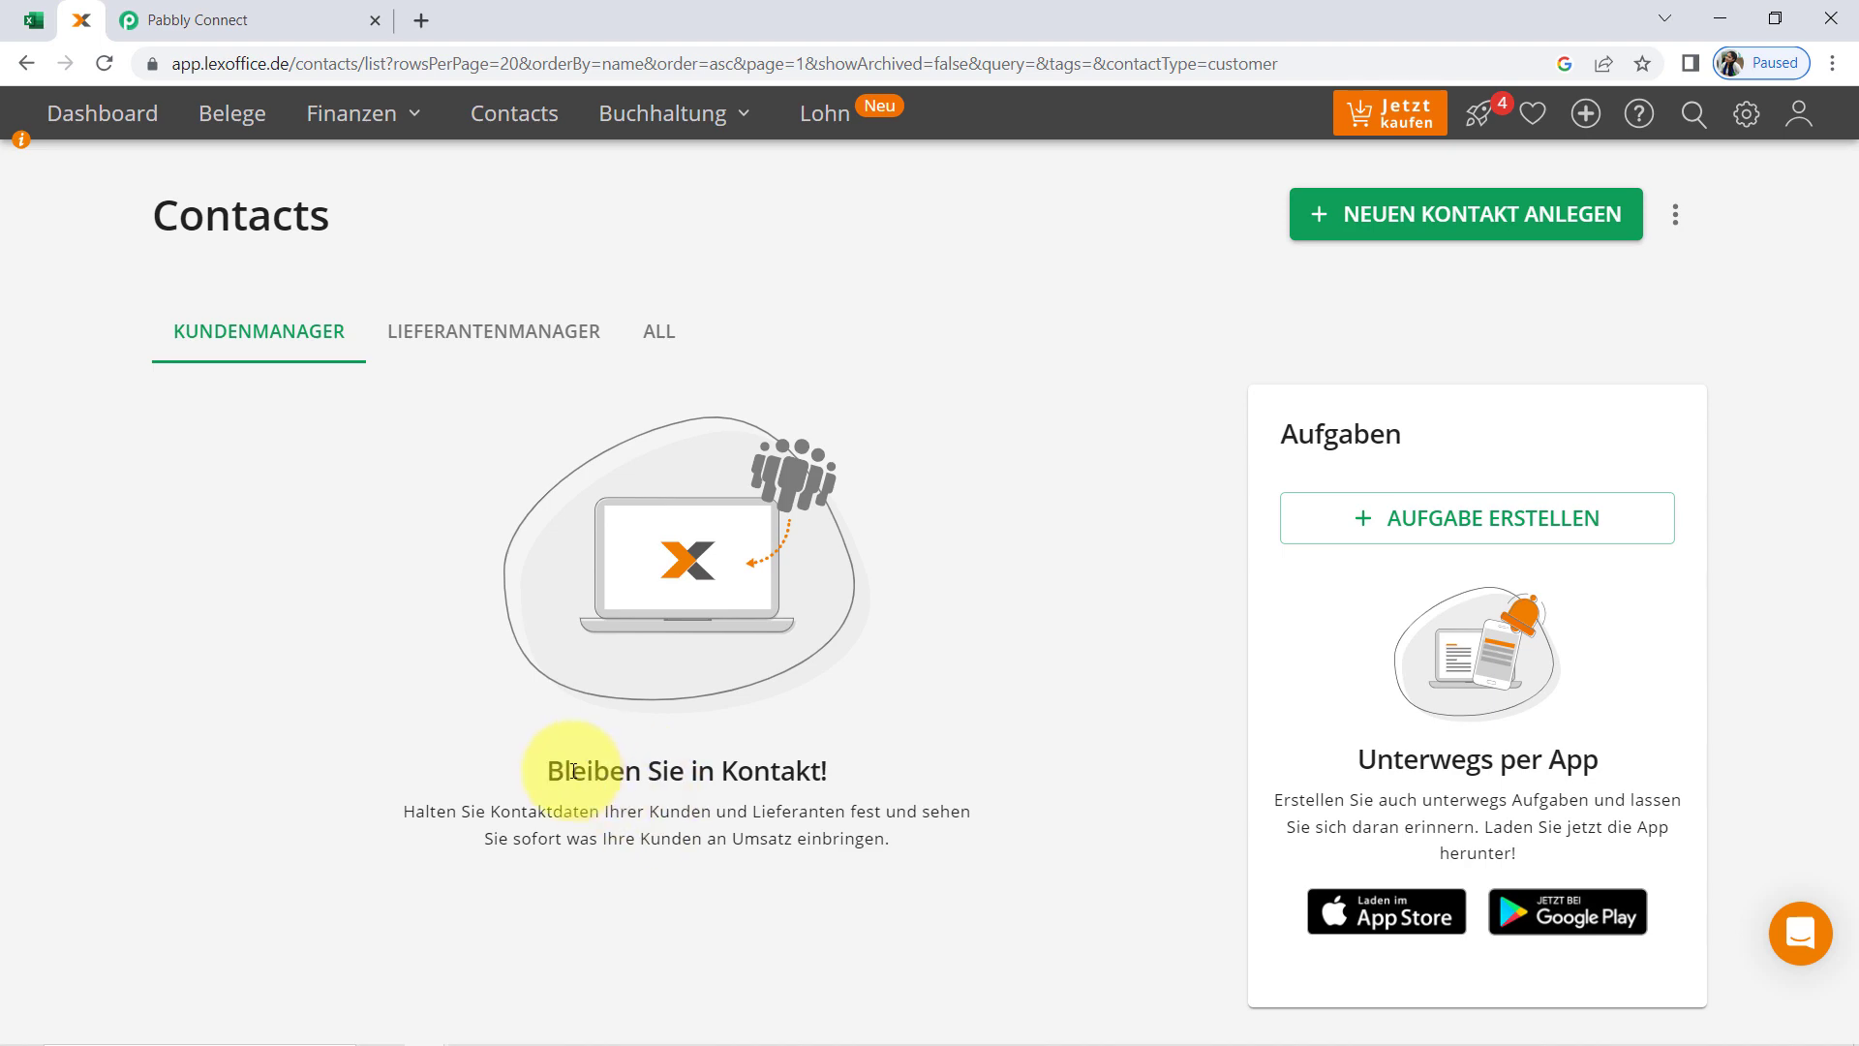
{"action": "left_click_drag", "start_coordinate": [573, 771], "coordinate": [745, 832]}
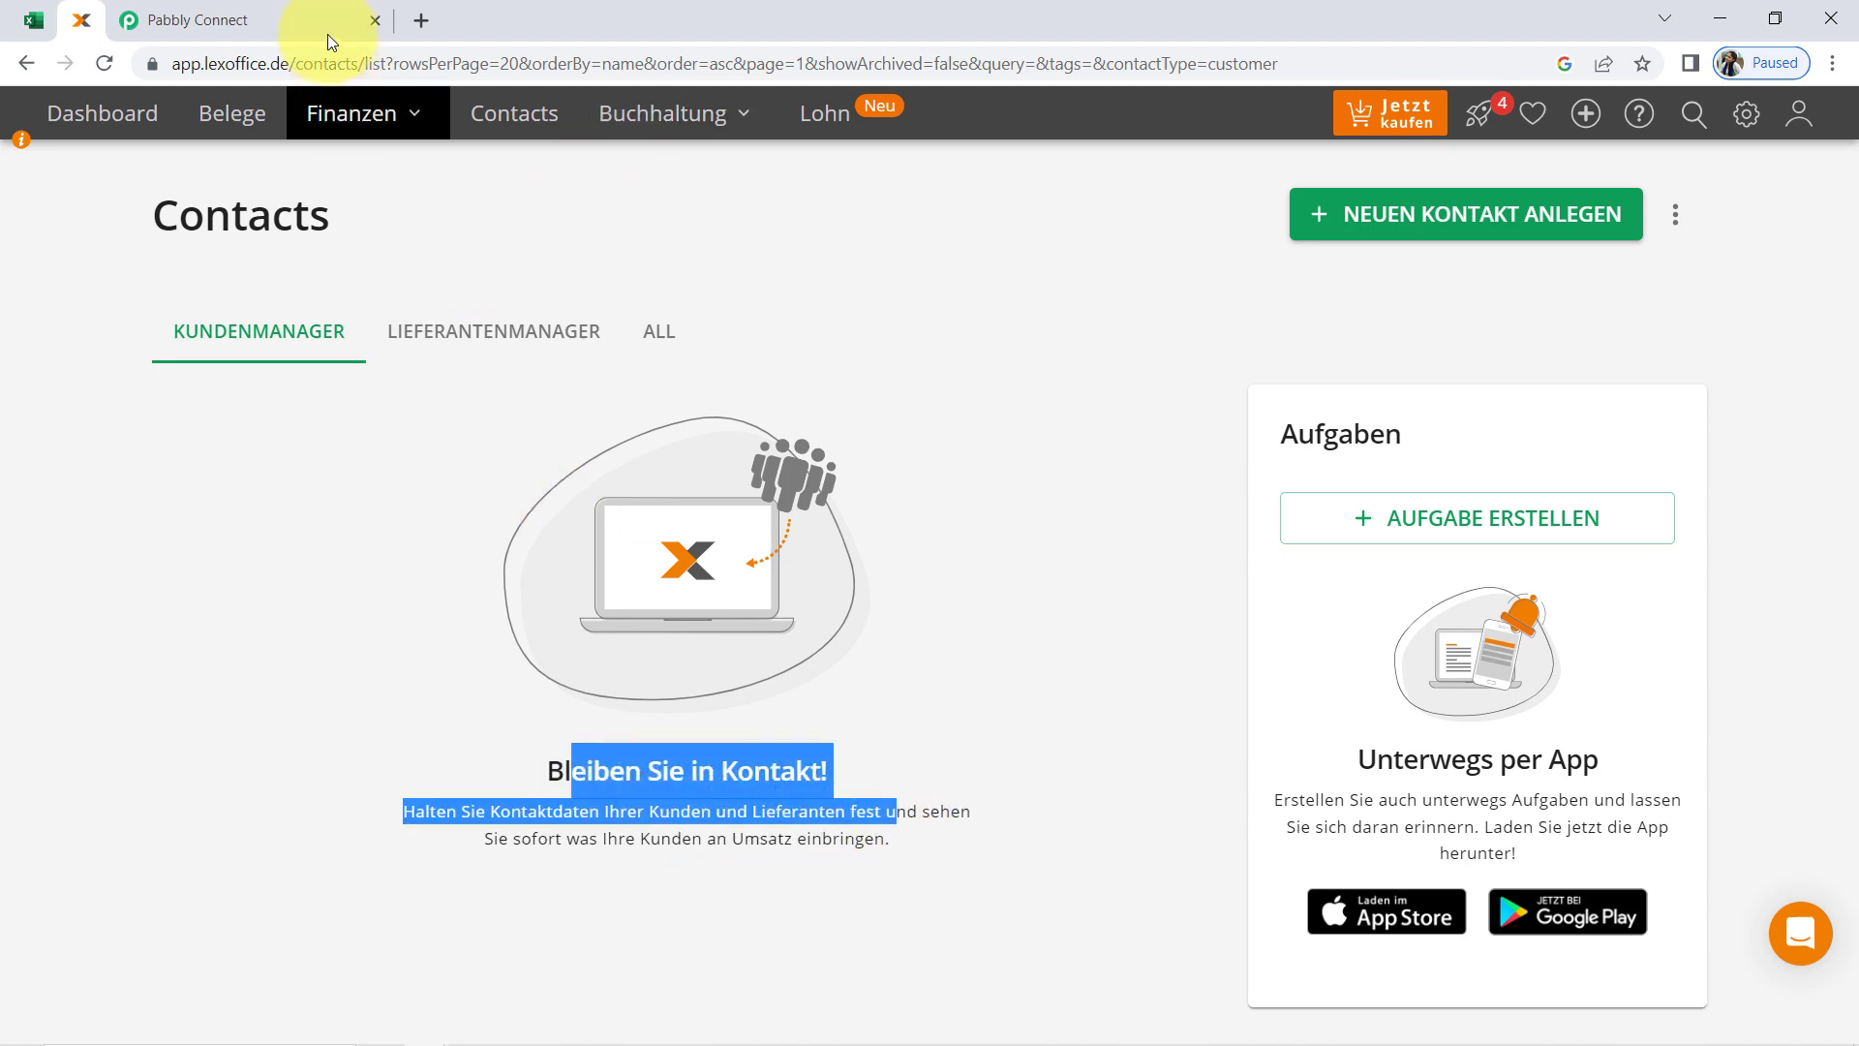
{"action": "left_click", "coordinate": [259, 21]}
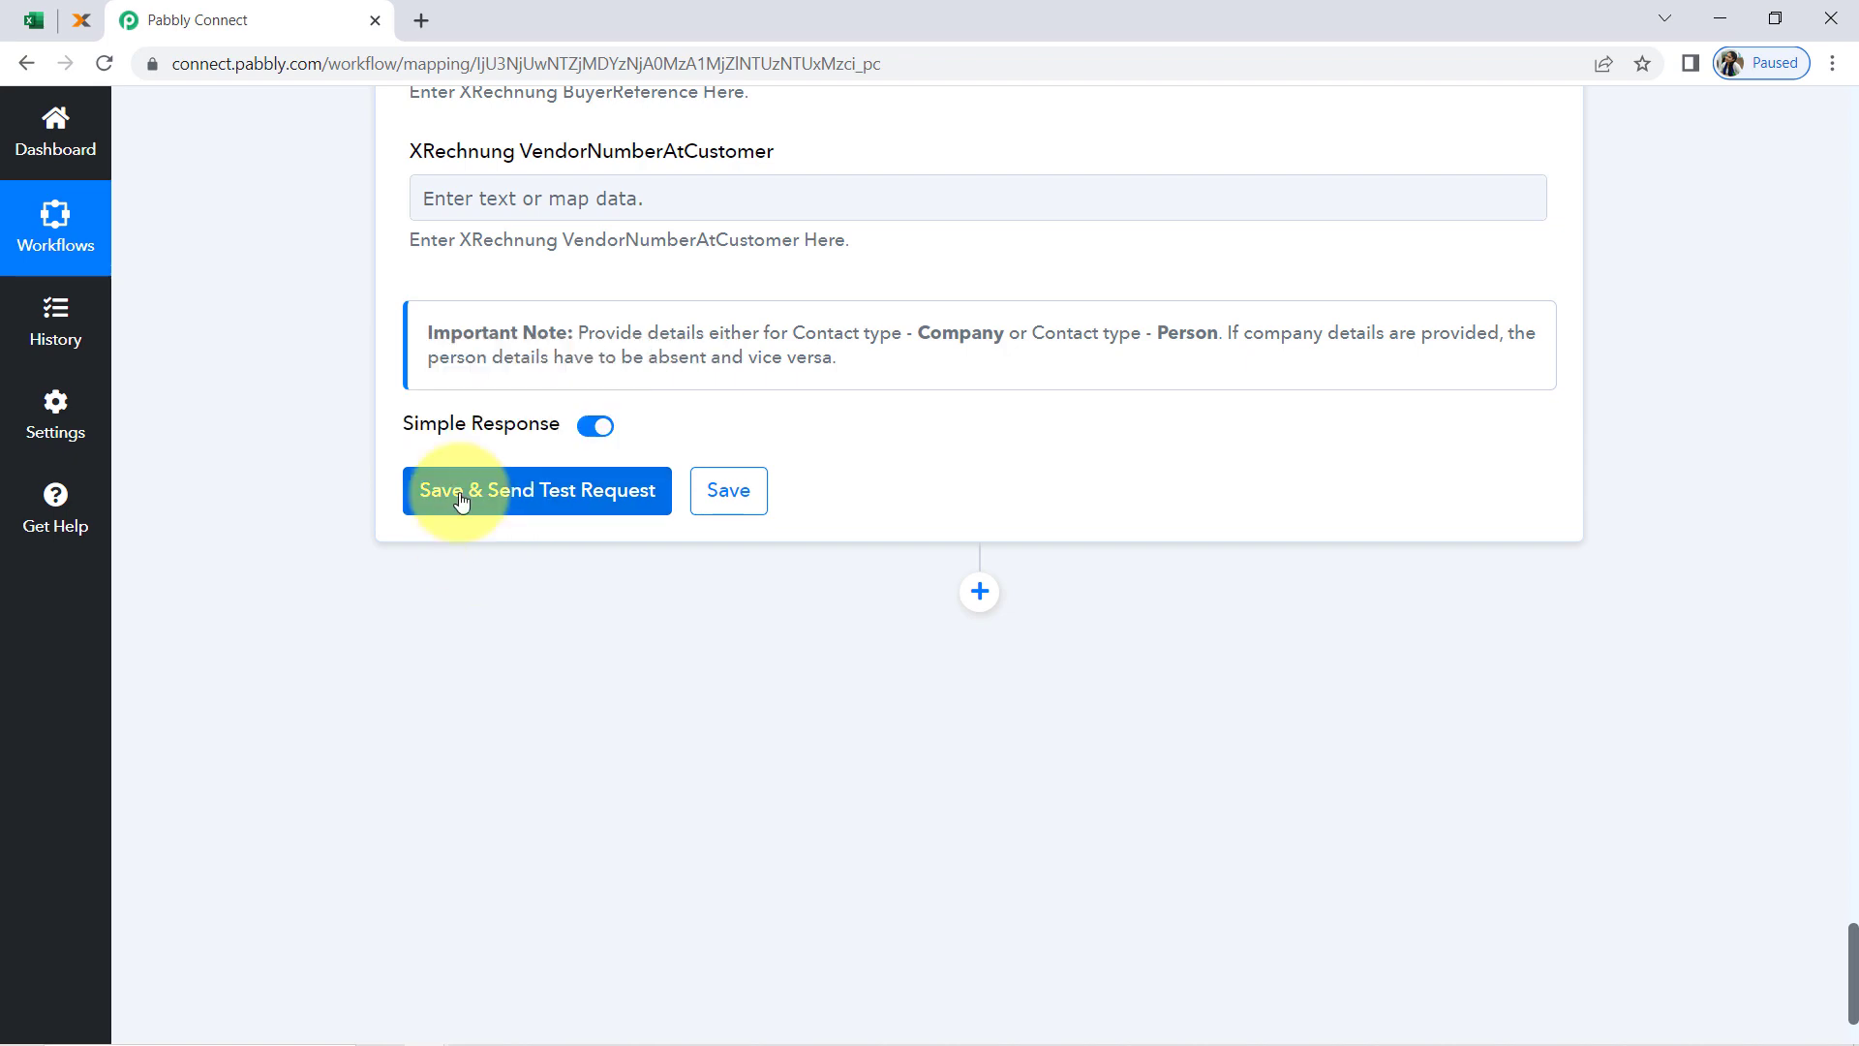
Review the mapped fields of the lexoffice Create Contacts action, and save it while sending a test request
{"action": "left_click", "coordinate": [503, 494]}
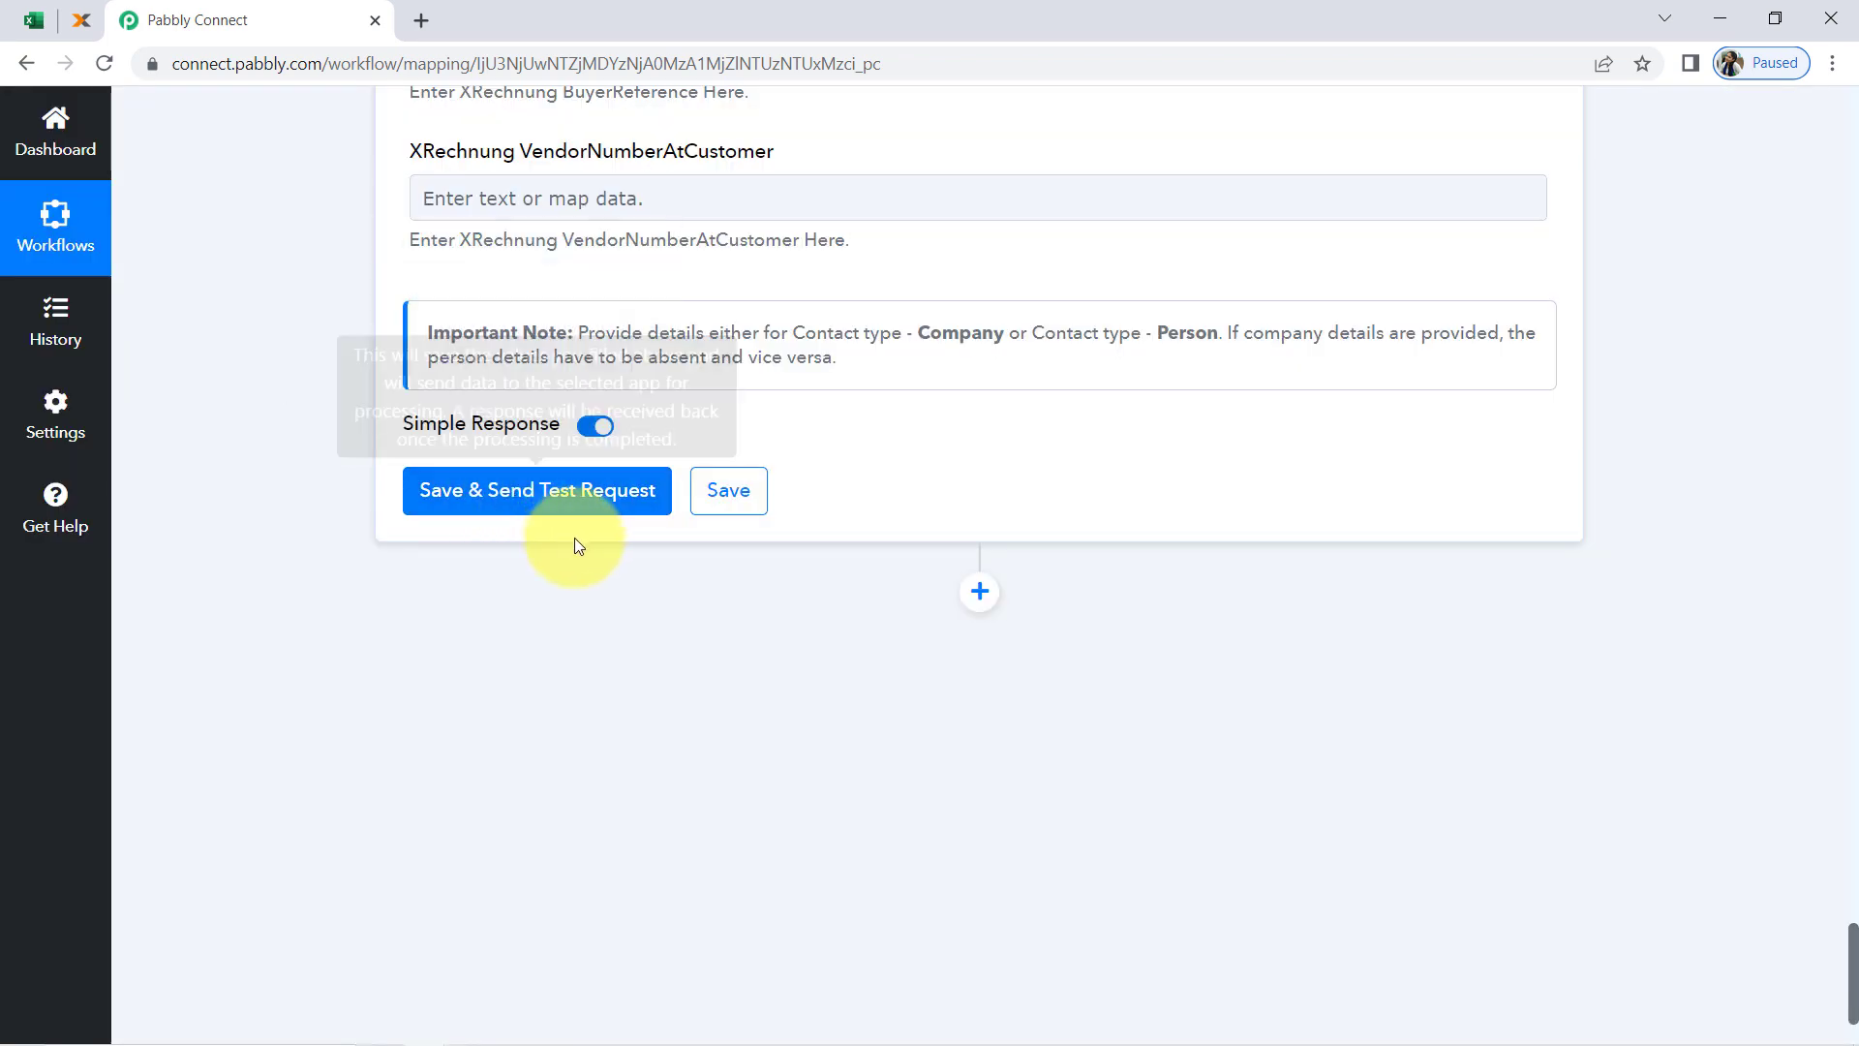
{"action": "scroll", "coordinate": [686, 581], "scroll_direction": "up", "scroll_amount": 15}
{"action": "scroll", "coordinate": [693, 596], "scroll_direction": "up", "scroll_amount": 20}
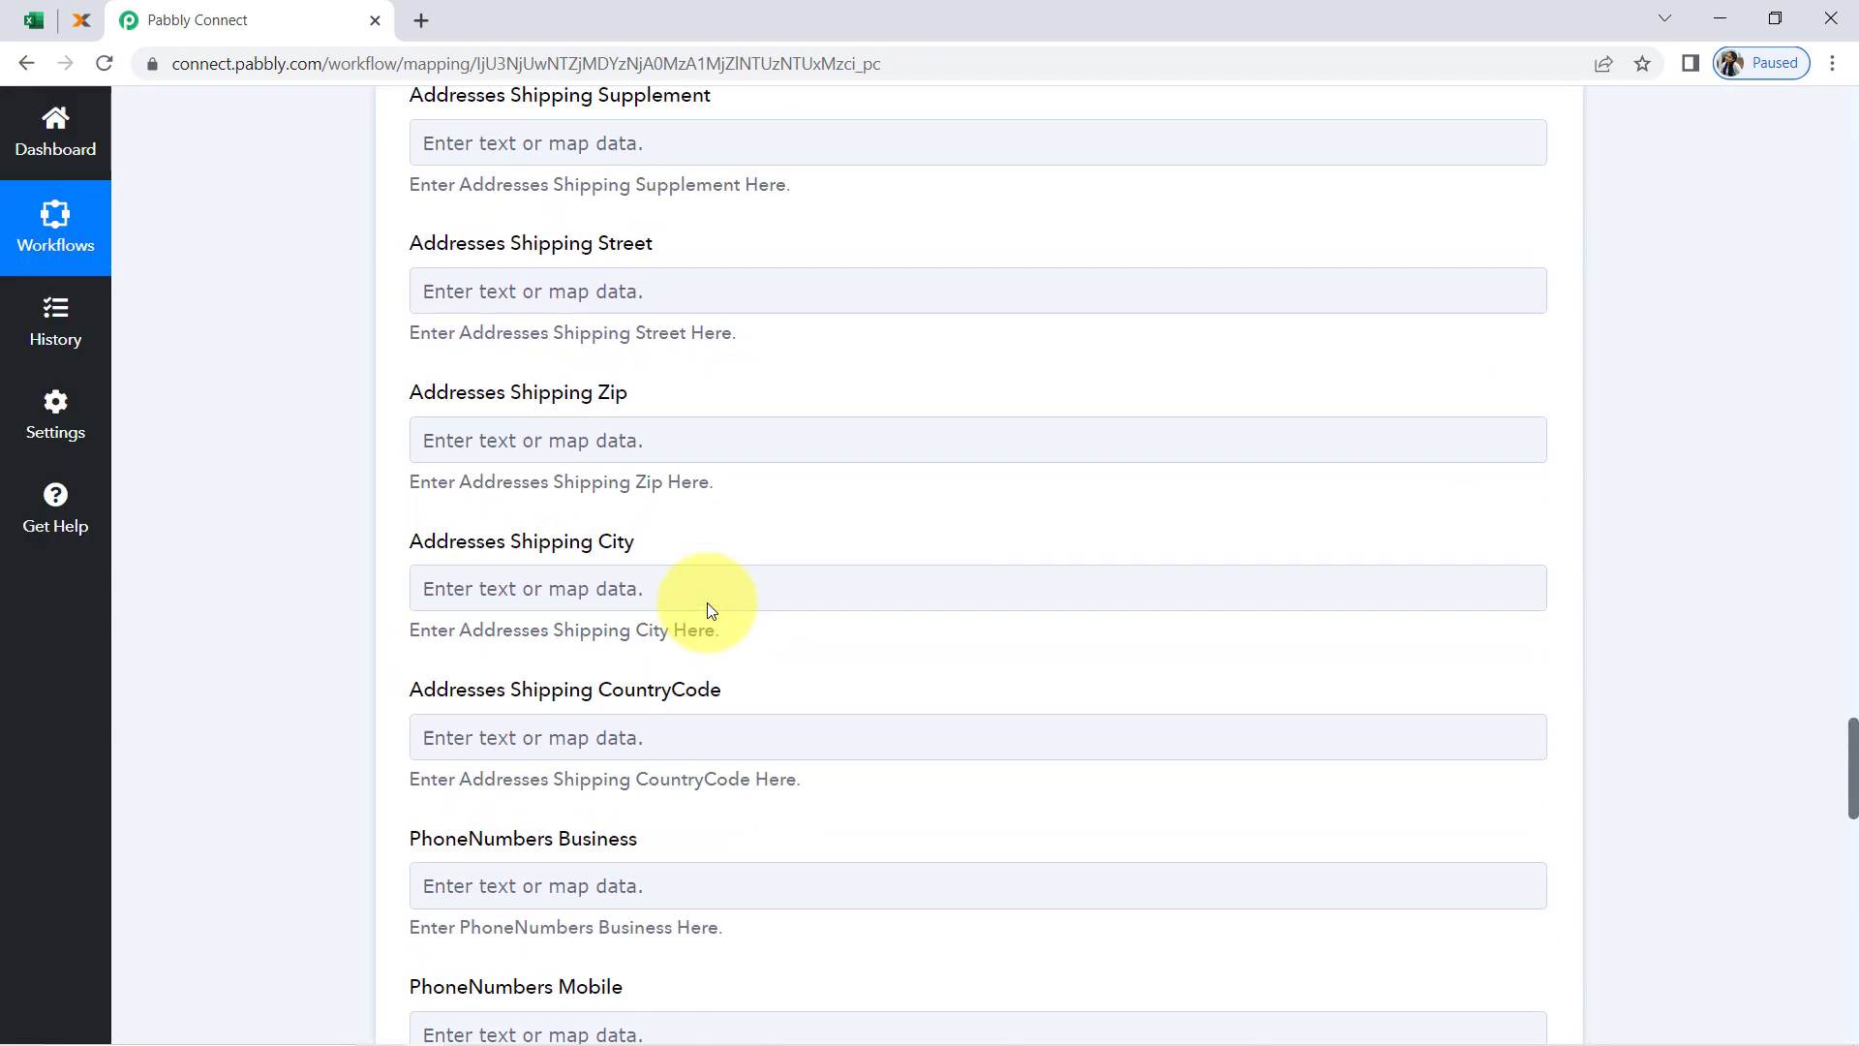
{"action": "scroll", "coordinate": [708, 600], "scroll_direction": "up", "scroll_amount": 20}
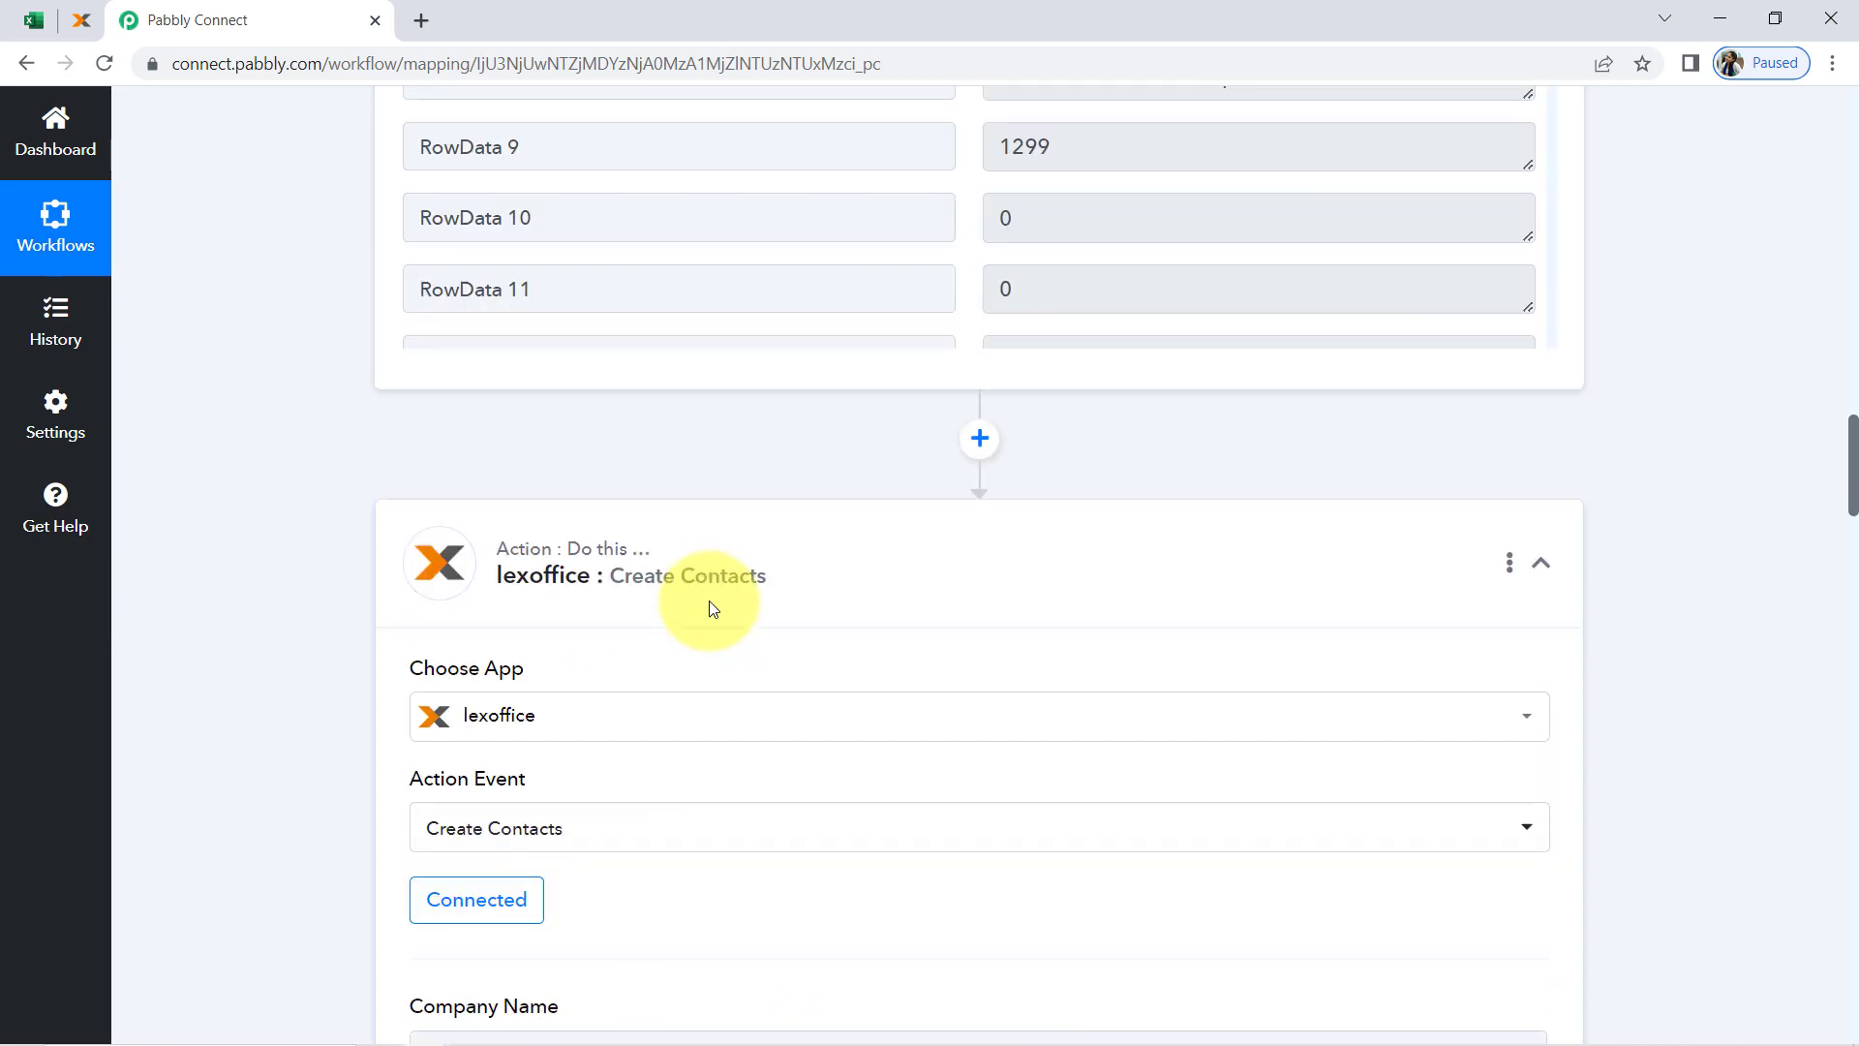
{"action": "scroll", "coordinate": [709, 600], "scroll_direction": "down", "scroll_amount": 15}
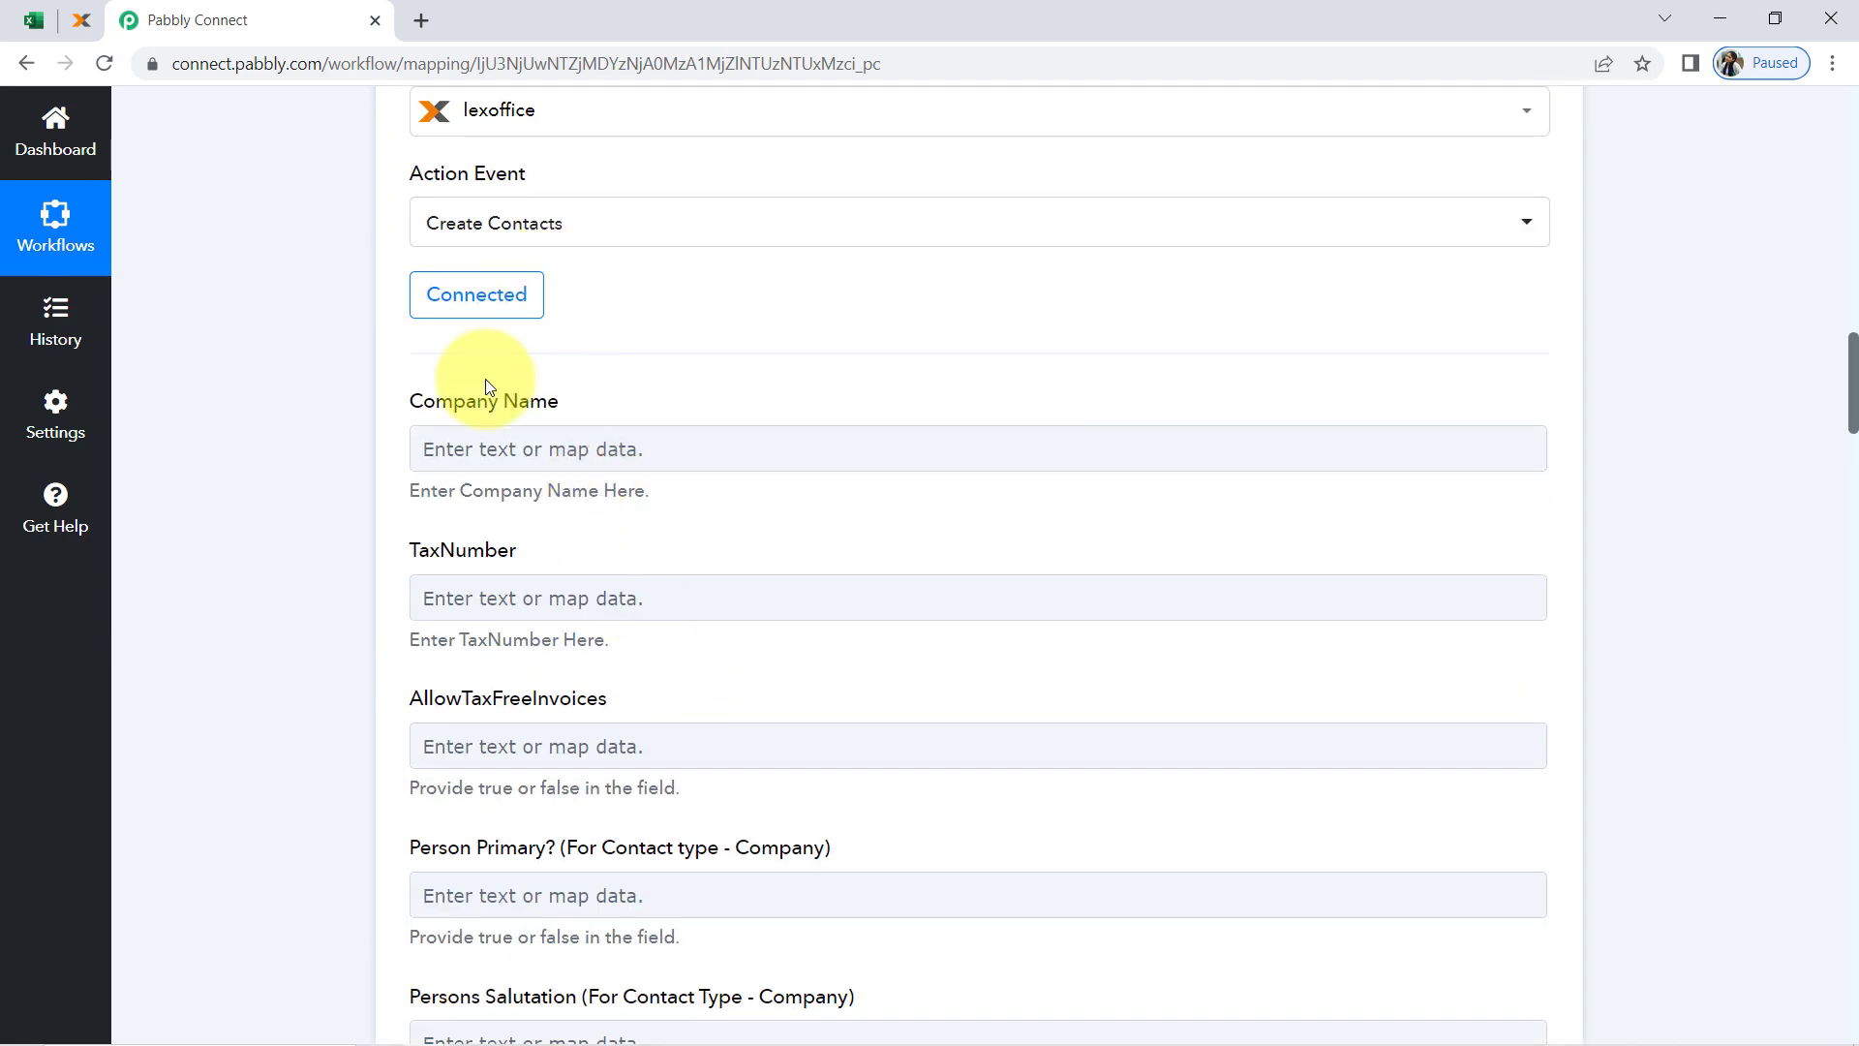
{"action": "scroll", "coordinate": [277, 842], "scroll_direction": "down", "scroll_amount": 20}
{"action": "scroll", "coordinate": [276, 857], "scroll_direction": "down", "scroll_amount": 20}
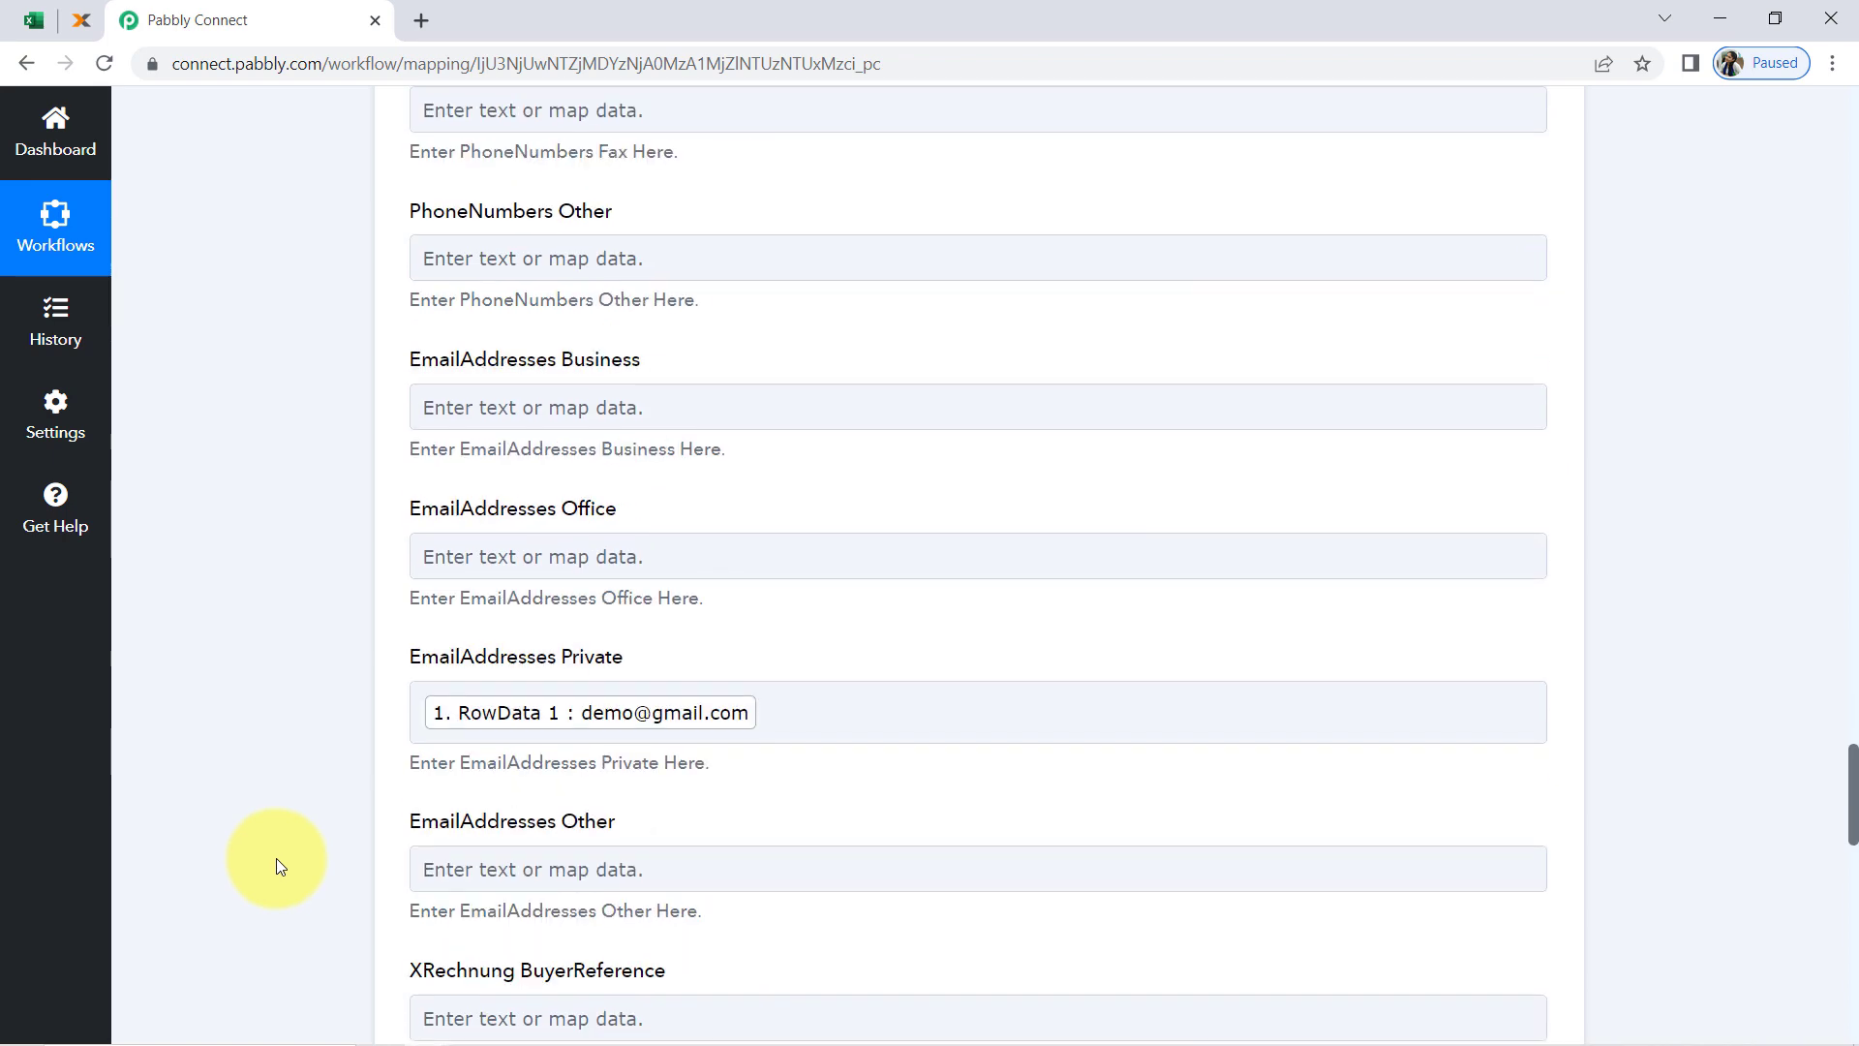
{"action": "scroll", "coordinate": [500, 310], "scroll_direction": "up", "scroll_amount": 1}
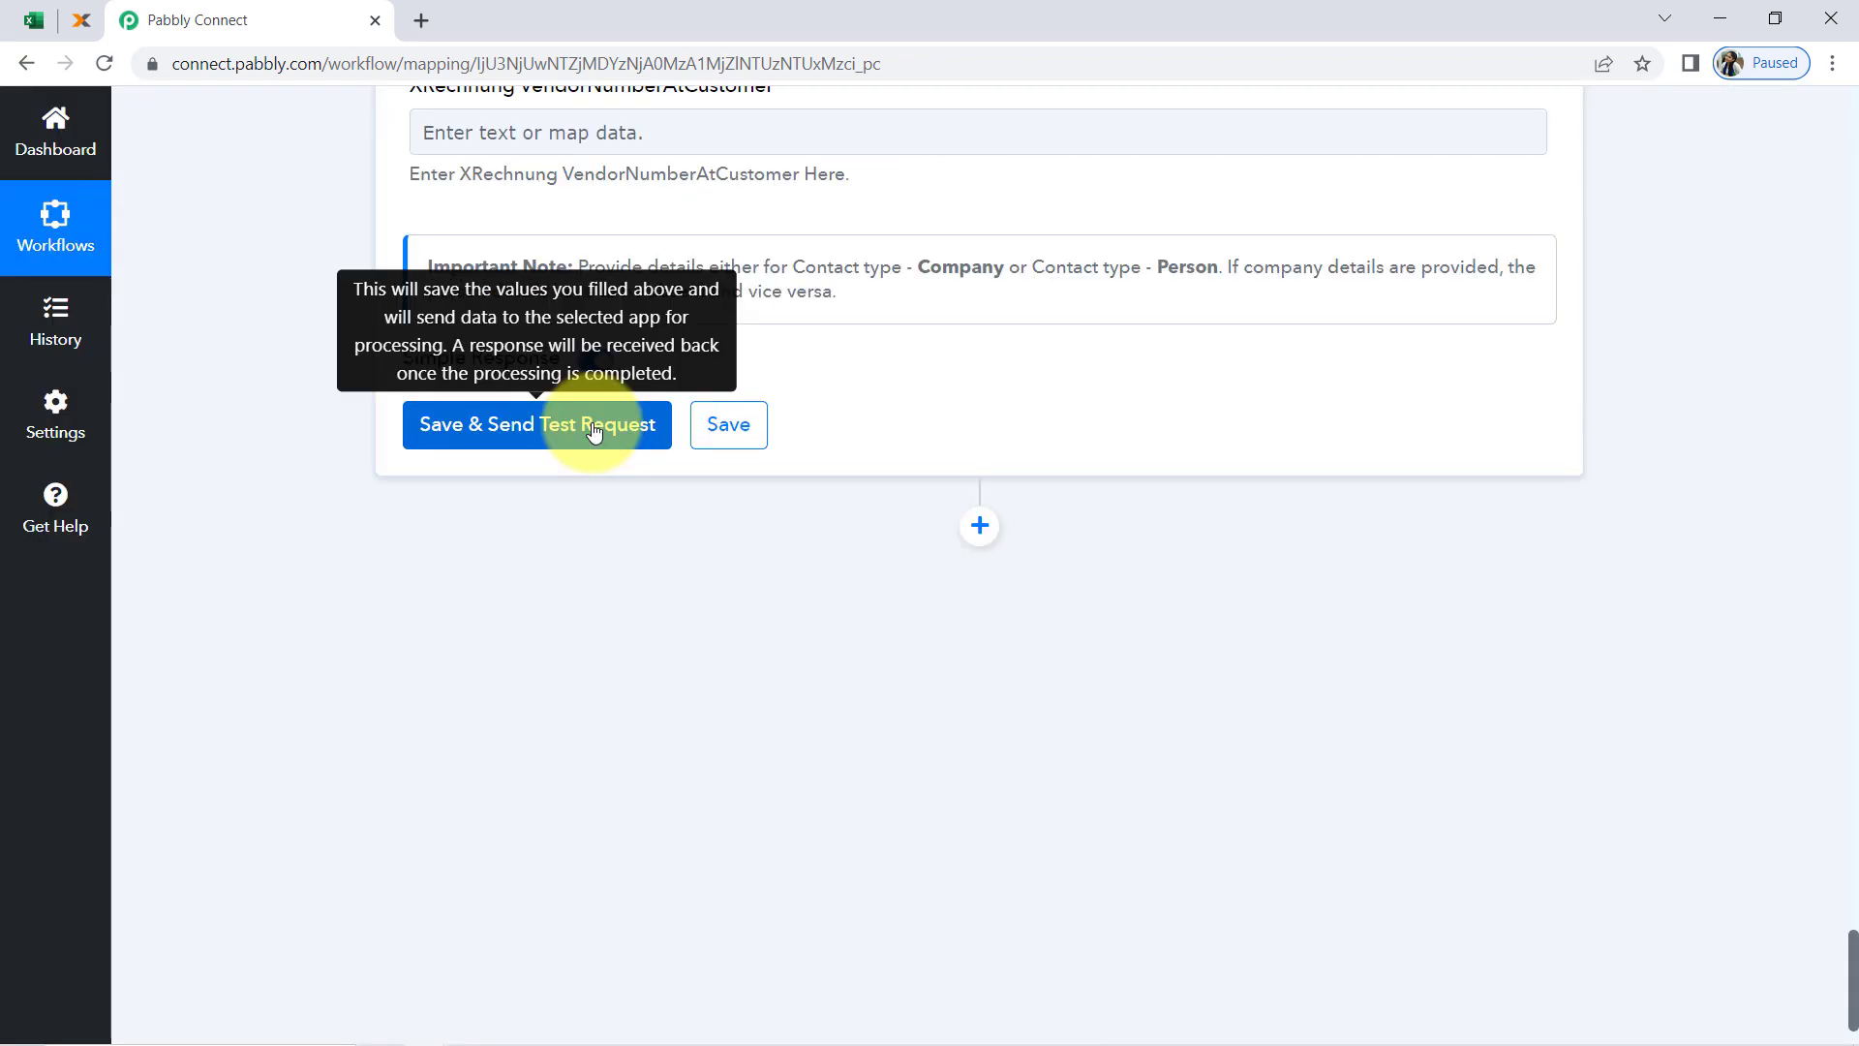
{"action": "left_click", "coordinate": [594, 426]}
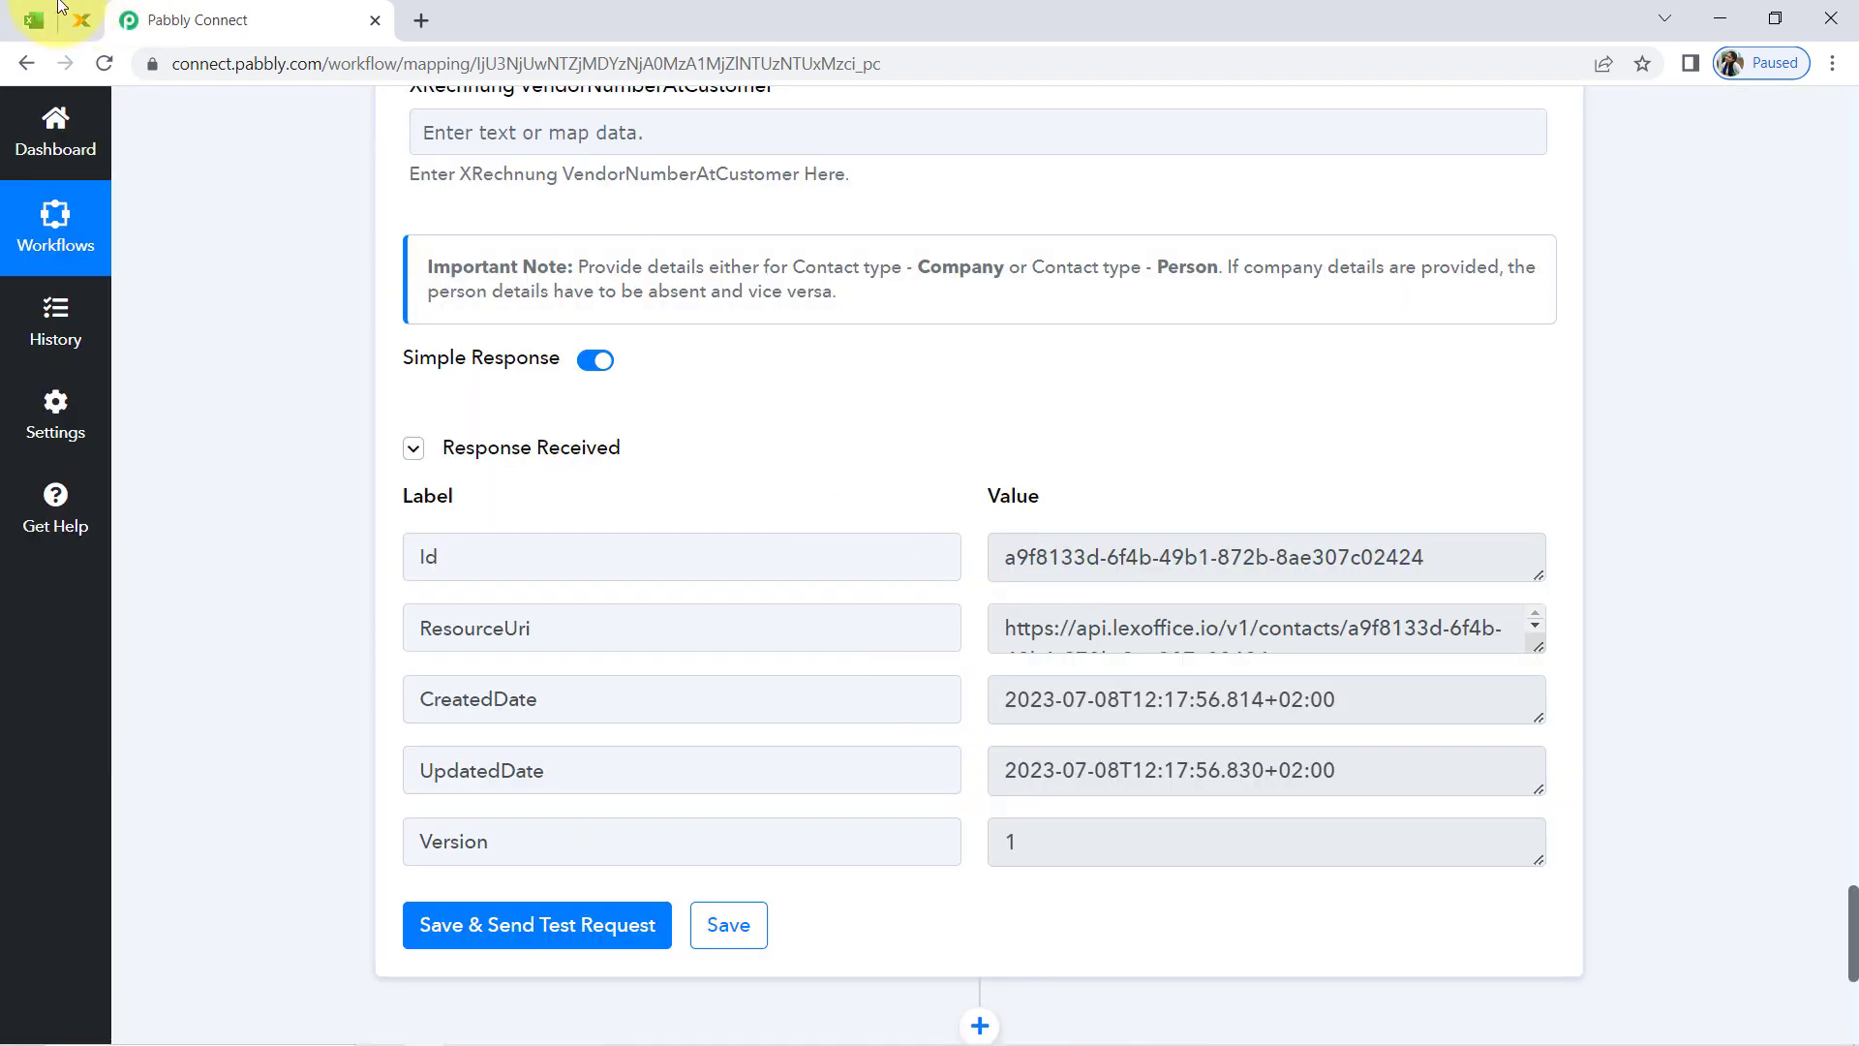
Switch to lexoffice, reload the contacts list, check the new contact's customer number, billing address and private email, and return to Pabbly Connect
{"action": "left_click", "coordinate": [77, 15]}
{"action": "left_click", "coordinate": [108, 60]}
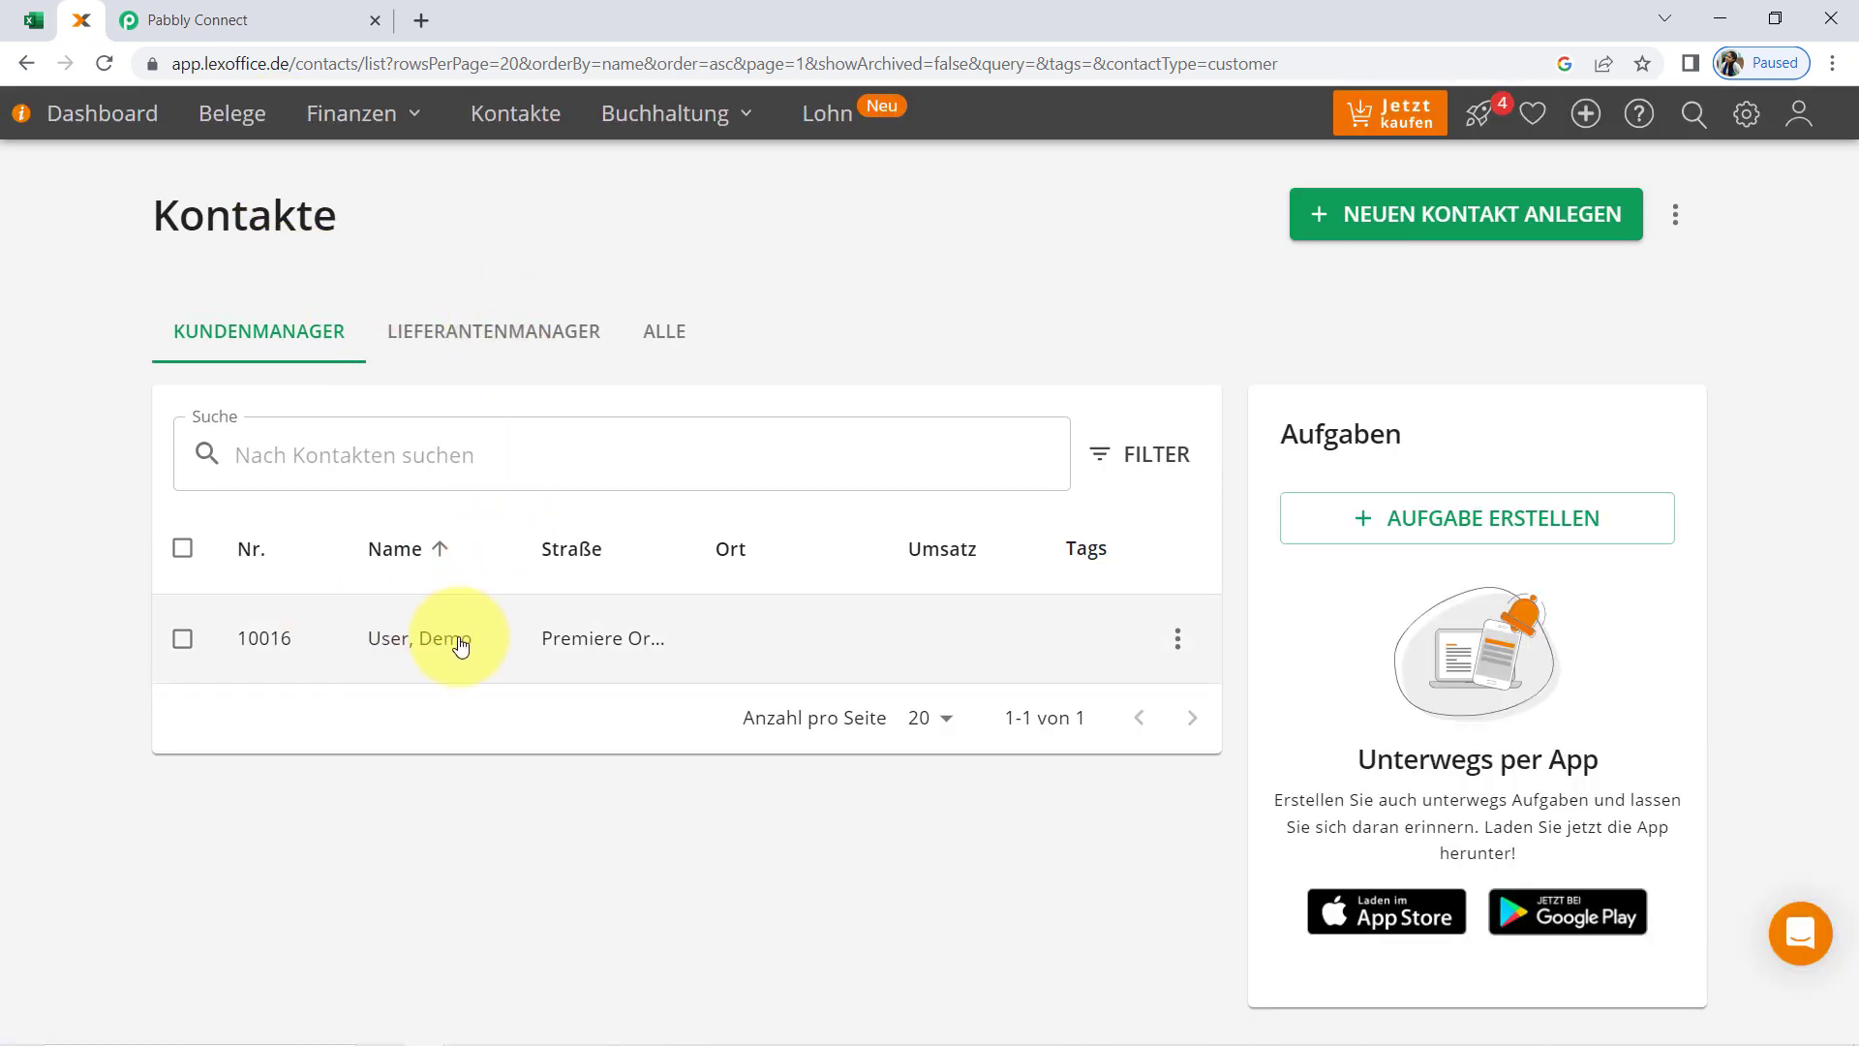
{"action": "left_click", "coordinate": [461, 646]}
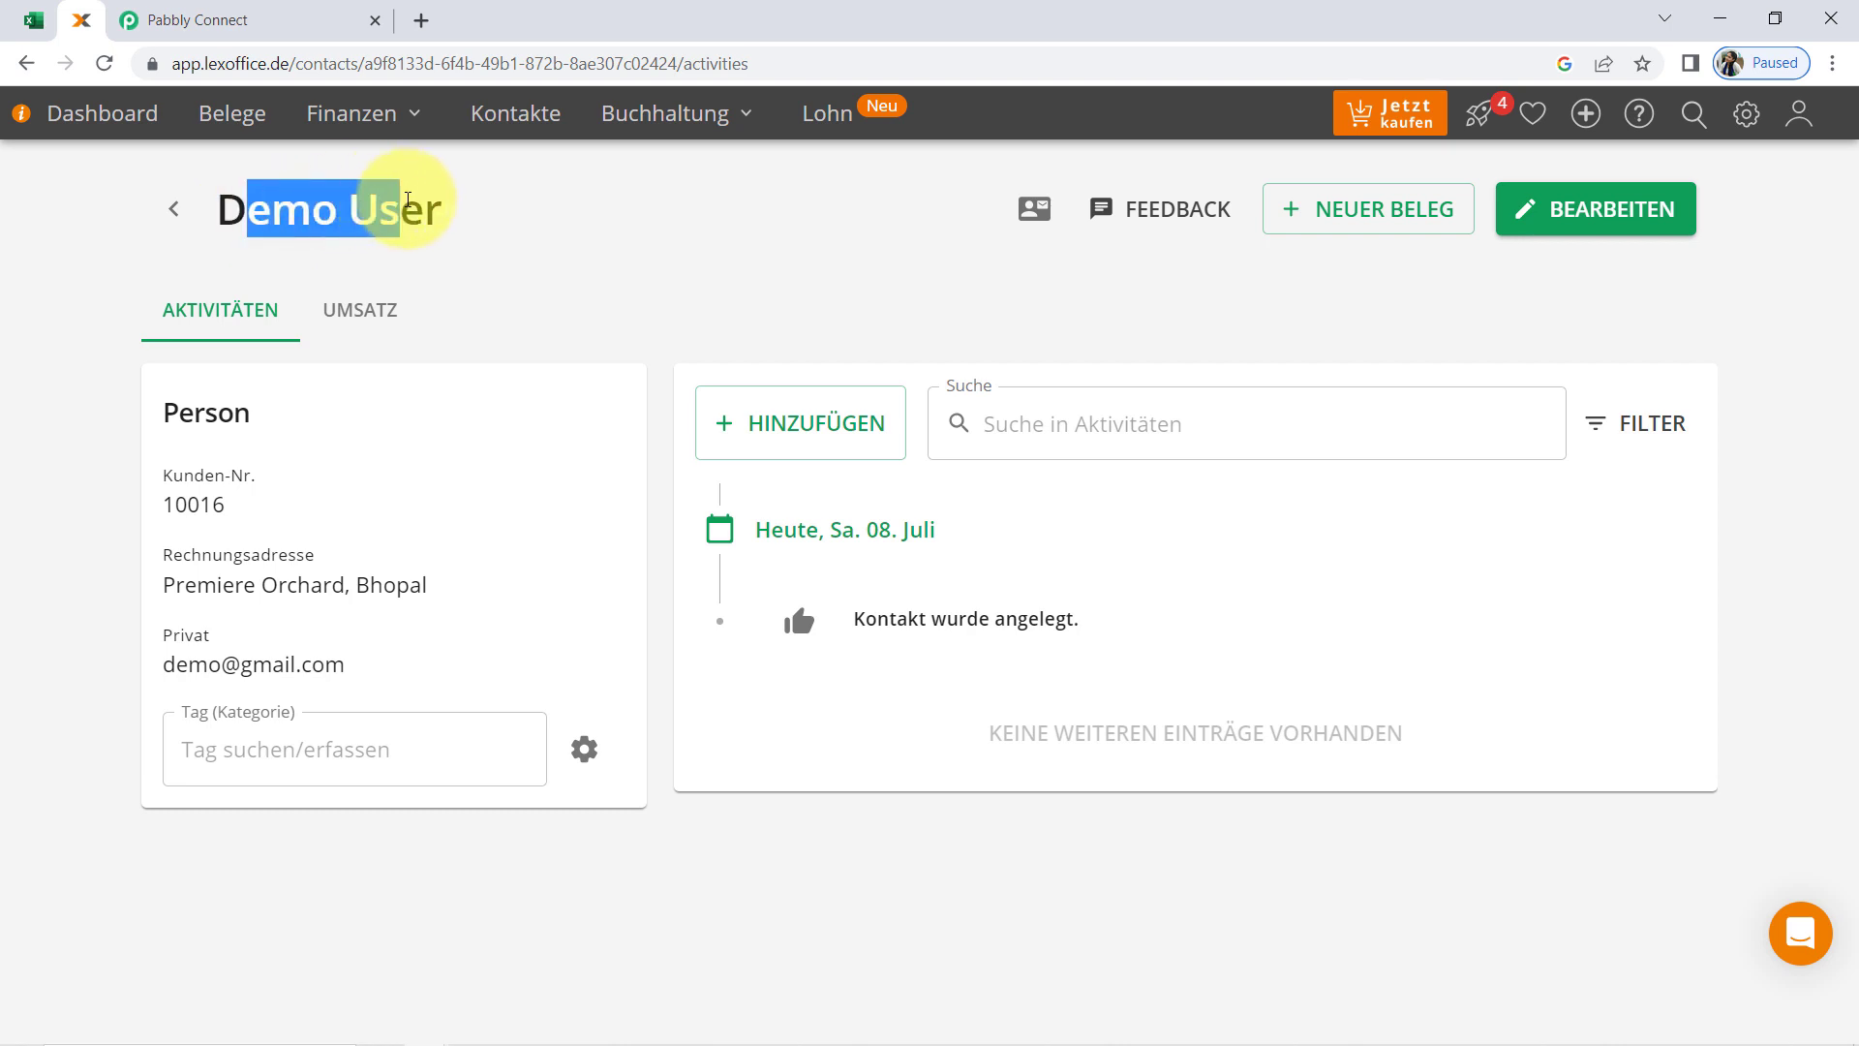
{"action": "left_click_drag", "start_coordinate": [215, 502], "coordinate": [165, 512]}
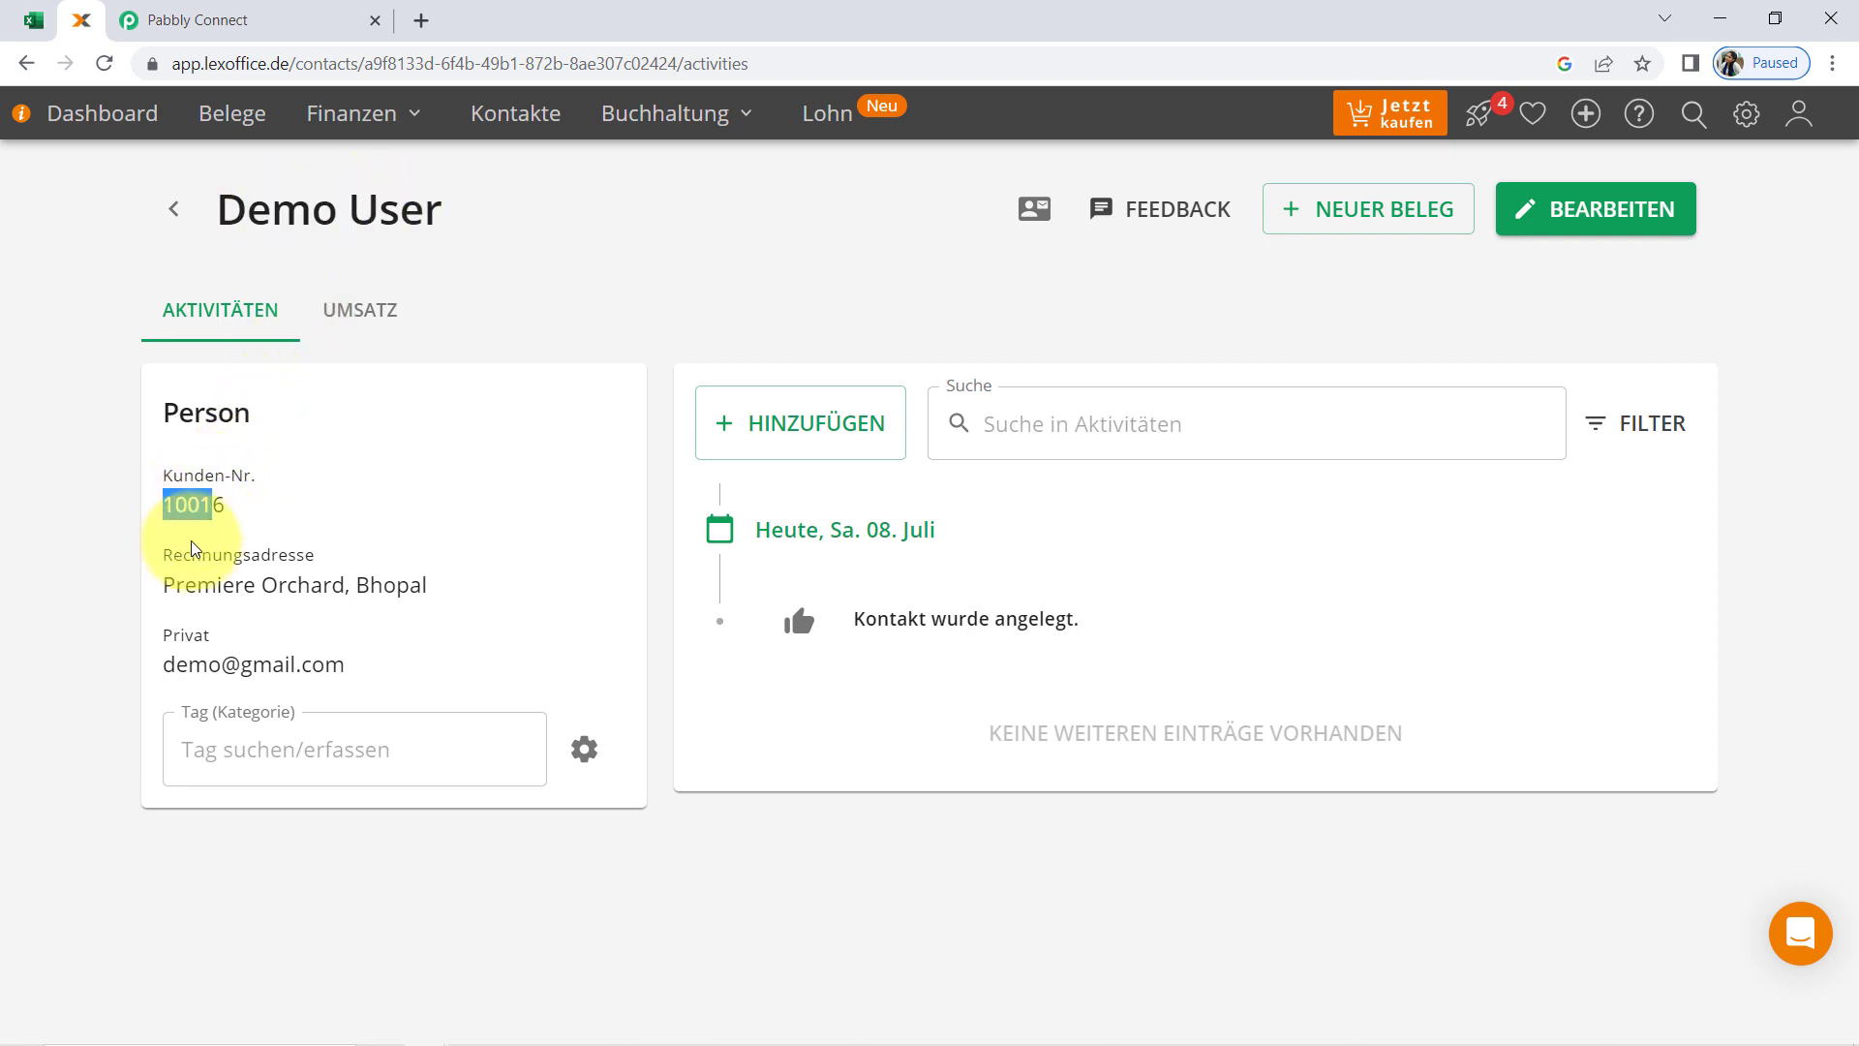
{"action": "left_click_drag", "start_coordinate": [197, 589], "coordinate": [323, 587]}
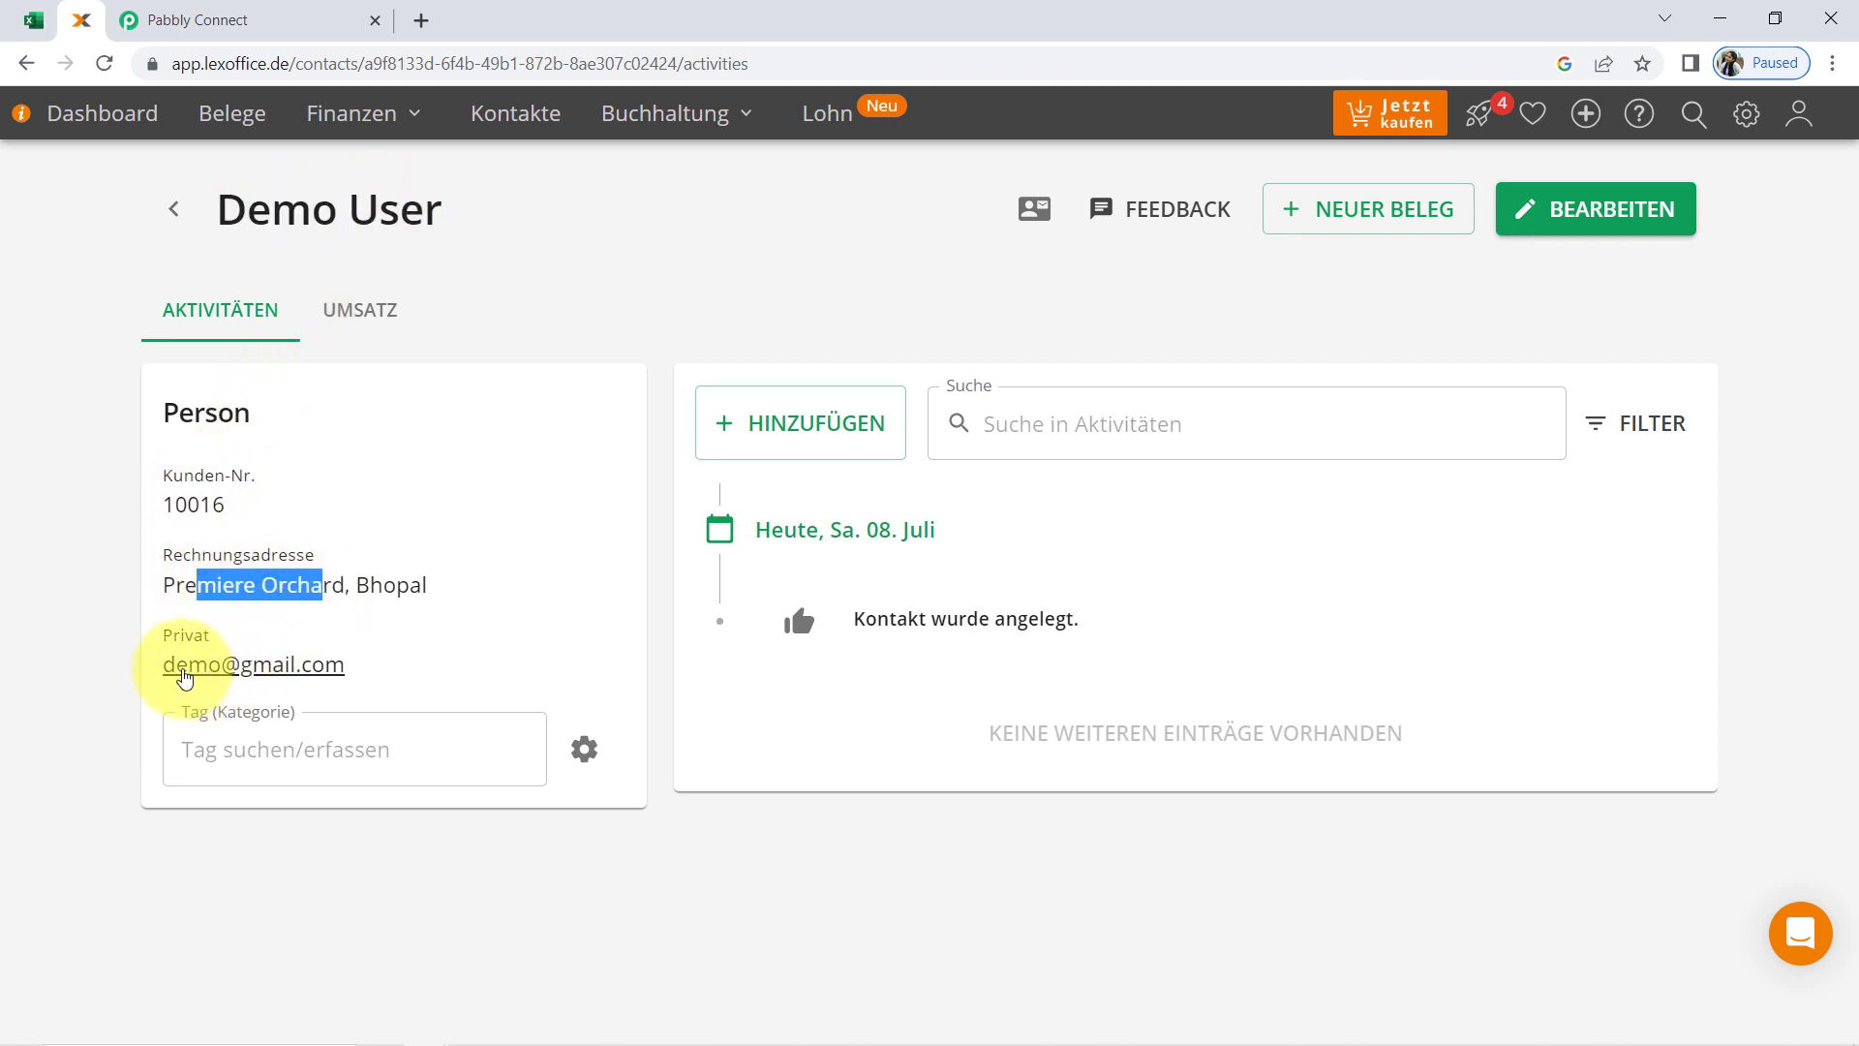
{"action": "left_click_drag", "start_coordinate": [155, 668], "coordinate": [332, 666]}
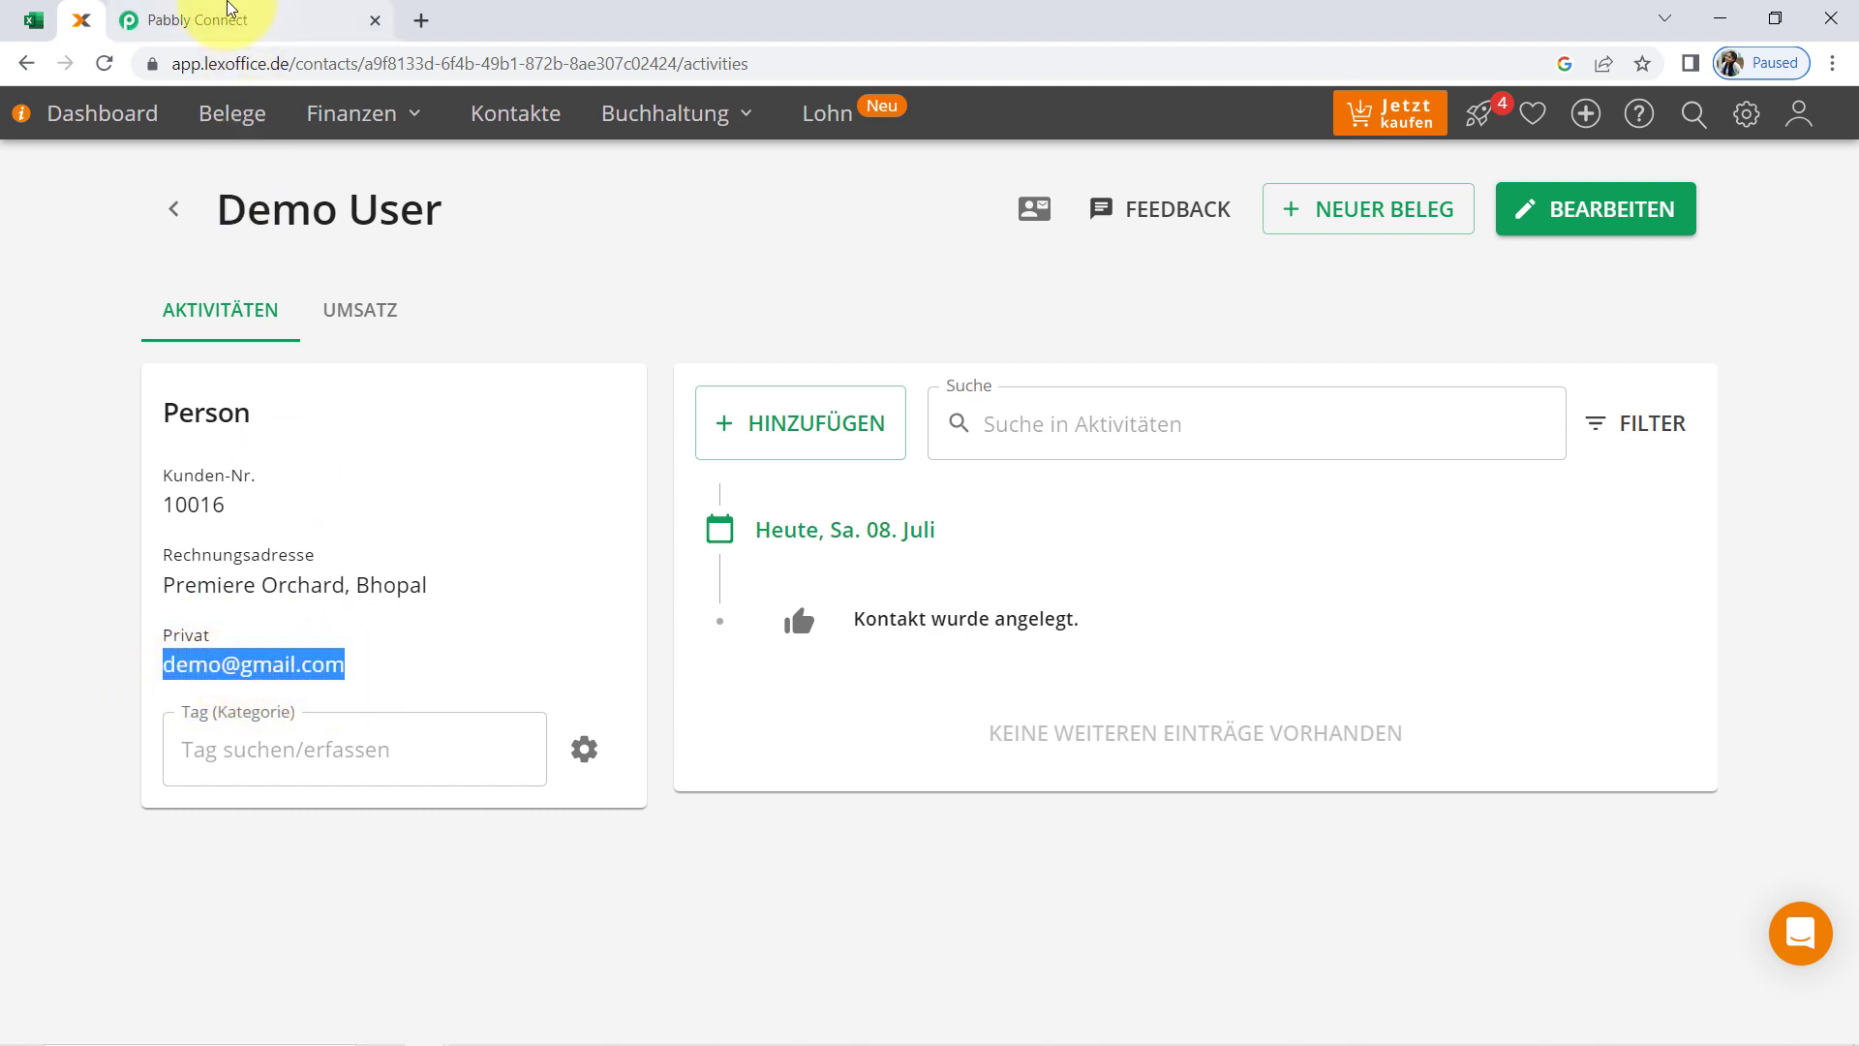
{"action": "left_click", "coordinate": [281, 21]}
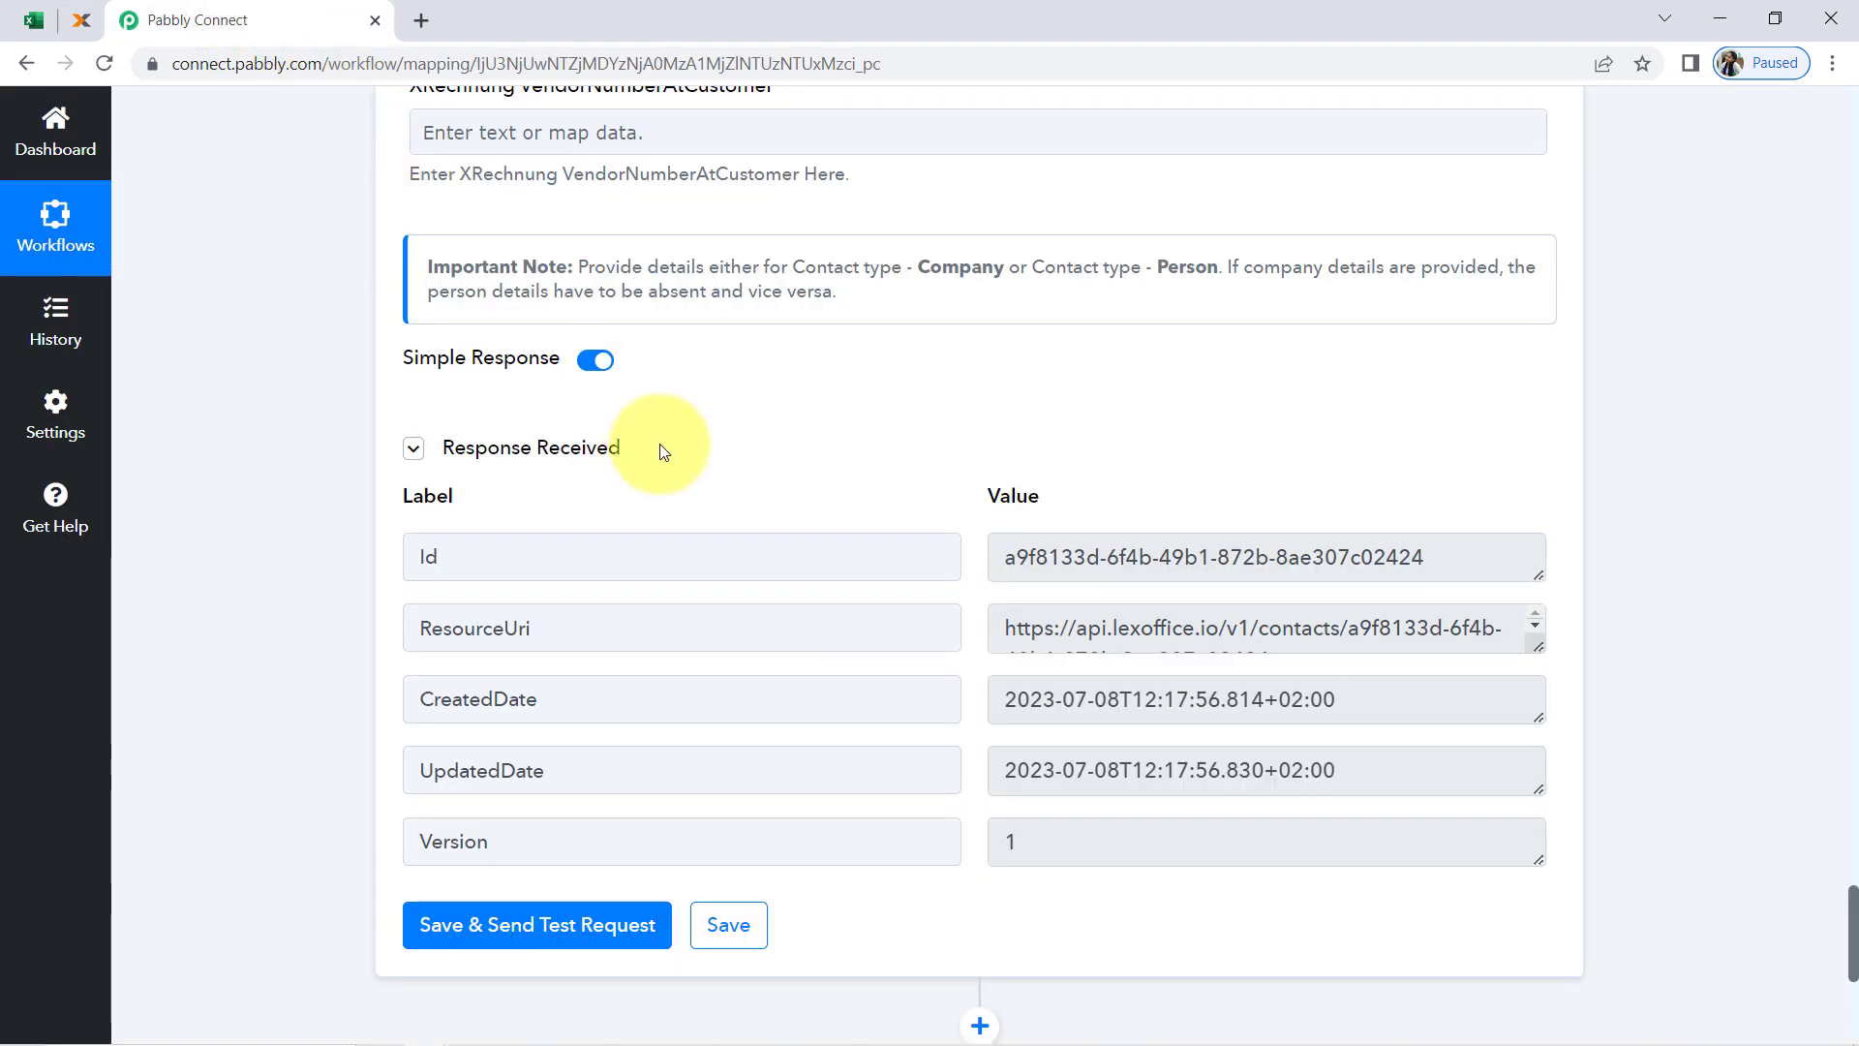
Add another action step after Create Contacts and choose lexoffice as its app by searching for "lexo"
{"action": "scroll", "coordinate": [904, 539], "scroll_direction": "down", "scroll_amount": 5}
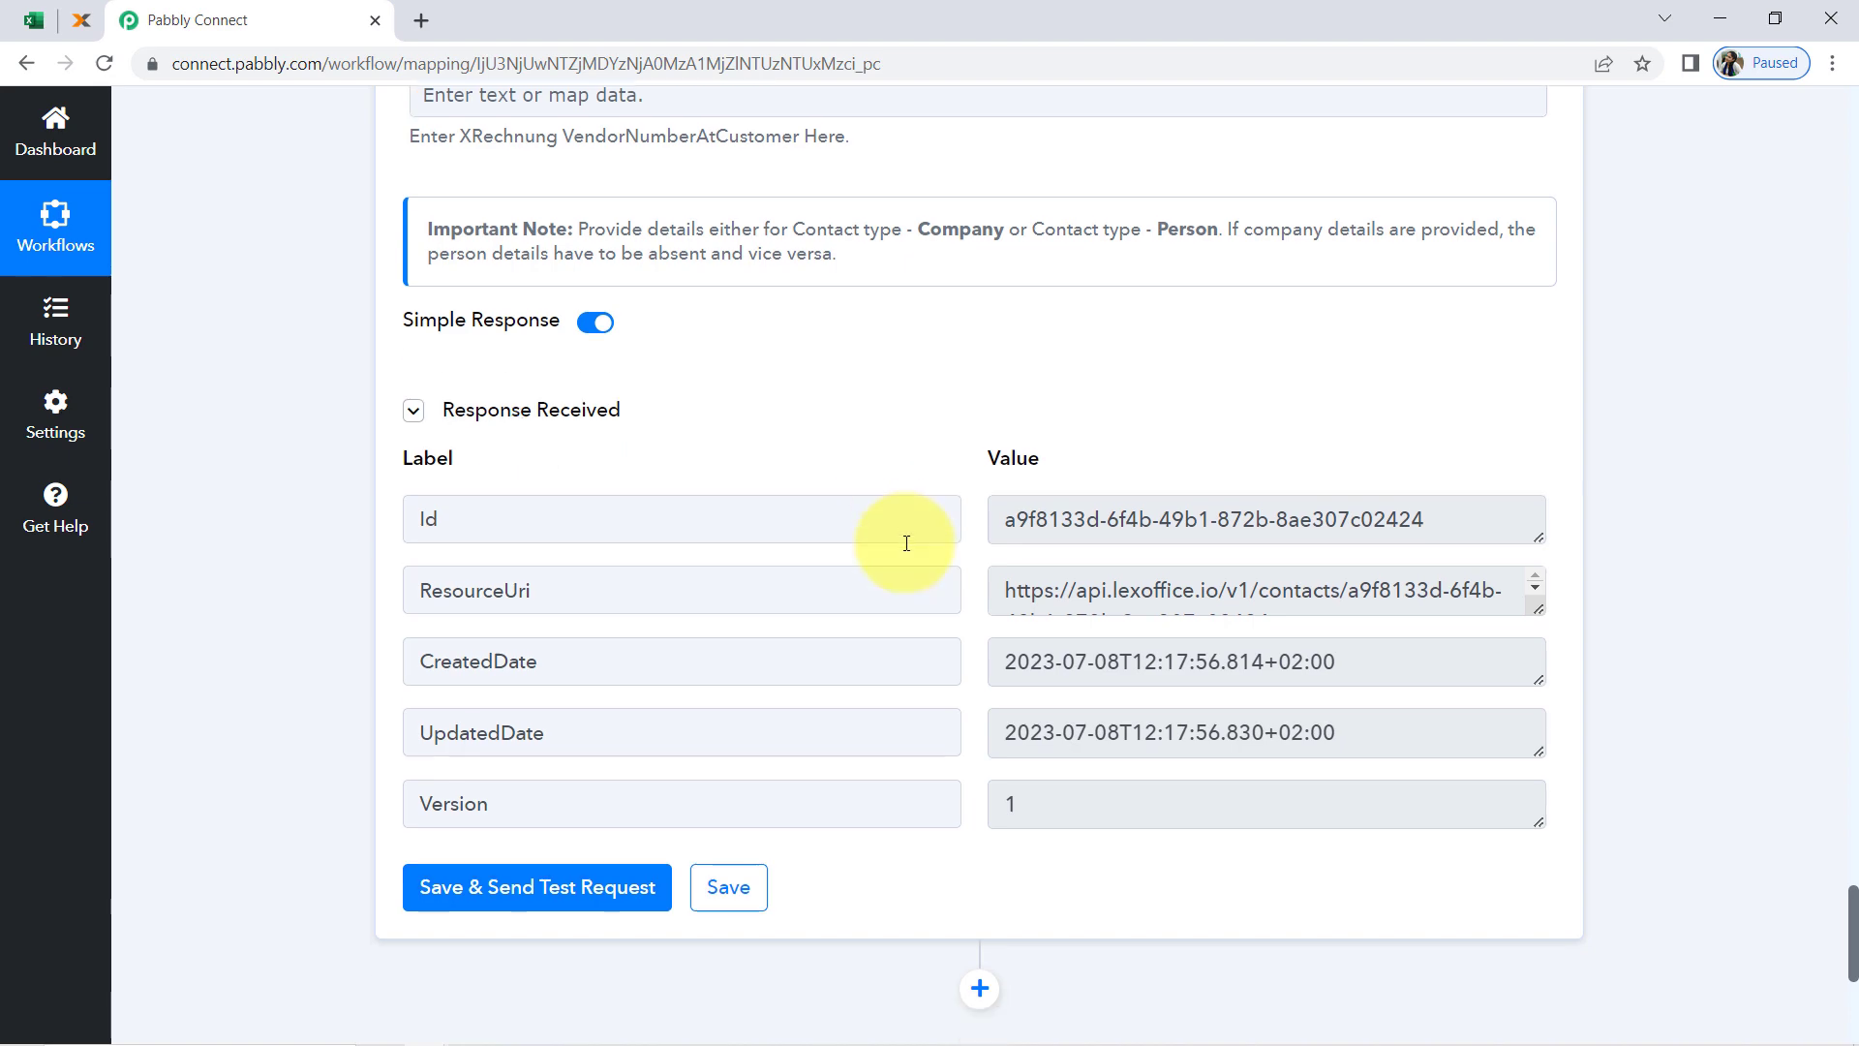
{"action": "scroll", "coordinate": [904, 545], "scroll_direction": "down", "scroll_amount": 1}
{"action": "left_click", "coordinate": [978, 407]}
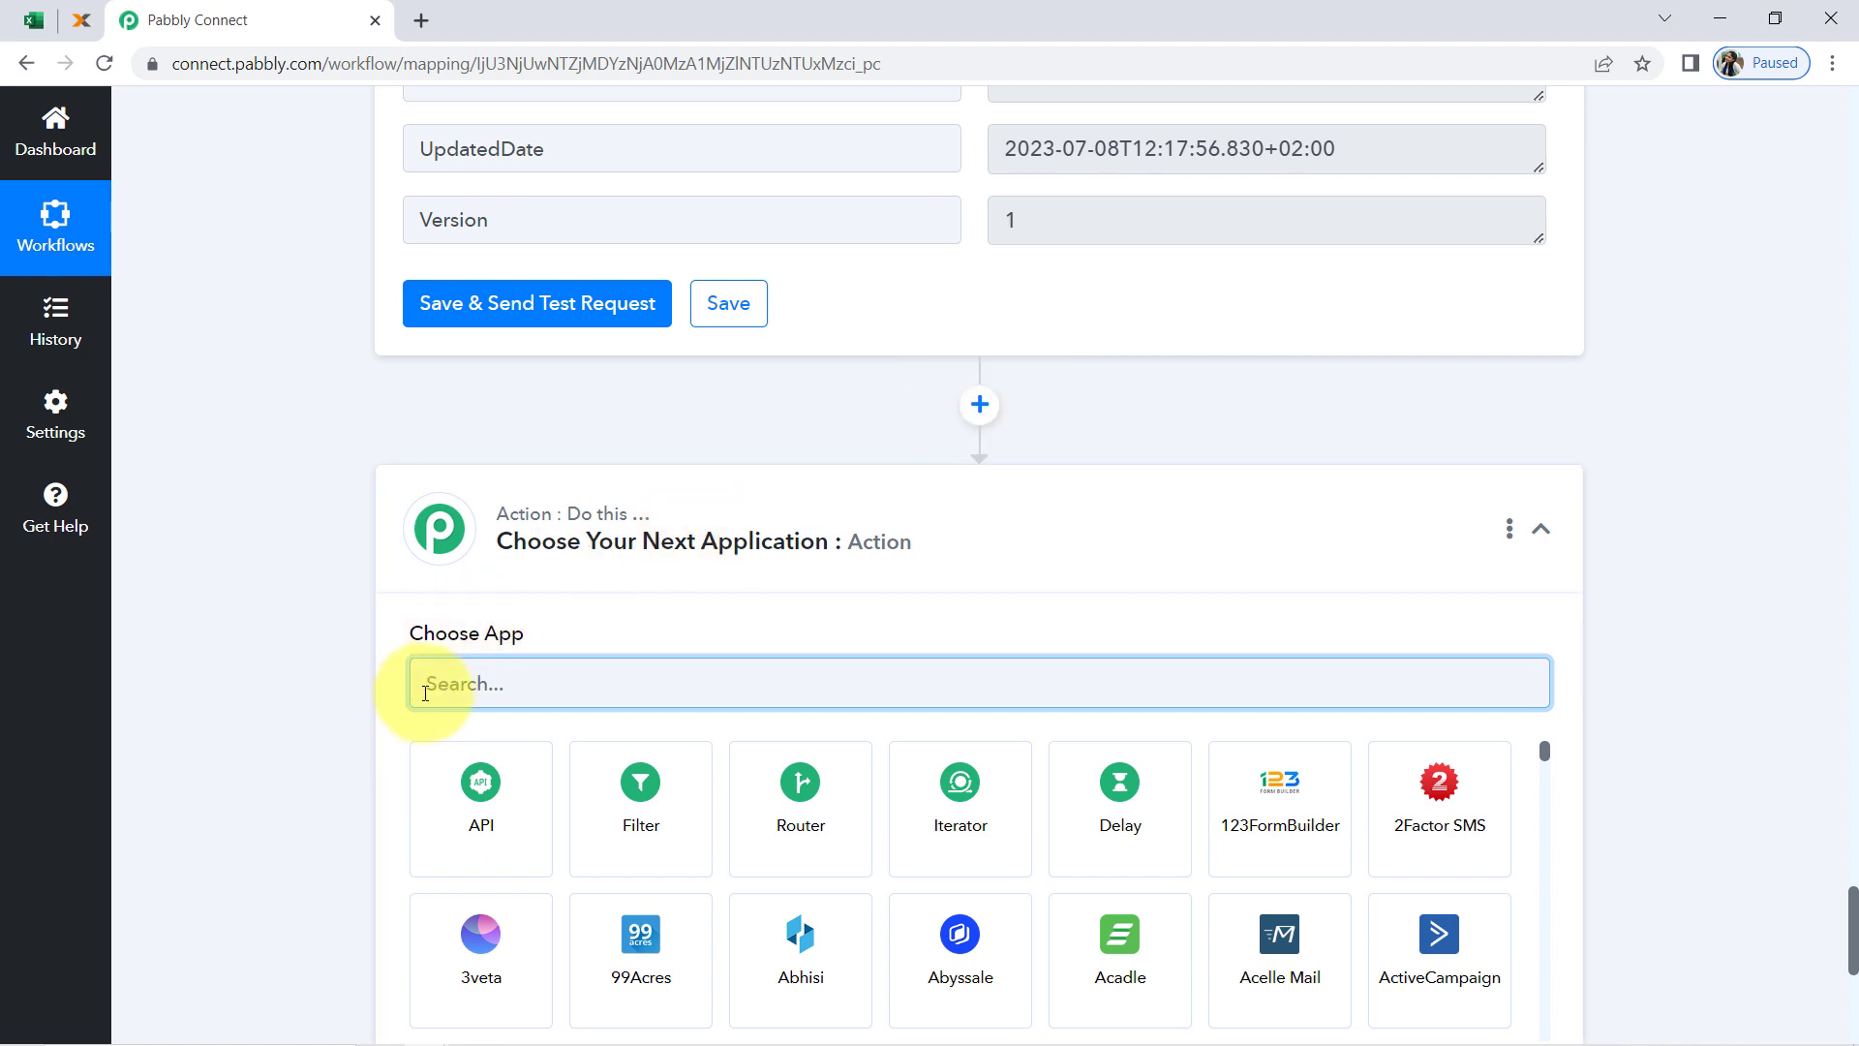
{"action": "type", "text": "le"}
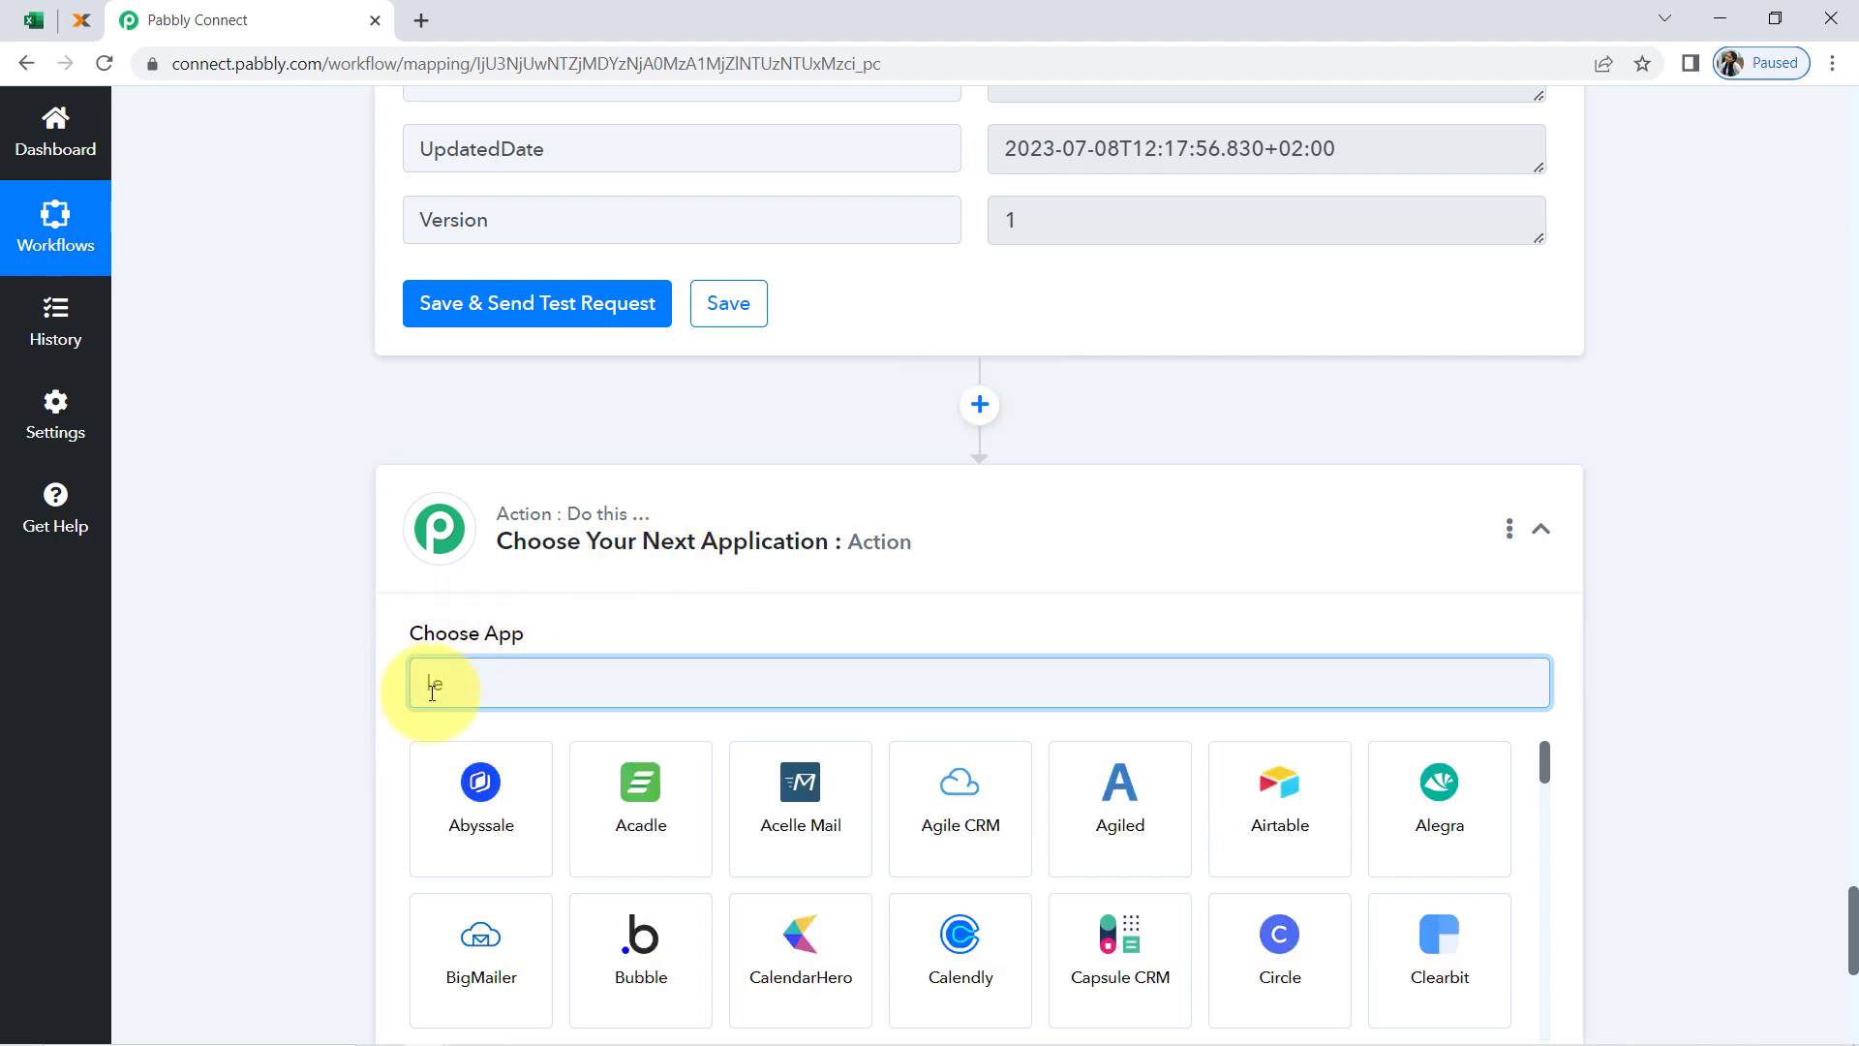
{"action": "type", "text": "xo"}
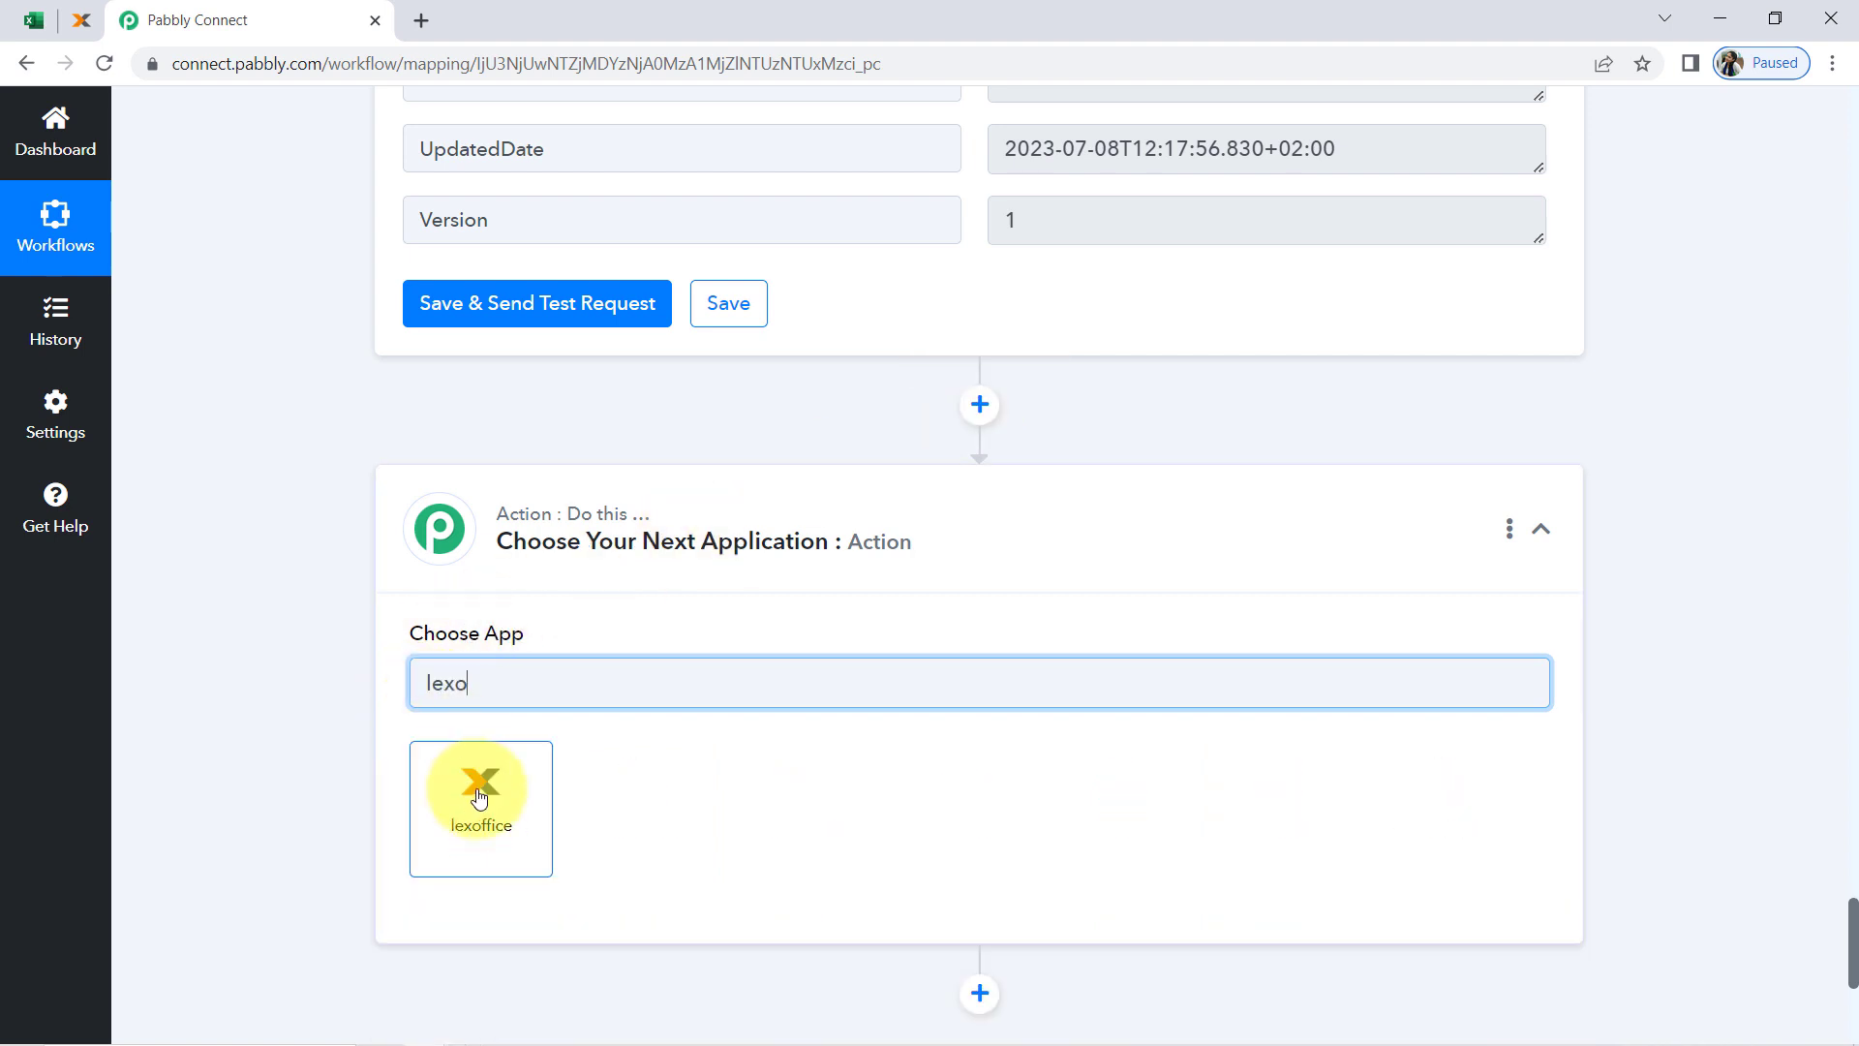
{"action": "left_click", "coordinate": [478, 794]}
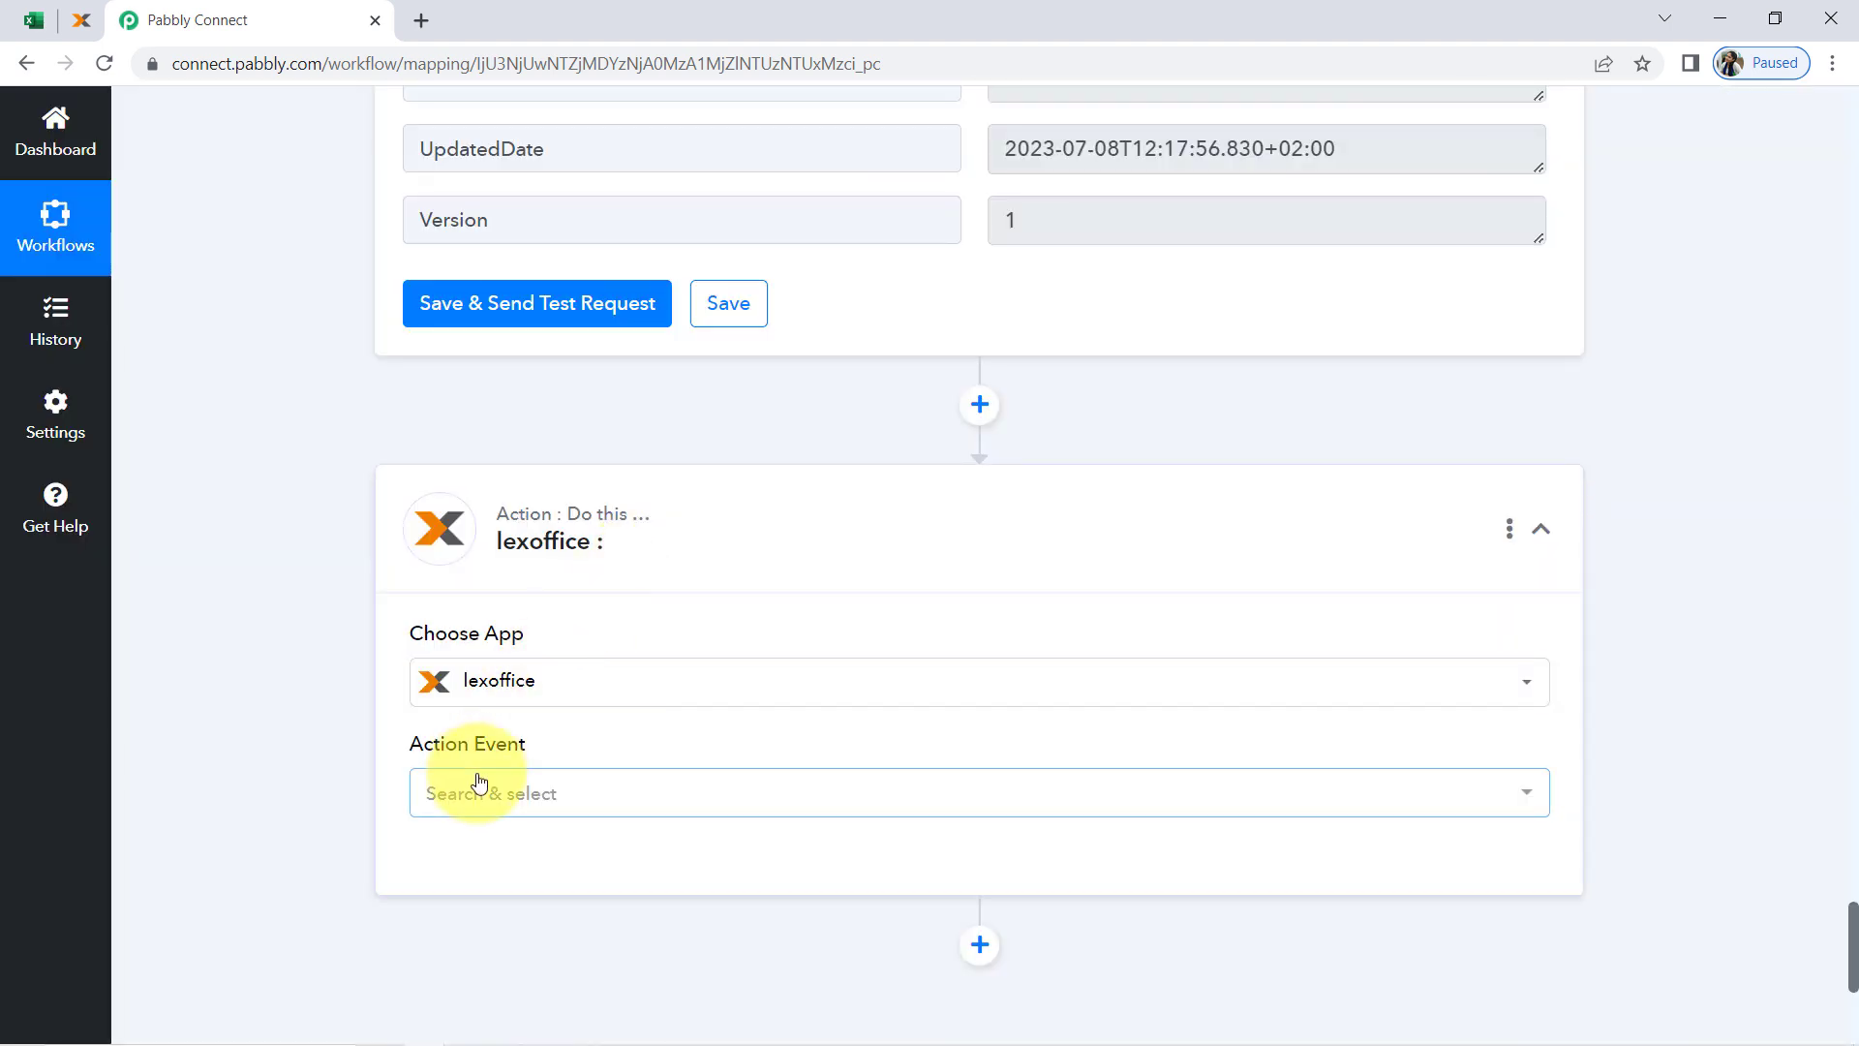
Set the new lexoffice action event to Create an Invoice and connect it through the existing connection lexoffice #10
{"action": "left_click", "coordinate": [479, 784]}
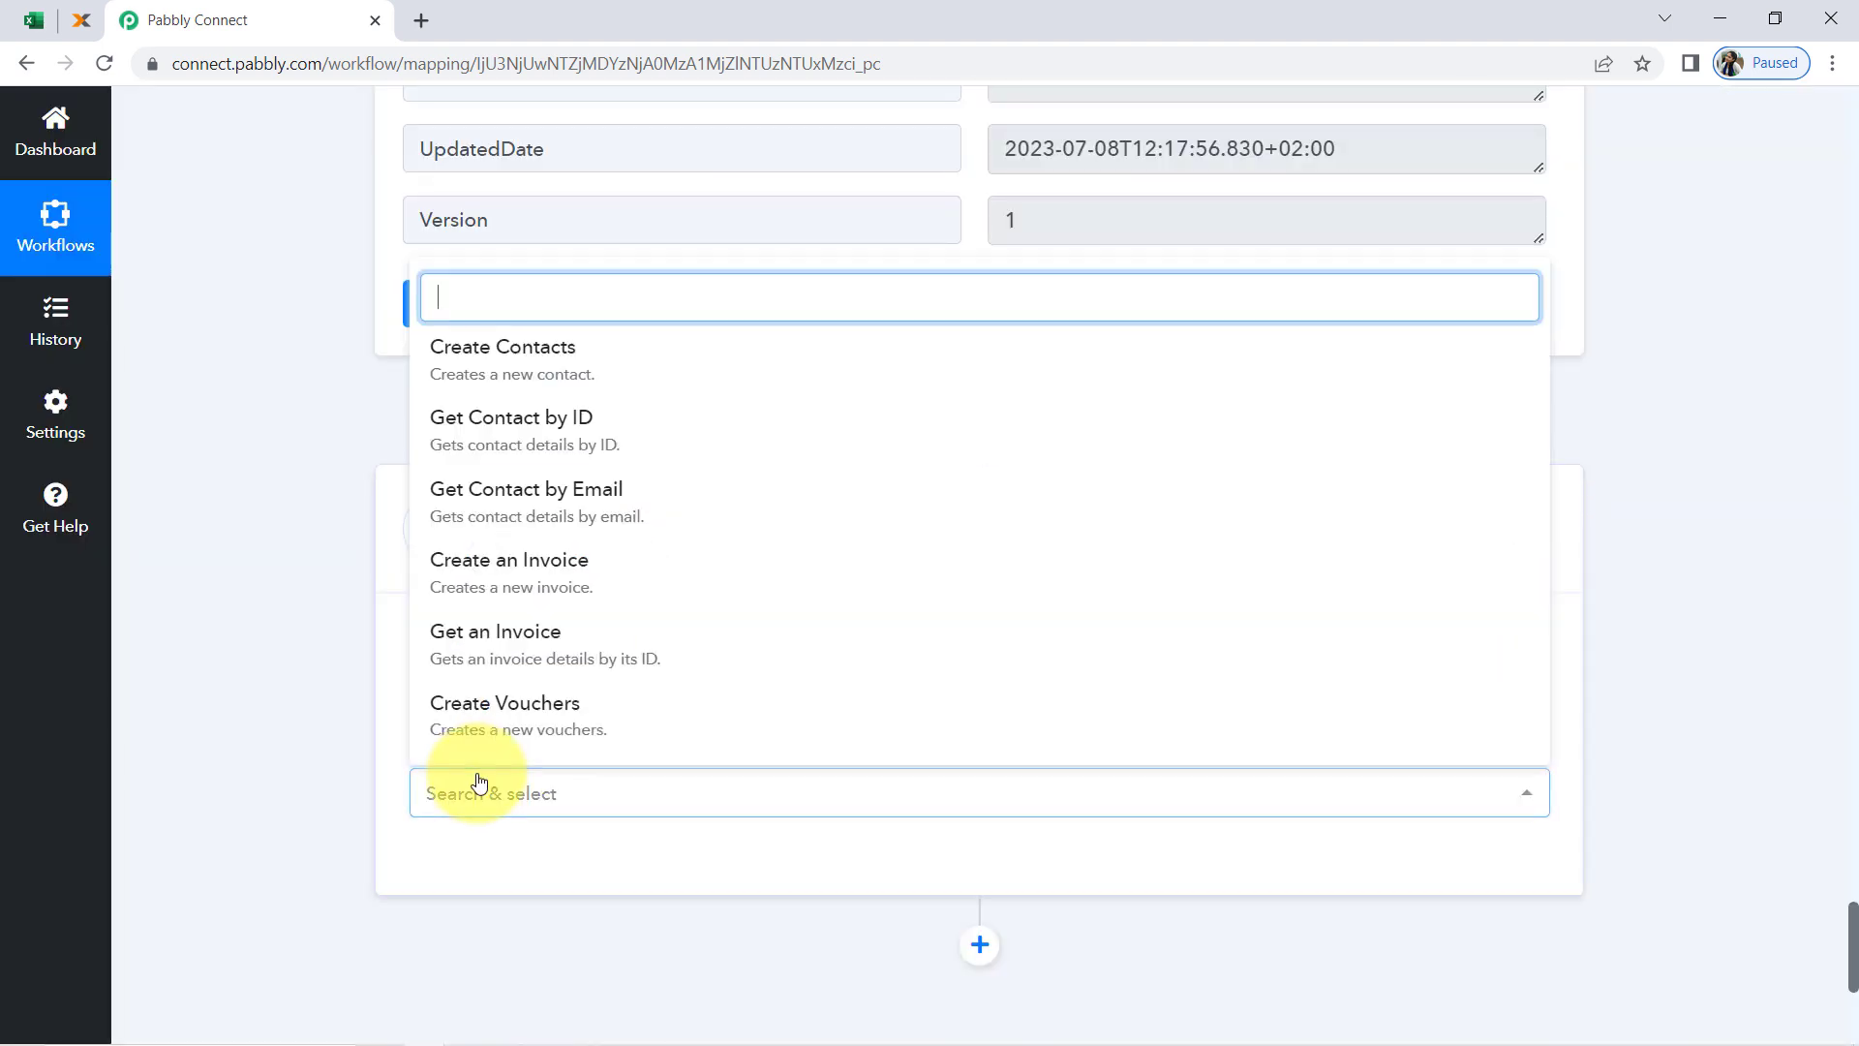
{"action": "left_click", "coordinate": [519, 589]}
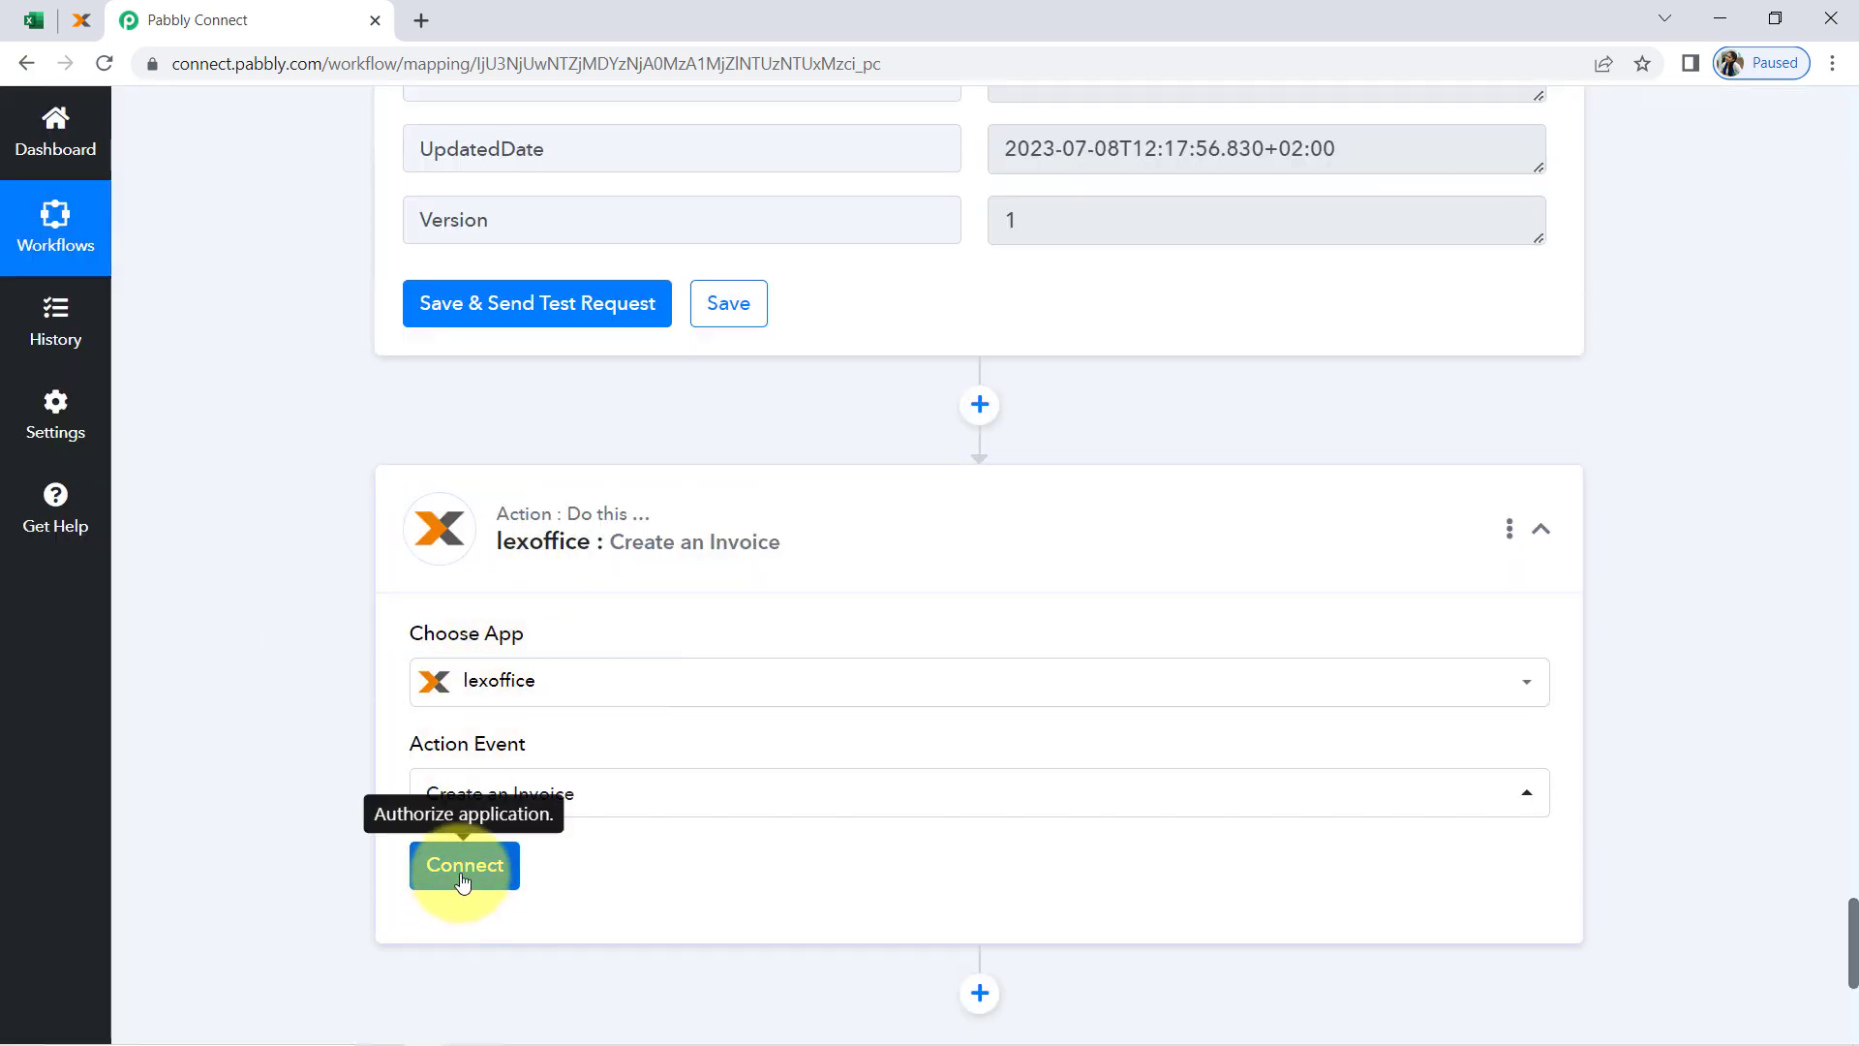
{"action": "left_click", "coordinate": [462, 880]}
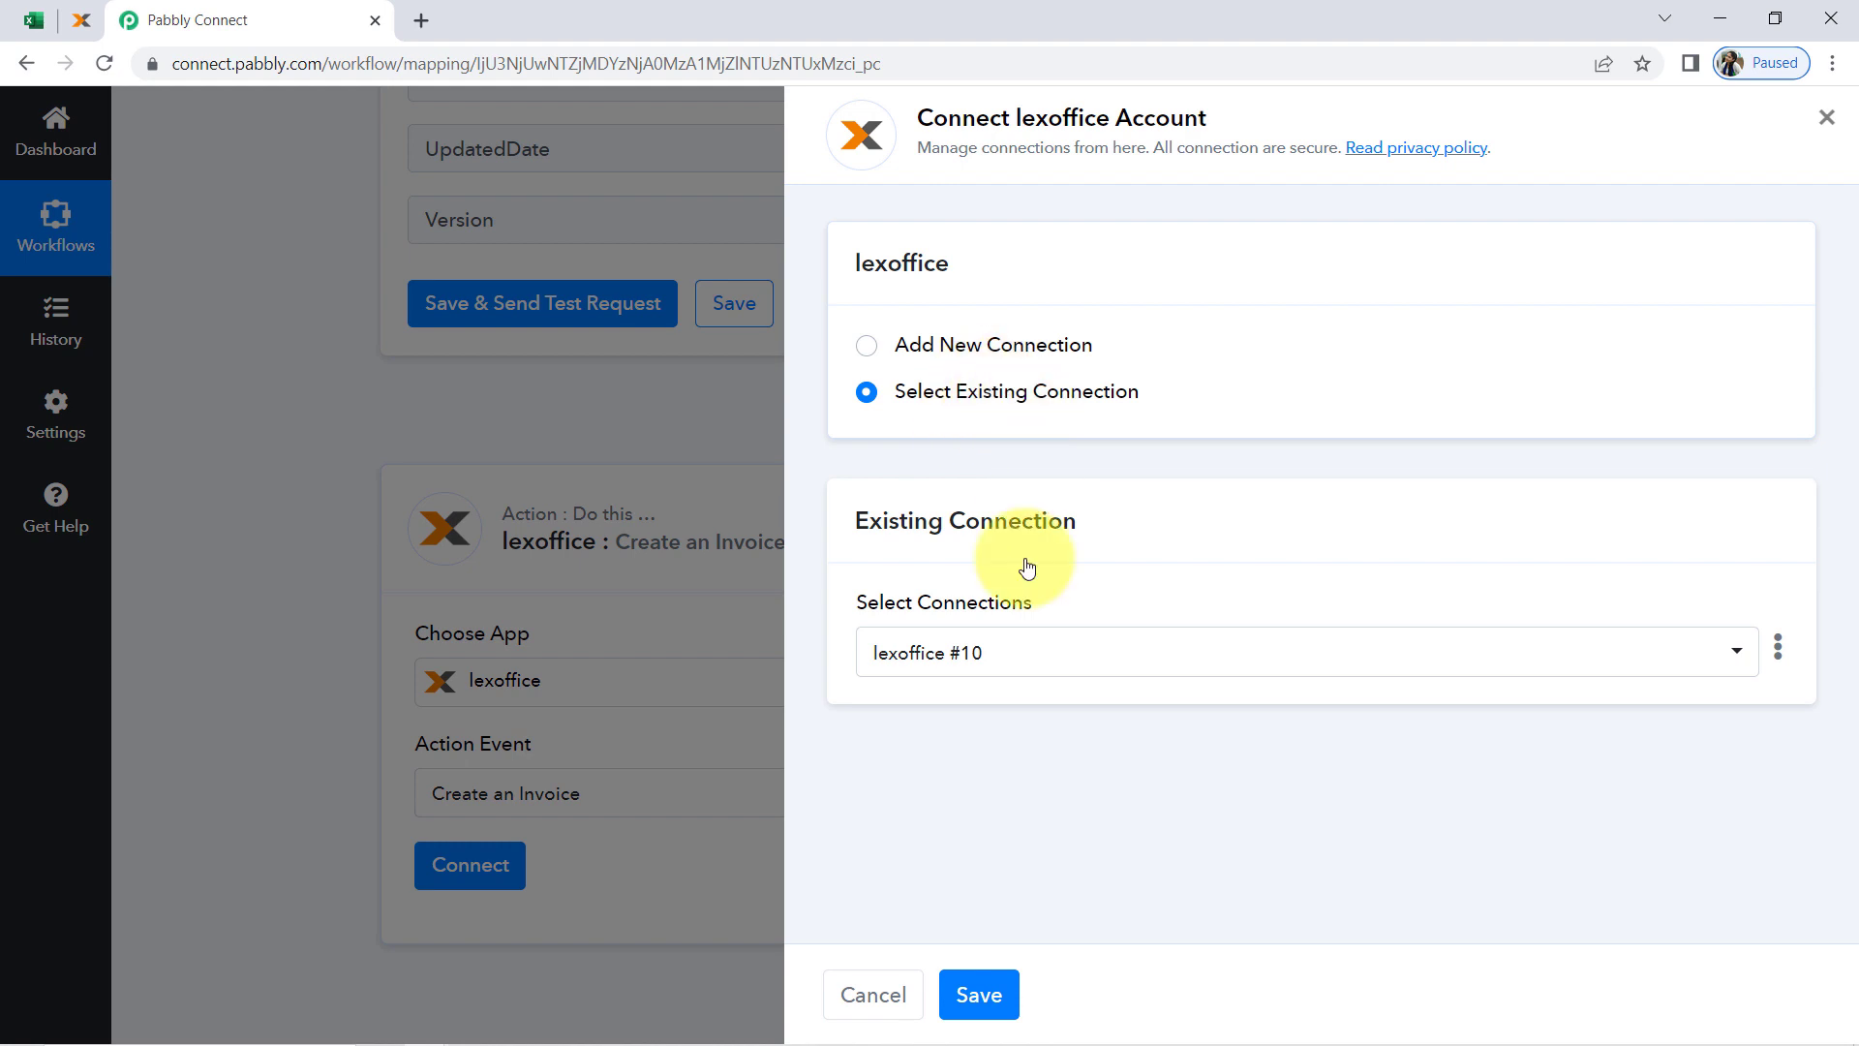
{"action": "left_click", "coordinate": [975, 996]}
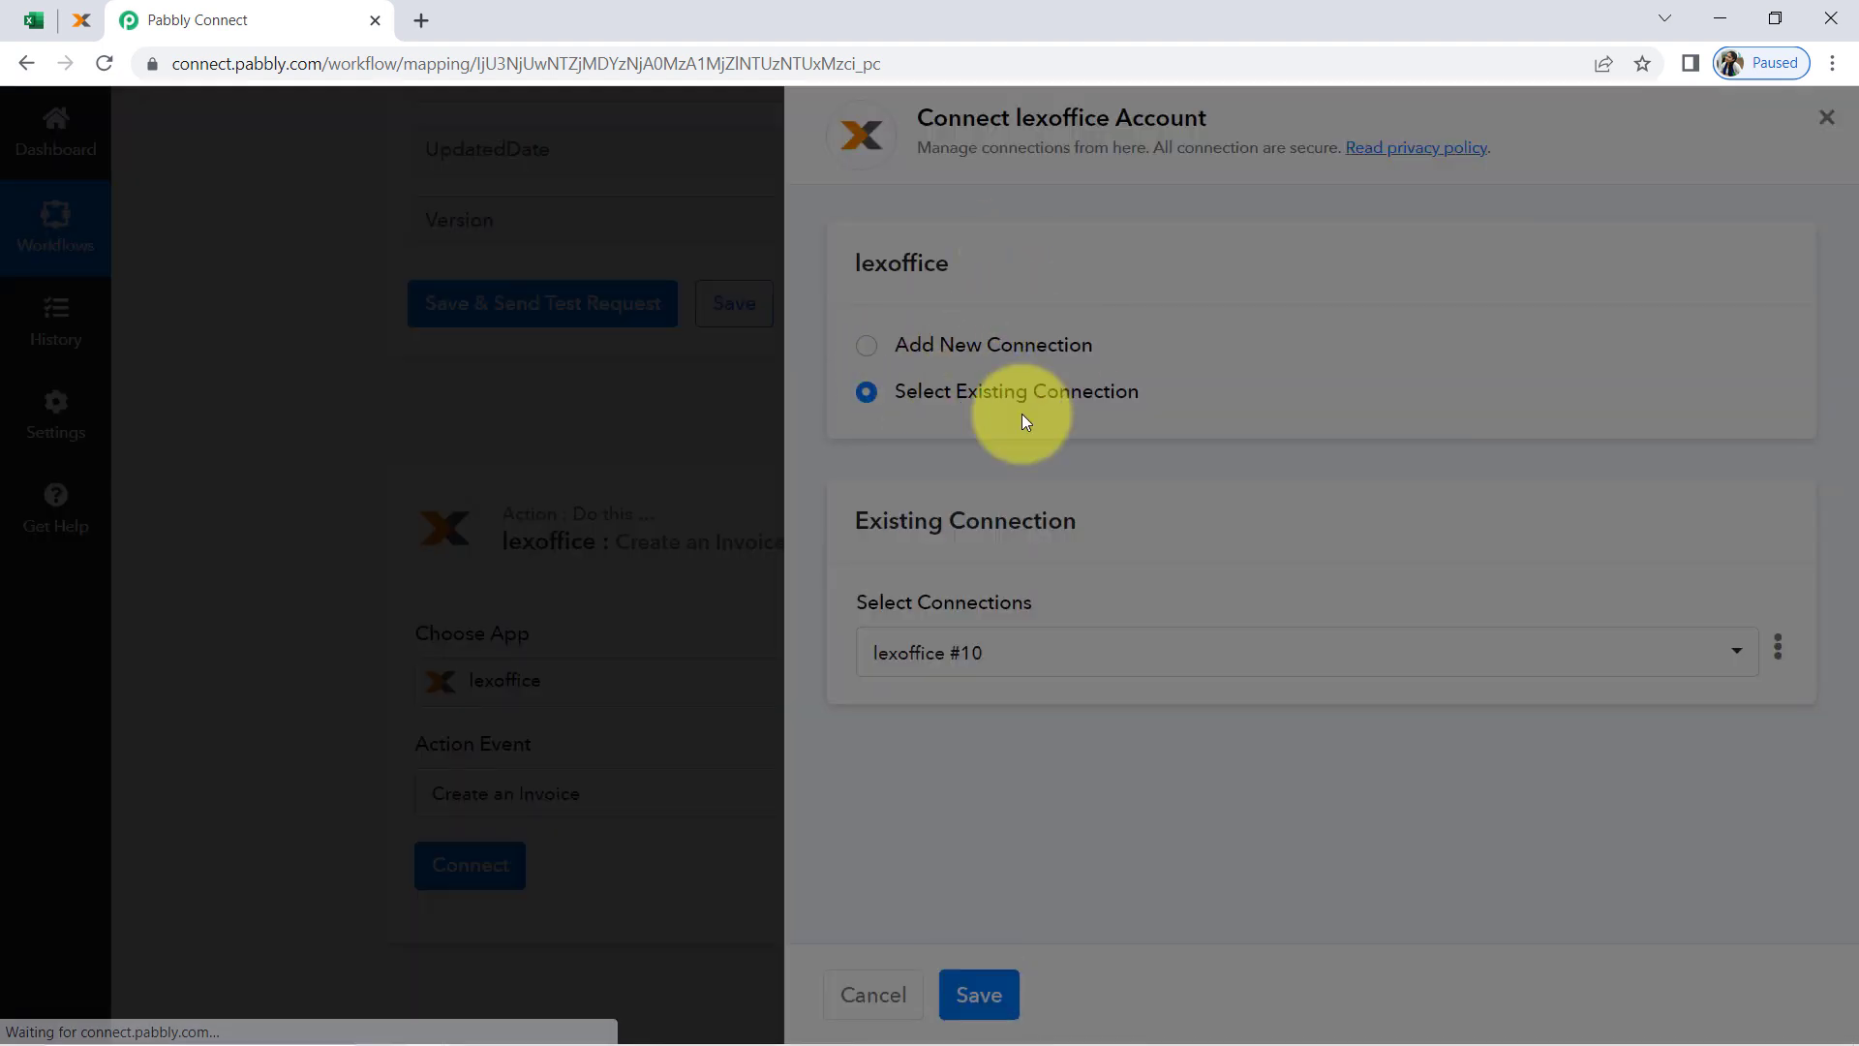
Examine the Create an Invoice fields, from Title and Line Items Name down to the discount and shipping fields, noting the required ones
{"action": "scroll", "coordinate": [322, 608], "scroll_direction": "down", "scroll_amount": 6}
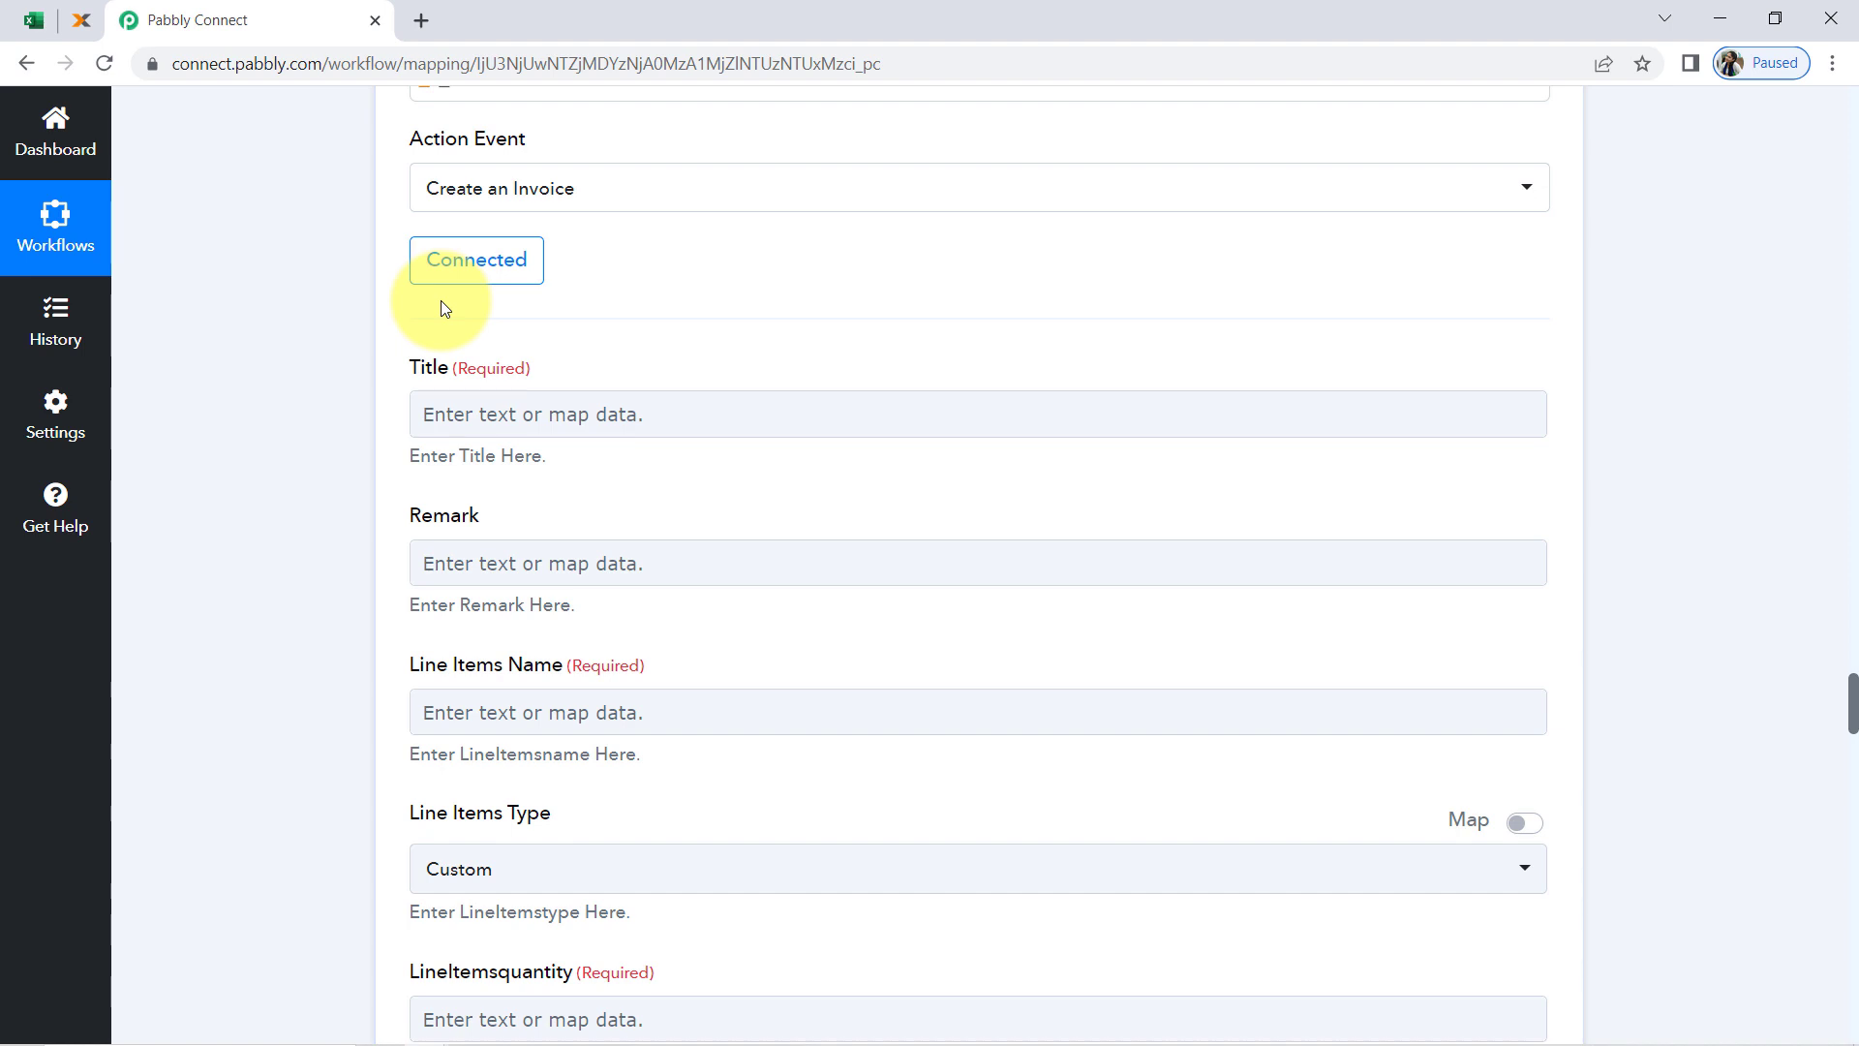
{"action": "left_click_drag", "start_coordinate": [411, 368], "coordinate": [461, 368]}
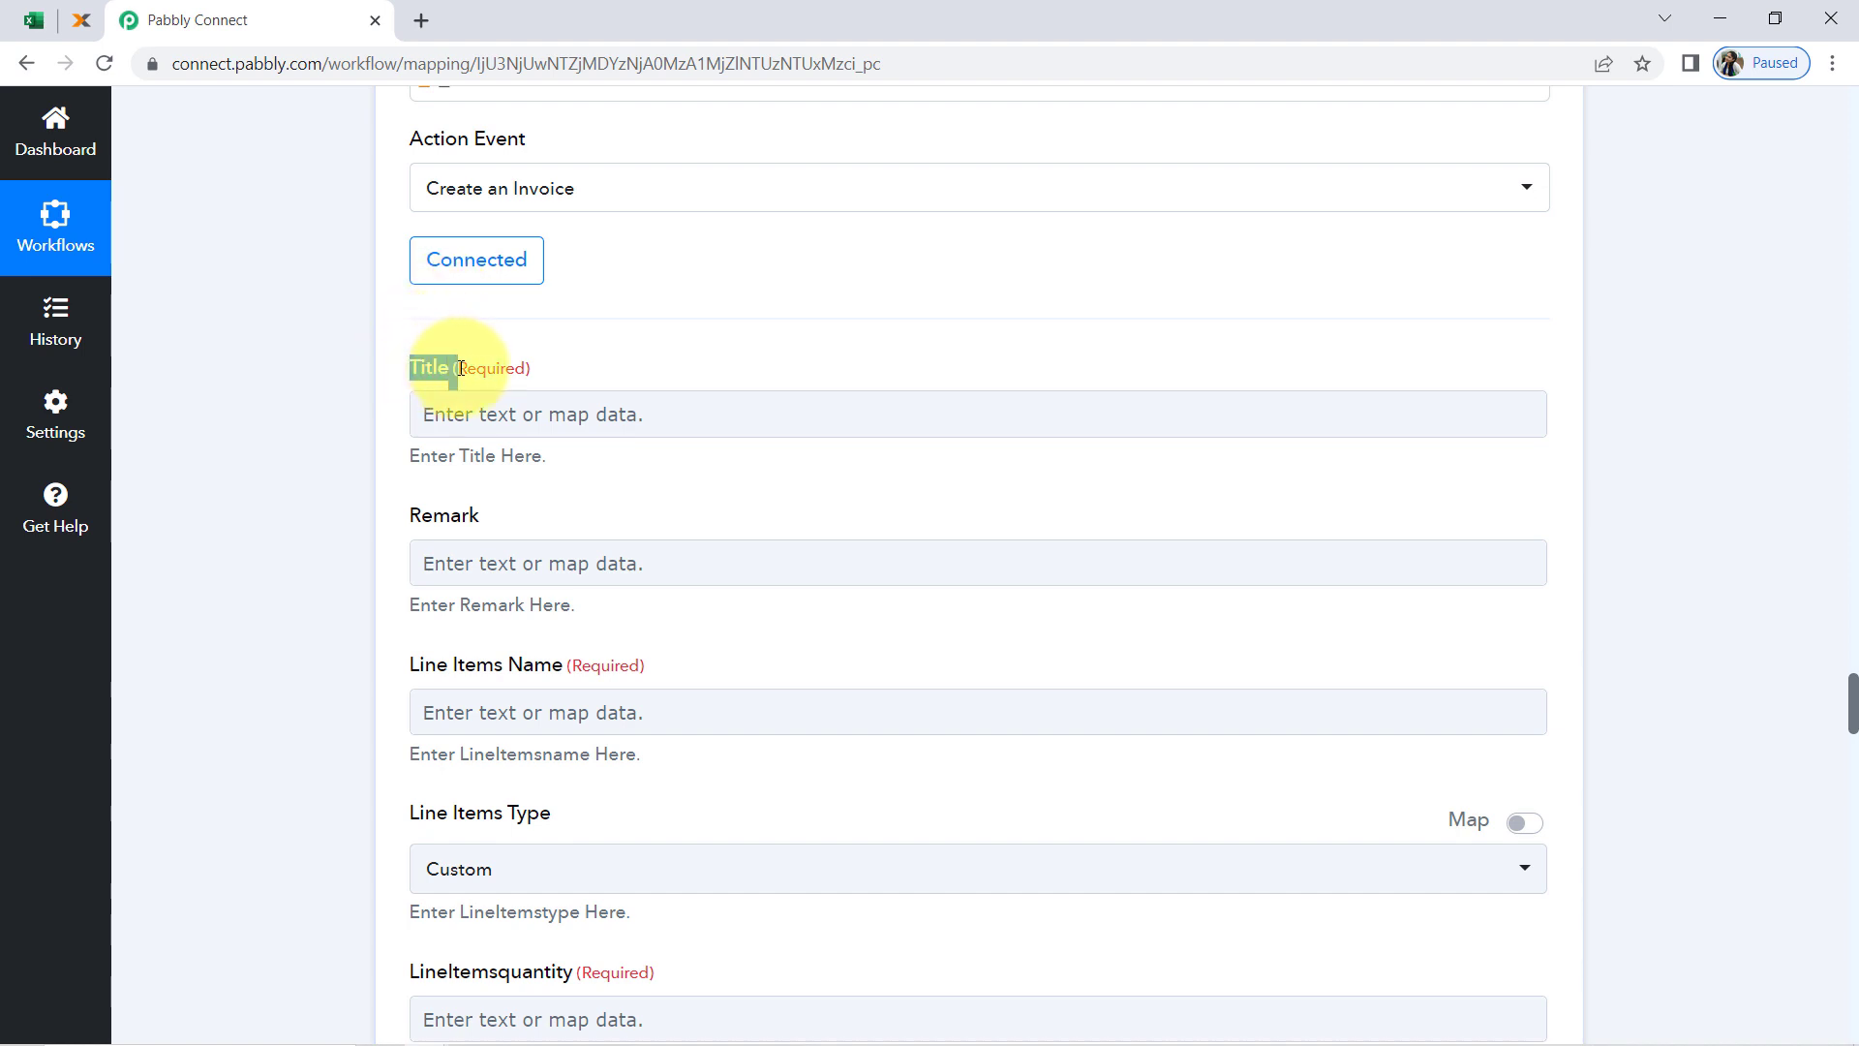
{"action": "mouse_move", "coordinate": [637, 655]}
{"action": "left_mouse_down"}
{"action": "mouse_move", "coordinate": [622, 645]}
{"action": "mouse_move", "coordinate": [619, 664]}
{"action": "left_mouse_up"}
{"action": "scroll", "coordinate": [701, 562], "scroll_direction": "down", "scroll_amount": 2}
{"action": "scroll", "coordinate": [701, 562], "scroll_direction": "down", "scroll_amount": 12}
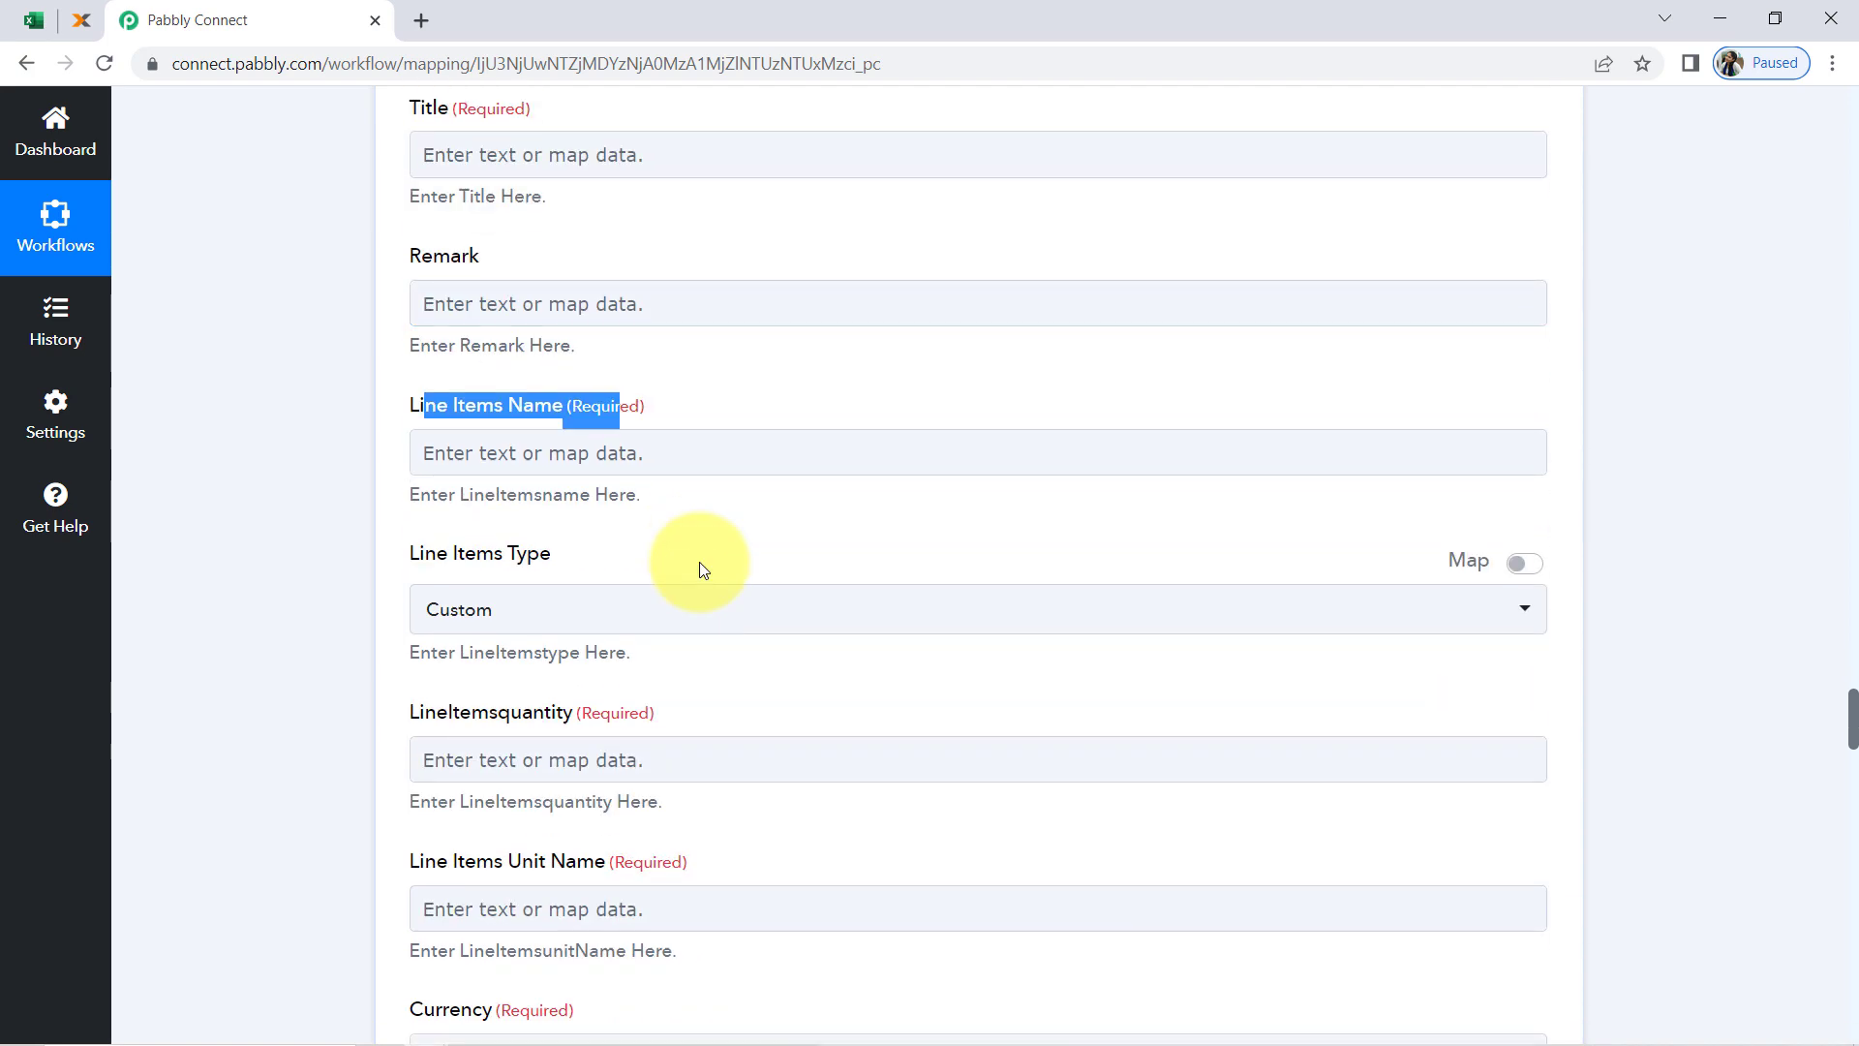
{"action": "scroll", "coordinate": [703, 569], "scroll_direction": "down", "scroll_amount": 18}
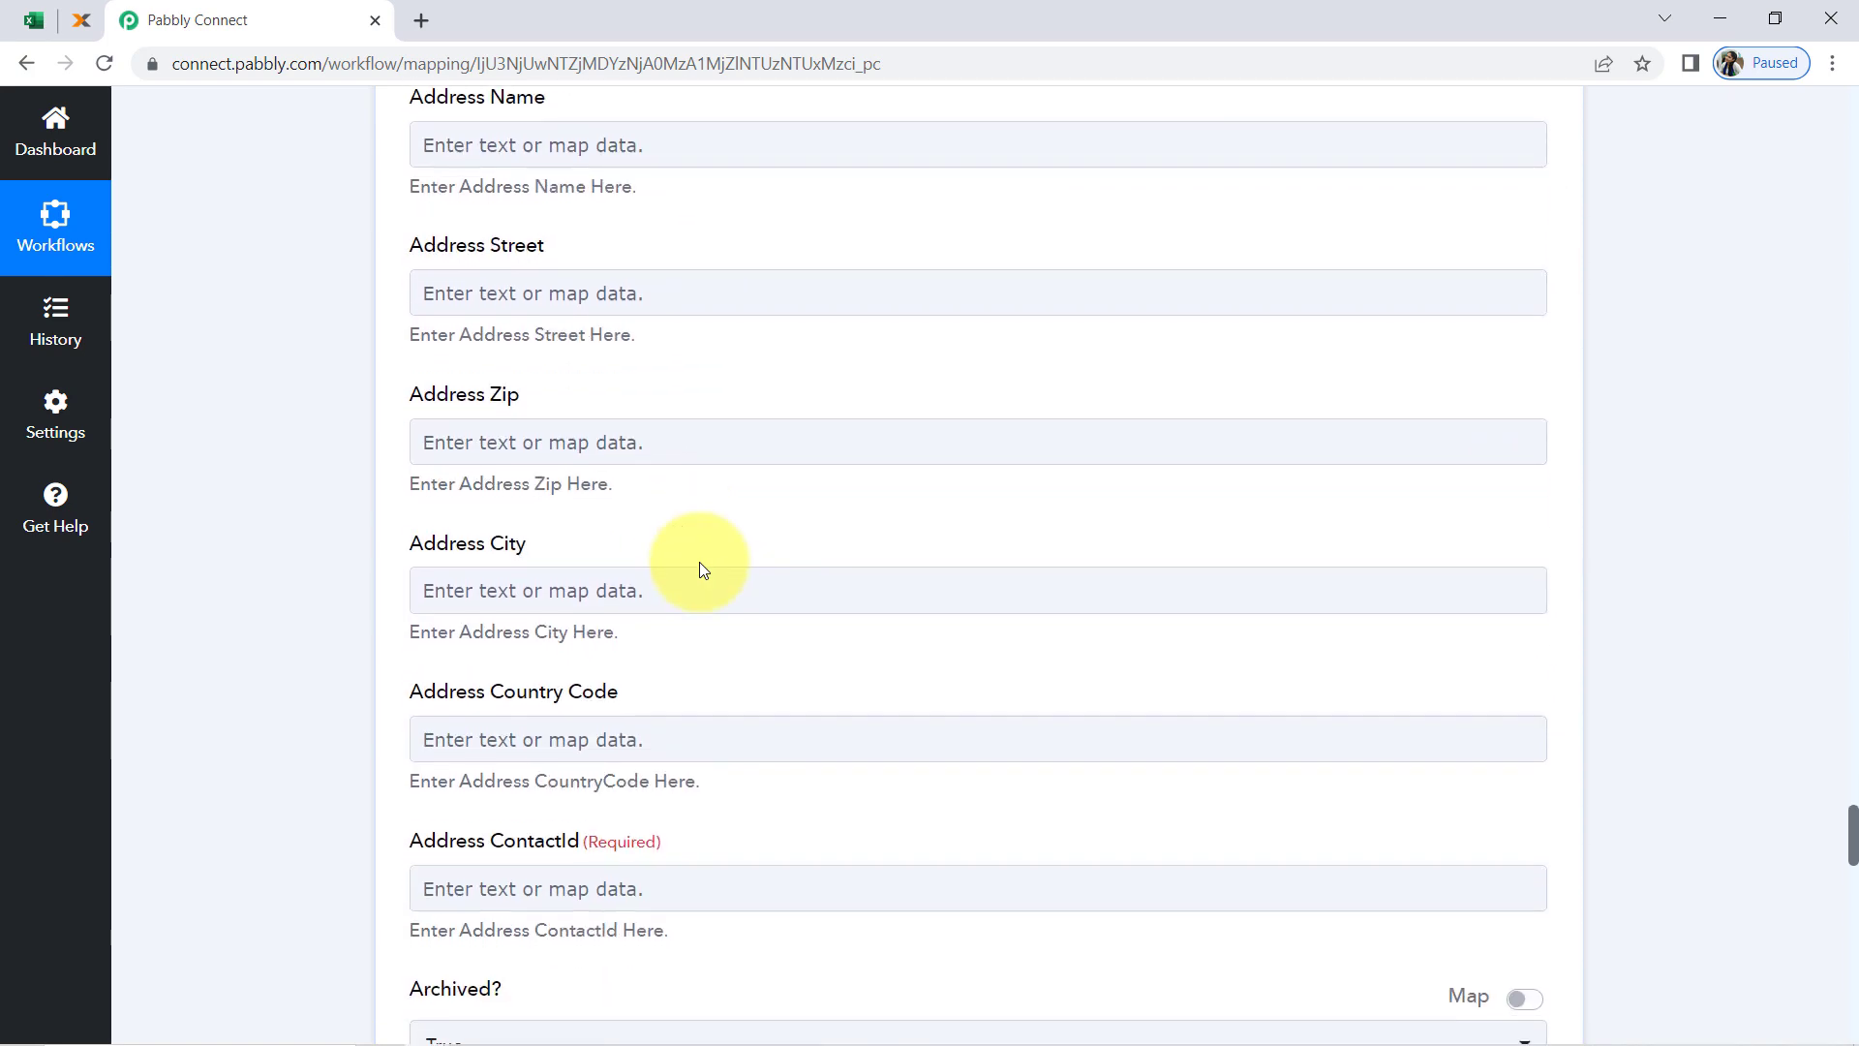
{"action": "scroll", "coordinate": [701, 563], "scroll_direction": "down", "scroll_amount": 13}
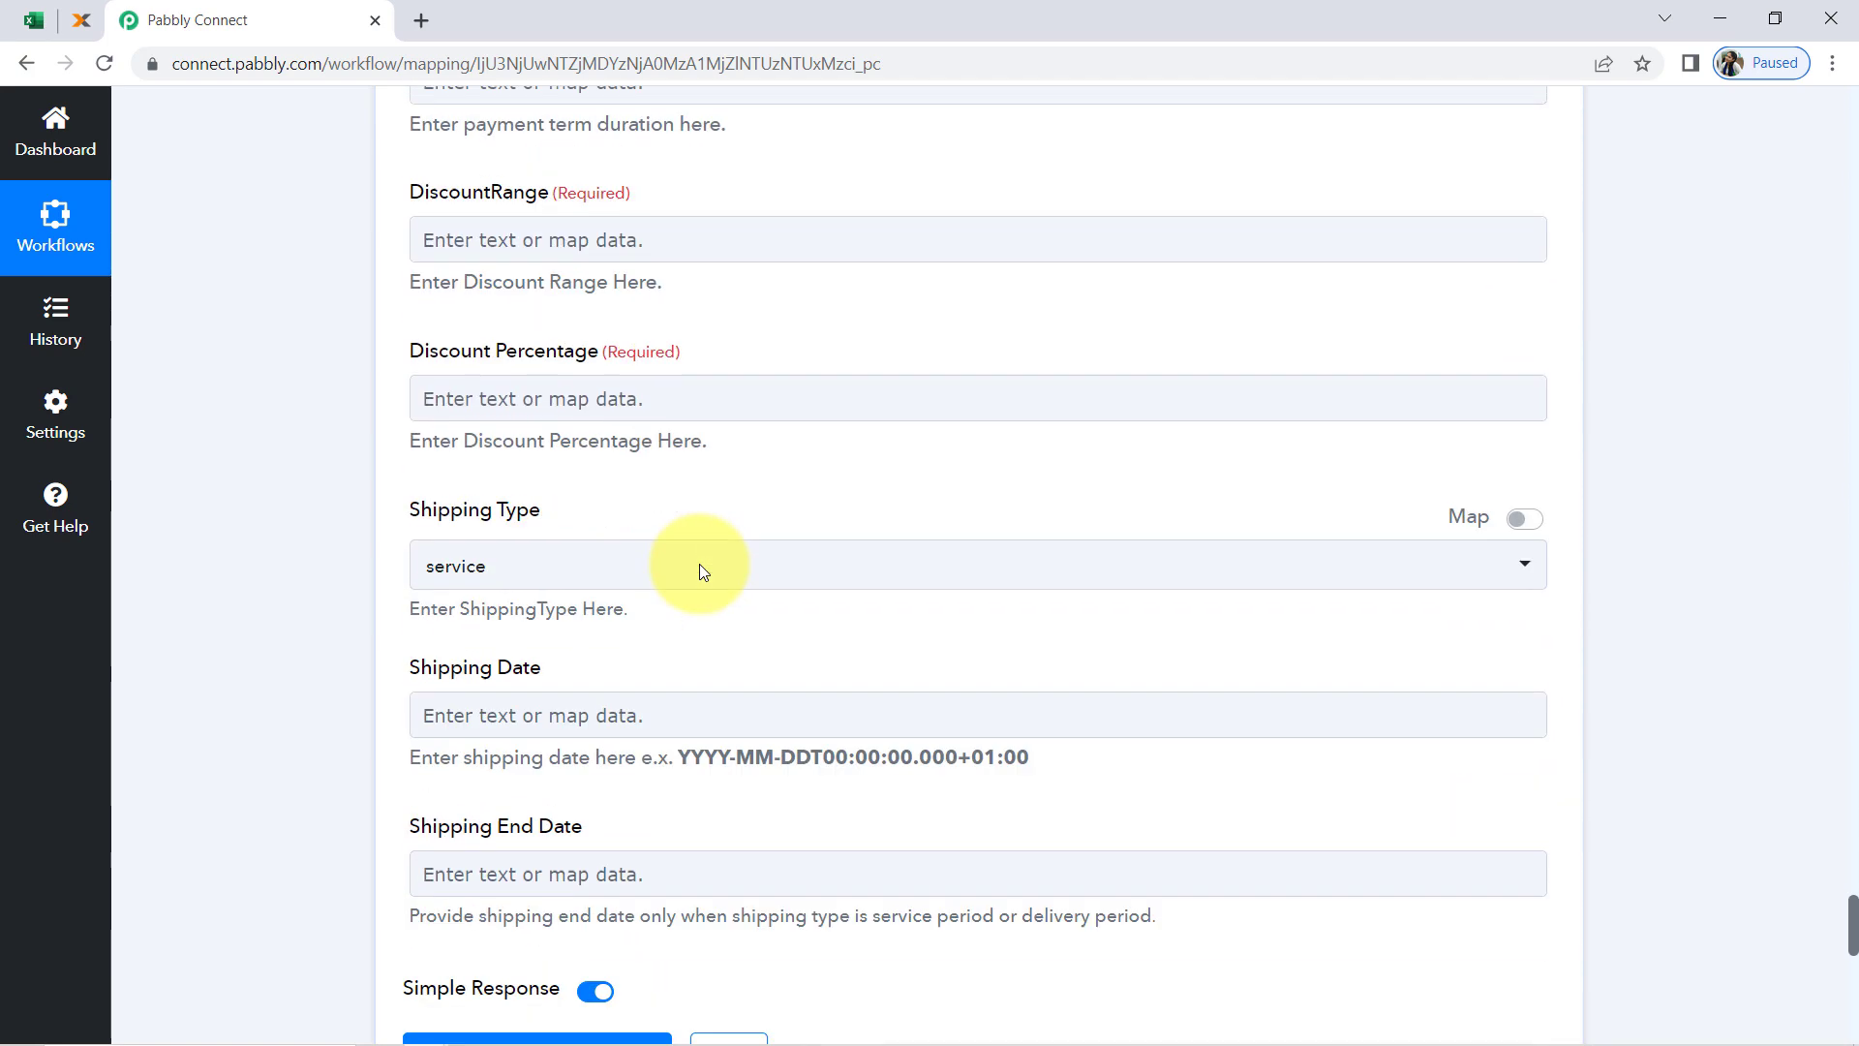
{"action": "scroll", "coordinate": [699, 568], "scroll_direction": "up", "scroll_amount": 2}
{"action": "scroll", "coordinate": [700, 513], "scroll_direction": "up", "scroll_amount": 8}
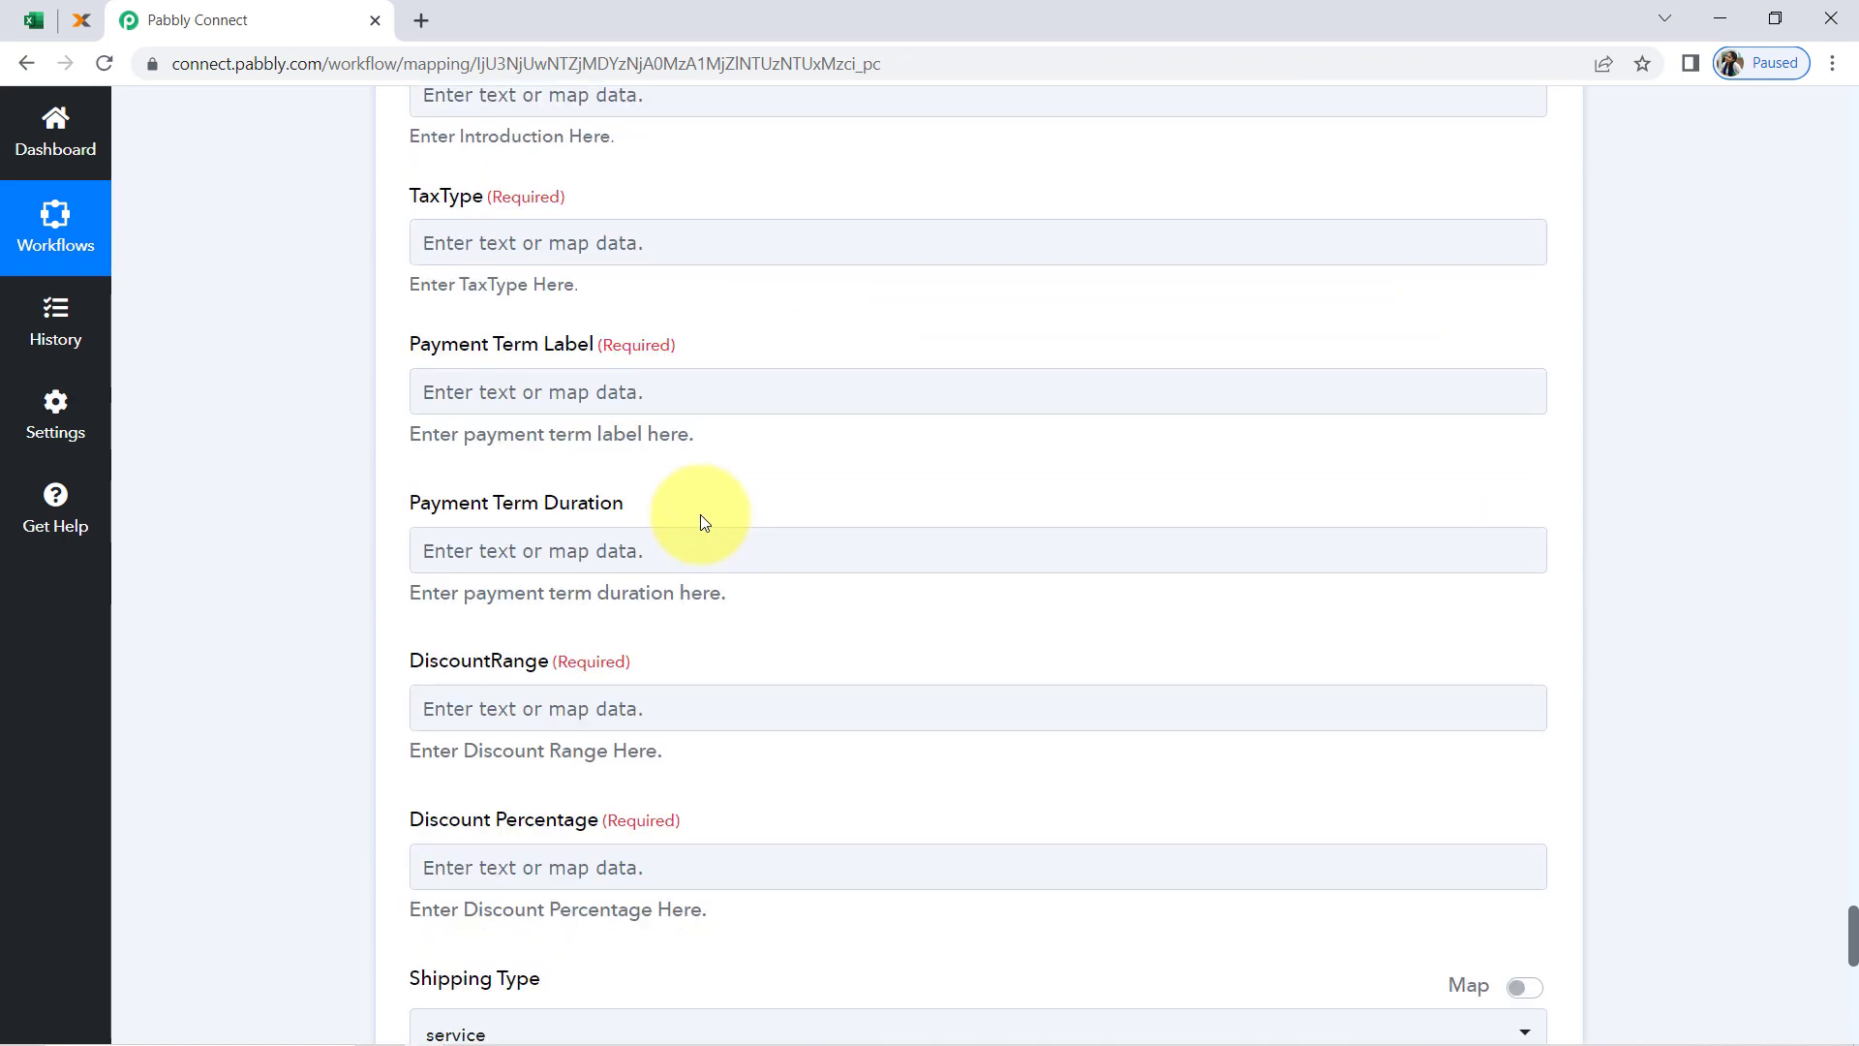
Switch to the All Invoices Data workbook in Excel and select row 2 to check the invoice data
{"action": "left_click", "coordinate": [27, 29]}
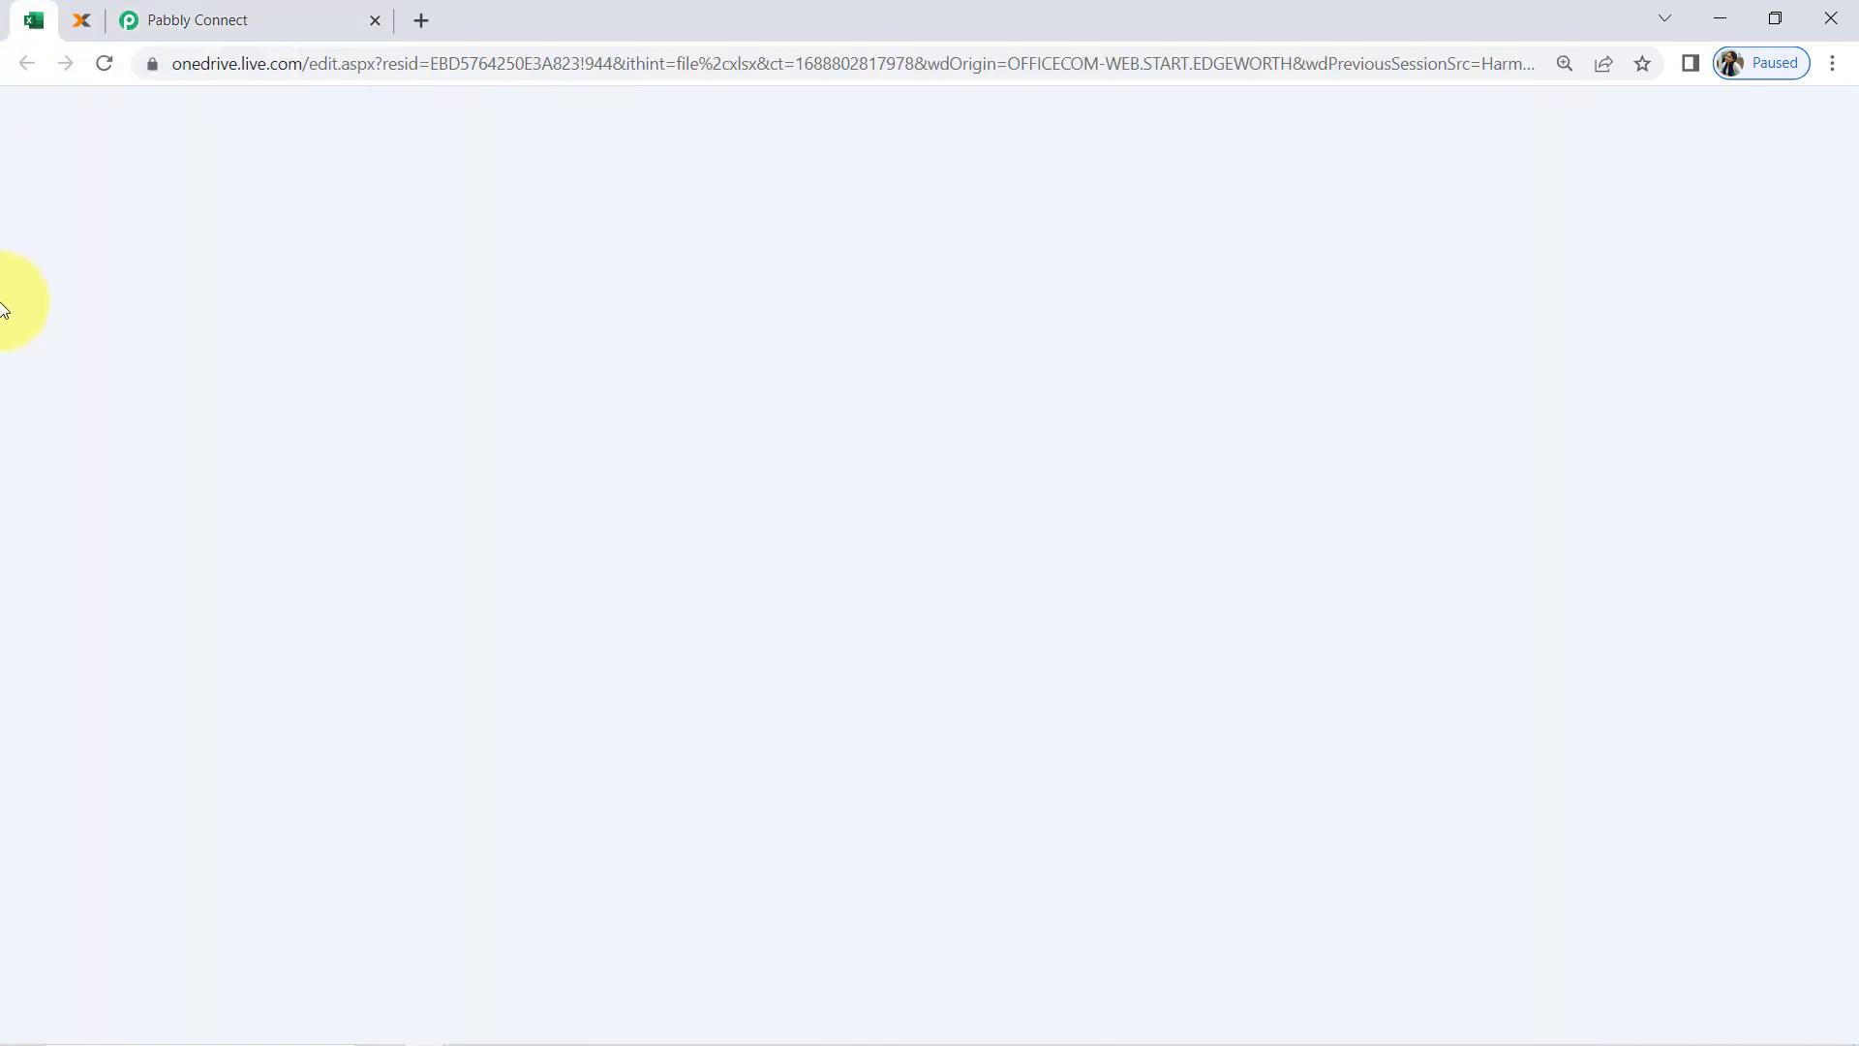
{"action": "left_click", "coordinate": [29, 535]}
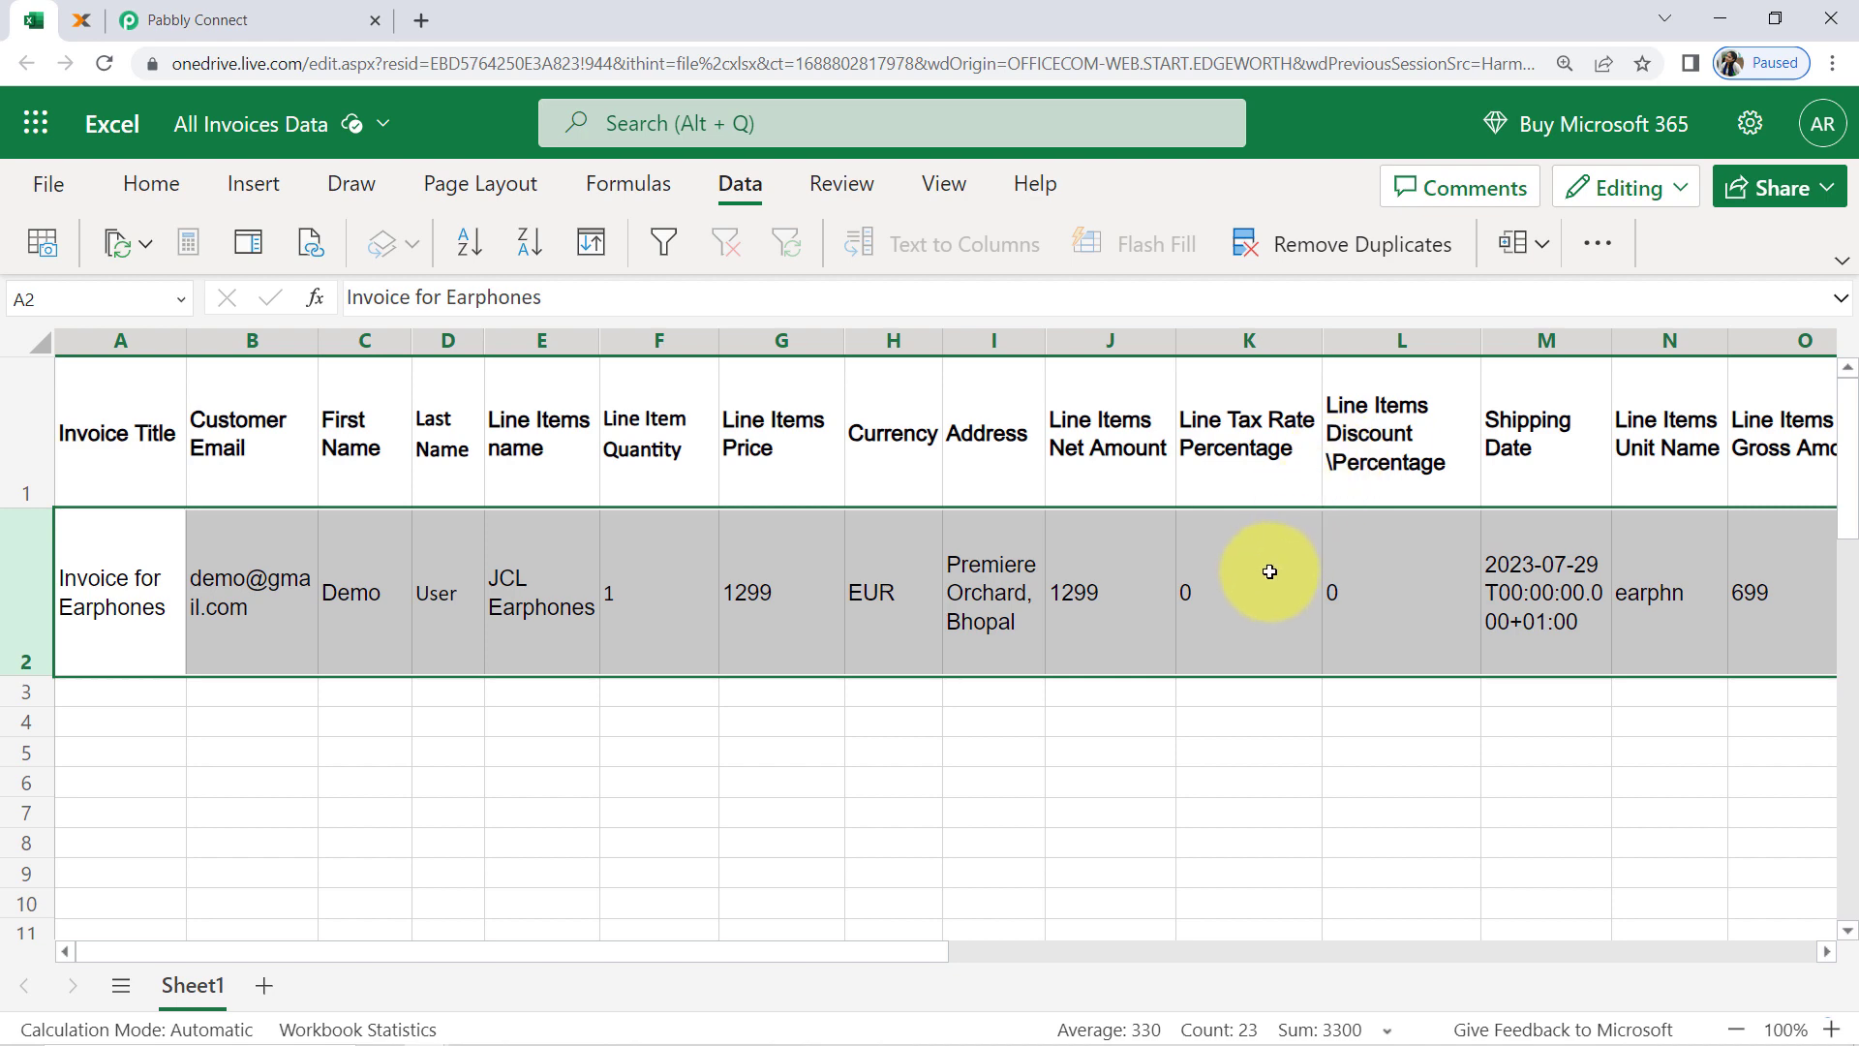
Review the remaining invoice data in row 2, from the tax rate column across to the ShippingDate column
{"action": "left_click", "coordinate": [1270, 570]}
{"action": "key", "text": "Right"}
{"action": "key", "text": "Right"}
{"action": "key", "text": "Right"}
{"action": "key", "text": "Right"}
{"action": "key", "text": "Right"}
{"action": "key", "text": "Right"}
{"action": "key", "text": "Right"}
{"action": "key", "text": "Right"}
{"action": "key", "text": "Right"}
{"action": "key", "text": "Right"}
{"action": "key", "text": "Right"}
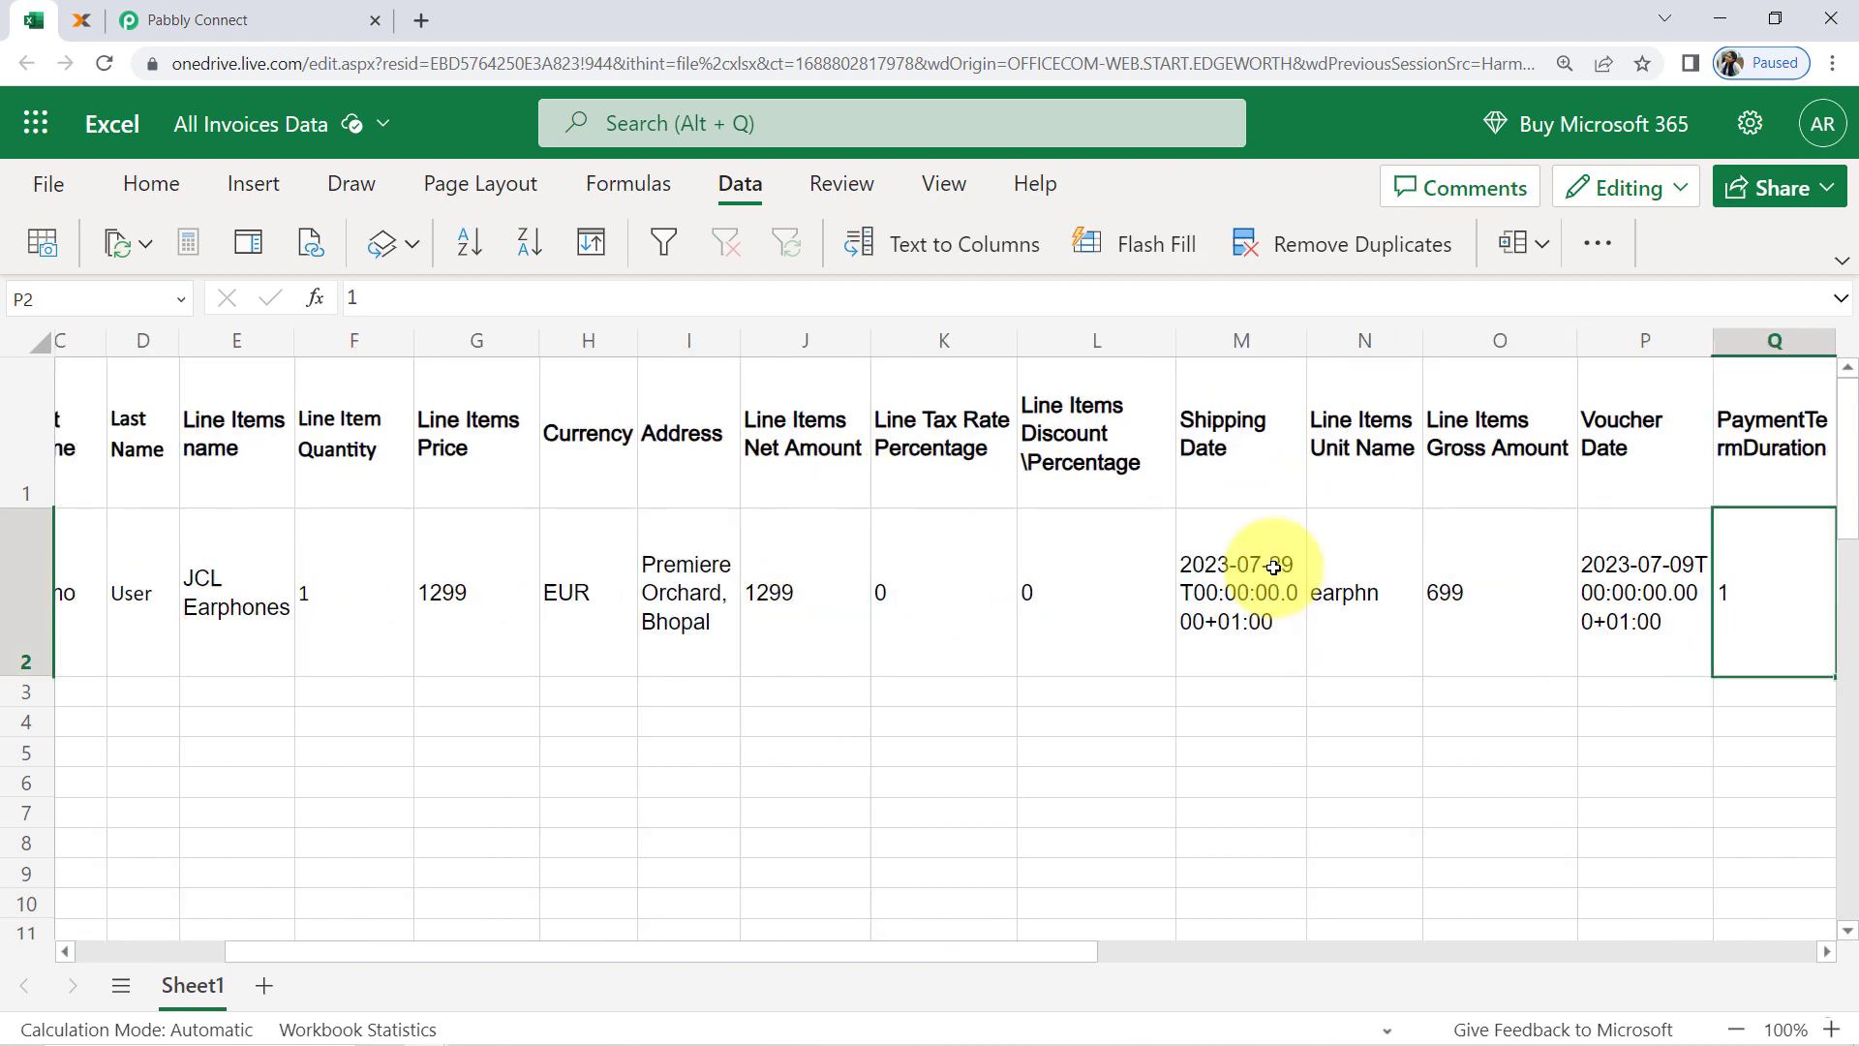
{"action": "key", "text": "Right"}
{"action": "key", "text": "Right"}
{"action": "key", "text": "Right"}
{"action": "key", "text": "Right"}
{"action": "key", "text": "Right"}
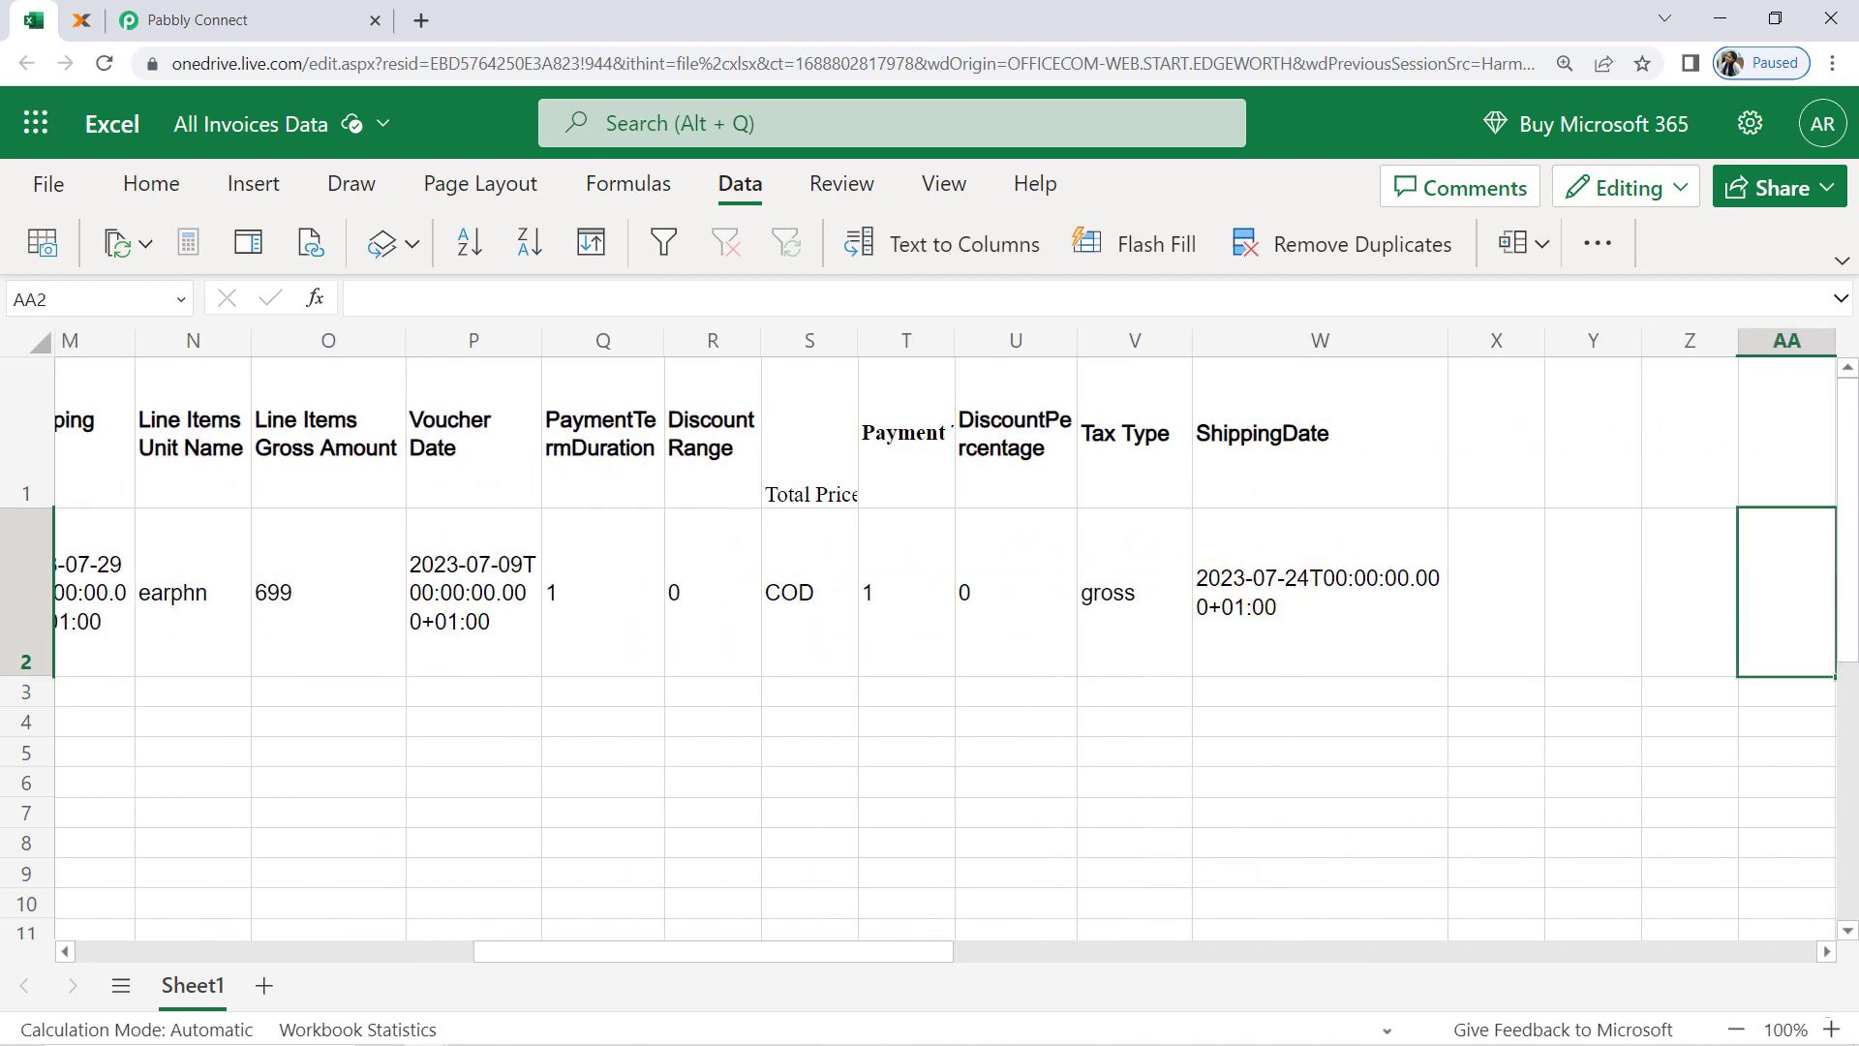
Switch back to the Pabbly Connect workflow and collapse the lexoffice Create Contacts step
{"action": "left_click", "coordinate": [255, 10]}
{"action": "scroll", "coordinate": [306, 296], "scroll_direction": "up", "scroll_amount": 15}
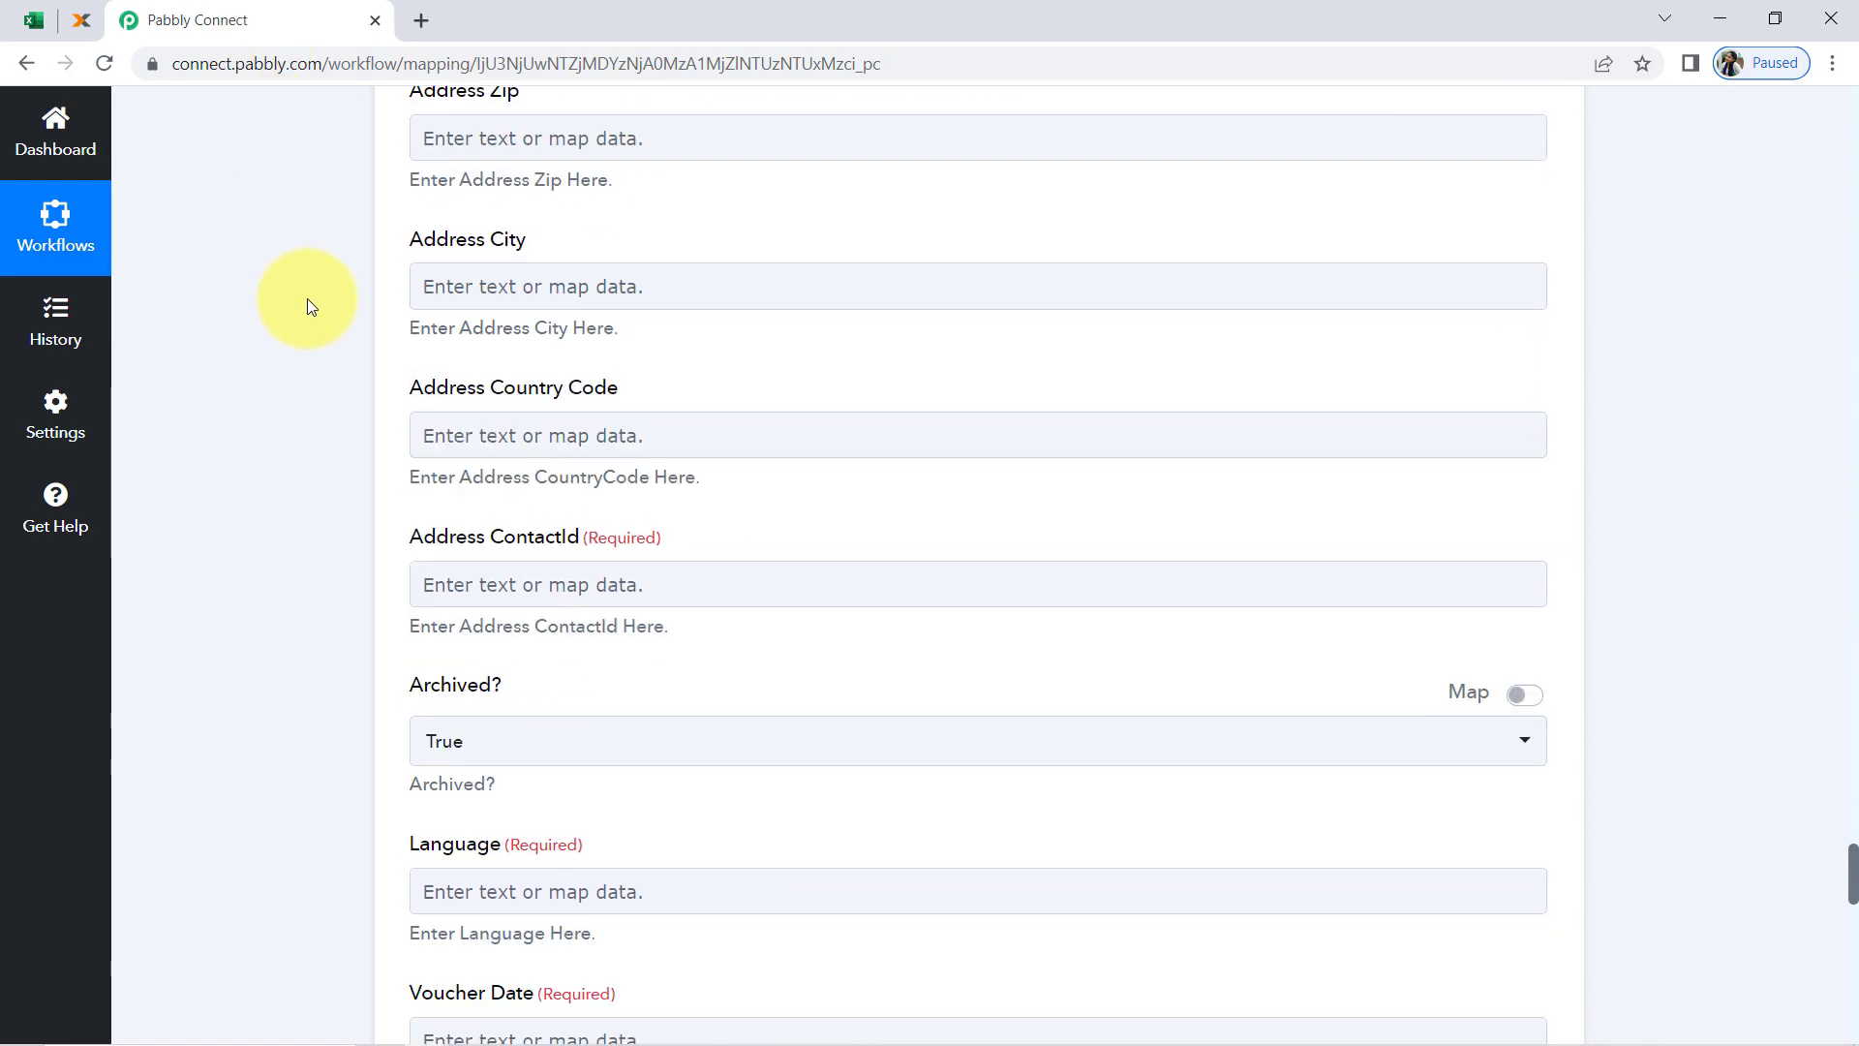
{"action": "scroll", "coordinate": [306, 299], "scroll_direction": "up", "scroll_amount": 20}
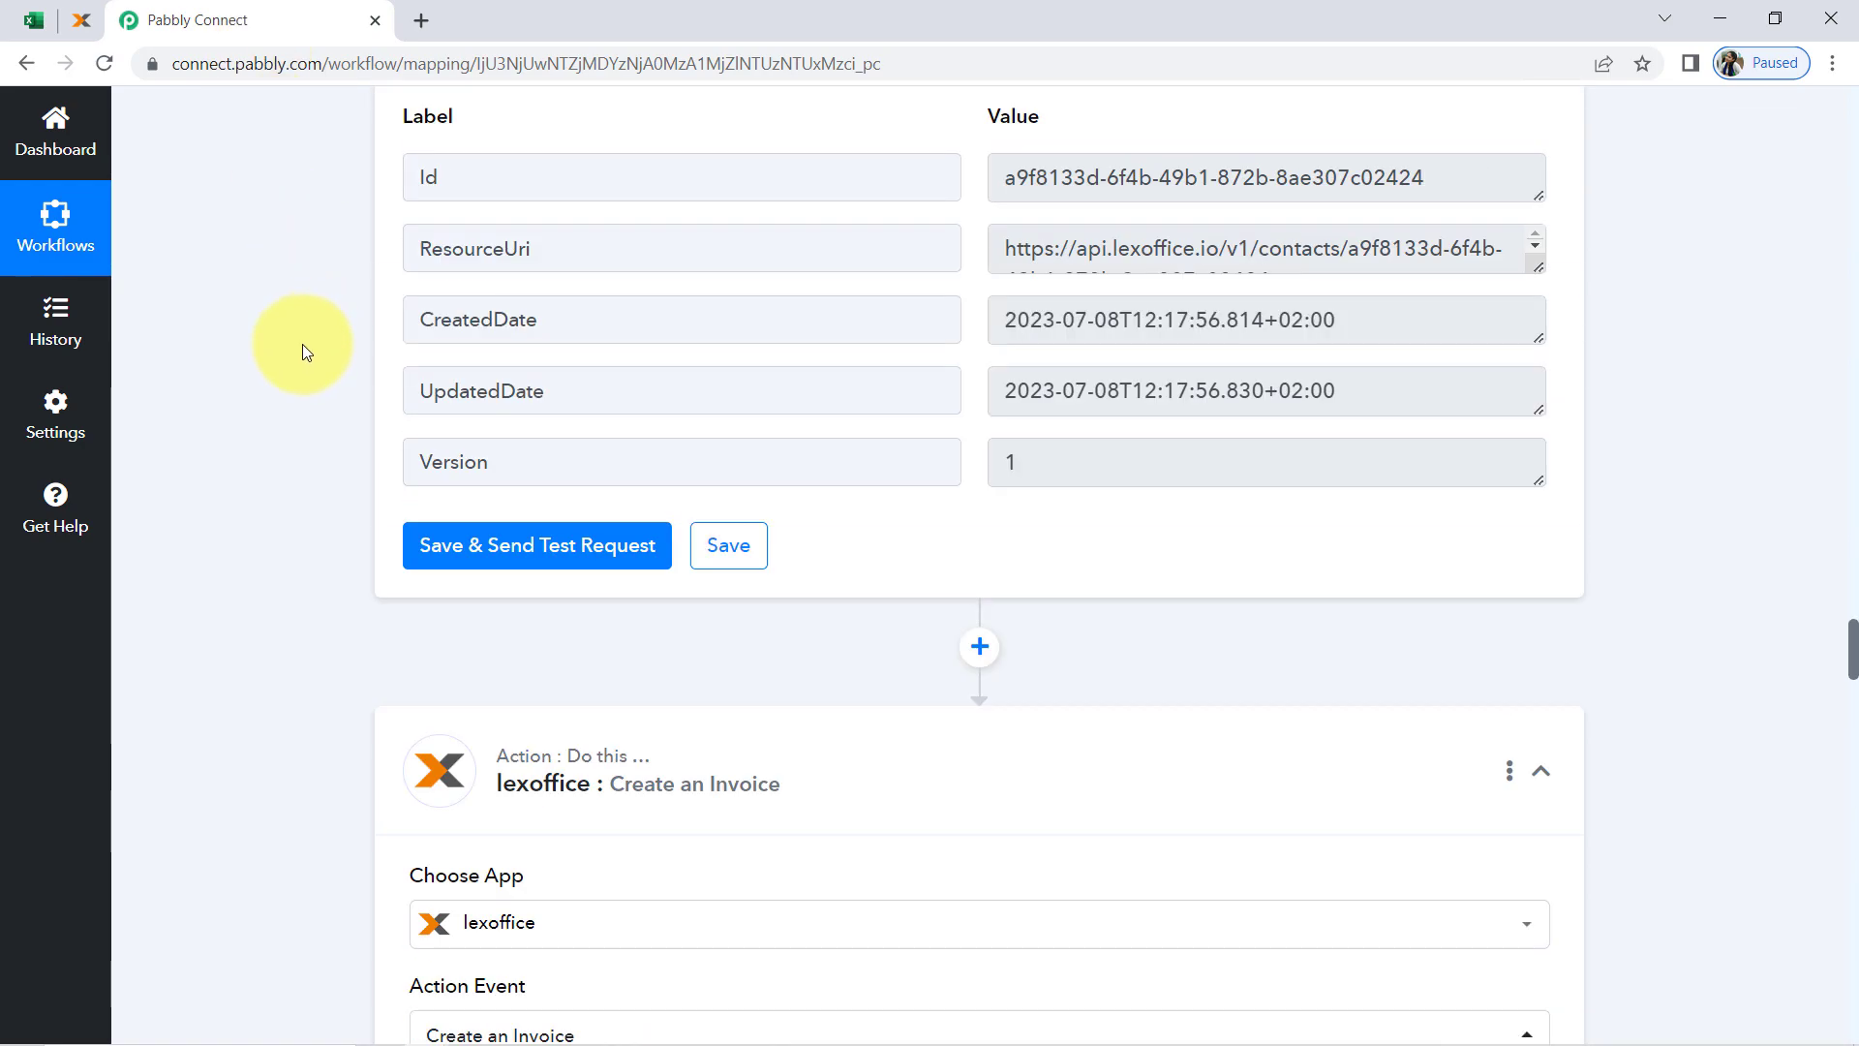
{"action": "scroll", "coordinate": [302, 352], "scroll_direction": "up", "scroll_amount": 20}
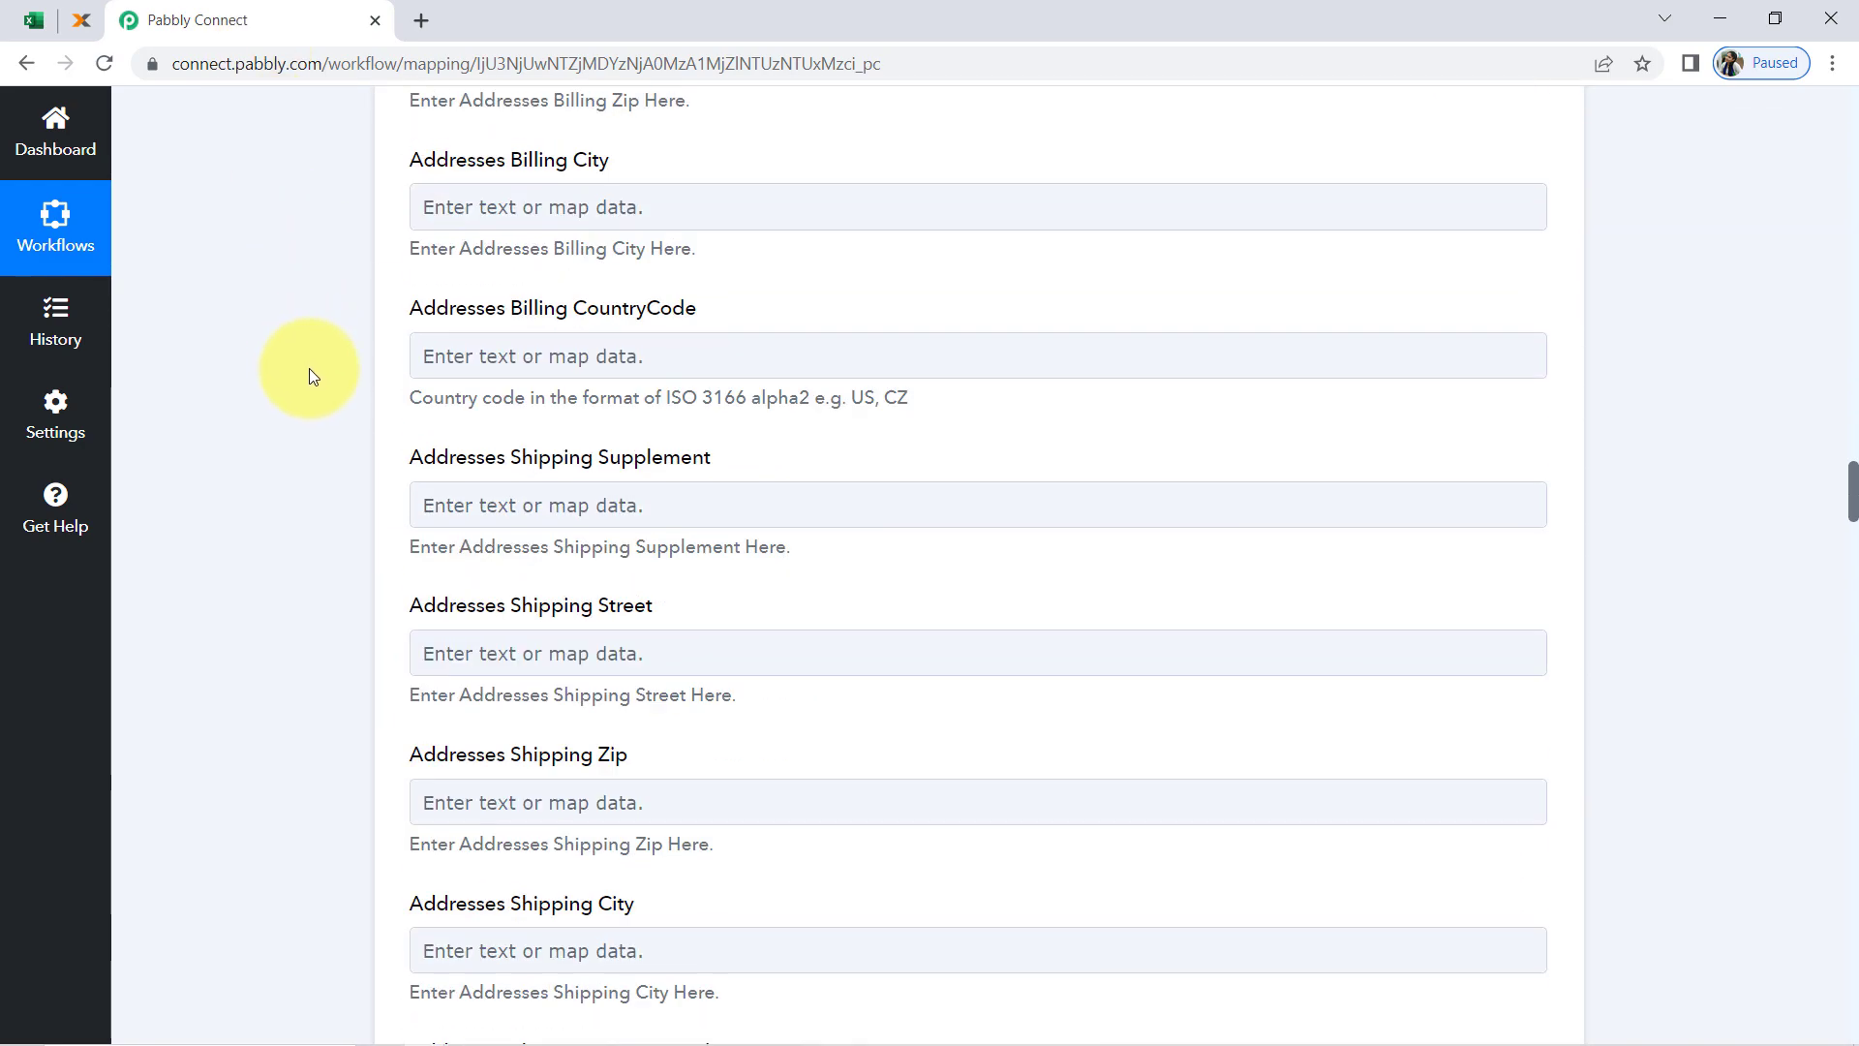
{"action": "scroll", "coordinate": [341, 374], "scroll_direction": "up", "scroll_amount": 20}
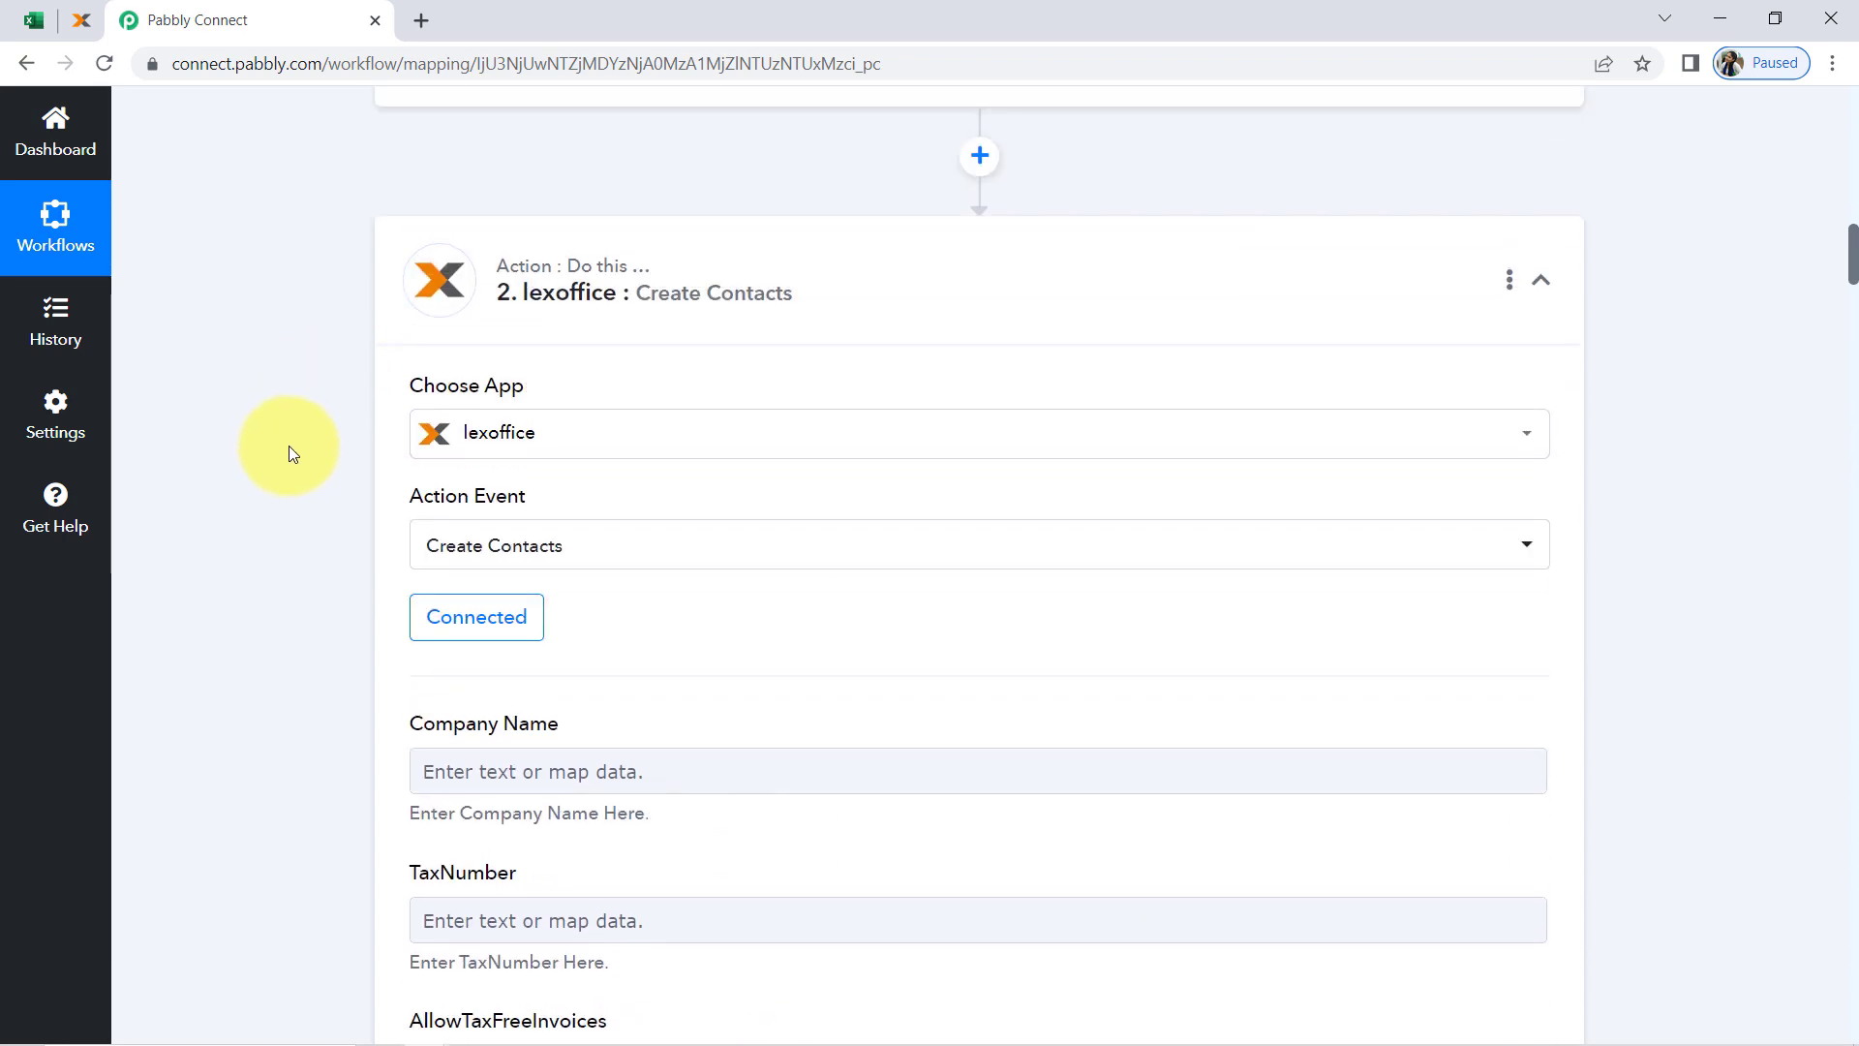
{"action": "left_click", "coordinate": [581, 375]}
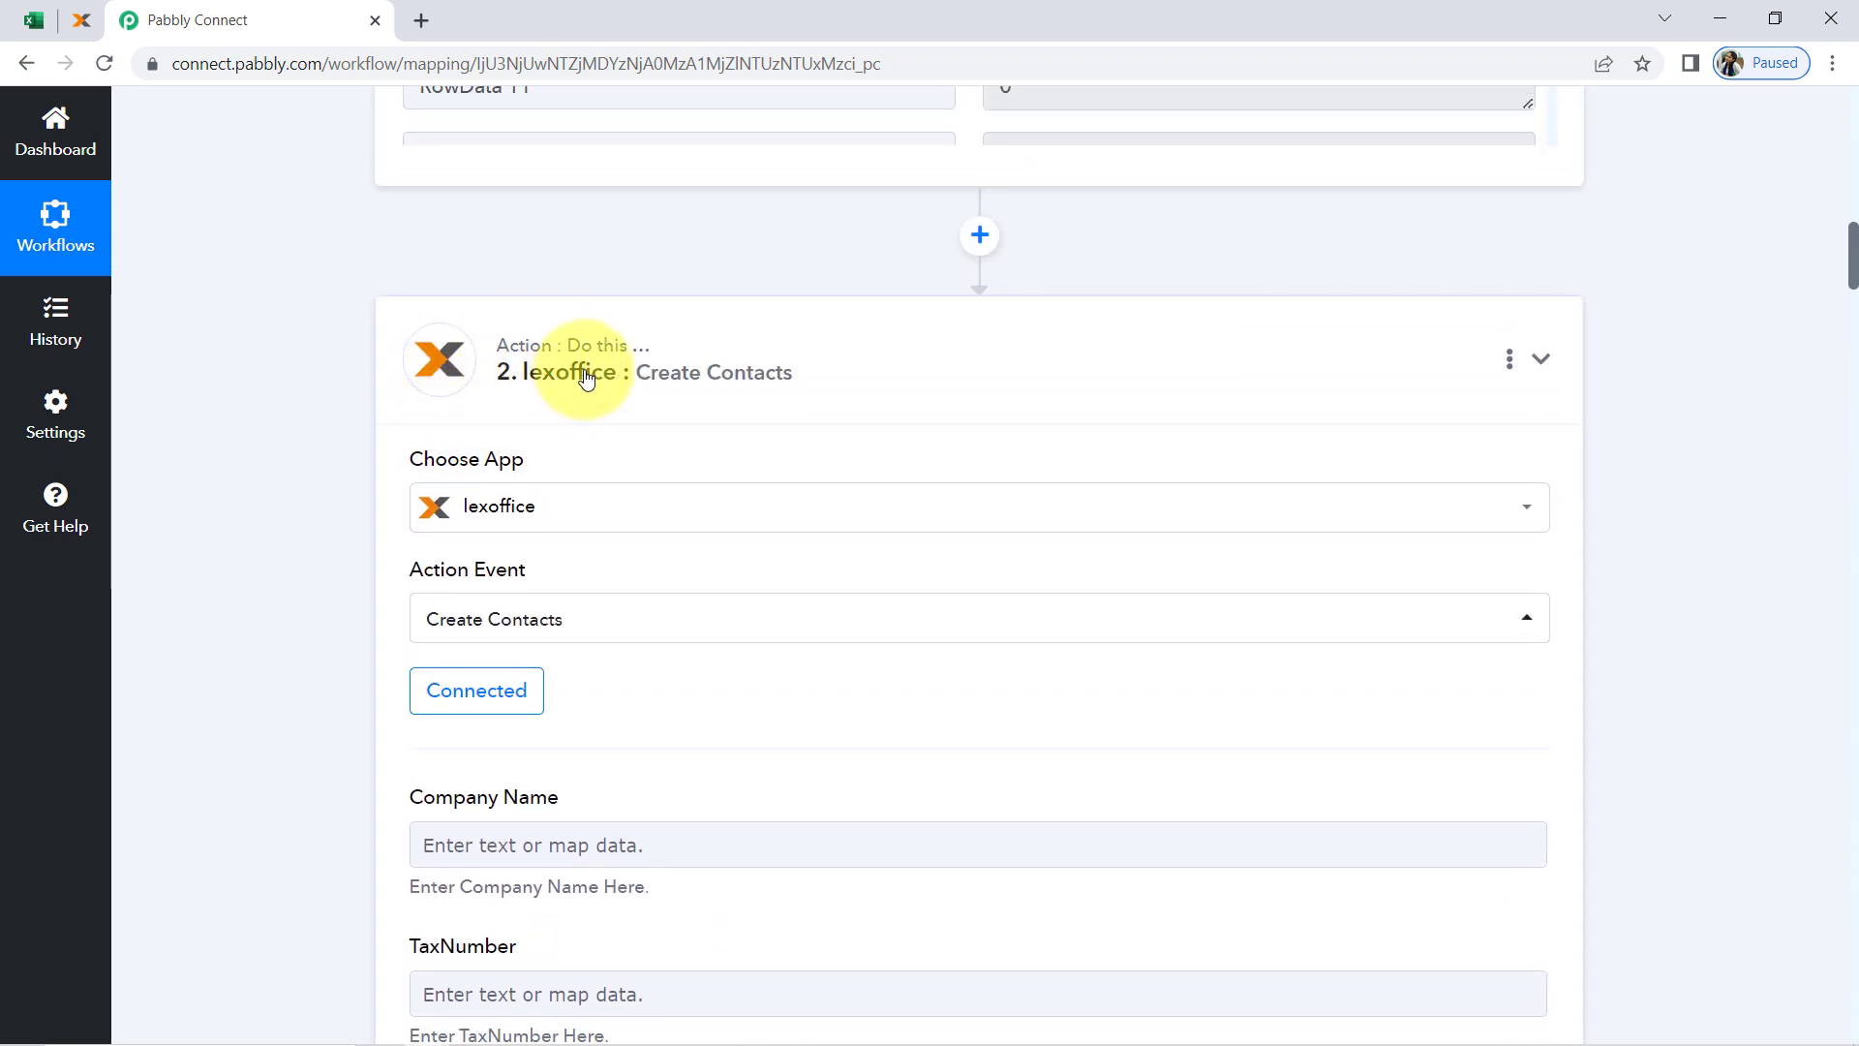
{"action": "scroll", "coordinate": [871, 305], "scroll_direction": "up", "scroll_amount": 4}
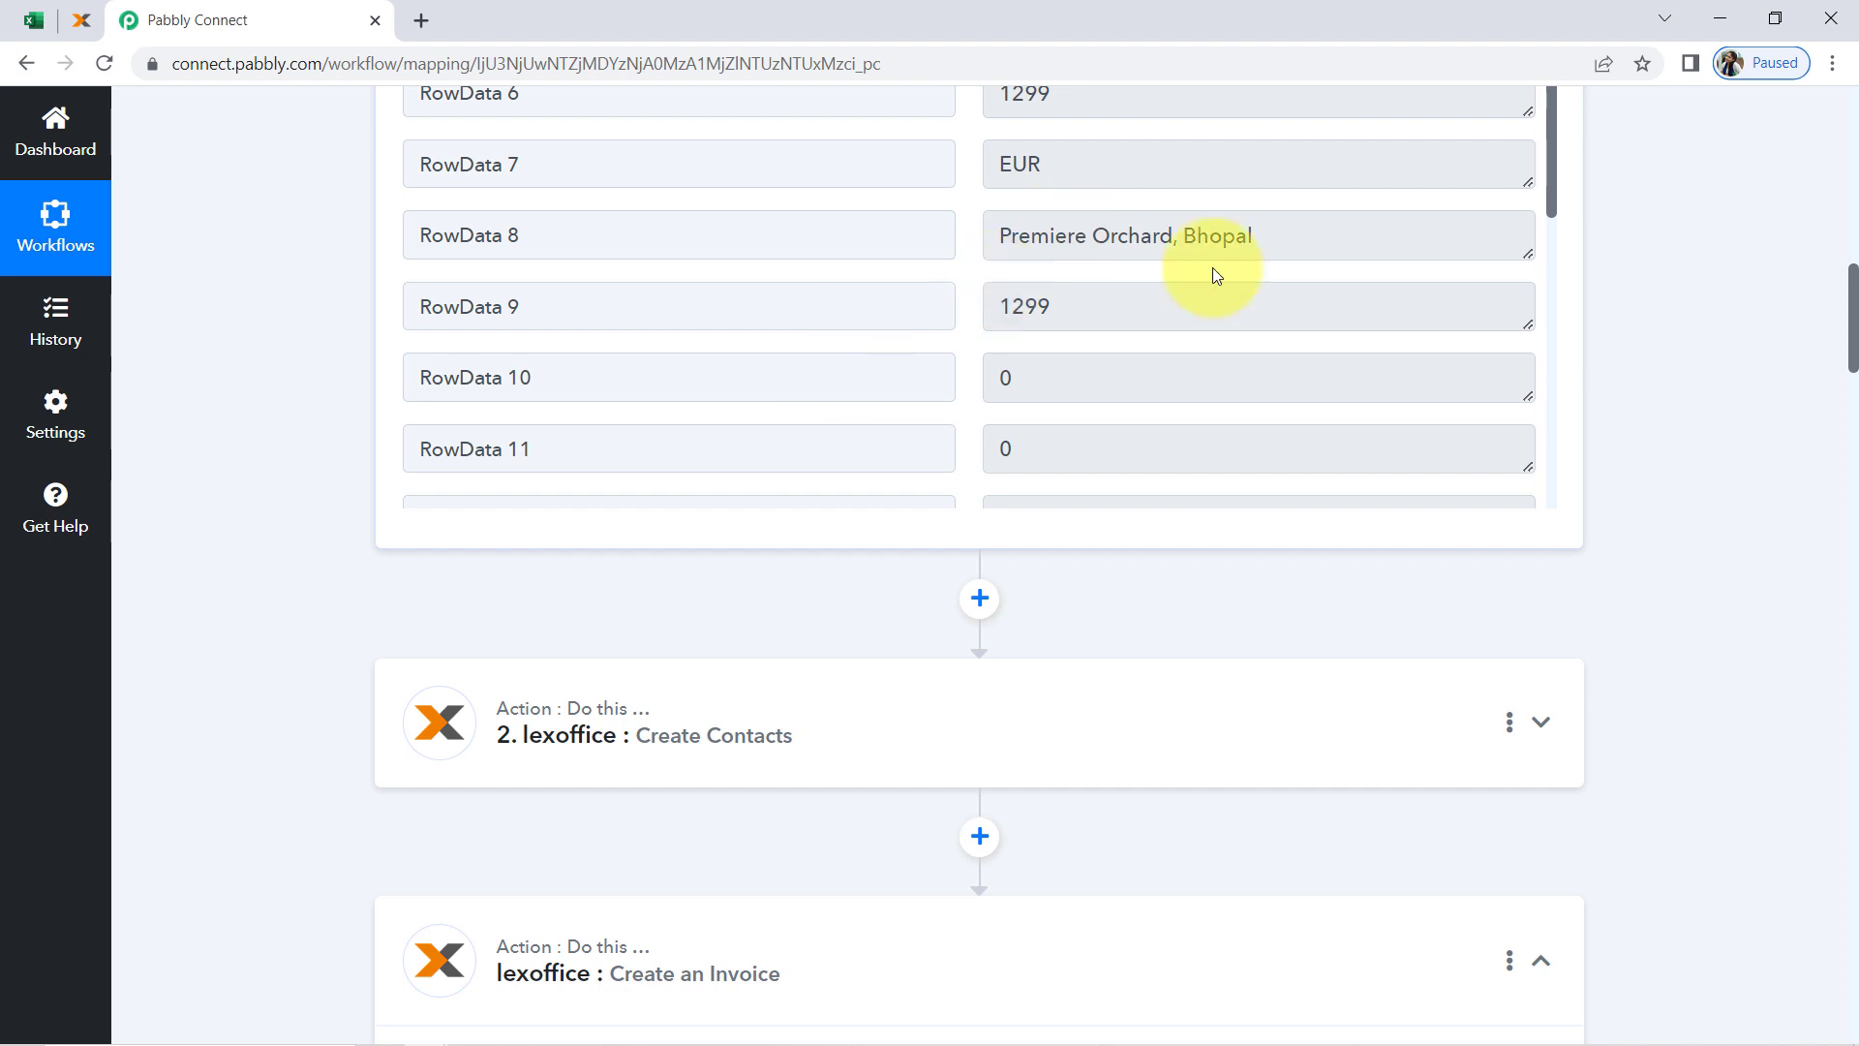
Map the Create an Invoice step's Title field to RowData 0 (Invoice for Earphones) from the Microsoft Excel trigger
{"action": "left_click_drag", "start_coordinate": [1851, 308], "coordinate": [1850, 444]}
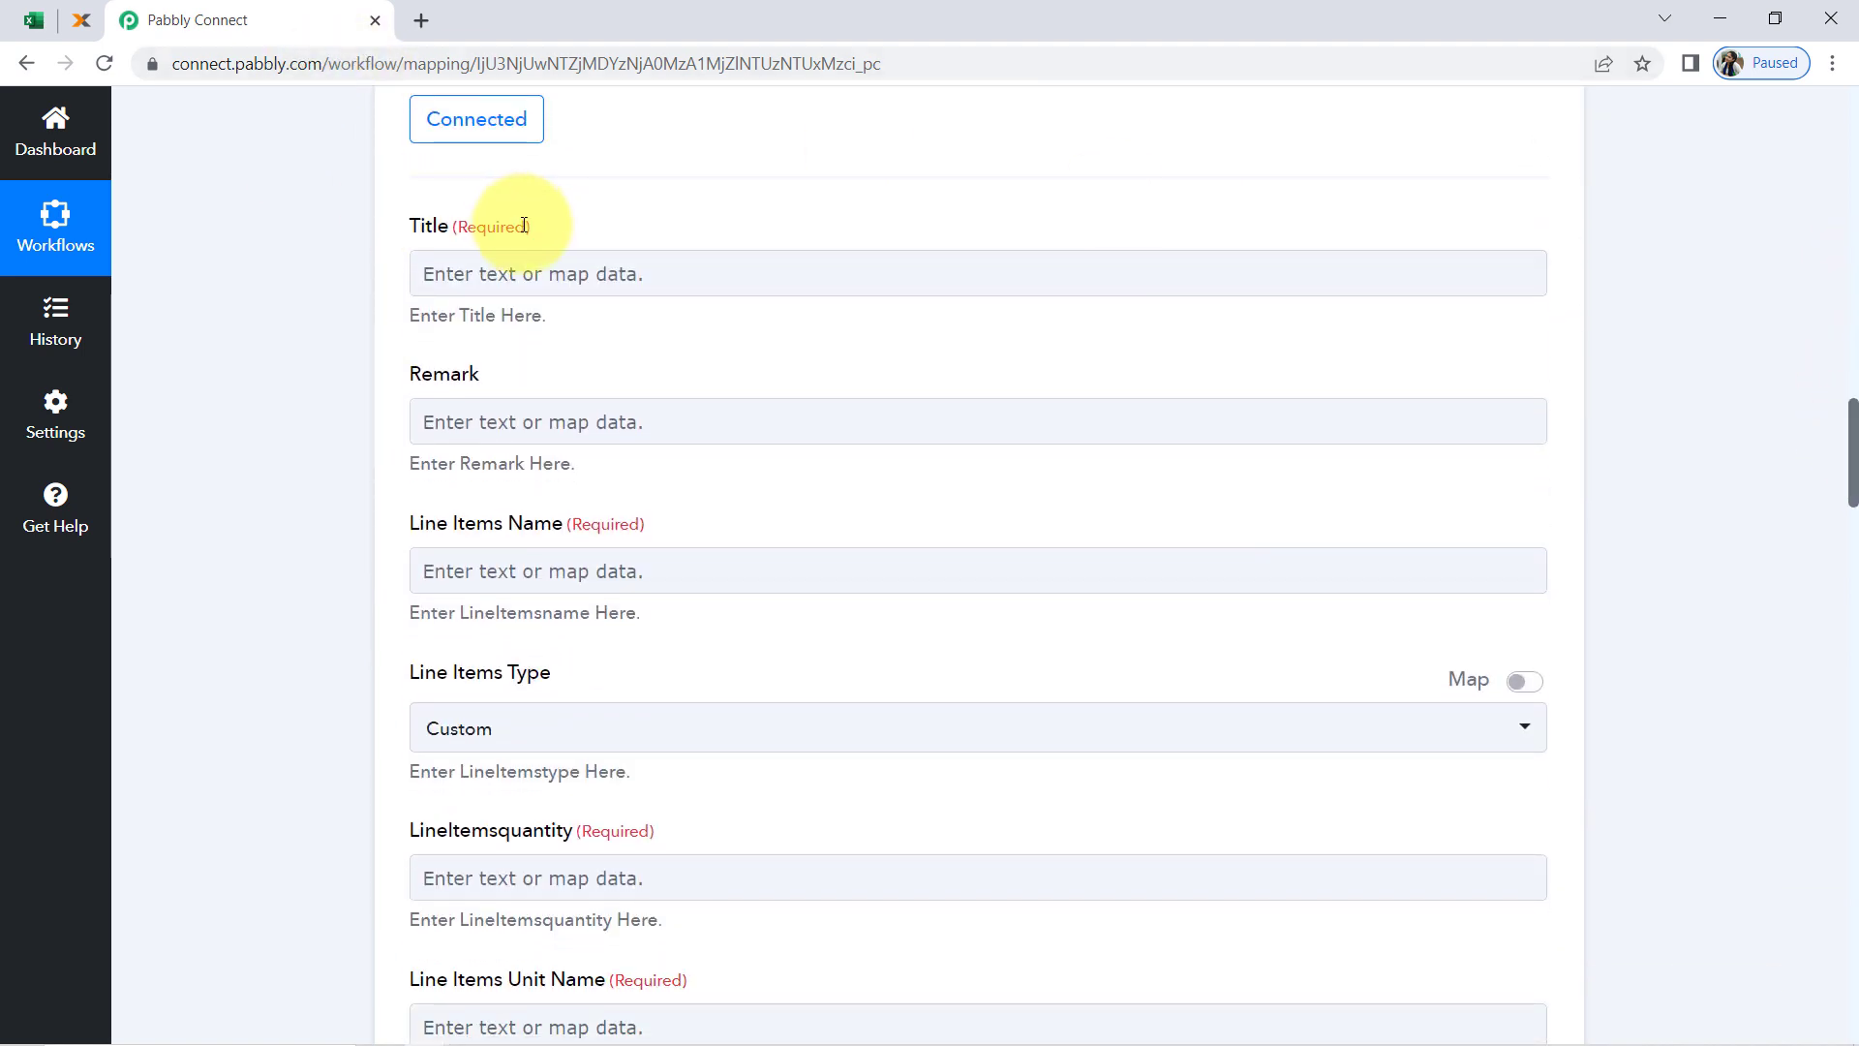
{"action": "left_click", "coordinate": [437, 280]}
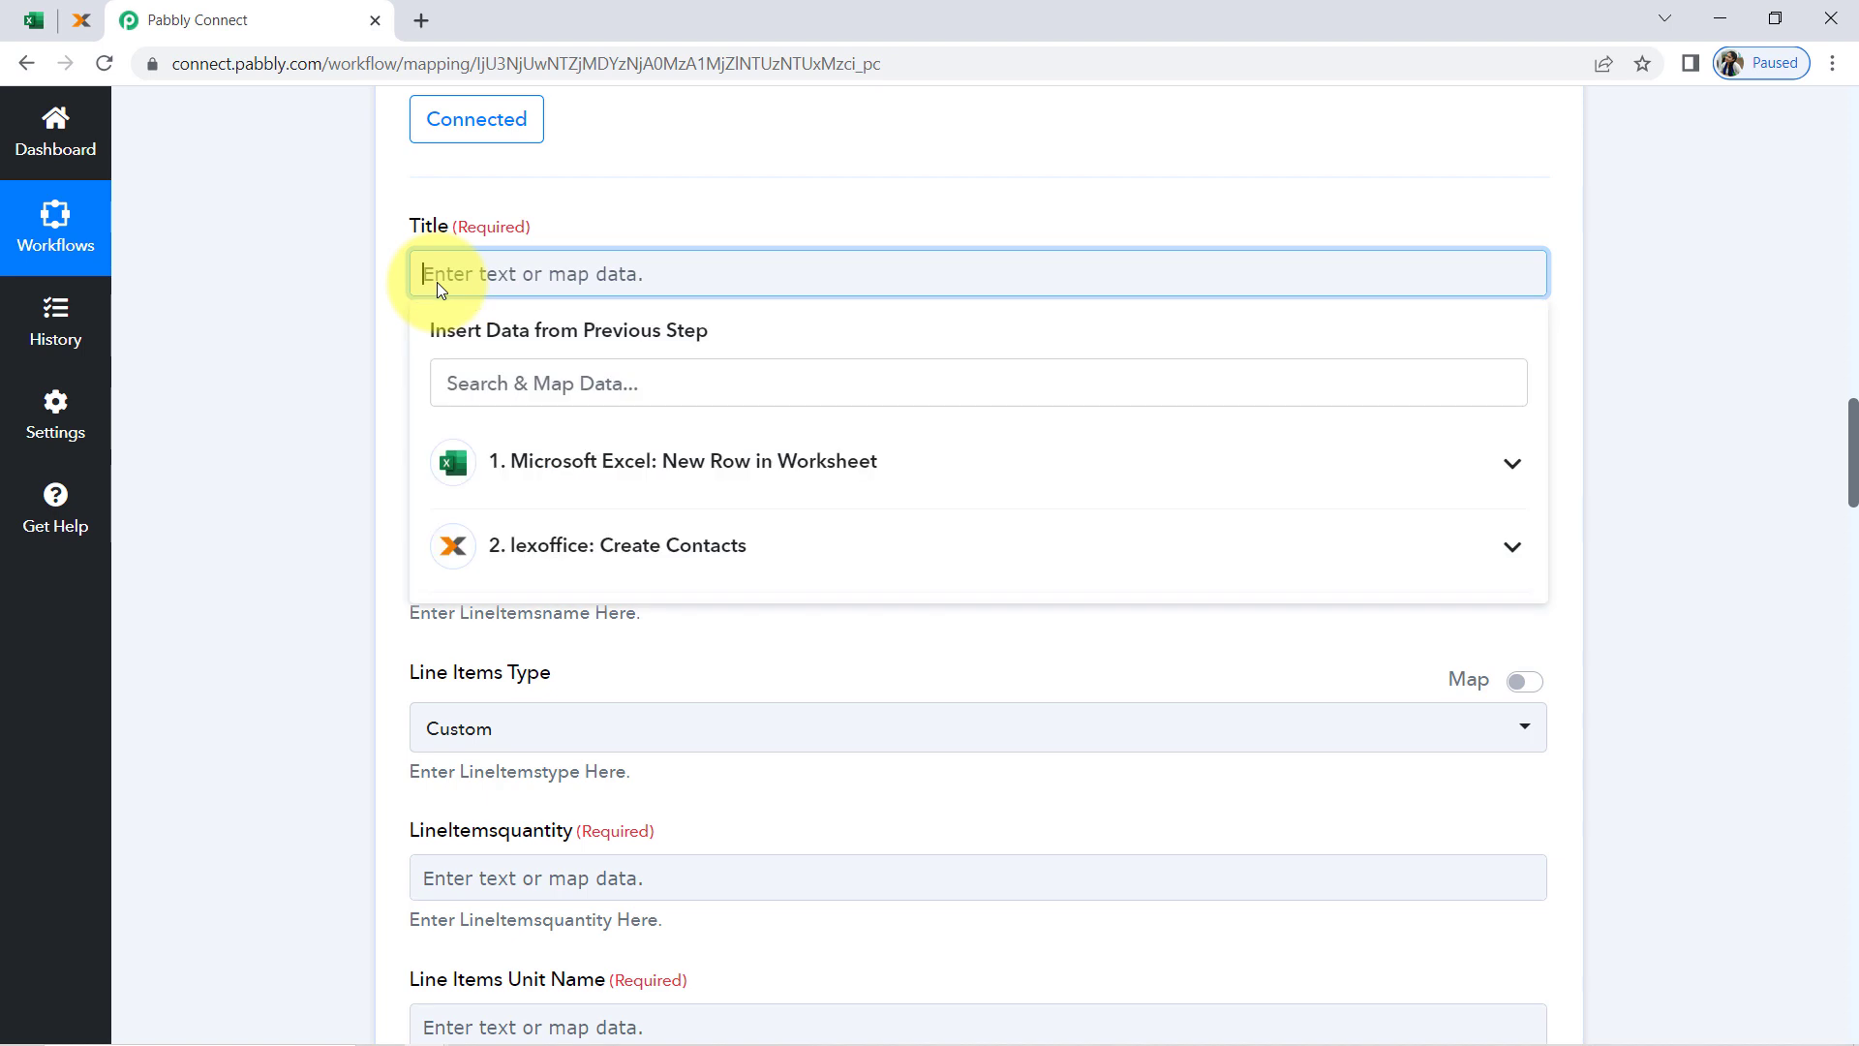
{"action": "left_click", "coordinate": [512, 455]}
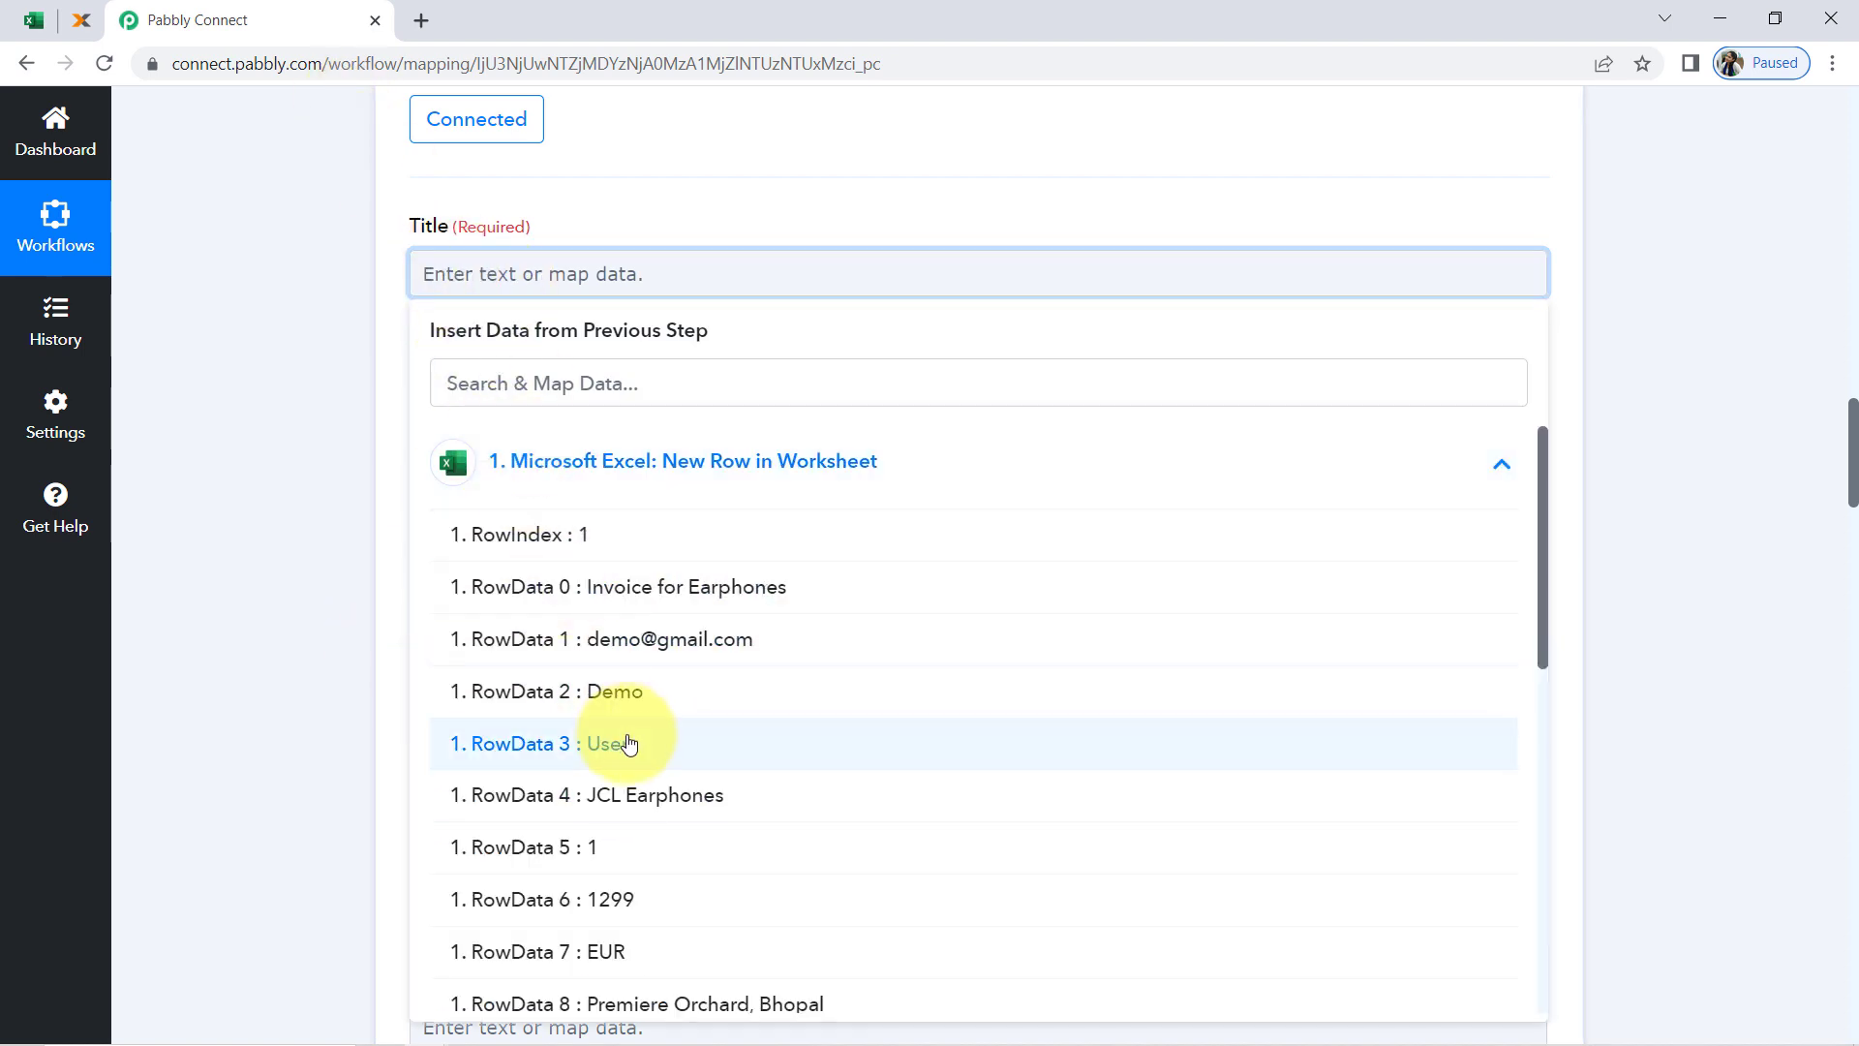
{"action": "left_click", "coordinate": [633, 588]}
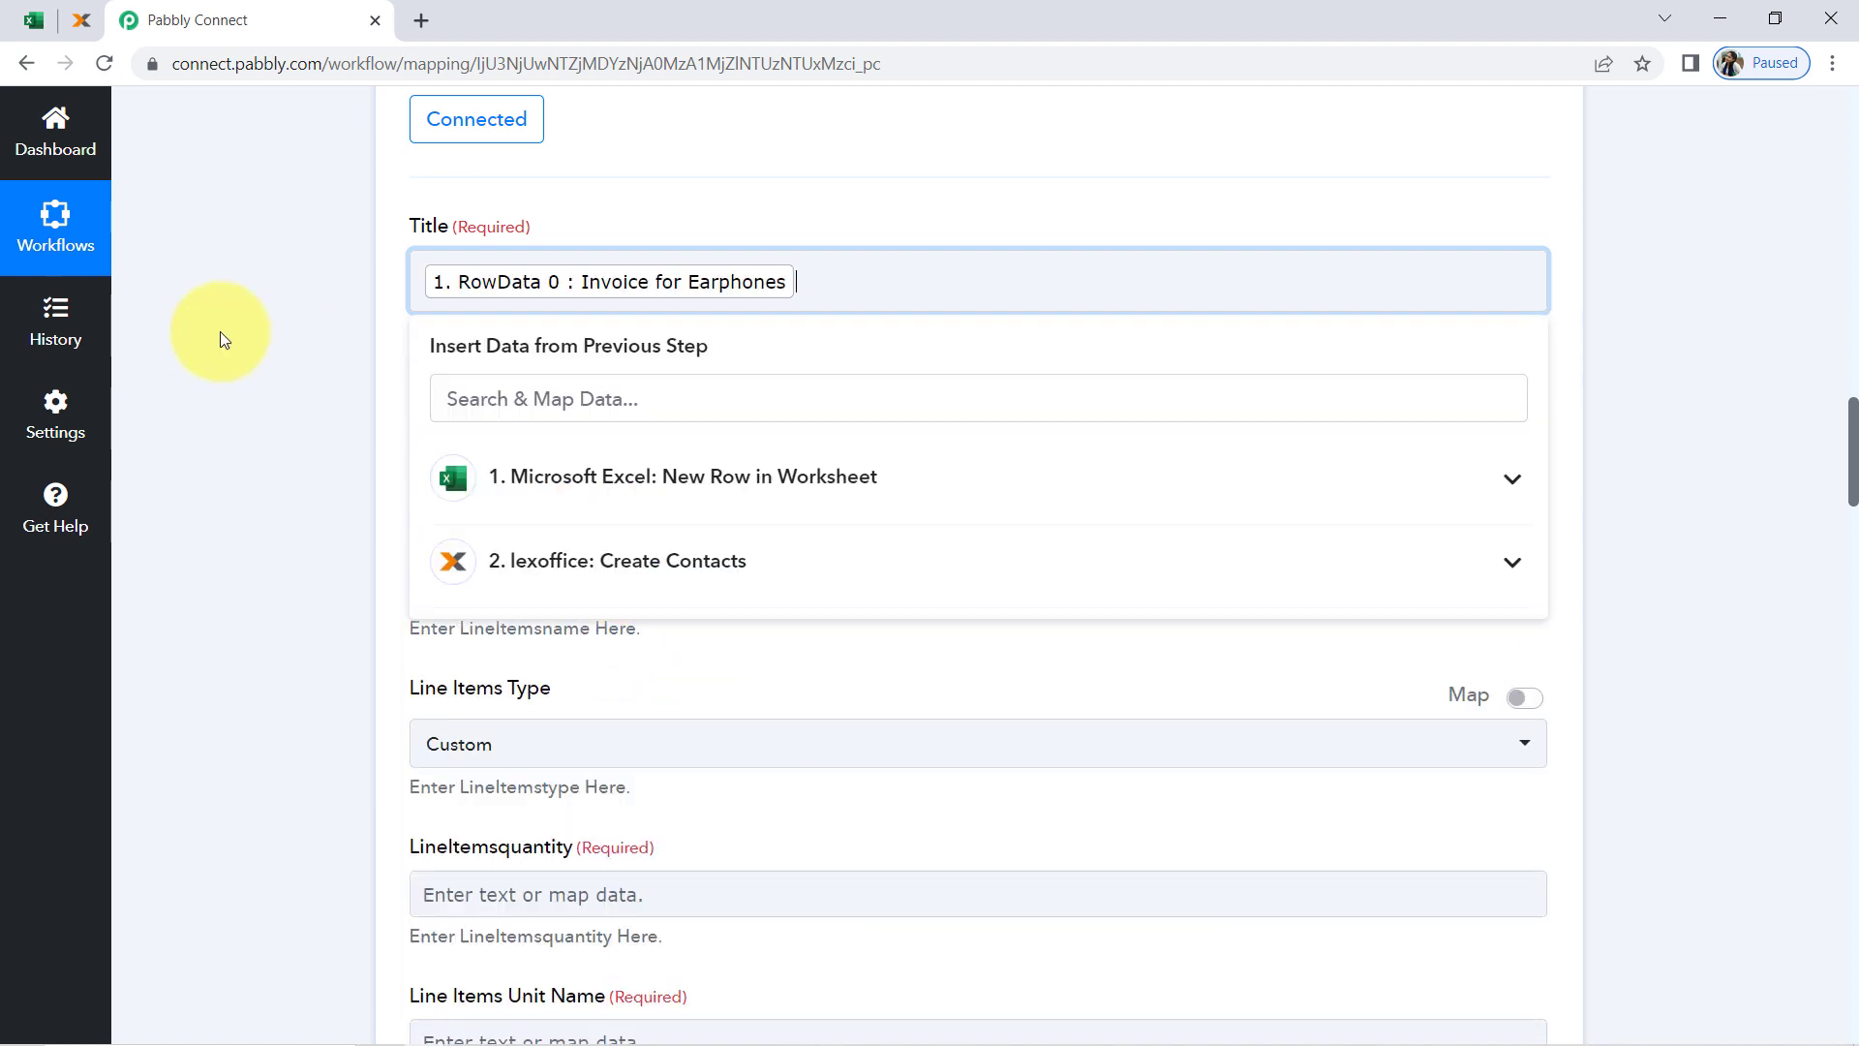
{"action": "left_click", "coordinate": [248, 327]}
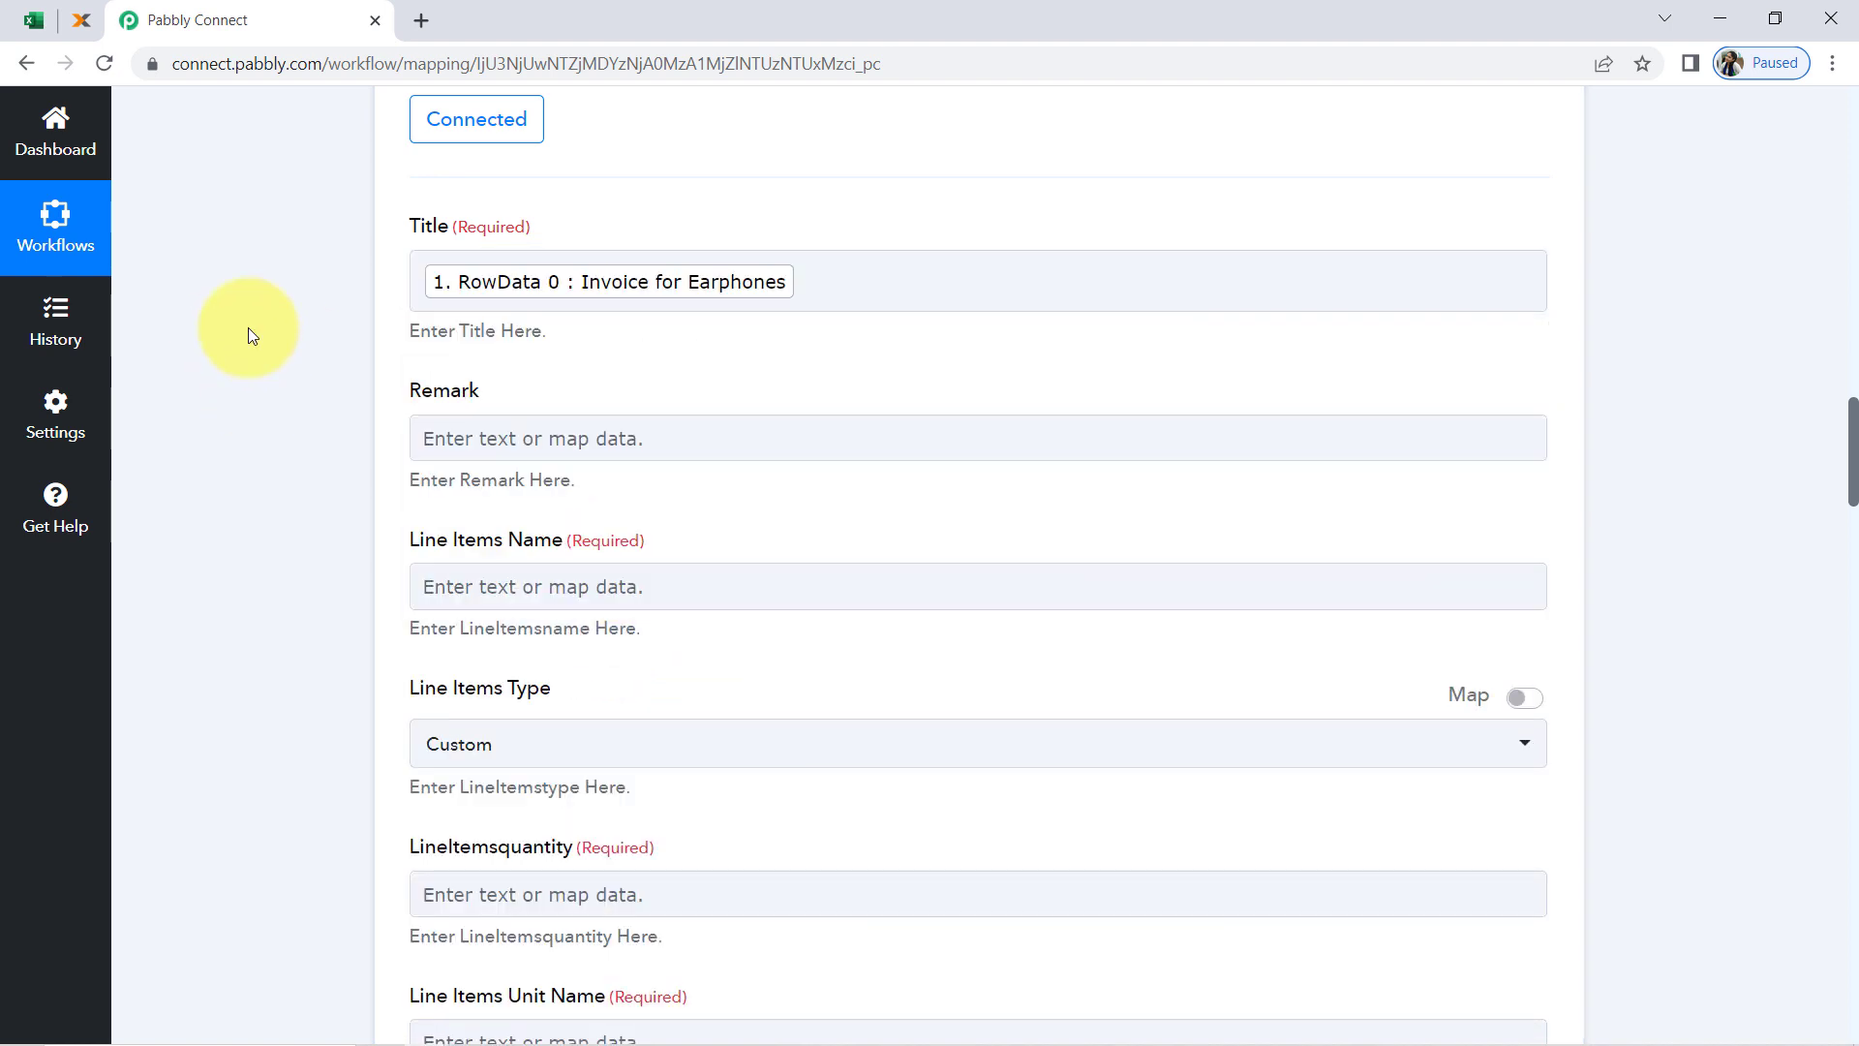
Look at rows 3 to 5 of the All Invoices Data workbook in Excel and return to the Pabbly Connect workflow
{"action": "left_click", "coordinate": [34, 20]}
{"action": "left_click", "coordinate": [38, 690]}
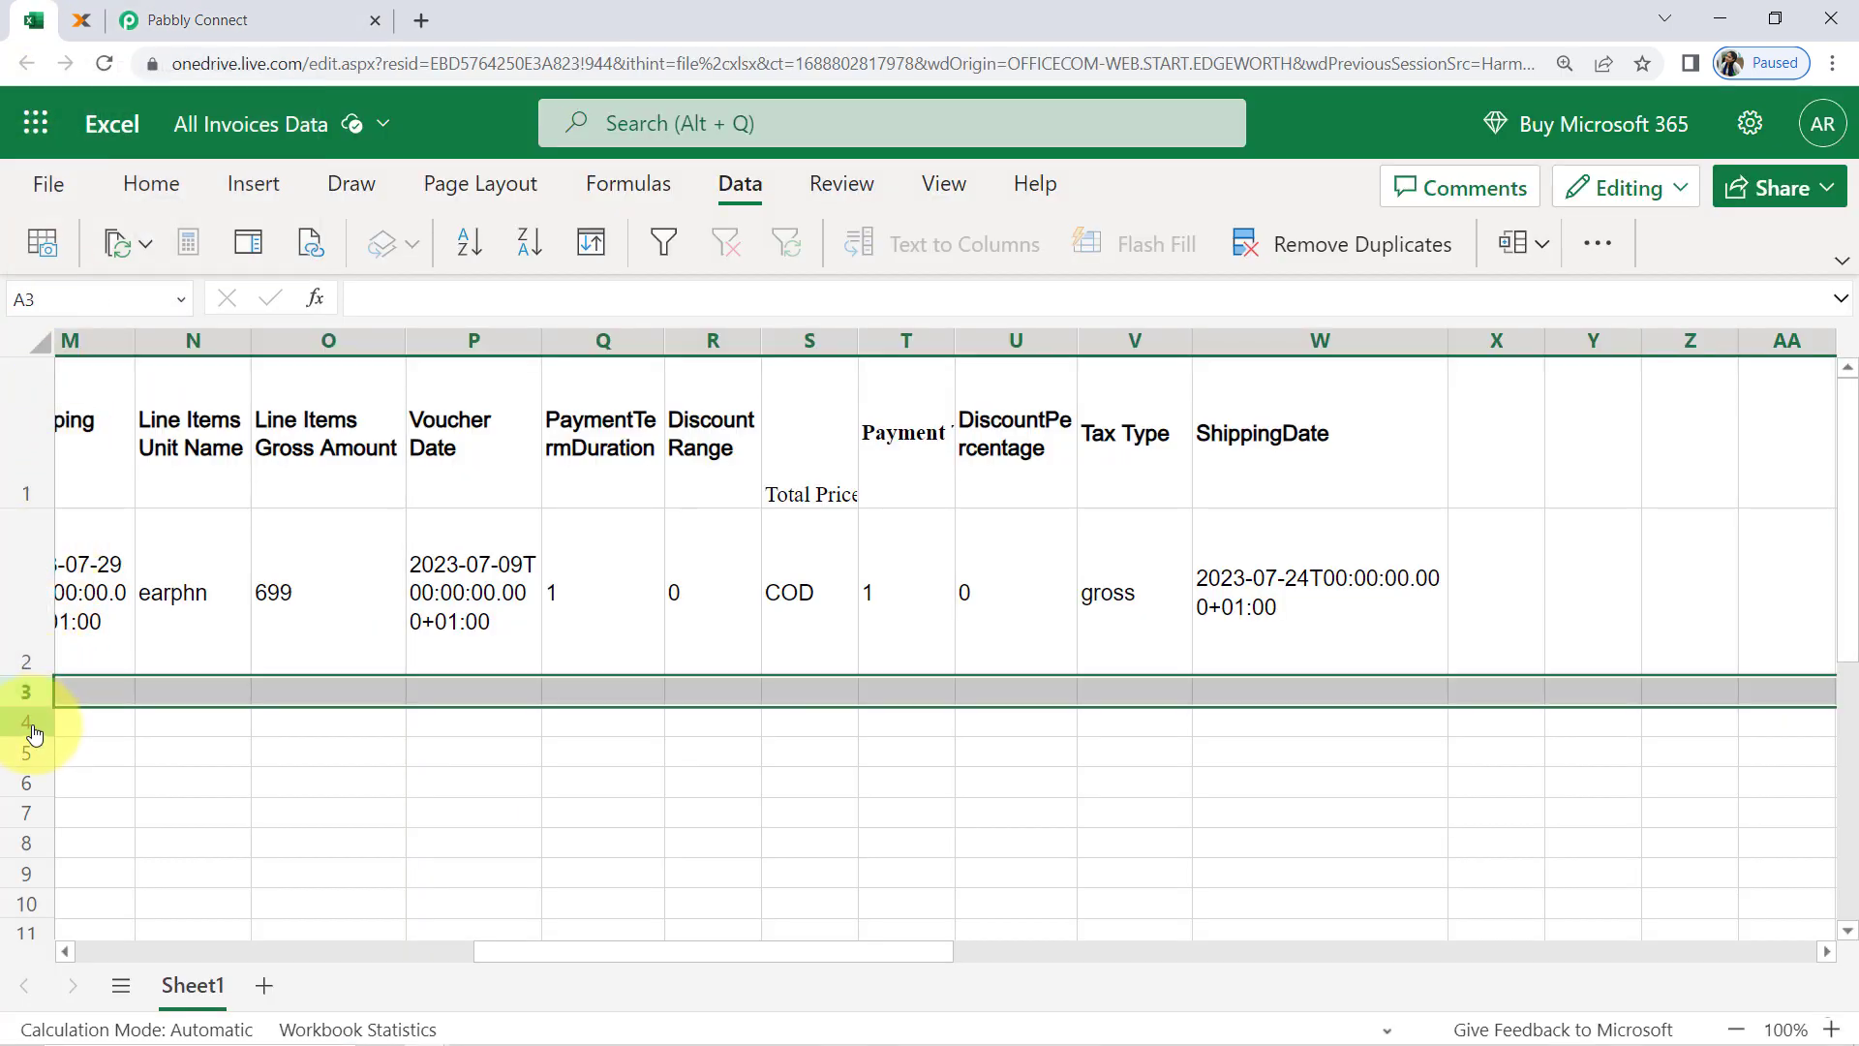
{"action": "left_click", "coordinate": [28, 722]}
{"action": "left_click", "coordinate": [12, 754]}
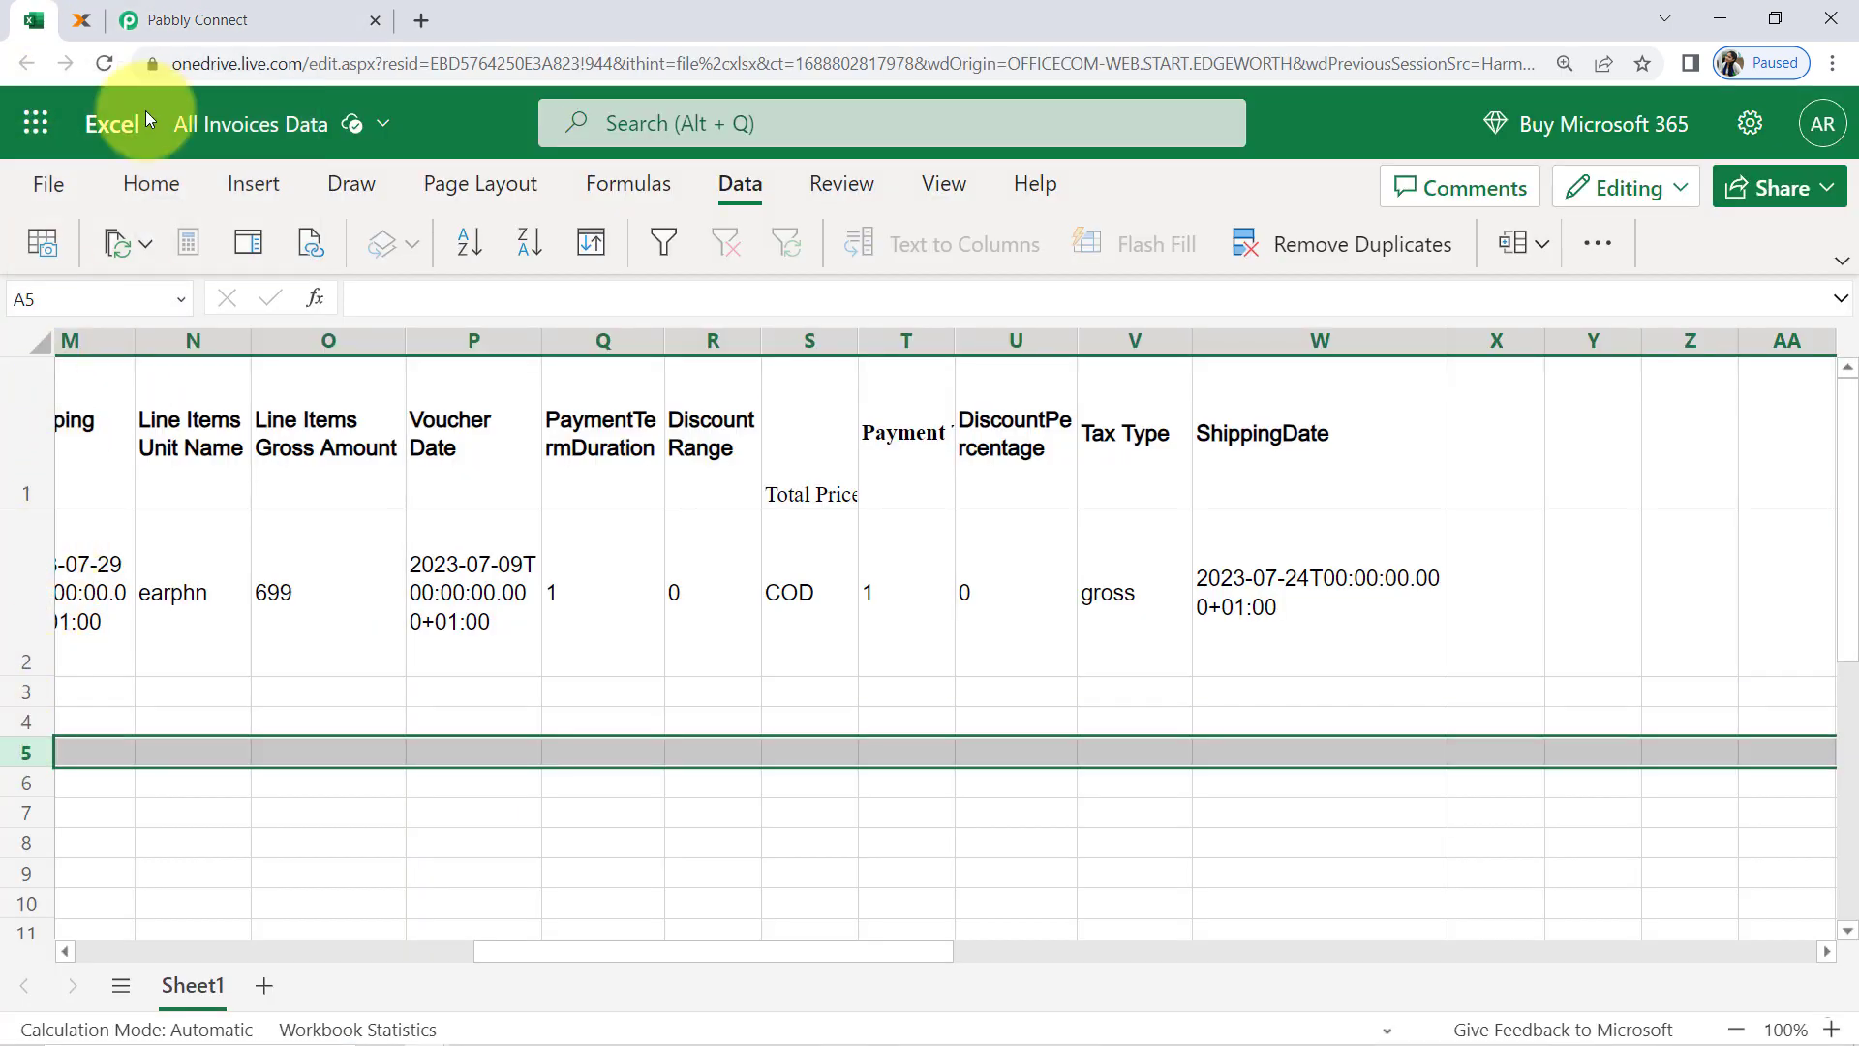
{"action": "left_click", "coordinate": [223, 21]}
{"action": "left_click", "coordinate": [524, 232]}
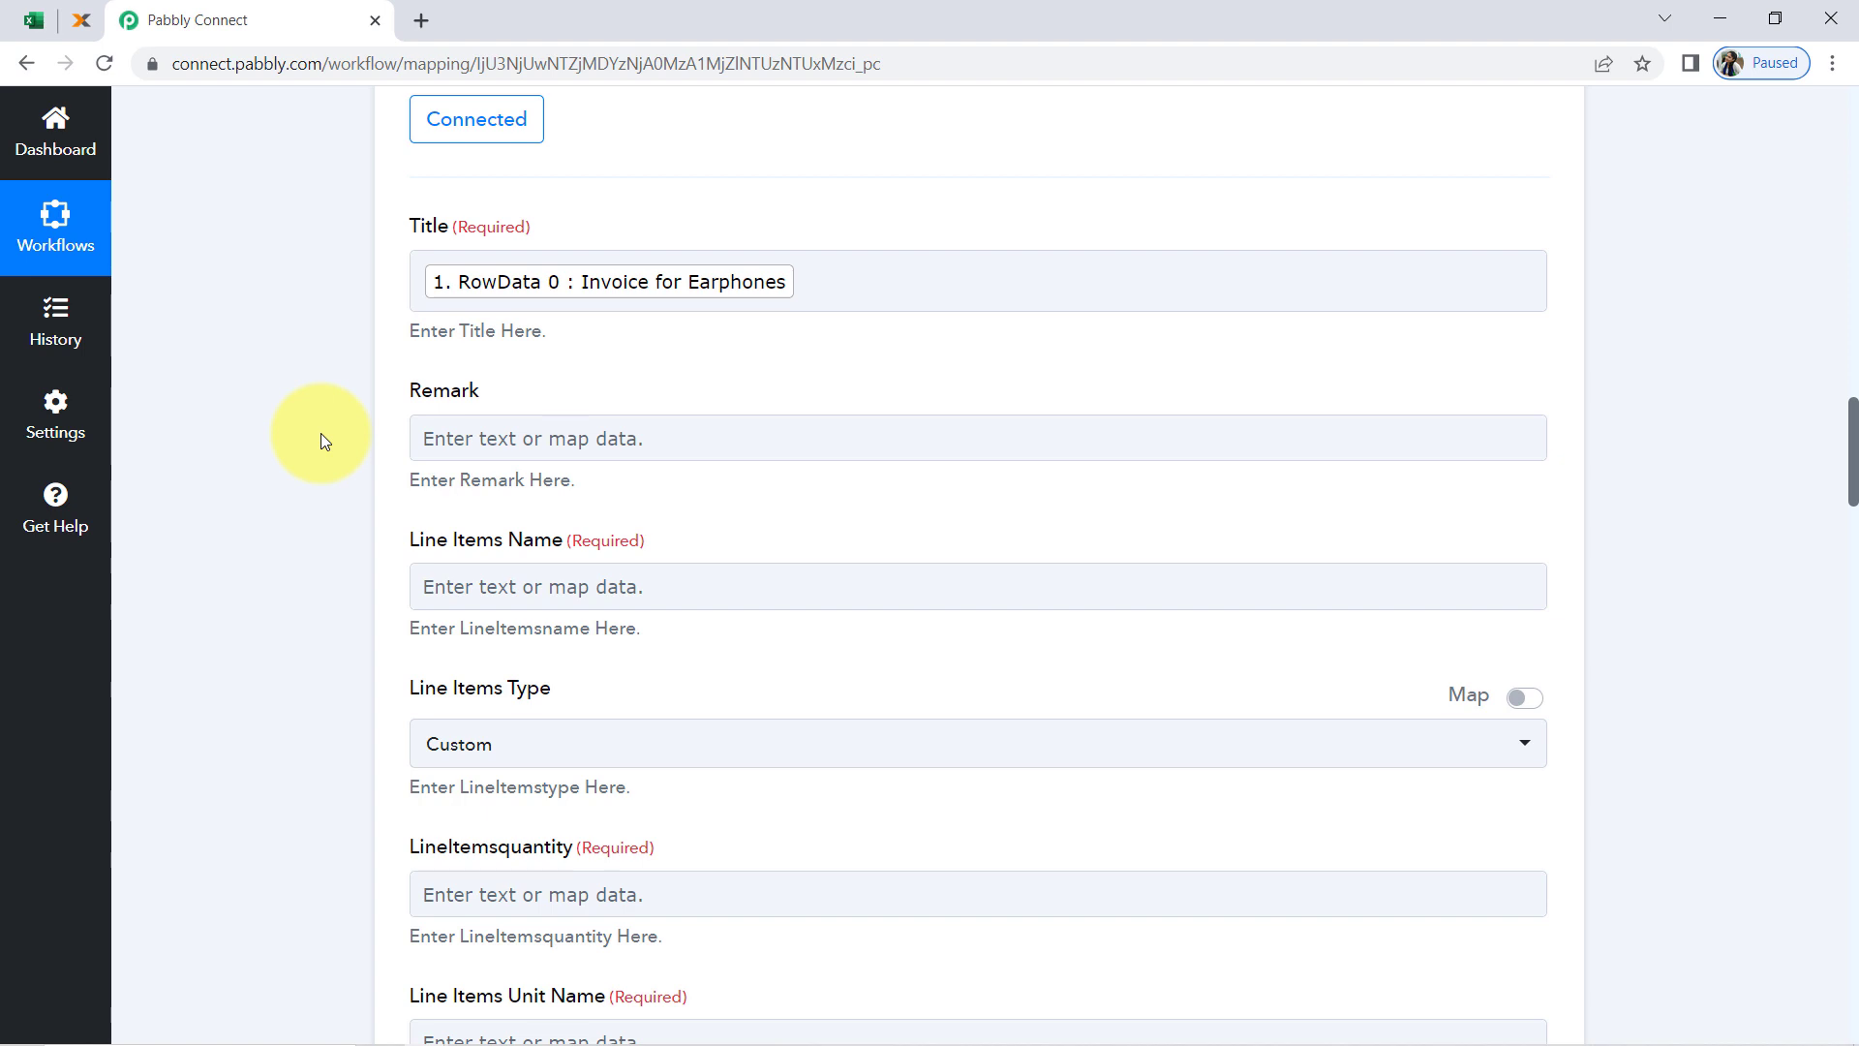
Map Line Items Name to RowData 4 (JCL Earphones) from the Microsoft Excel trigger
{"action": "scroll", "coordinate": [317, 422], "scroll_direction": "down", "scroll_amount": 3}
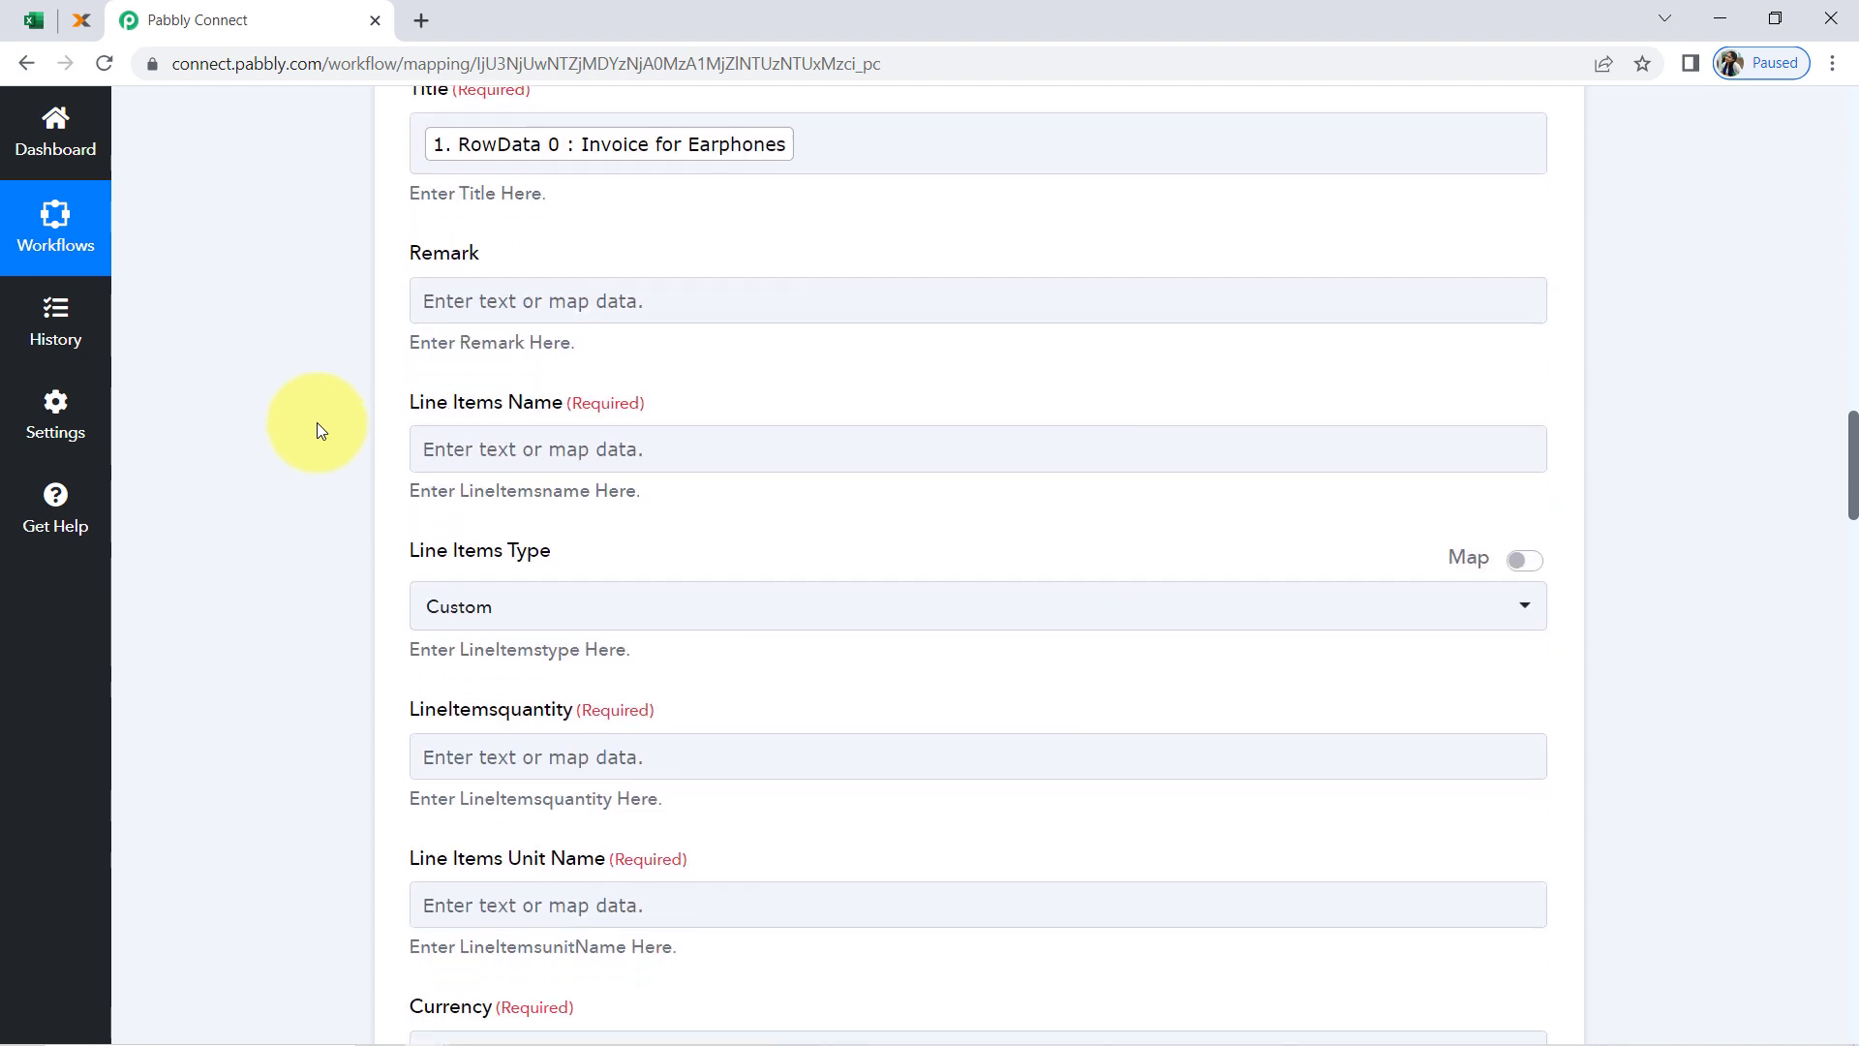
{"action": "left_click", "coordinate": [453, 358]}
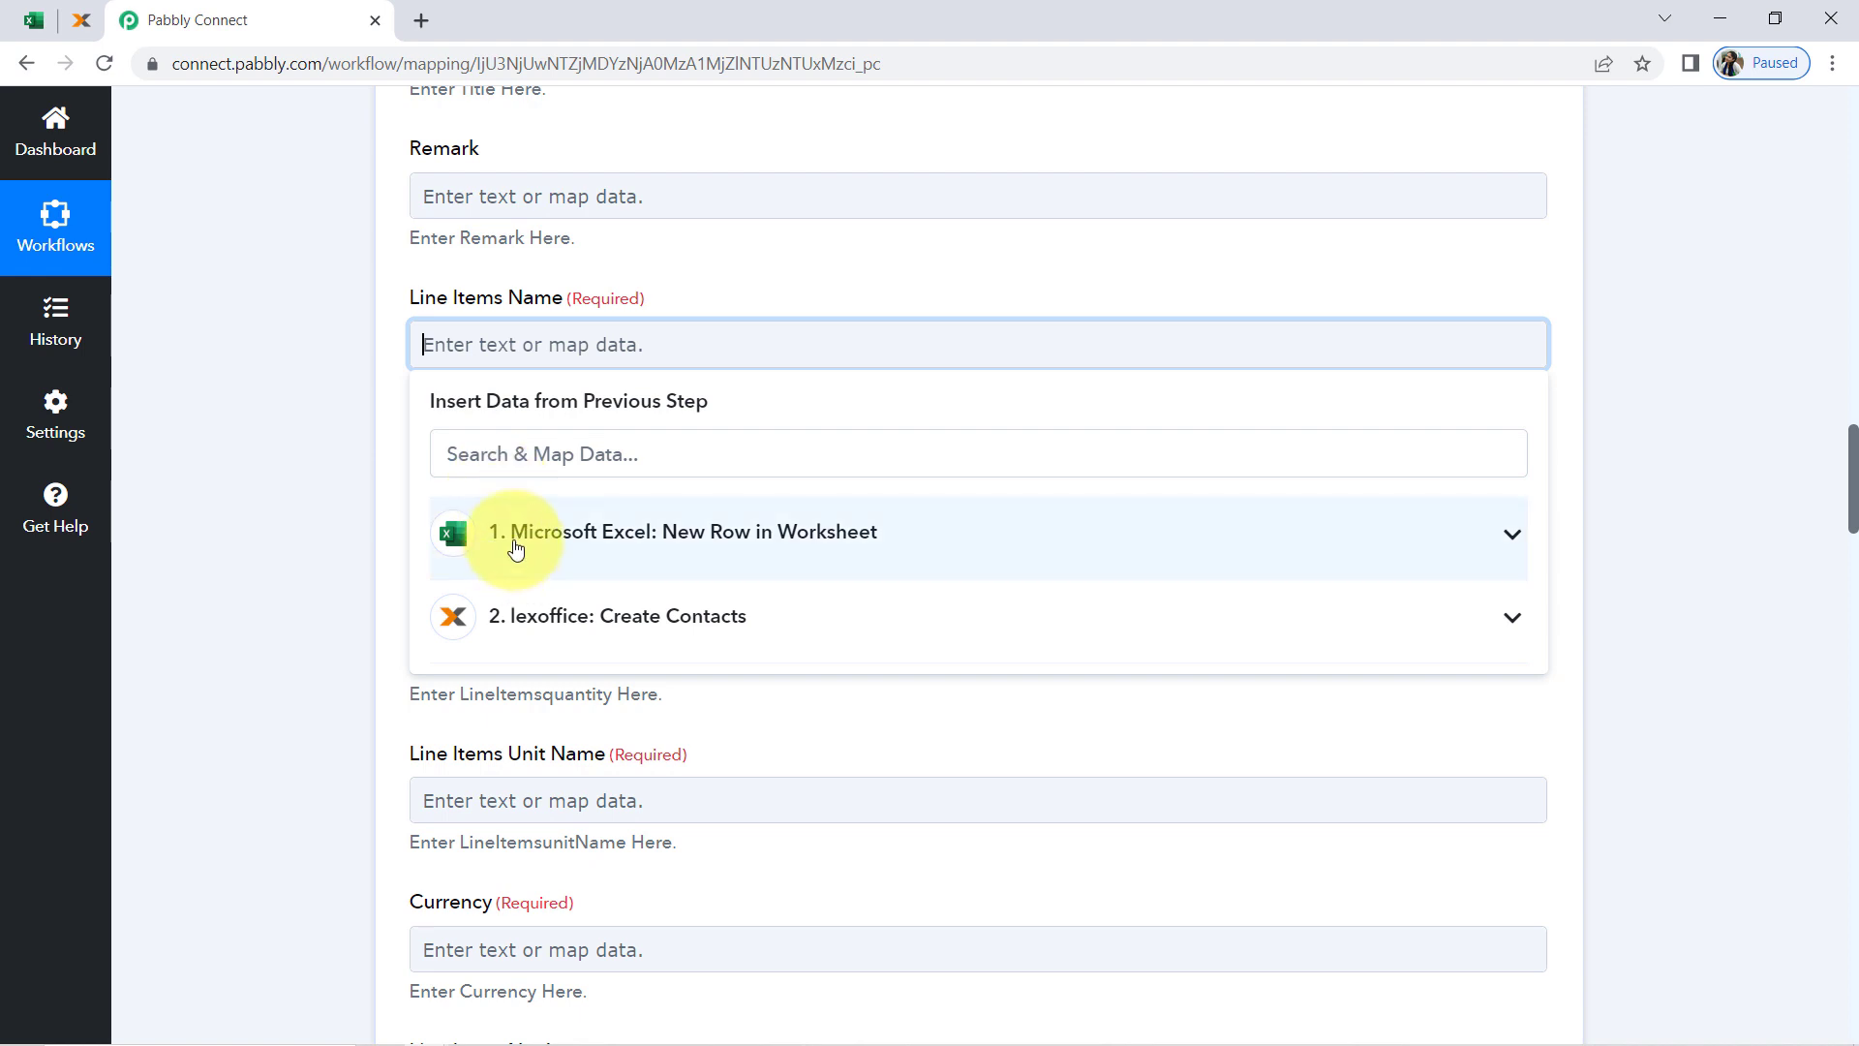
{"action": "left_click", "coordinate": [504, 538]}
{"action": "left_click", "coordinate": [514, 871]}
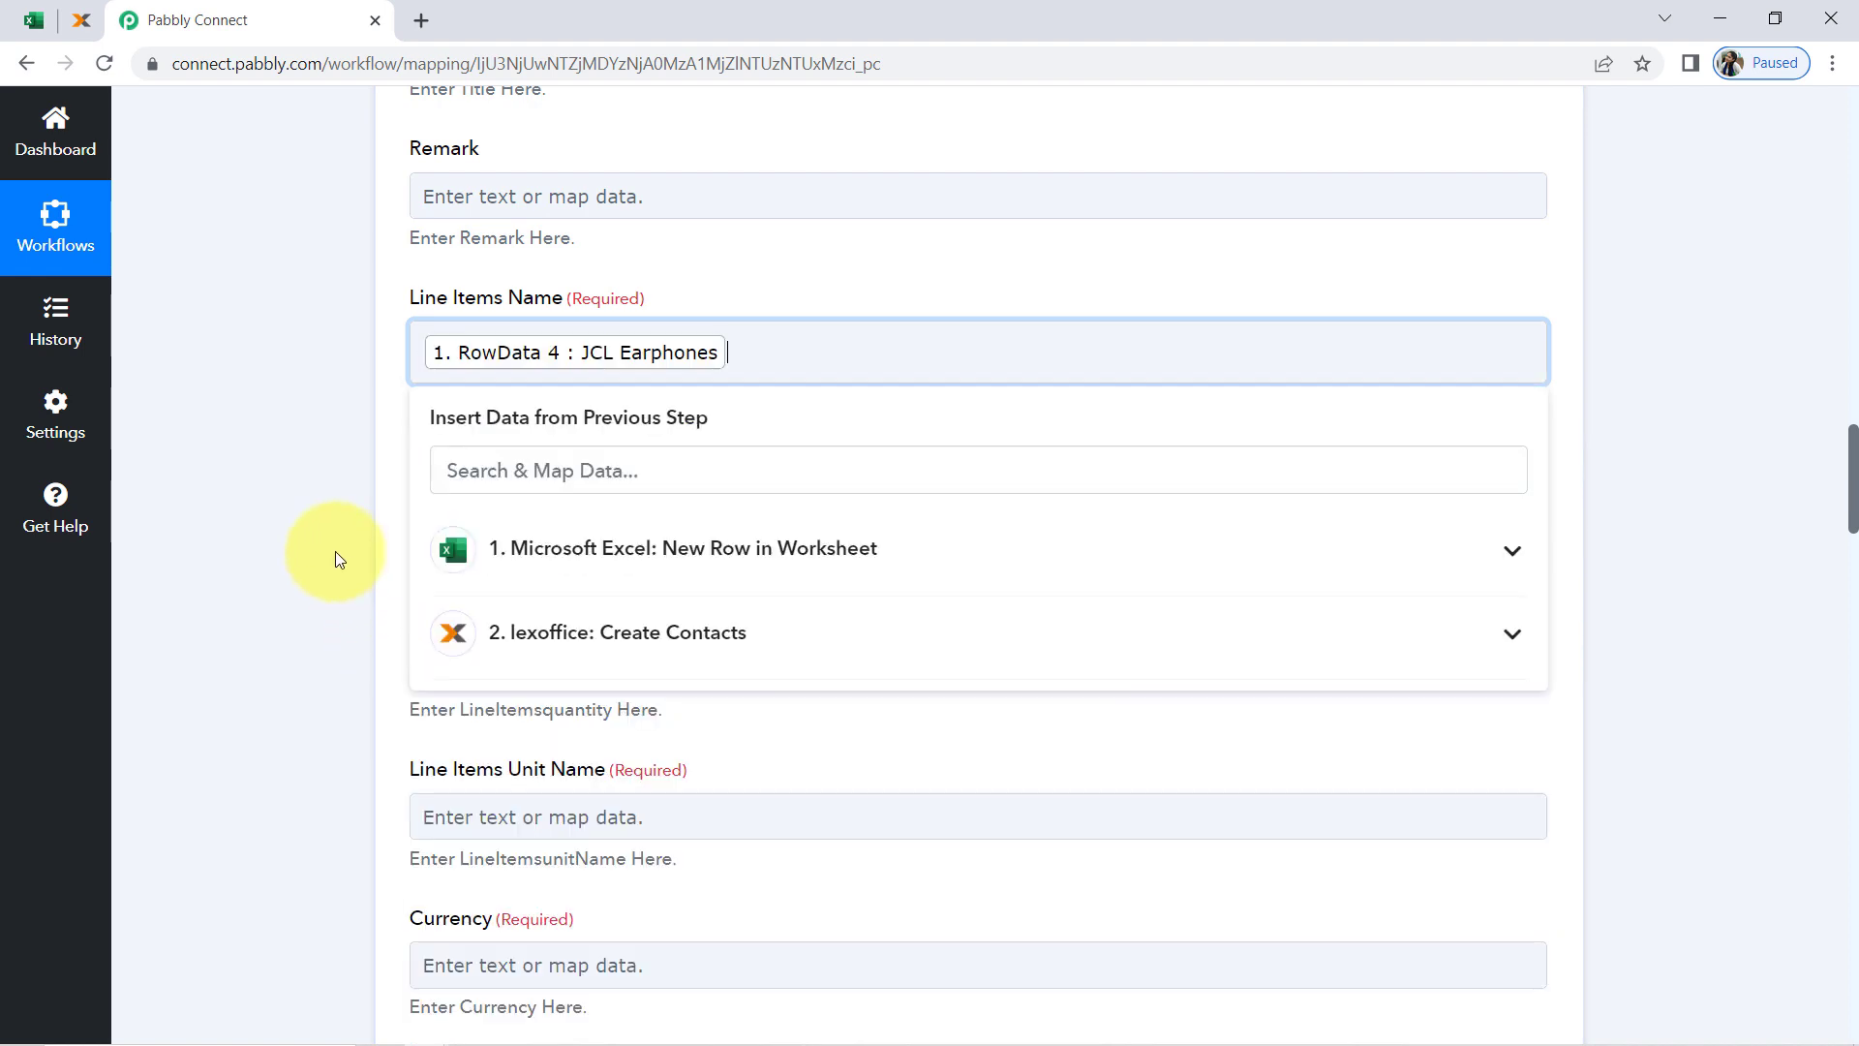
{"action": "left_click", "coordinate": [335, 550]}
Map LineItemsquantity to RowData 5 from the Microsoft Excel trigger, leaving Line Items Type as Custom
{"action": "scroll", "coordinate": [345, 544], "scroll_direction": "down", "scroll_amount": 1}
{"action": "scroll", "coordinate": [382, 514], "scroll_direction": "down", "scroll_amount": 3}
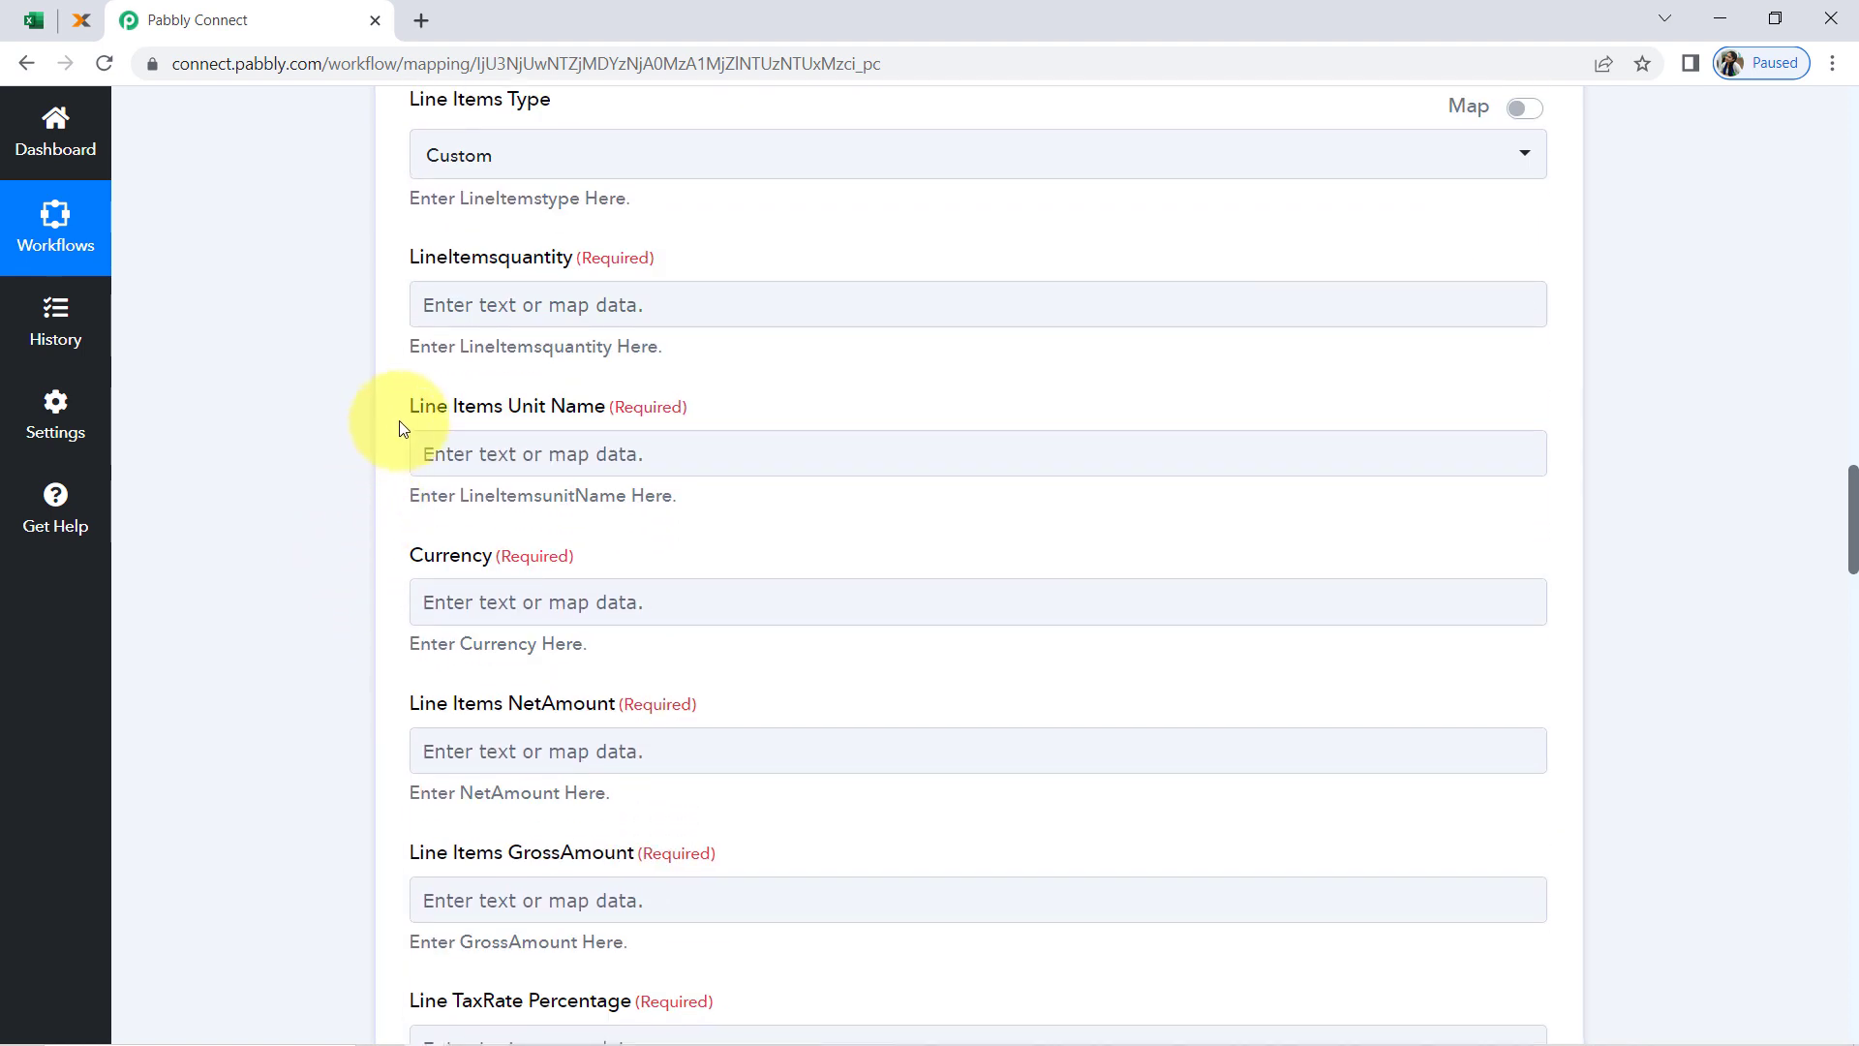
{"action": "left_click", "coordinate": [490, 310]}
{"action": "left_click", "coordinate": [508, 501]}
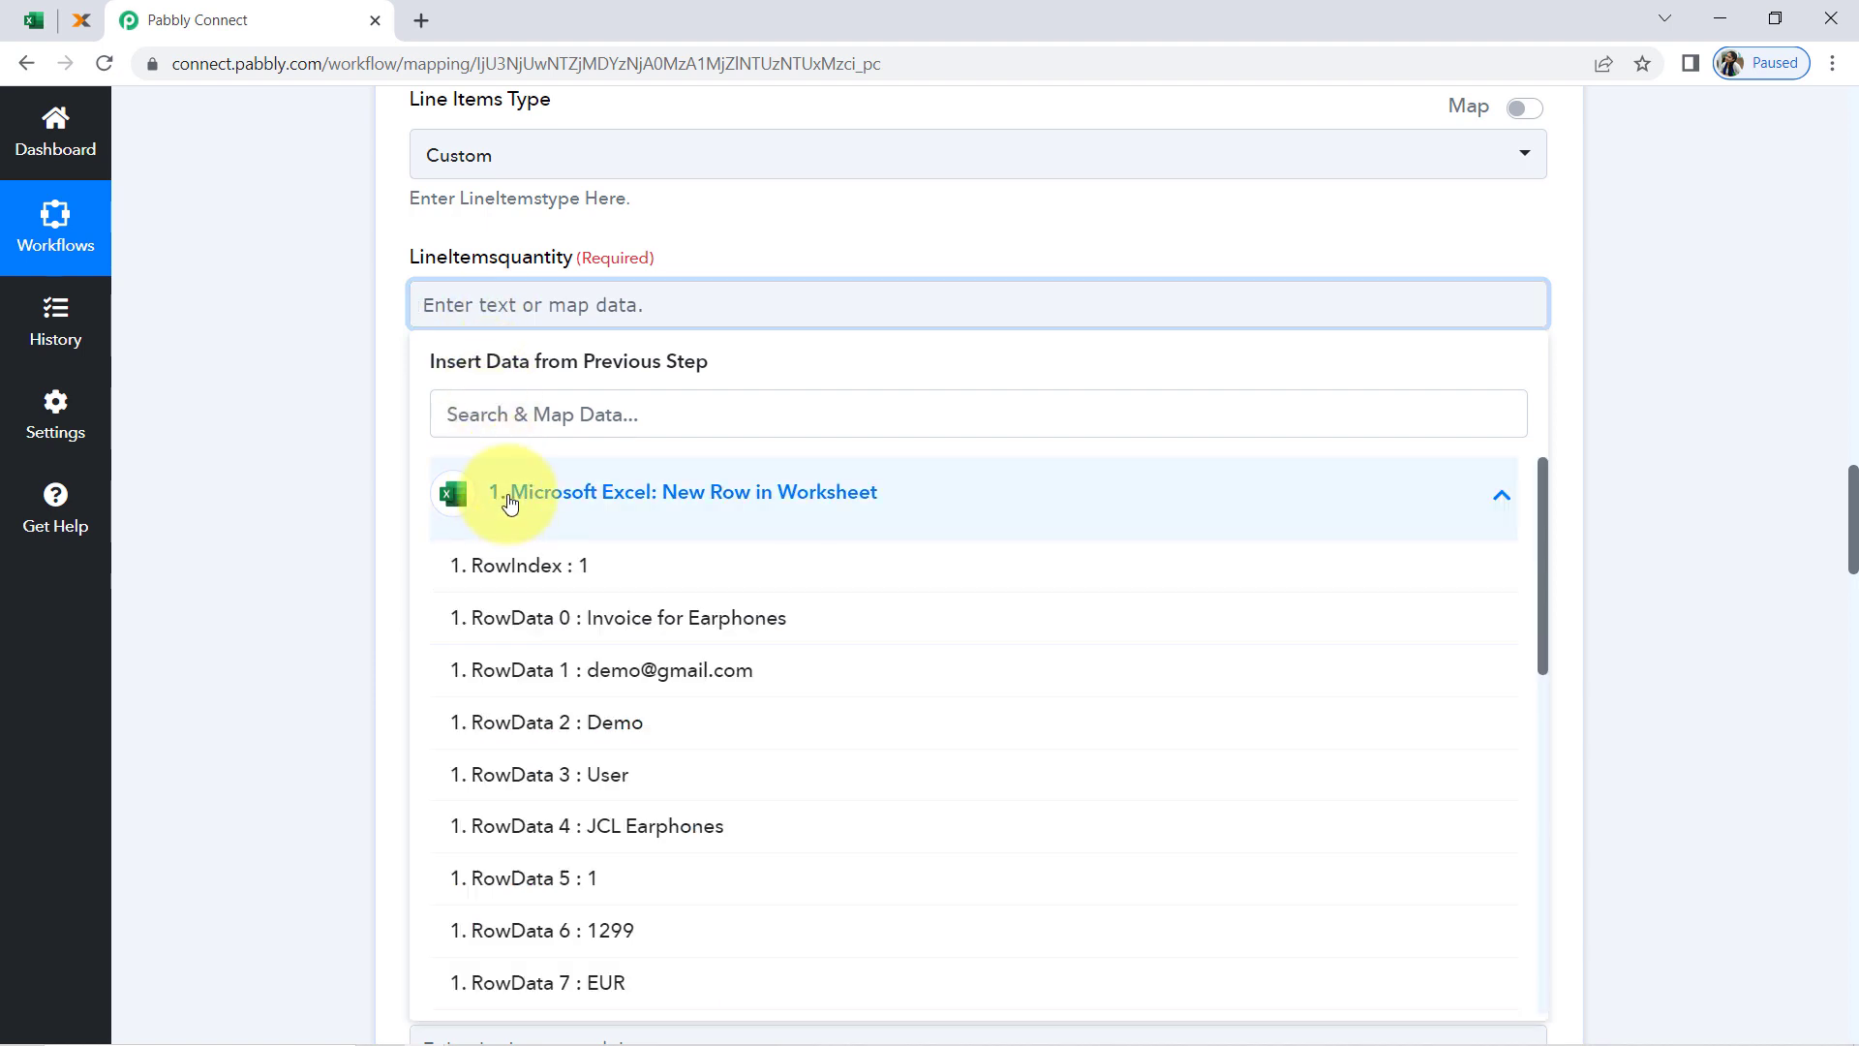
{"action": "left_click", "coordinate": [532, 877]}
Map Line Items Unit Name to RowData 13 (earphn) from the Microsoft Excel trigger
{"action": "scroll", "coordinate": [373, 411], "scroll_direction": "down", "scroll_amount": 2}
{"action": "left_click", "coordinate": [494, 361]}
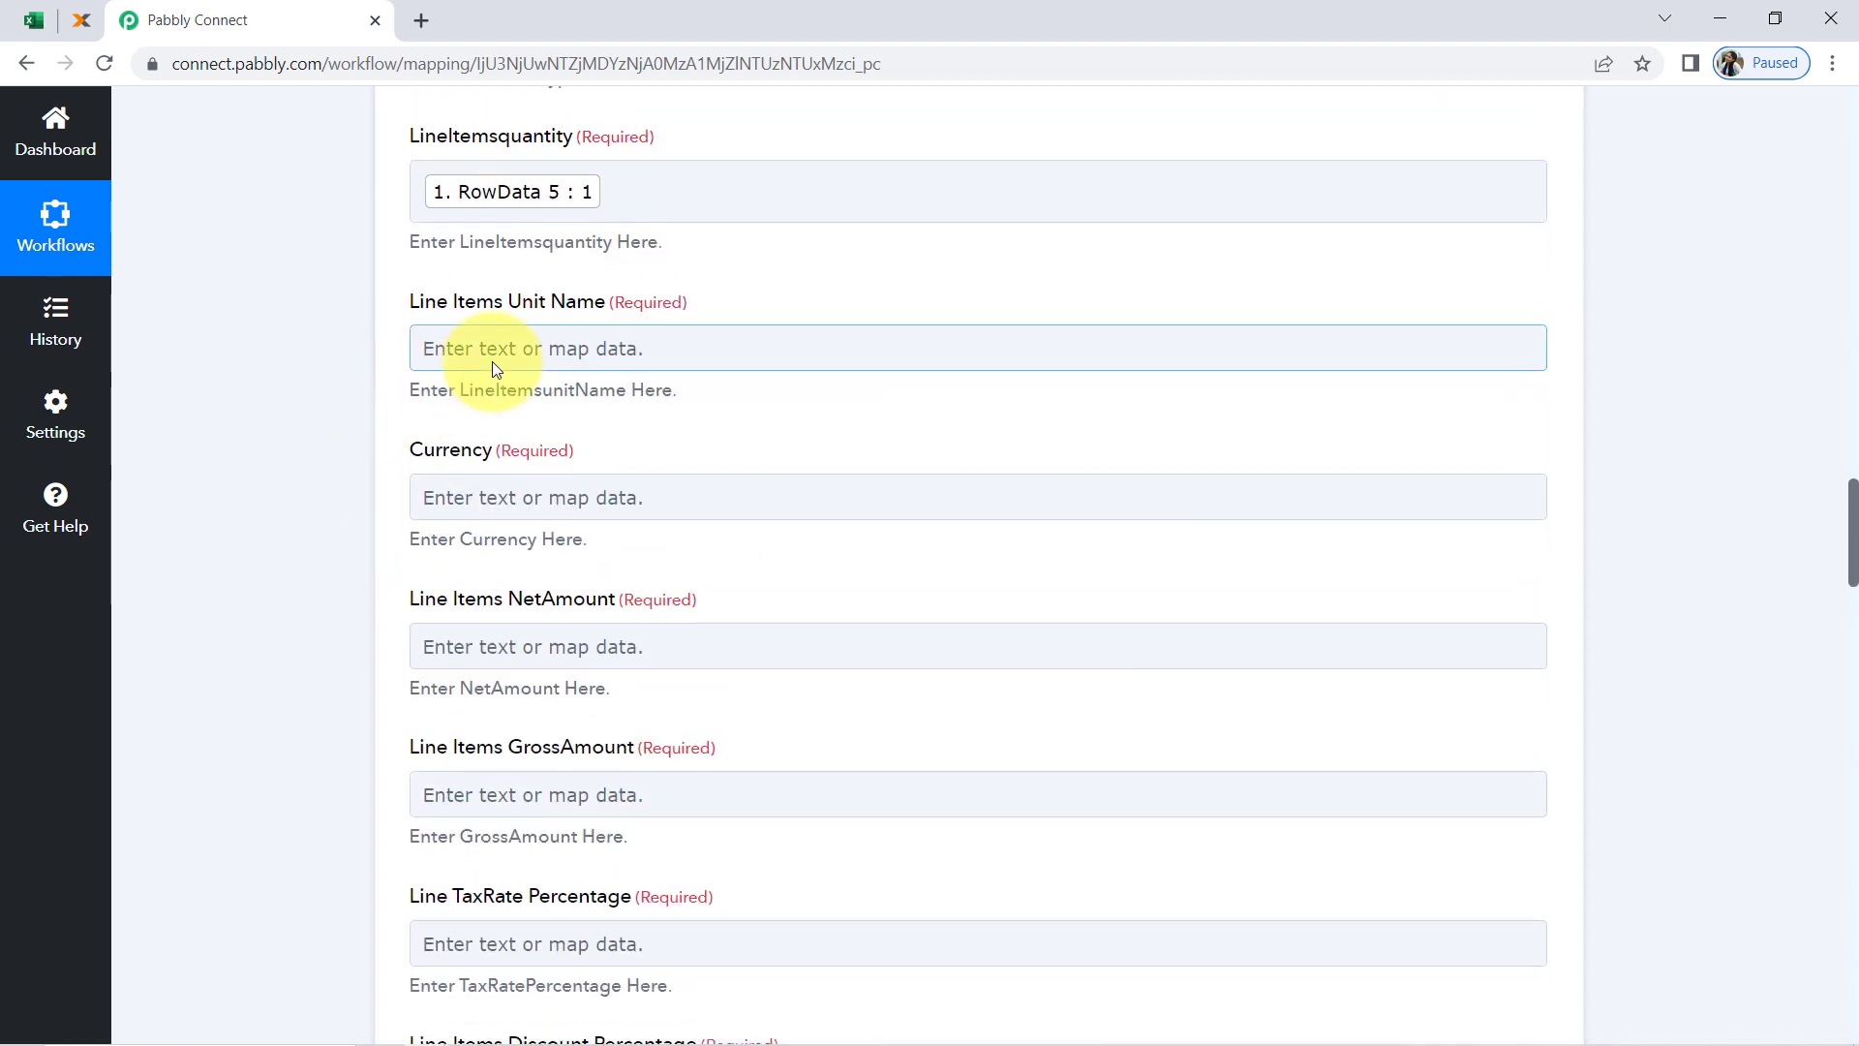
{"action": "left_click", "coordinate": [492, 537]}
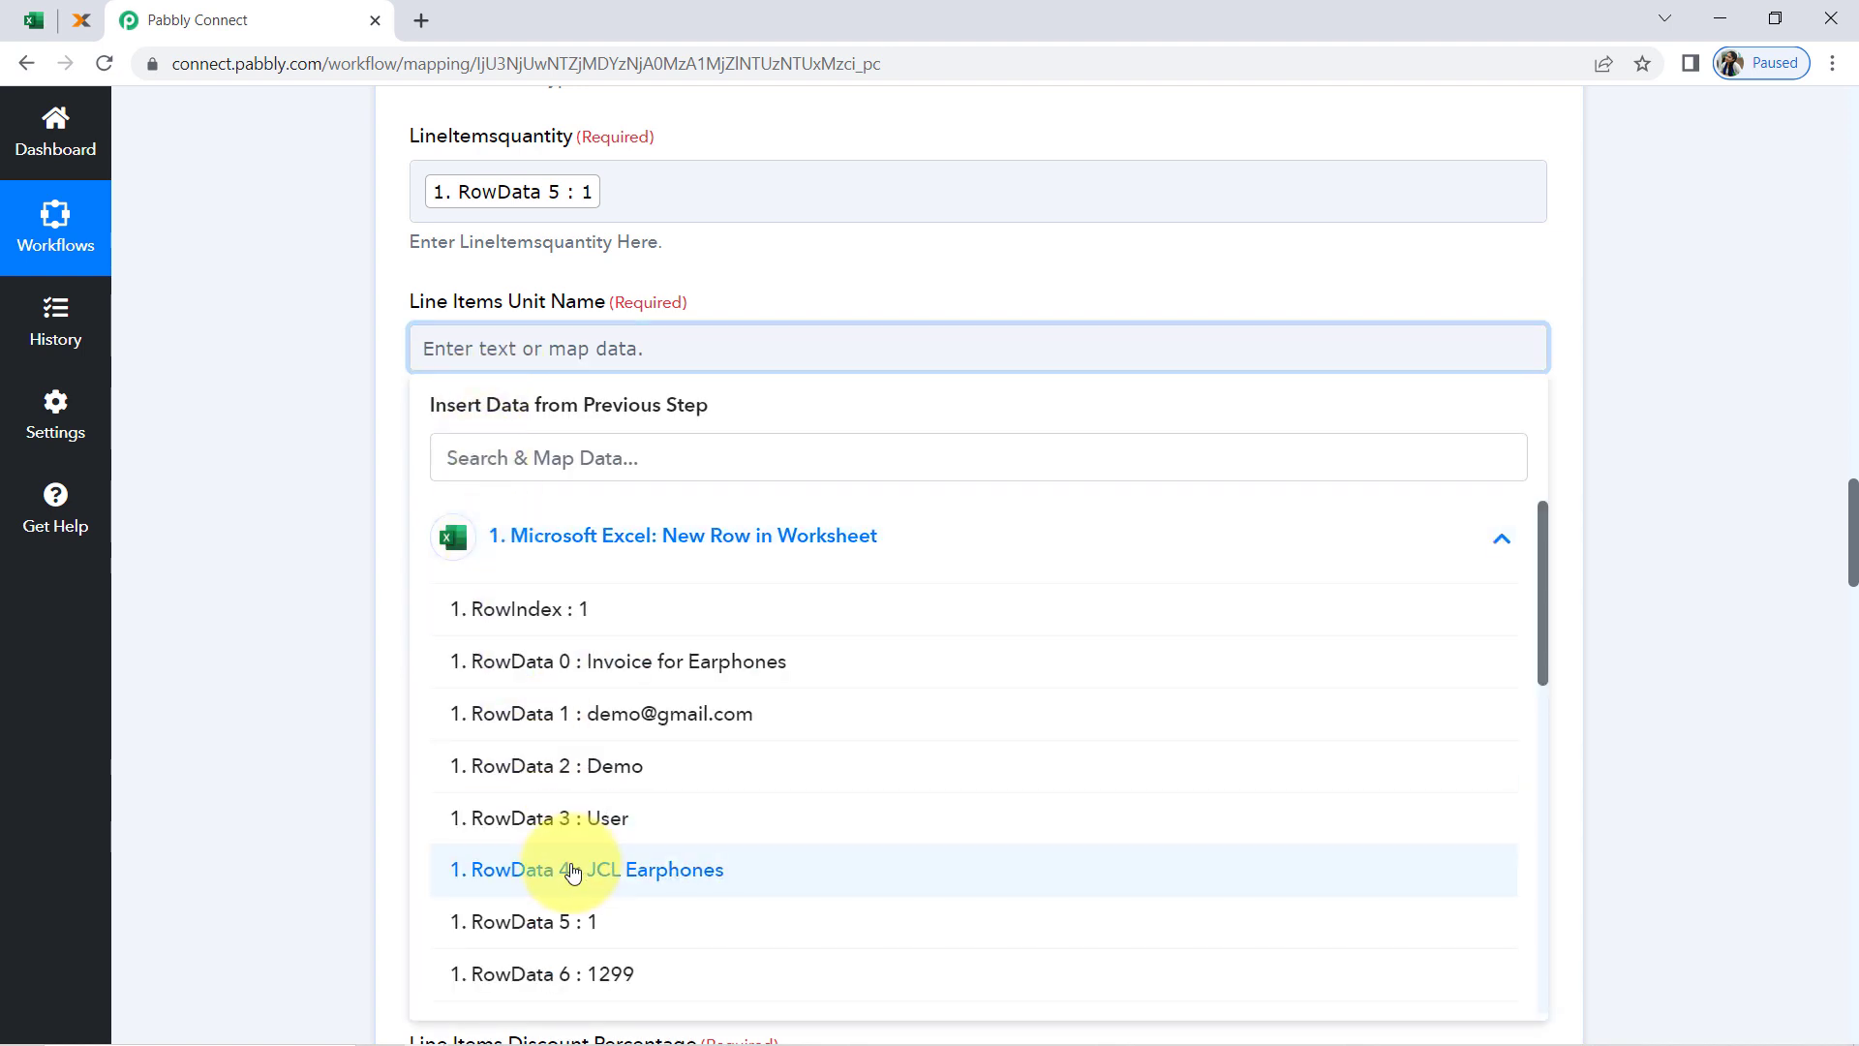
{"action": "scroll", "coordinate": [569, 871], "scroll_direction": "down", "scroll_amount": 2}
{"action": "scroll", "coordinate": [573, 871], "scroll_direction": "down", "scroll_amount": 3}
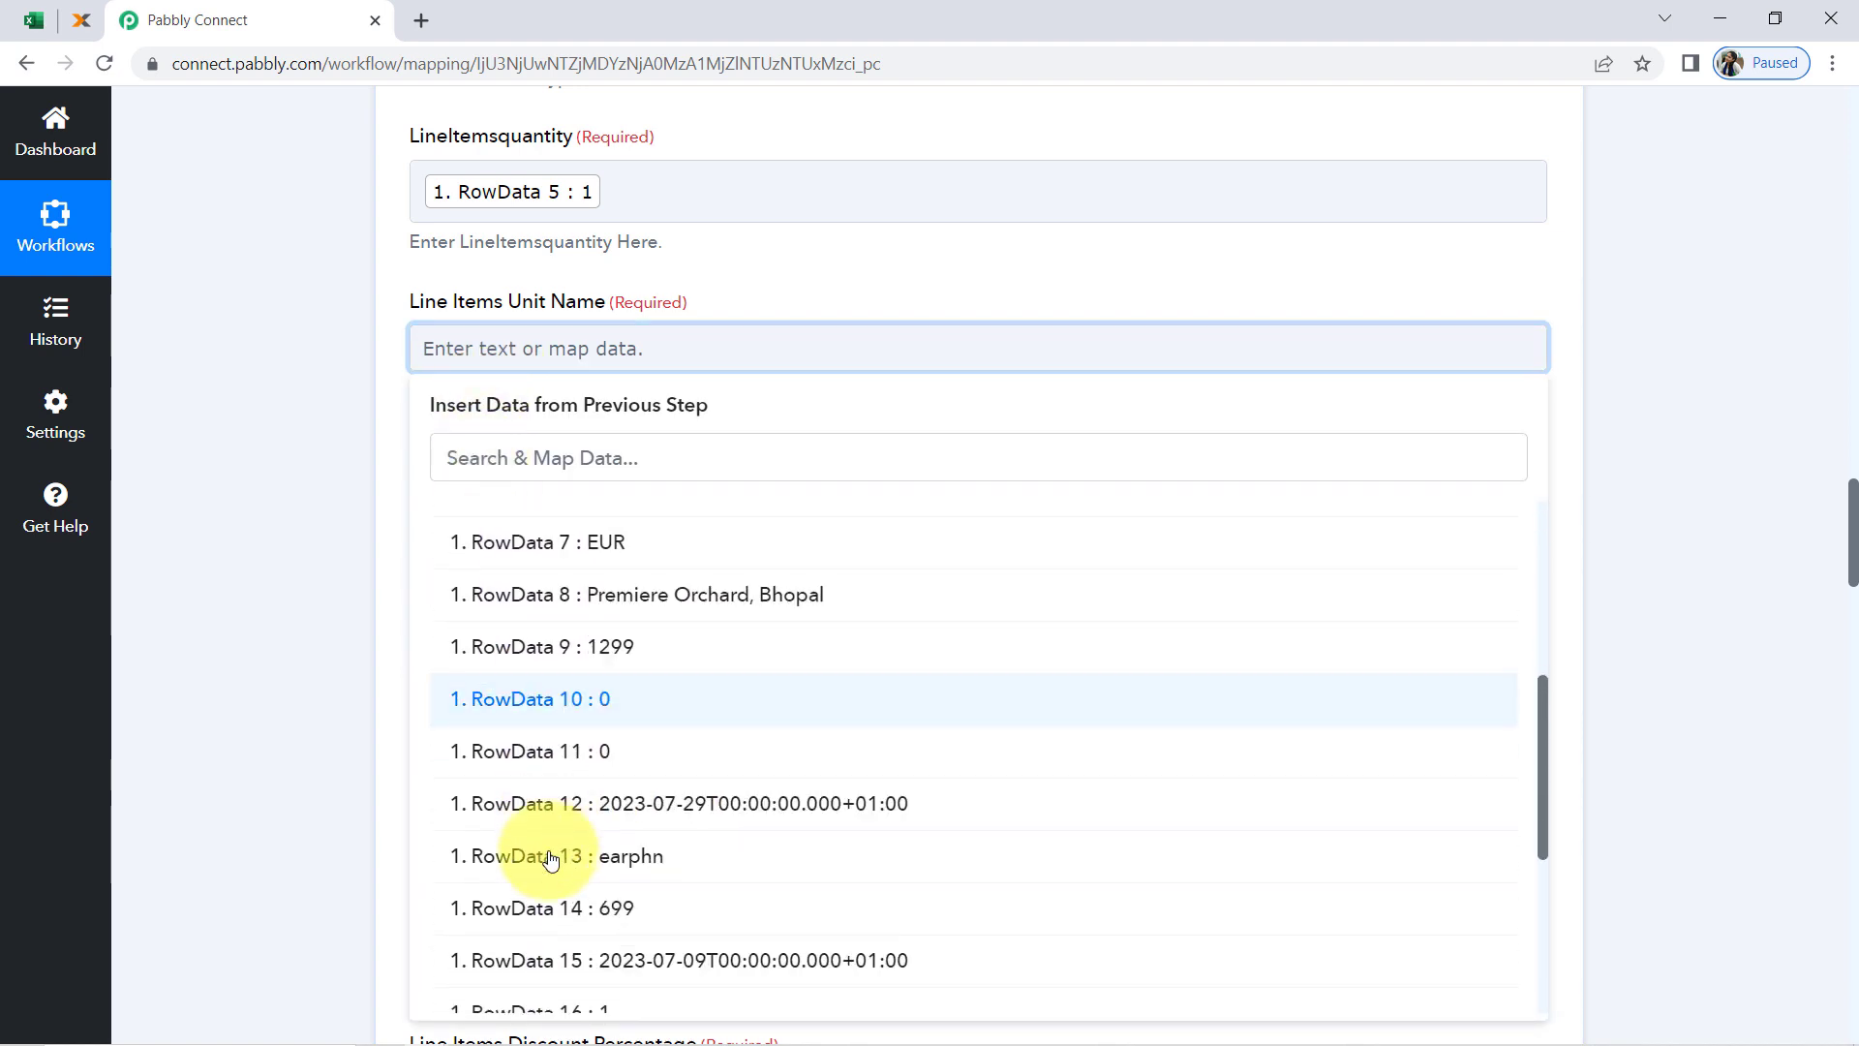
{"action": "left_click", "coordinate": [528, 859]}
Map the invoice's Currency field to RowData 7 (EUR) from the Microsoft Excel trigger
{"action": "left_click", "coordinate": [467, 515]}
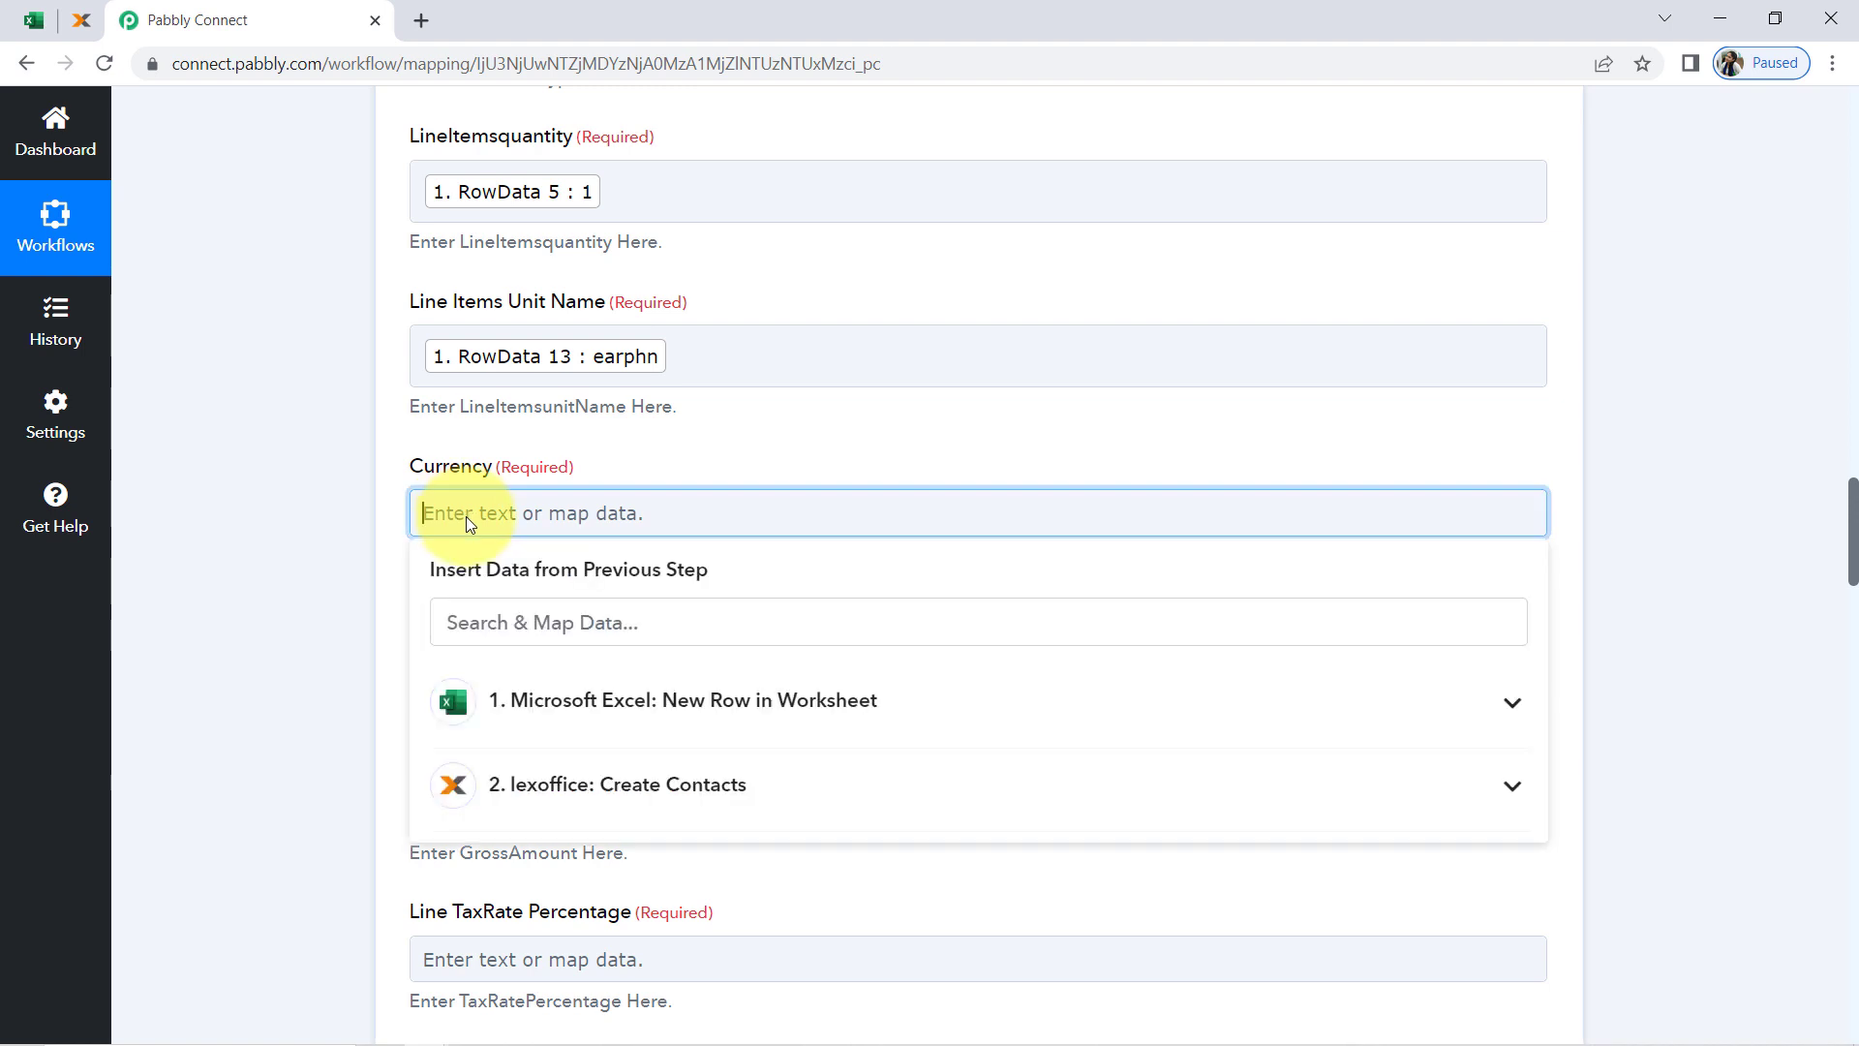
{"action": "left_click", "coordinate": [600, 715]}
{"action": "scroll", "coordinate": [601, 772], "scroll_direction": "down", "scroll_amount": 3}
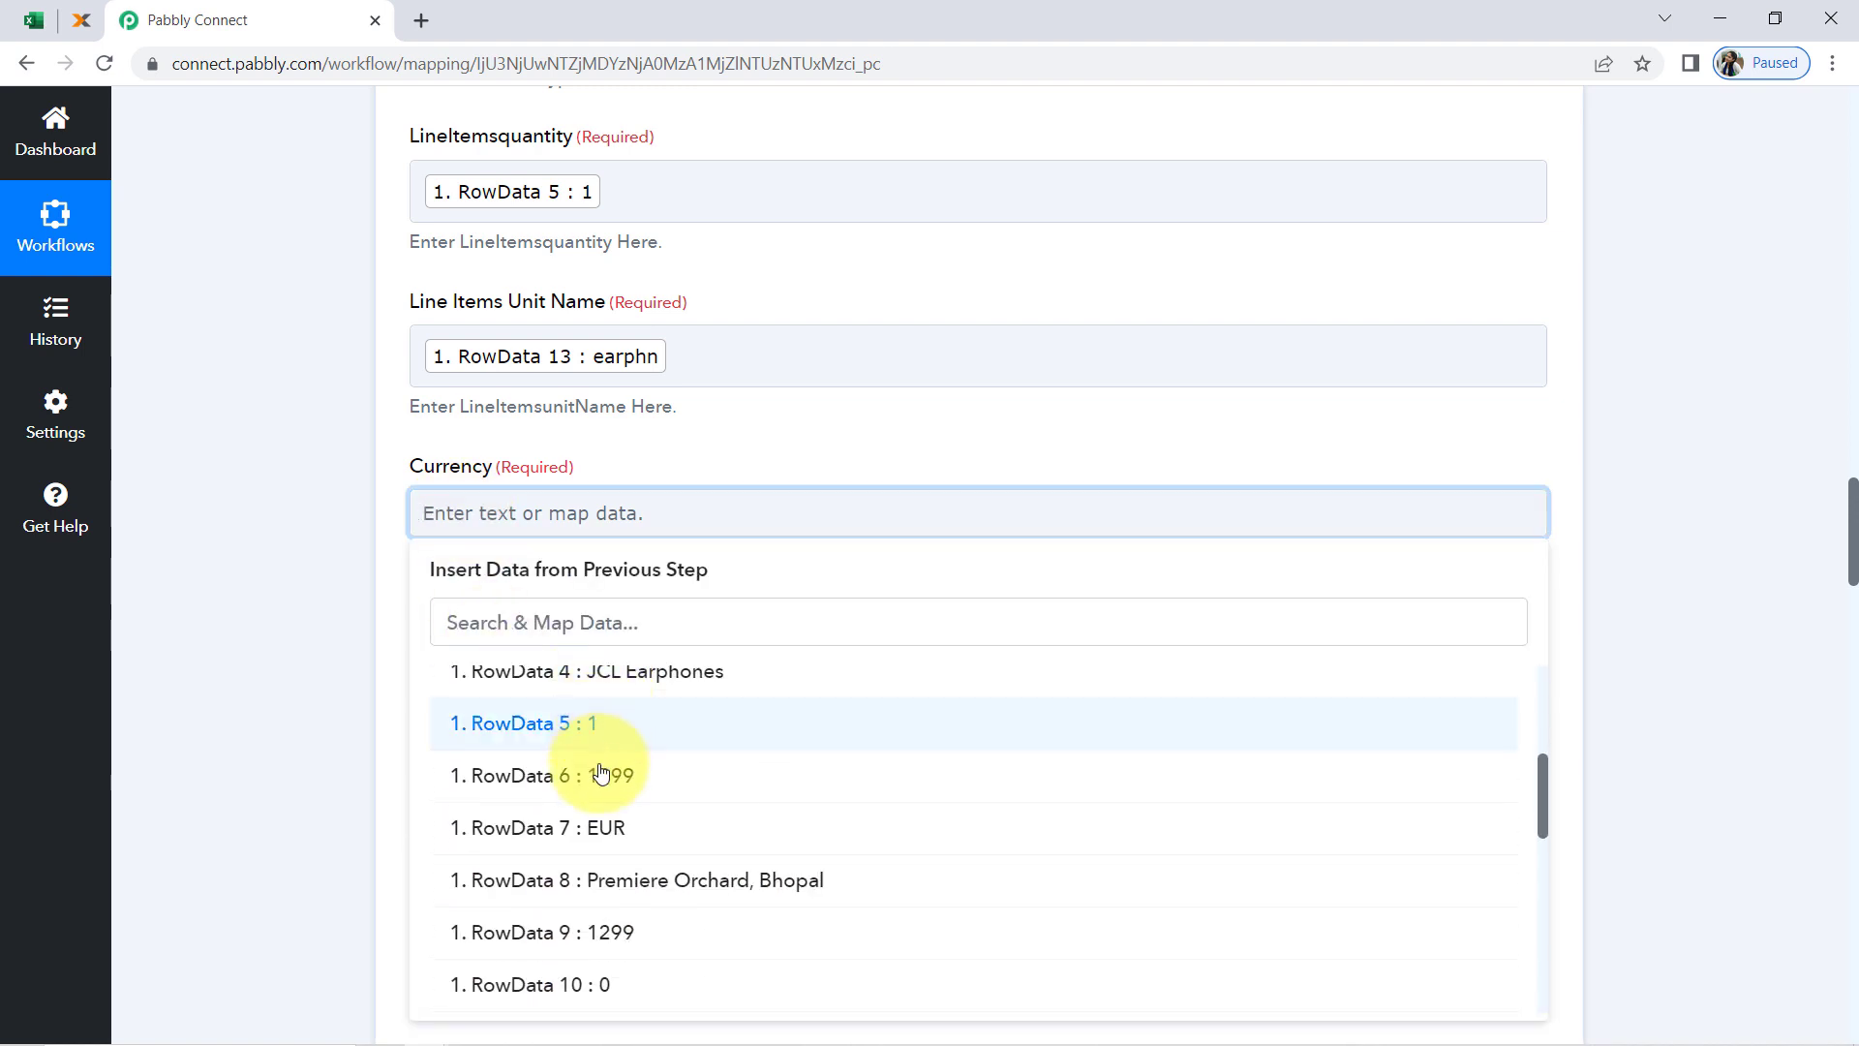
{"action": "left_click", "coordinate": [573, 822]}
Map Line Items NetAmount to RowData 6 (1299) from the Microsoft Excel trigger
{"action": "scroll", "coordinate": [274, 490], "scroll_direction": "down", "scroll_amount": 5}
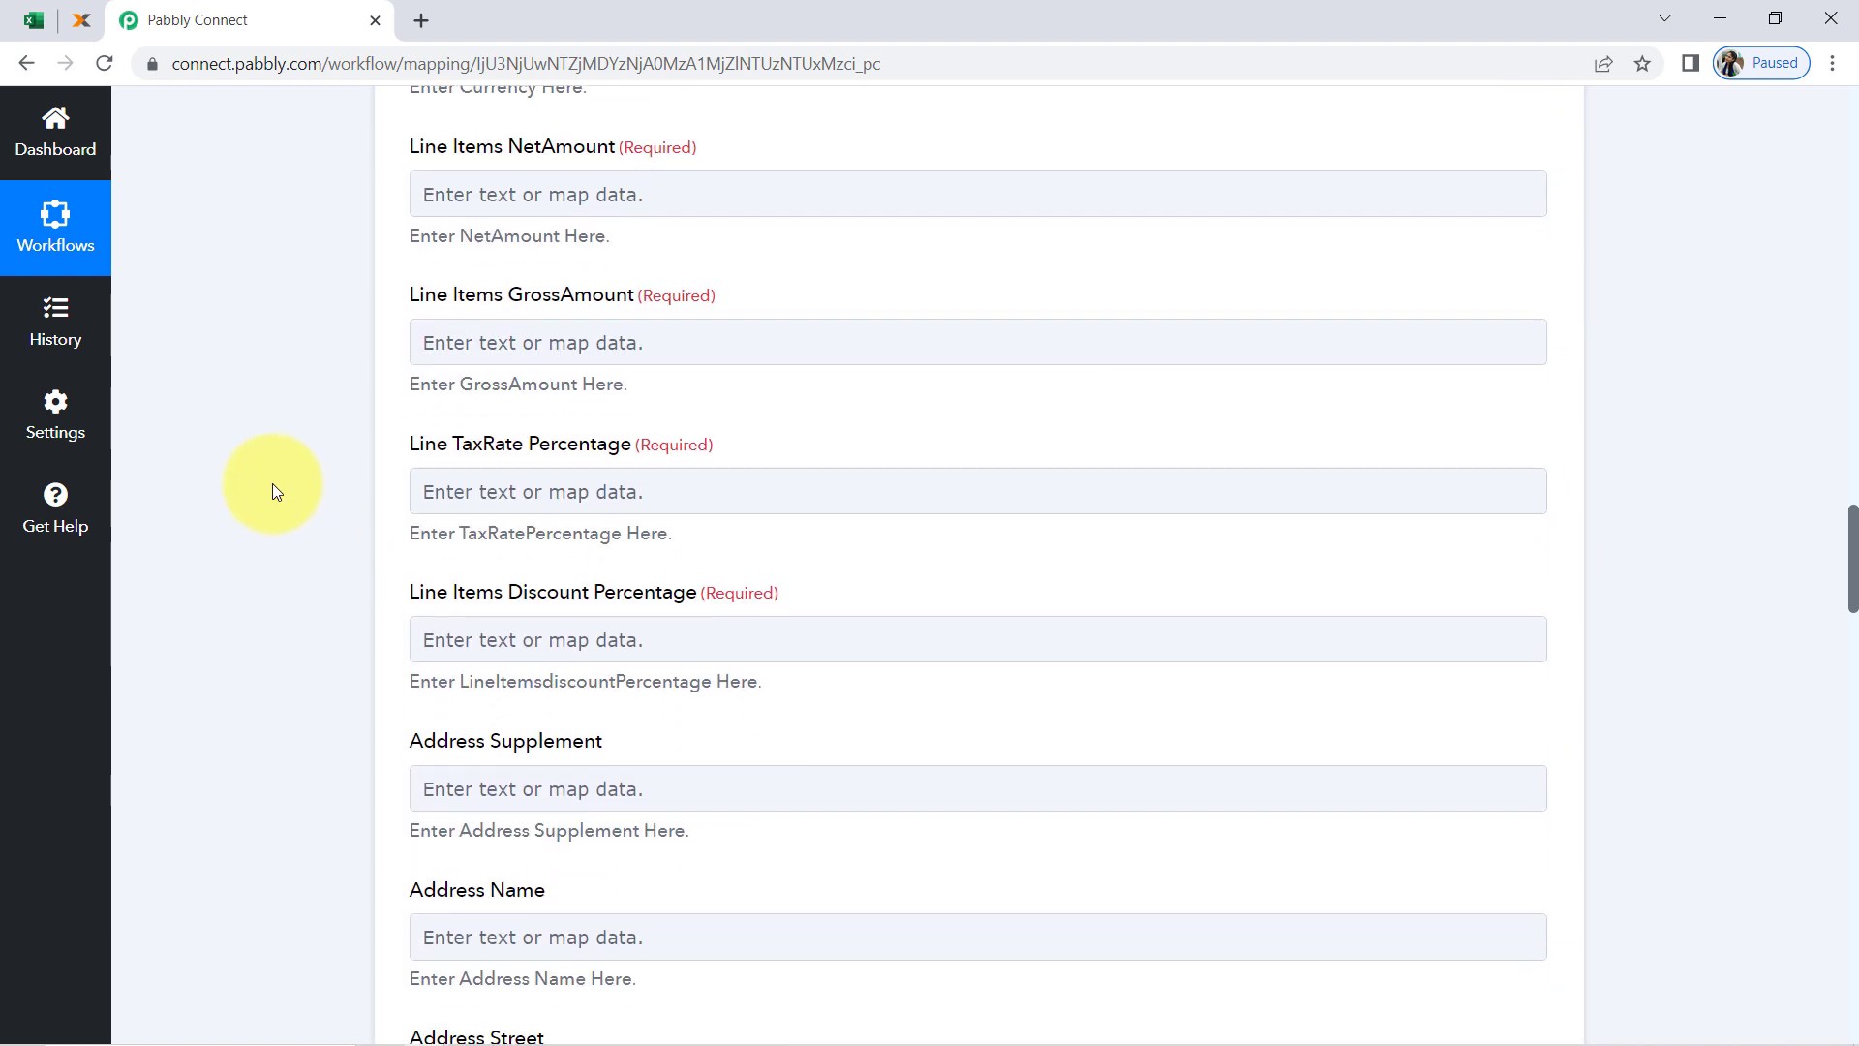
{"action": "left_click", "coordinate": [482, 205]}
{"action": "left_click", "coordinate": [581, 380]}
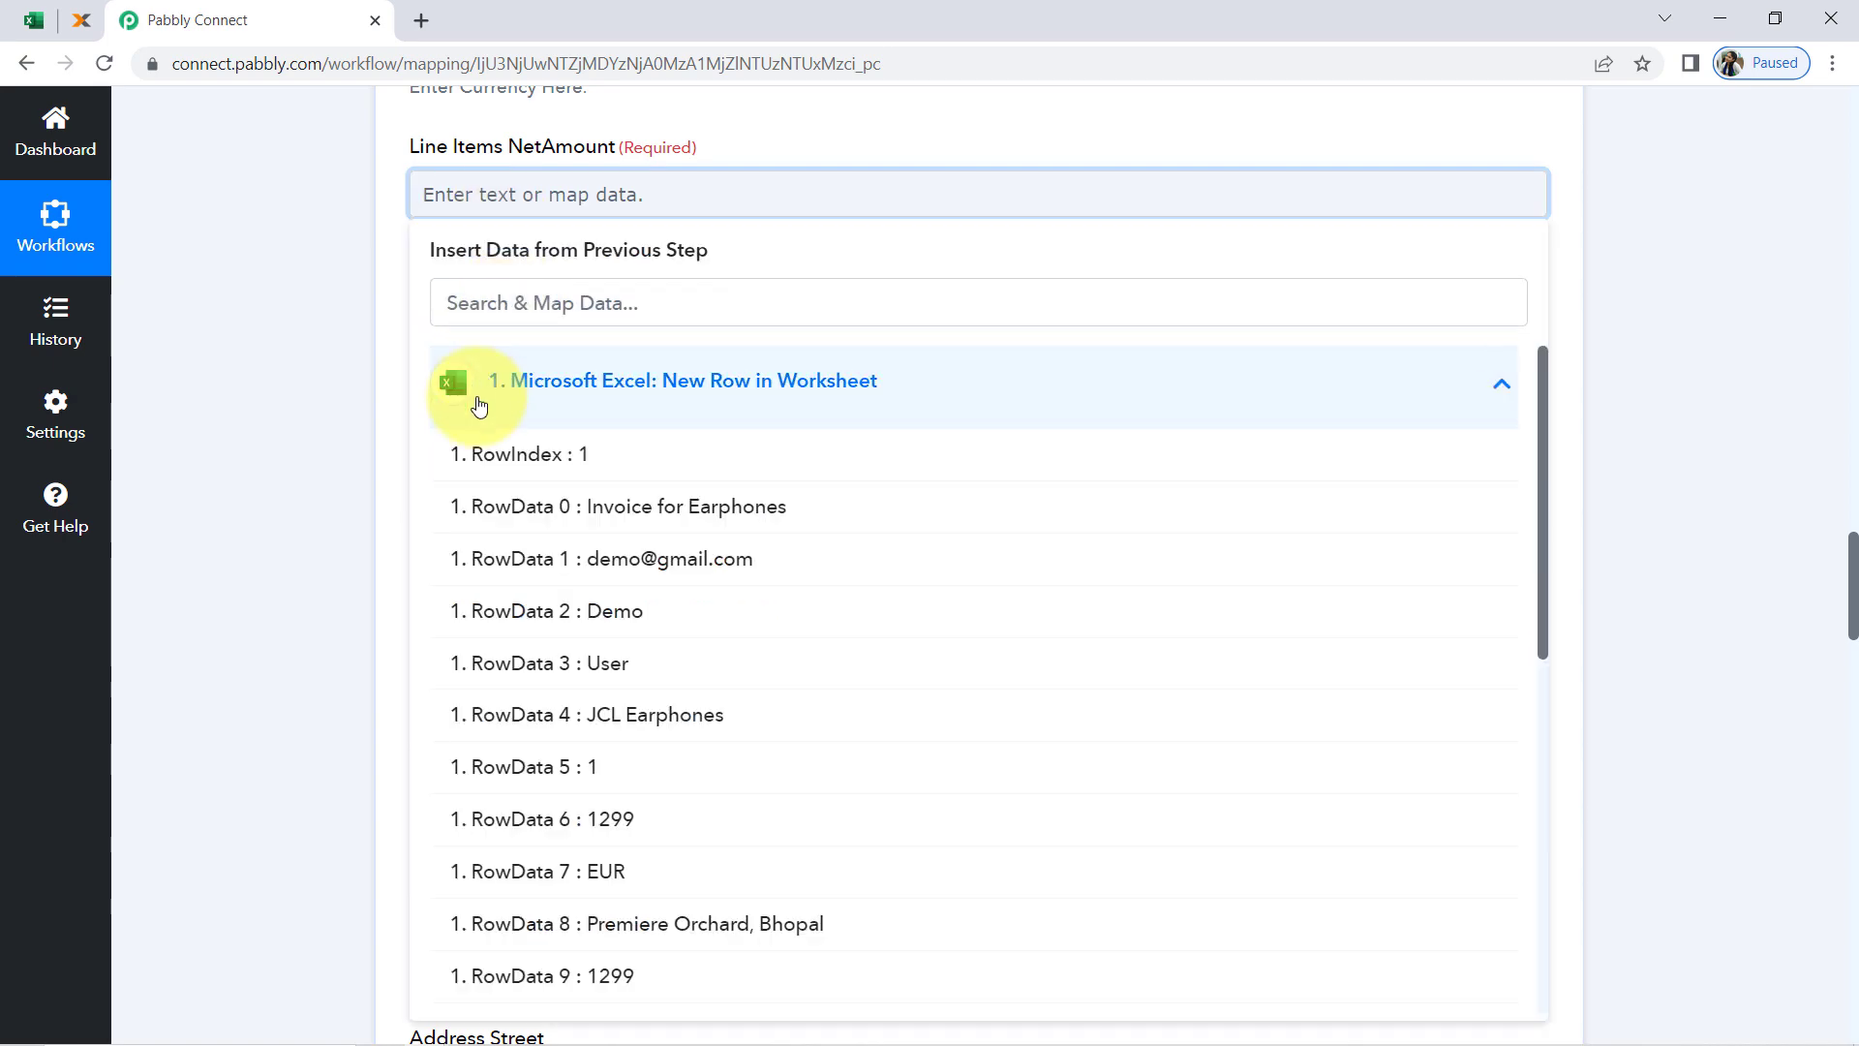
{"action": "left_click", "coordinate": [547, 821]}
{"action": "left_click", "coordinate": [282, 538]}
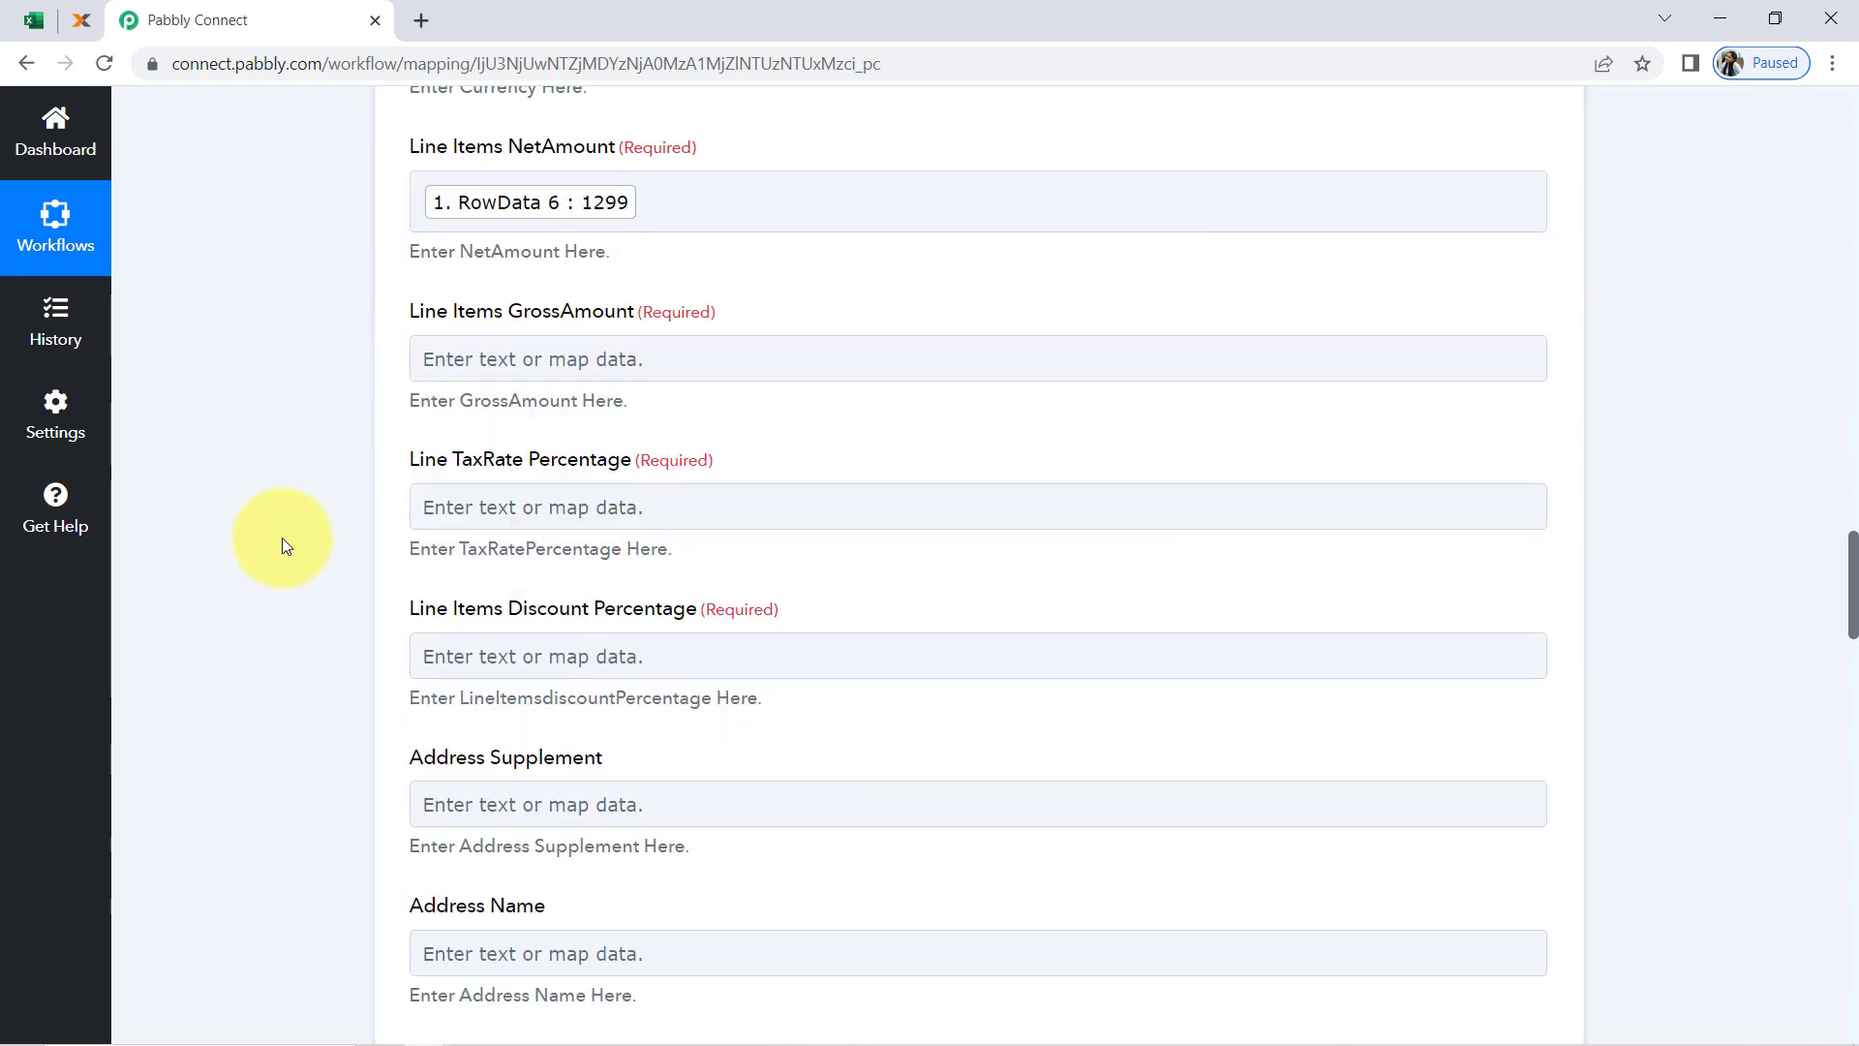
Map Line Items GrossAmount to RowData 6 (1299) from the Microsoft Excel trigger
{"action": "scroll", "coordinate": [521, 262], "scroll_direction": "down", "scroll_amount": 3}
{"action": "scroll", "coordinate": [520, 258], "scroll_direction": "up", "scroll_amount": 1}
{"action": "left_click", "coordinate": [508, 236]}
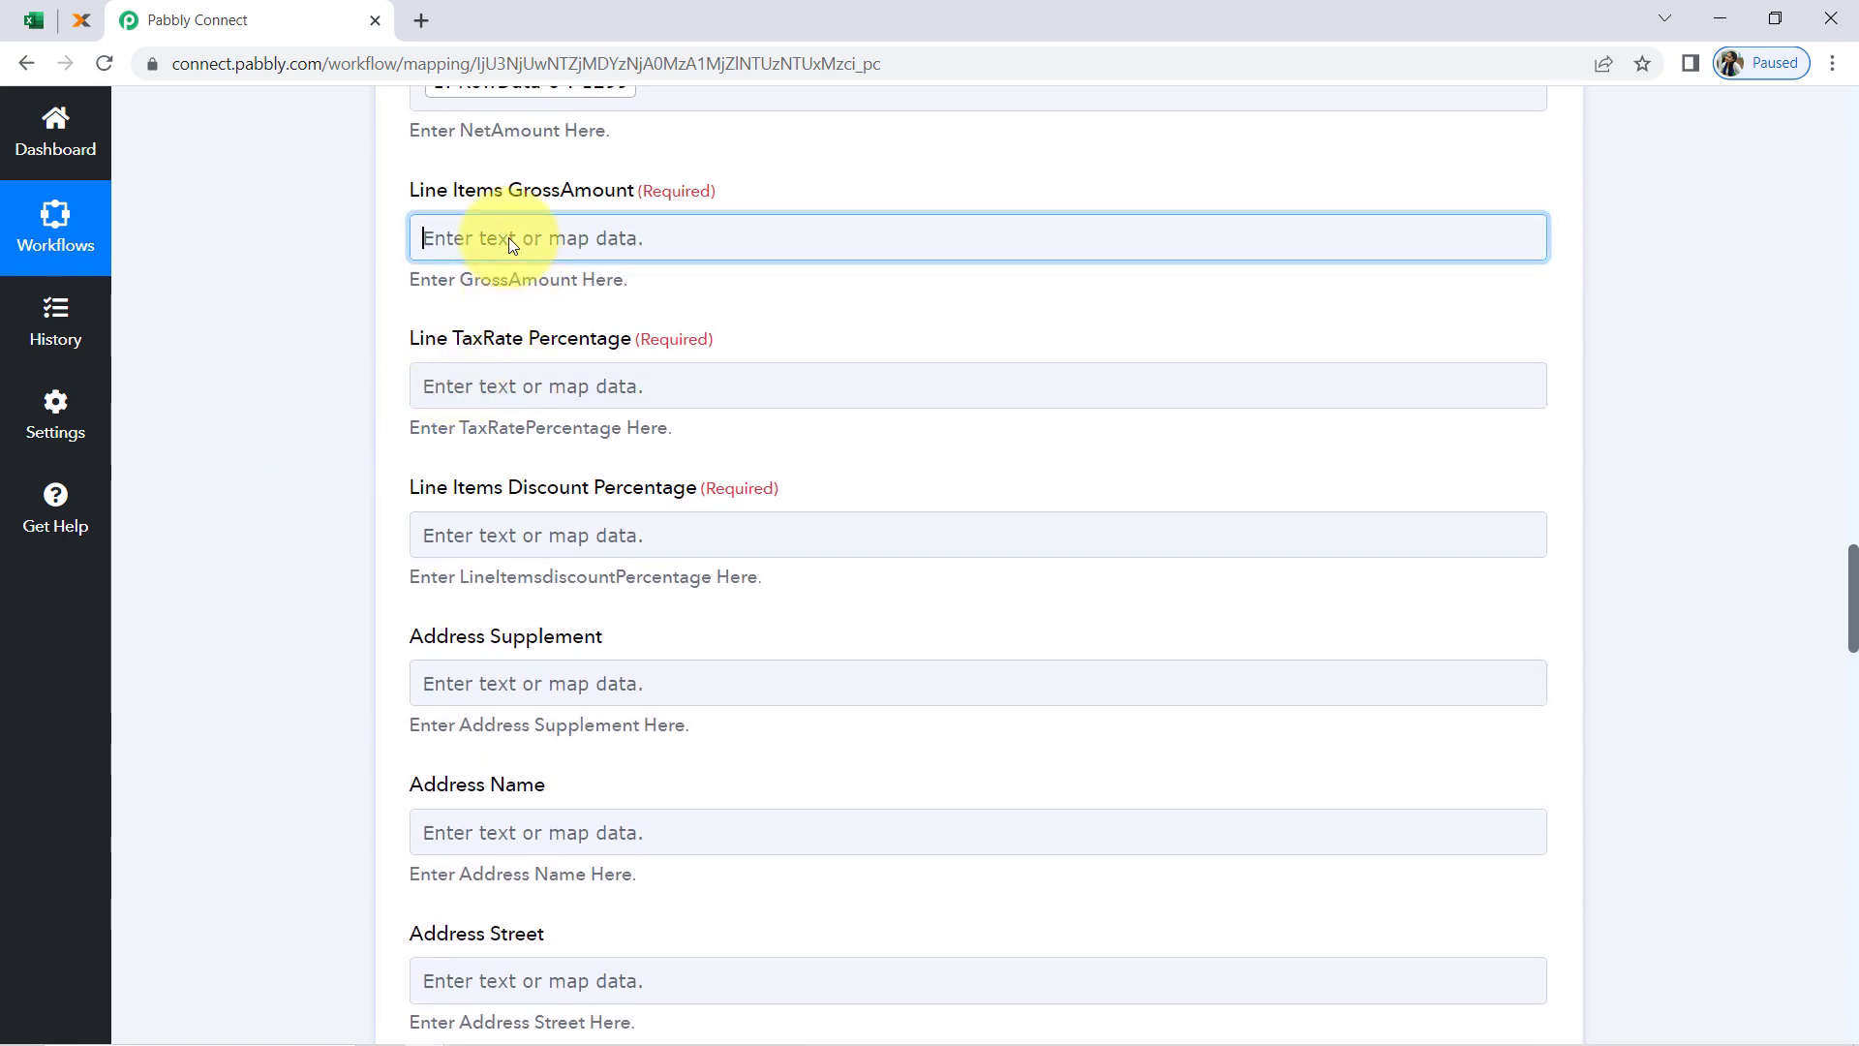
{"action": "left_click", "coordinate": [506, 436]}
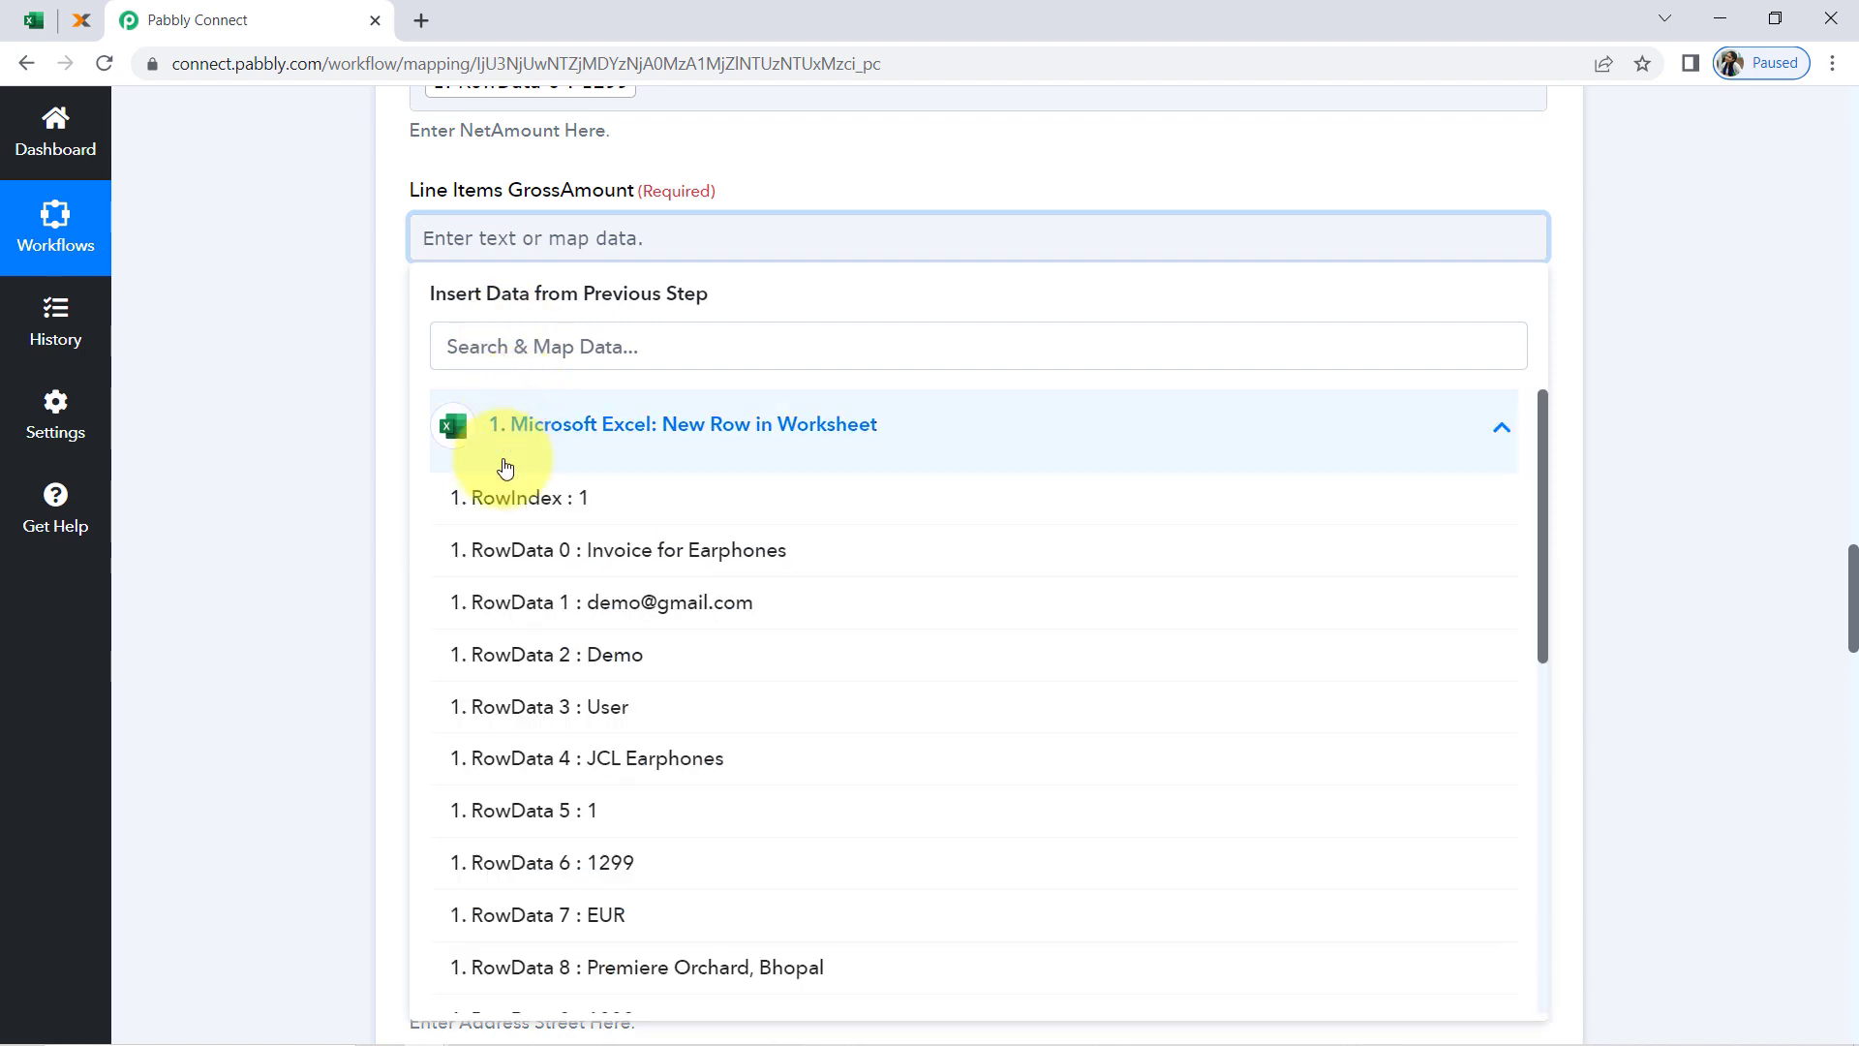
{"action": "left_click", "coordinate": [590, 864]}
{"action": "left_click", "coordinate": [358, 434]}
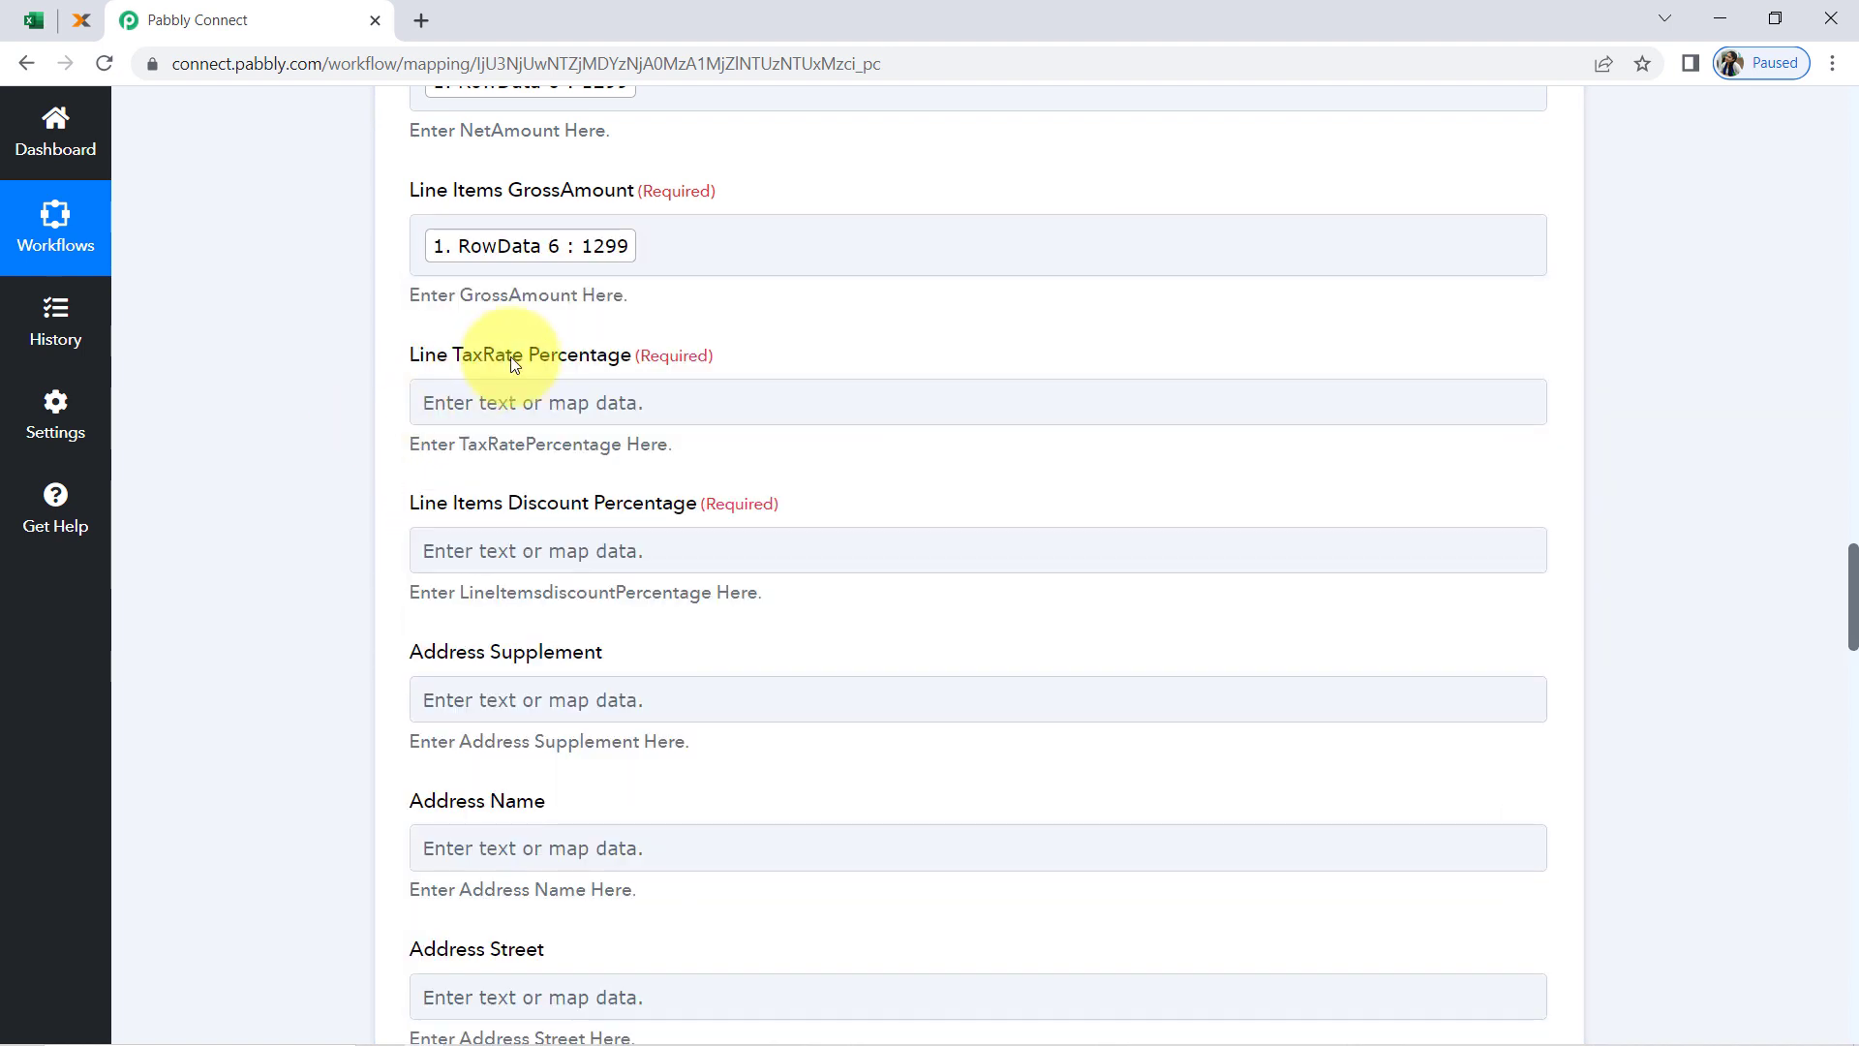
Map Line TaxRate Percentage to RowData 10 (0) from the Microsoft Excel trigger
{"action": "left_click", "coordinate": [504, 410]}
{"action": "left_click", "coordinate": [489, 607]}
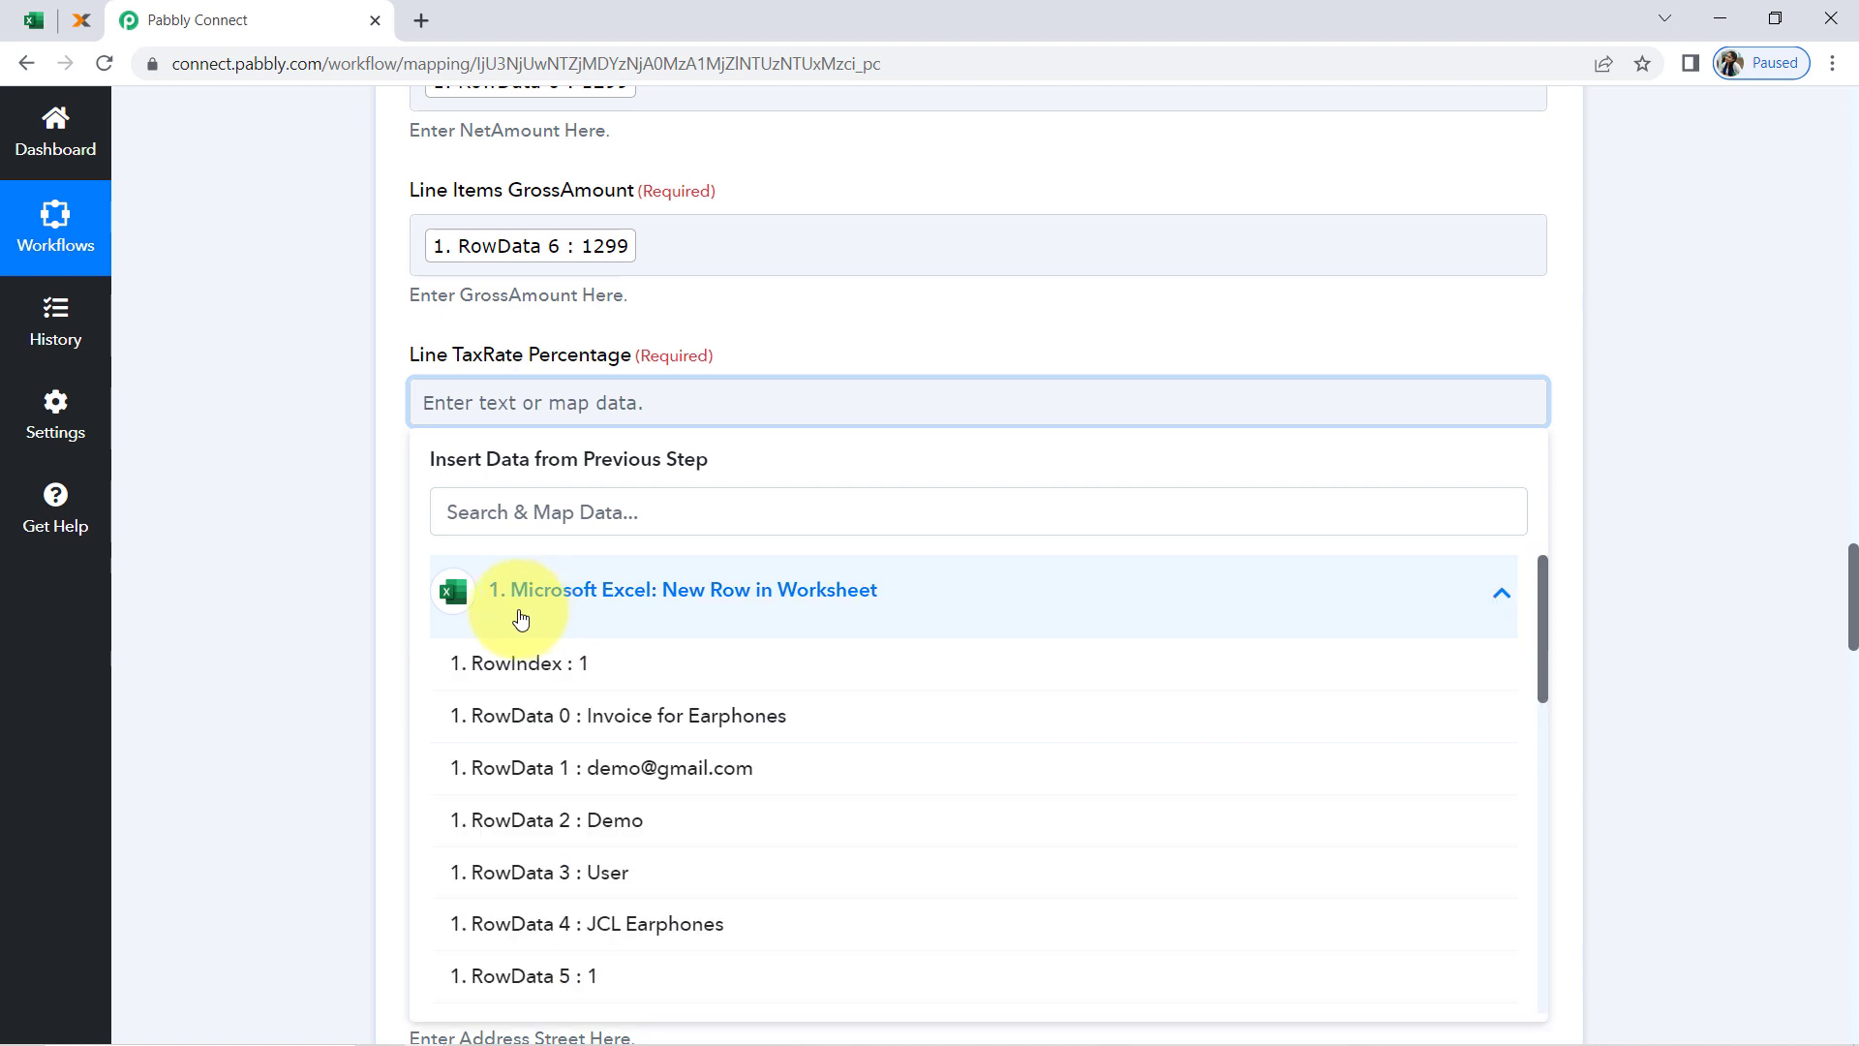
{"action": "scroll", "coordinate": [532, 768], "scroll_direction": "down", "scroll_amount": 4}
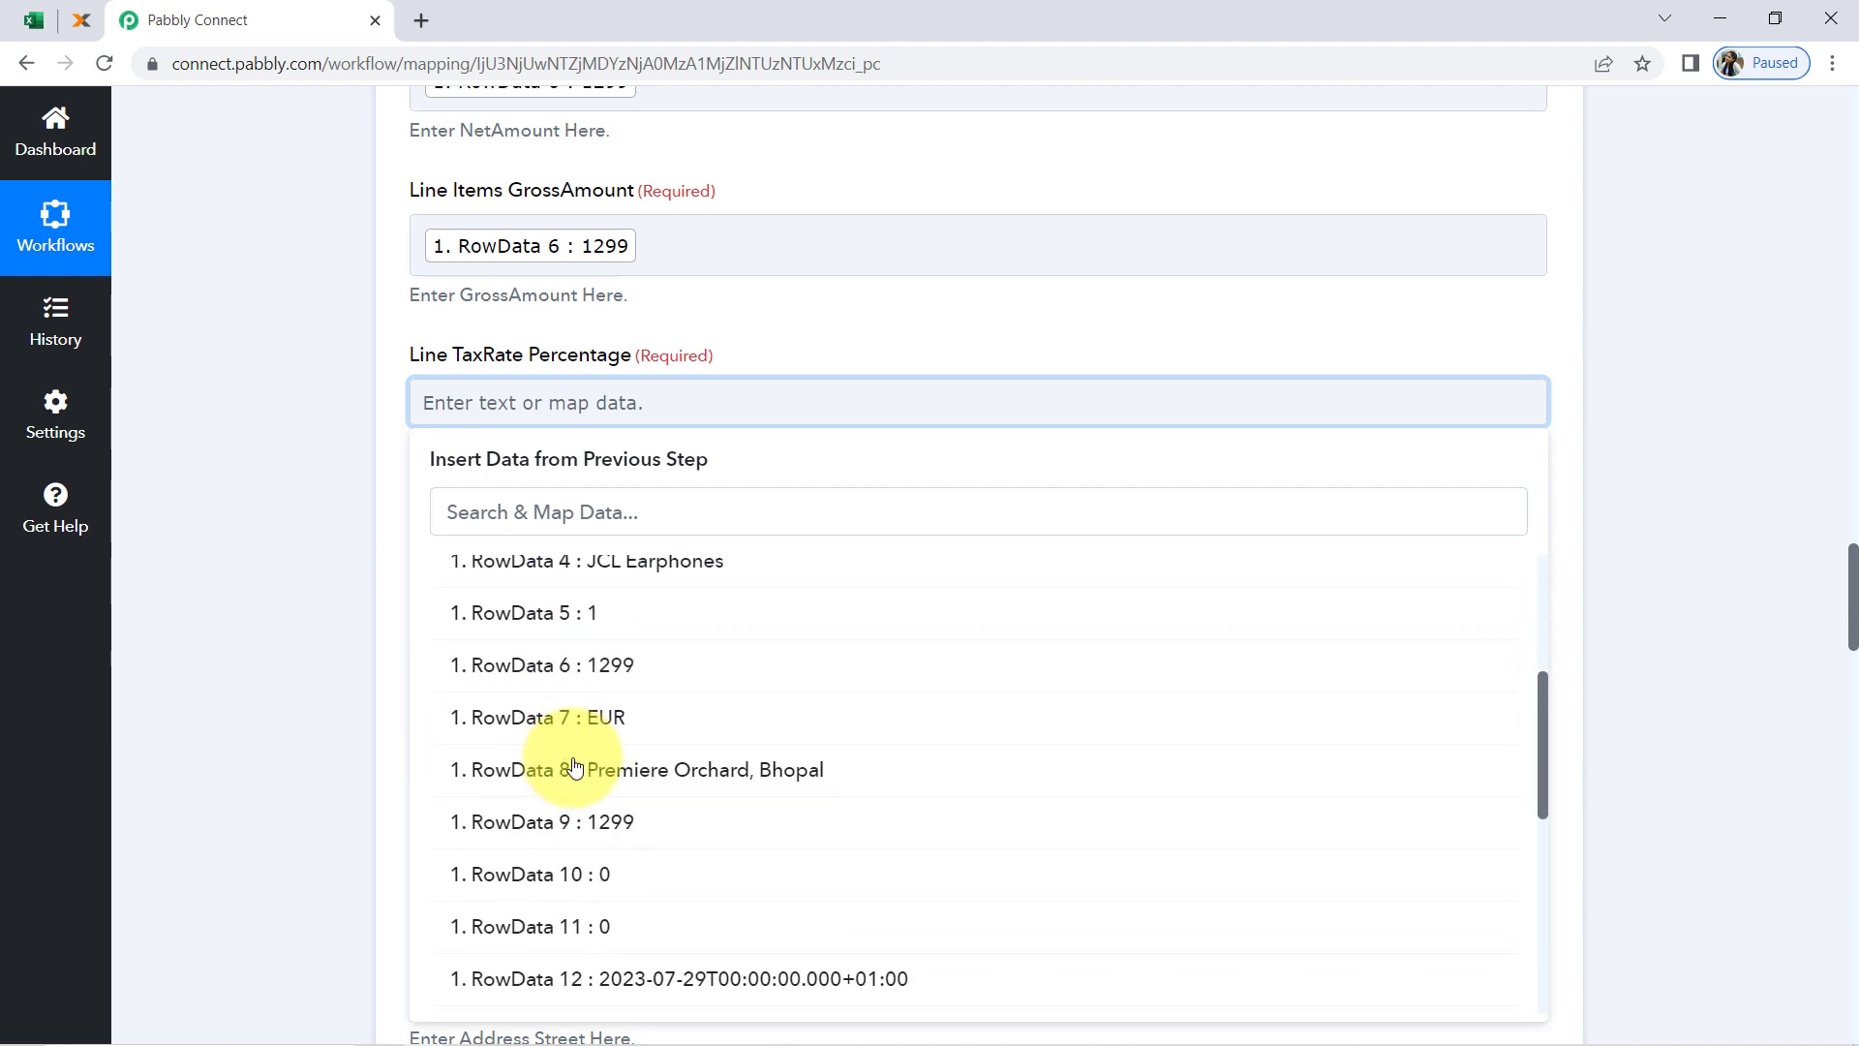
{"action": "left_click", "coordinate": [531, 874]}
{"action": "left_click", "coordinate": [363, 549]}
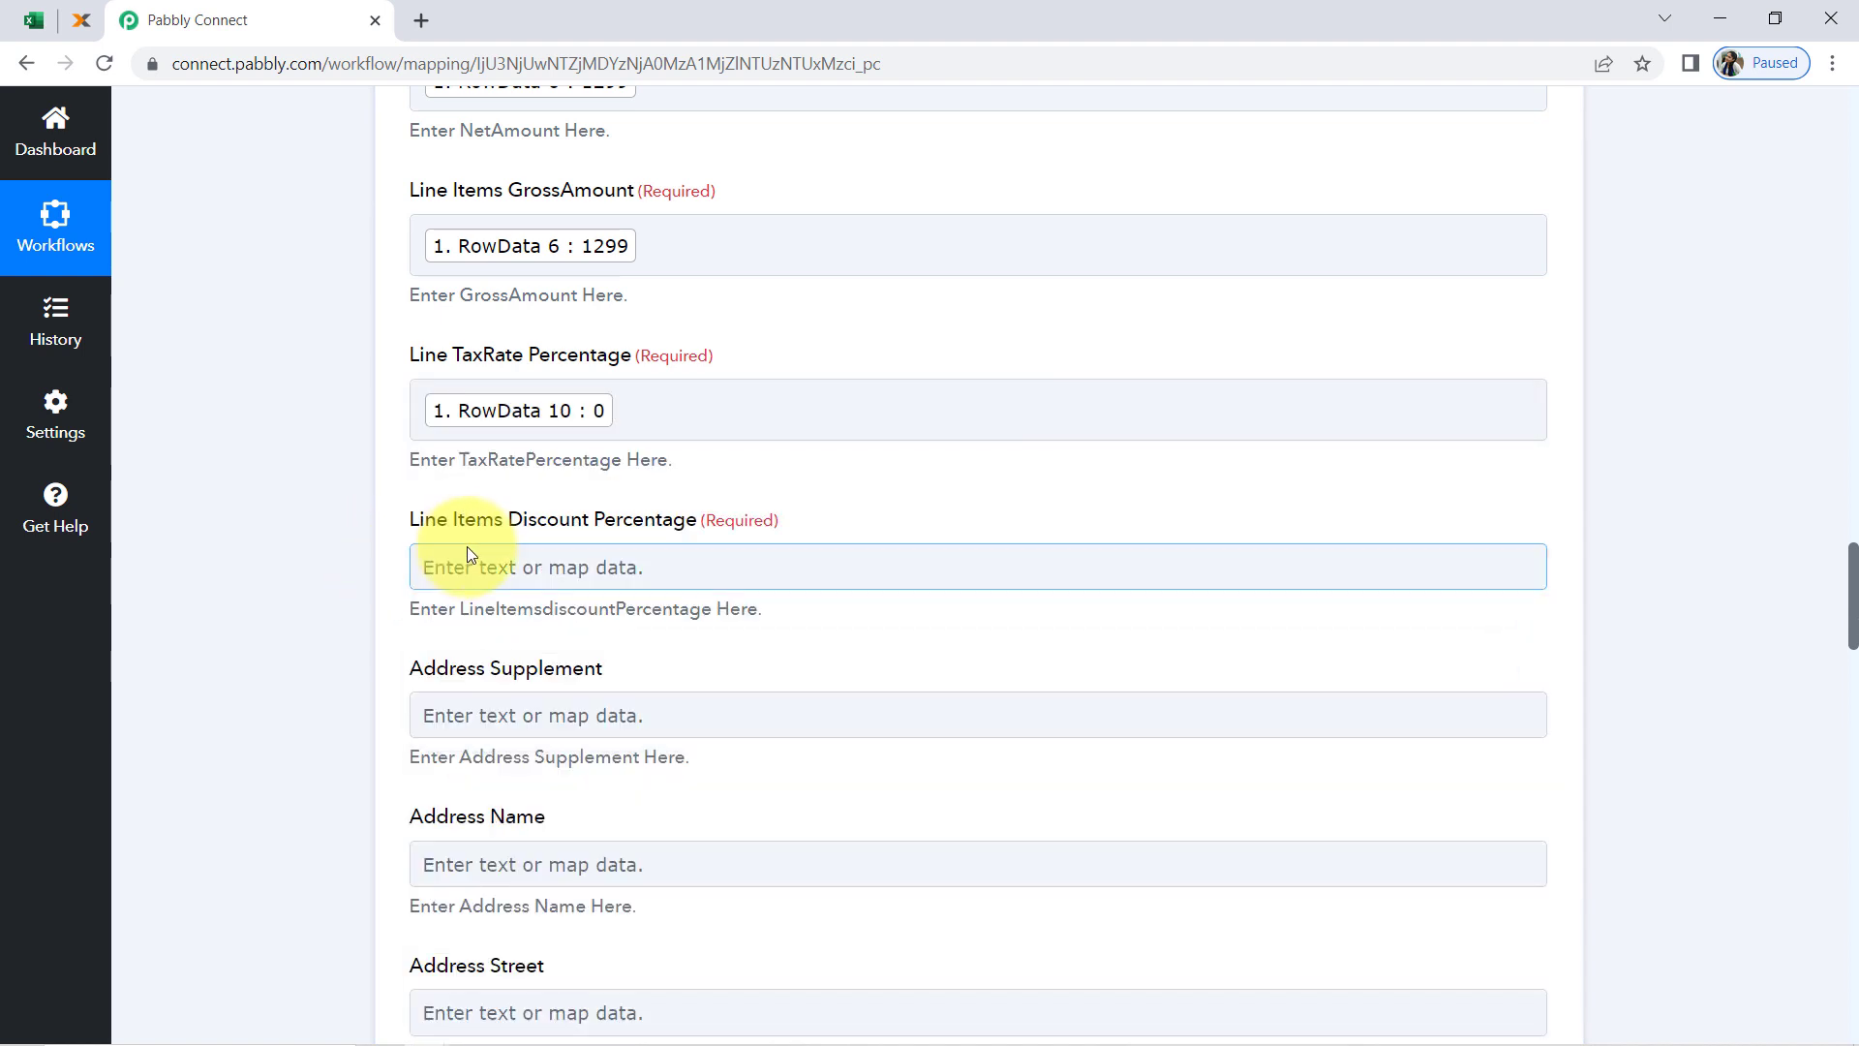
Map Line Items Discount Percentage to RowData 11 (0) from the Microsoft Excel trigger
{"action": "left_click", "coordinate": [474, 564]}
{"action": "left_click", "coordinate": [532, 758]}
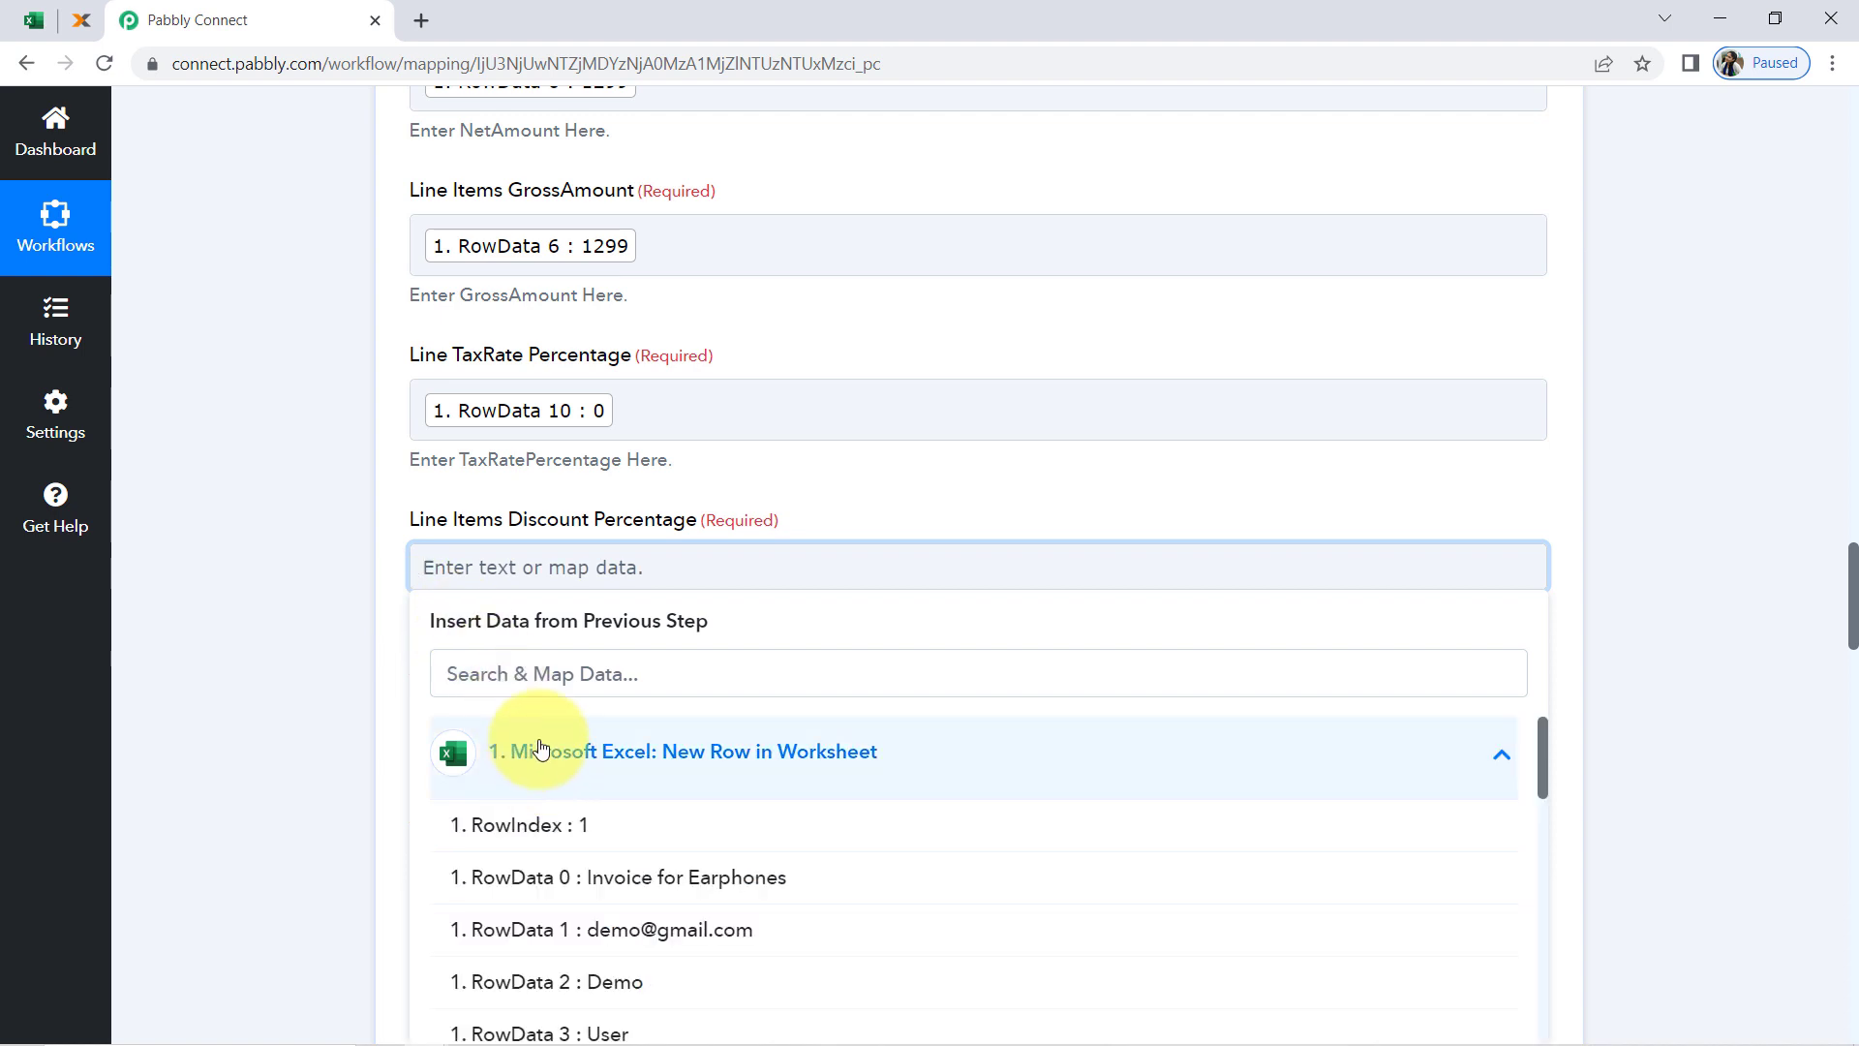
{"action": "scroll", "coordinate": [677, 516], "scroll_direction": "down", "scroll_amount": 2}
{"action": "scroll", "coordinate": [665, 514], "scroll_direction": "down", "scroll_amount": 4}
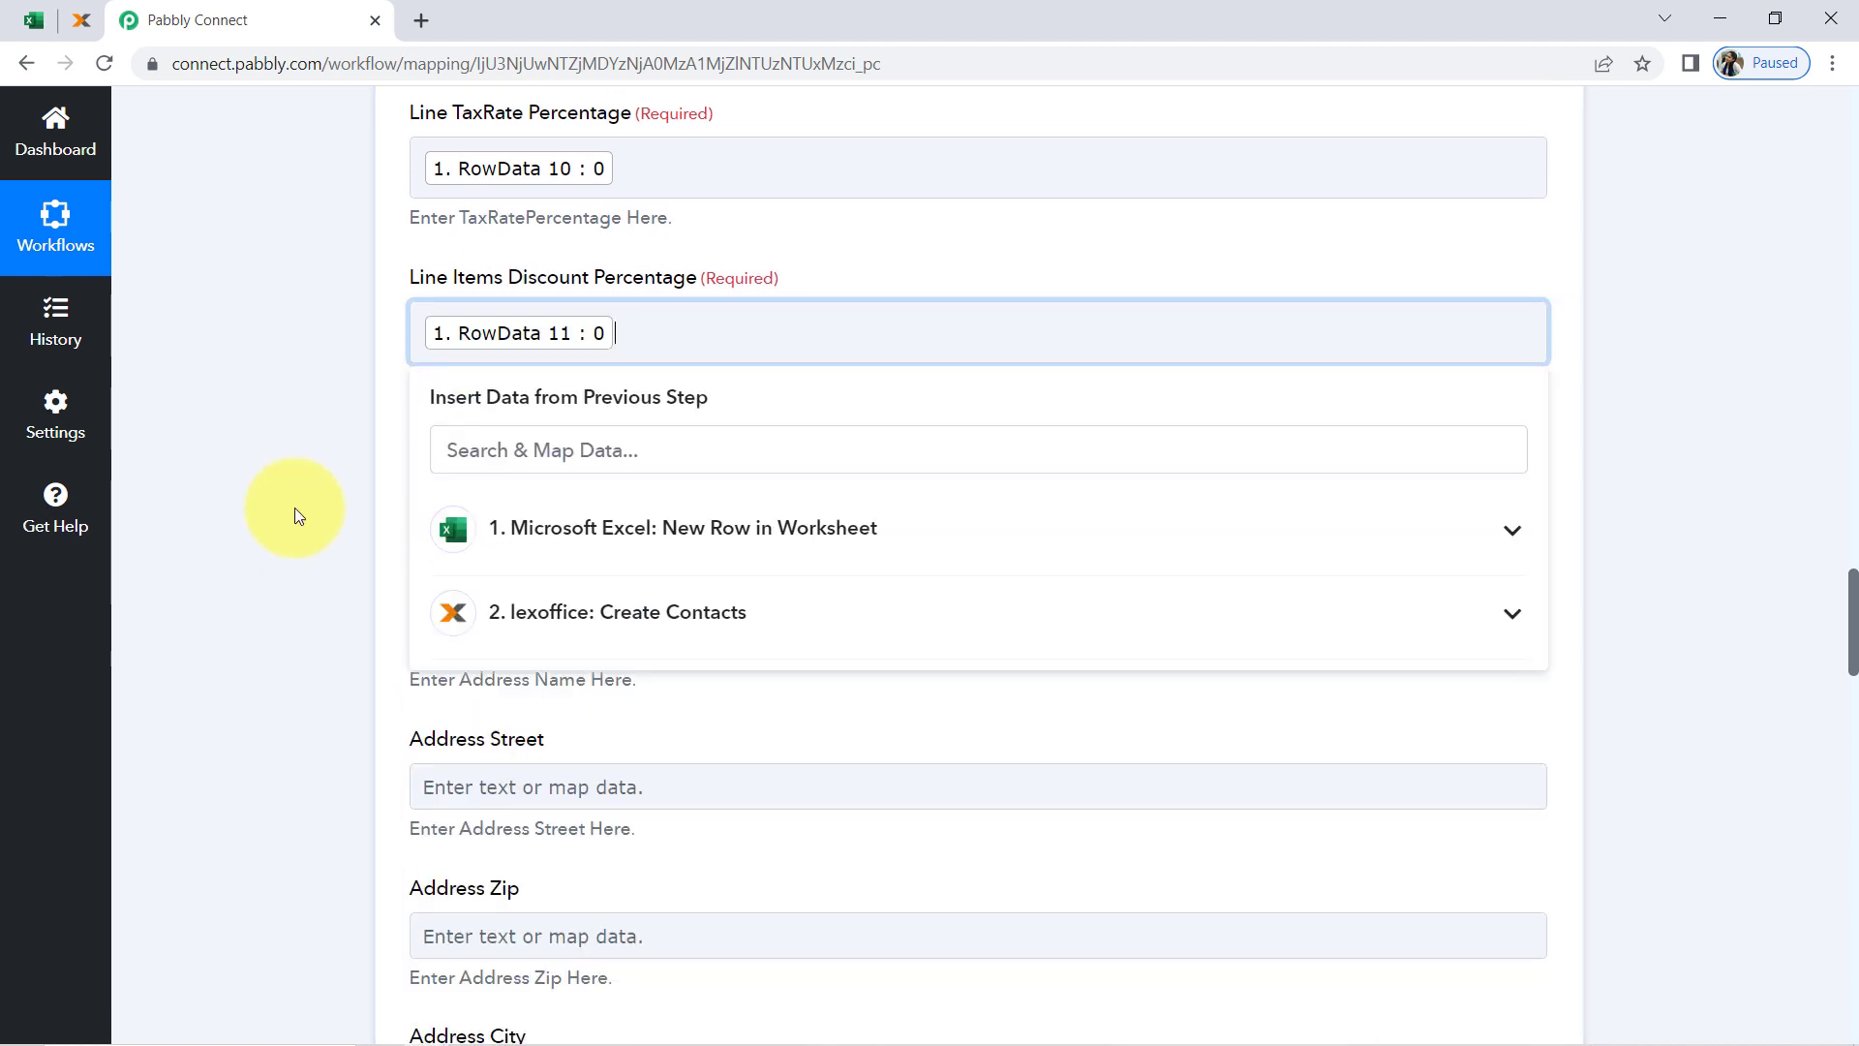
{"action": "left_click", "coordinate": [294, 508]}
Examine the required Address ContactId field and the Id value in the lexoffice Create Contacts response
{"action": "scroll", "coordinate": [294, 507], "scroll_direction": "down", "scroll_amount": 3}
{"action": "scroll", "coordinate": [294, 507], "scroll_direction": "down", "scroll_amount": 3}
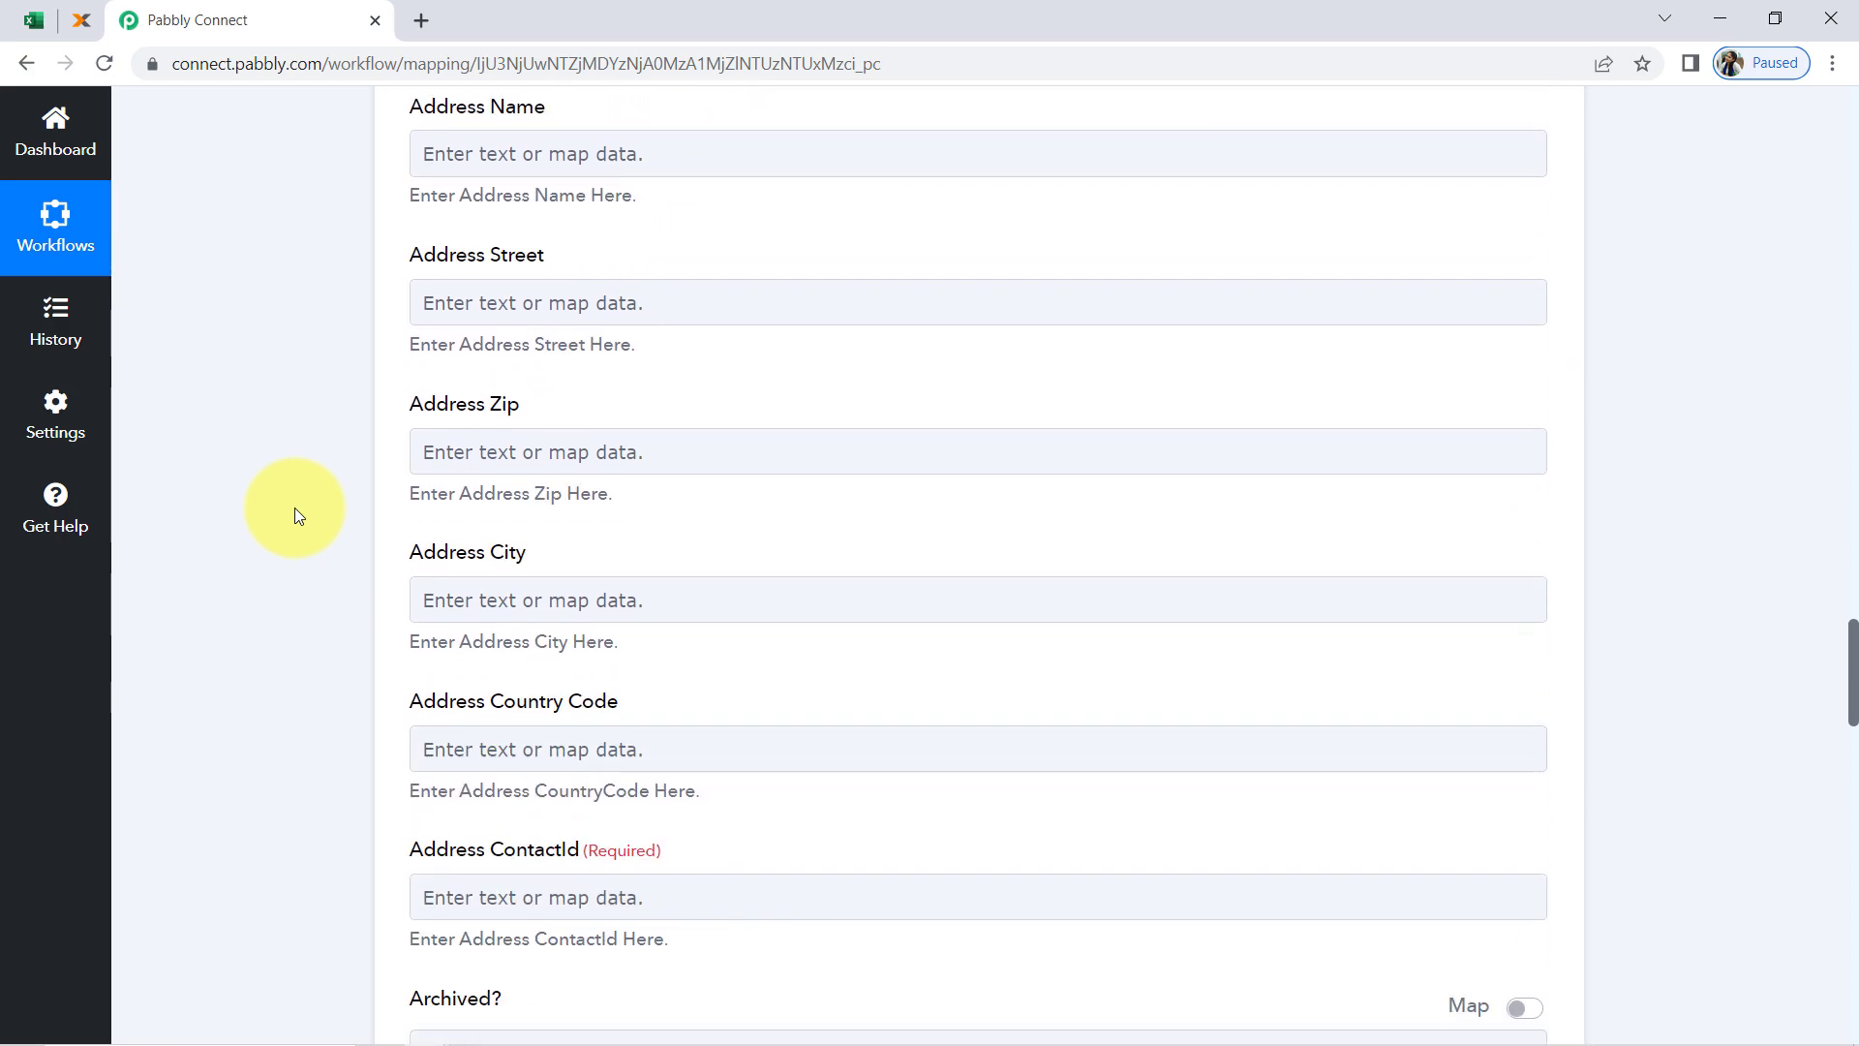
{"action": "scroll", "coordinate": [295, 508], "scroll_direction": "down", "scroll_amount": 3}
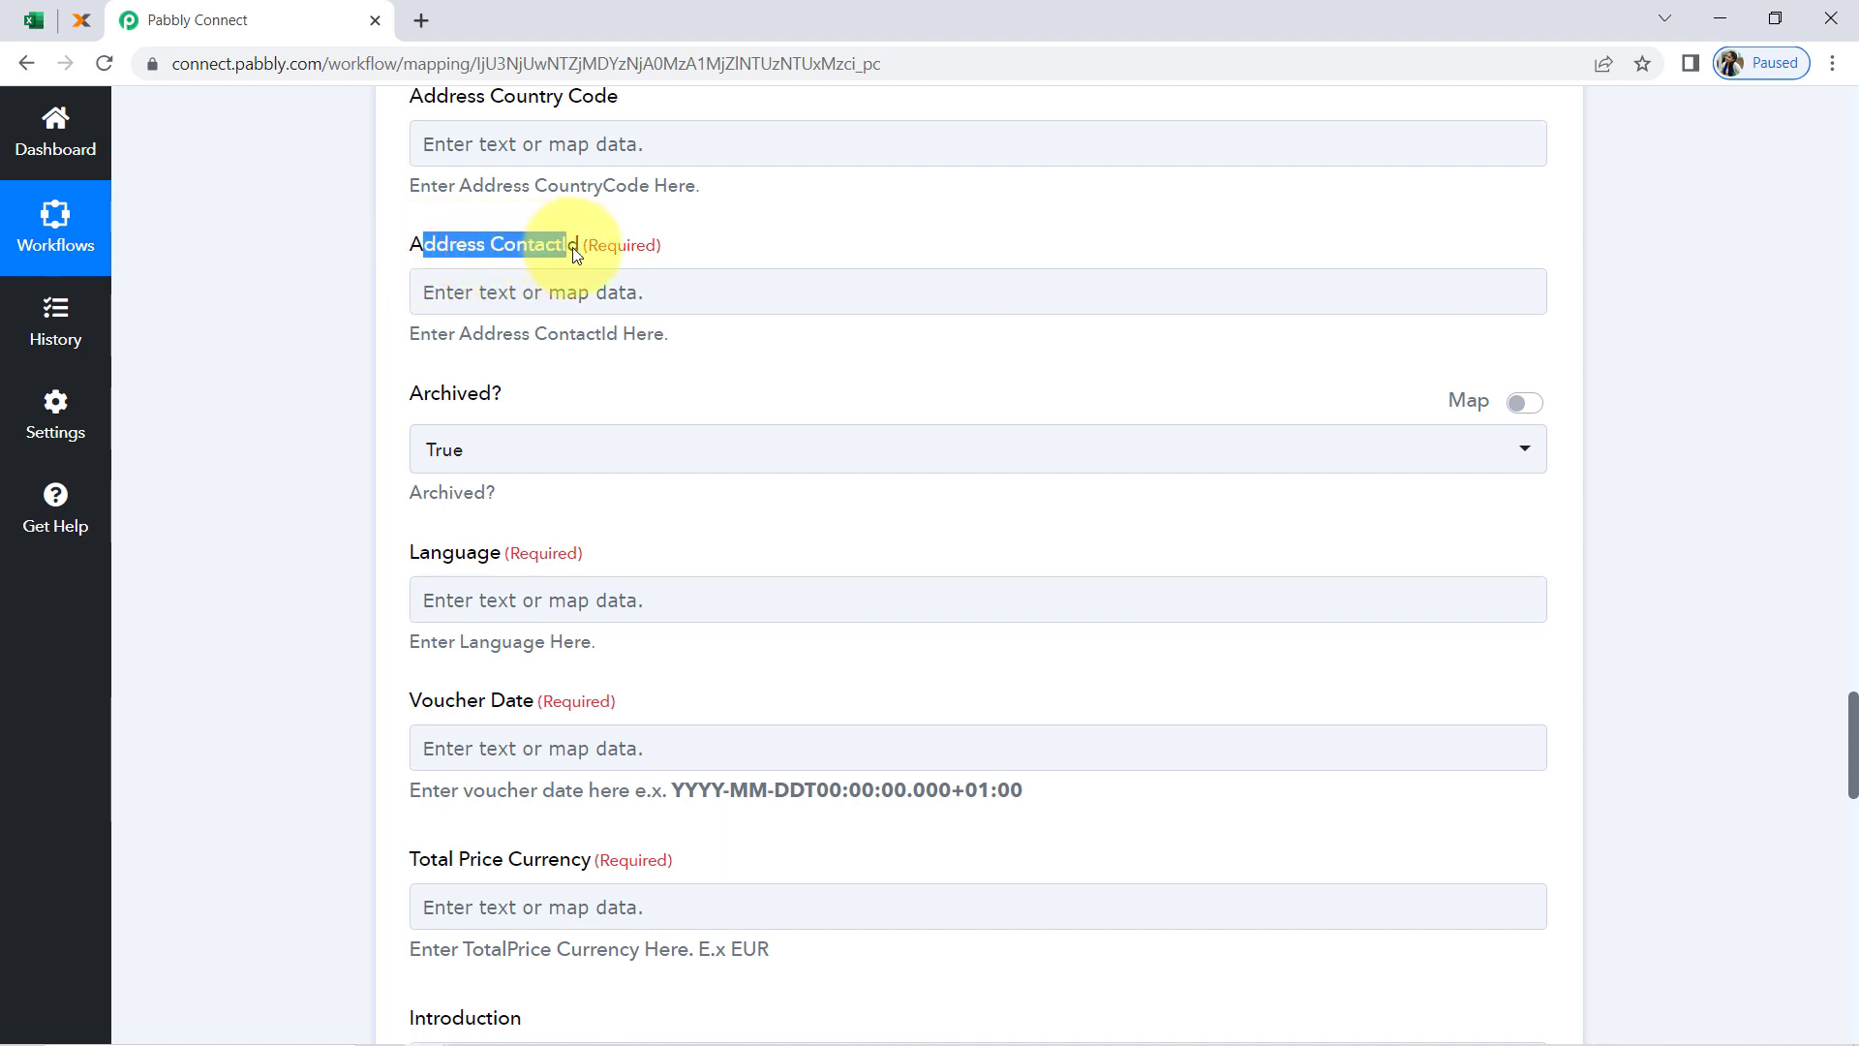
{"action": "double_click", "coordinate": [529, 244]}
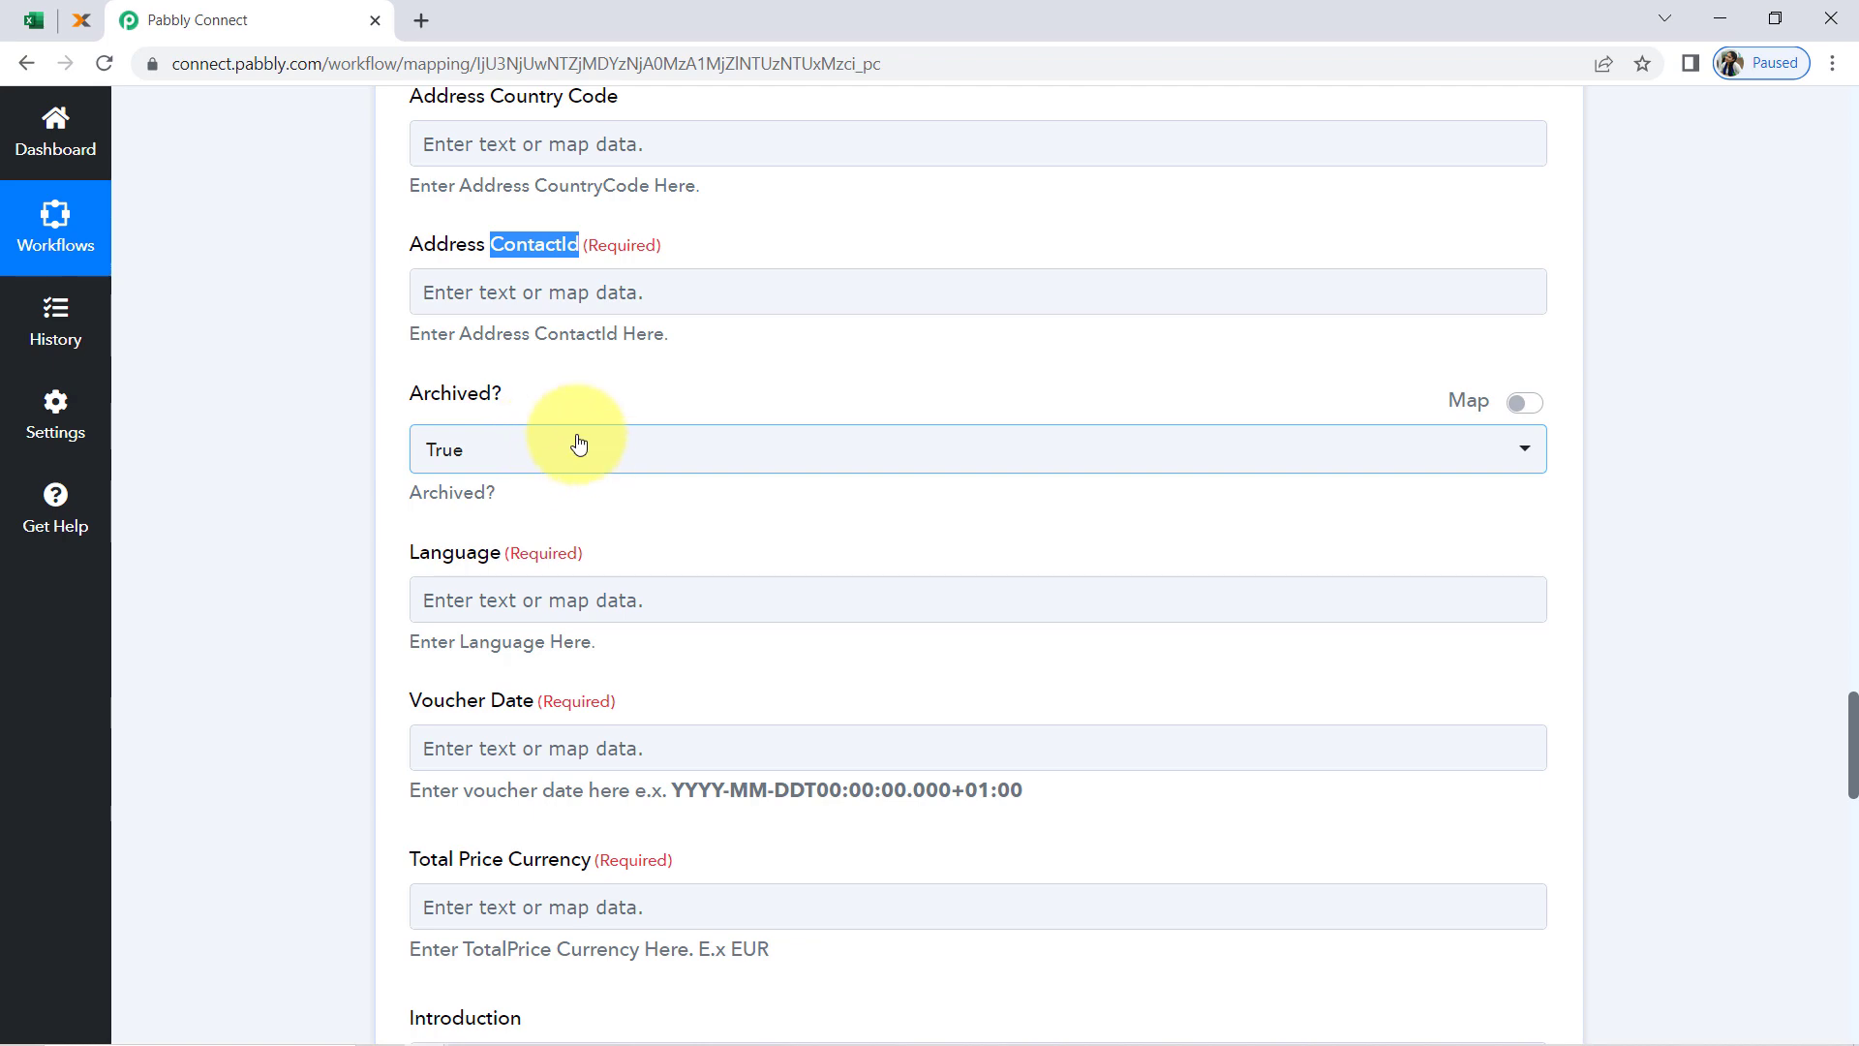
{"action": "scroll", "coordinate": [578, 444], "scroll_direction": "up", "scroll_amount": 18}
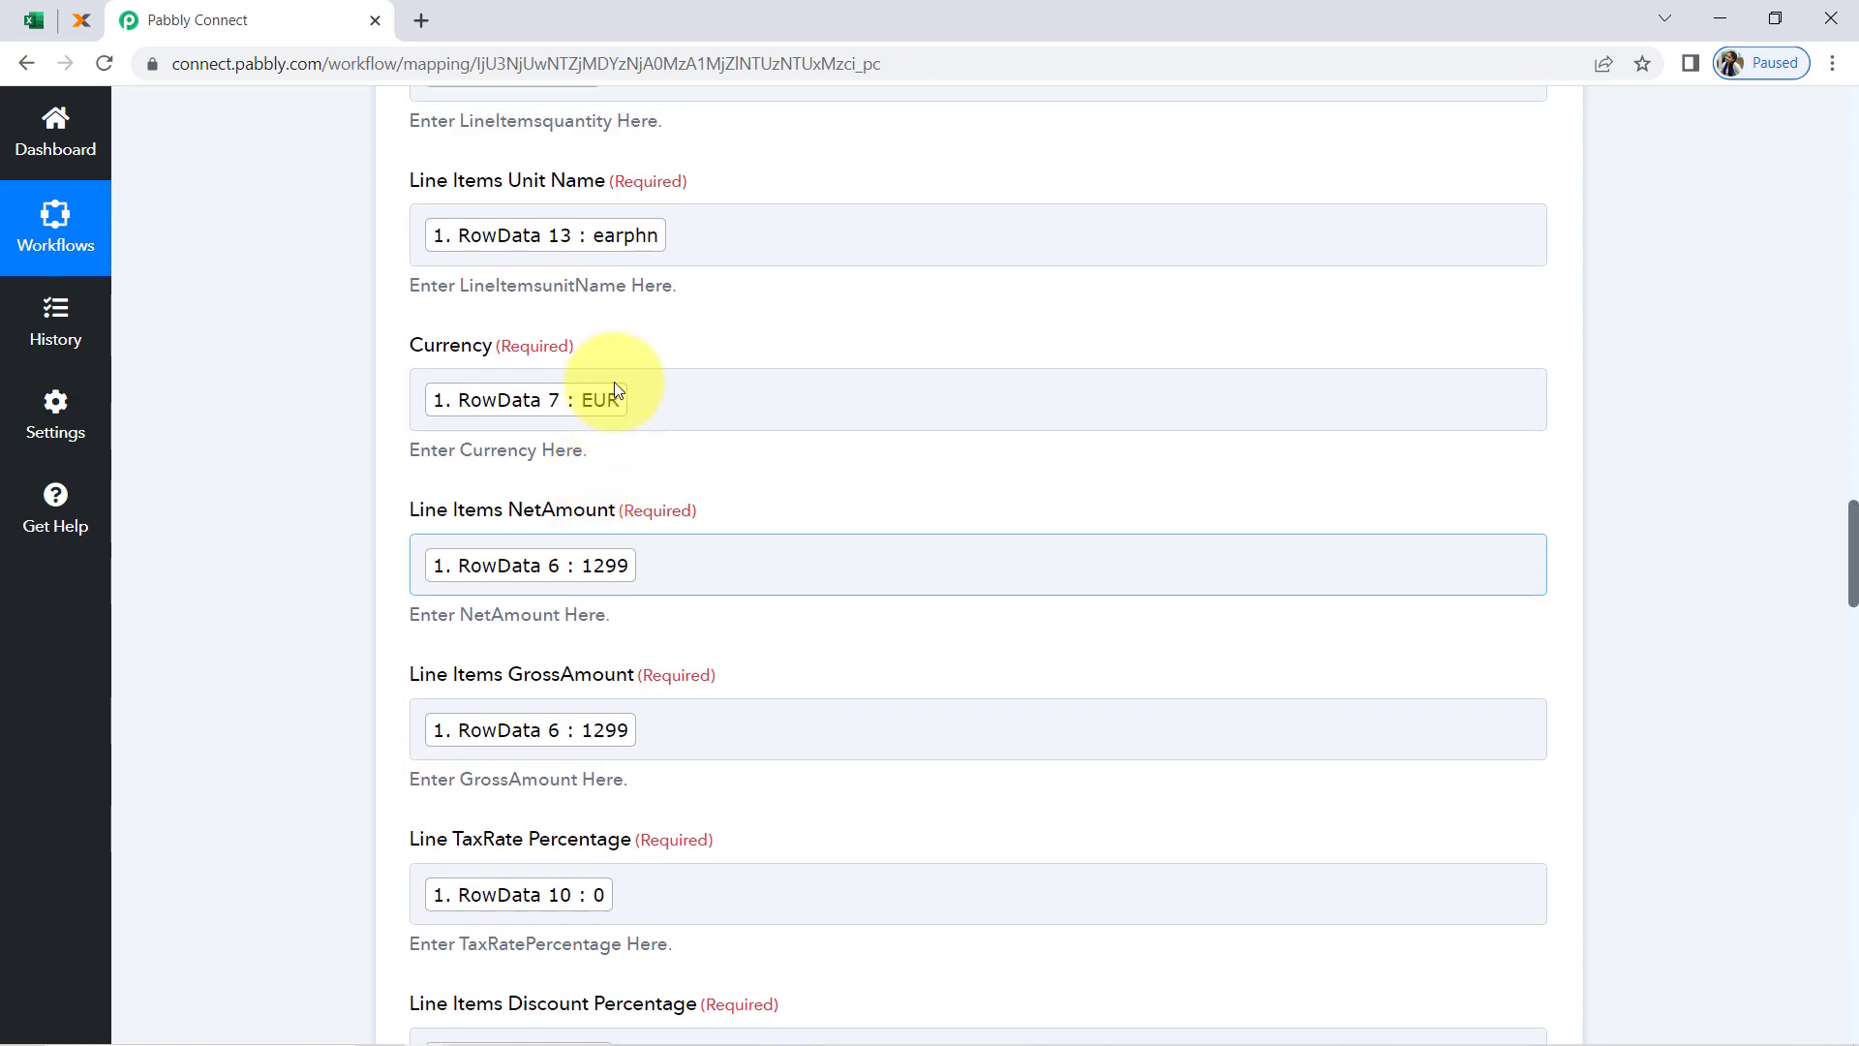
{"action": "scroll", "coordinate": [614, 382], "scroll_direction": "up", "scroll_amount": 15}
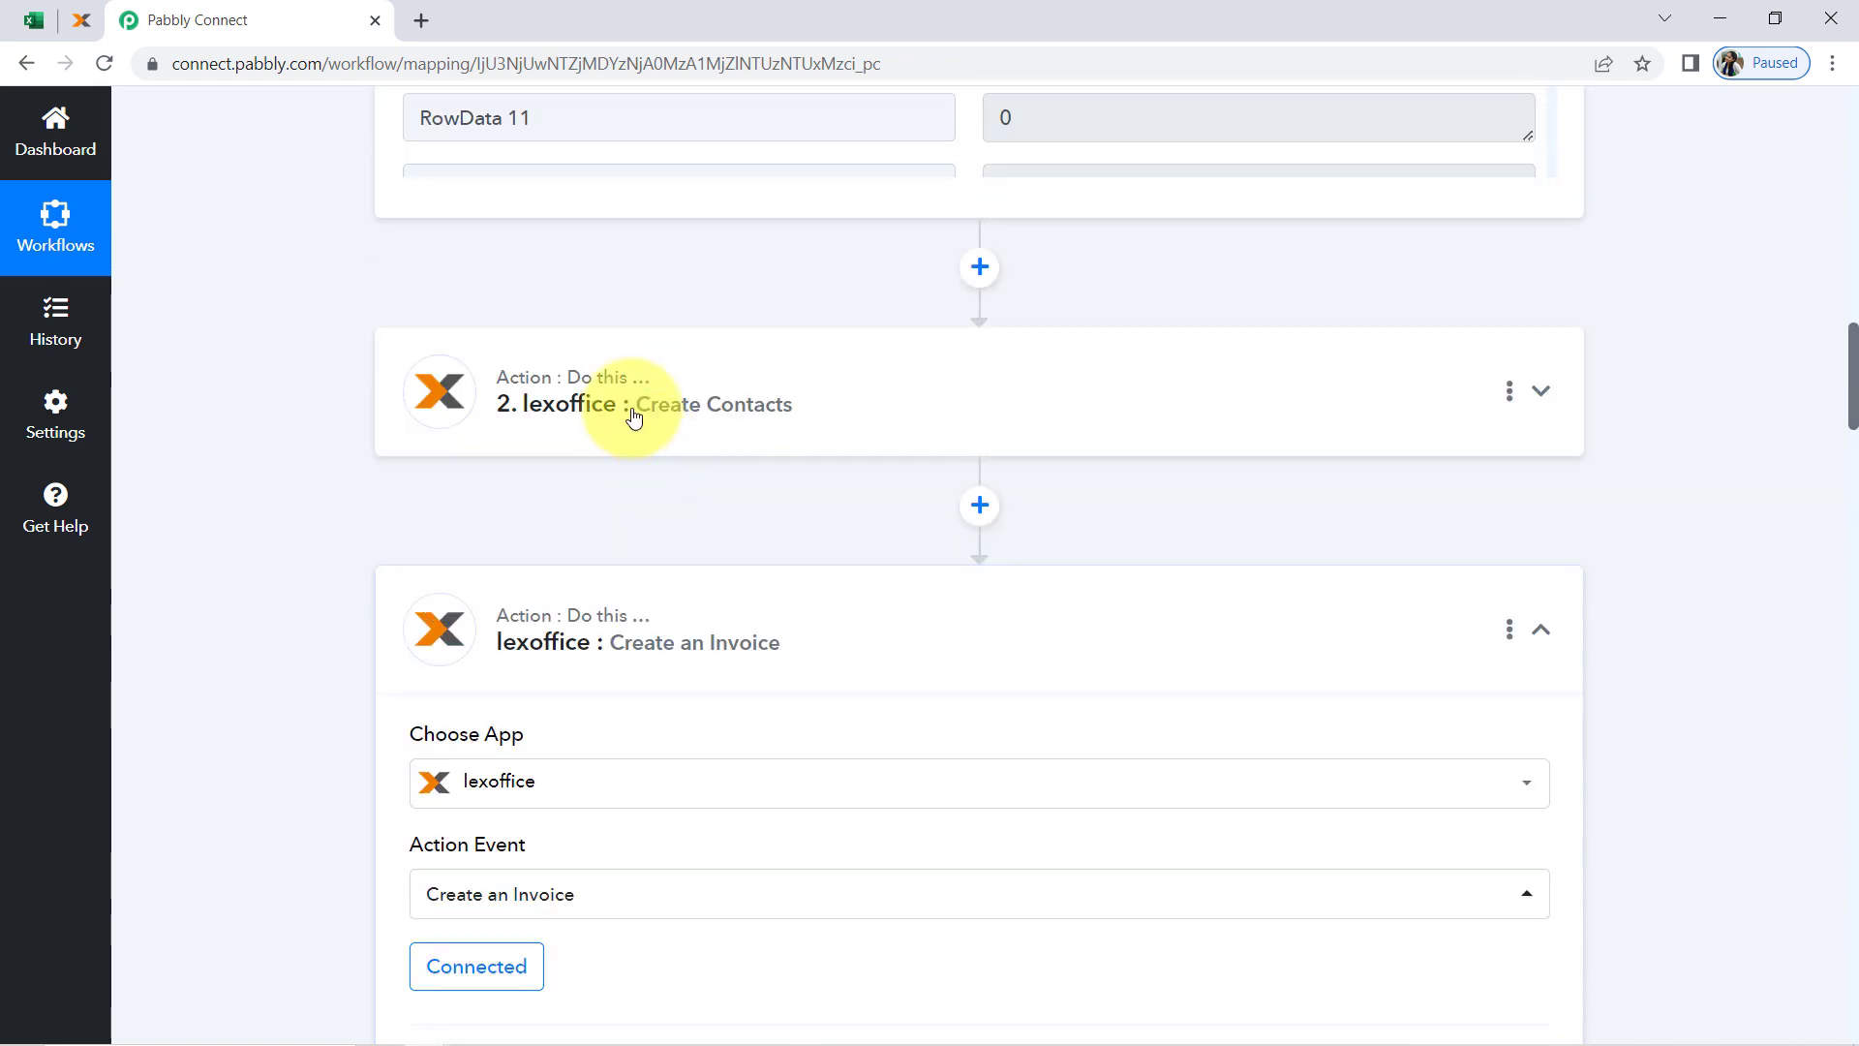
{"action": "left_click", "coordinate": [673, 400]}
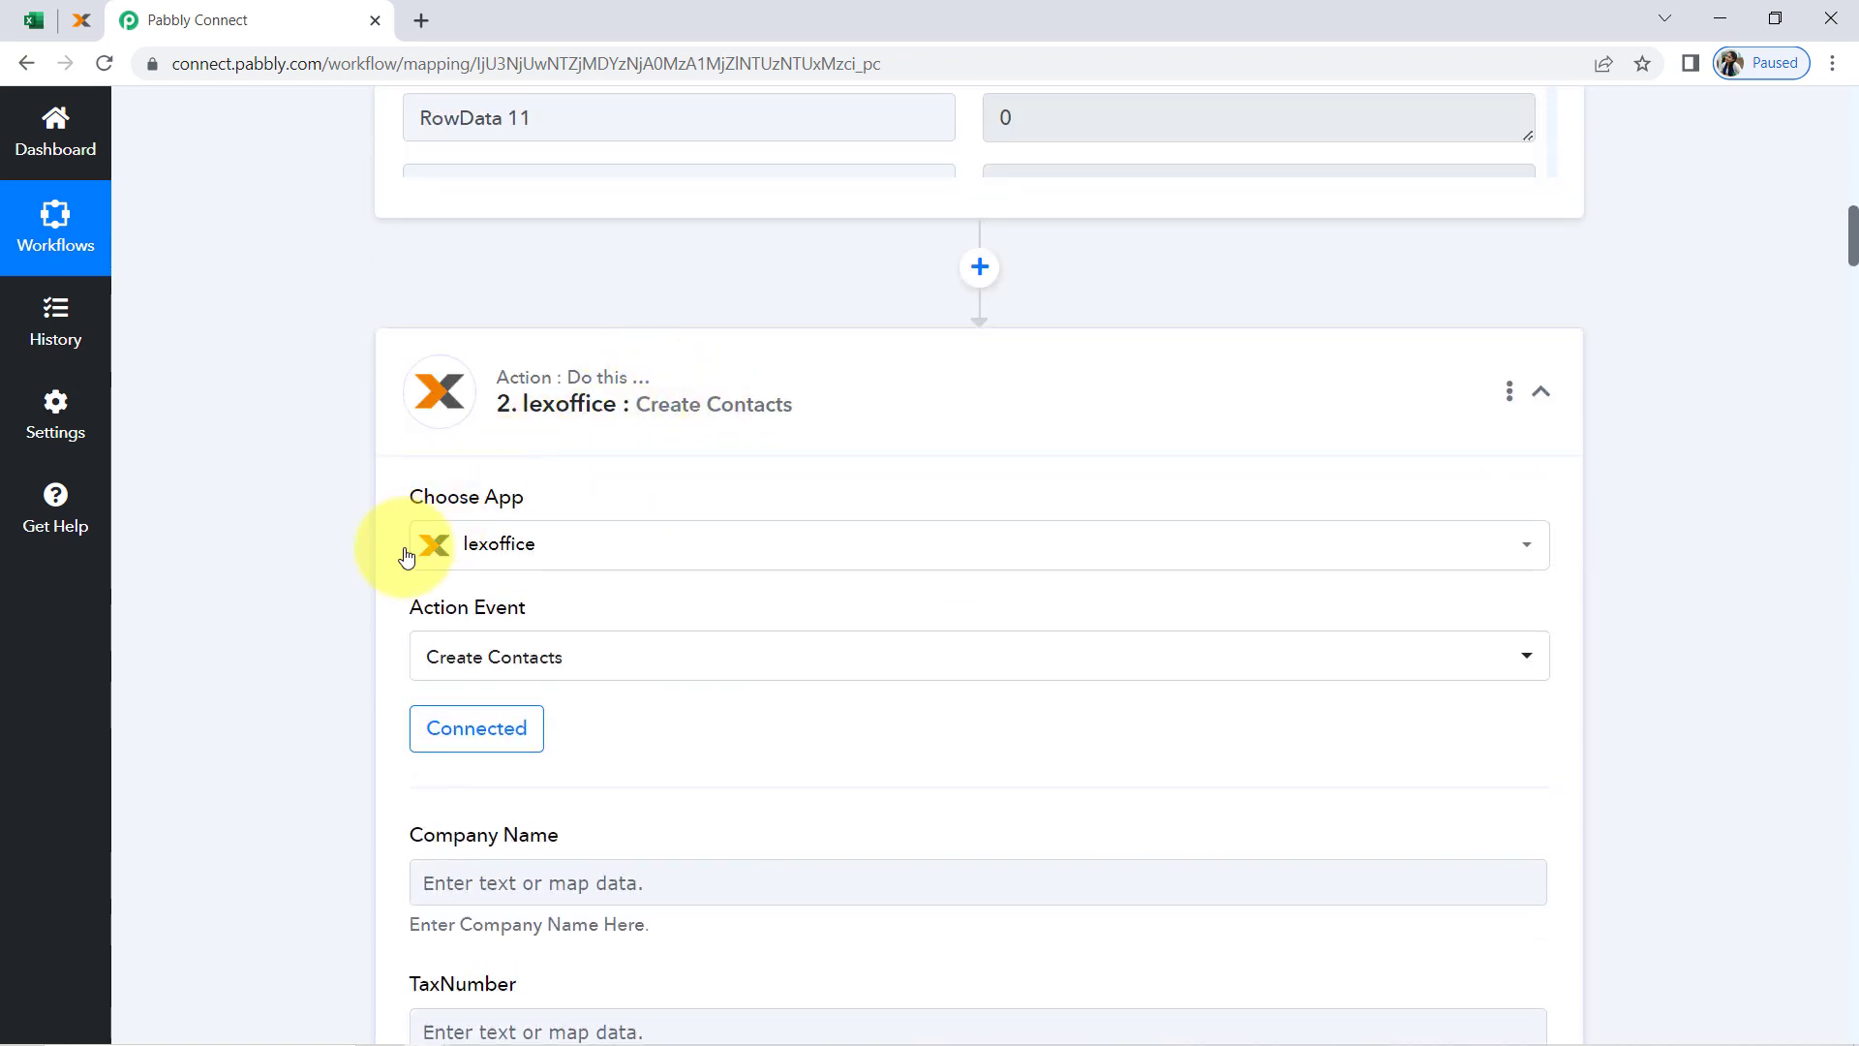
{"action": "scroll", "coordinate": [324, 683], "scroll_direction": "down", "scroll_amount": 10}
{"action": "scroll", "coordinate": [296, 536], "scroll_direction": "down", "scroll_amount": 20}
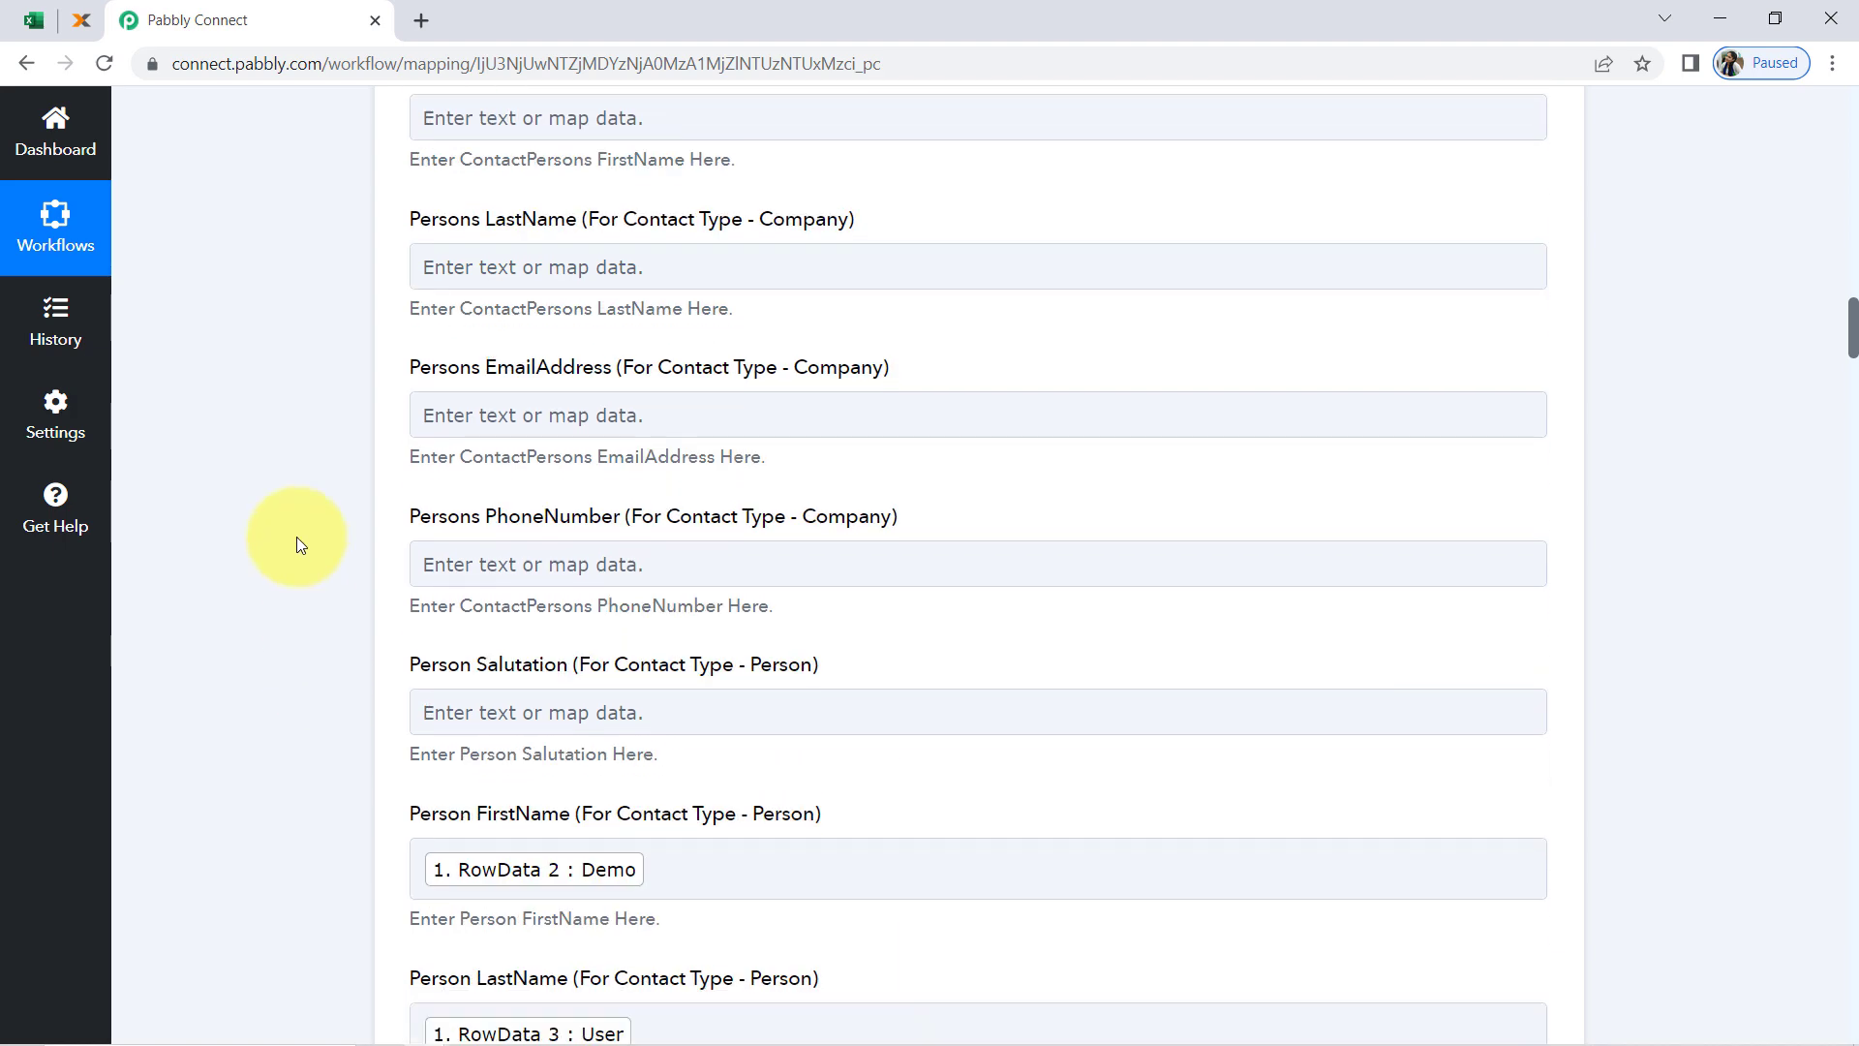
{"action": "scroll", "coordinate": [296, 536], "scroll_direction": "down", "scroll_amount": 20}
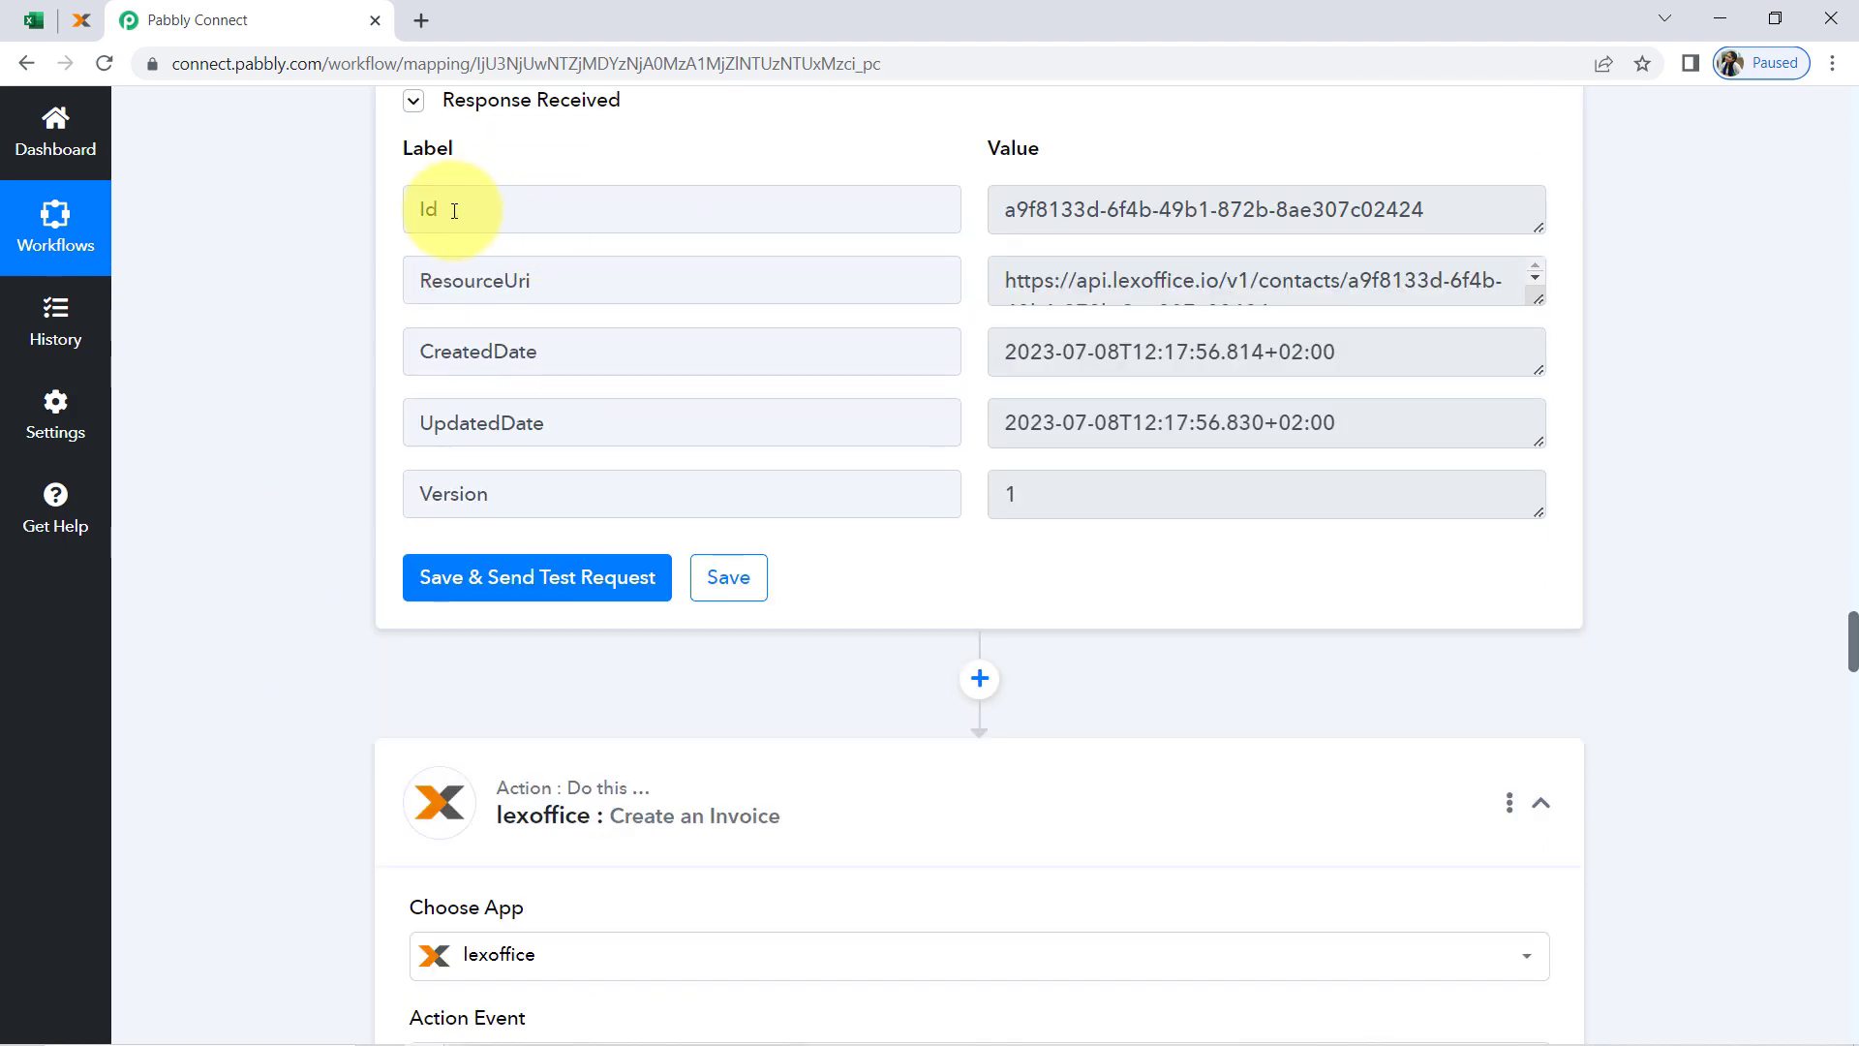
{"action": "left_click_drag", "start_coordinate": [454, 211], "coordinate": [385, 232]}
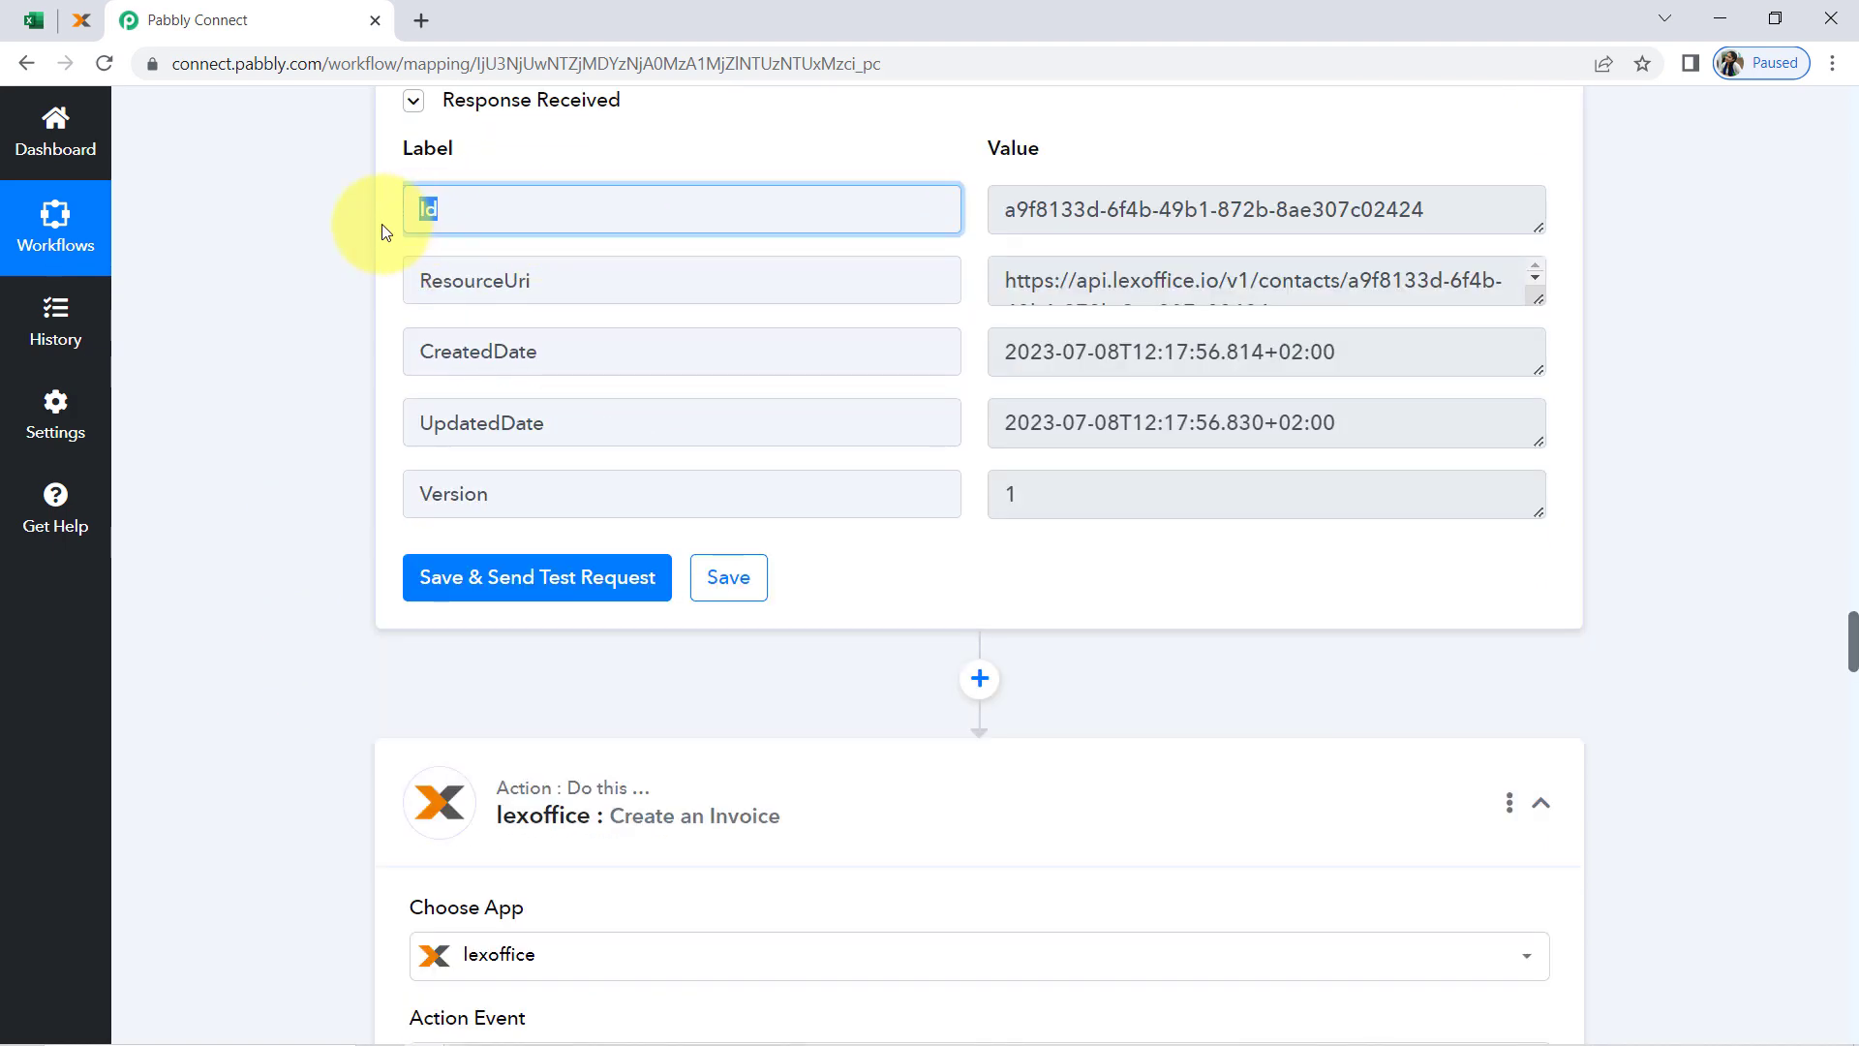
{"action": "left_click_drag", "start_coordinate": [1348, 195], "coordinate": [1053, 244]}
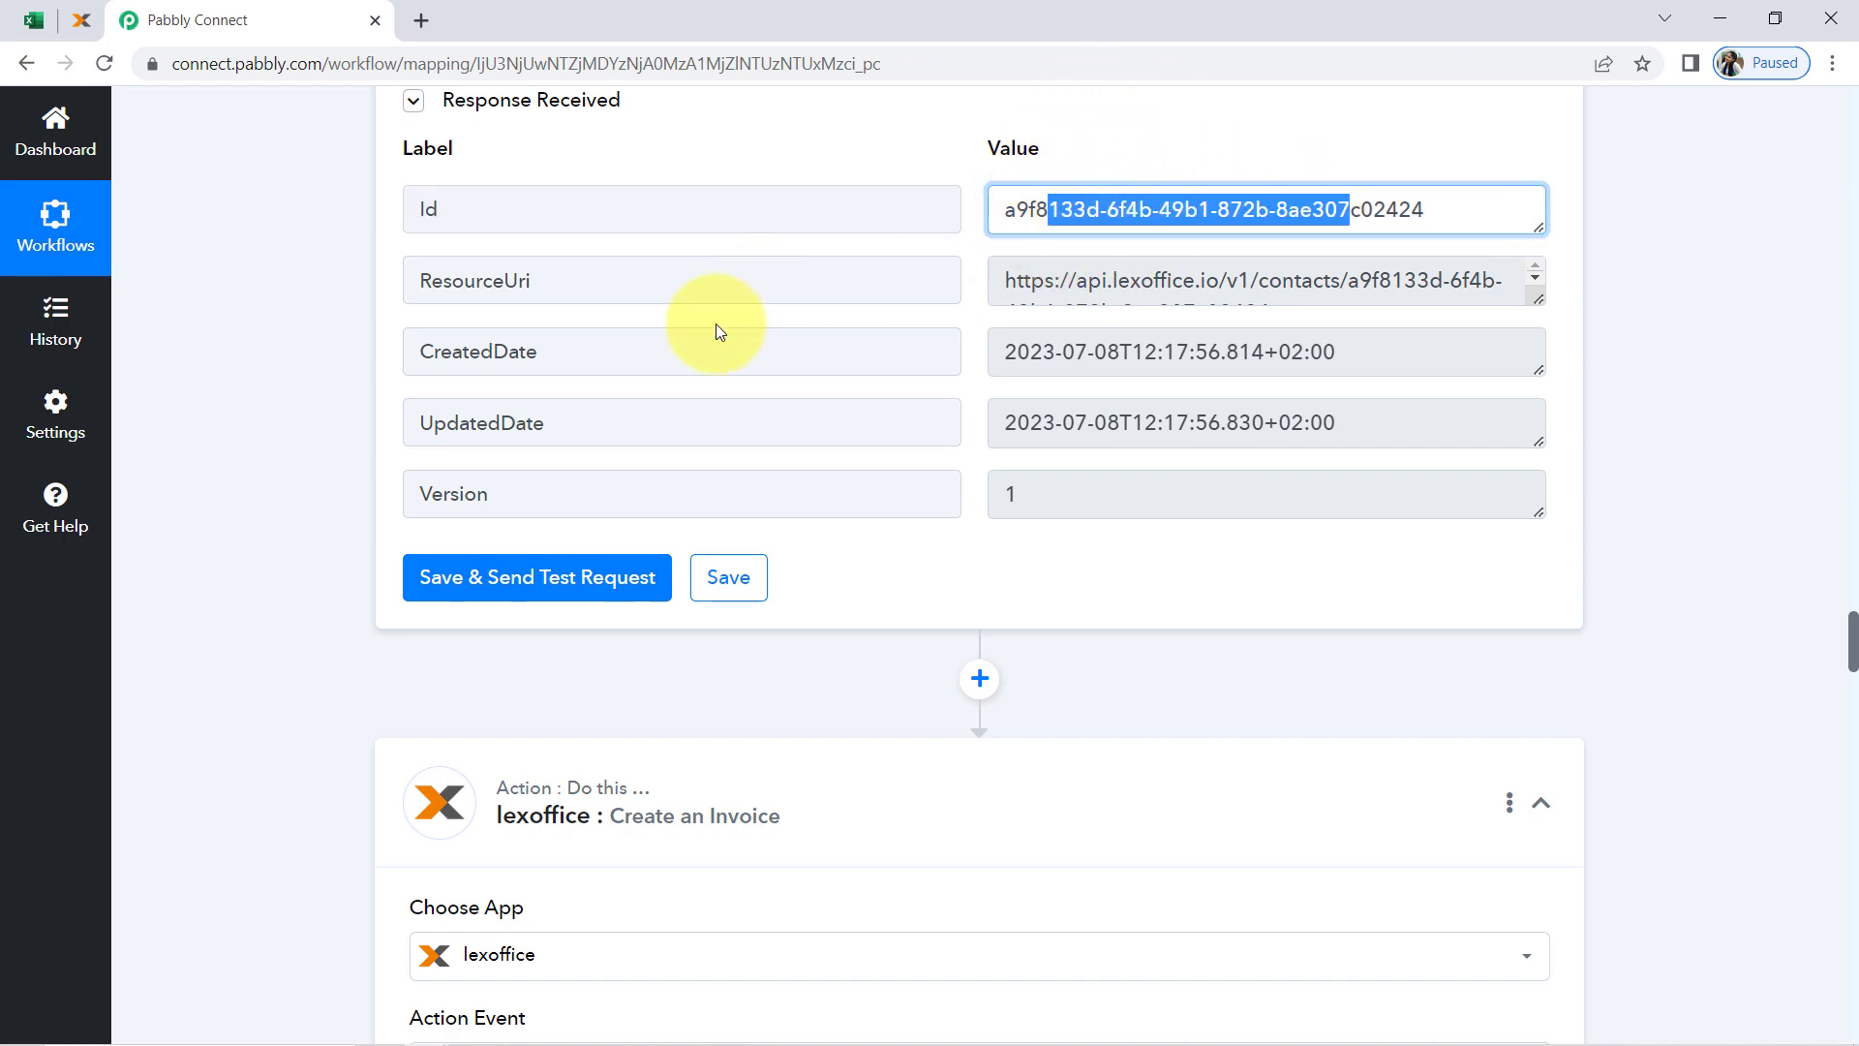
Map the invoice's Address ContactId to the Id from the lexoffice Create Contacts step
{"action": "scroll", "coordinate": [337, 701], "scroll_direction": "down", "scroll_amount": 20}
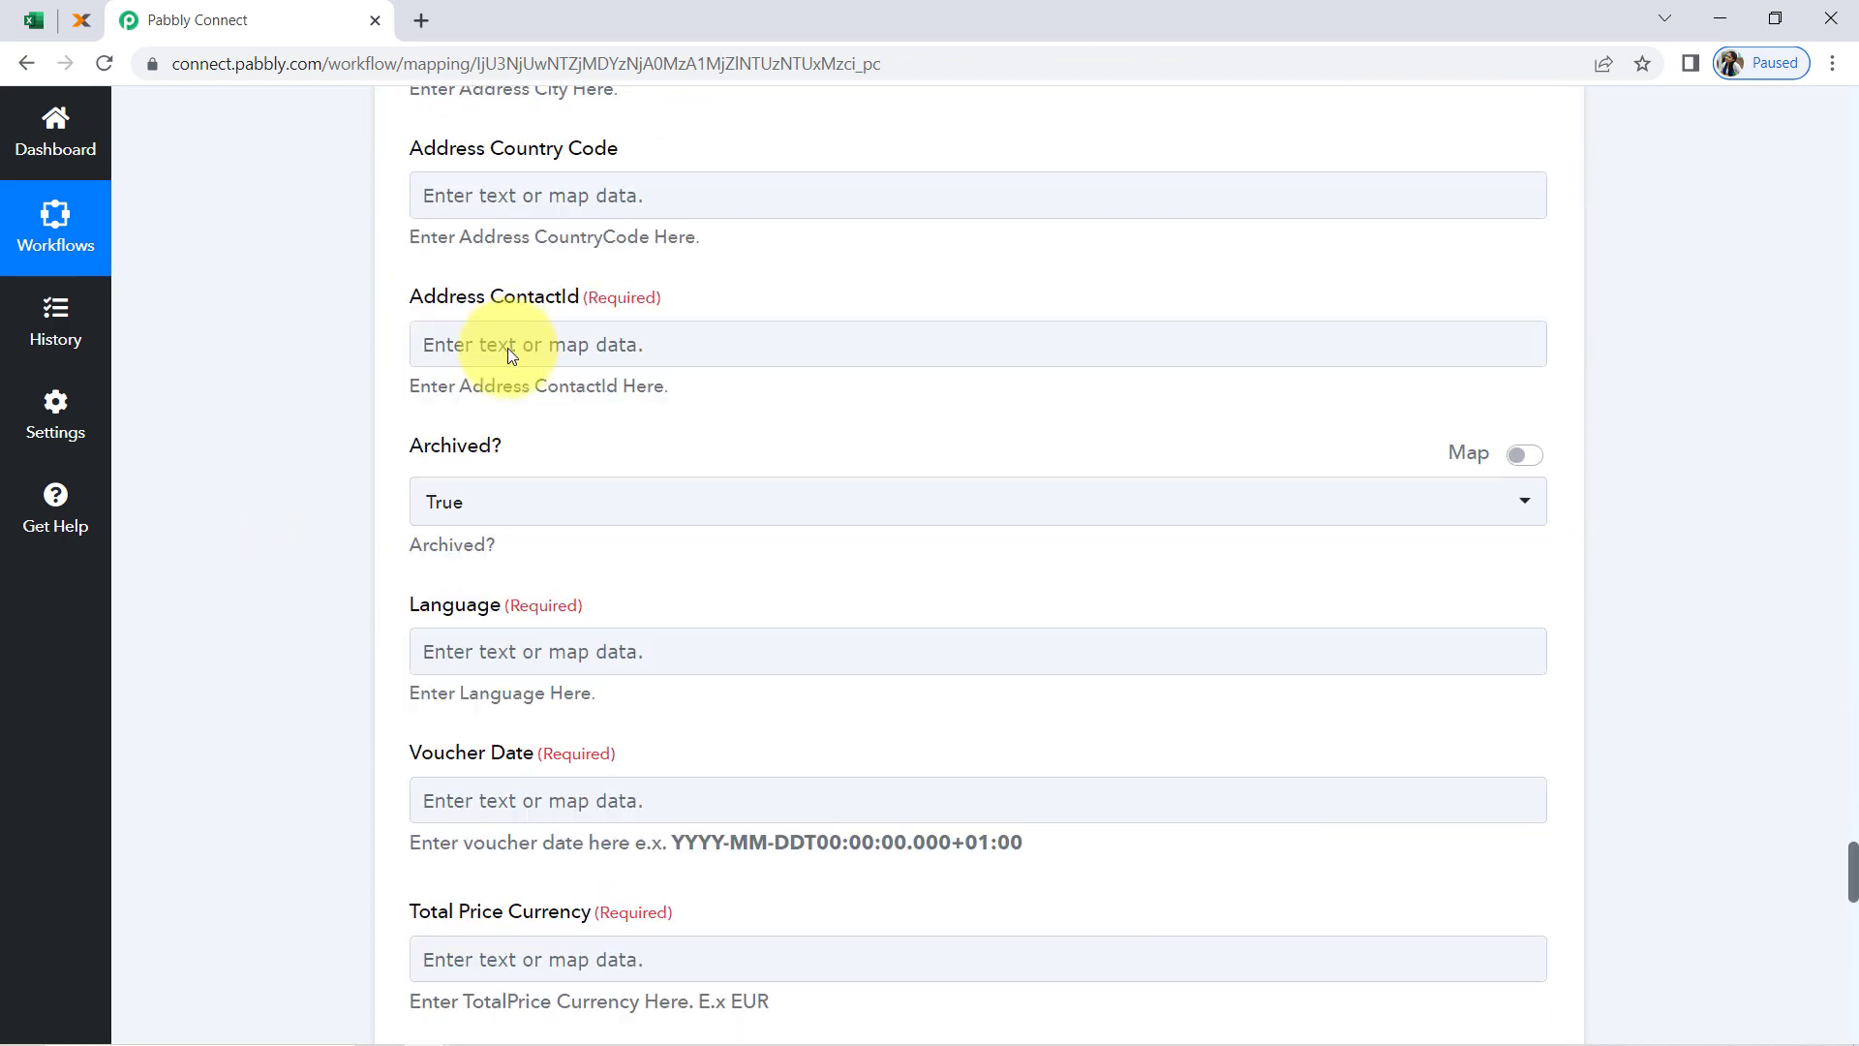
{"action": "left_click", "coordinate": [504, 364]}
{"action": "left_click", "coordinate": [481, 613]}
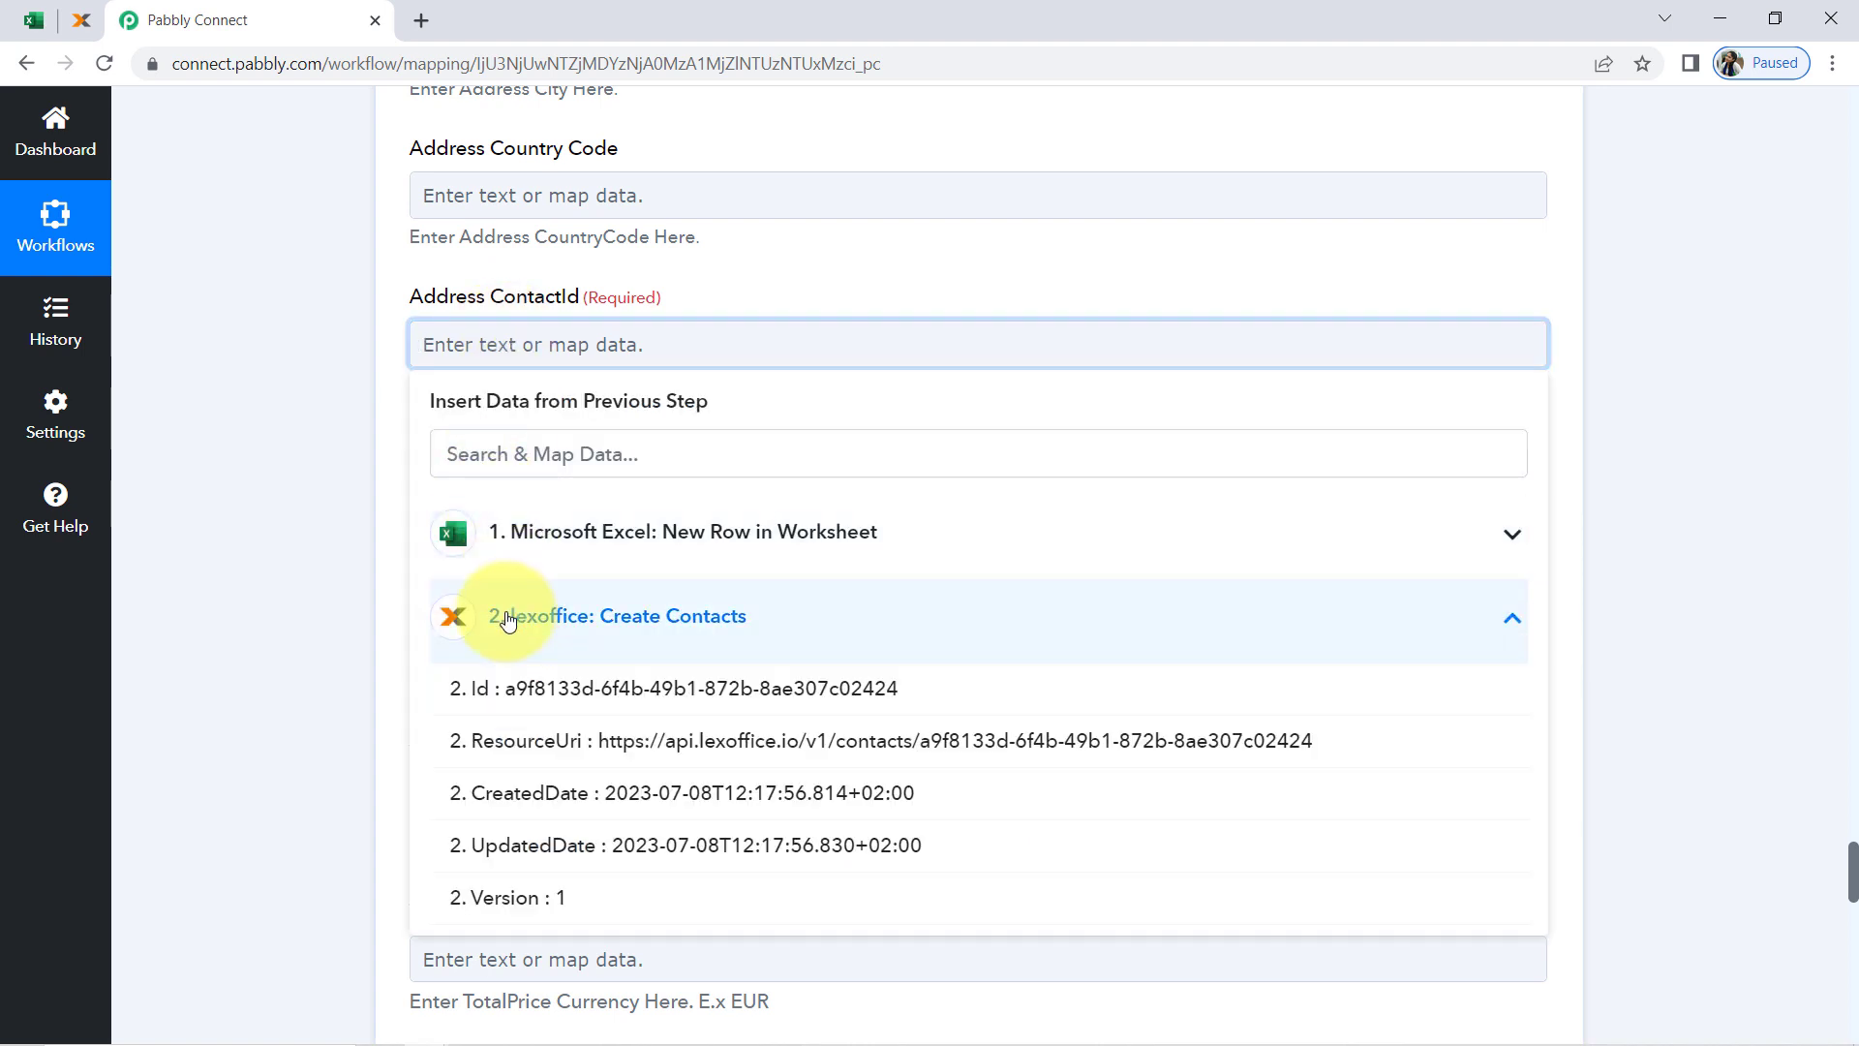
{"action": "left_click", "coordinate": [489, 687]}
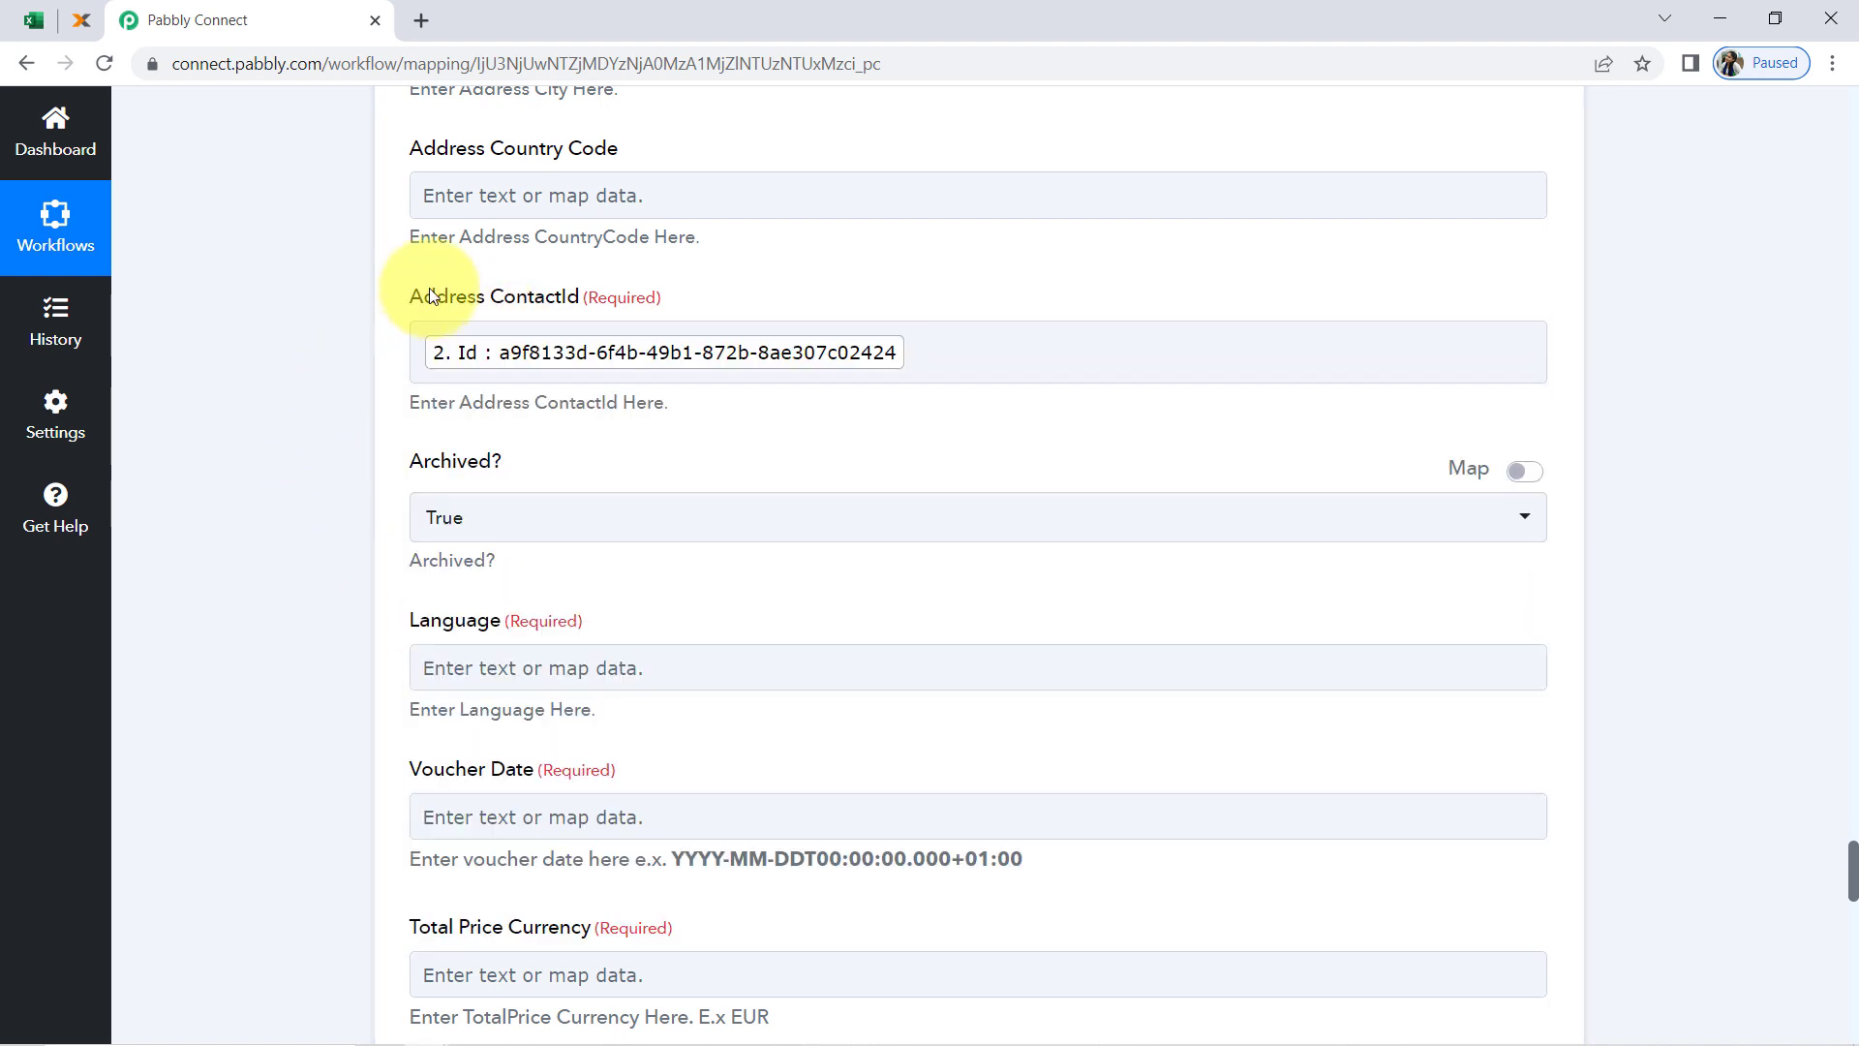
{"action": "left_click", "coordinate": [566, 283]}
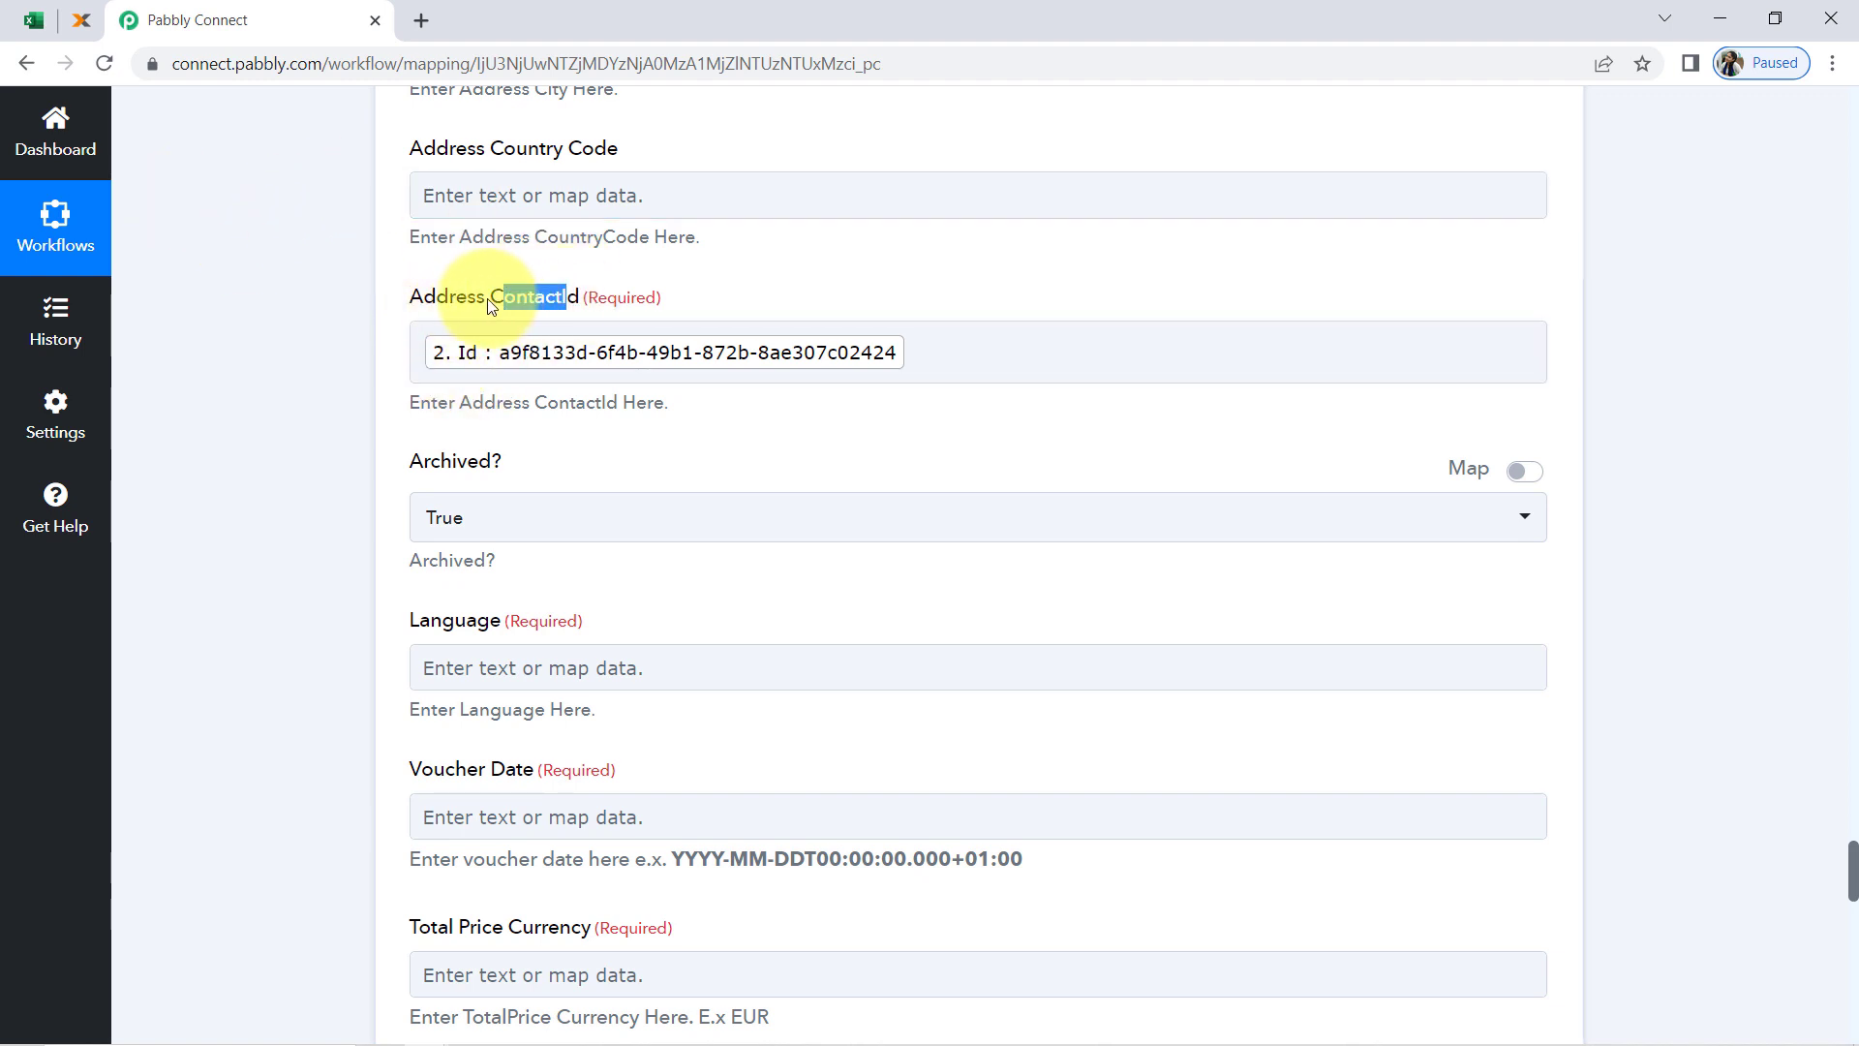
{"action": "left_click", "coordinate": [362, 381]}
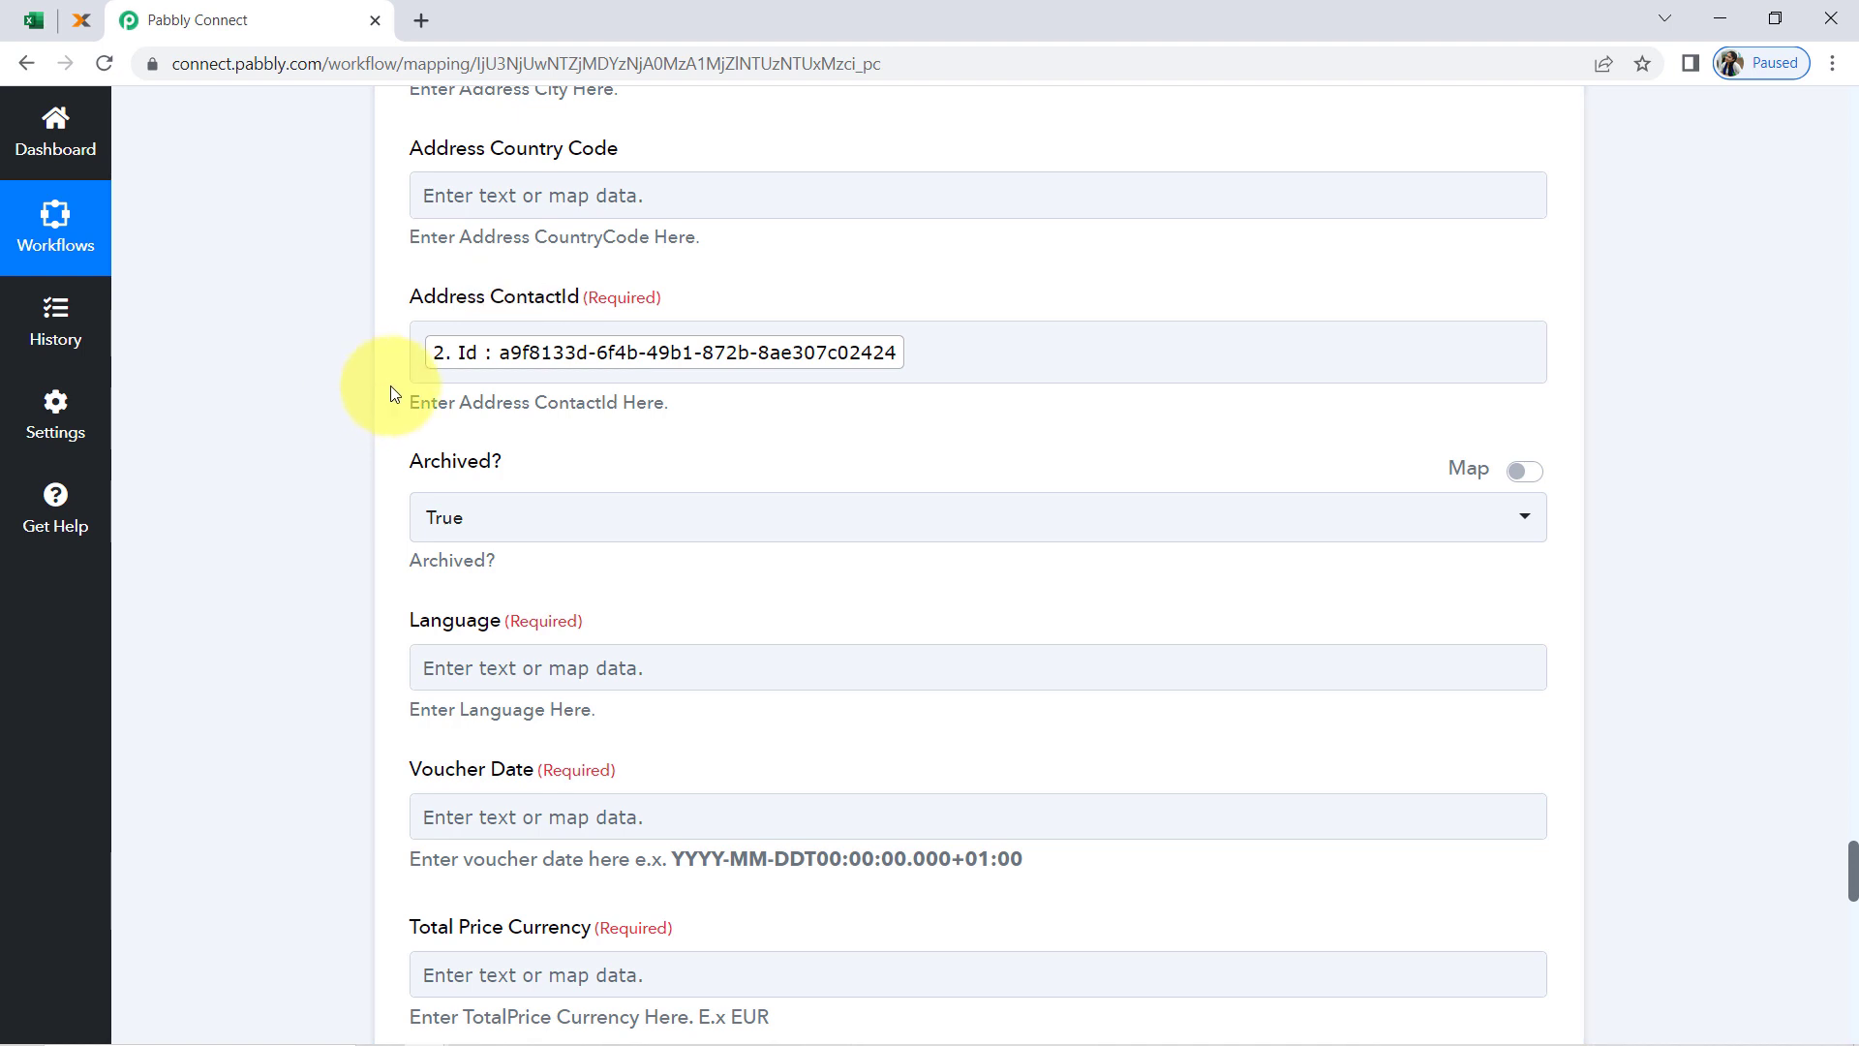
Set the invoice's Language to en
{"action": "scroll", "coordinate": [320, 544], "scroll_direction": "down", "scroll_amount": 3}
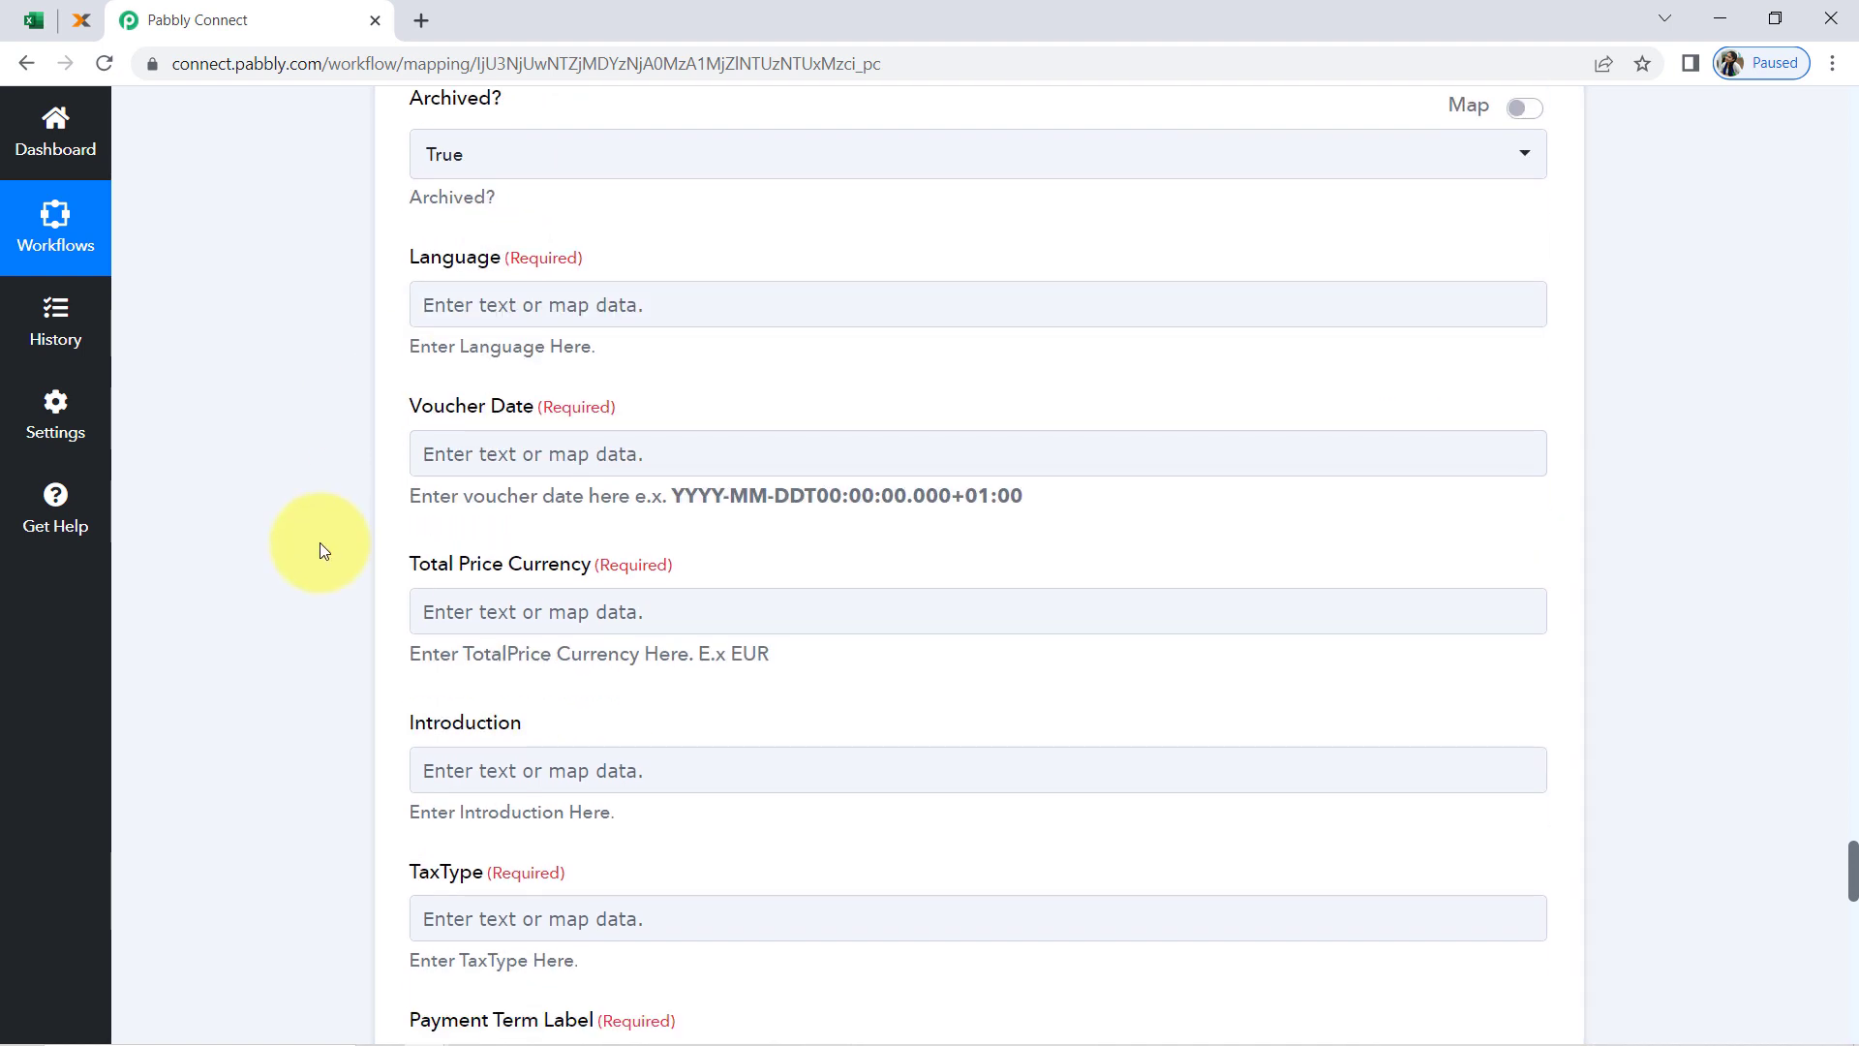
{"action": "left_click", "coordinate": [479, 305]}
{"action": "type", "text": "en"}
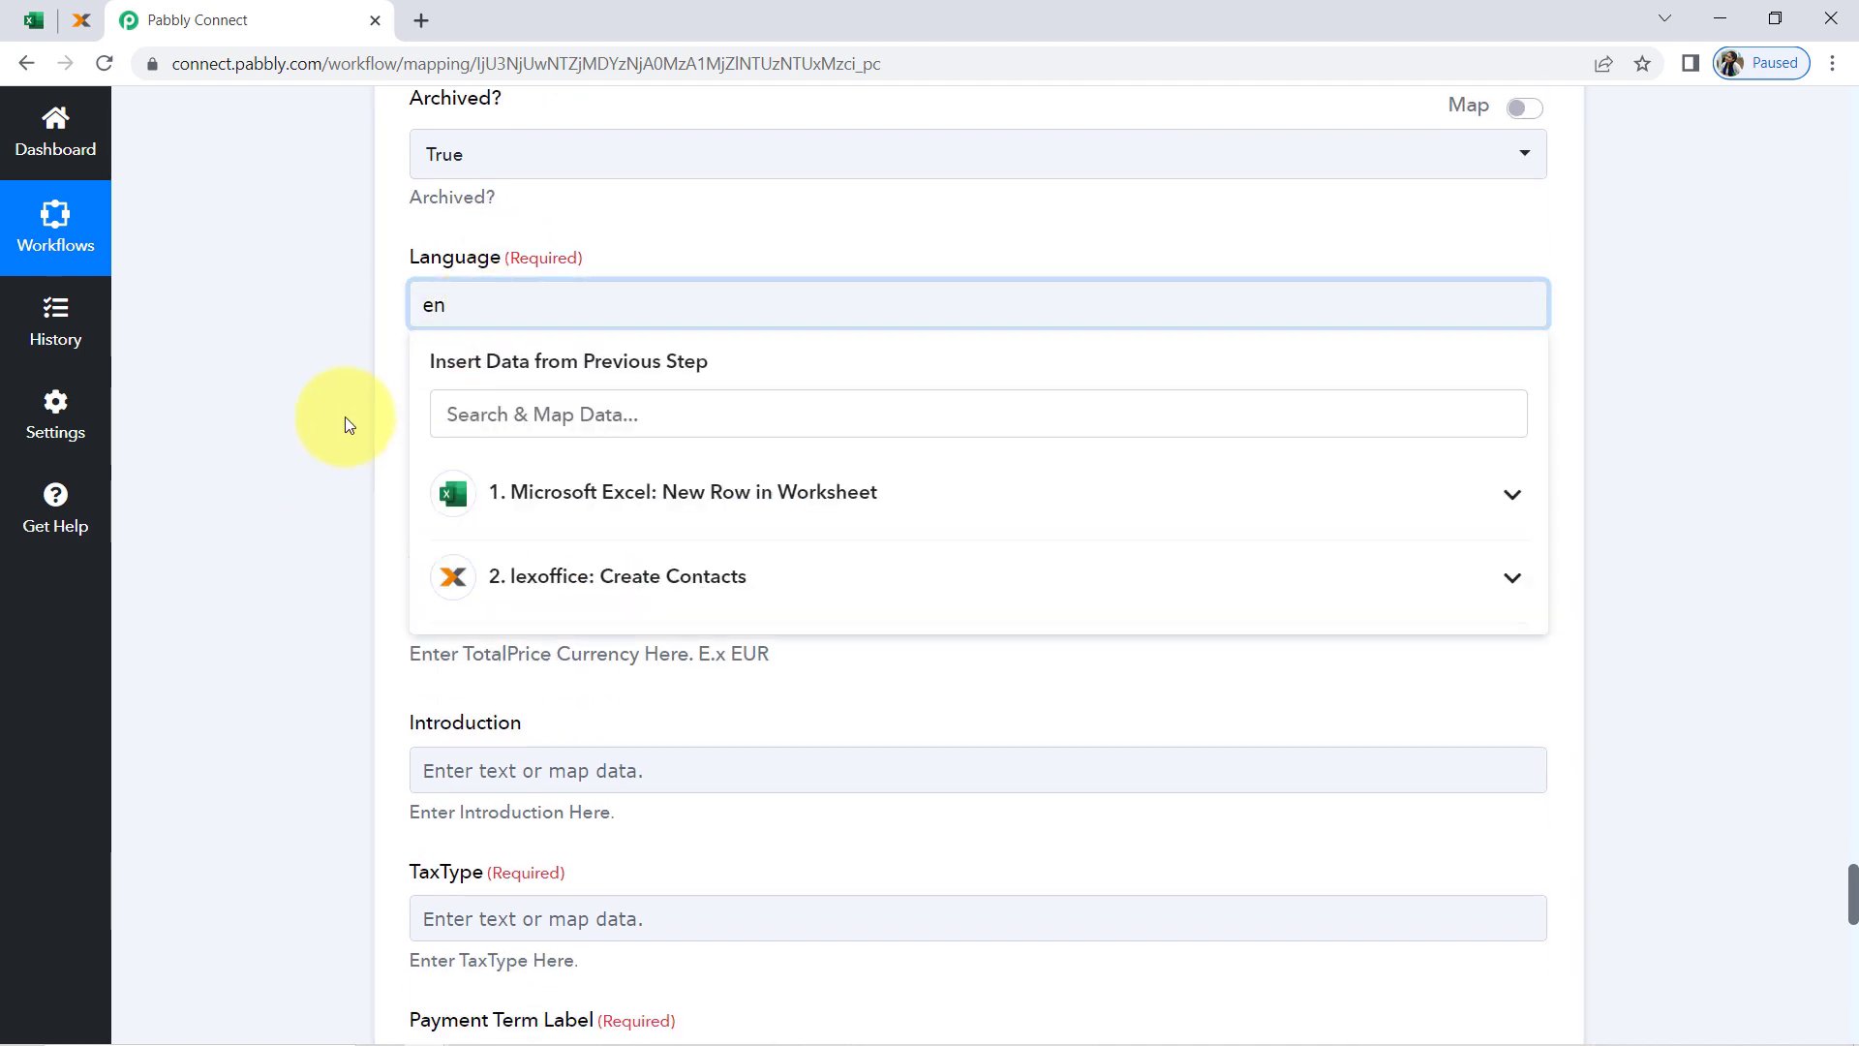
{"action": "left_click", "coordinate": [345, 416]}
{"action": "scroll", "coordinate": [345, 416], "scroll_direction": "down", "scroll_amount": 1}
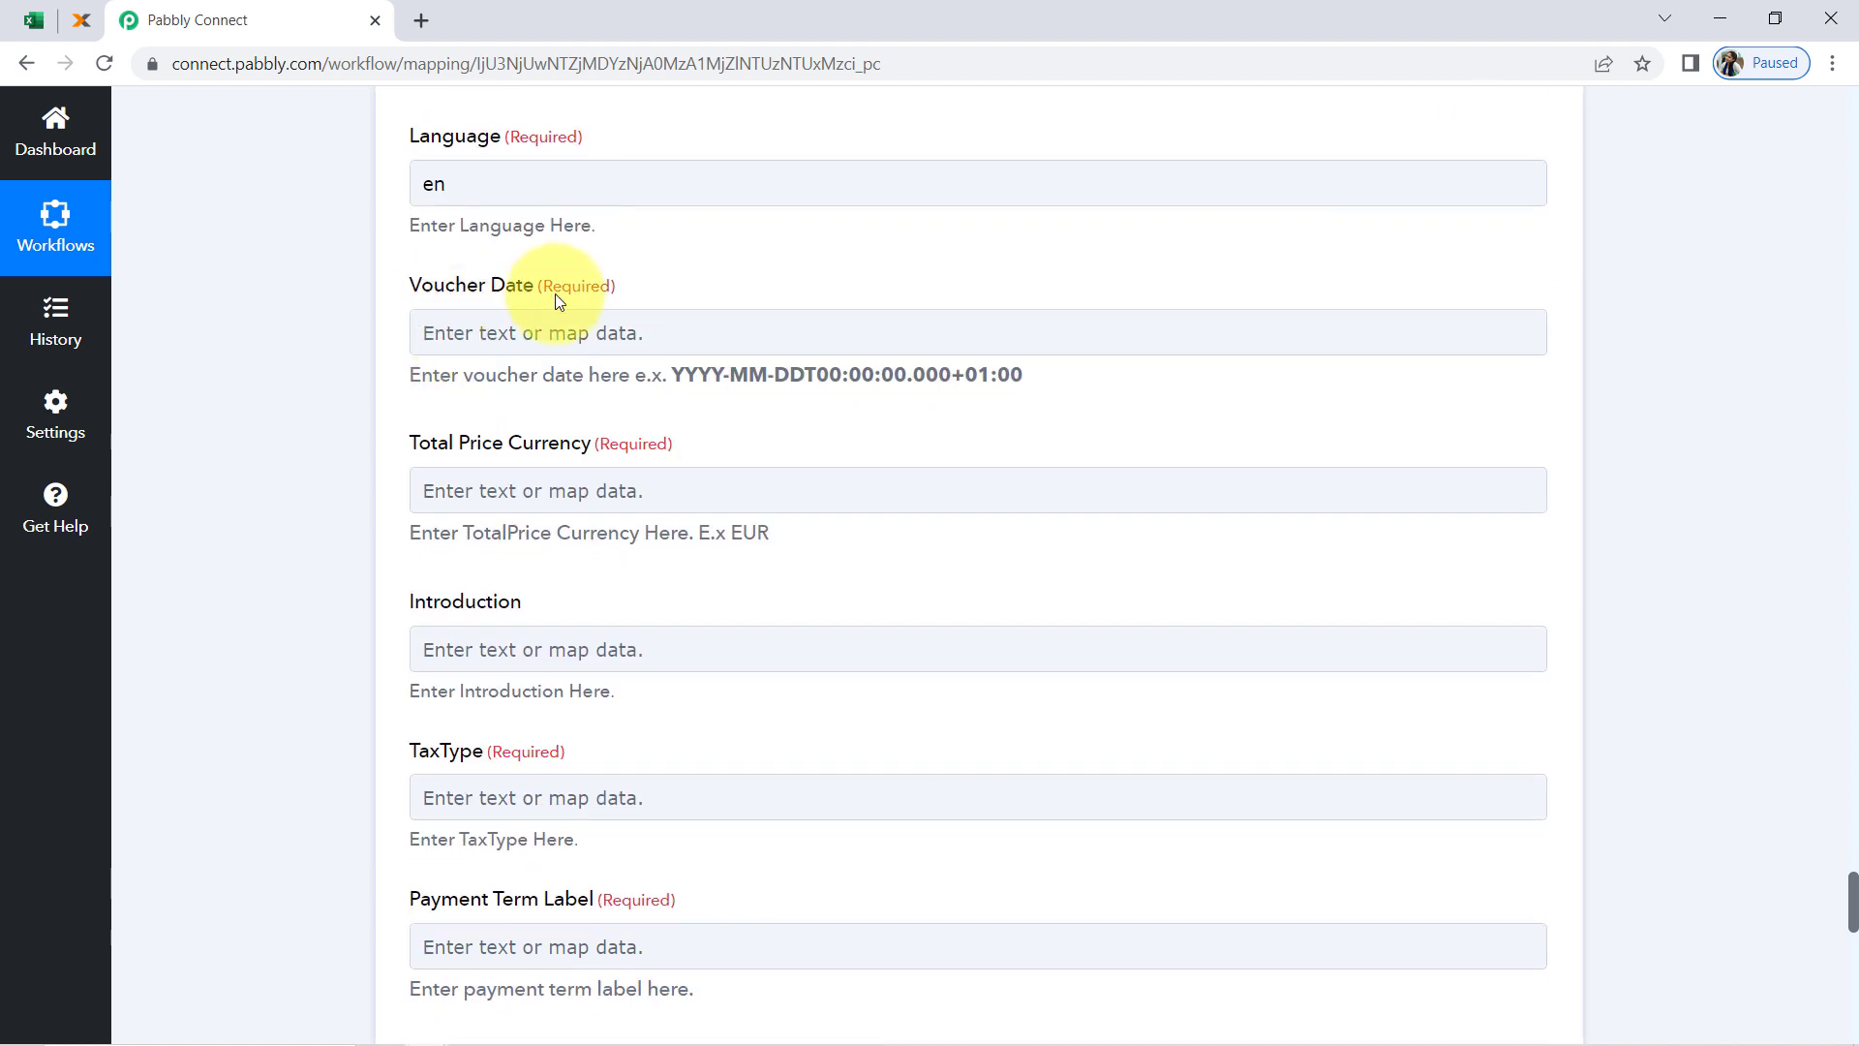
{"action": "left_click", "coordinate": [492, 350]}
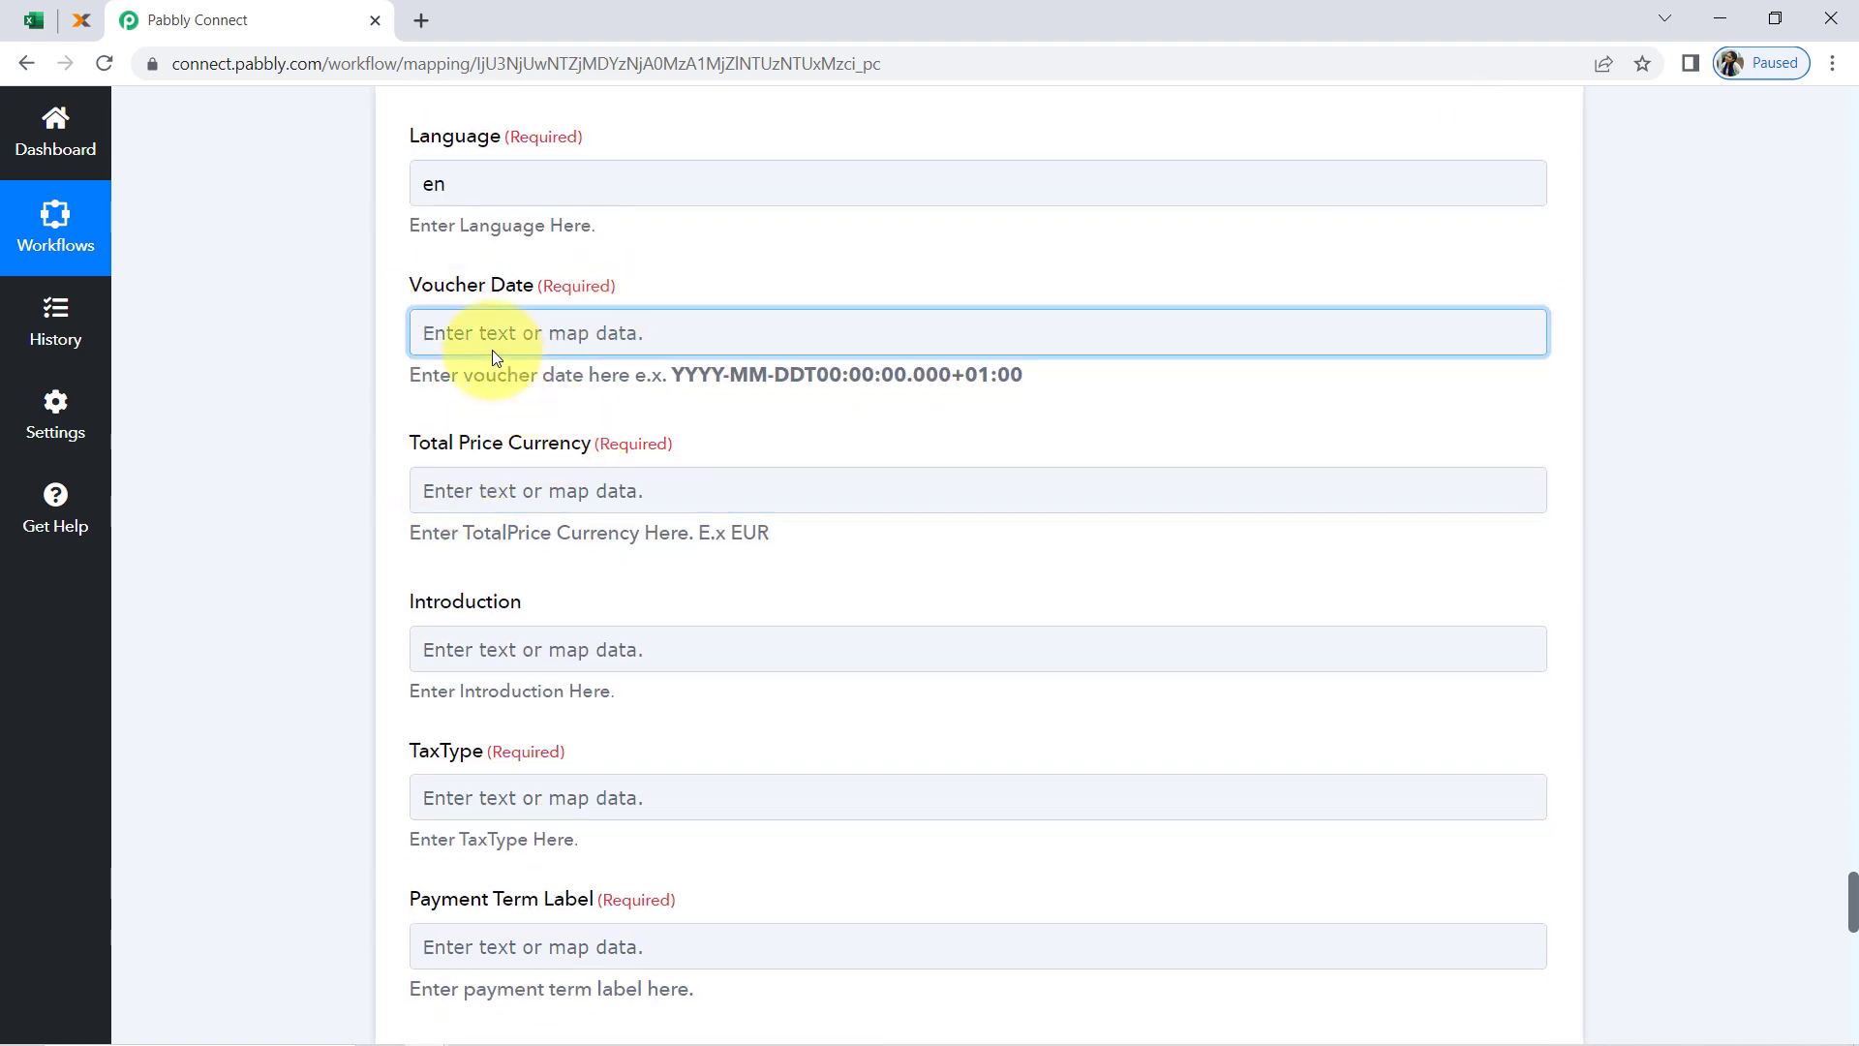
{"action": "left_click", "coordinate": [485, 519]}
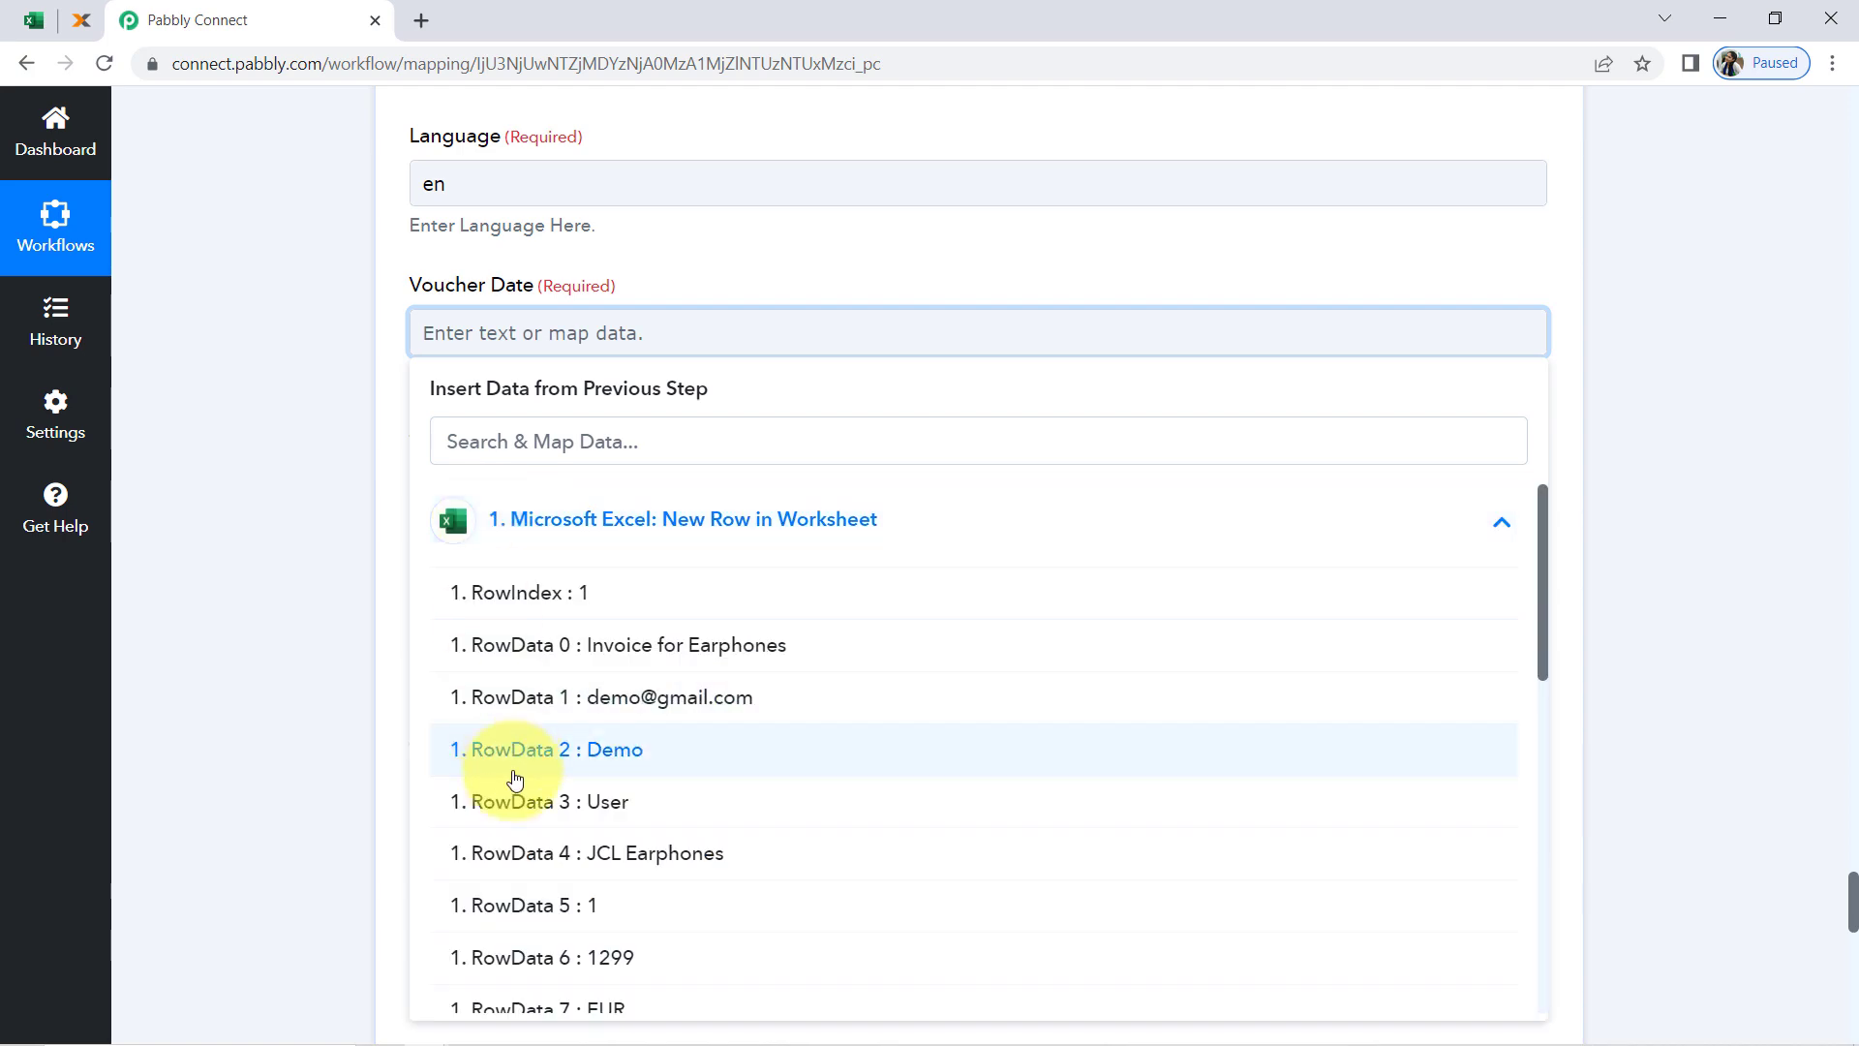
{"action": "scroll", "coordinate": [522, 794], "scroll_direction": "down", "scroll_amount": 8}
{"action": "left_click", "coordinate": [498, 550]}
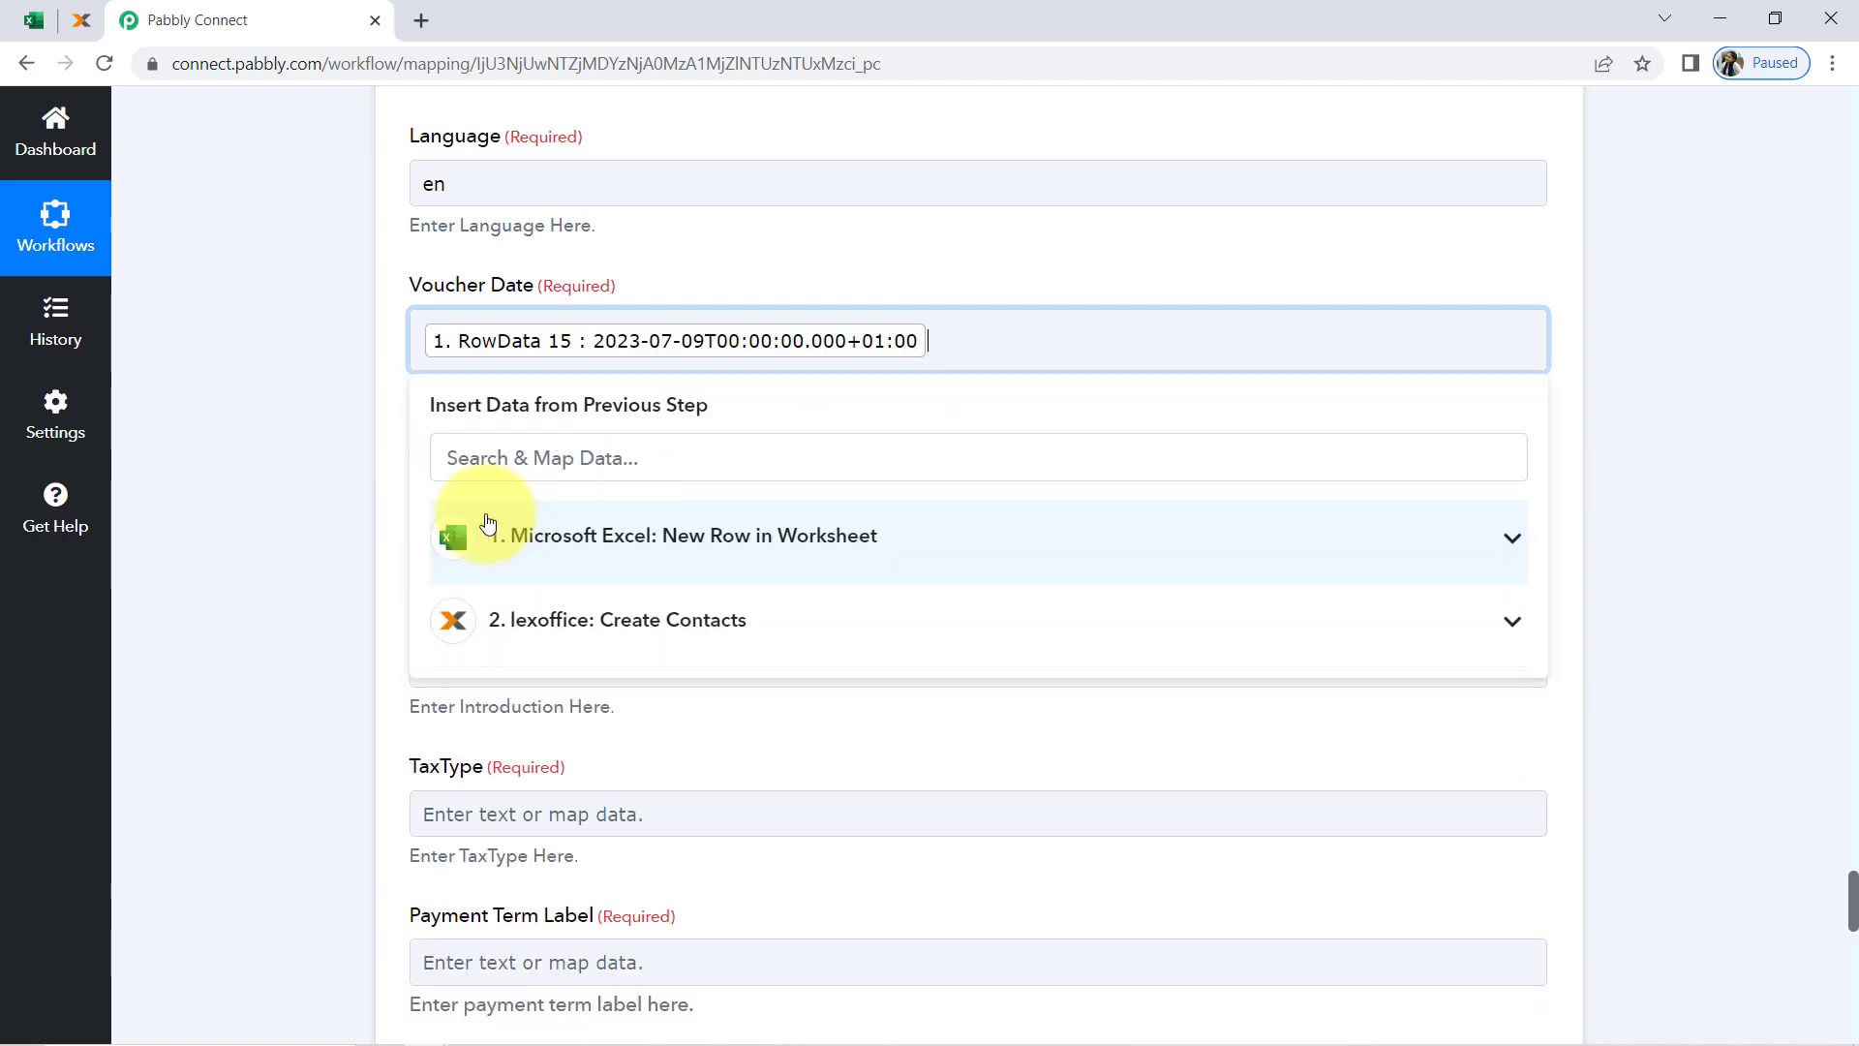
{"action": "left_click", "coordinate": [325, 525]}
Find EUR in the mapping data and map Total Price Currency to RowData 7 from the Microsoft Excel trigger
{"action": "scroll", "coordinate": [328, 484], "scroll_direction": "down", "scroll_amount": 3}
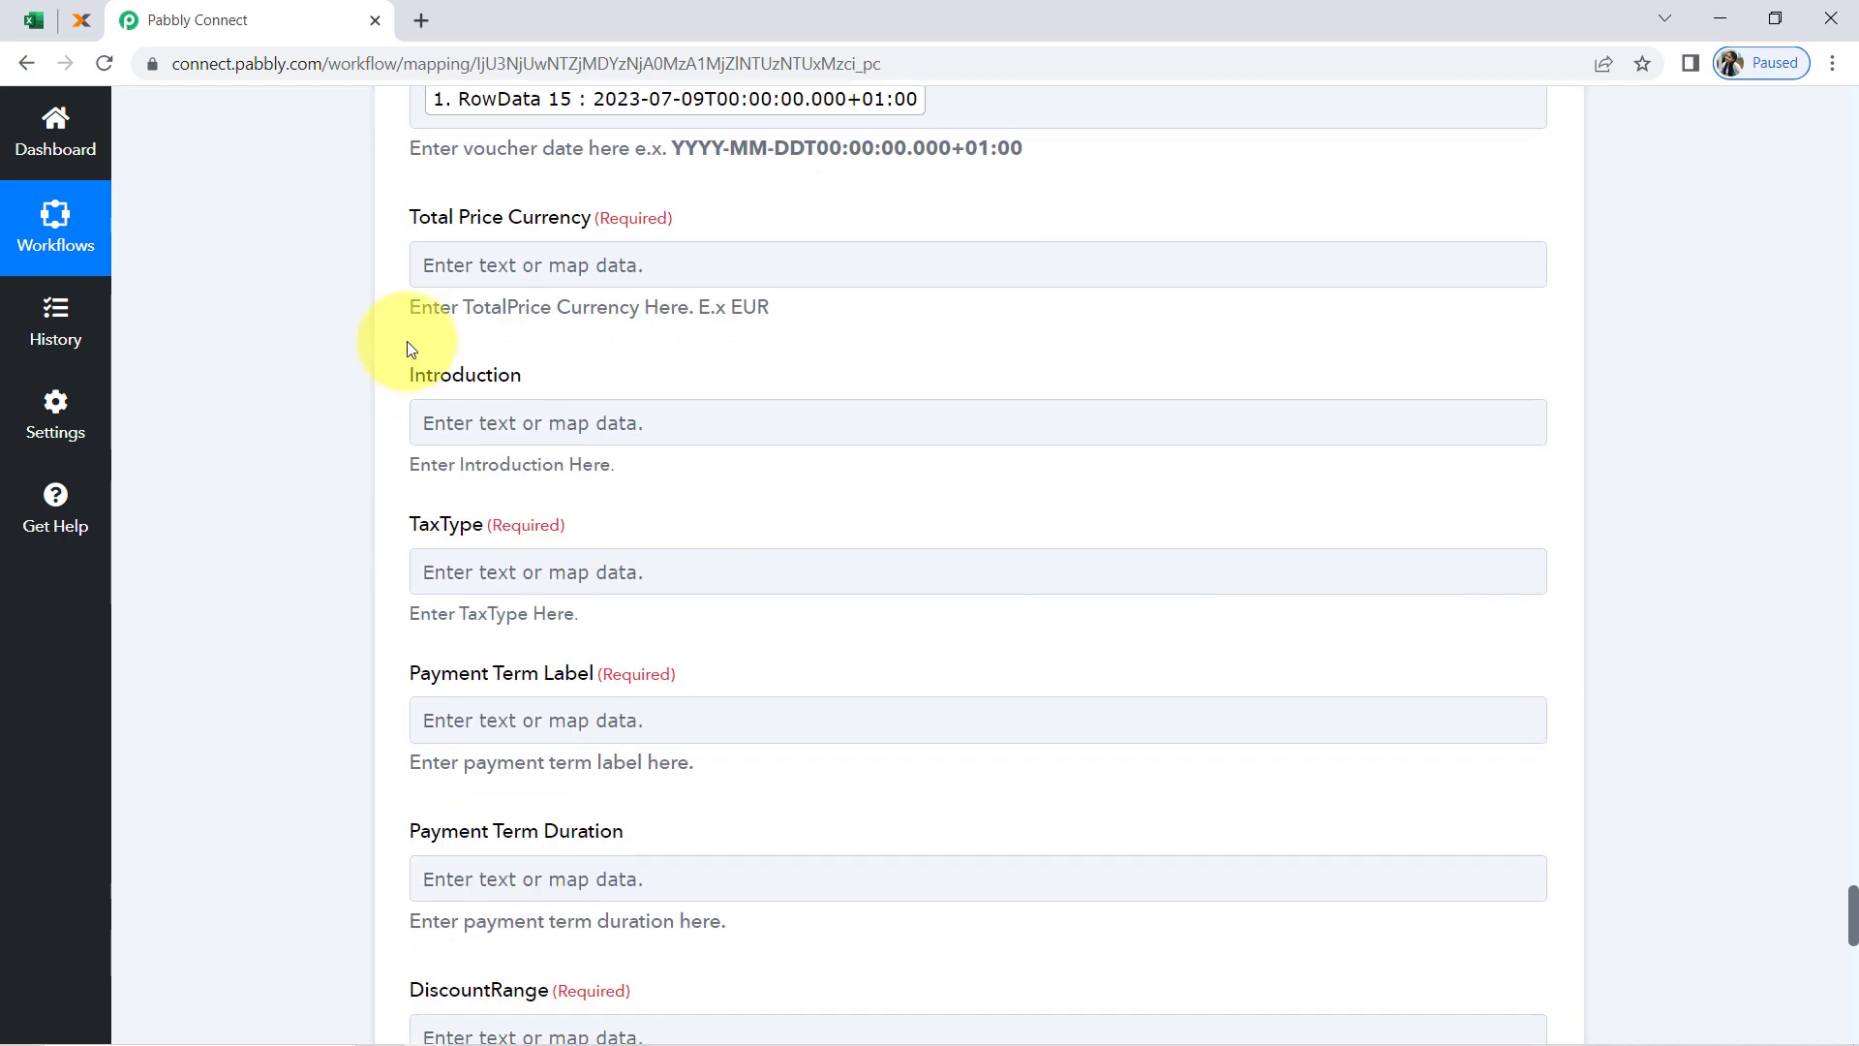
{"action": "left_click", "coordinate": [489, 265]}
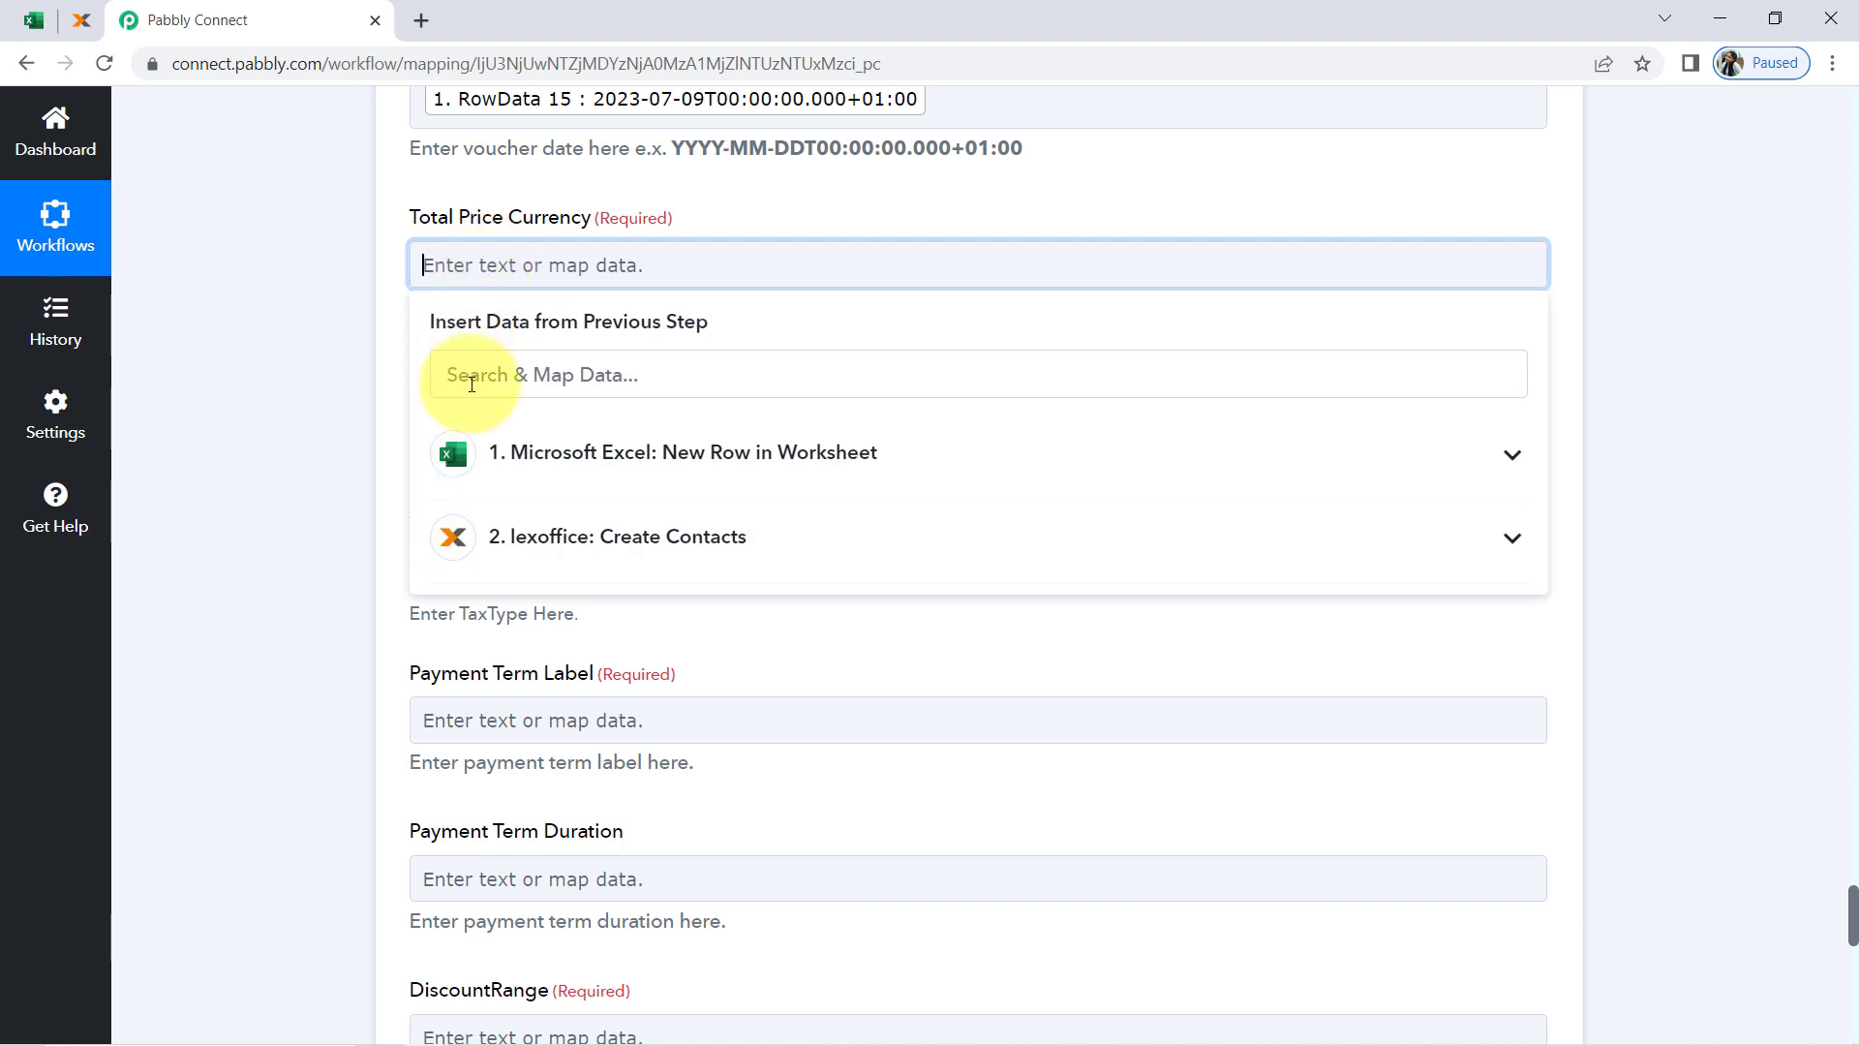
{"action": "type", "text": "eu"}
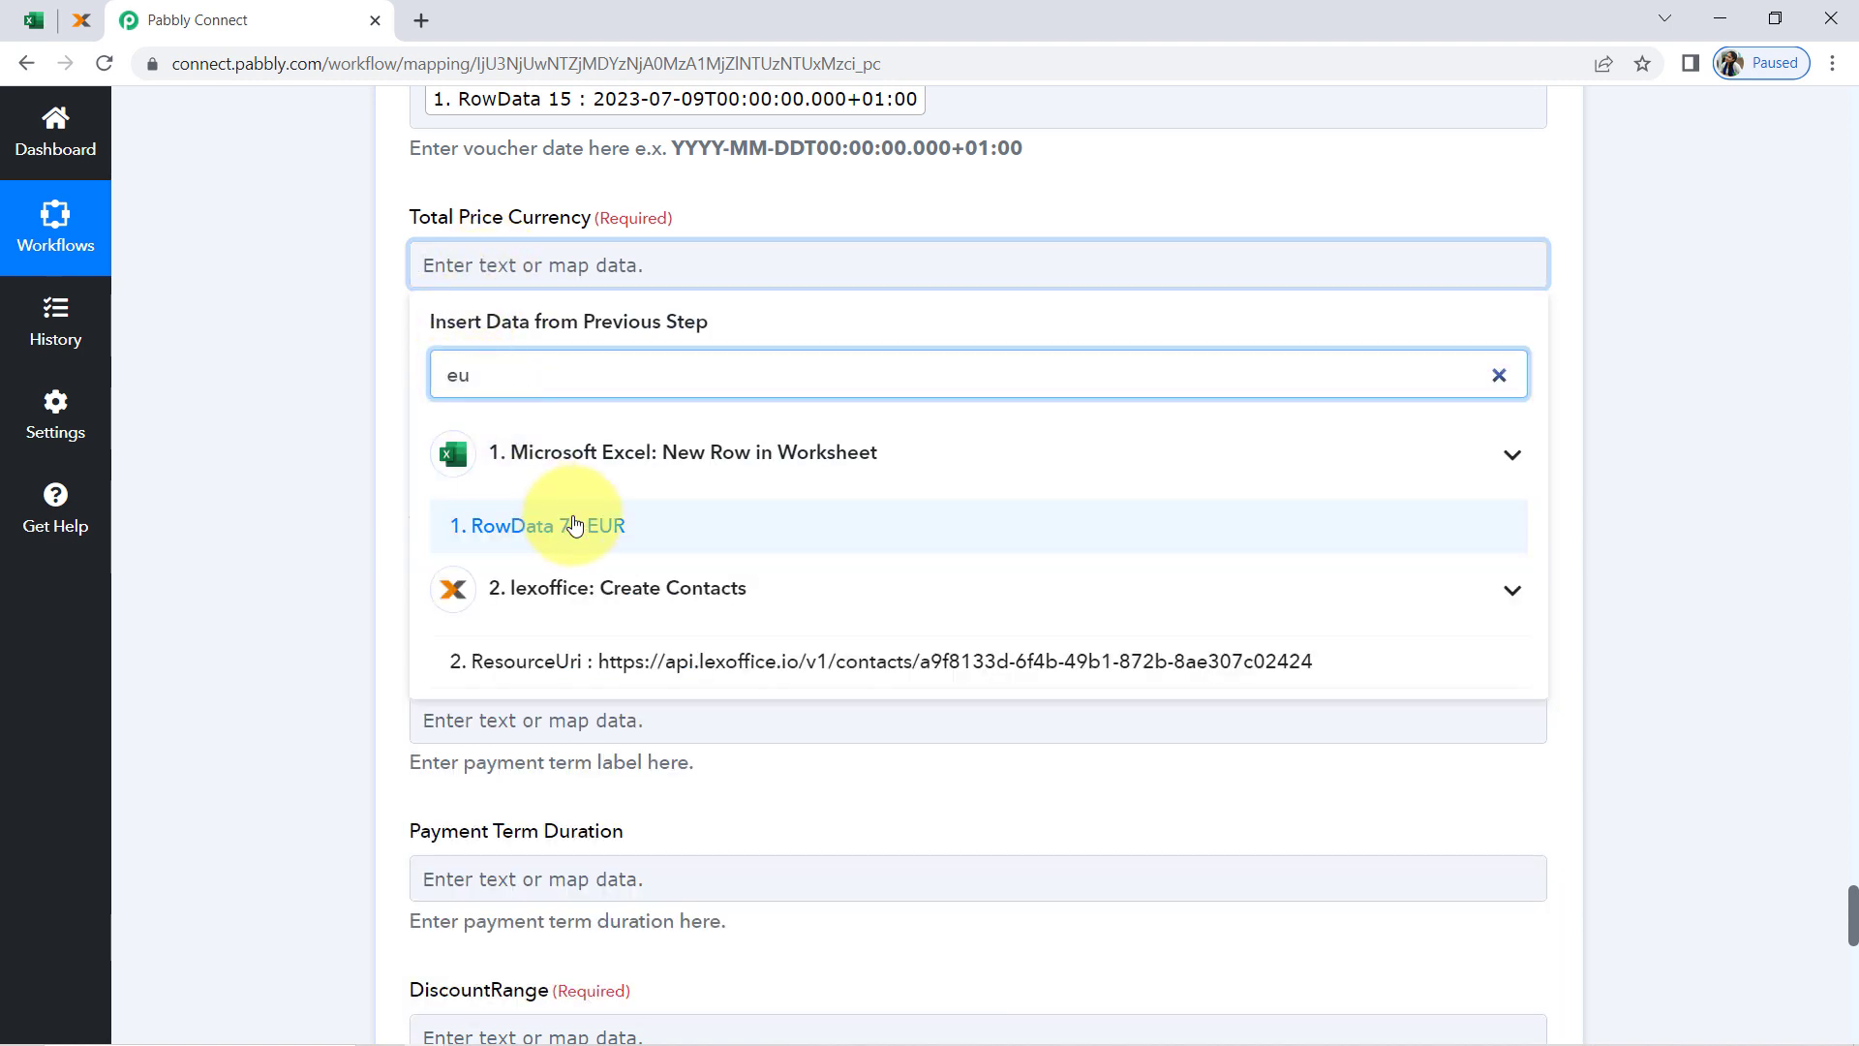
{"action": "left_click", "coordinate": [571, 527]}
{"action": "left_click", "coordinate": [294, 527]}
Map TaxType to RowData 21 (gross) from the Microsoft Excel trigger
{"action": "scroll", "coordinate": [378, 416], "scroll_direction": "down", "scroll_amount": 3}
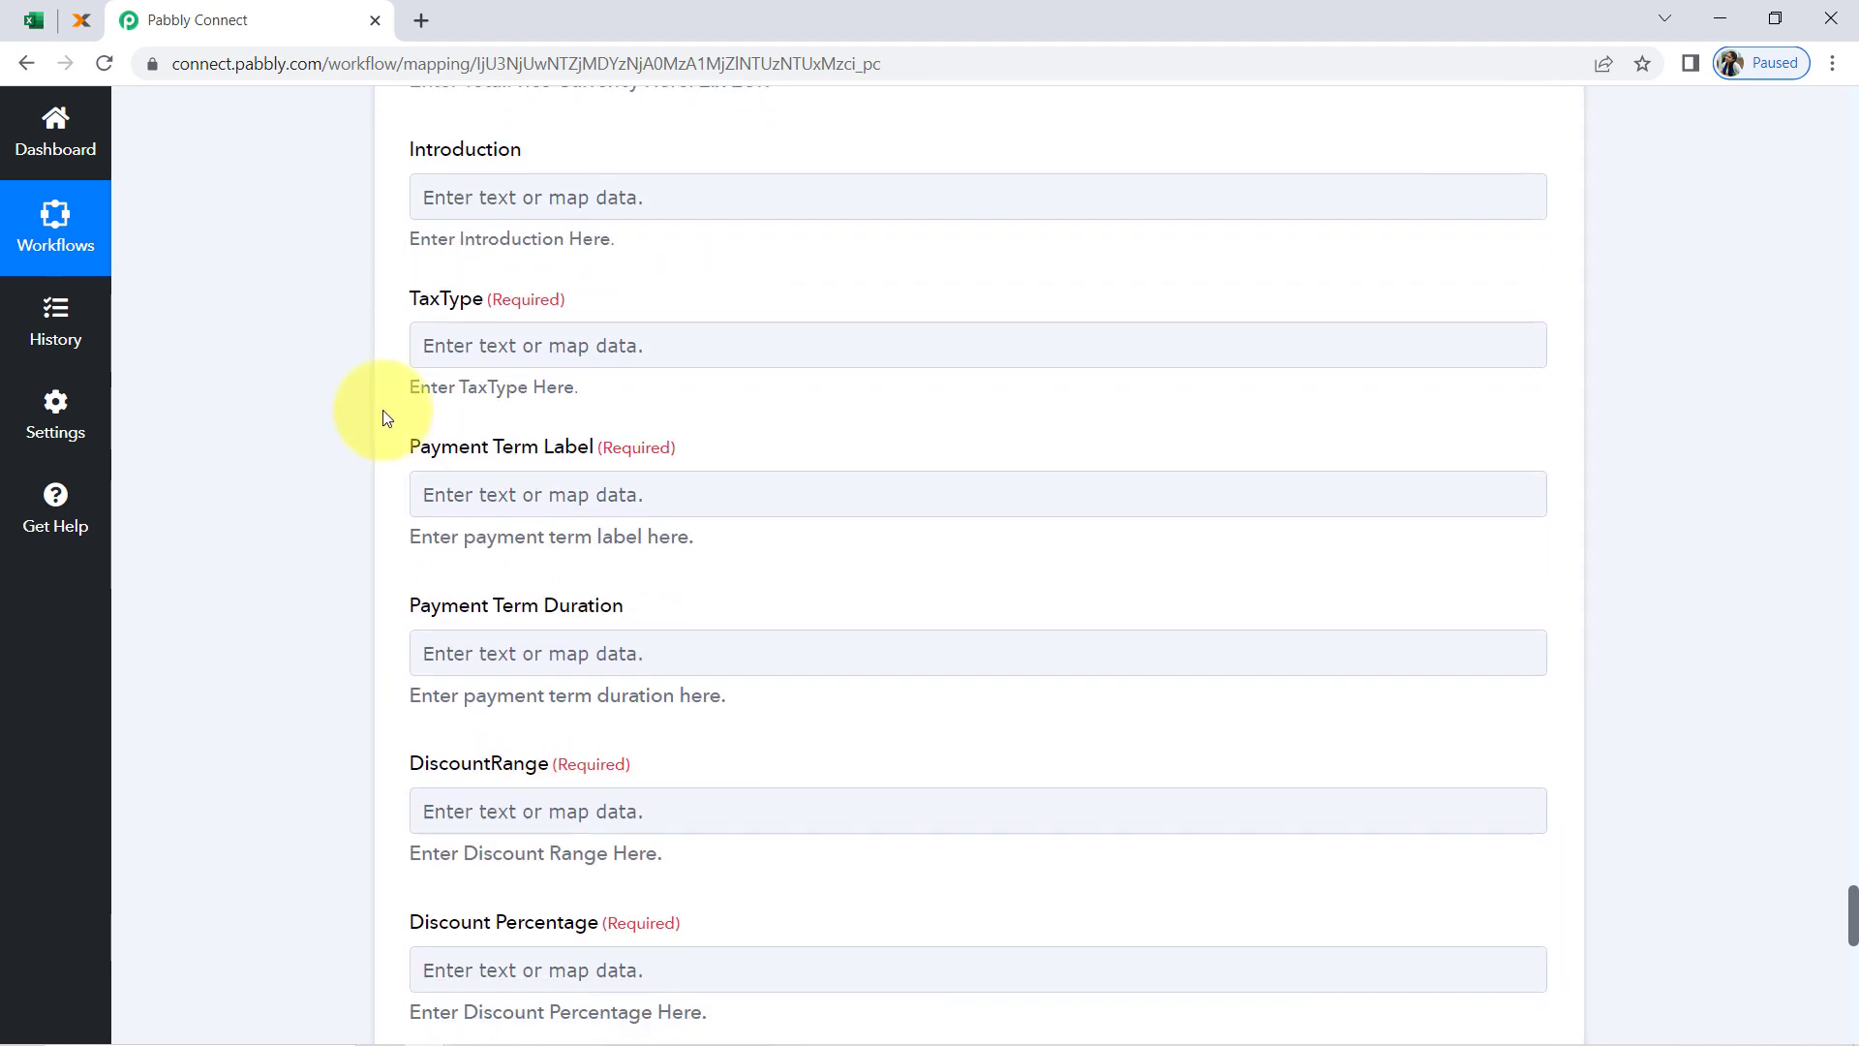
{"action": "left_click", "coordinate": [466, 344]}
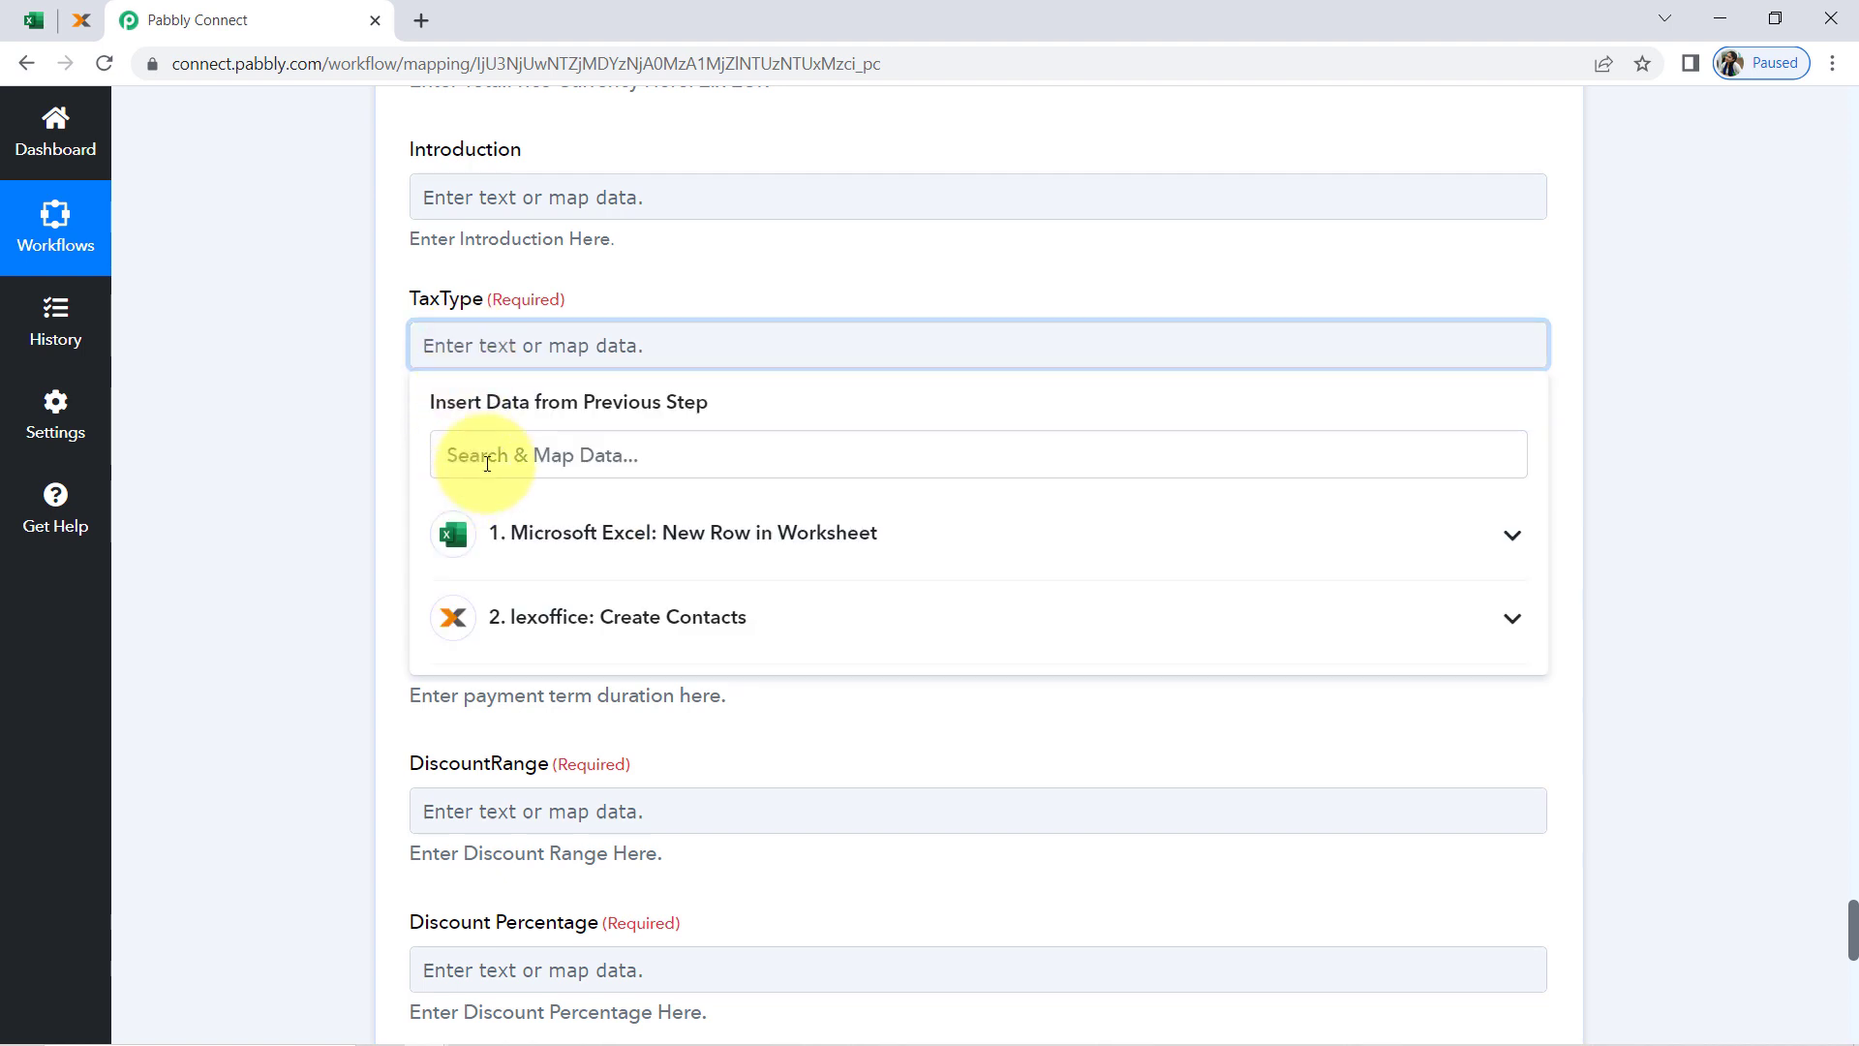
{"action": "left_click", "coordinate": [487, 461]}
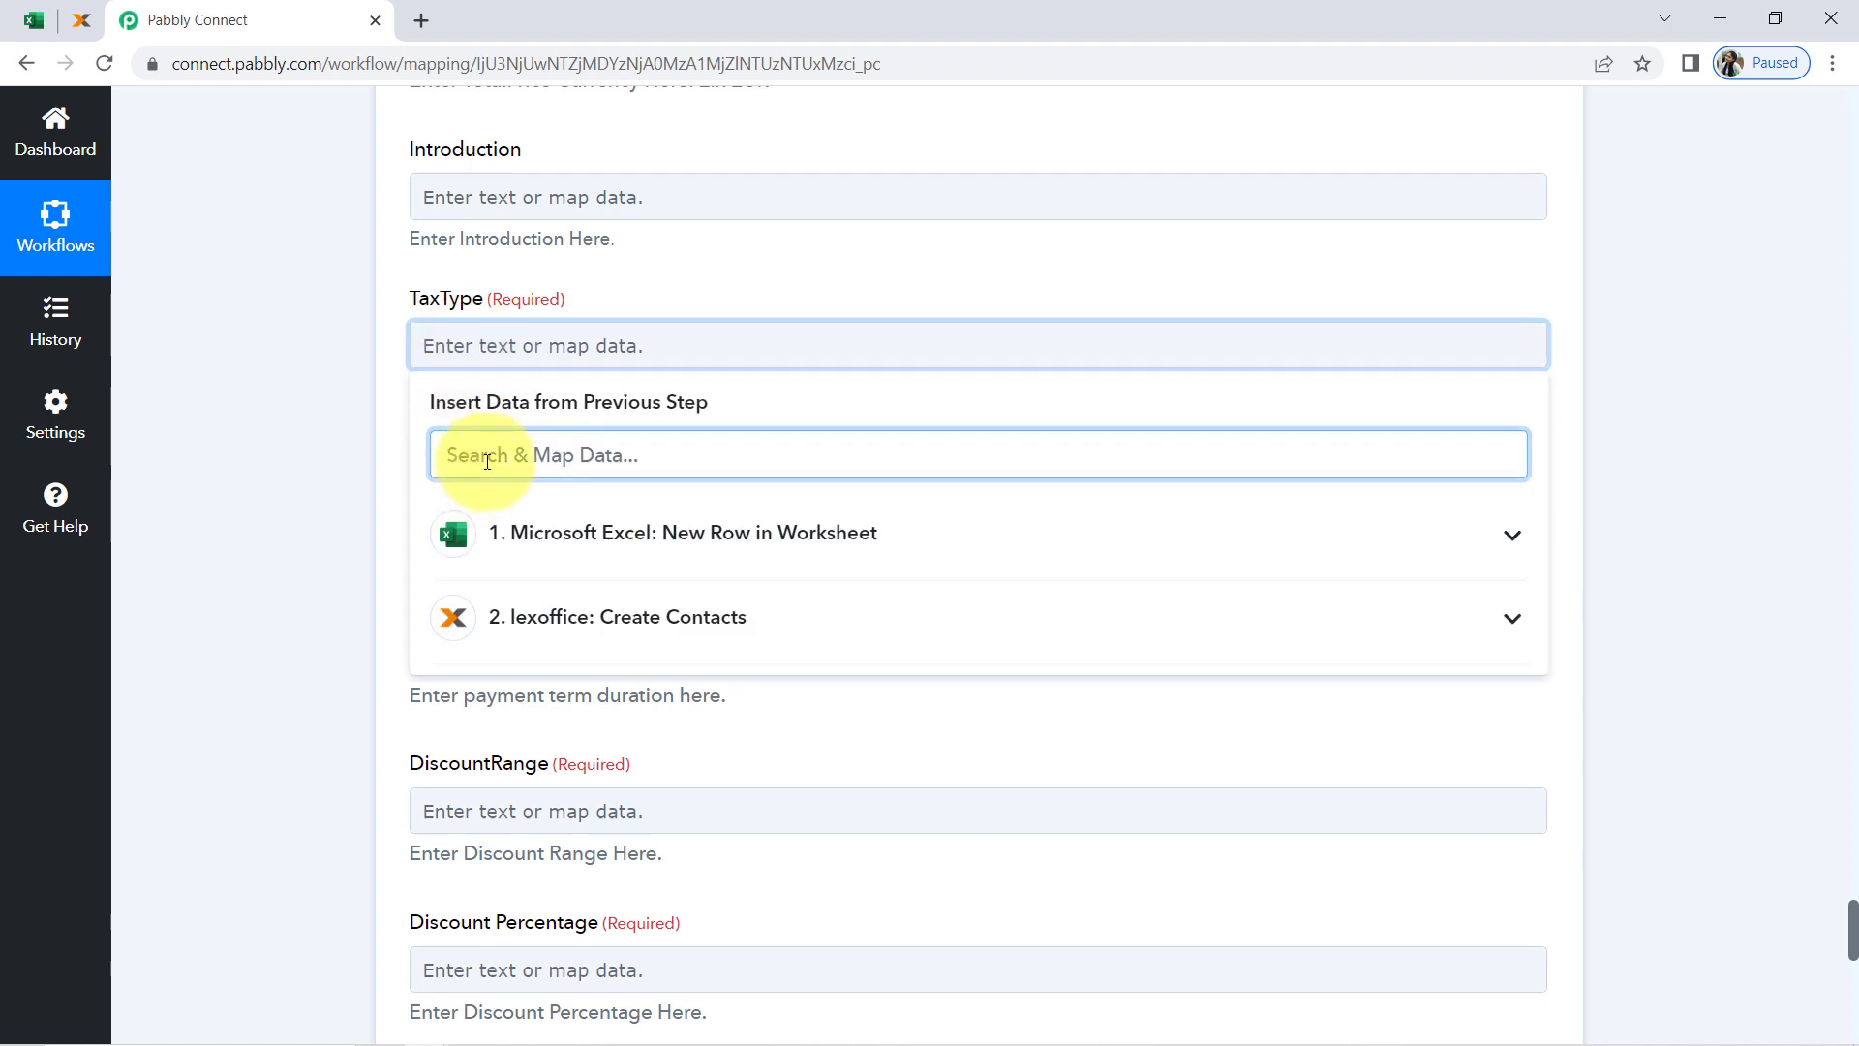
{"action": "type", "text": "gr"}
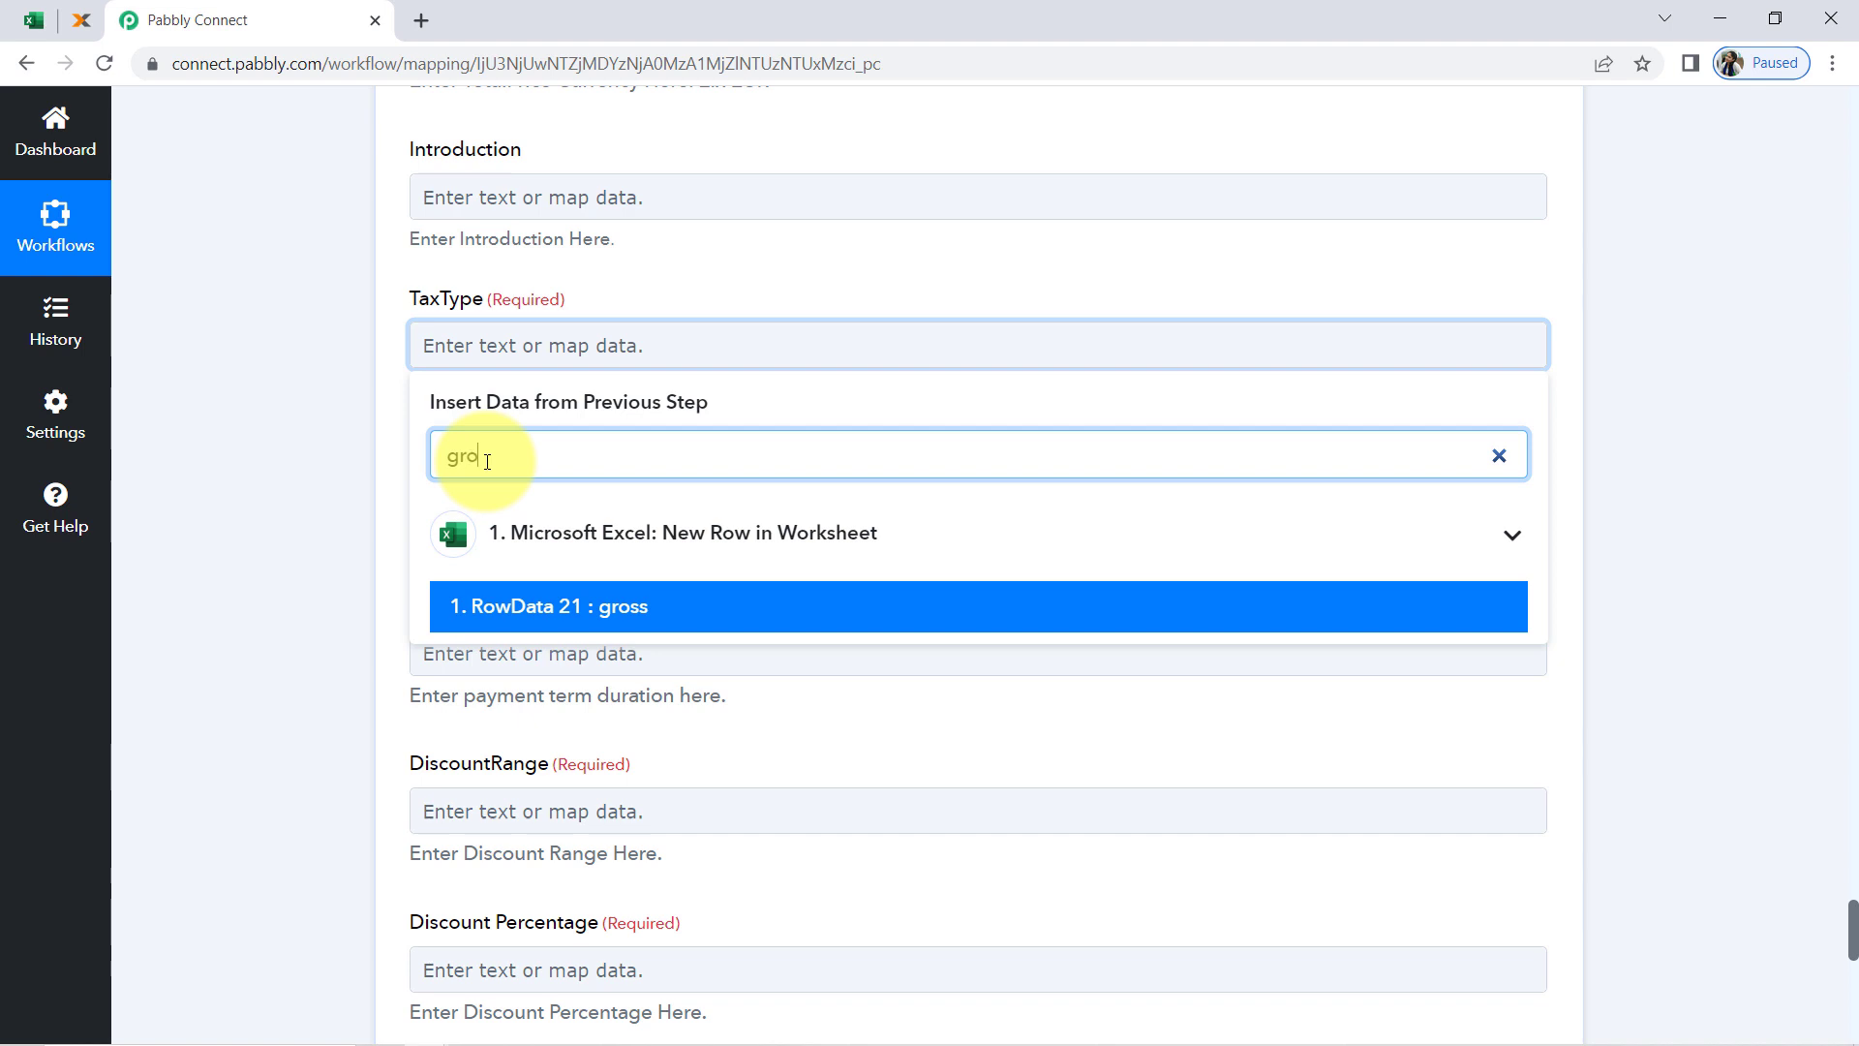
{"action": "type", "text": "o"}
{"action": "left_click", "coordinate": [451, 606]}
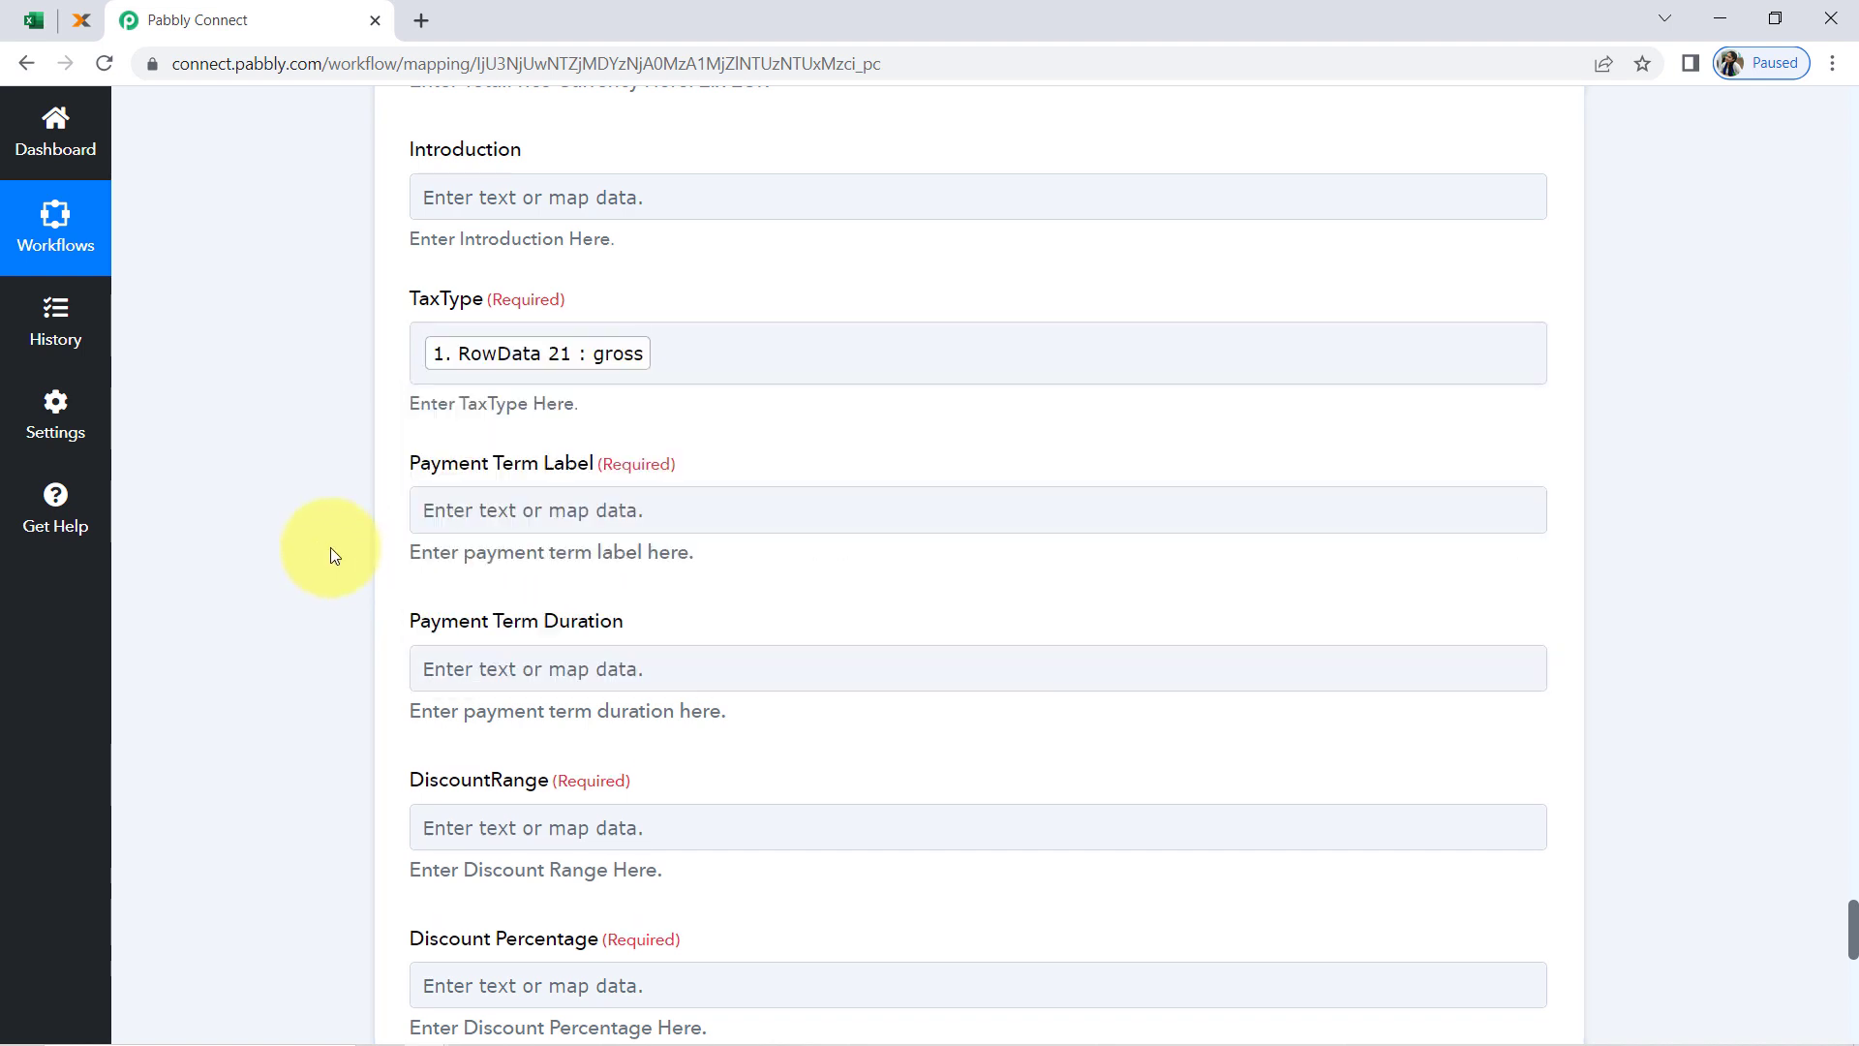
{"action": "left_click", "coordinate": [438, 509]}
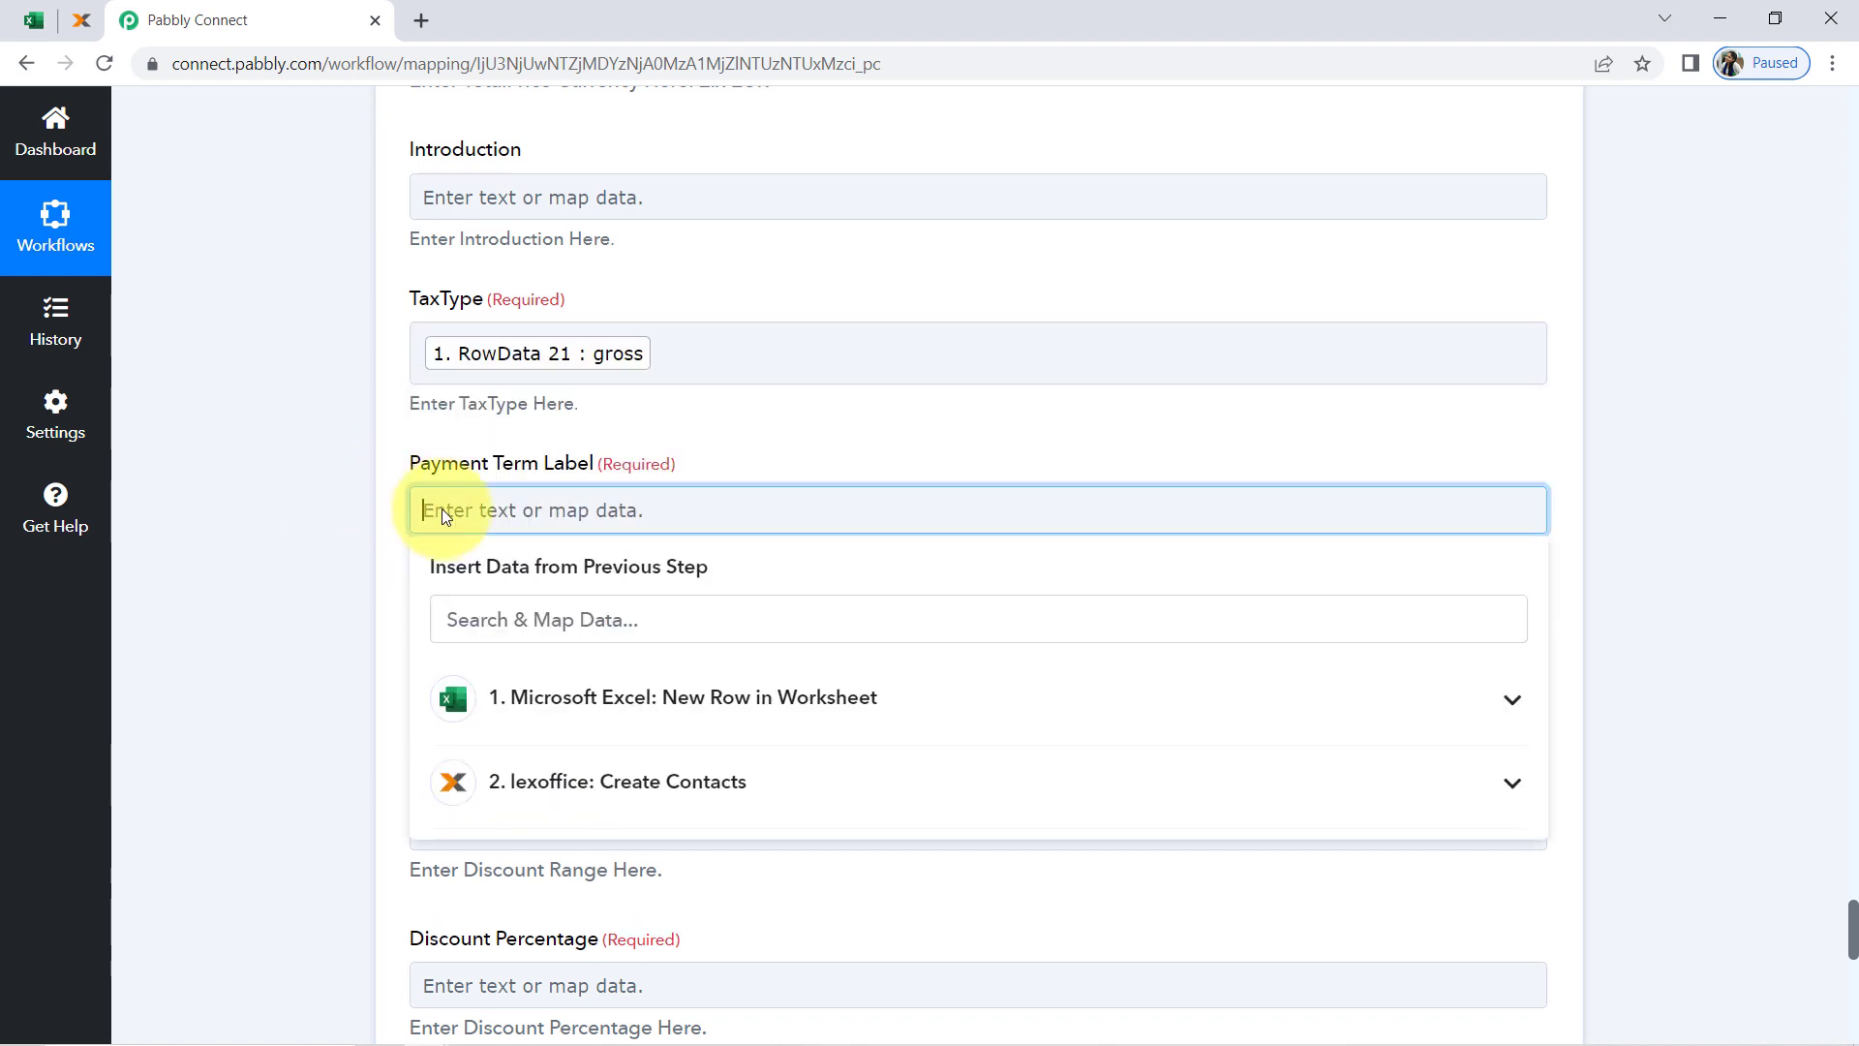
{"action": "left_click", "coordinate": [472, 625]}
{"action": "type", "text": "1"}
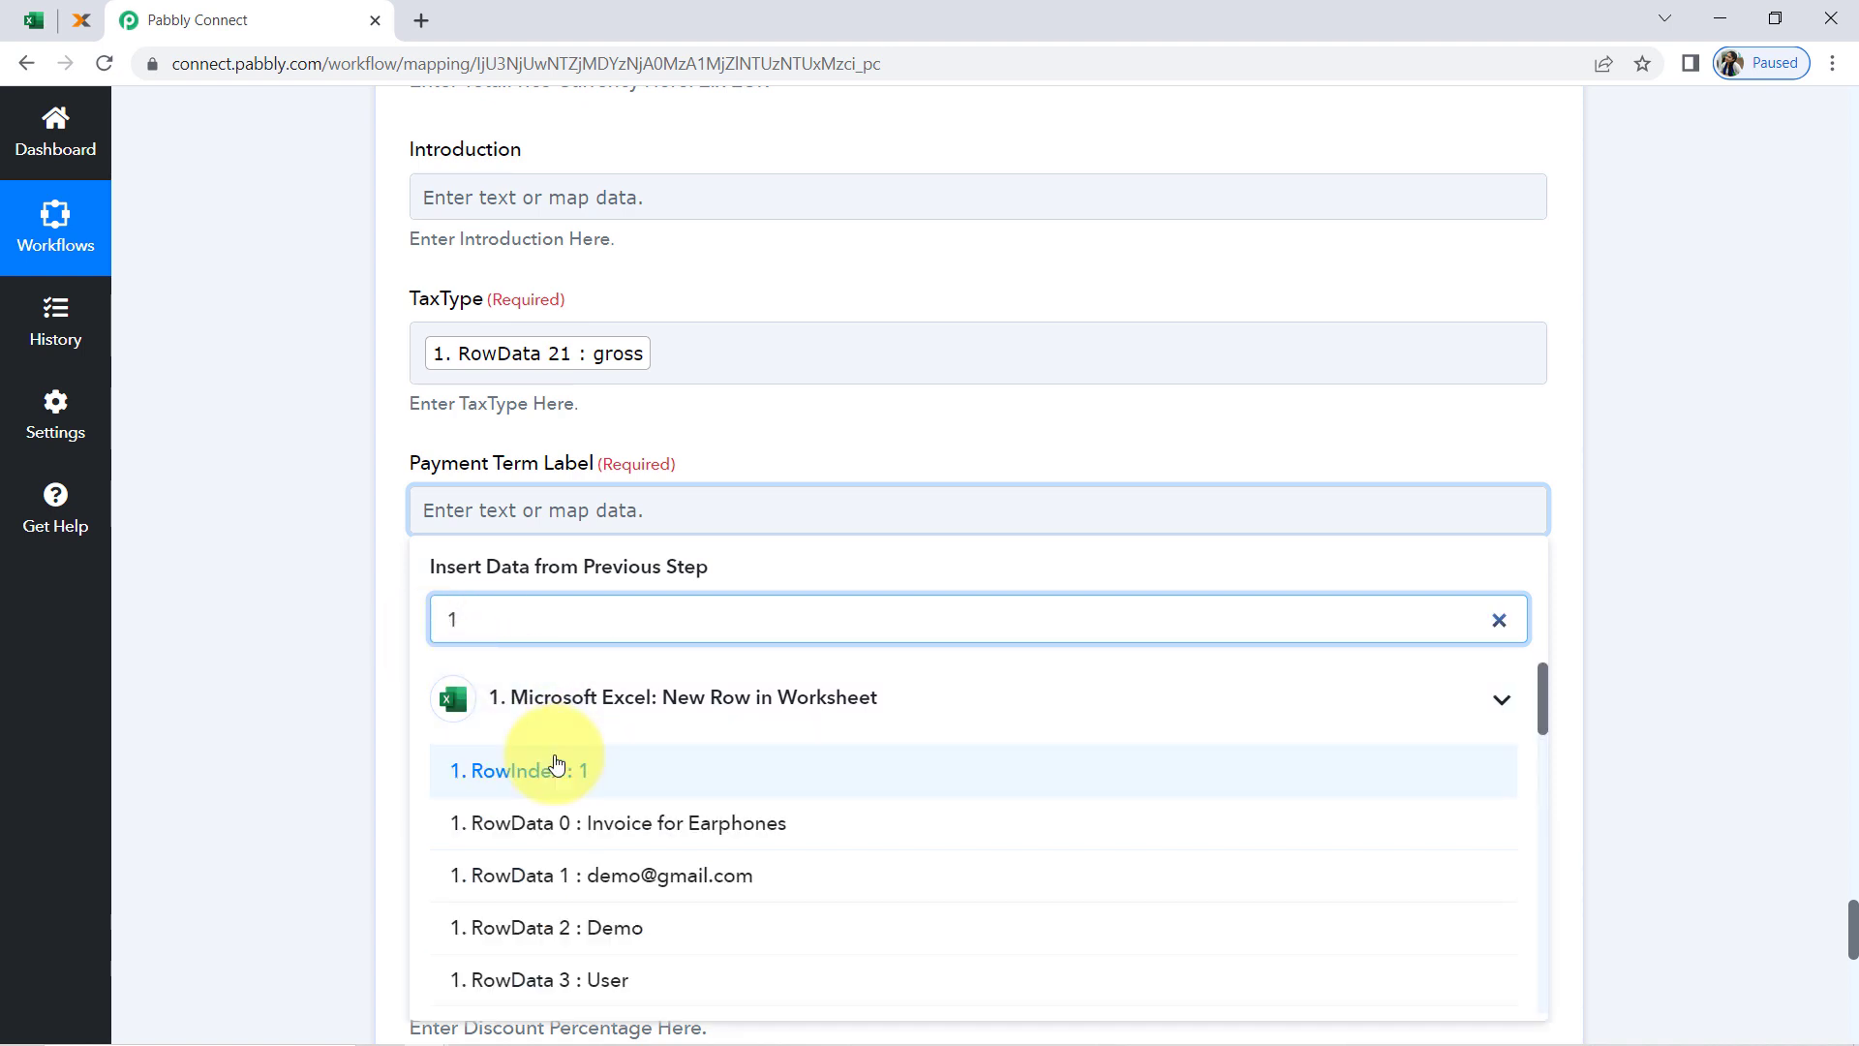
{"action": "left_click", "coordinate": [550, 770]}
{"action": "left_click", "coordinate": [639, 521]}
{"action": "key", "text": "BackSpace"}
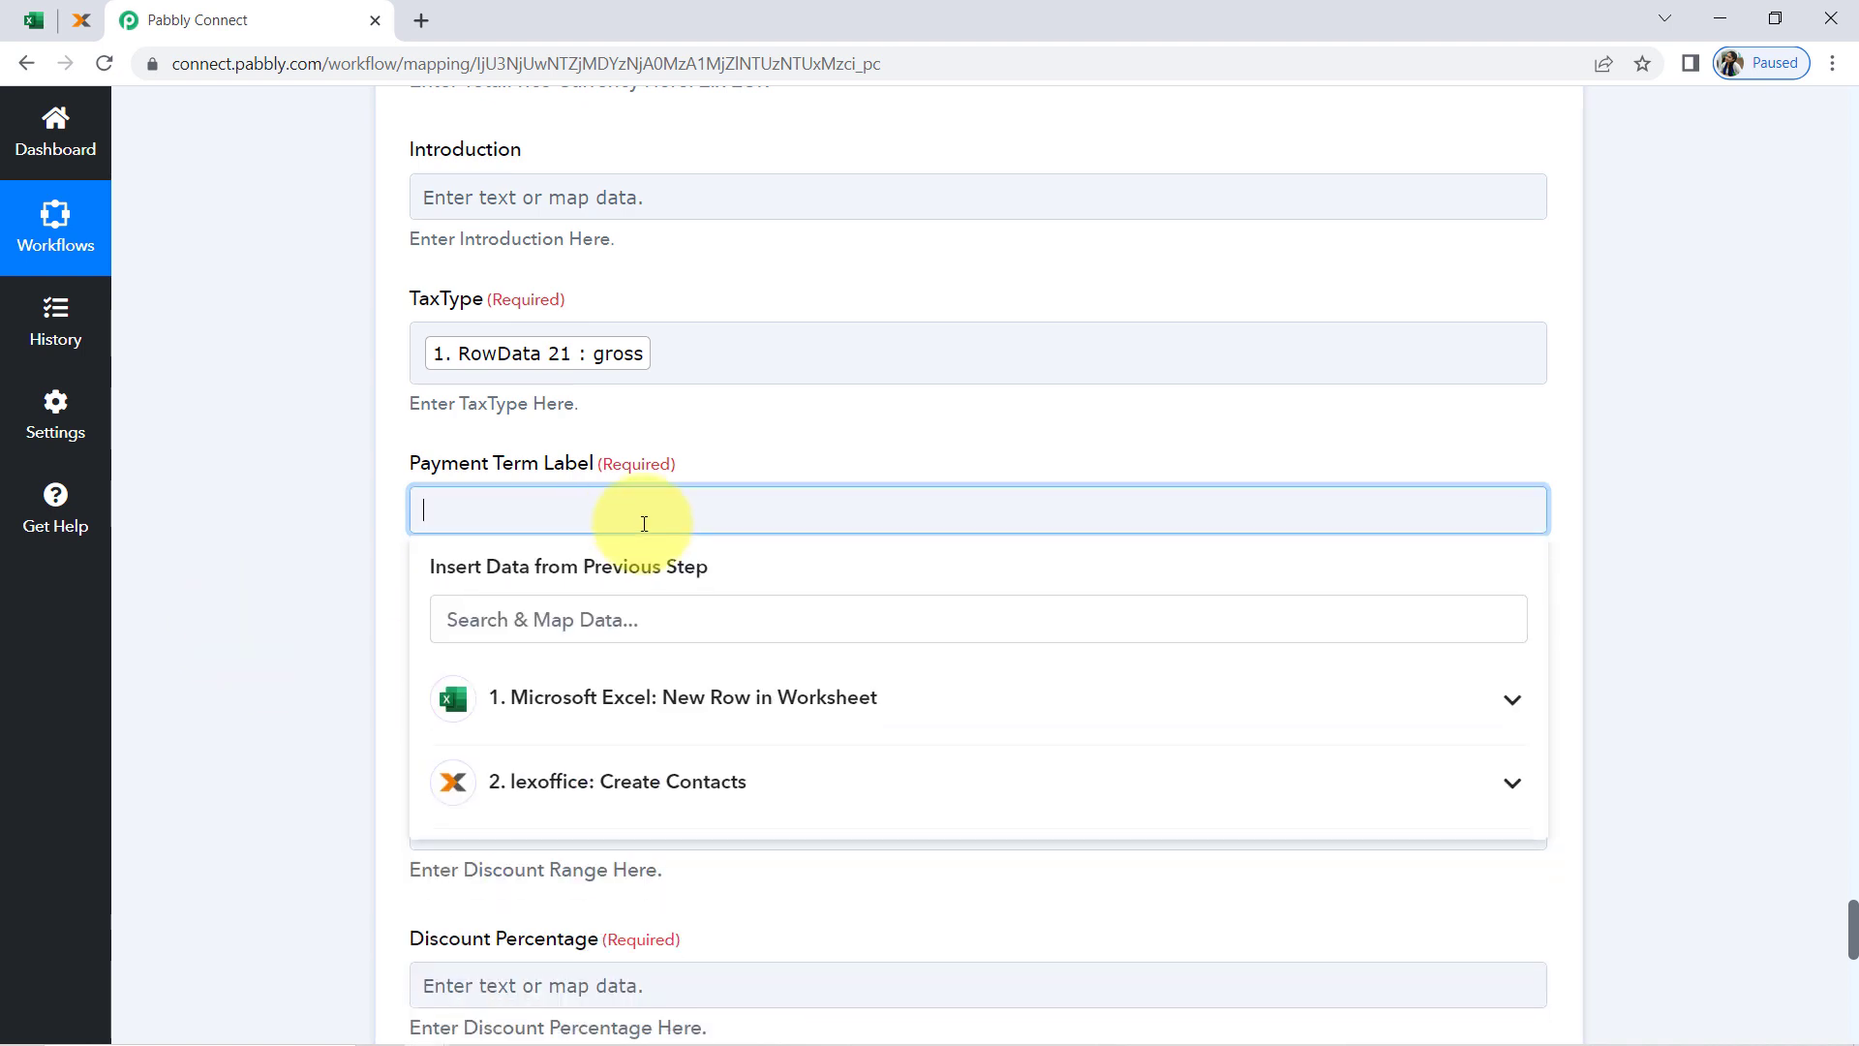
Map Payment Term Label to RowData 18 (COD) from the Microsoft Excel trigger
{"action": "left_click", "coordinate": [528, 699]}
{"action": "scroll", "coordinate": [542, 852], "scroll_direction": "down", "scroll_amount": 10}
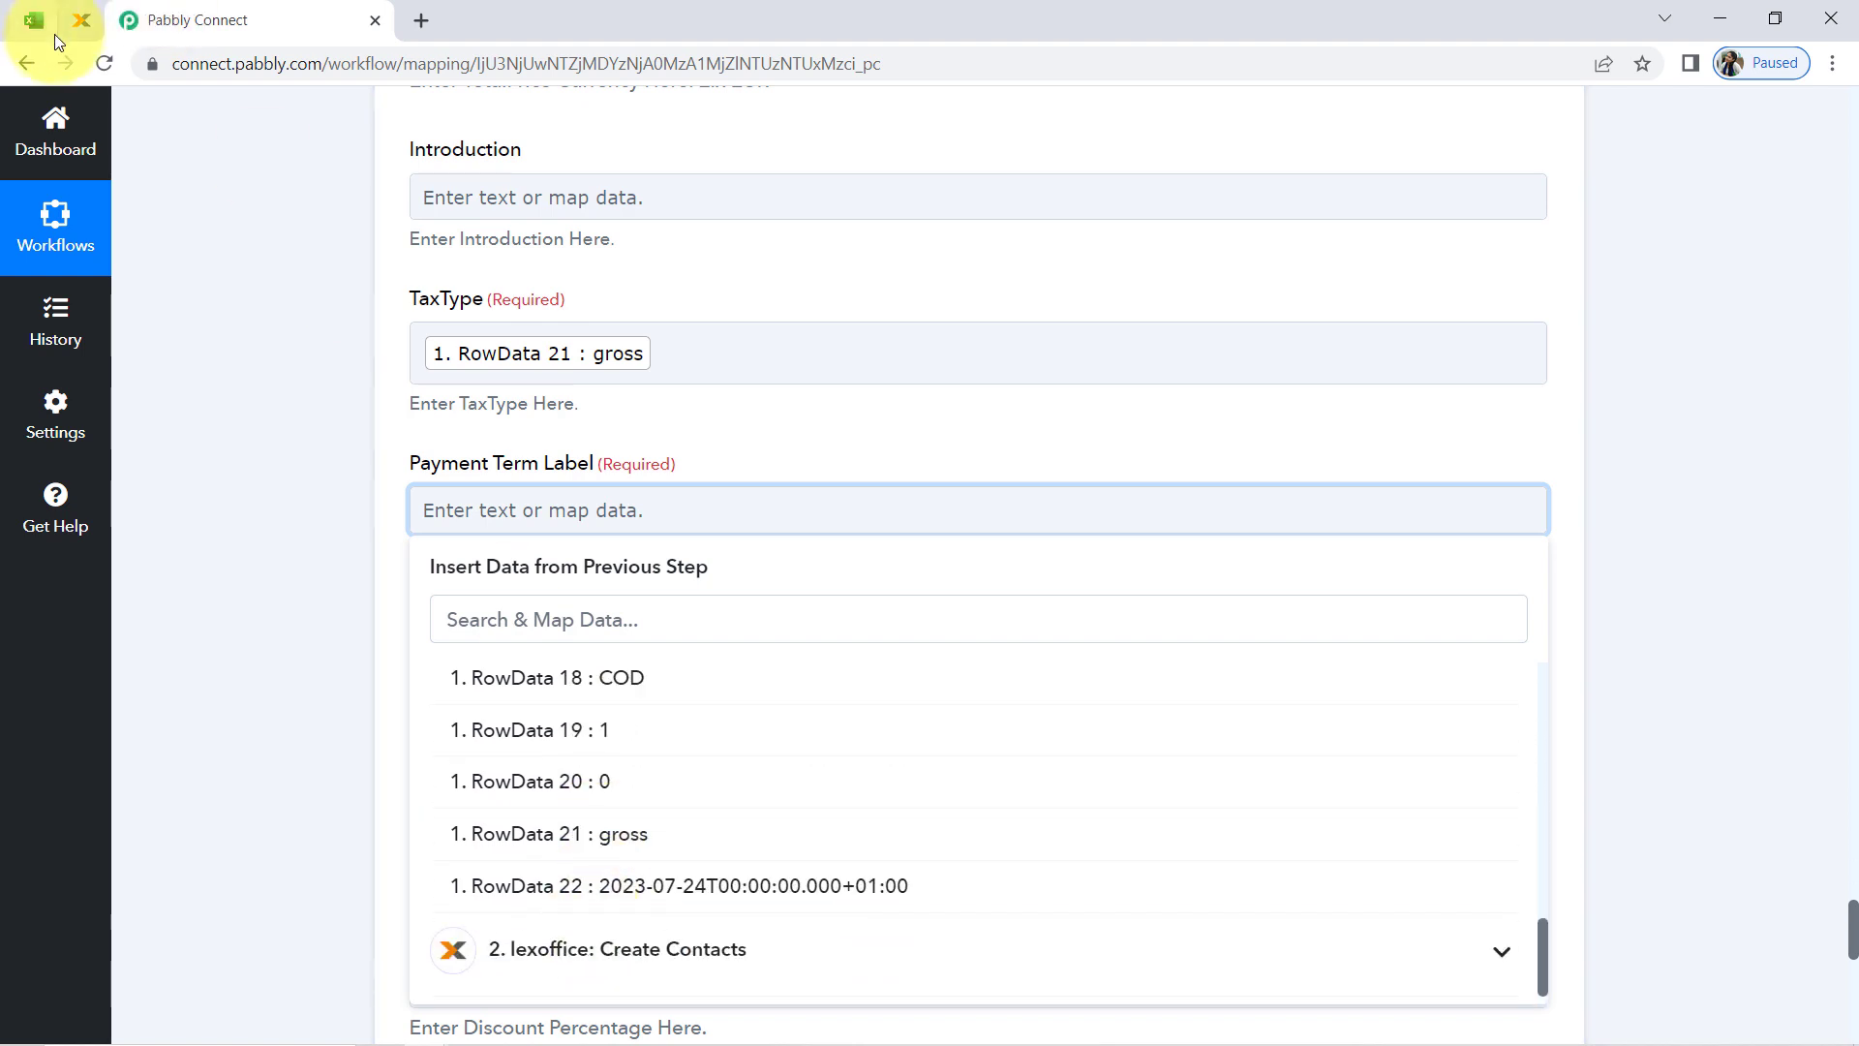
{"action": "left_click", "coordinate": [575, 684]}
{"action": "left_click", "coordinate": [296, 542]}
{"action": "scroll", "coordinate": [296, 542], "scroll_direction": "down", "scroll_amount": 5}
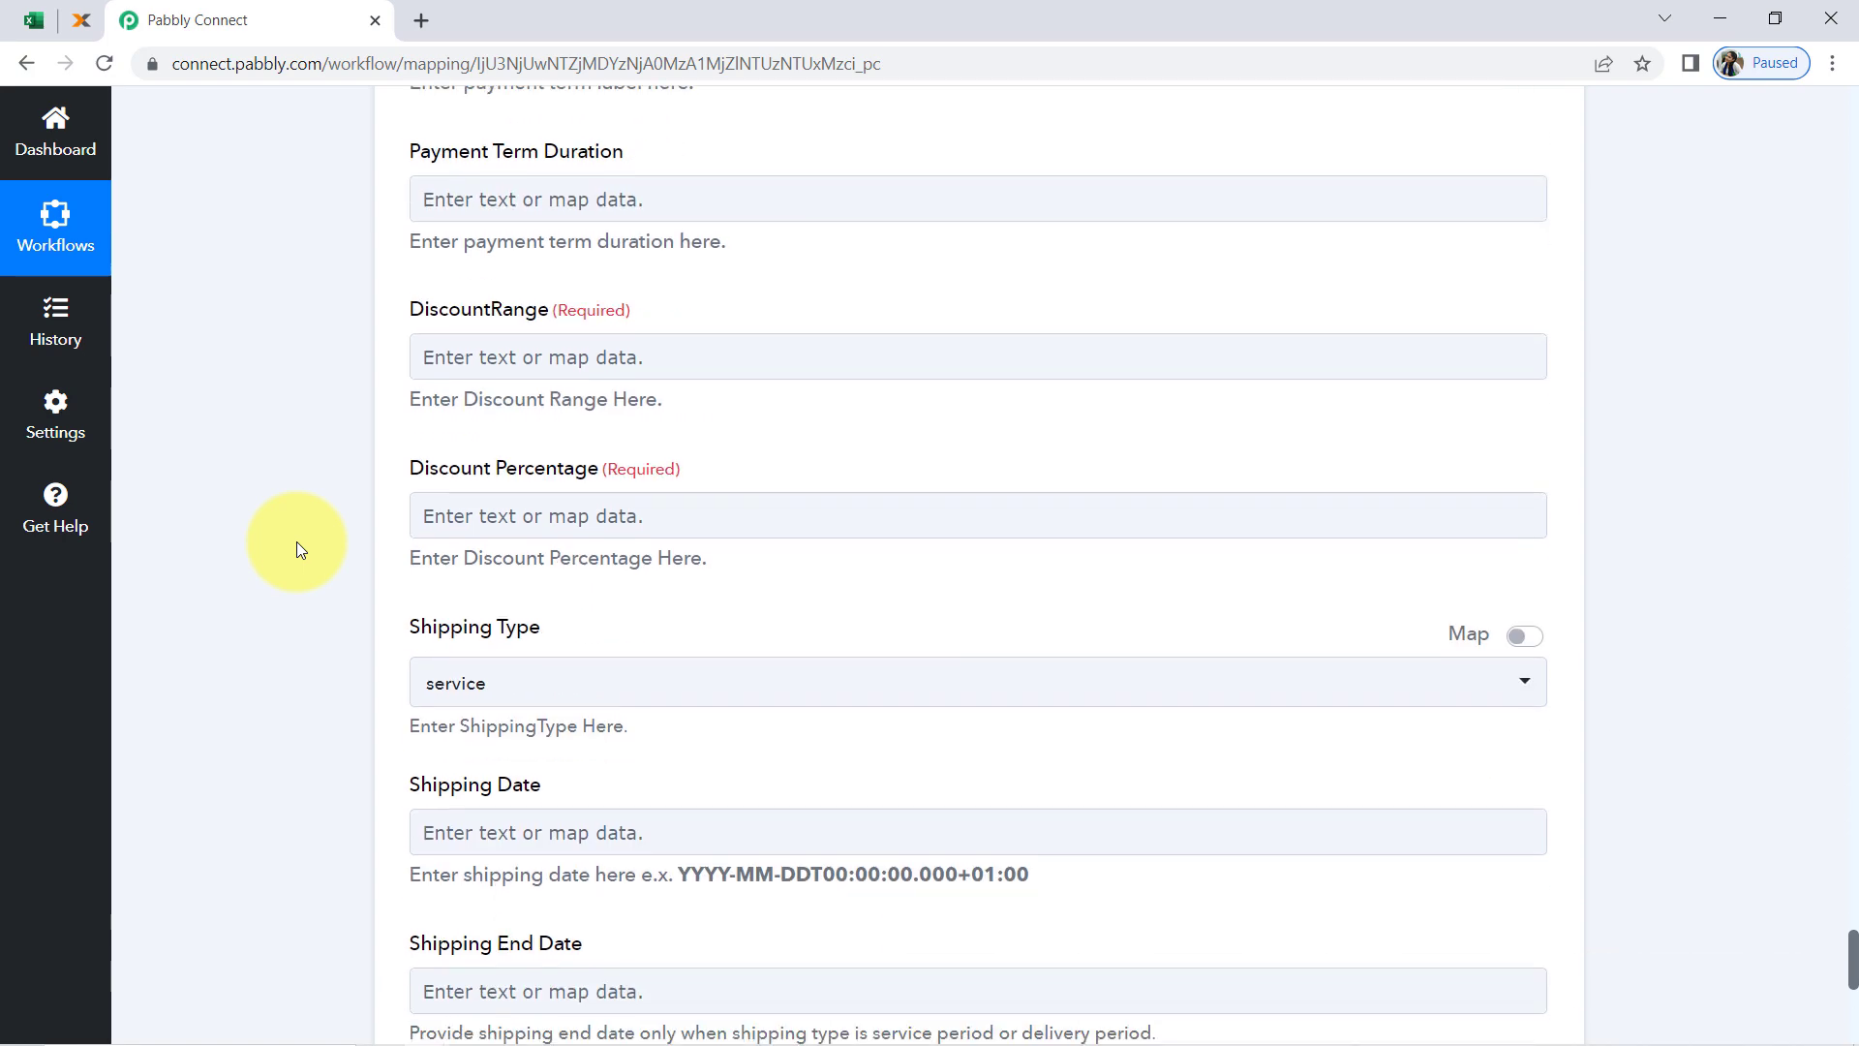
Map DiscountRange from the Microsoft Excel trigger data and map Discount Percentage to RowData 20 (0)
{"action": "left_click", "coordinate": [519, 233]}
{"action": "left_click", "coordinate": [513, 427]}
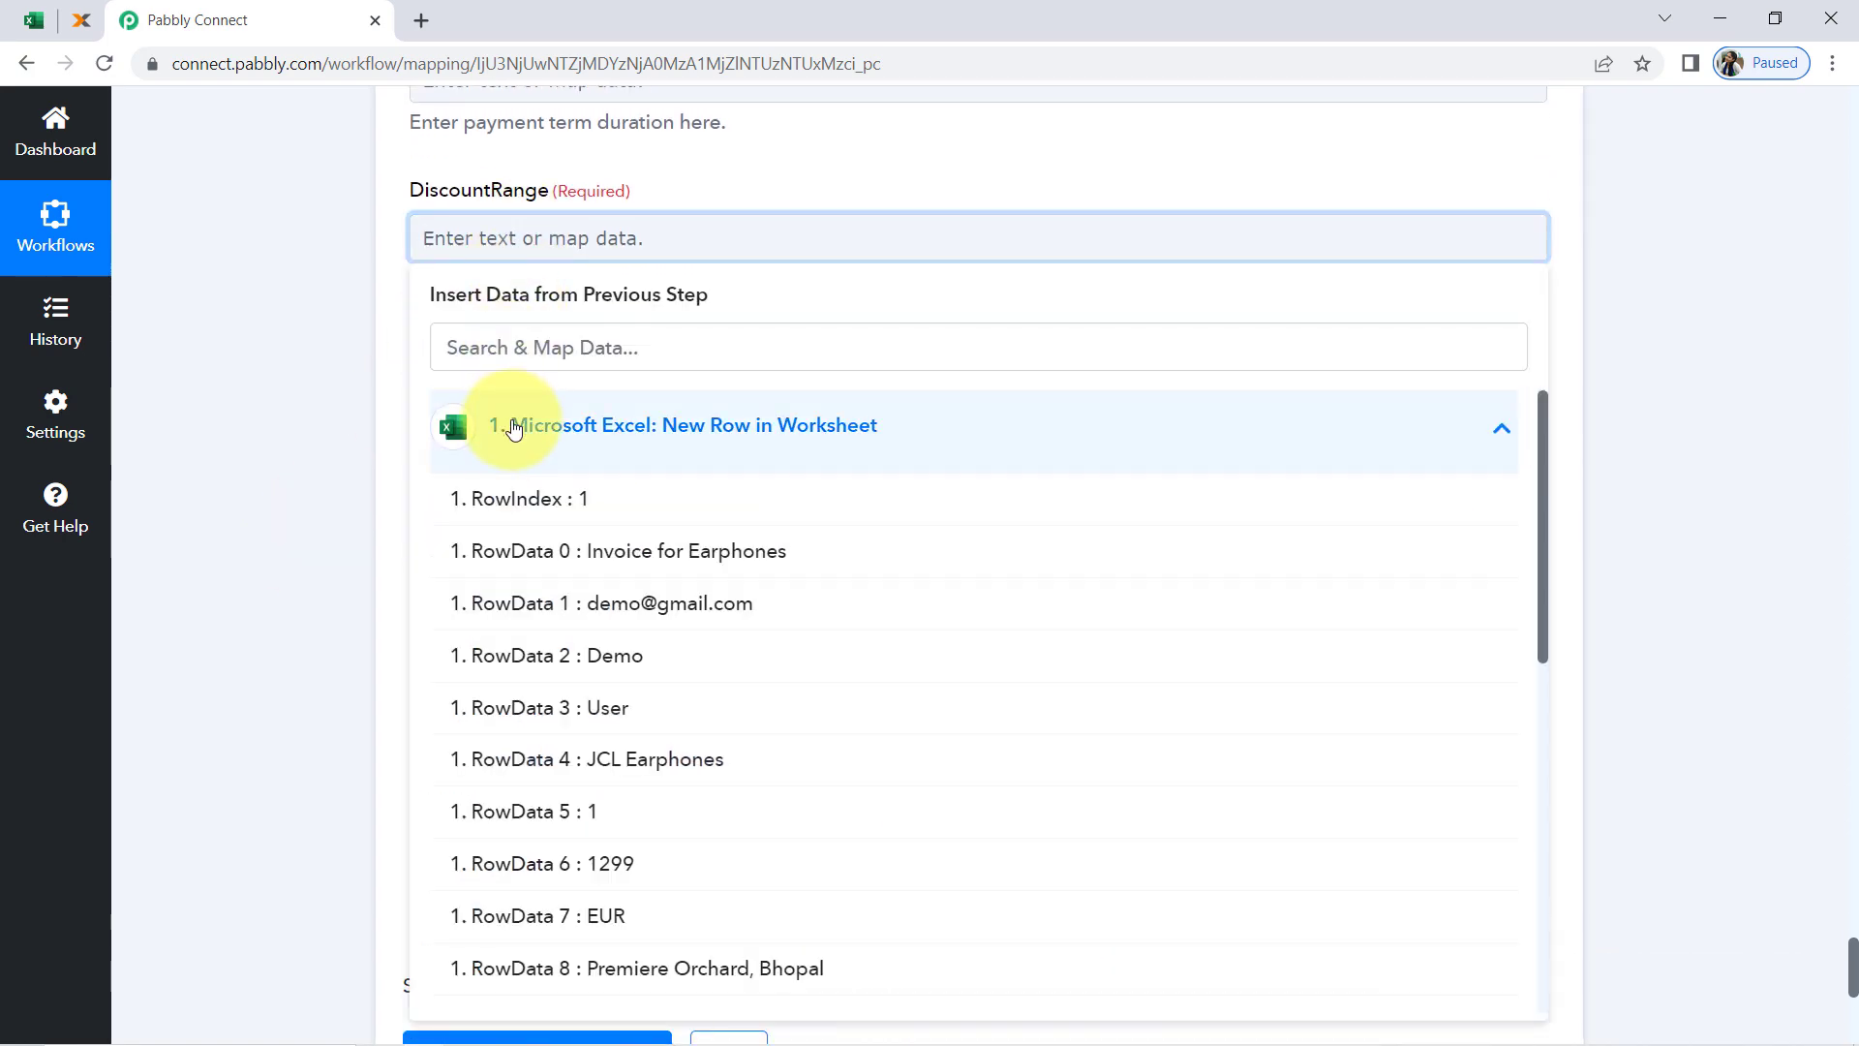
{"action": "scroll", "coordinate": [498, 718], "scroll_direction": "down", "scroll_amount": 6}
{"action": "left_click", "coordinate": [479, 796]}
{"action": "scroll", "coordinate": [331, 338], "scroll_direction": "down", "scroll_amount": 3}
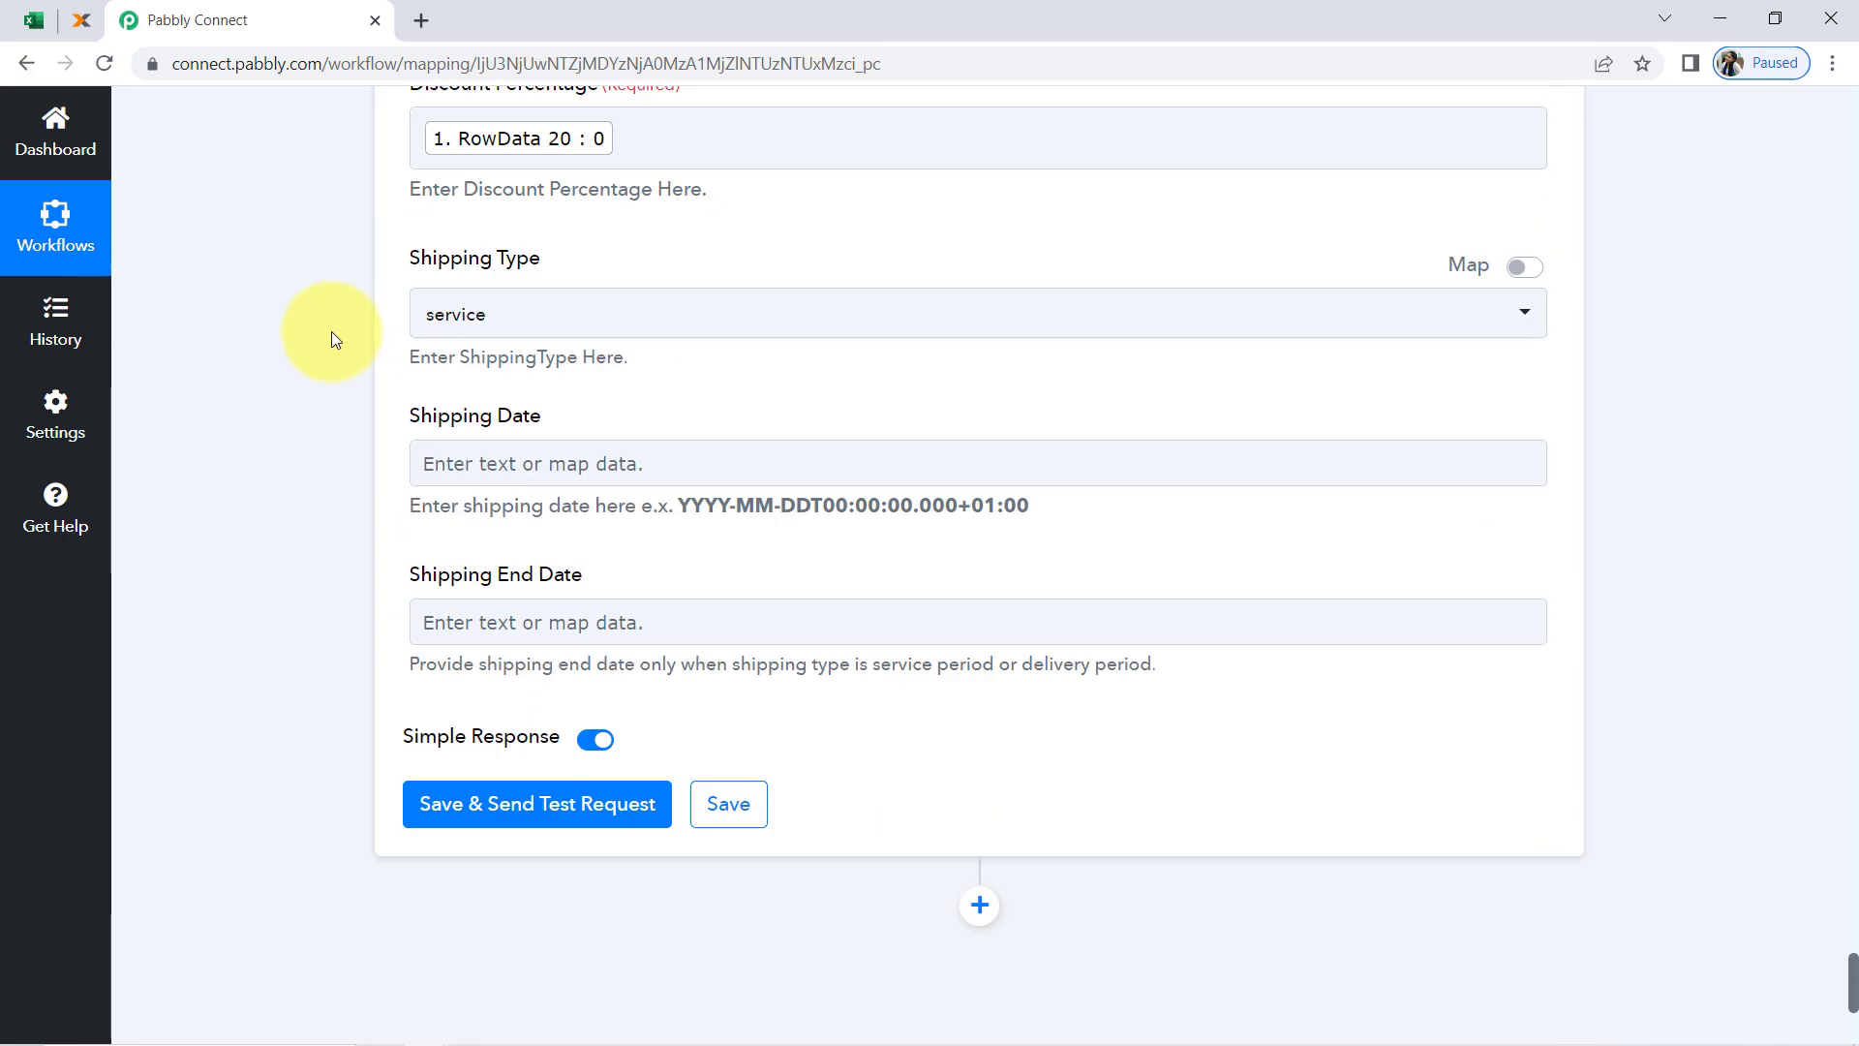
{"action": "scroll", "coordinate": [332, 338], "scroll_direction": "down", "scroll_amount": 1}
{"action": "left_click", "coordinate": [435, 345]}
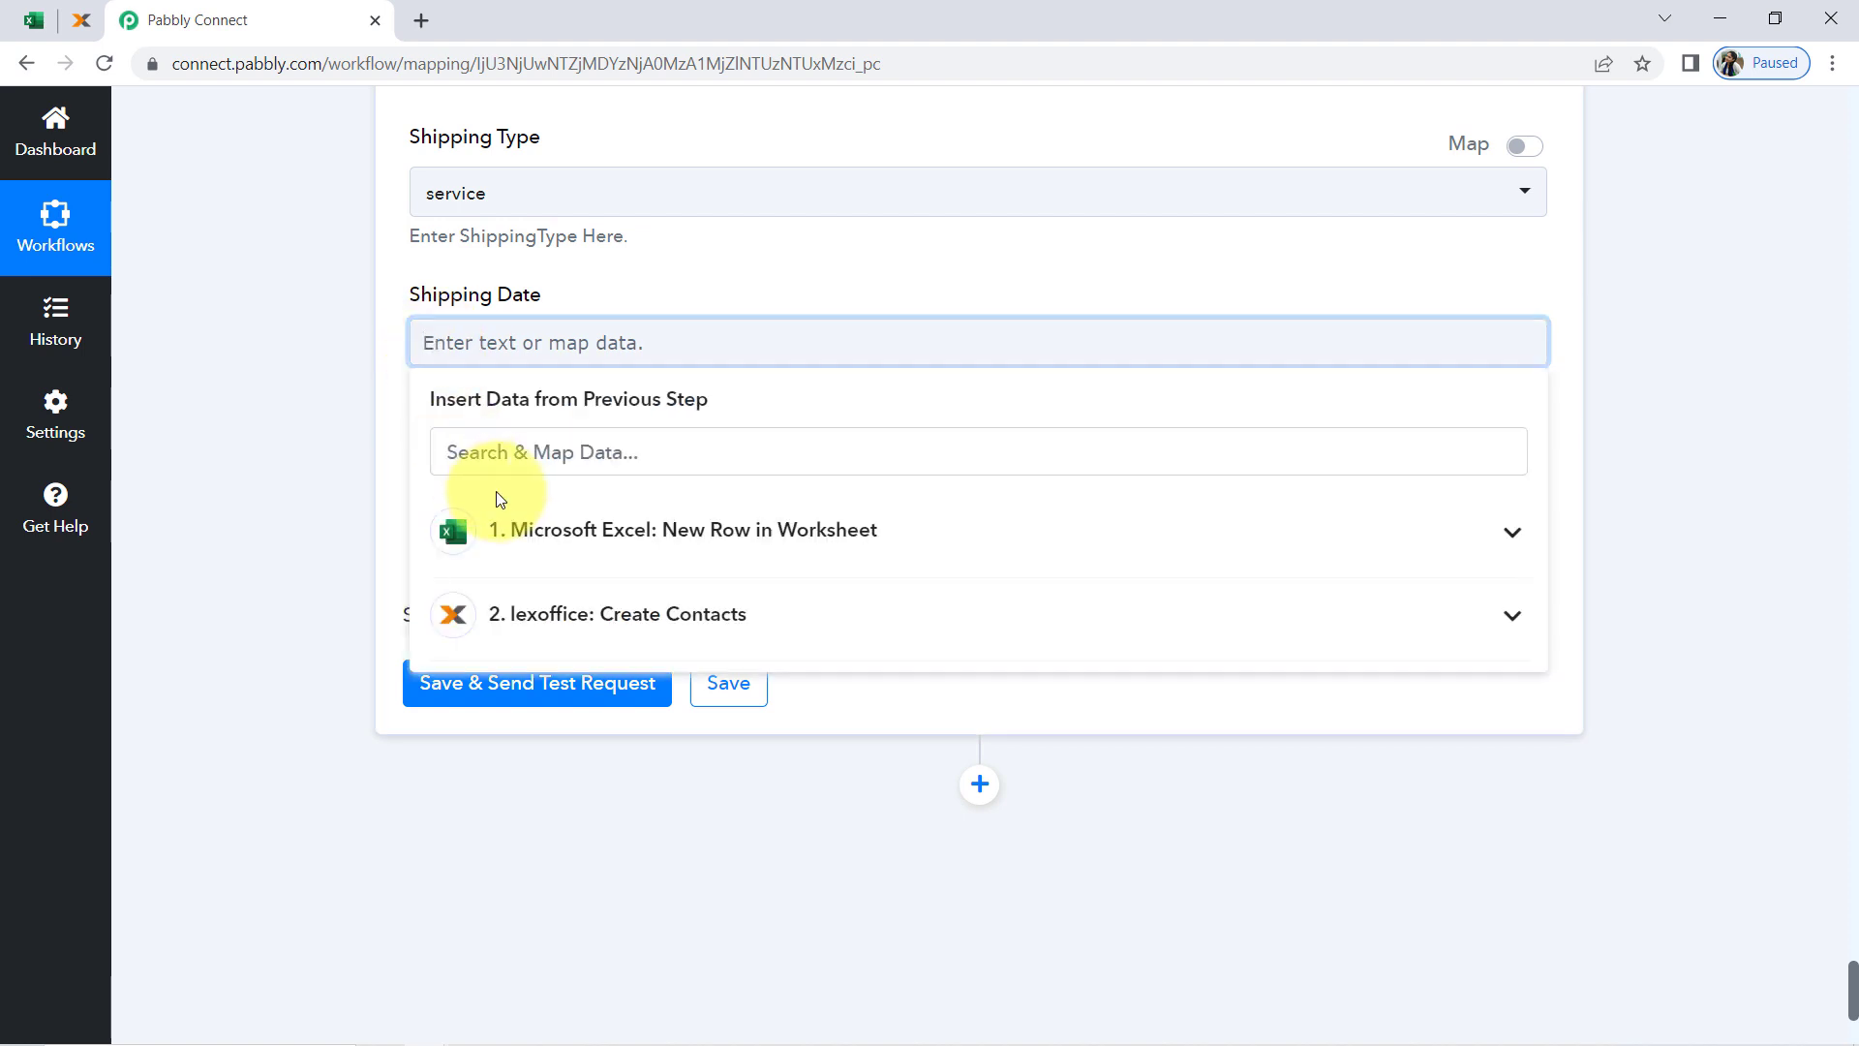
{"action": "left_click", "coordinate": [544, 544]}
{"action": "scroll", "coordinate": [497, 759], "scroll_direction": "down", "scroll_amount": 8}
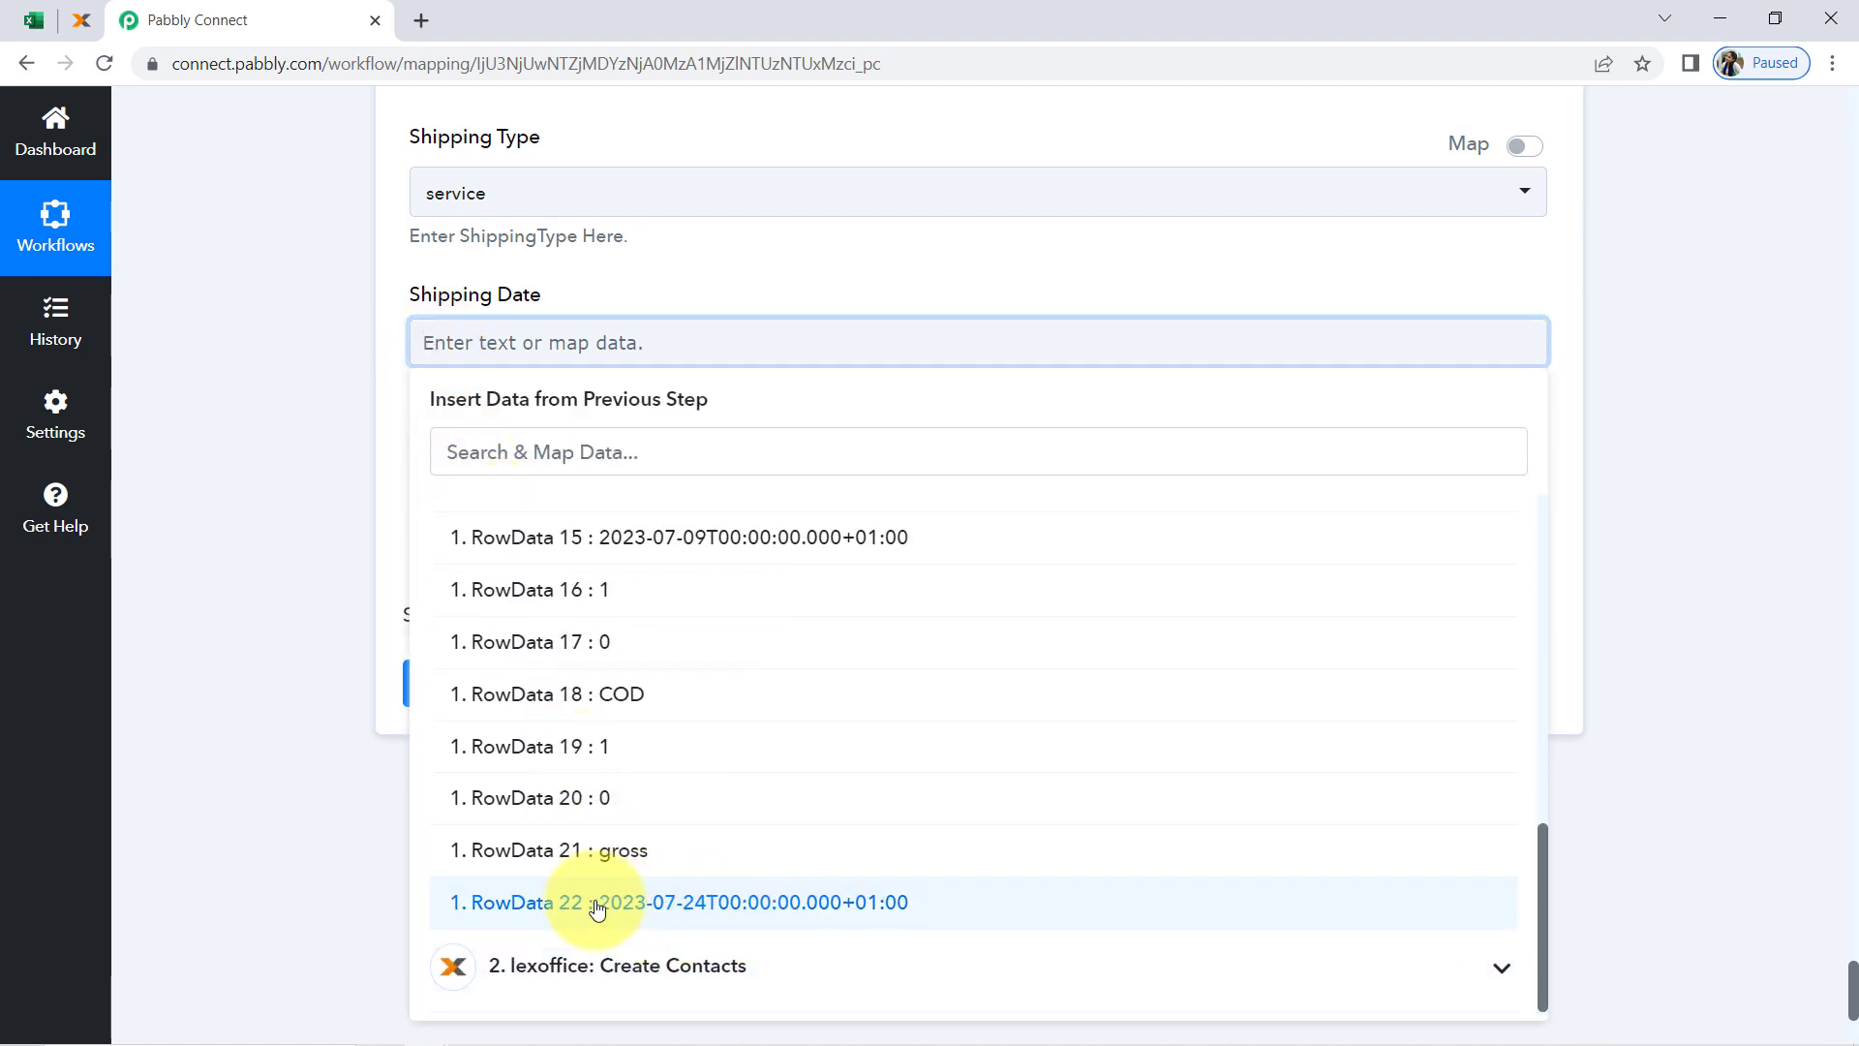
{"action": "left_click", "coordinate": [596, 907]}
{"action": "left_click", "coordinate": [280, 524]}
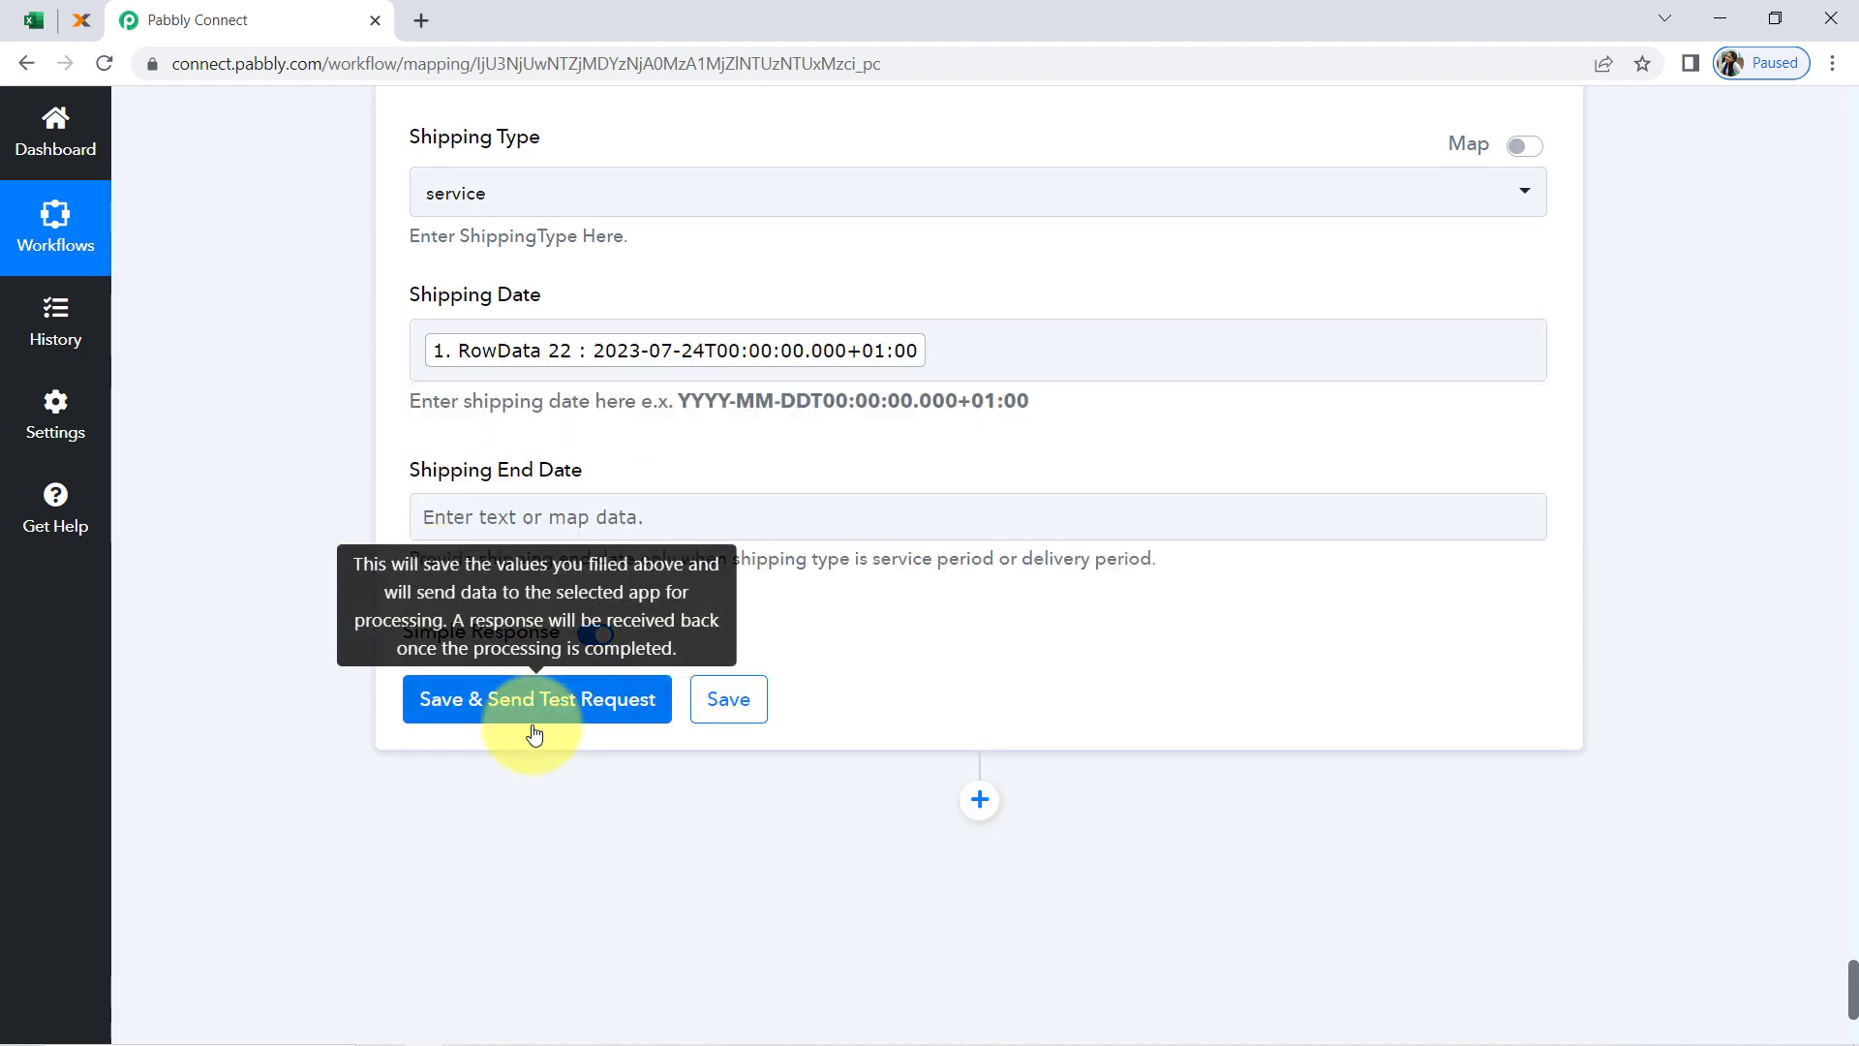
Switch to lexoffice and open the Belege overview to check the existing vouchers
{"action": "left_click", "coordinate": [81, 19]}
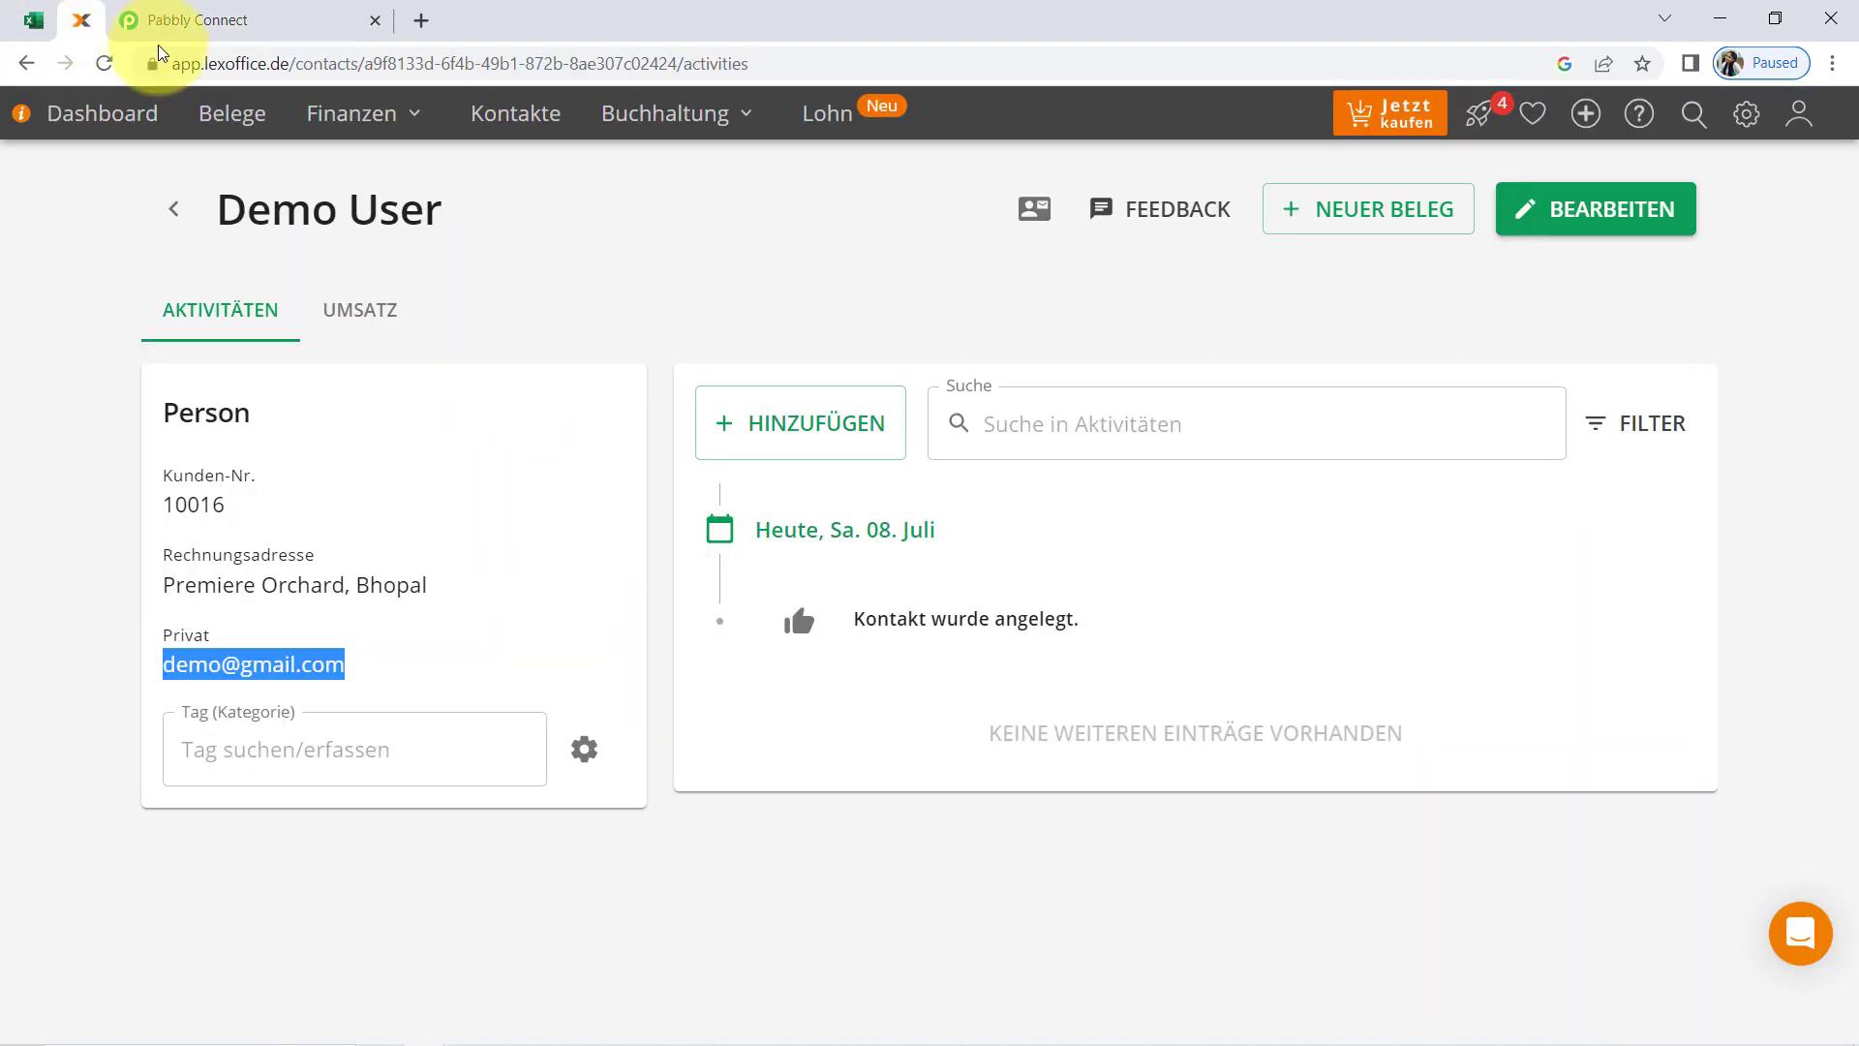
{"action": "left_click", "coordinate": [254, 116]}
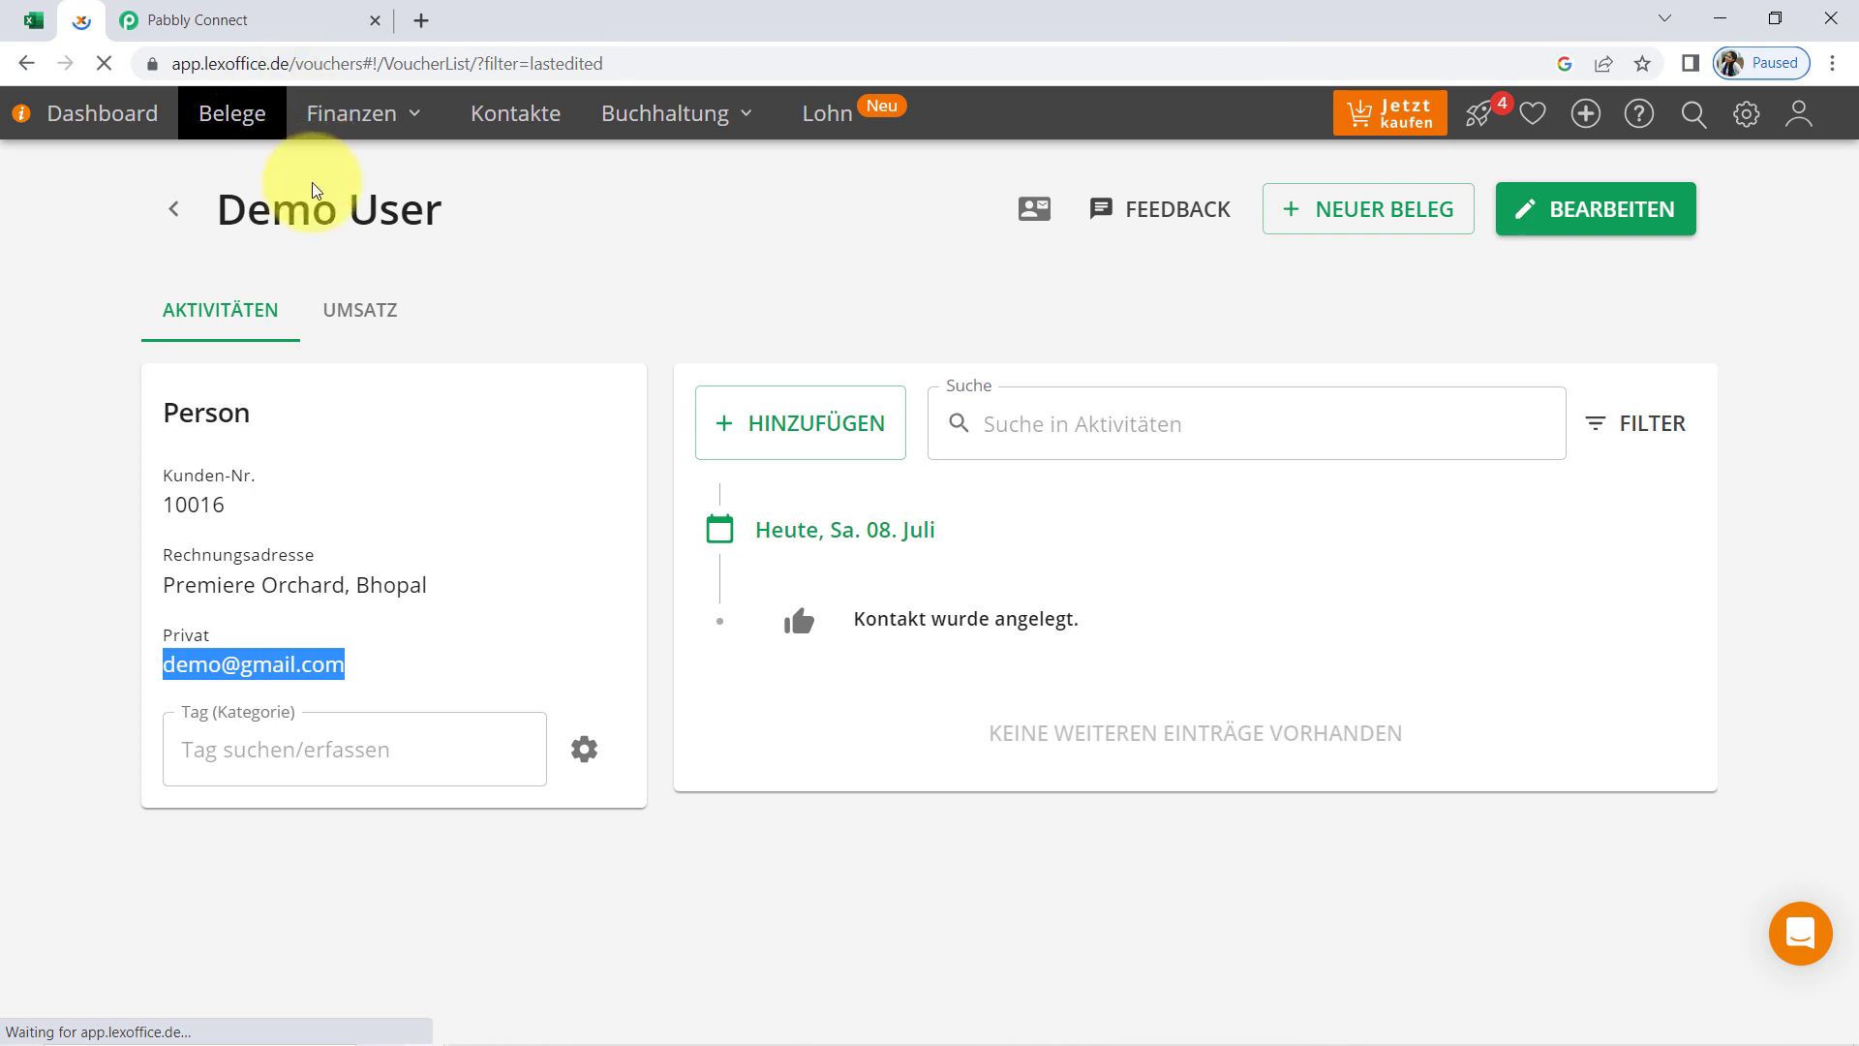
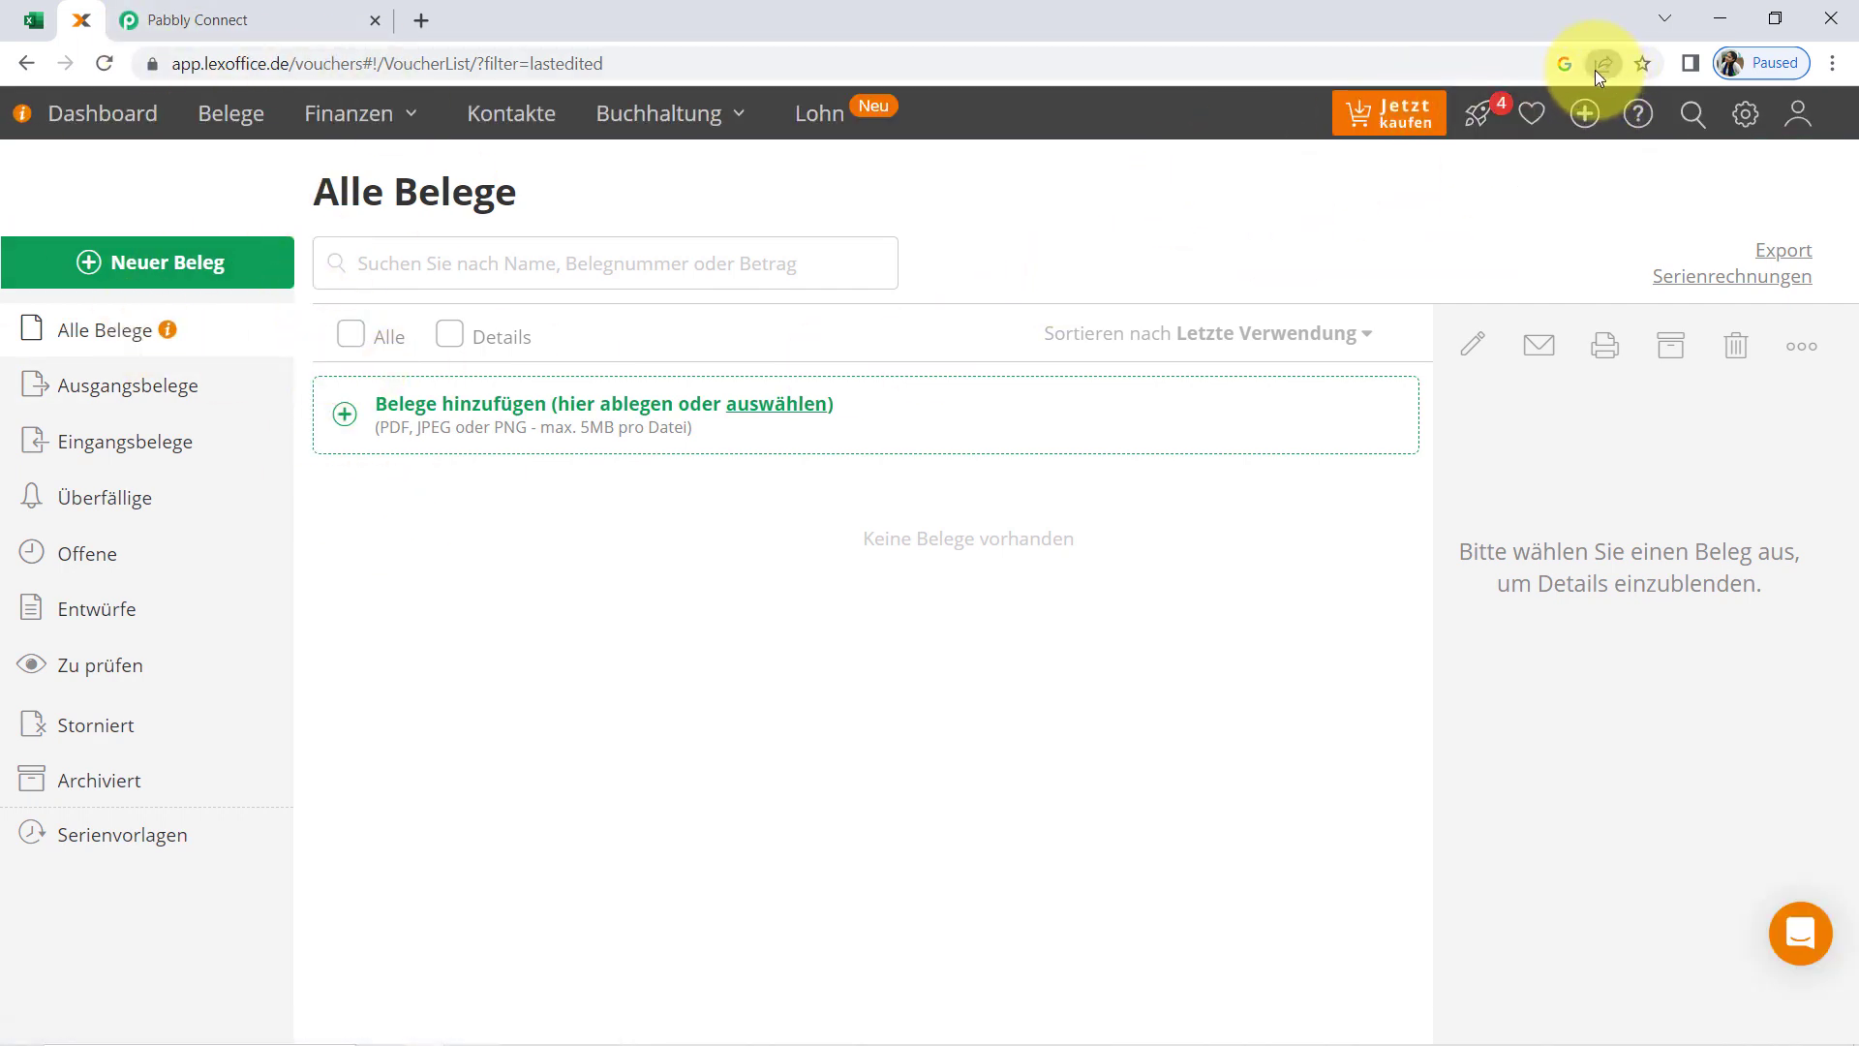
Switch to Pabbly Connect and send a test request for the lexoffice invoice action
{"action": "left_click_drag", "start_coordinate": [336, 201], "coordinate": [548, 189]}
{"action": "left_click", "coordinate": [249, 9]}
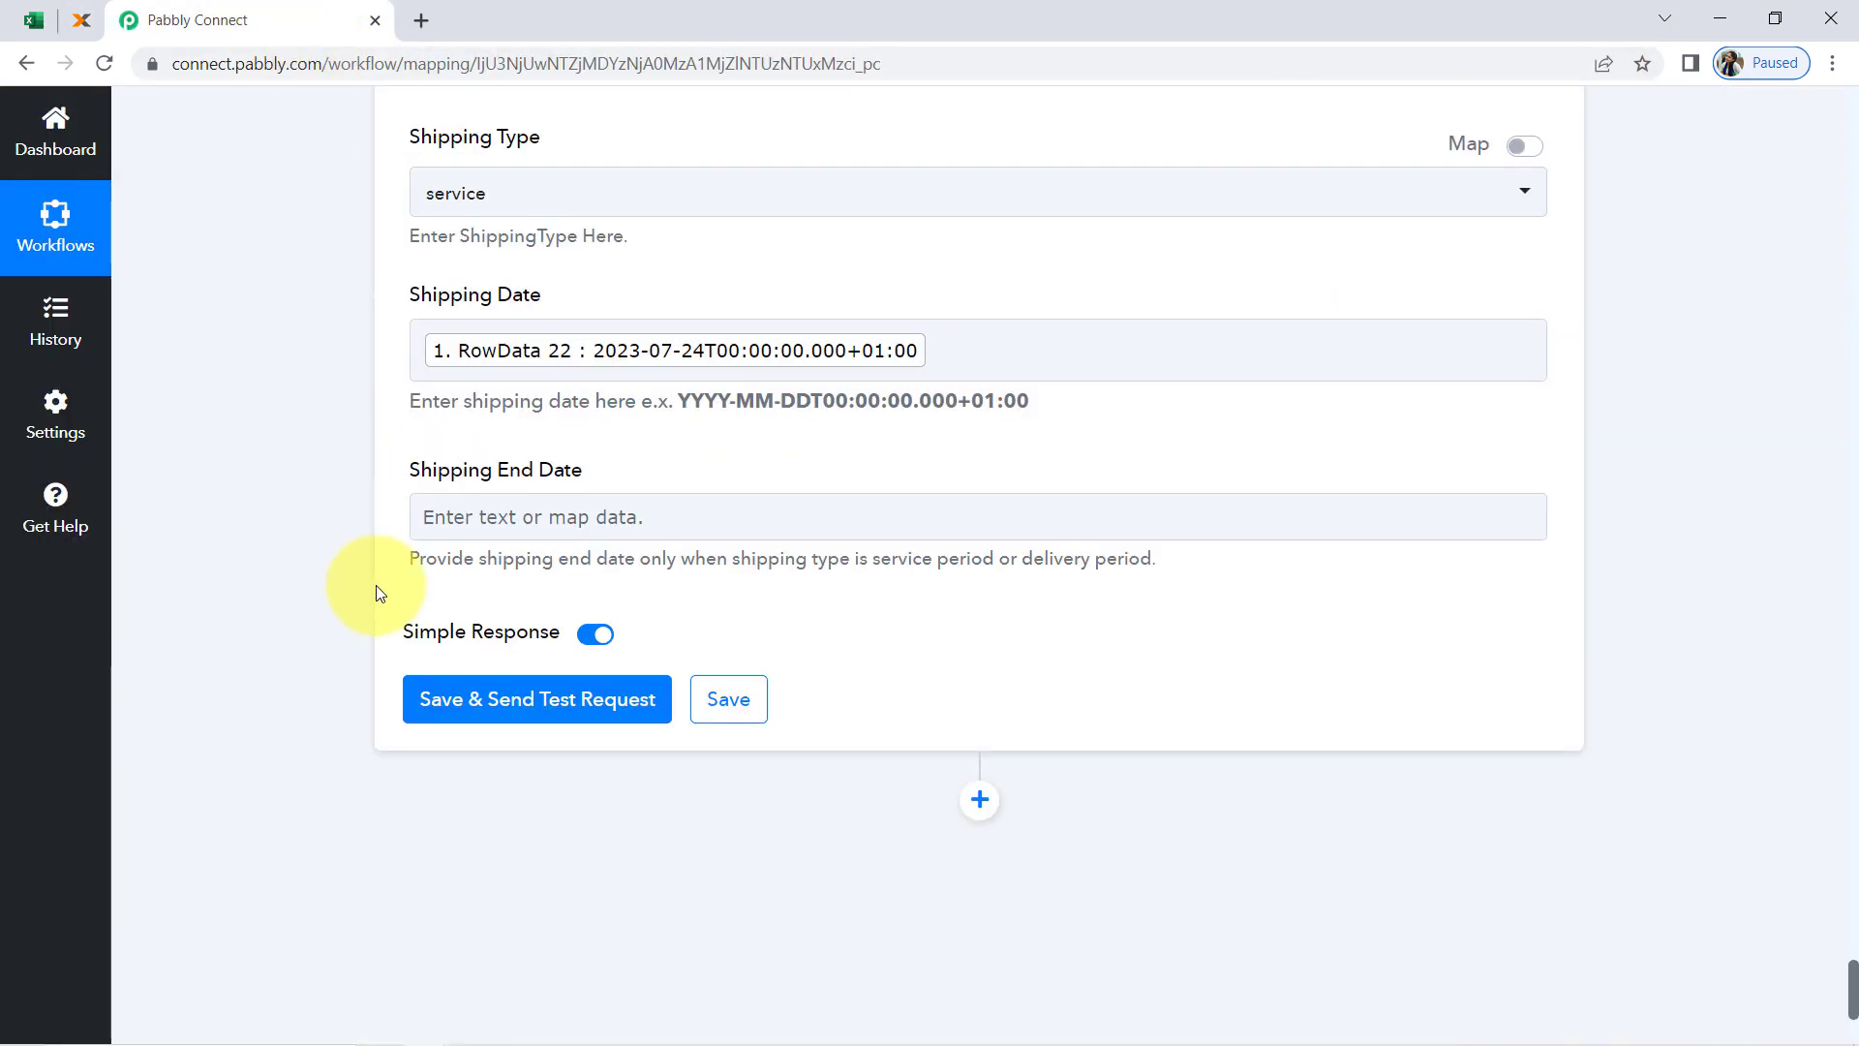
{"action": "left_click", "coordinate": [455, 697]}
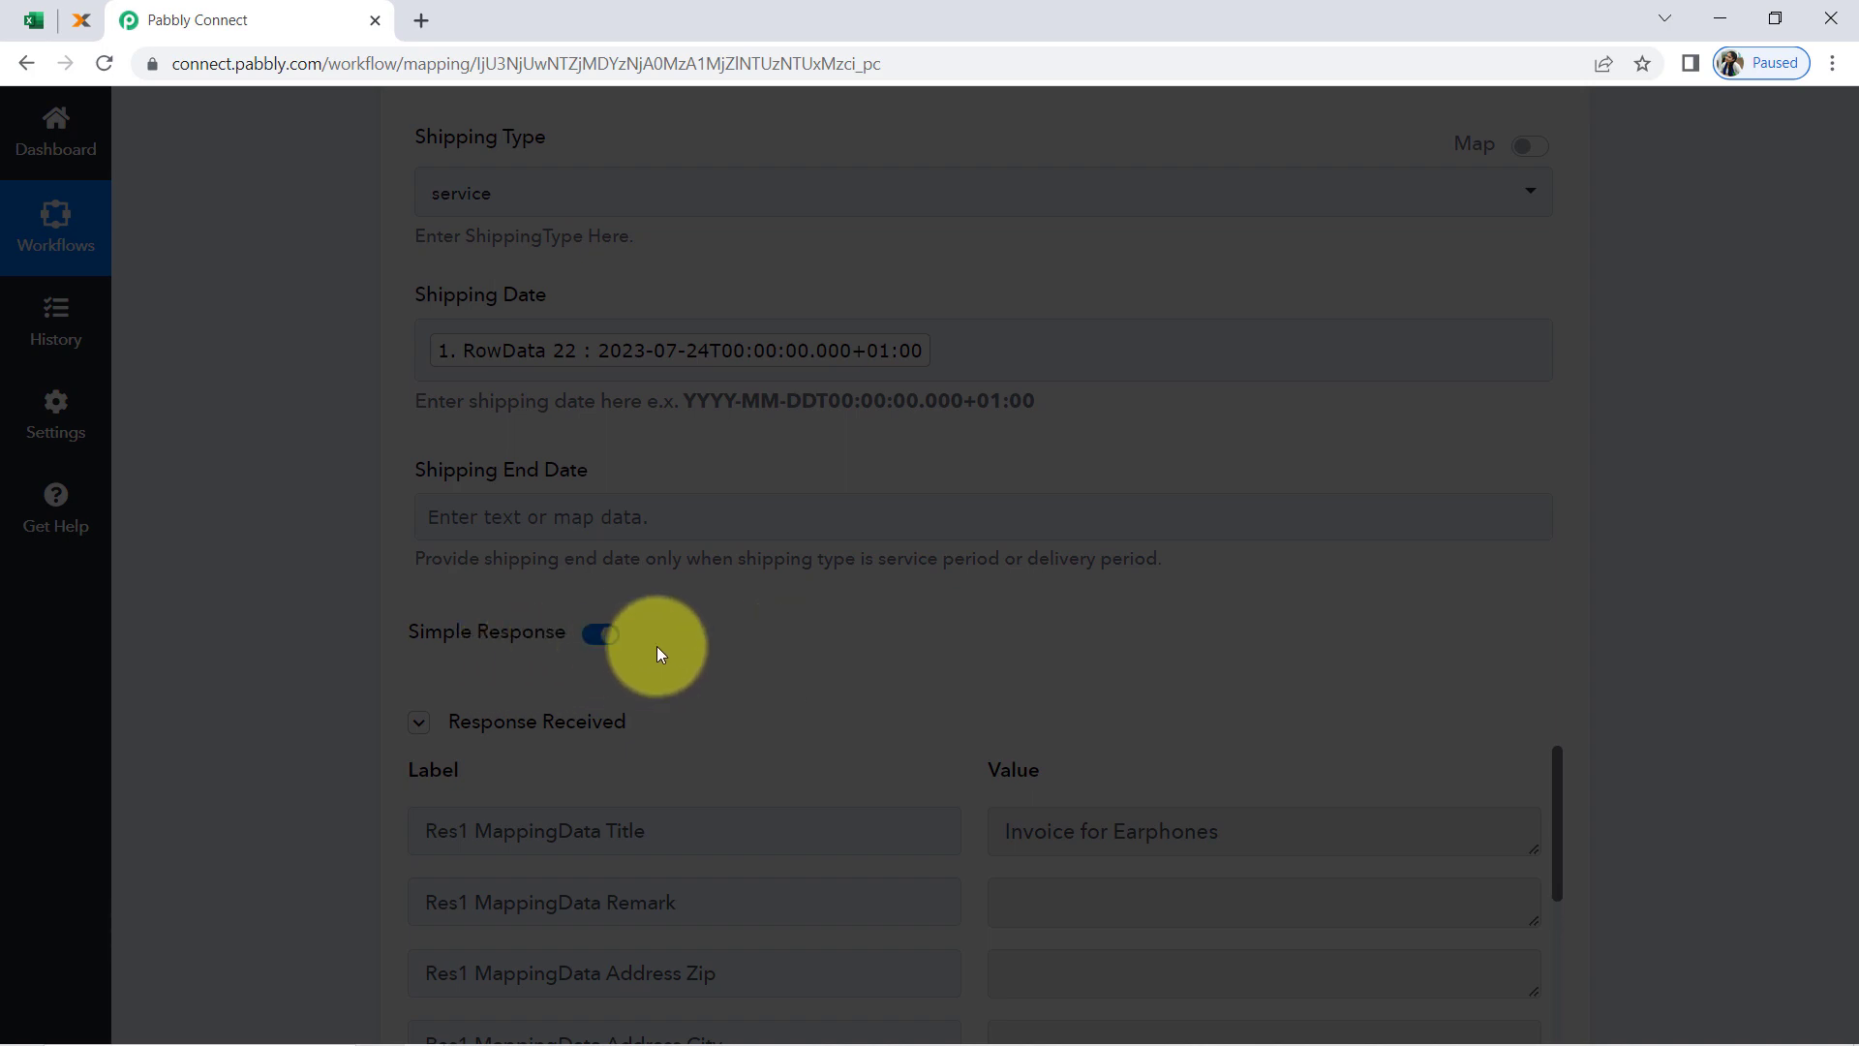
Examine the end of the test response for the error status, the violated field and its message
{"action": "scroll", "coordinate": [322, 647], "scroll_direction": "down", "scroll_amount": 2}
{"action": "scroll", "coordinate": [321, 647], "scroll_direction": "down", "scroll_amount": 3}
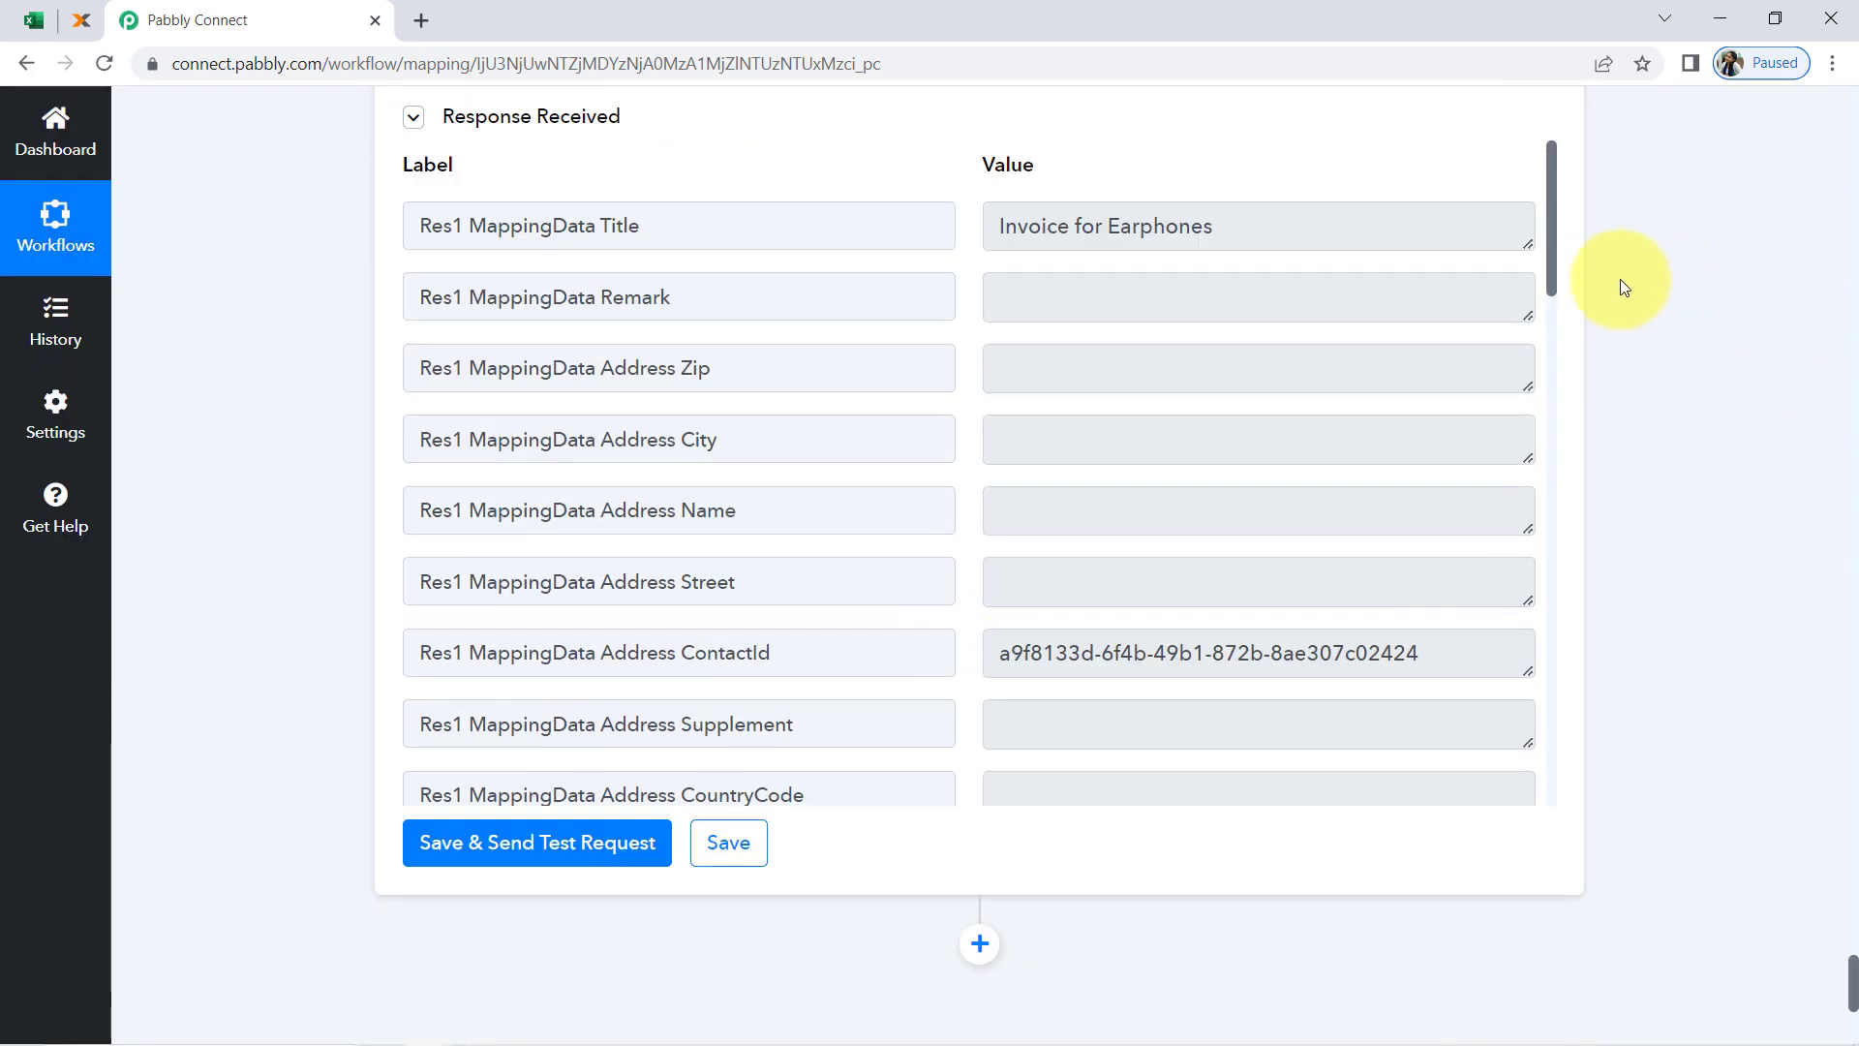
{"action": "left_click_drag", "start_coordinate": [1551, 270], "coordinate": [1478, 806]}
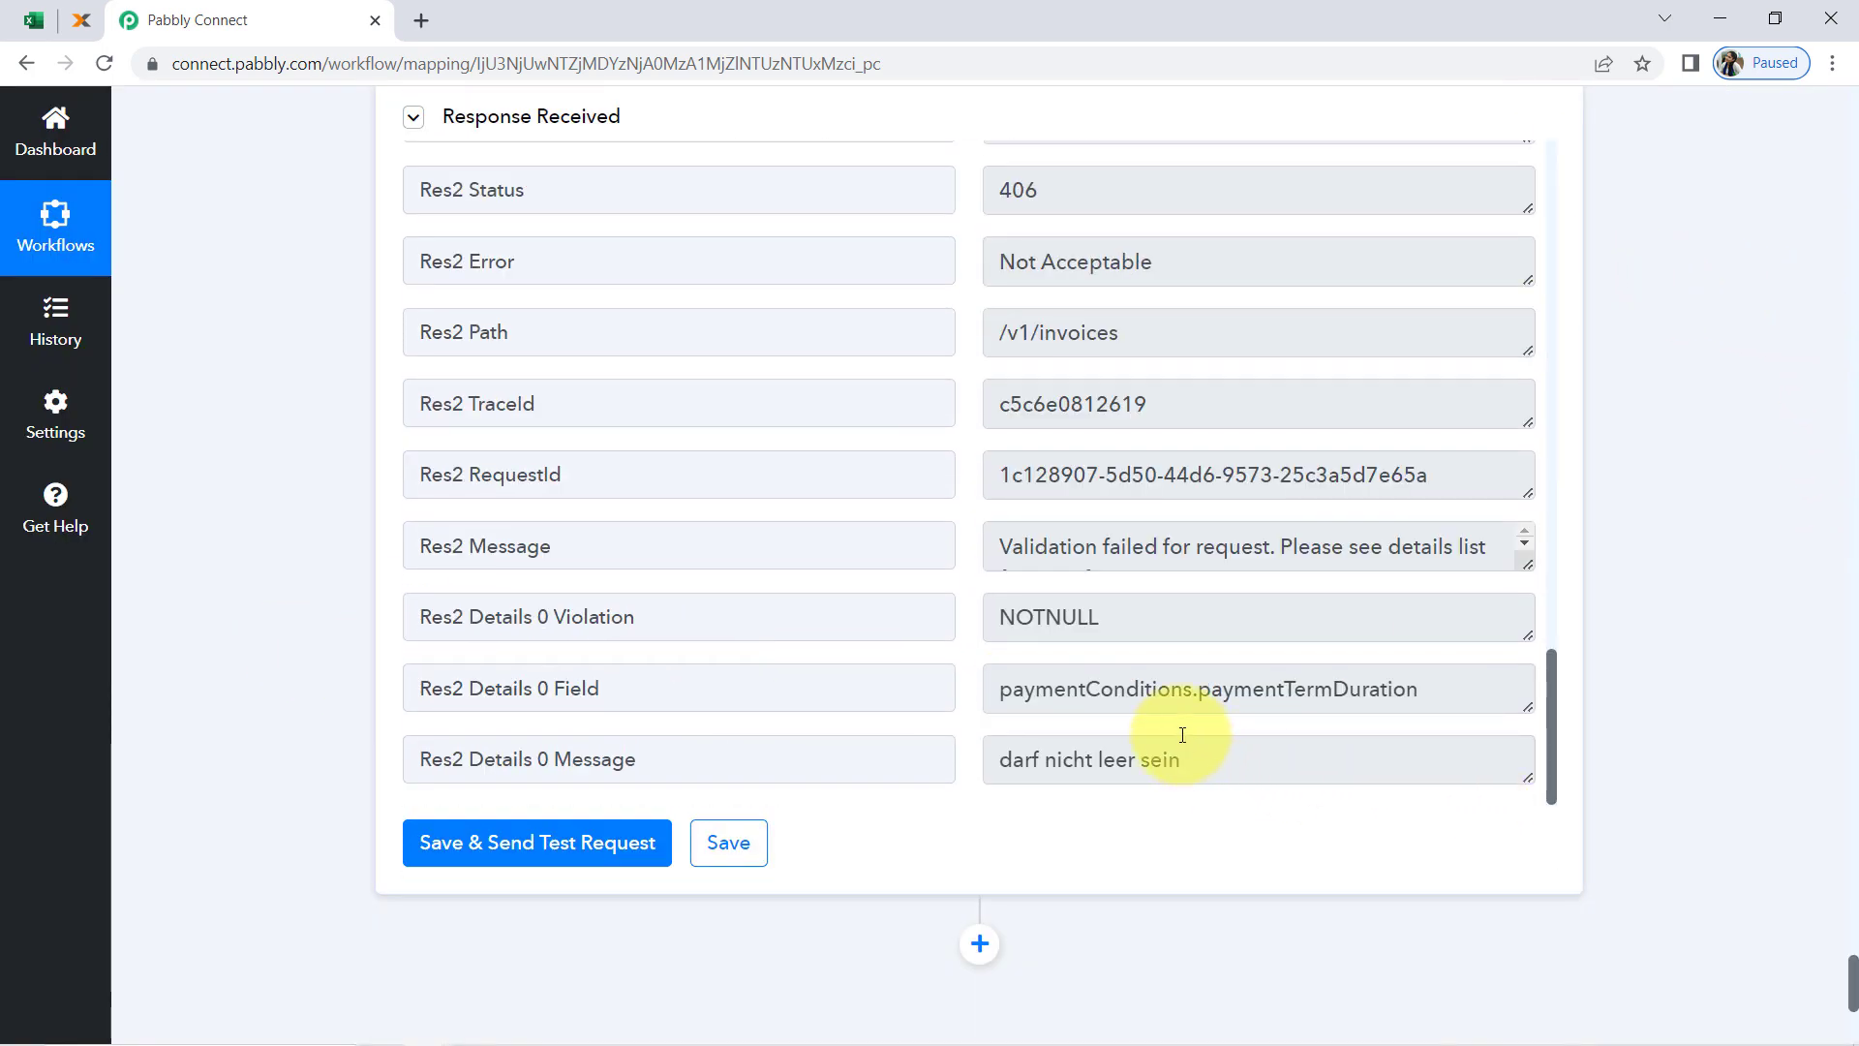
{"action": "left_click_drag", "start_coordinate": [1066, 691], "coordinate": [1426, 684]}
{"action": "left_click_drag", "start_coordinate": [1102, 616], "coordinate": [1046, 611]}
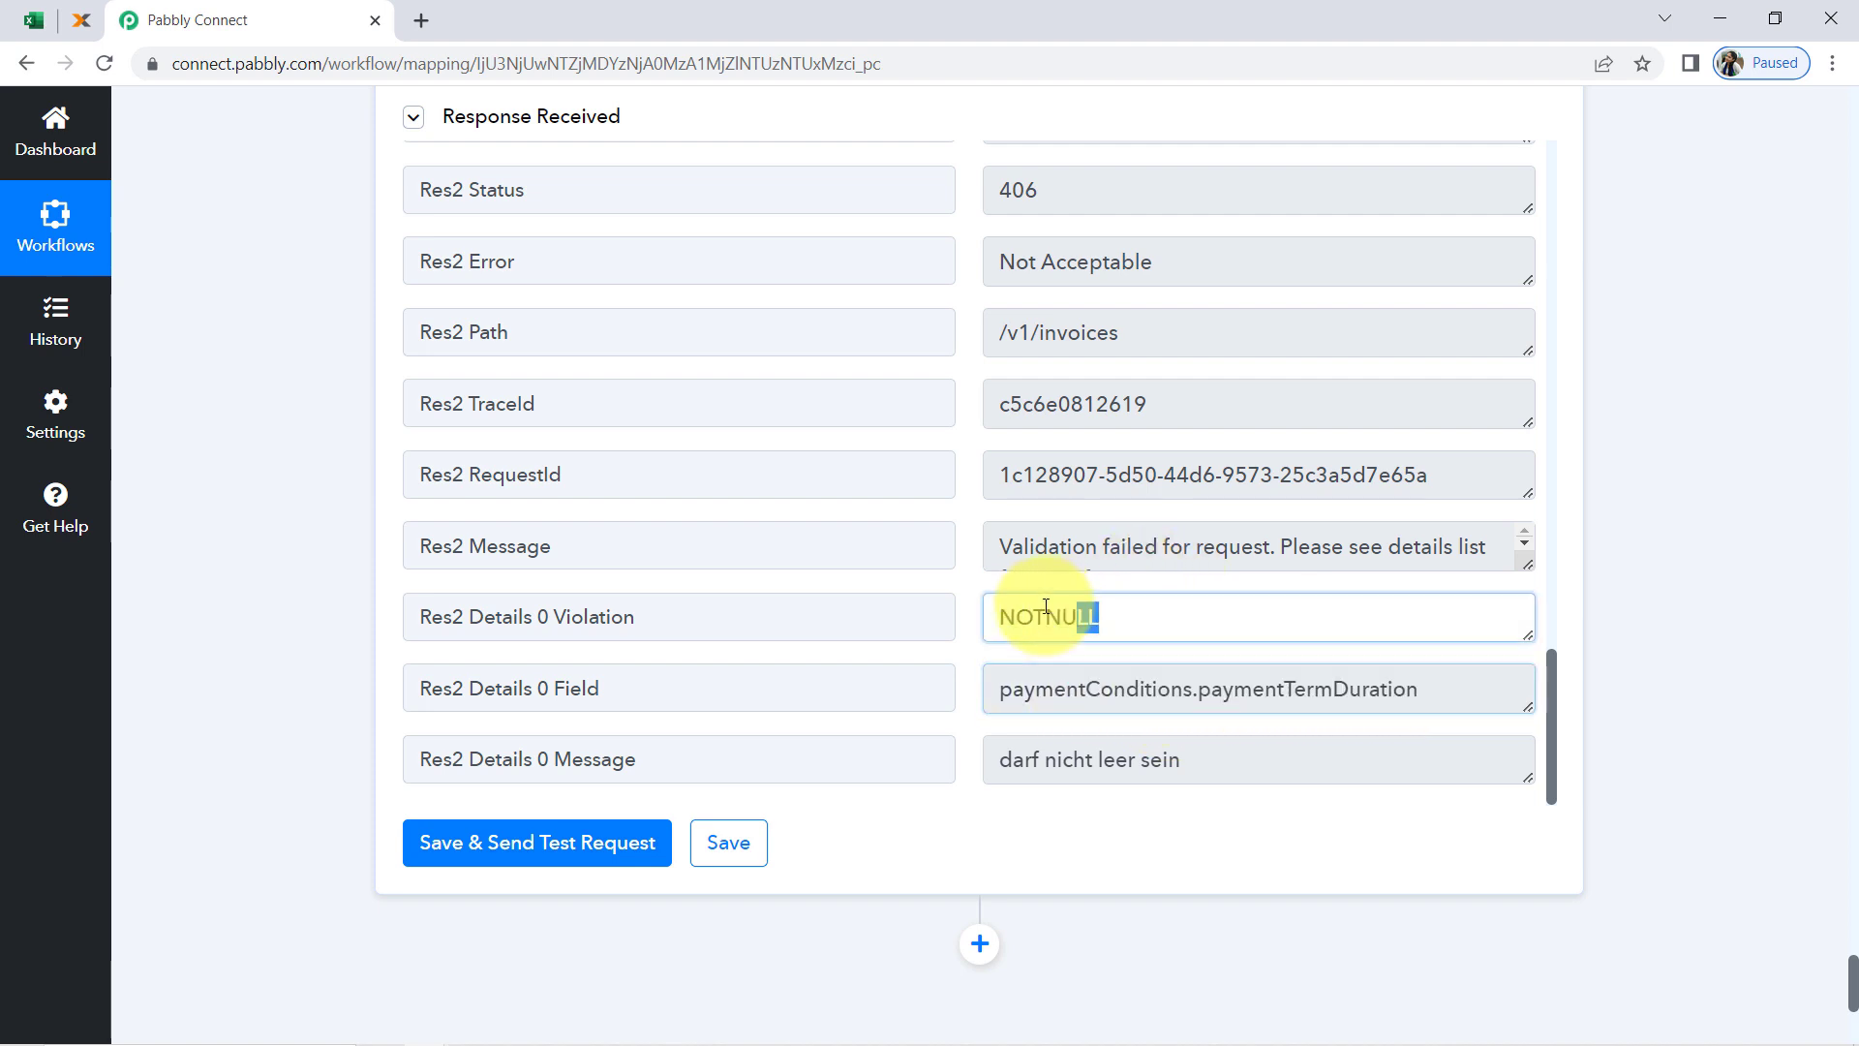
Set Payment Term Duration to 1 in the lexoffice invoice action
{"action": "left_click", "coordinate": [250, 562]}
{"action": "scroll", "coordinate": [252, 561], "scroll_direction": "up", "scroll_amount": 12}
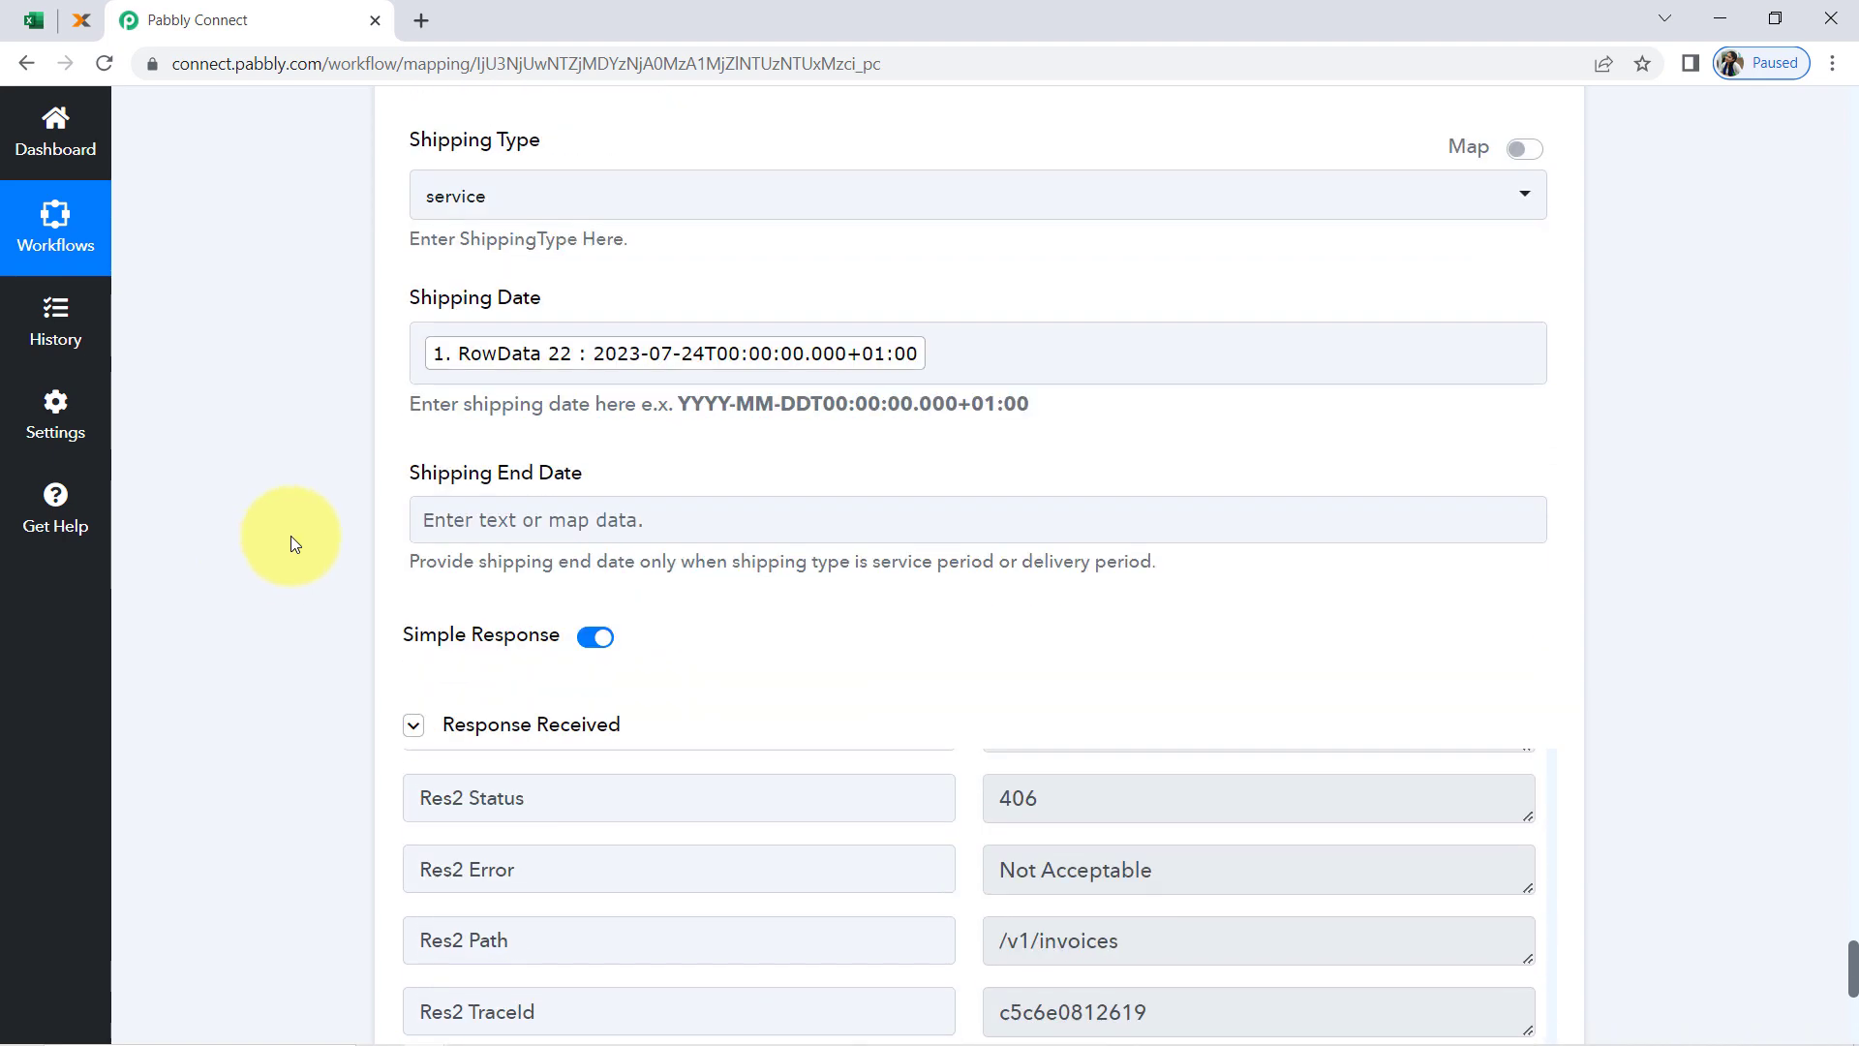
{"action": "scroll", "coordinate": [311, 536], "scroll_direction": "up", "scroll_amount": 5}
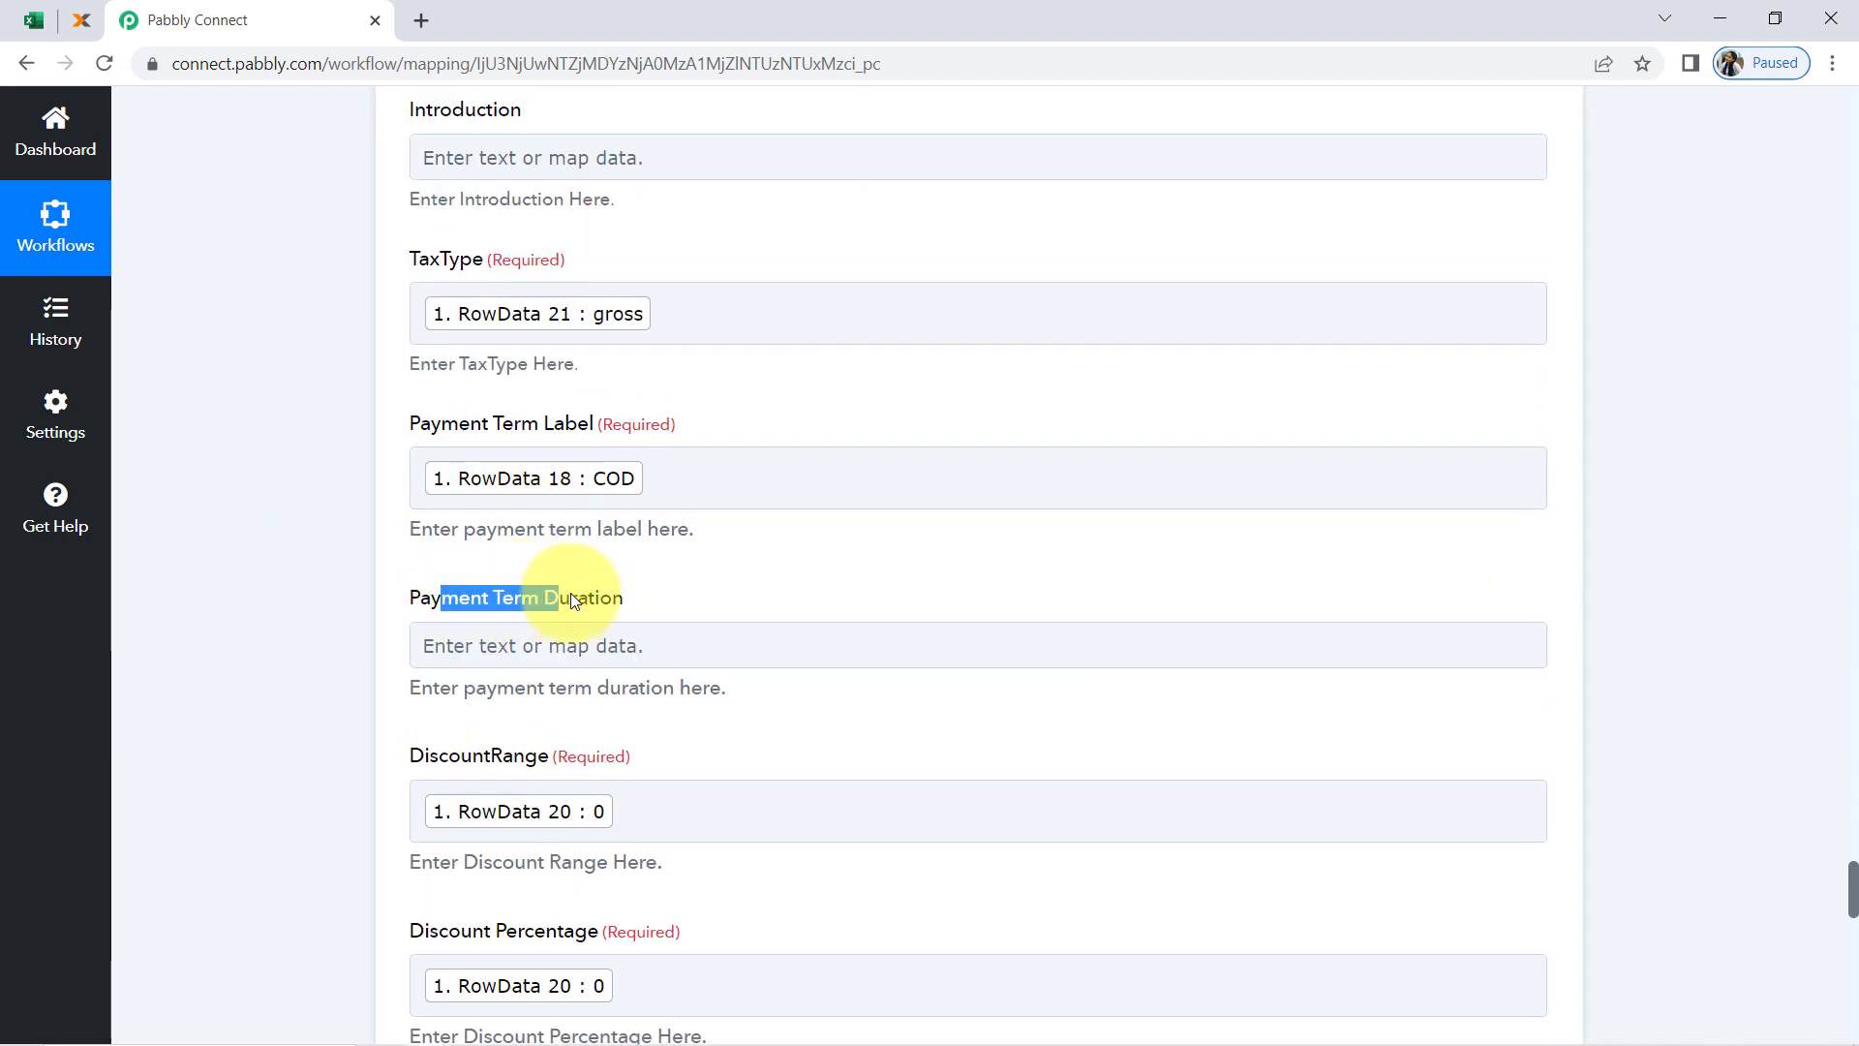
{"action": "left_click_drag", "start_coordinate": [572, 600], "coordinate": [578, 598]}
{"action": "scroll", "coordinate": [364, 567], "scroll_direction": "down", "scroll_amount": 3}
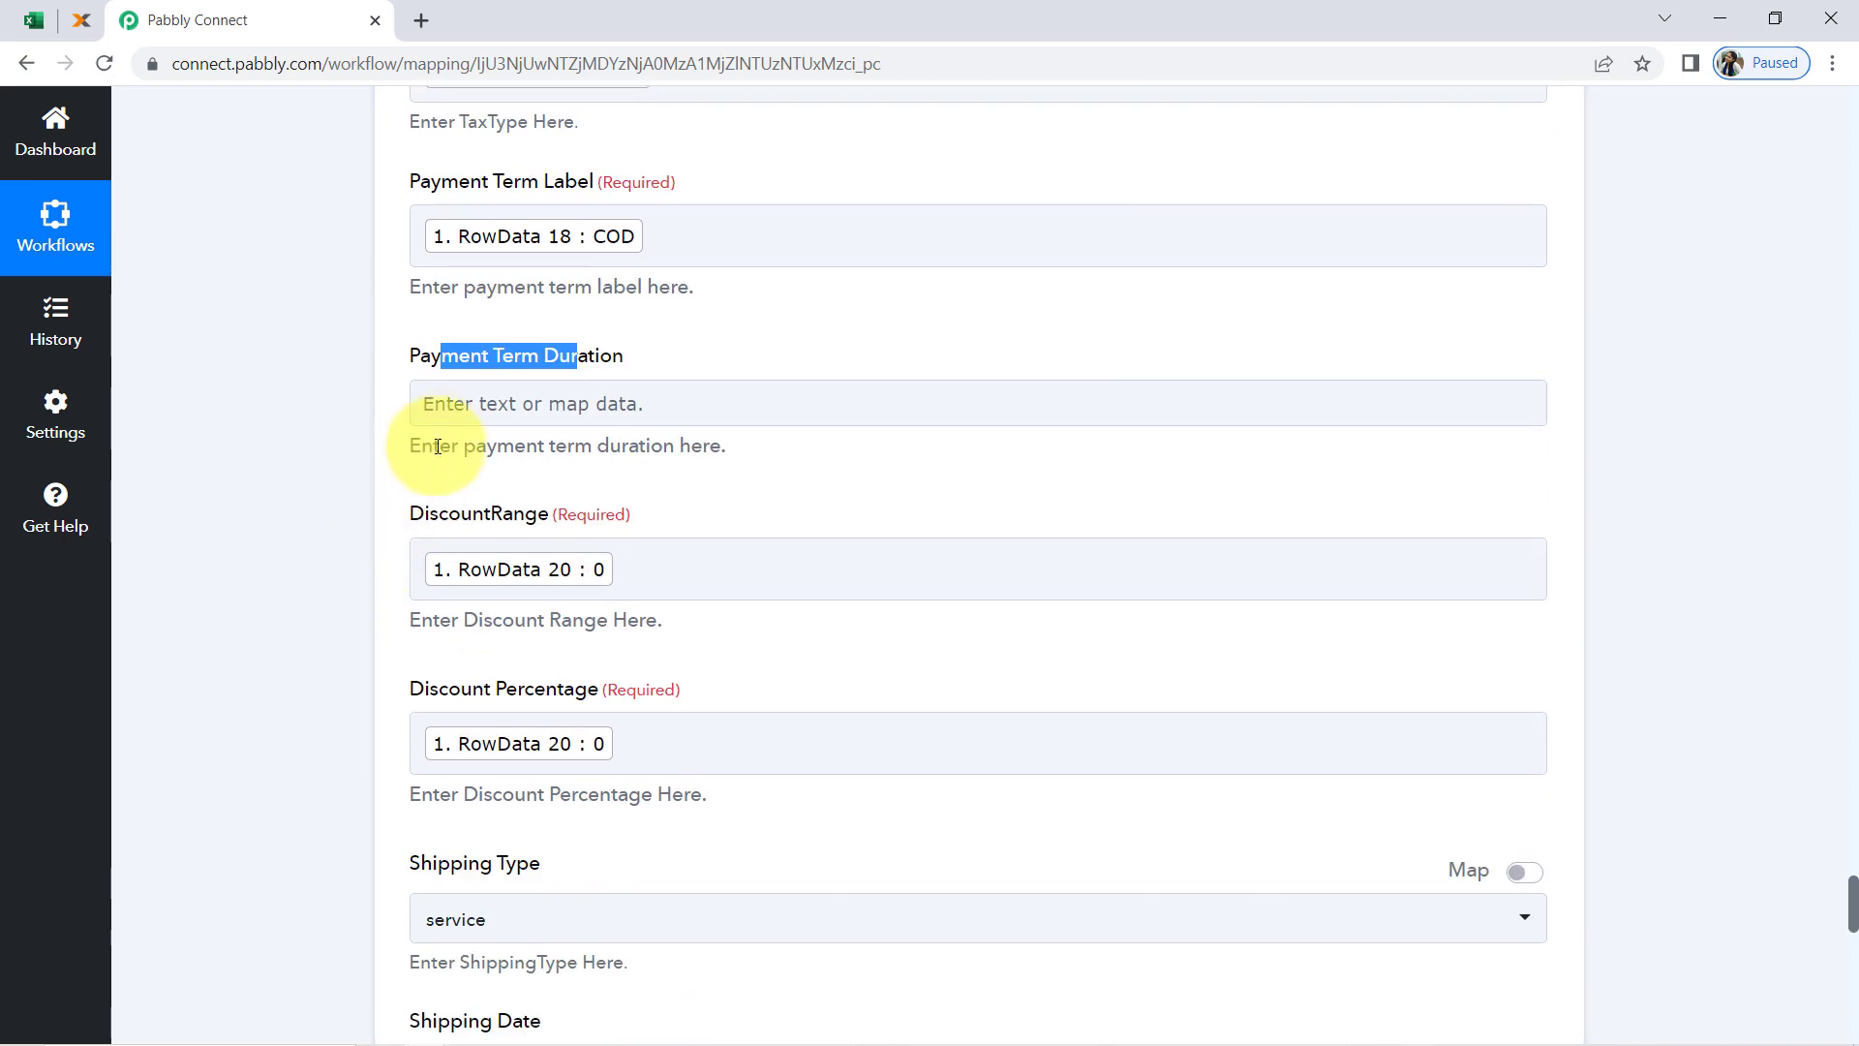
{"action": "left_click", "coordinate": [465, 401]}
{"action": "type", "text": "1"}
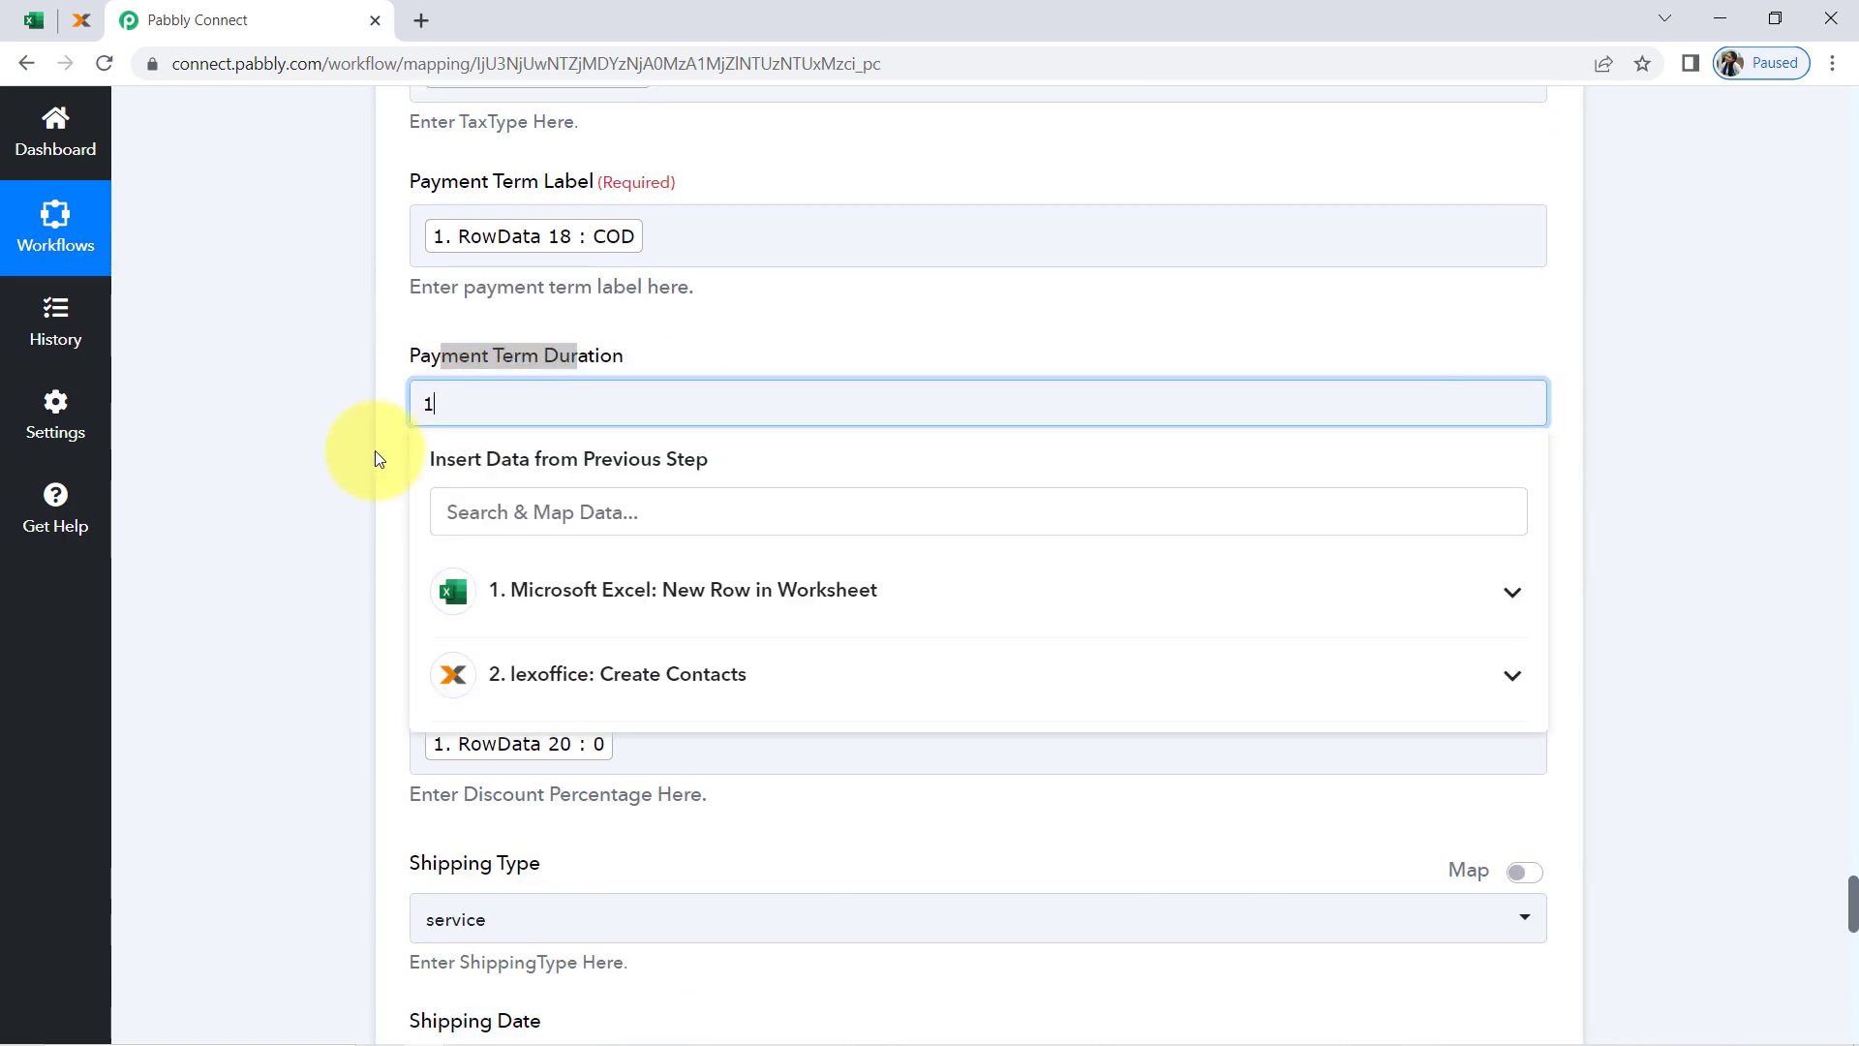
{"action": "left_click", "coordinate": [357, 457]}
Resend the invoice action's test request and review the received response data
{"action": "scroll", "coordinate": [356, 457], "scroll_direction": "up", "scroll_amount": 9}
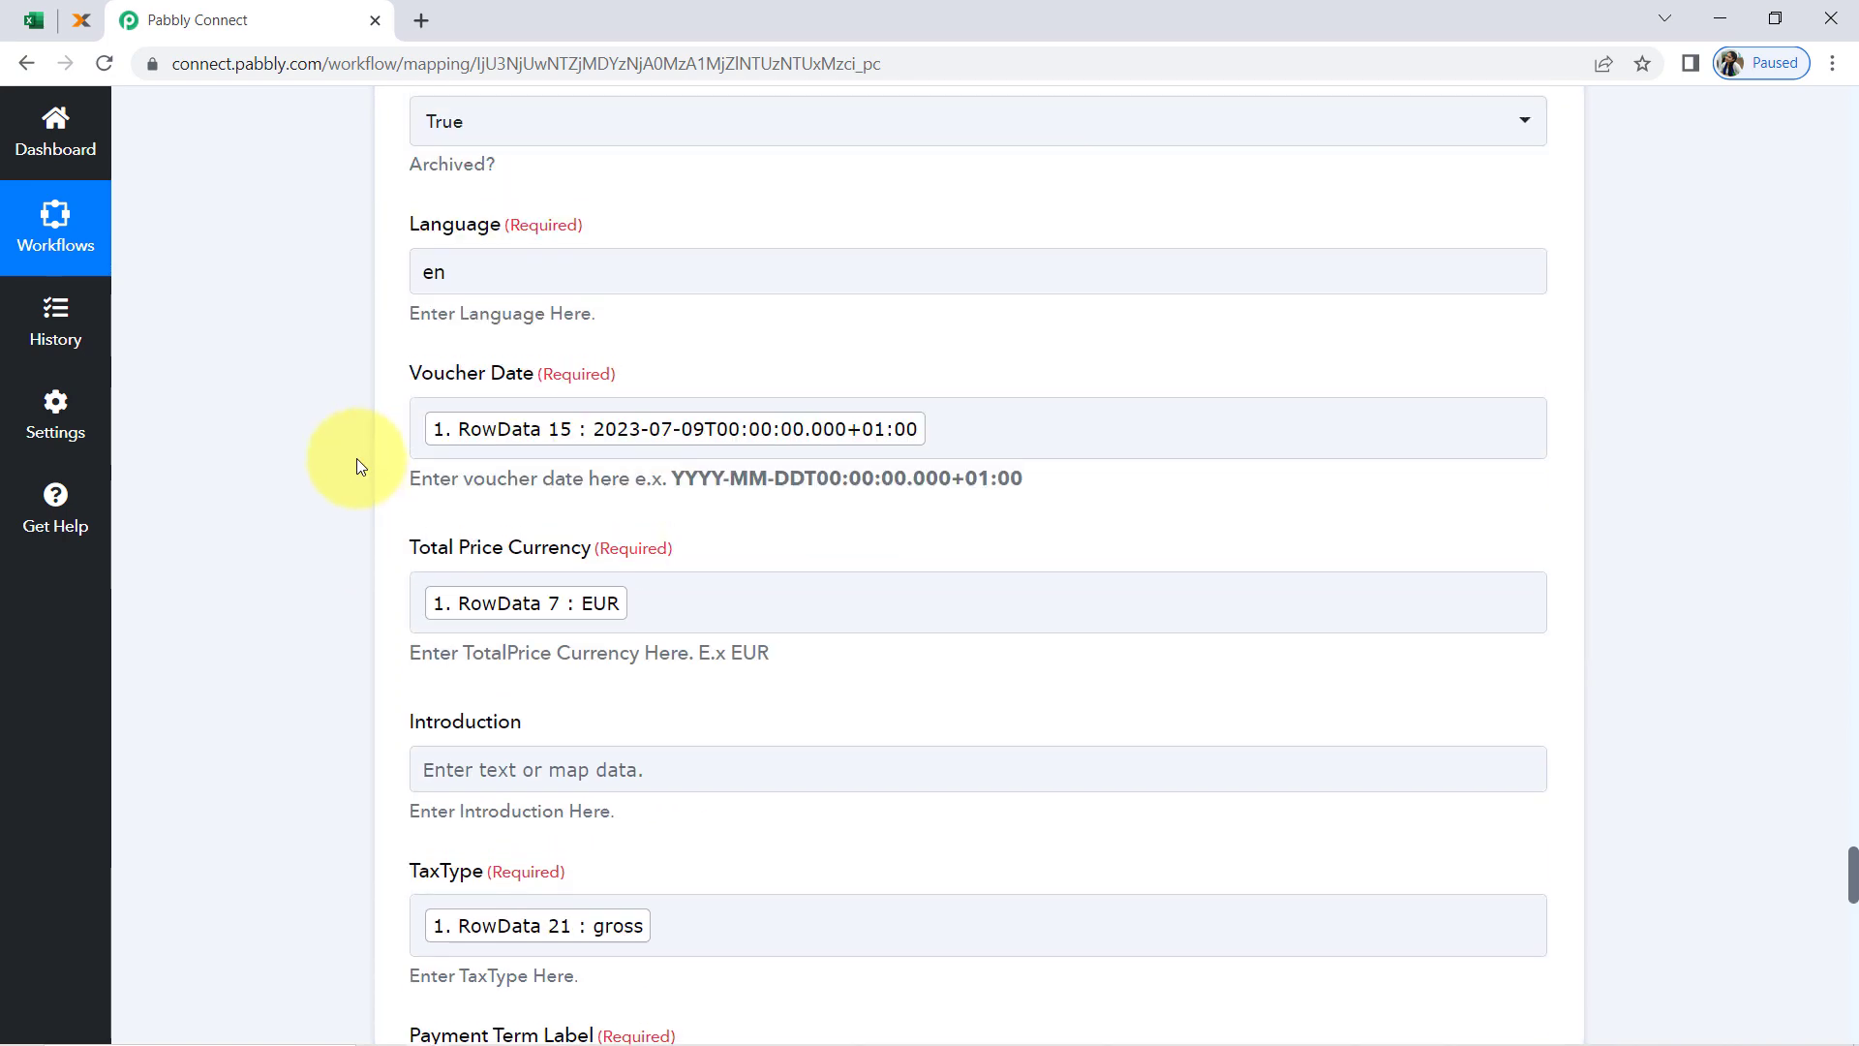
{"action": "scroll", "coordinate": [356, 465], "scroll_direction": "up", "scroll_amount": 3}
{"action": "scroll", "coordinate": [313, 658], "scroll_direction": "down", "scroll_amount": 15}
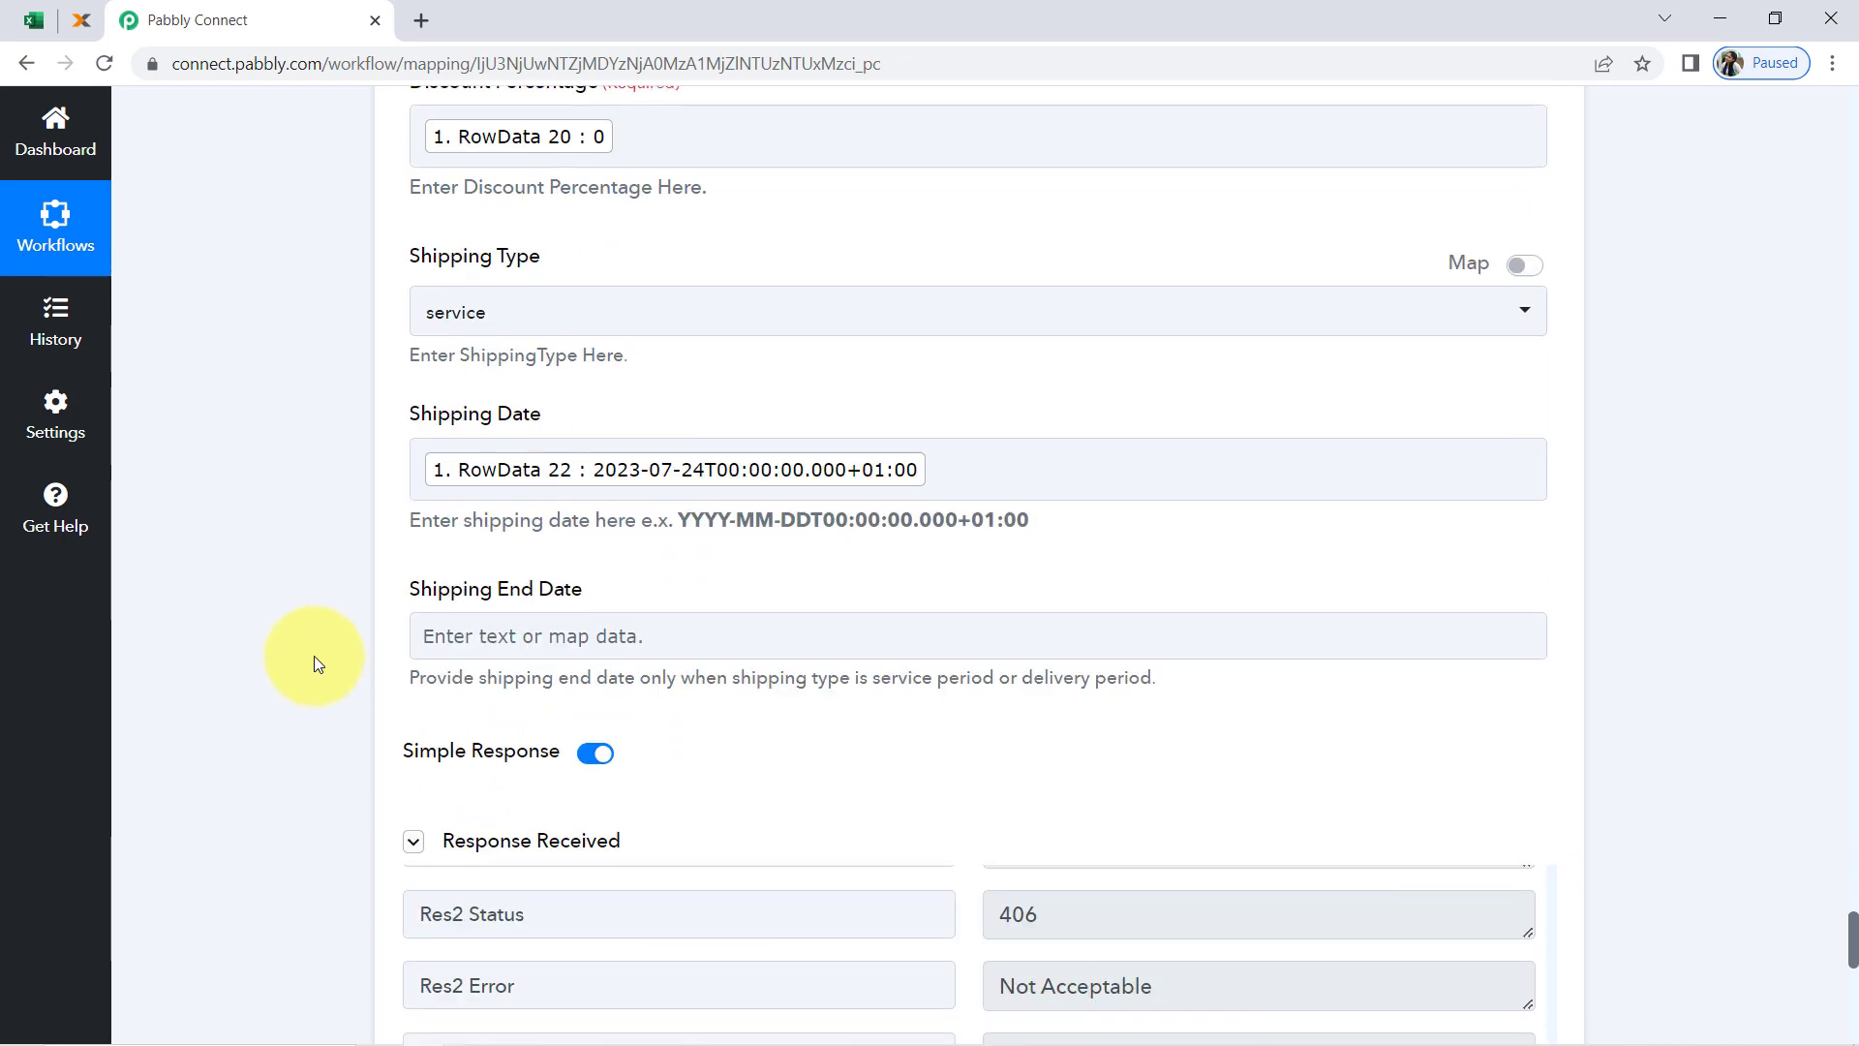
{"action": "scroll", "coordinate": [314, 654], "scroll_direction": "down", "scroll_amount": 12}
{"action": "left_click", "coordinate": [513, 306]}
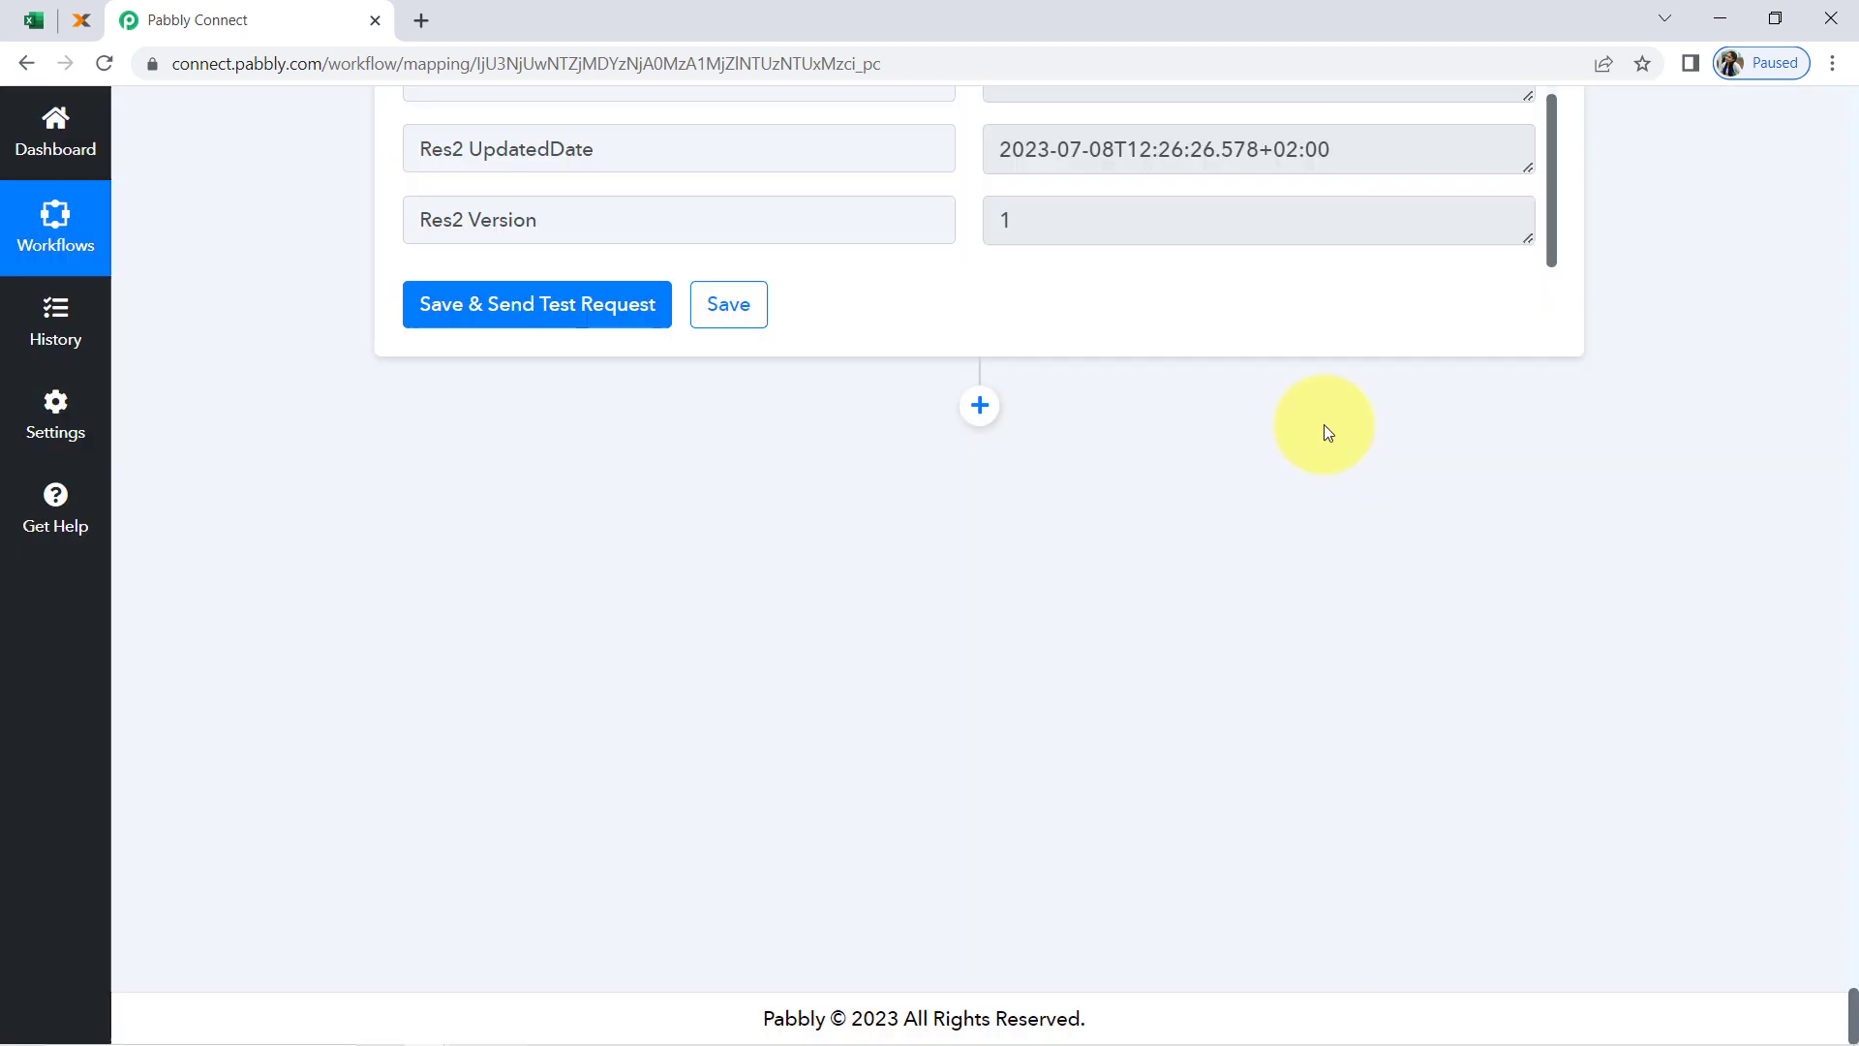
{"action": "scroll", "coordinate": [1322, 424], "scroll_direction": "up", "scroll_amount": 5}
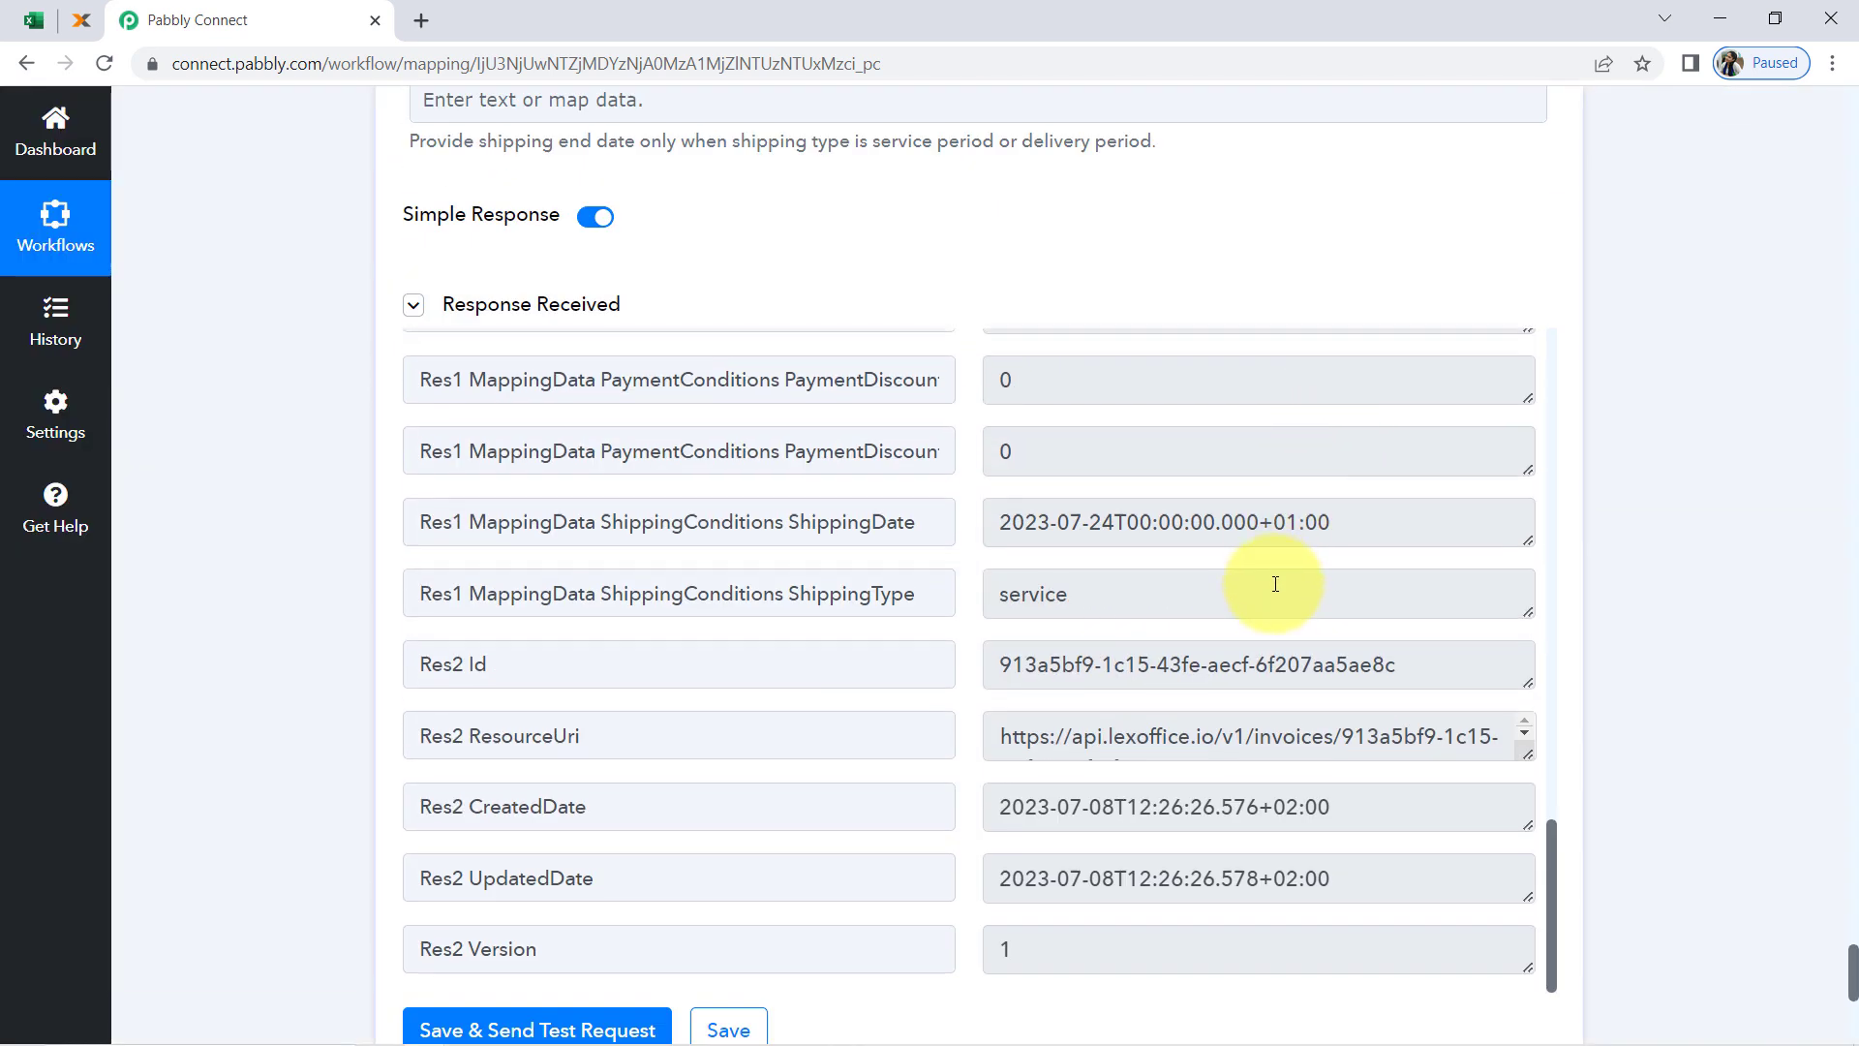
{"action": "scroll", "coordinate": [1275, 581], "scroll_direction": "up", "scroll_amount": 8}
{"action": "scroll", "coordinate": [1275, 584], "scroll_direction": "up", "scroll_amount": 5}
Switch to lexoffice, reload the voucher list and translate the page into English
{"action": "left_click", "coordinate": [77, 19]}
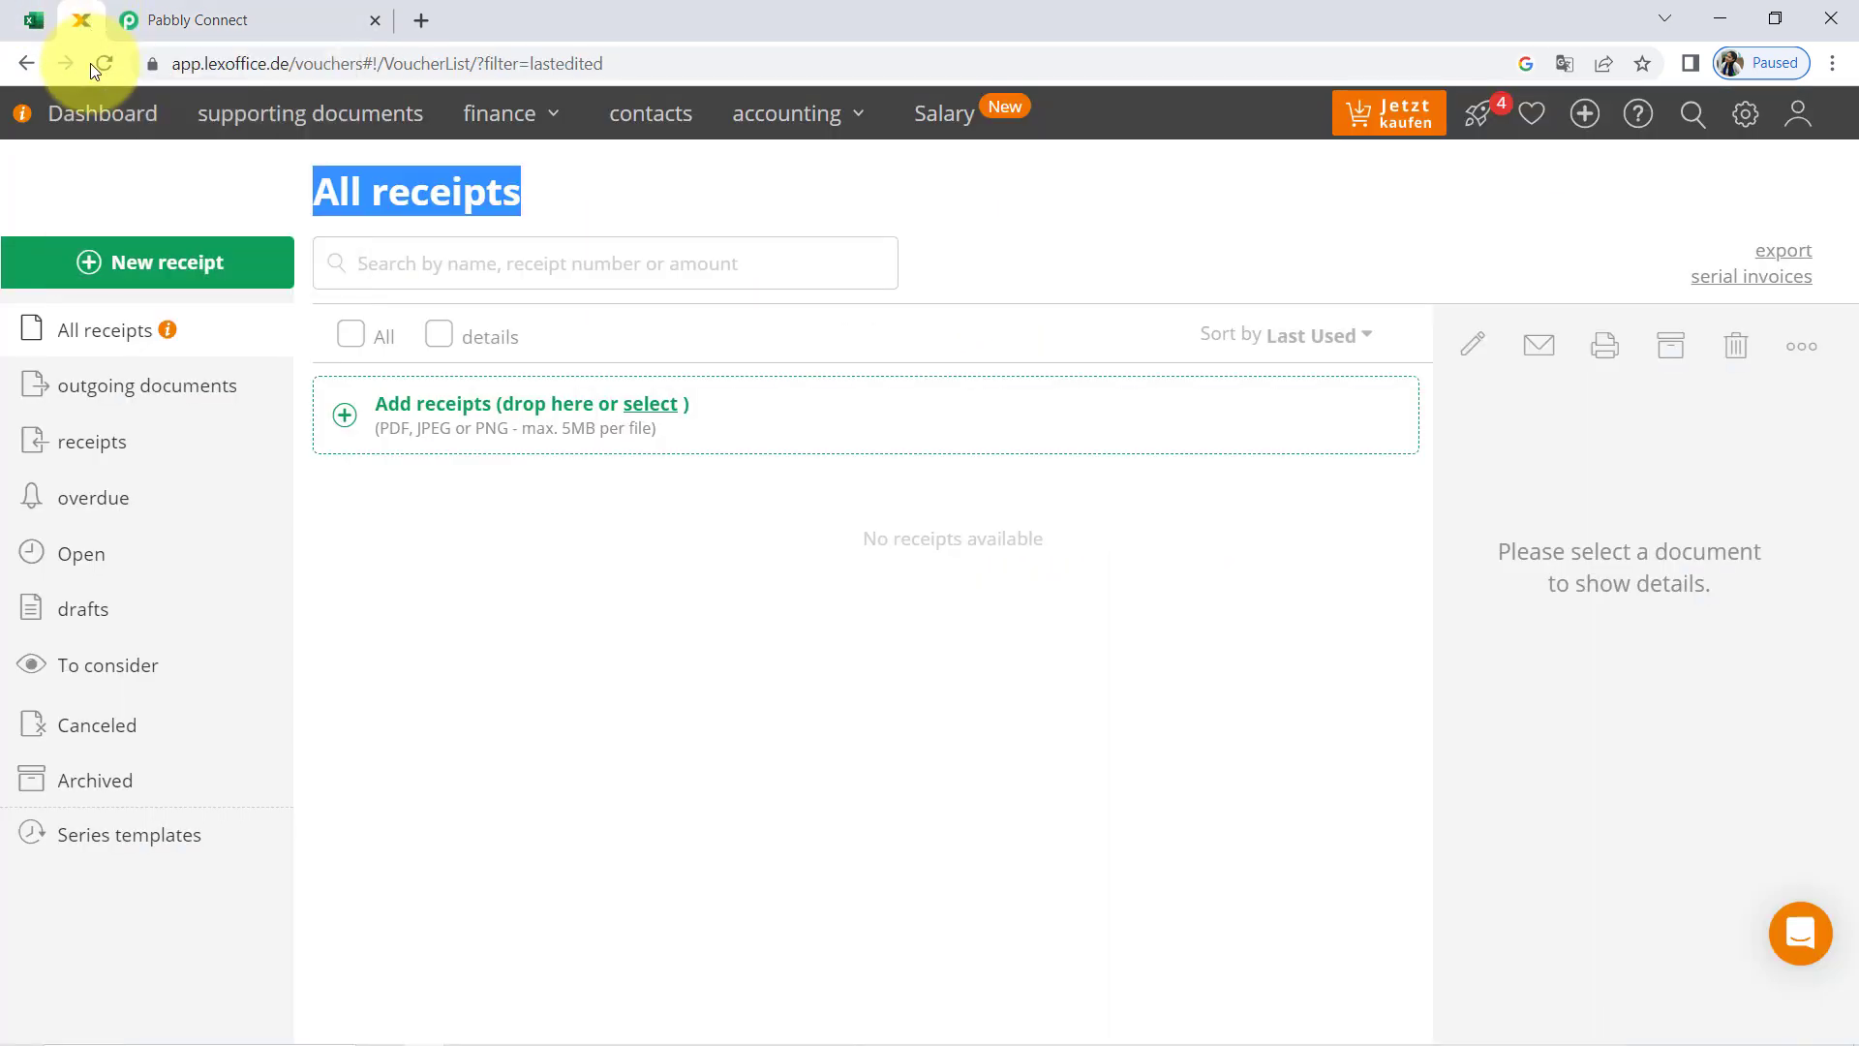
{"action": "left_click", "coordinate": [103, 64]}
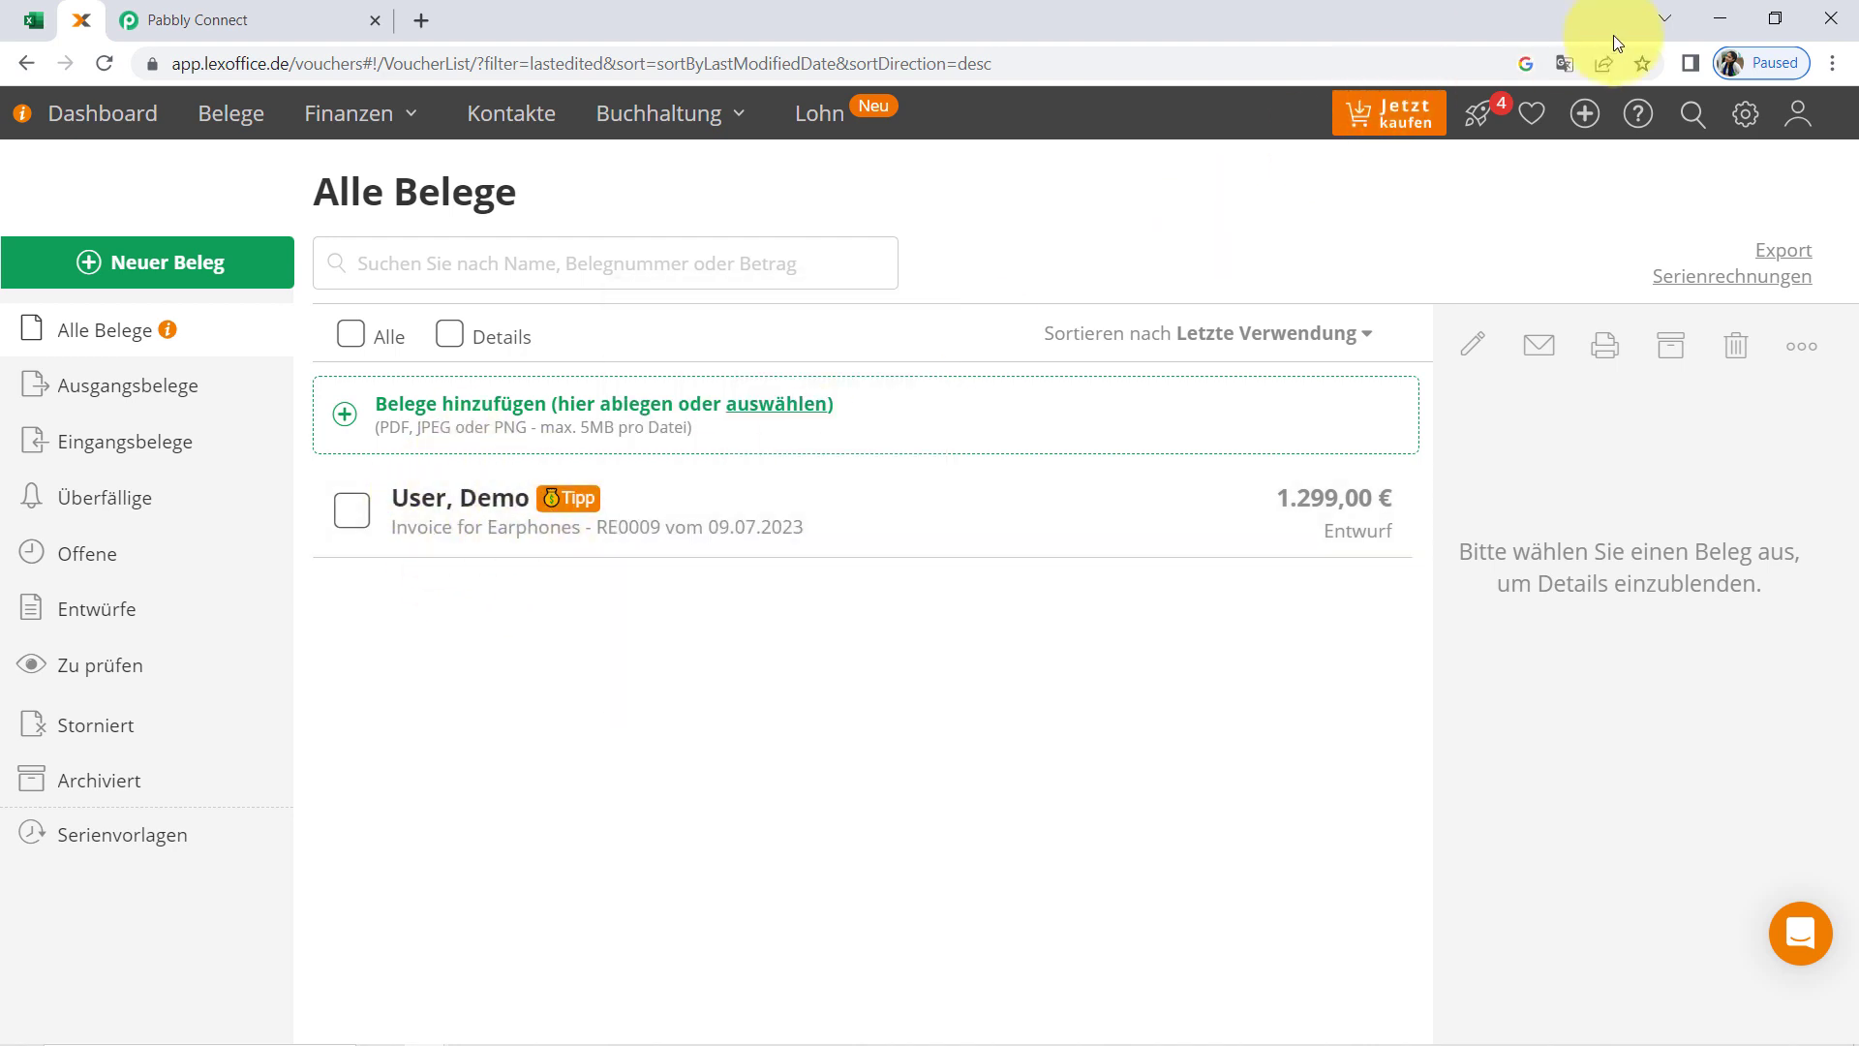
{"action": "left_click", "coordinate": [1562, 63]}
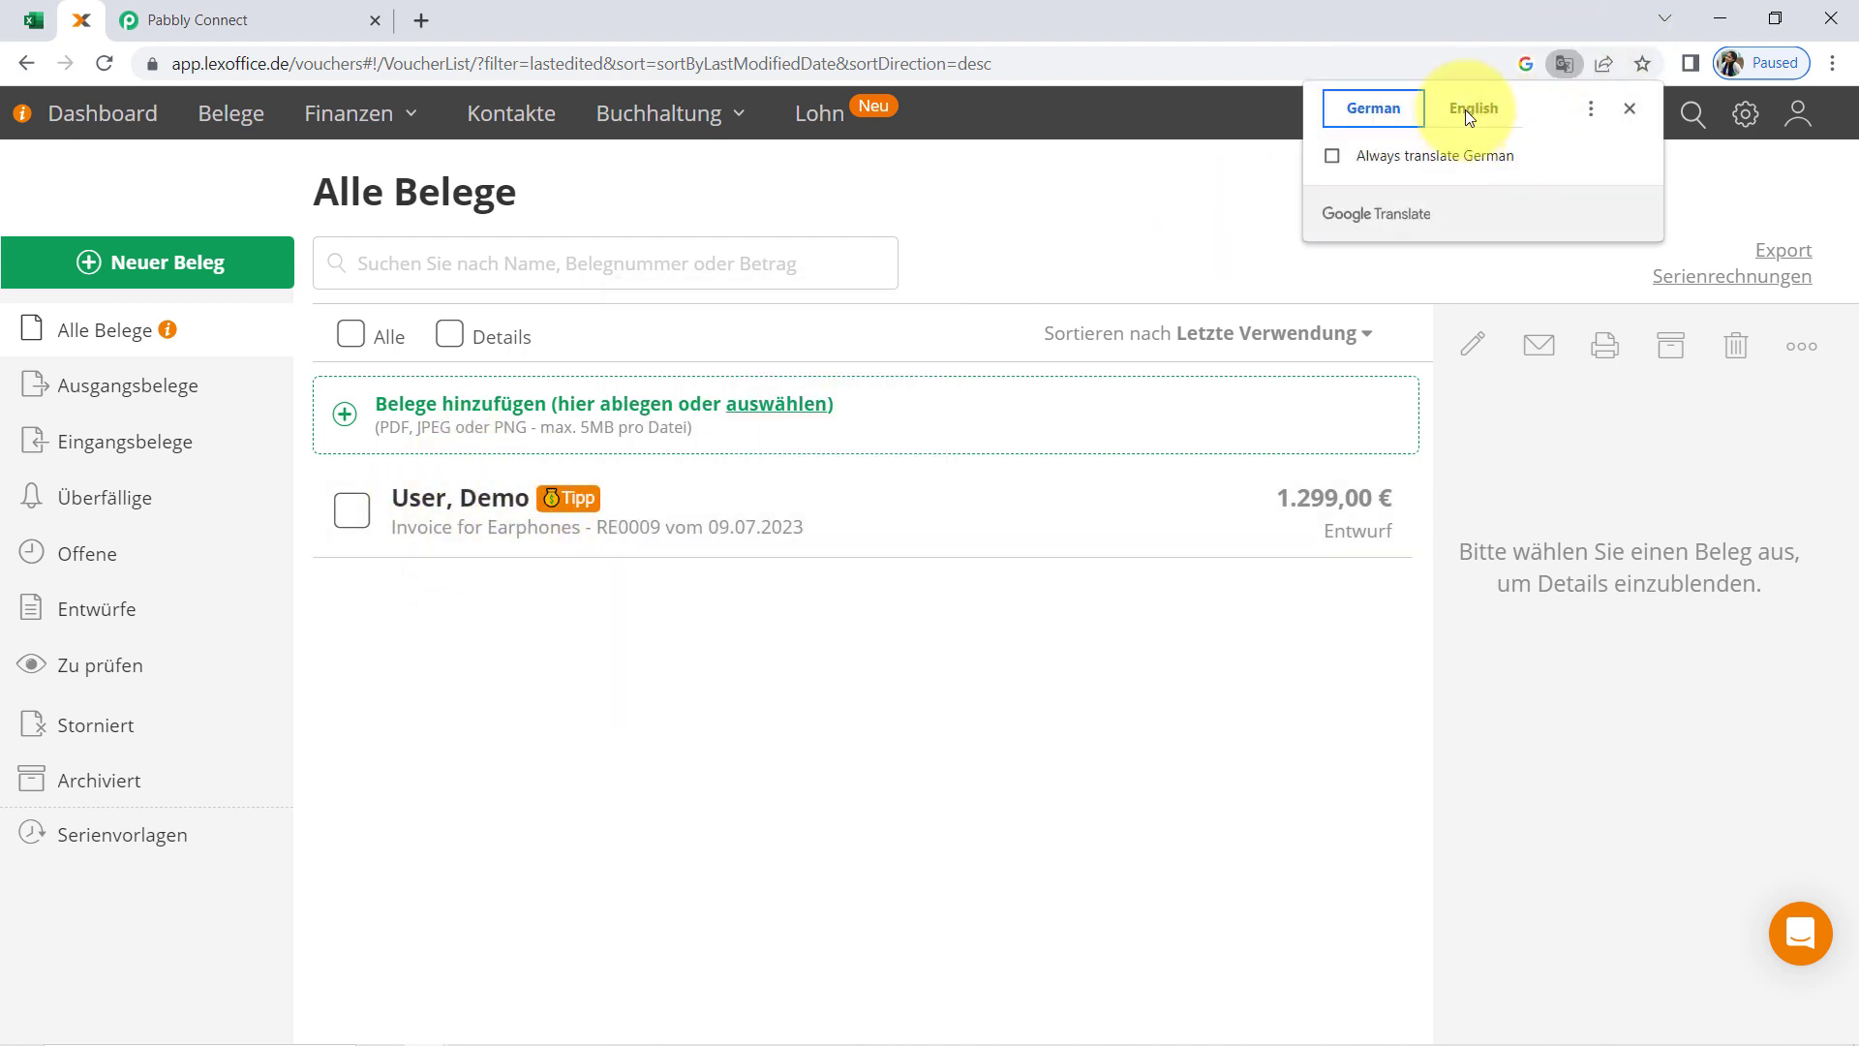
{"action": "left_click", "coordinate": [1466, 108]}
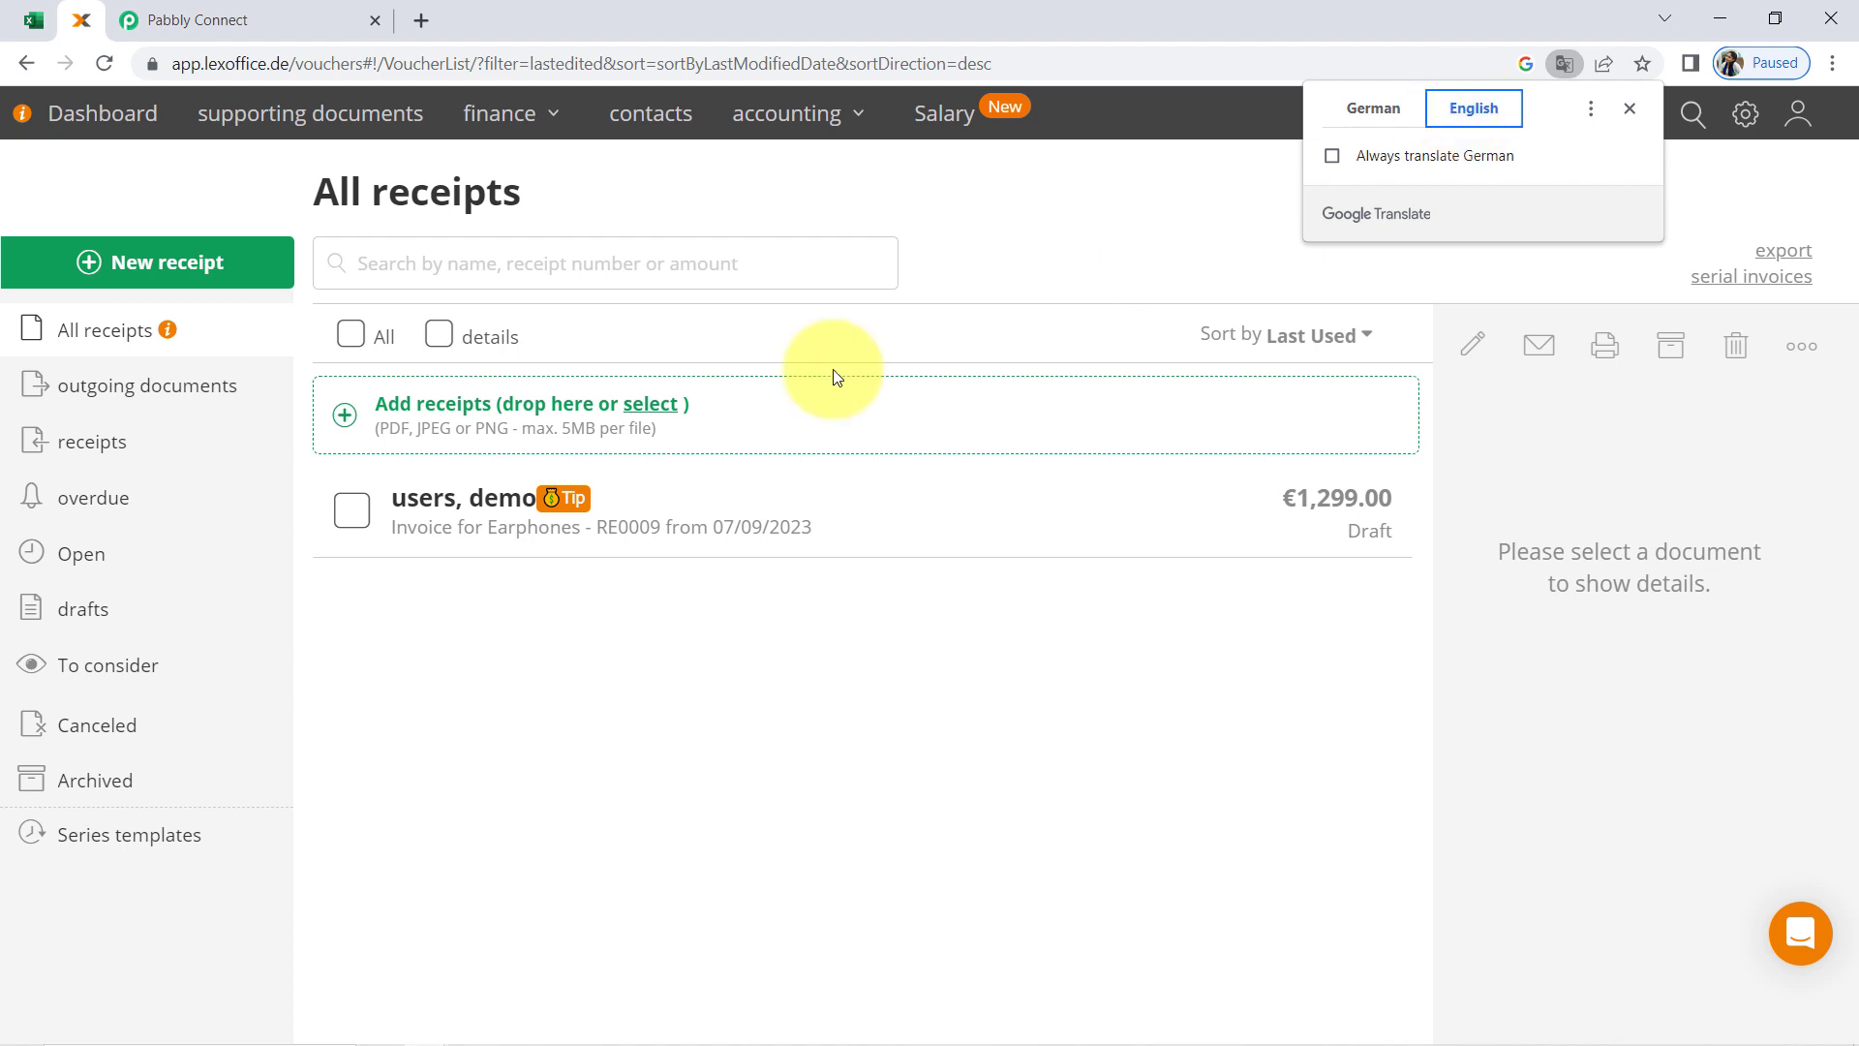
Select the Invoice for Earphones draft and check its document number, dates and amount in the details
{"action": "left_click", "coordinate": [501, 506]}
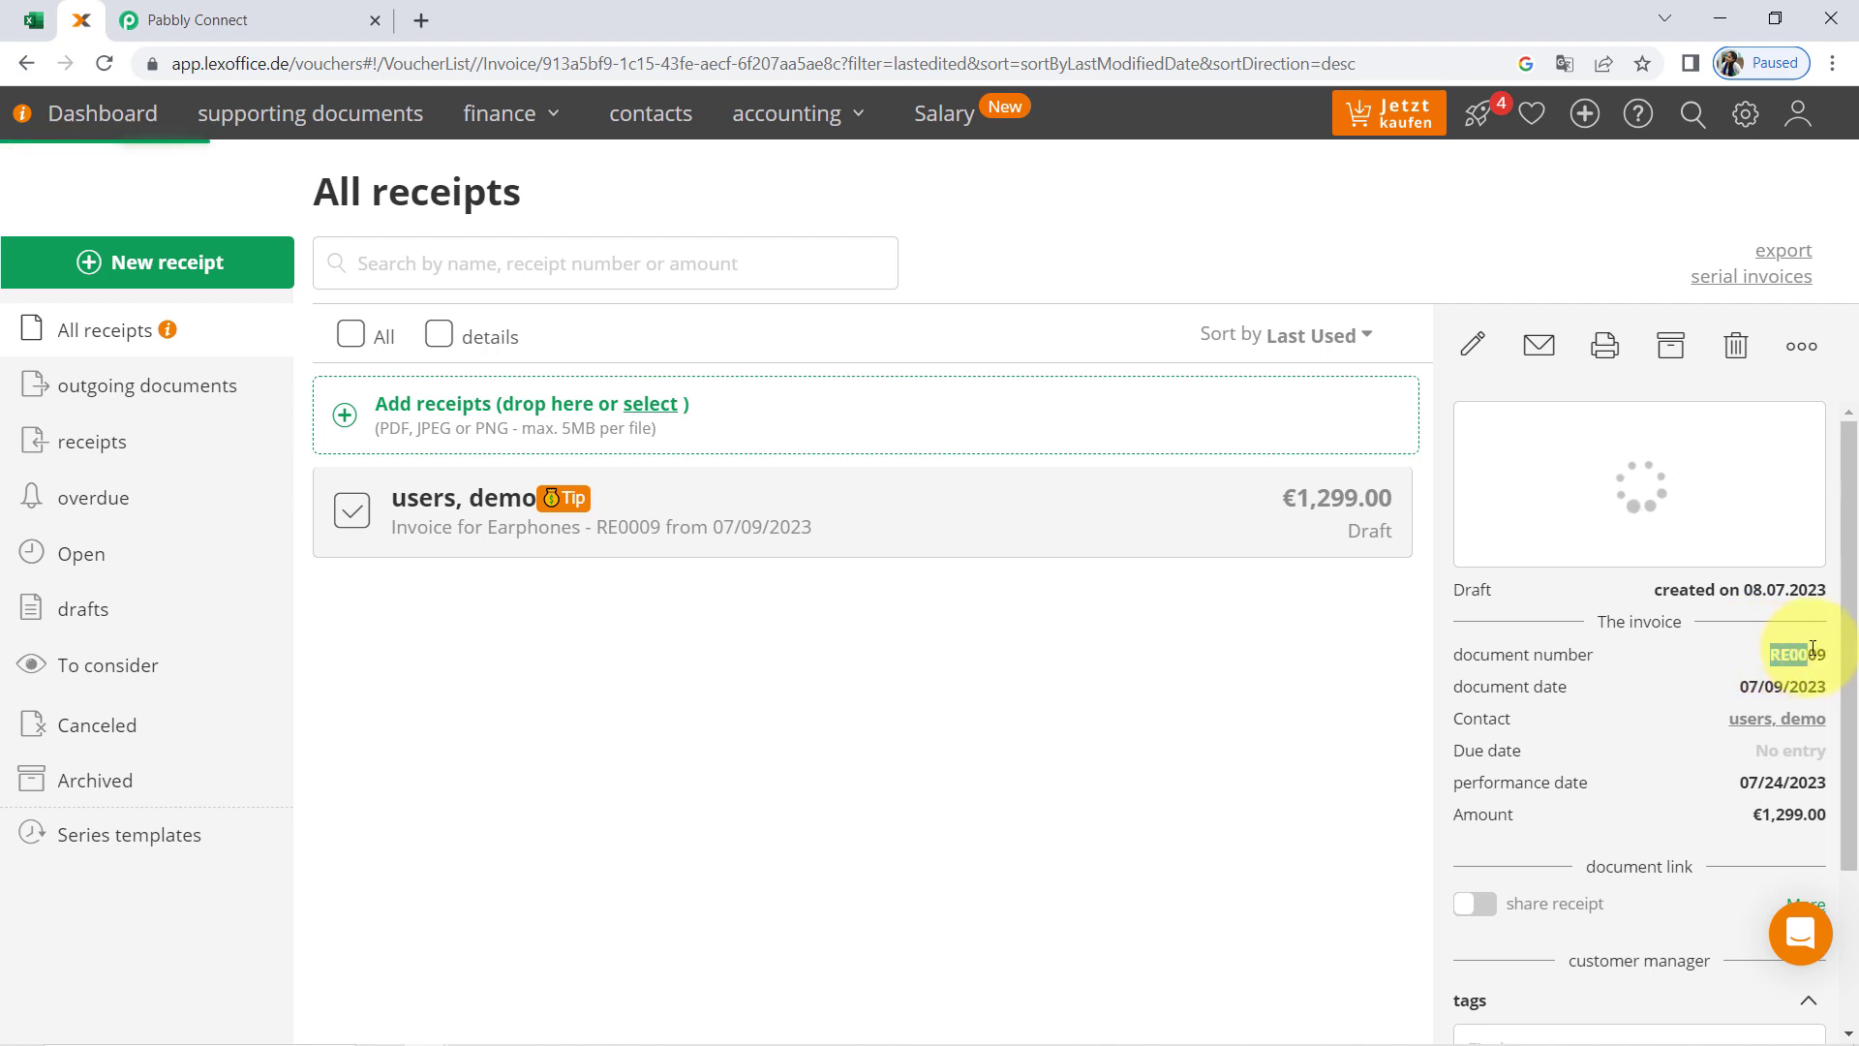
{"action": "scroll", "coordinate": [1779, 684], "scroll_direction": "down", "scroll_amount": 1}
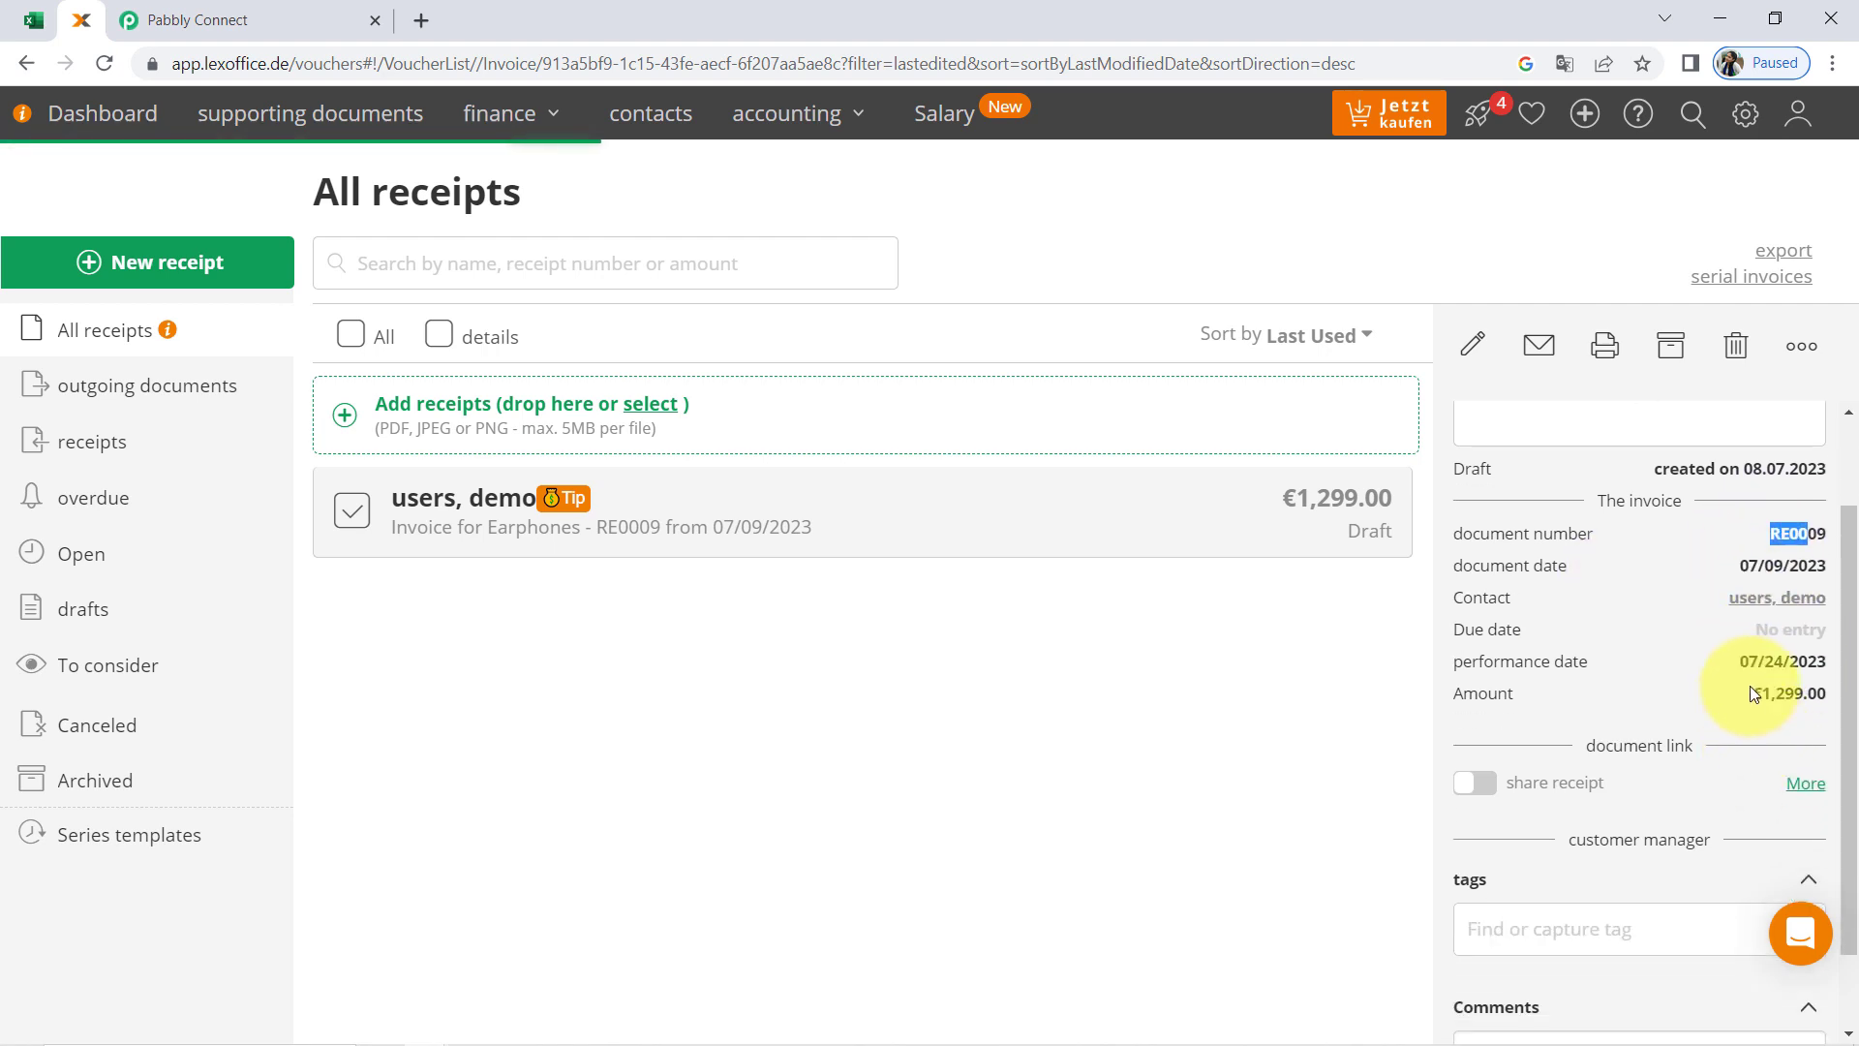
{"action": "left_click_drag", "start_coordinate": [1765, 695], "coordinate": [1768, 735]}
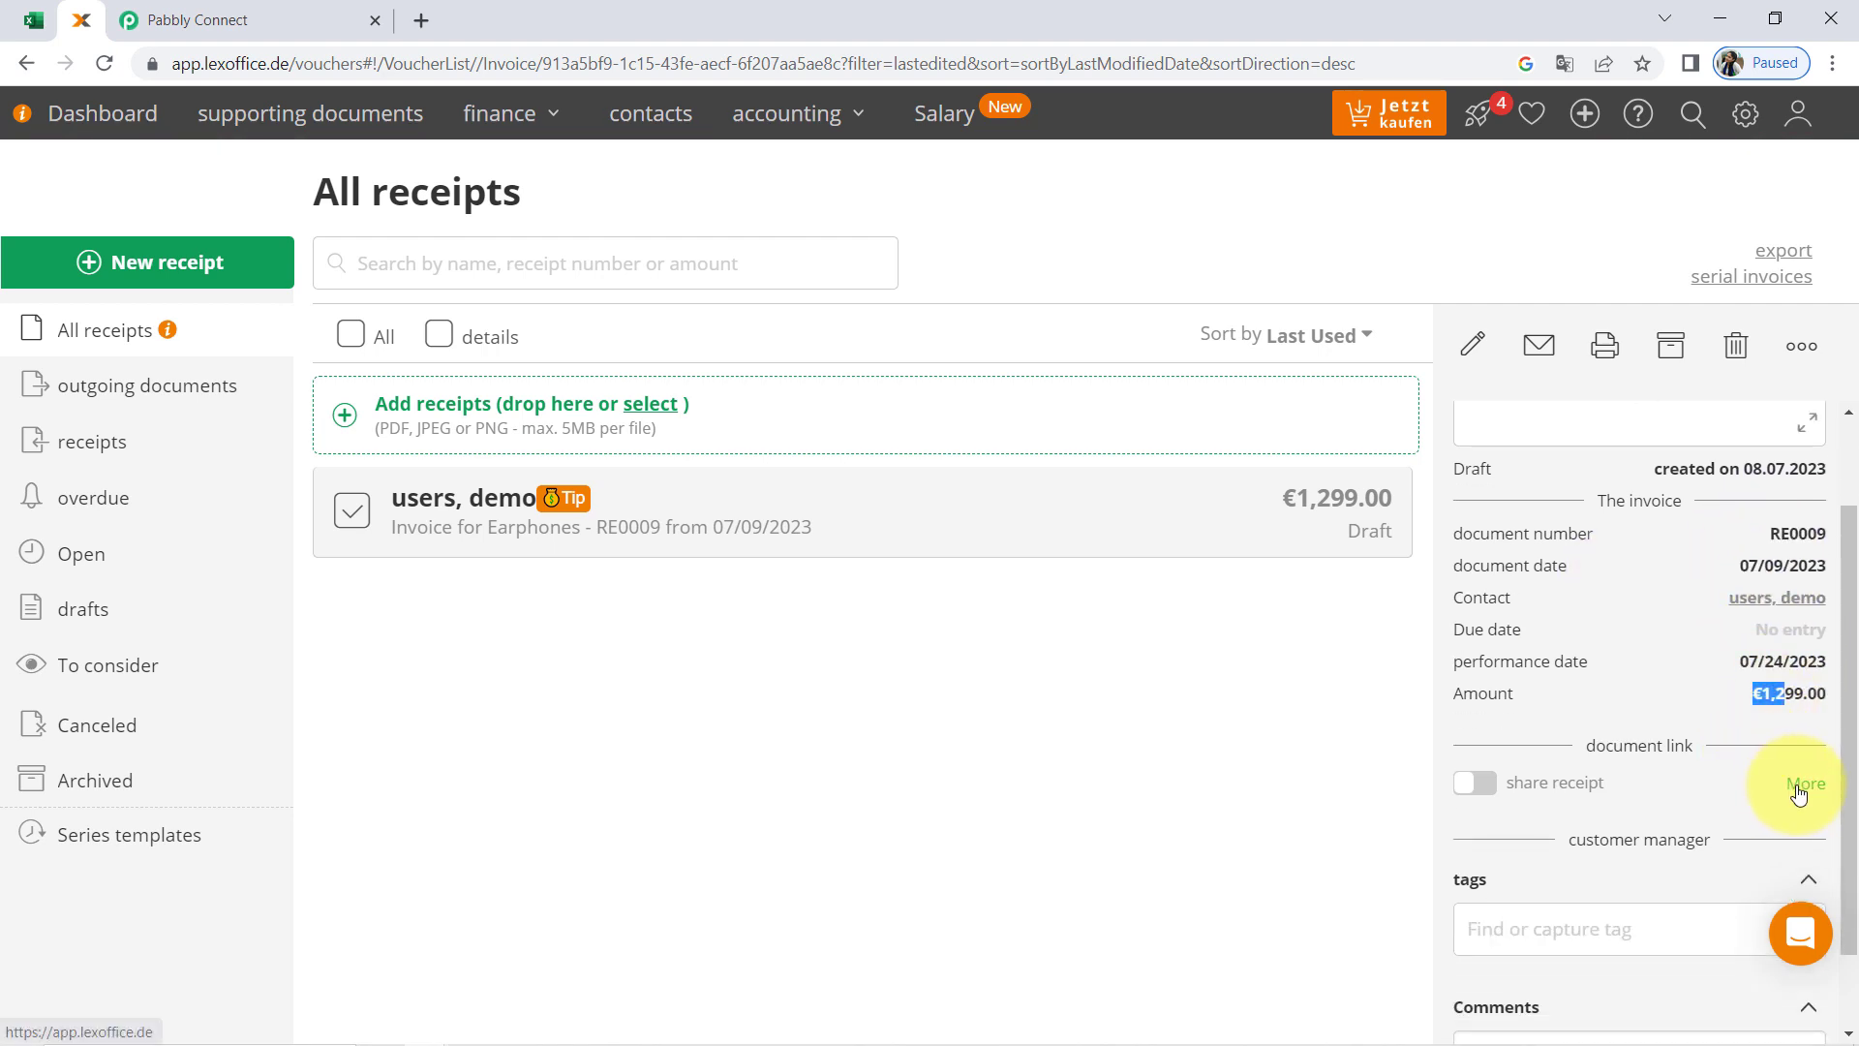
{"action": "scroll", "coordinate": [1780, 764], "scroll_direction": "up", "scroll_amount": 1}
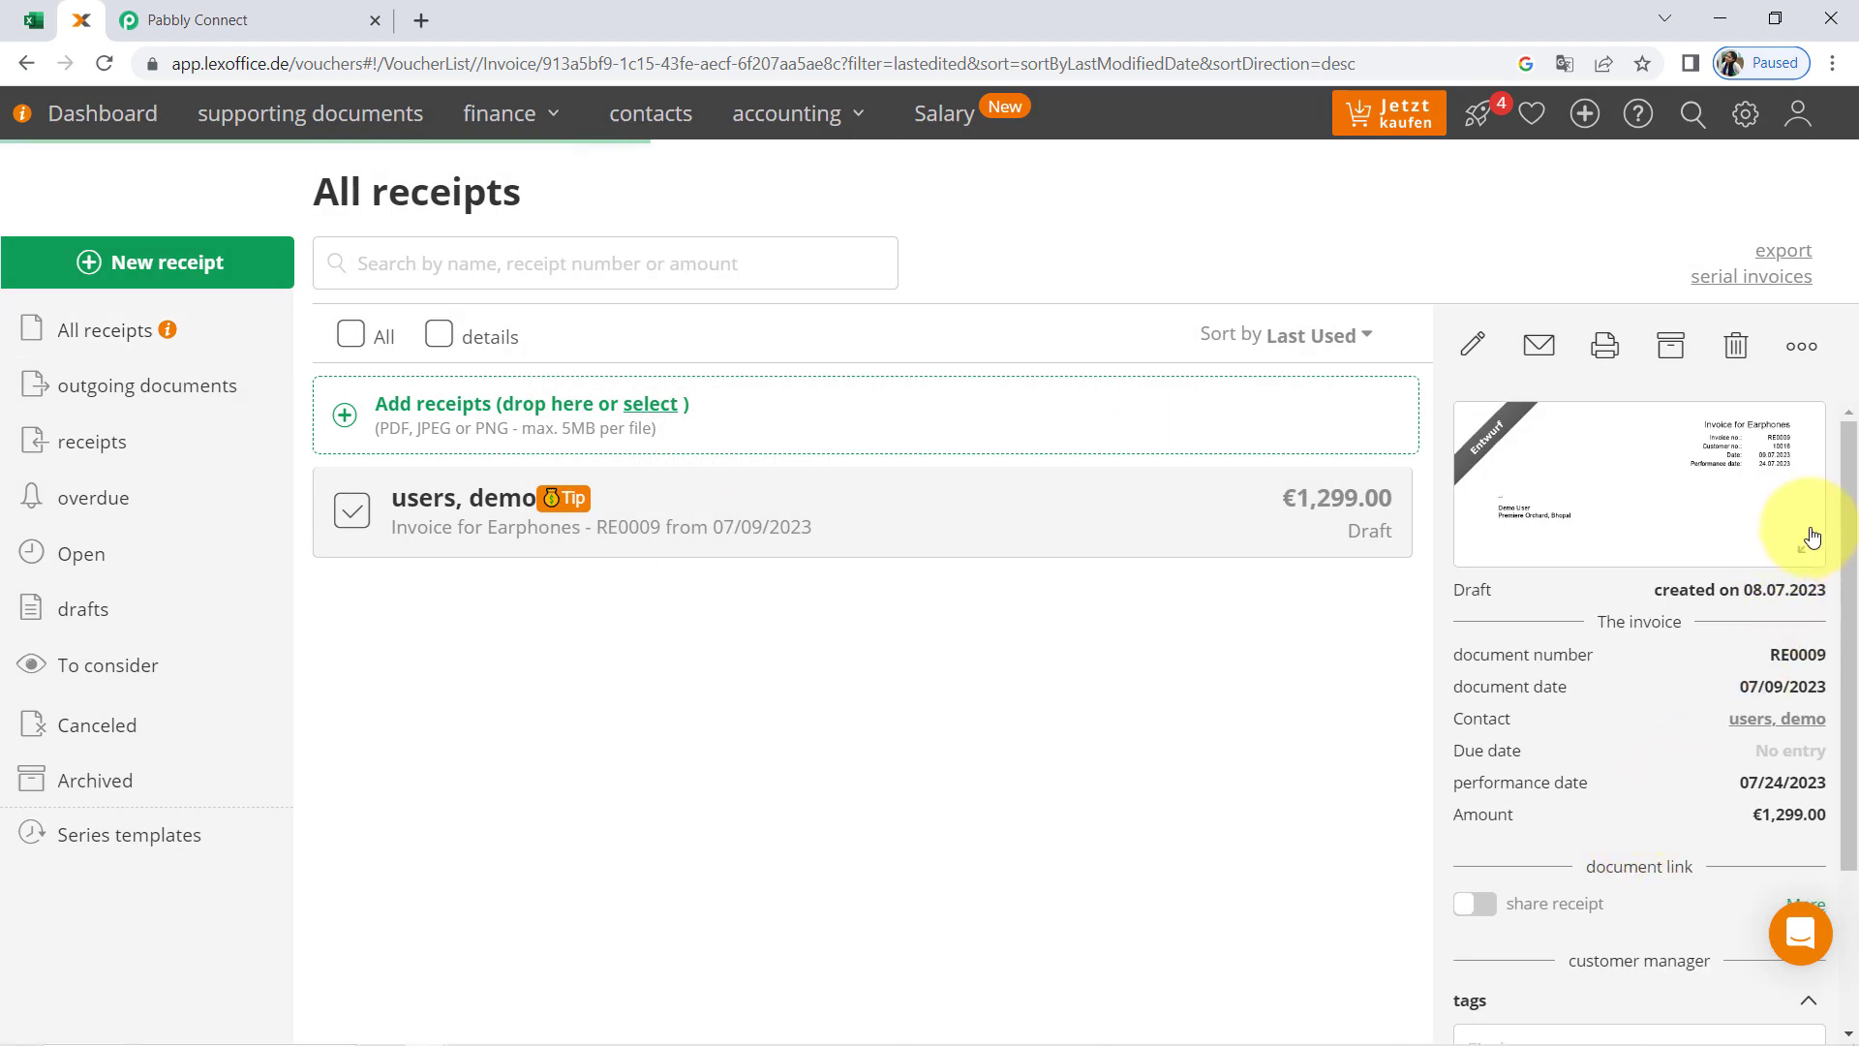
Open the full preview of the Earphones invoice and review its header, recipient, line item and payment term
{"action": "left_click", "coordinate": [1818, 545]}
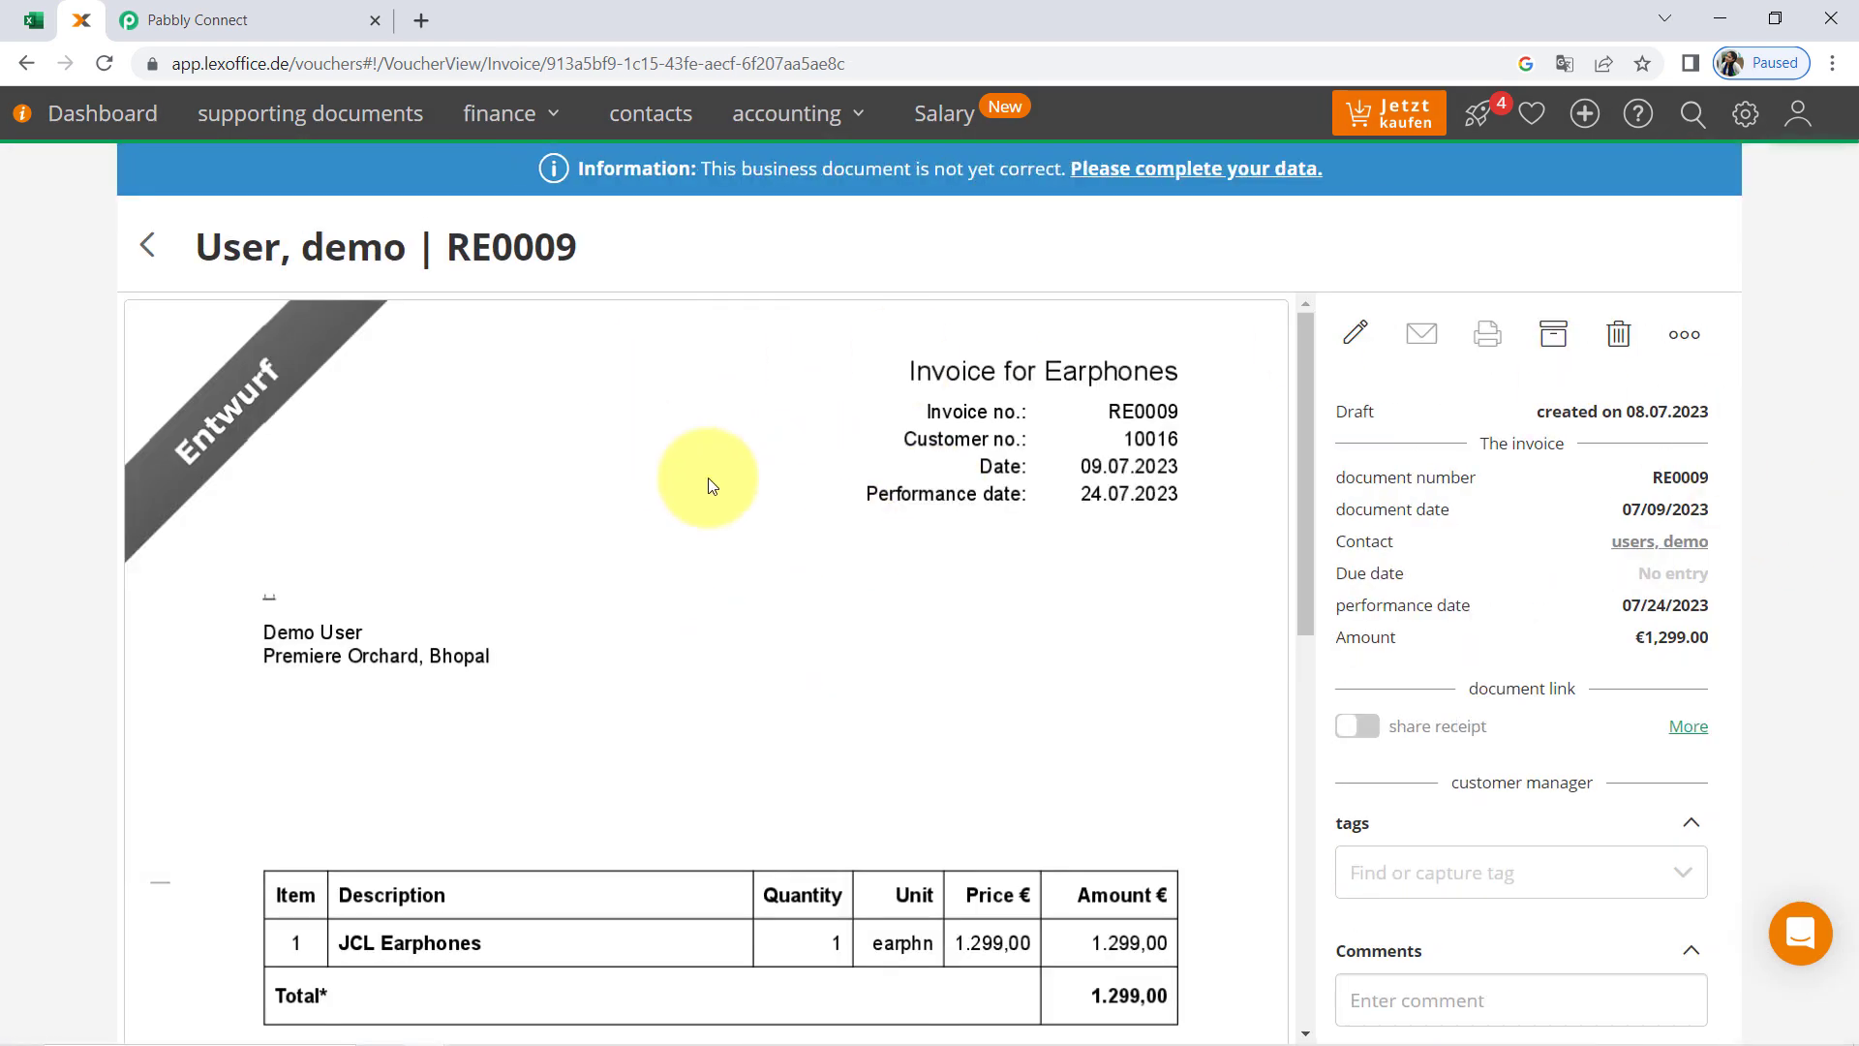
{"action": "scroll", "coordinate": [509, 644], "scroll_direction": "down", "scroll_amount": 2}
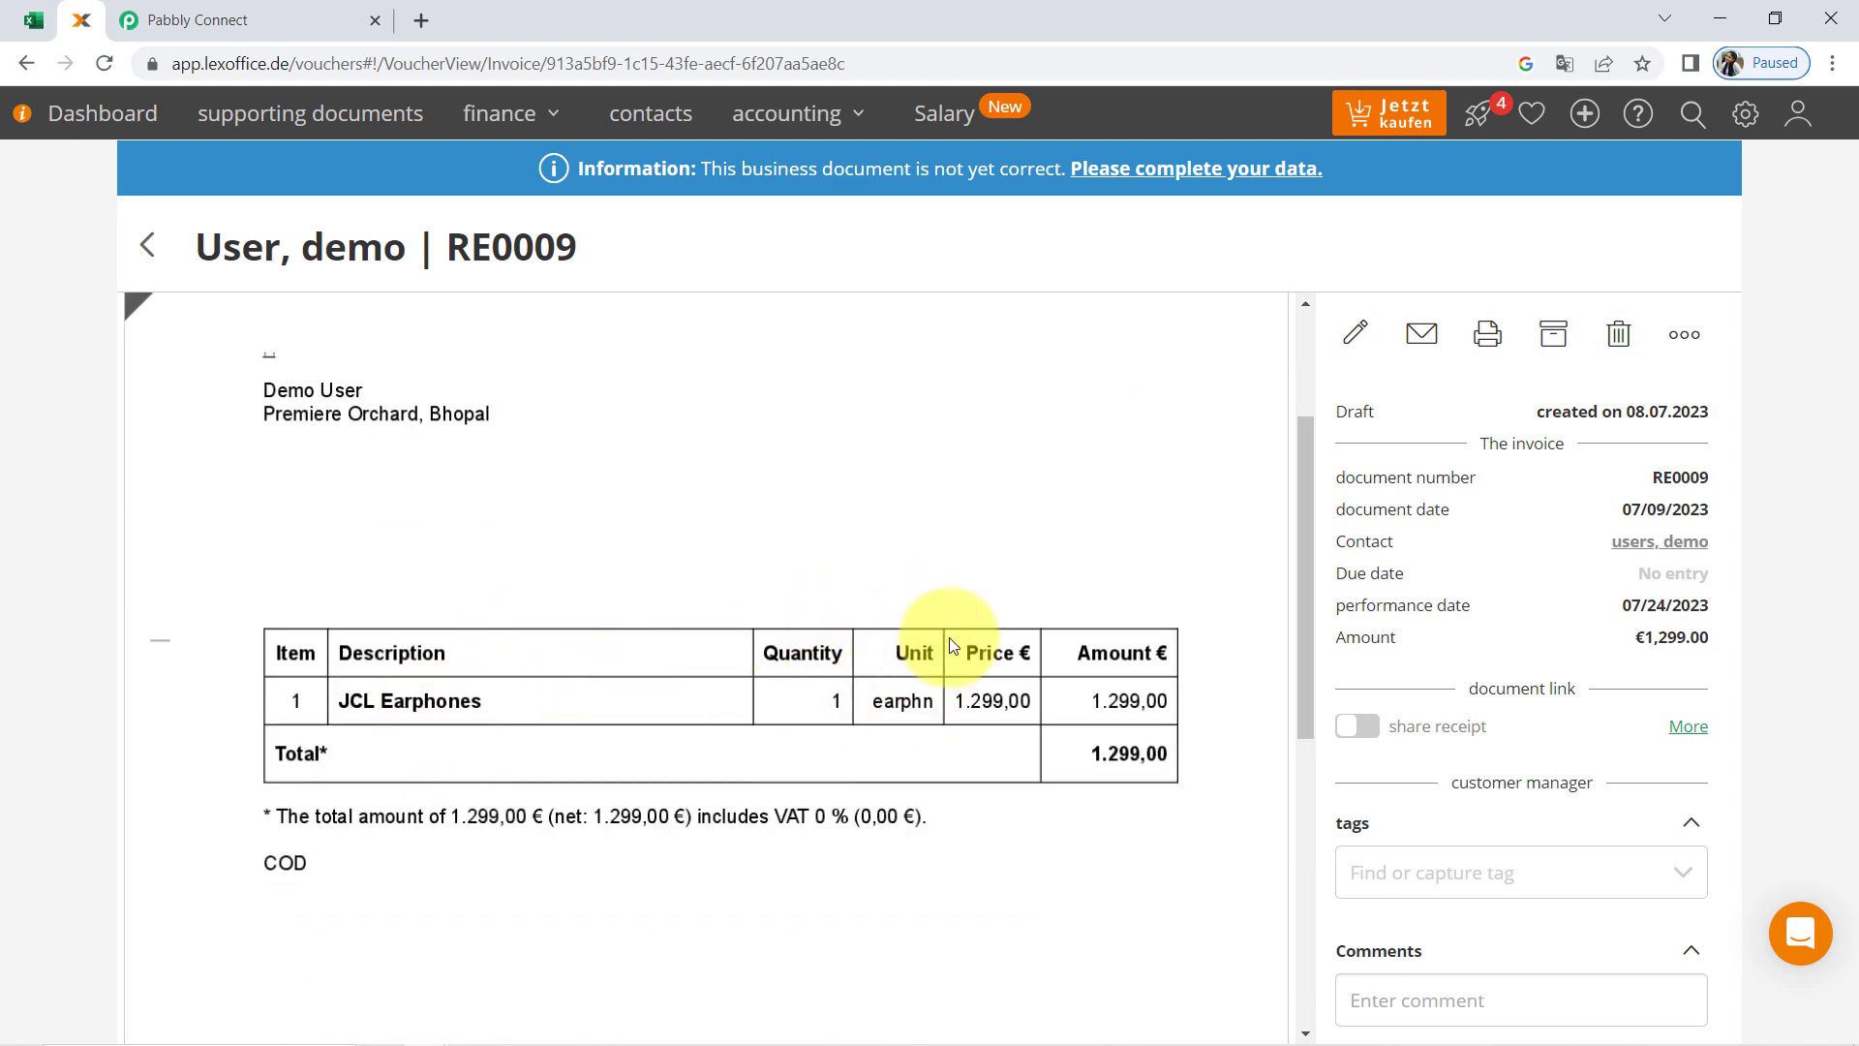
{"action": "scroll", "coordinate": [1019, 664], "scroll_direction": "up", "scroll_amount": 3}
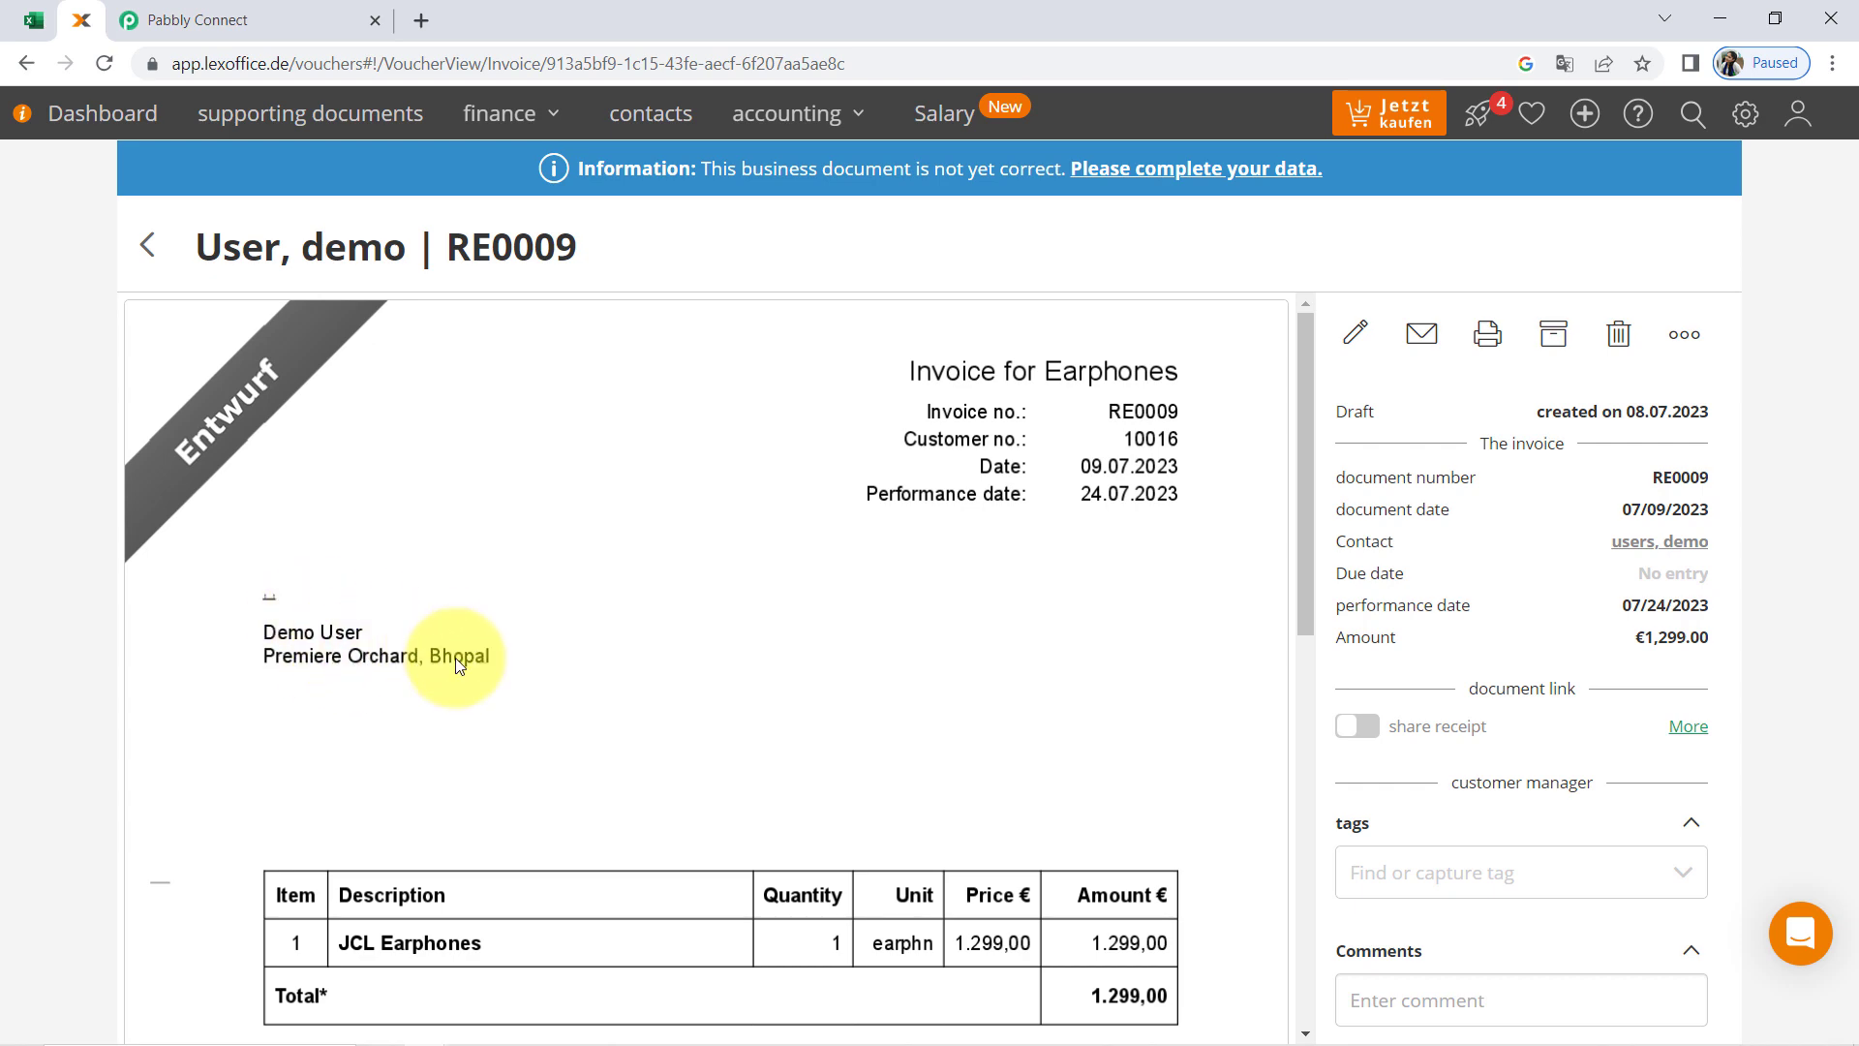
{"action": "scroll", "coordinate": [977, 600], "scroll_direction": "down", "scroll_amount": 5}
{"action": "scroll", "coordinate": [739, 552], "scroll_direction": "up", "scroll_amount": 5}
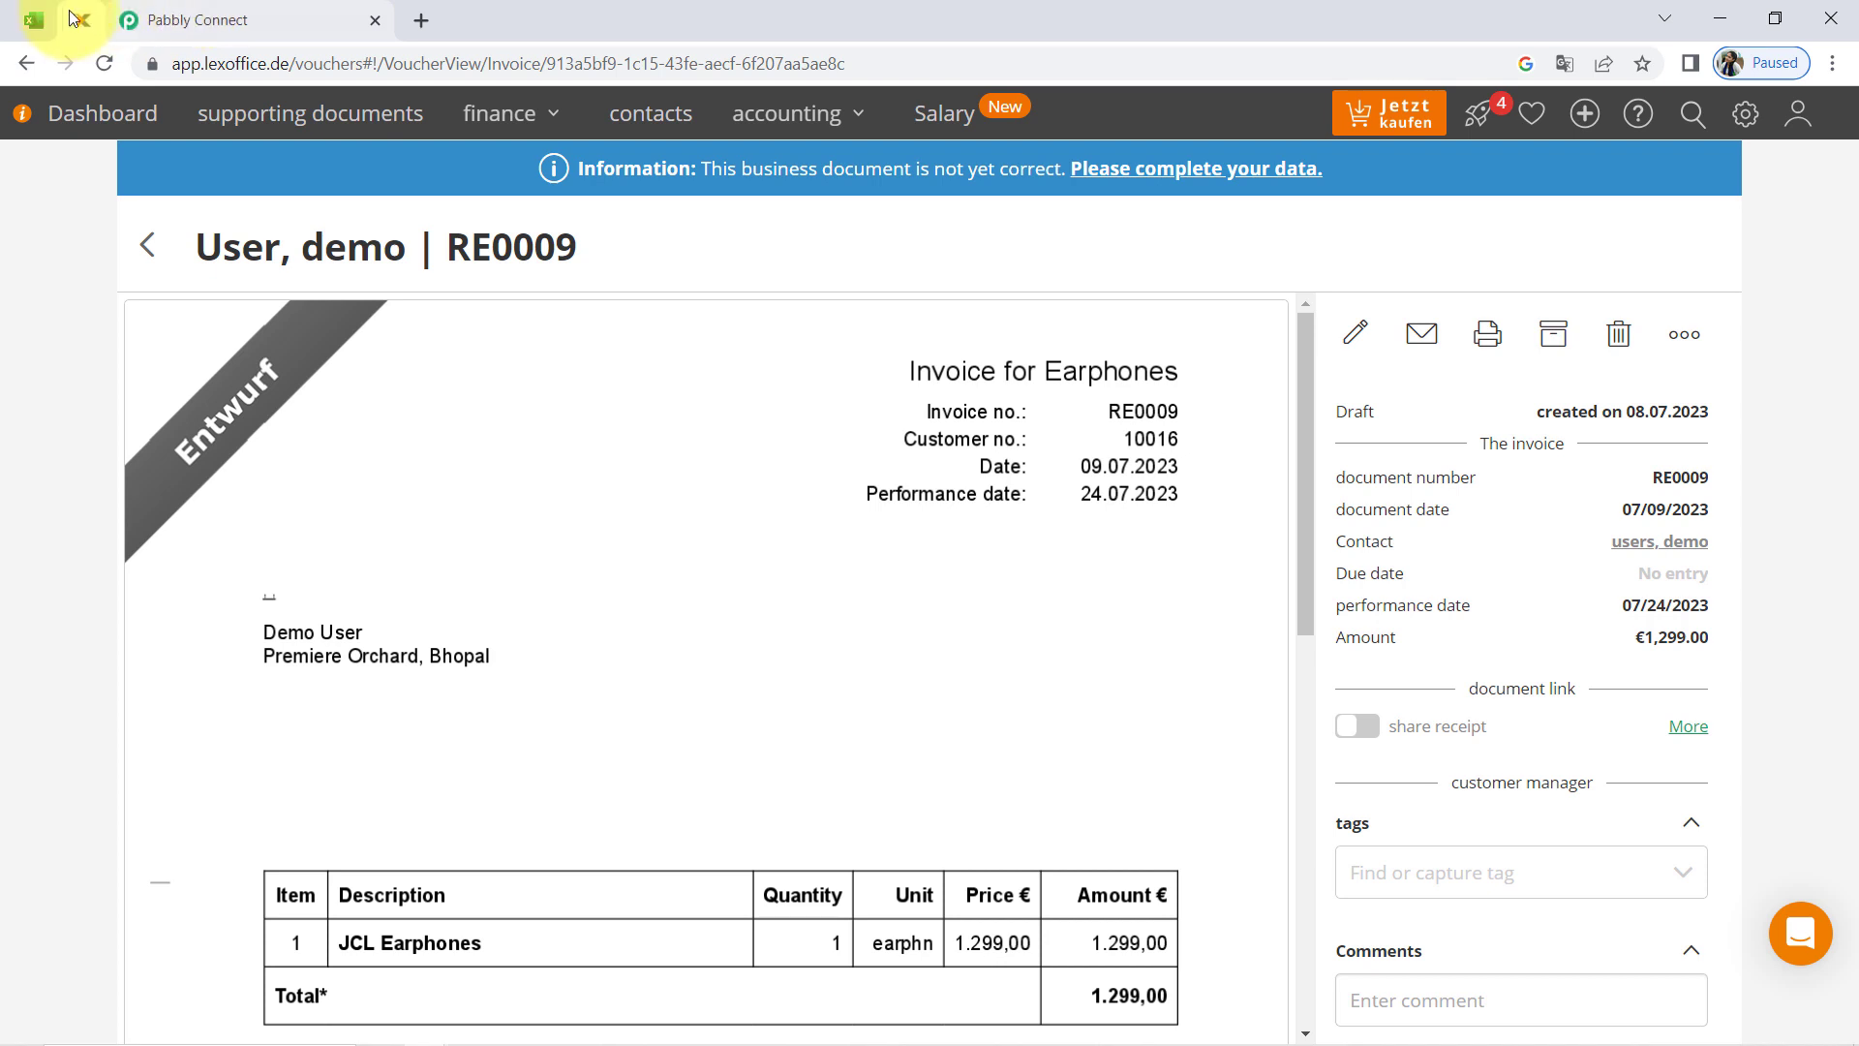
Switch to Pabbly Connect and look back over the invoice action's response and the mapped fields of the workflow
{"action": "left_click", "coordinate": [157, 17]}
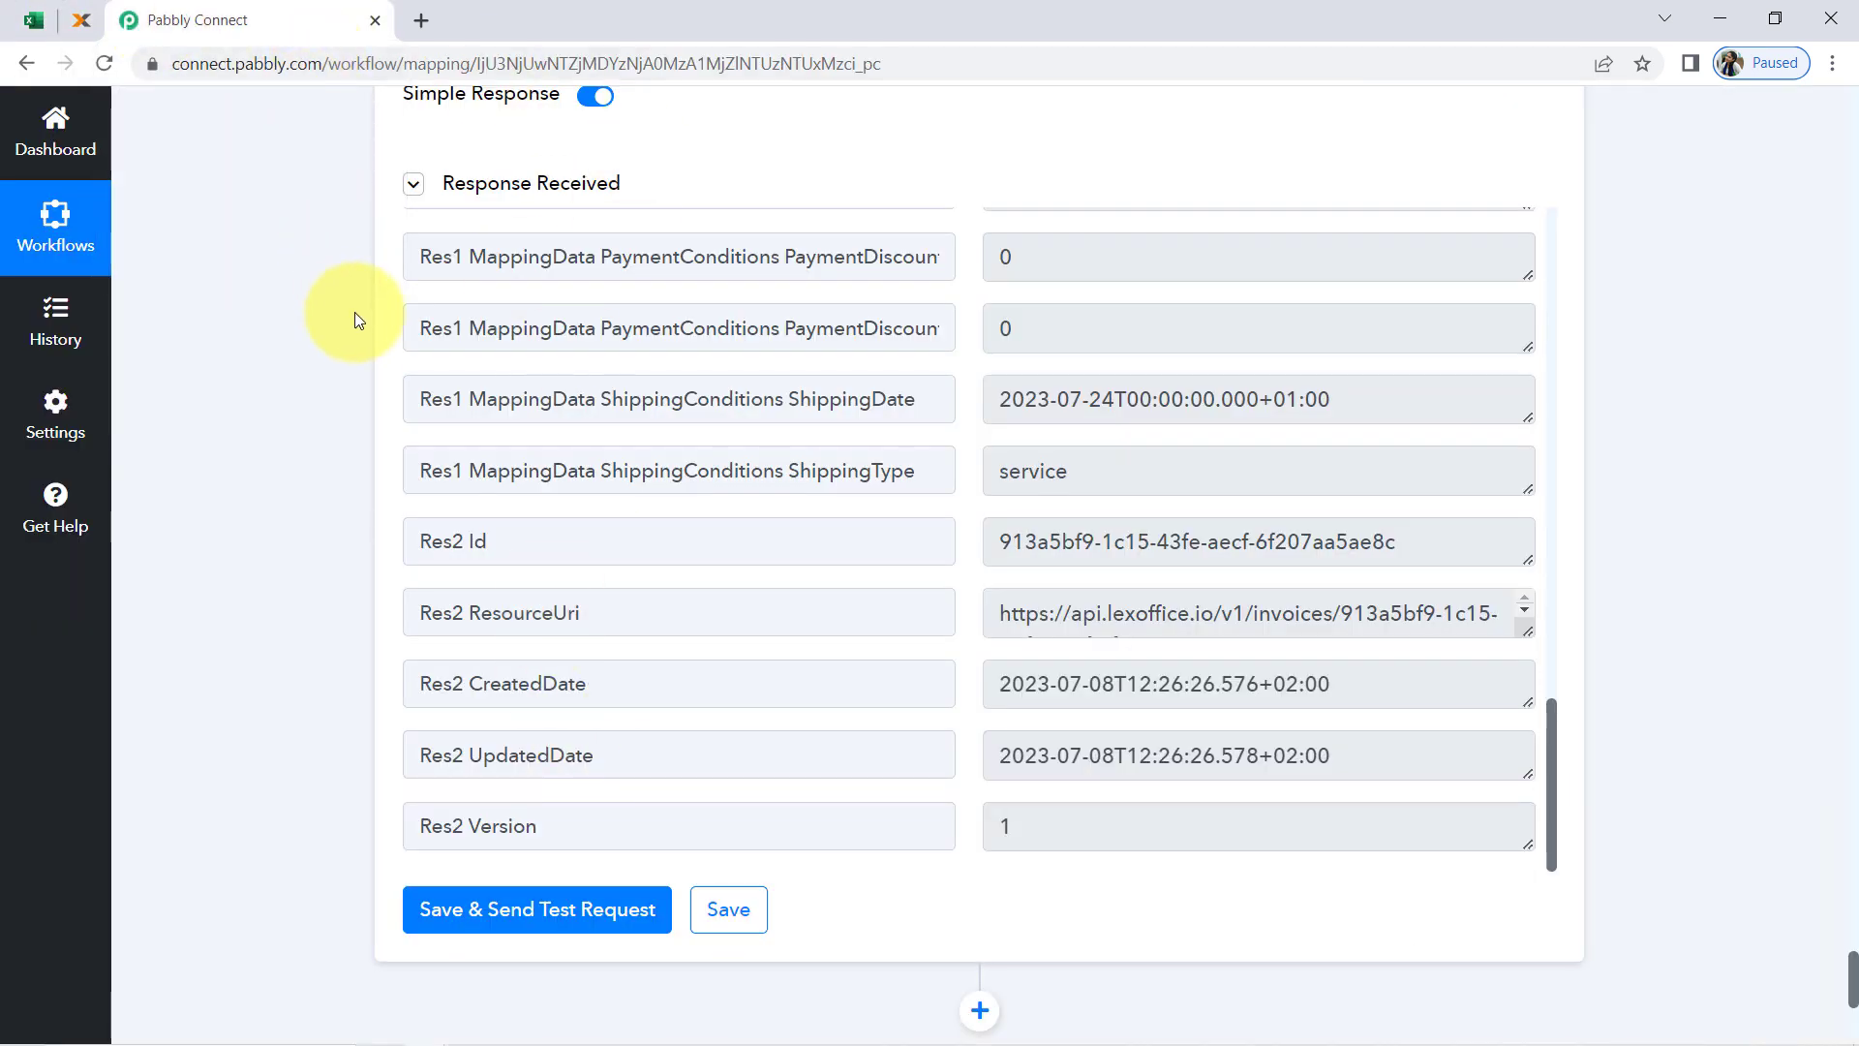
{"action": "scroll", "coordinate": [364, 333], "scroll_direction": "down", "scroll_amount": 1}
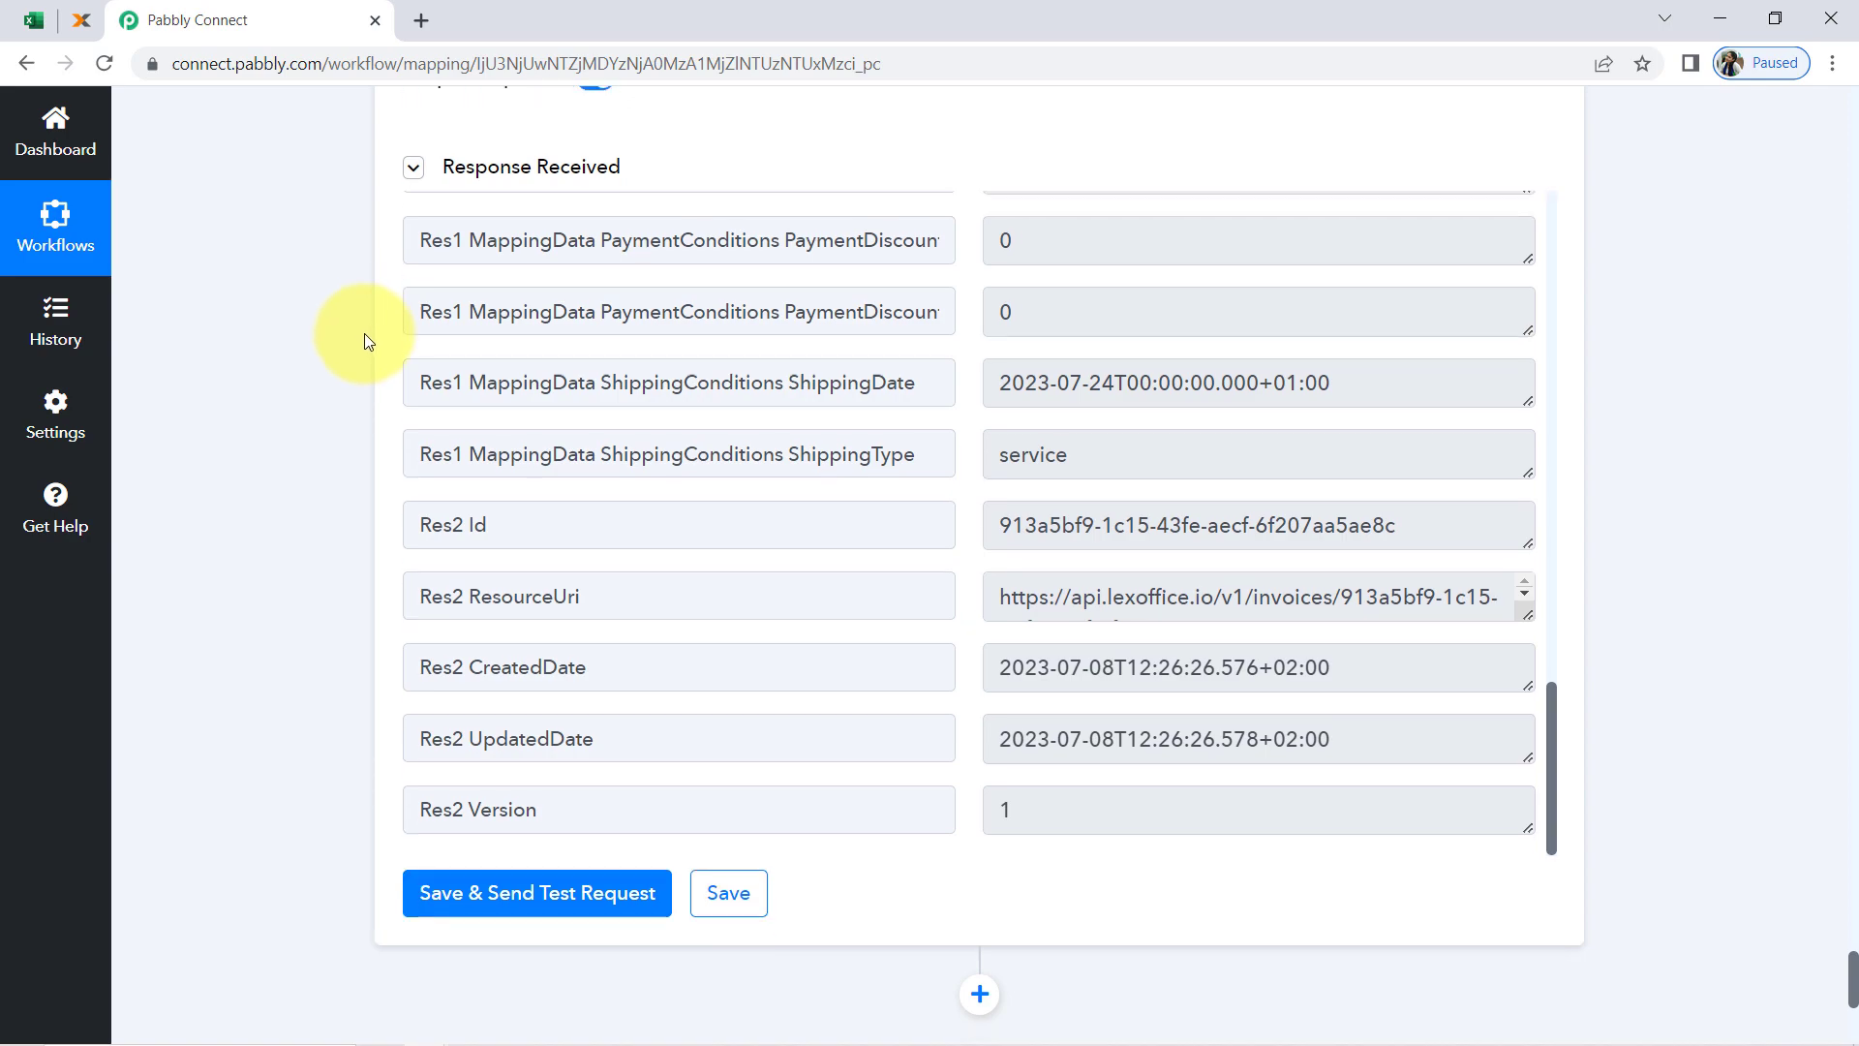
{"action": "scroll", "coordinate": [334, 447], "scroll_direction": "up", "scroll_amount": 2}
{"action": "scroll", "coordinate": [333, 447], "scroll_direction": "up", "scroll_amount": 15}
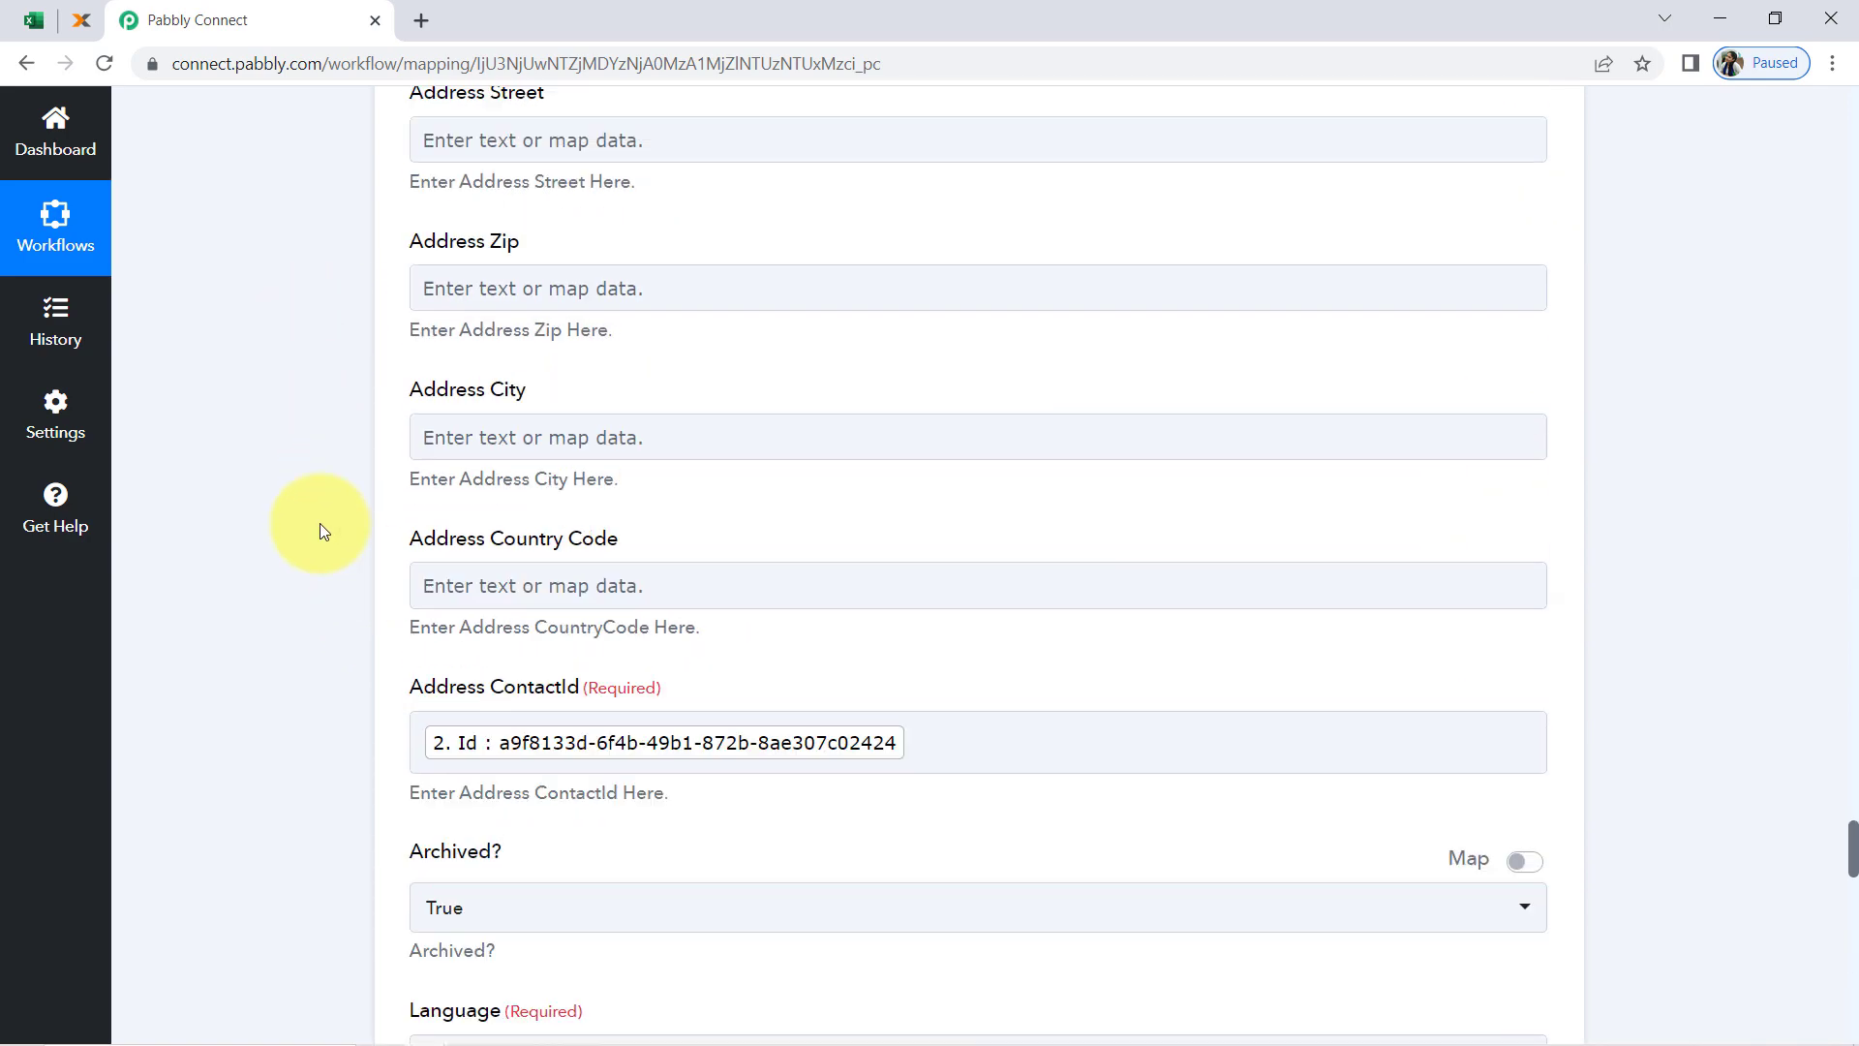
{"action": "scroll", "coordinate": [319, 523], "scroll_direction": "down", "scroll_amount": 2}
{"action": "scroll", "coordinate": [320, 523], "scroll_direction": "up", "scroll_amount": 20}
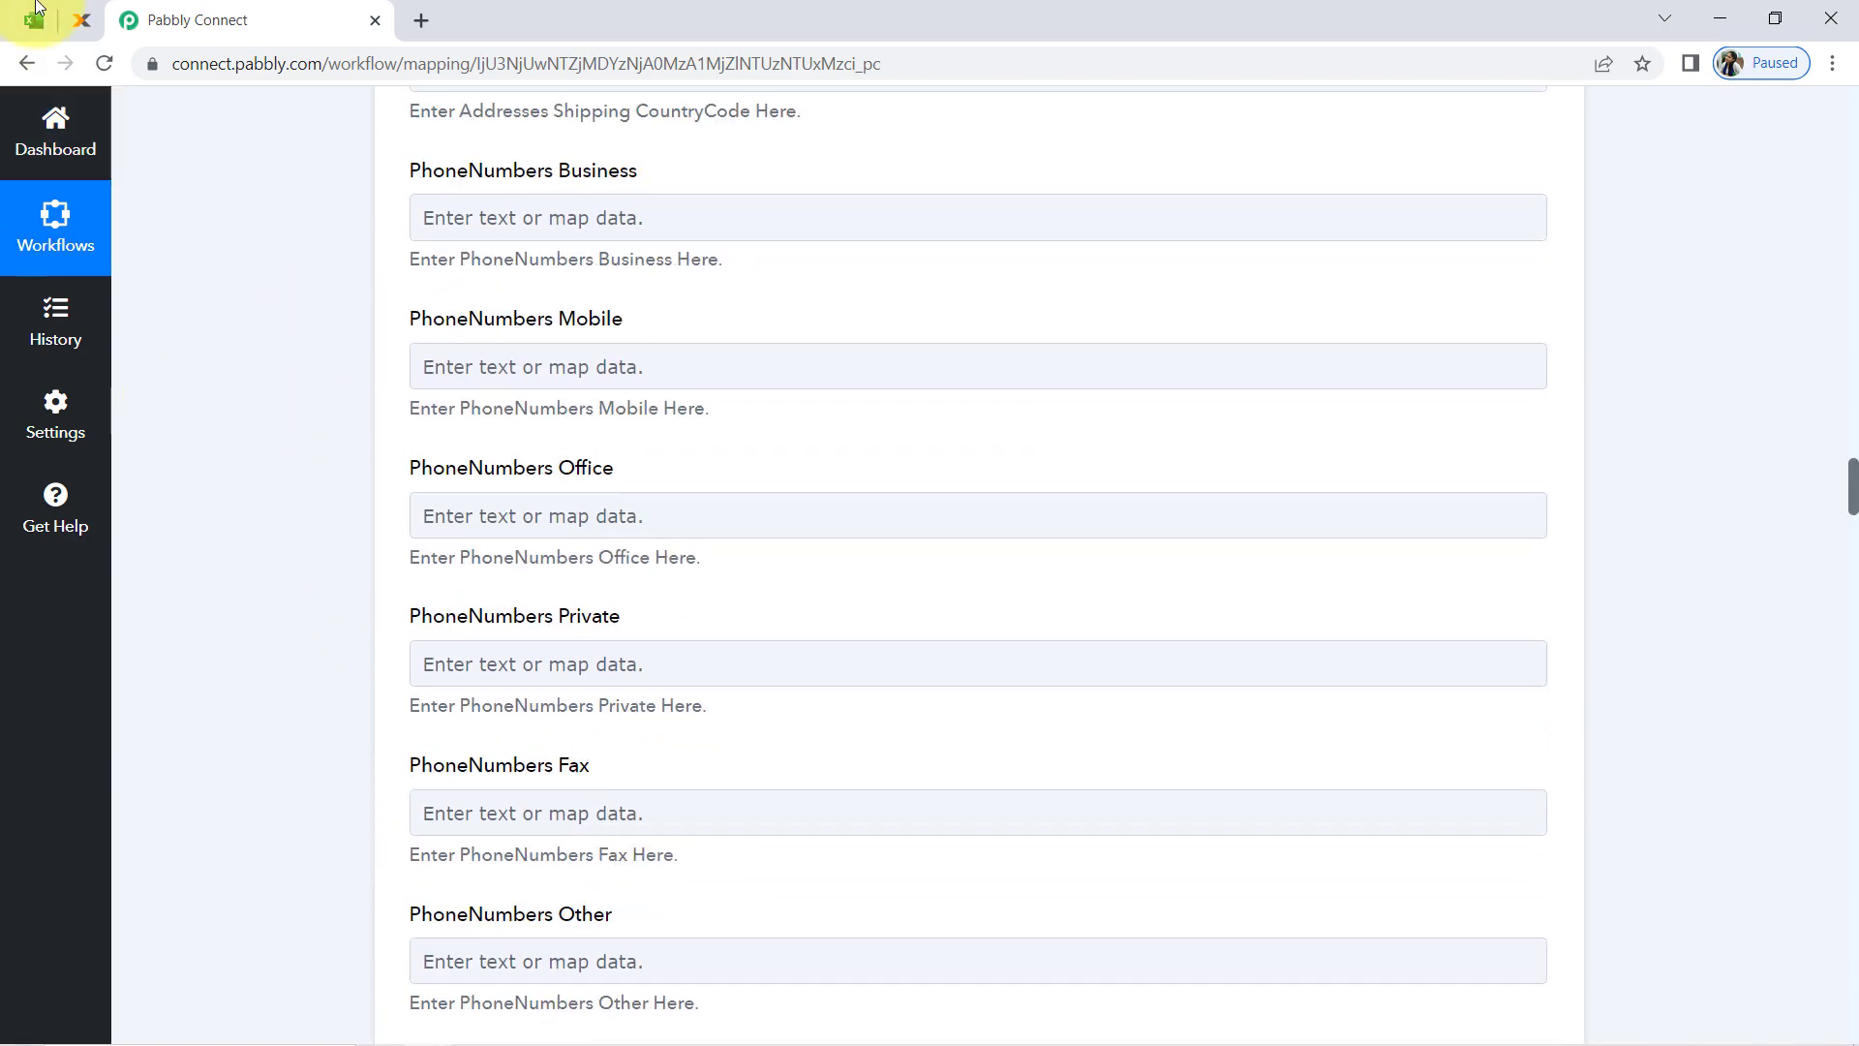
Switch to the All Invoices Data workbook, go back to its first column and select the empty row 3
{"action": "left_click", "coordinate": [39, 8]}
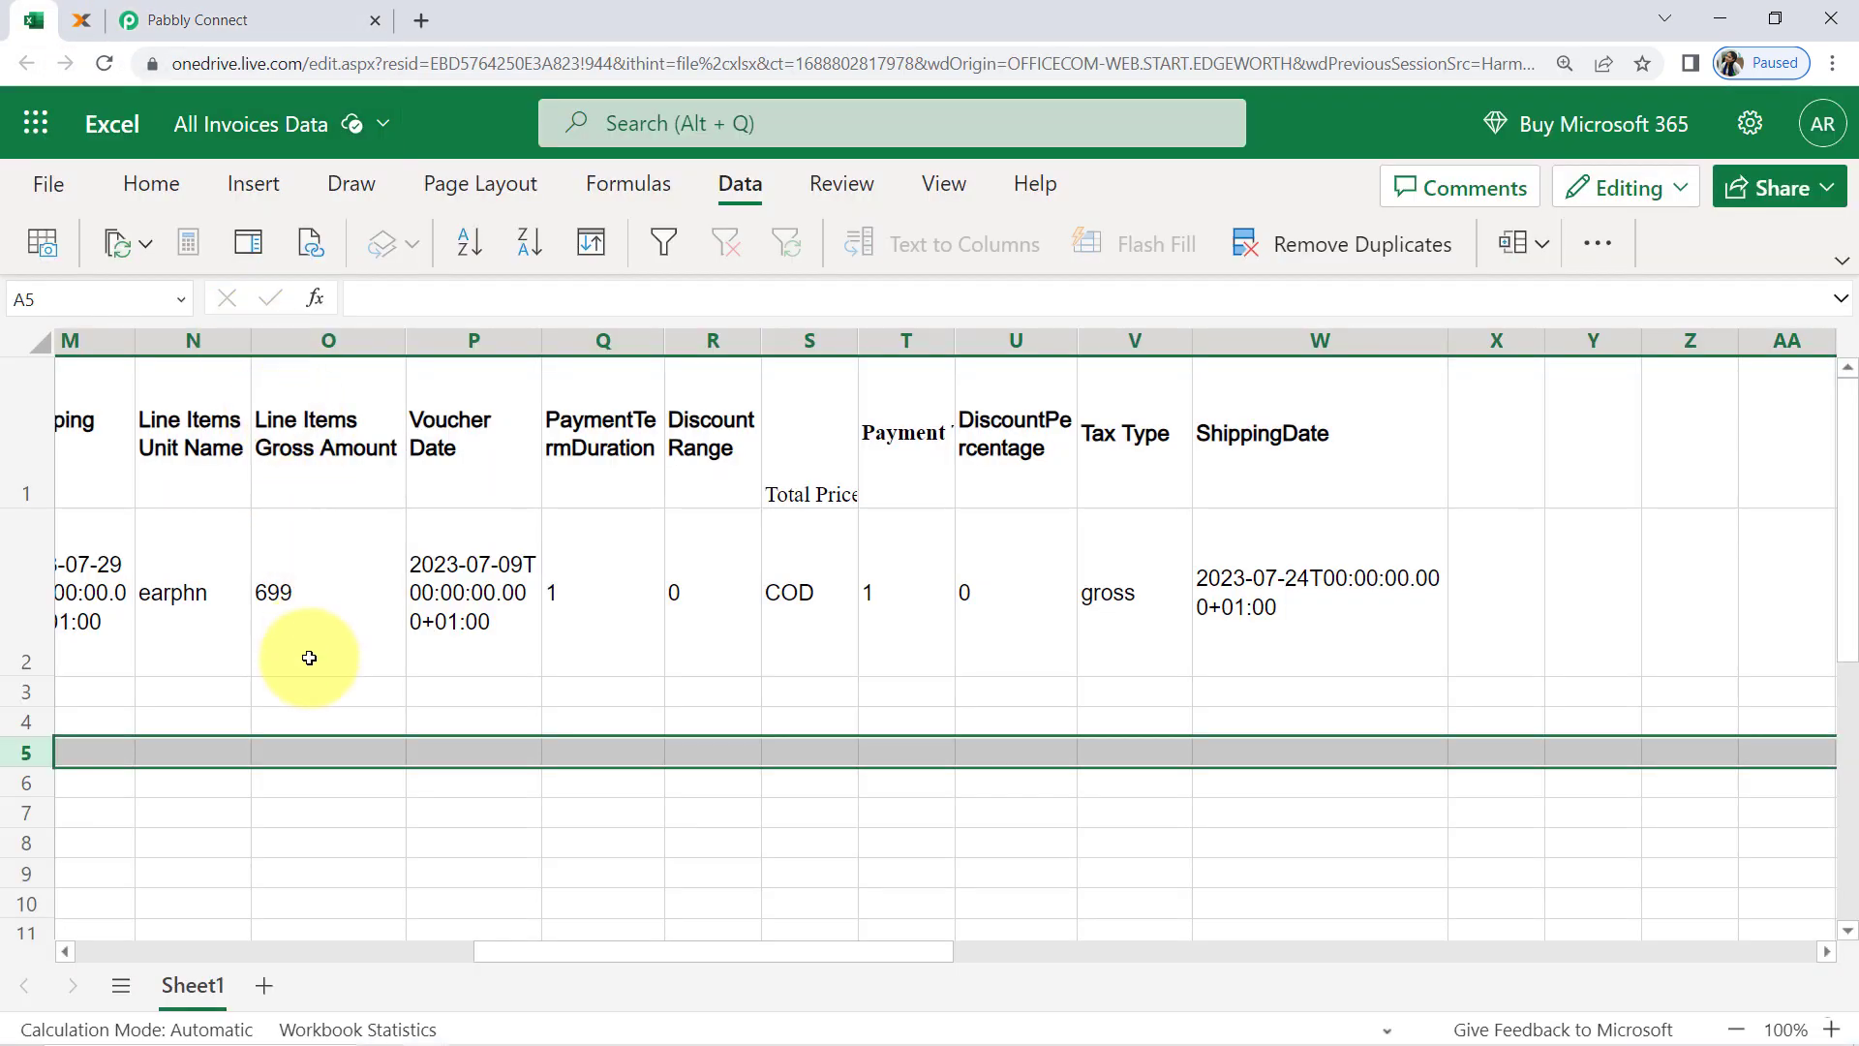
{"action": "left_click", "coordinate": [308, 657]}
{"action": "key", "text": "Left"}
{"action": "key", "text": "Left"}
{"action": "key", "text": "Left"}
{"action": "key", "text": "Left"}
{"action": "key", "text": "Left"}
{"action": "key", "text": "Left"}
{"action": "key", "text": "Left"}
{"action": "key", "text": "Left"}
{"action": "key", "text": "Left"}
{"action": "key", "text": "Left"}
{"action": "key", "text": "Left"}
{"action": "key", "text": "Left"}
{"action": "key", "text": "Left"}
{"action": "key", "text": "Left"}
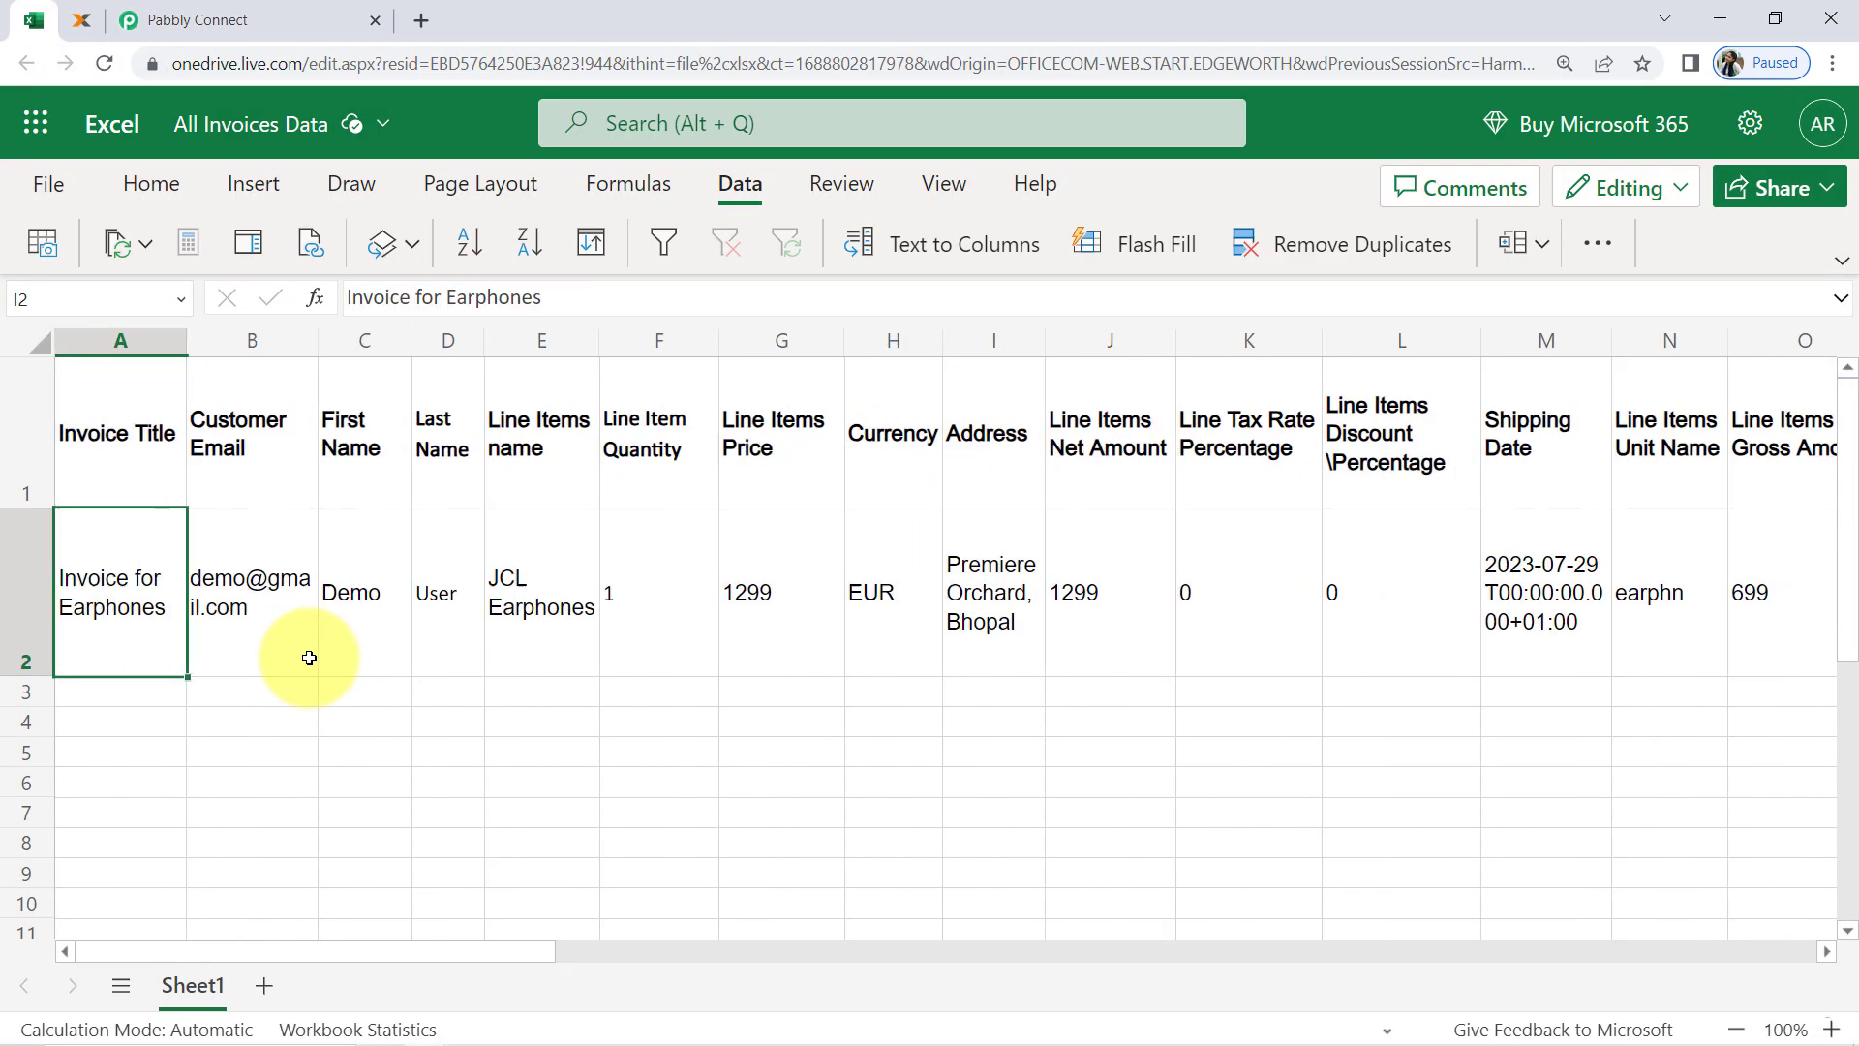
{"action": "left_click", "coordinate": [32, 692]}
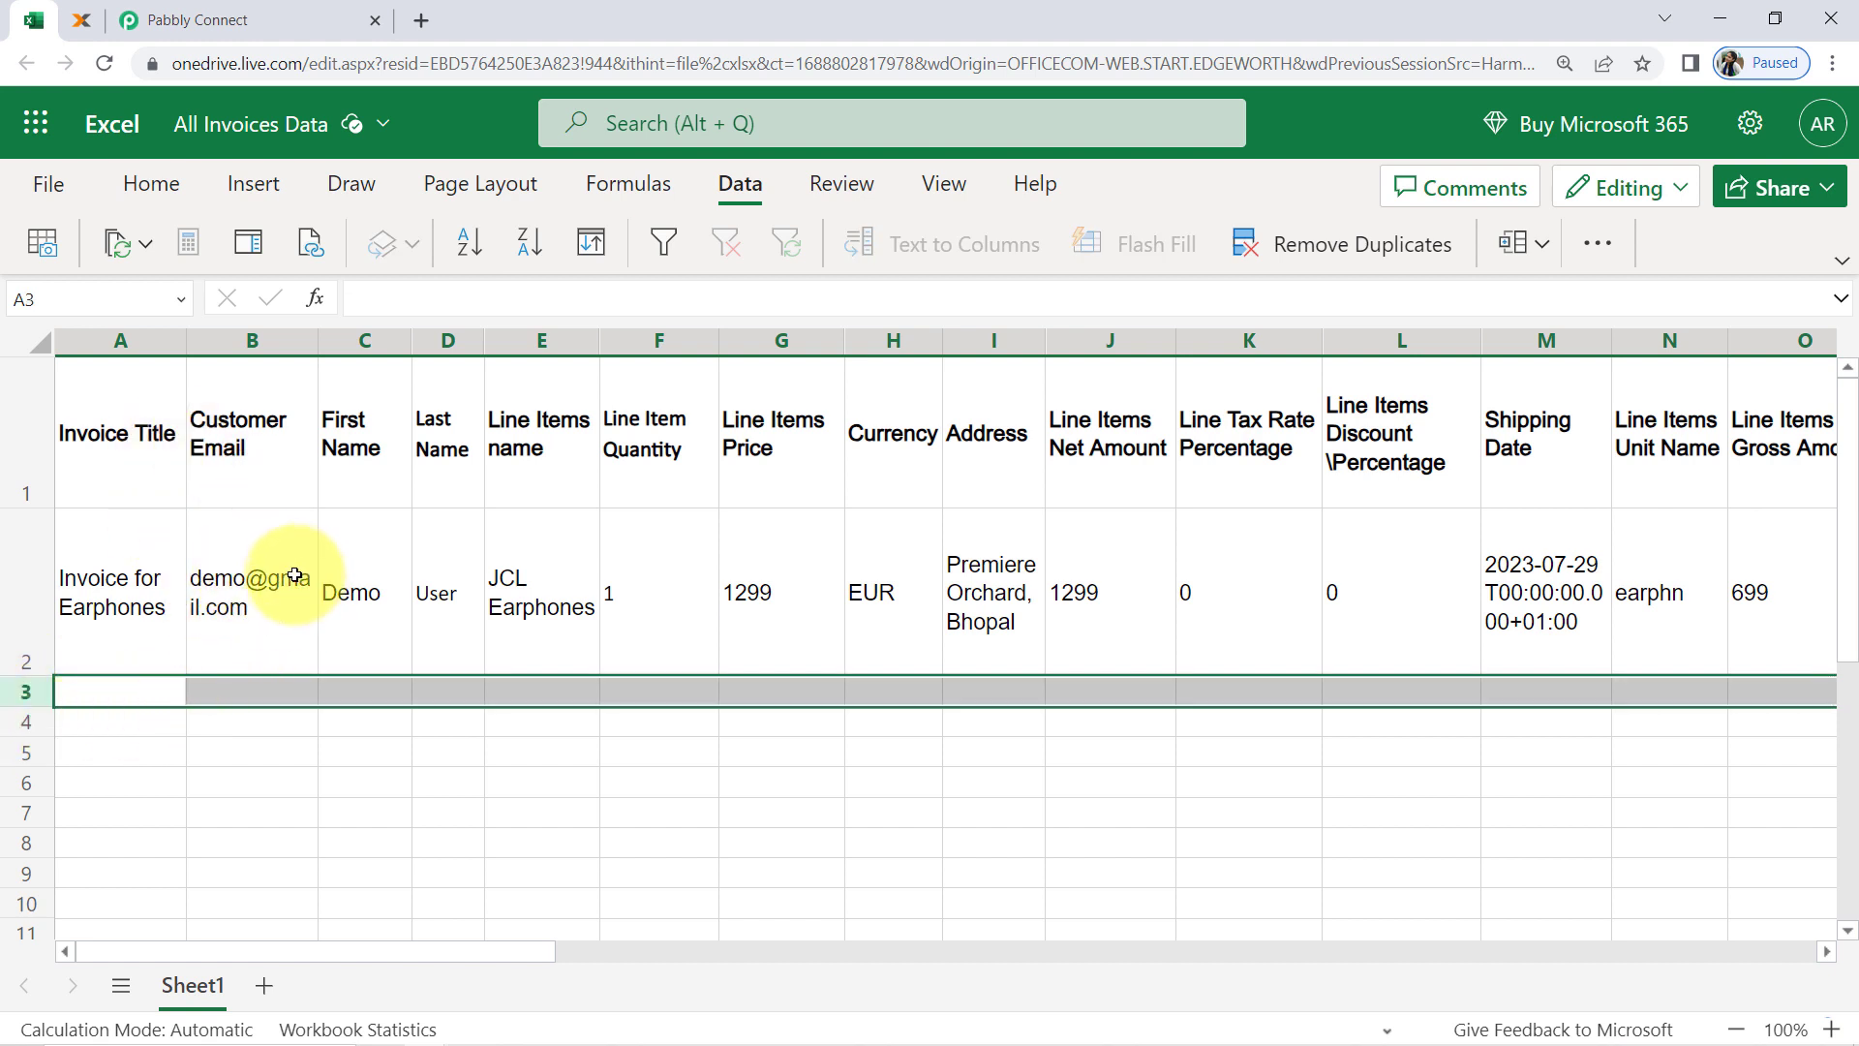
Switch to lexoffice to look at the Earphones invoice again, and return to the workflow in Pabbly Connect
{"action": "mouse_move", "coordinate": [83, 29]}
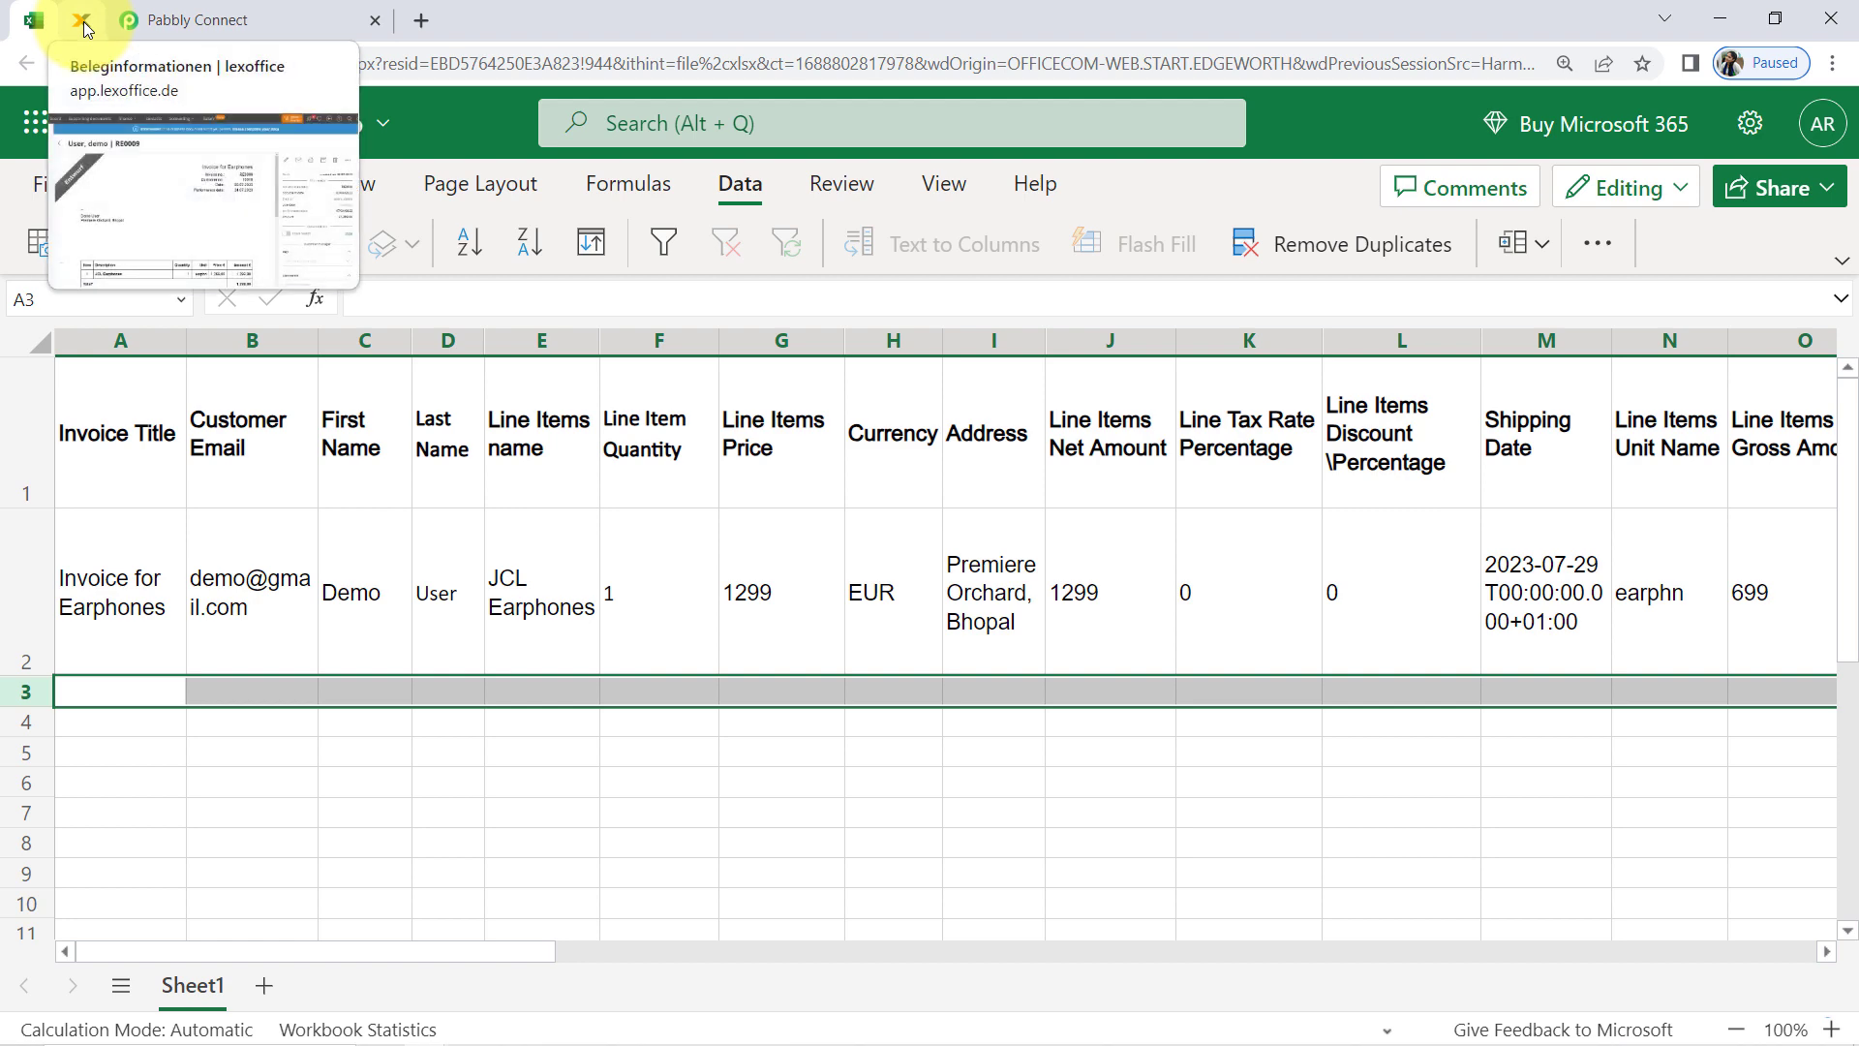
{"action": "left_click", "coordinate": [83, 29]}
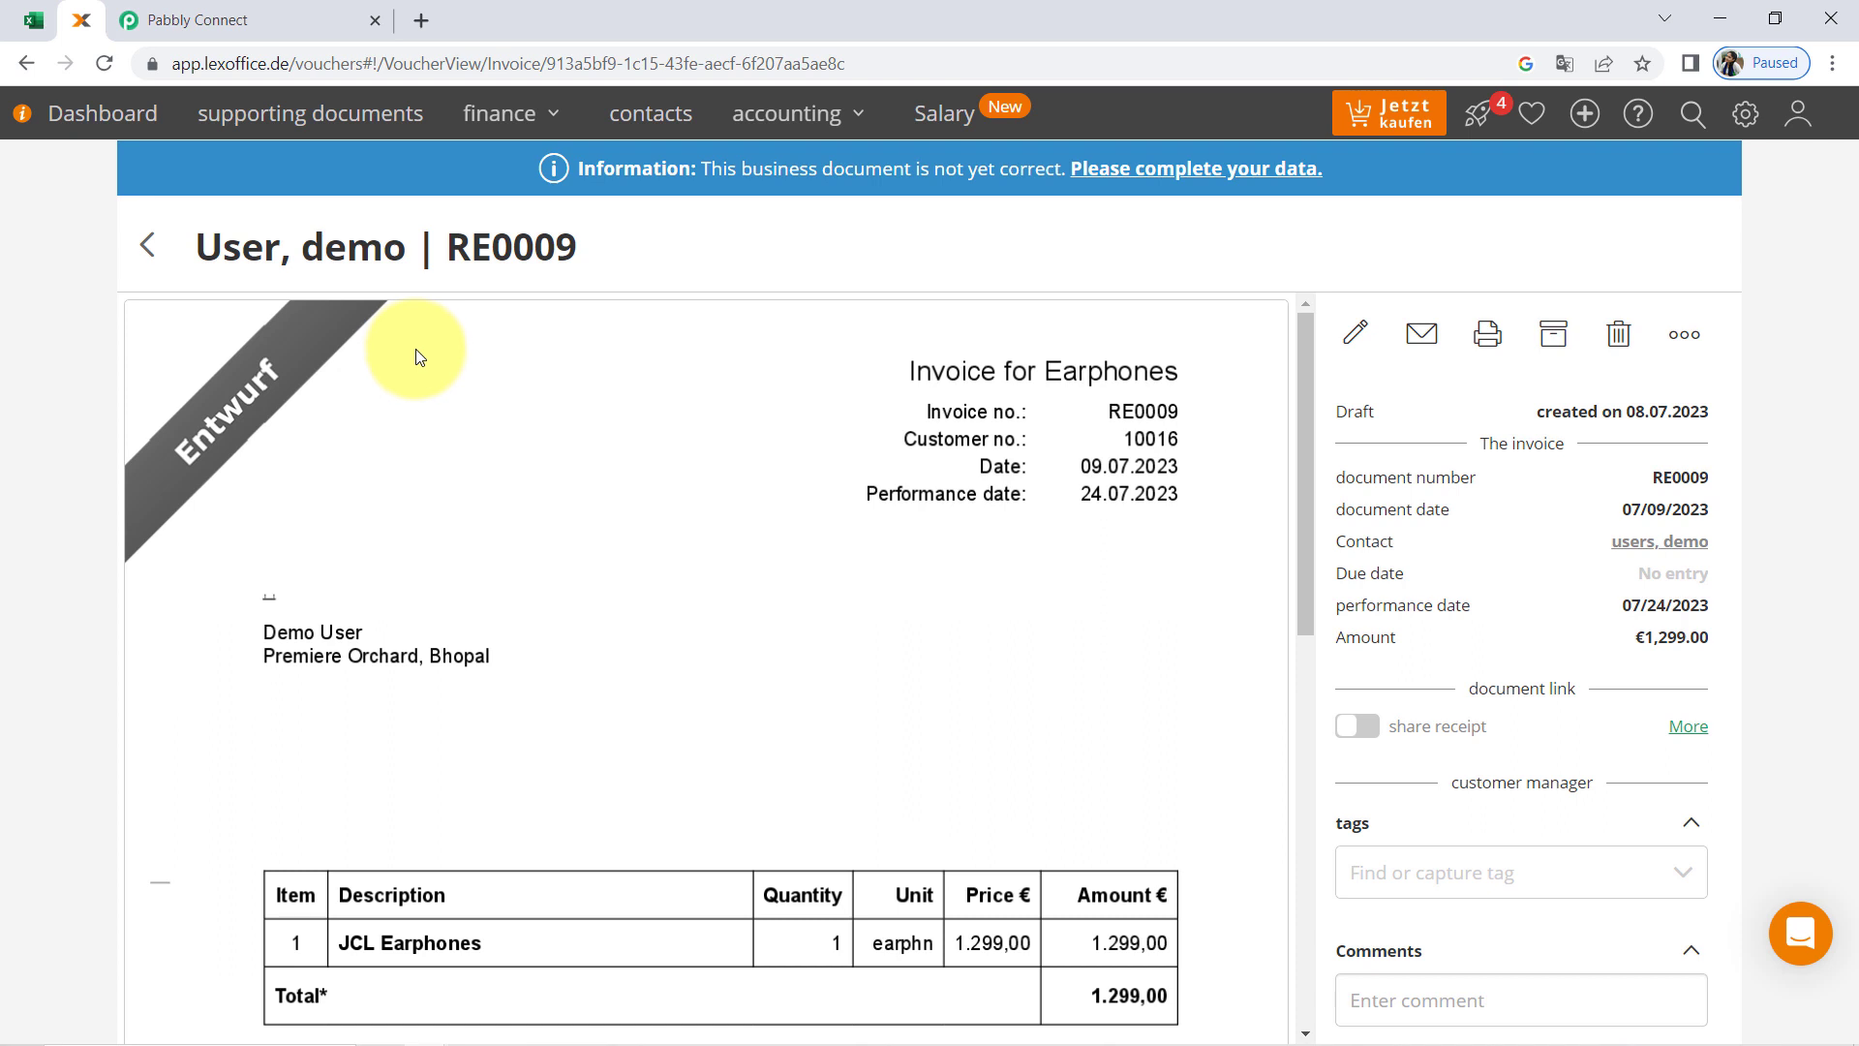
{"action": "left_click", "coordinate": [258, 10]}
{"action": "scroll", "coordinate": [323, 601], "scroll_direction": "up", "scroll_amount": 2}
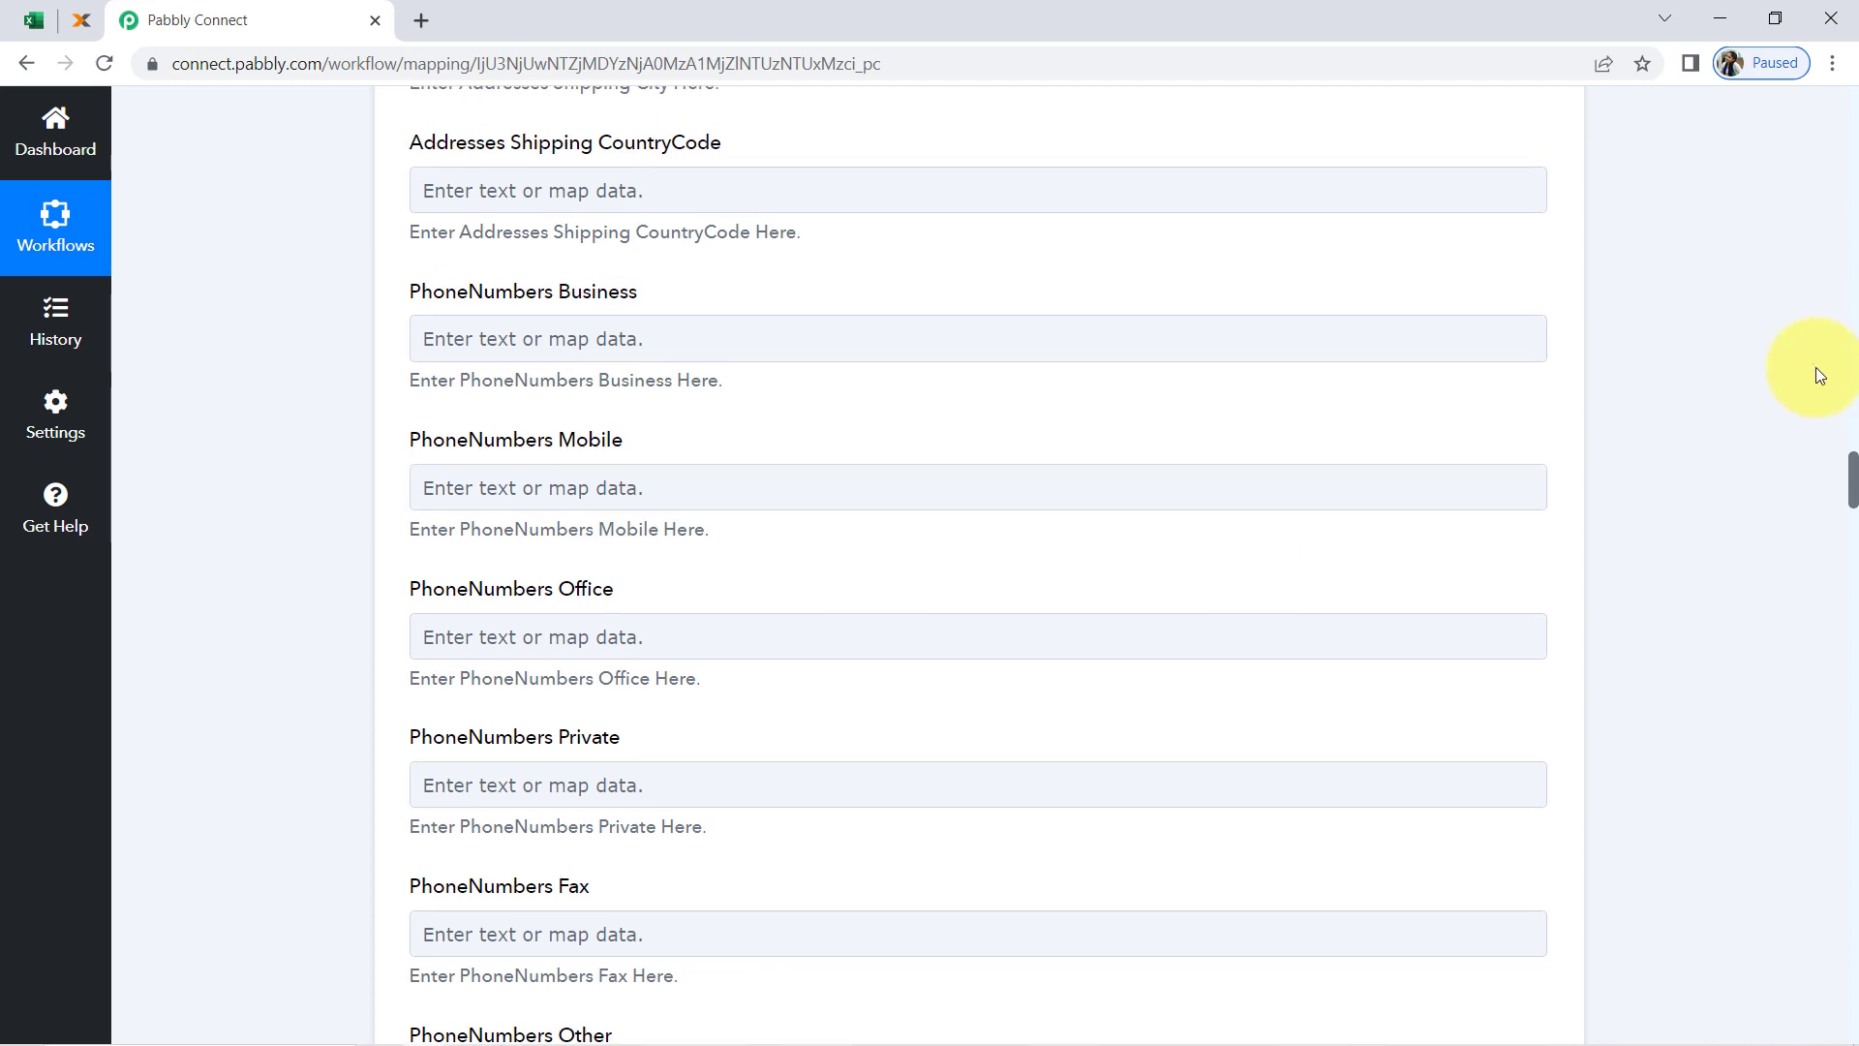
Collapse the Microsoft Excel trigger, the Create Contacts action and the Create an Invoice action of the workflow
{"action": "left_click_drag", "start_coordinate": [1854, 488], "coordinate": [1830, 20]}
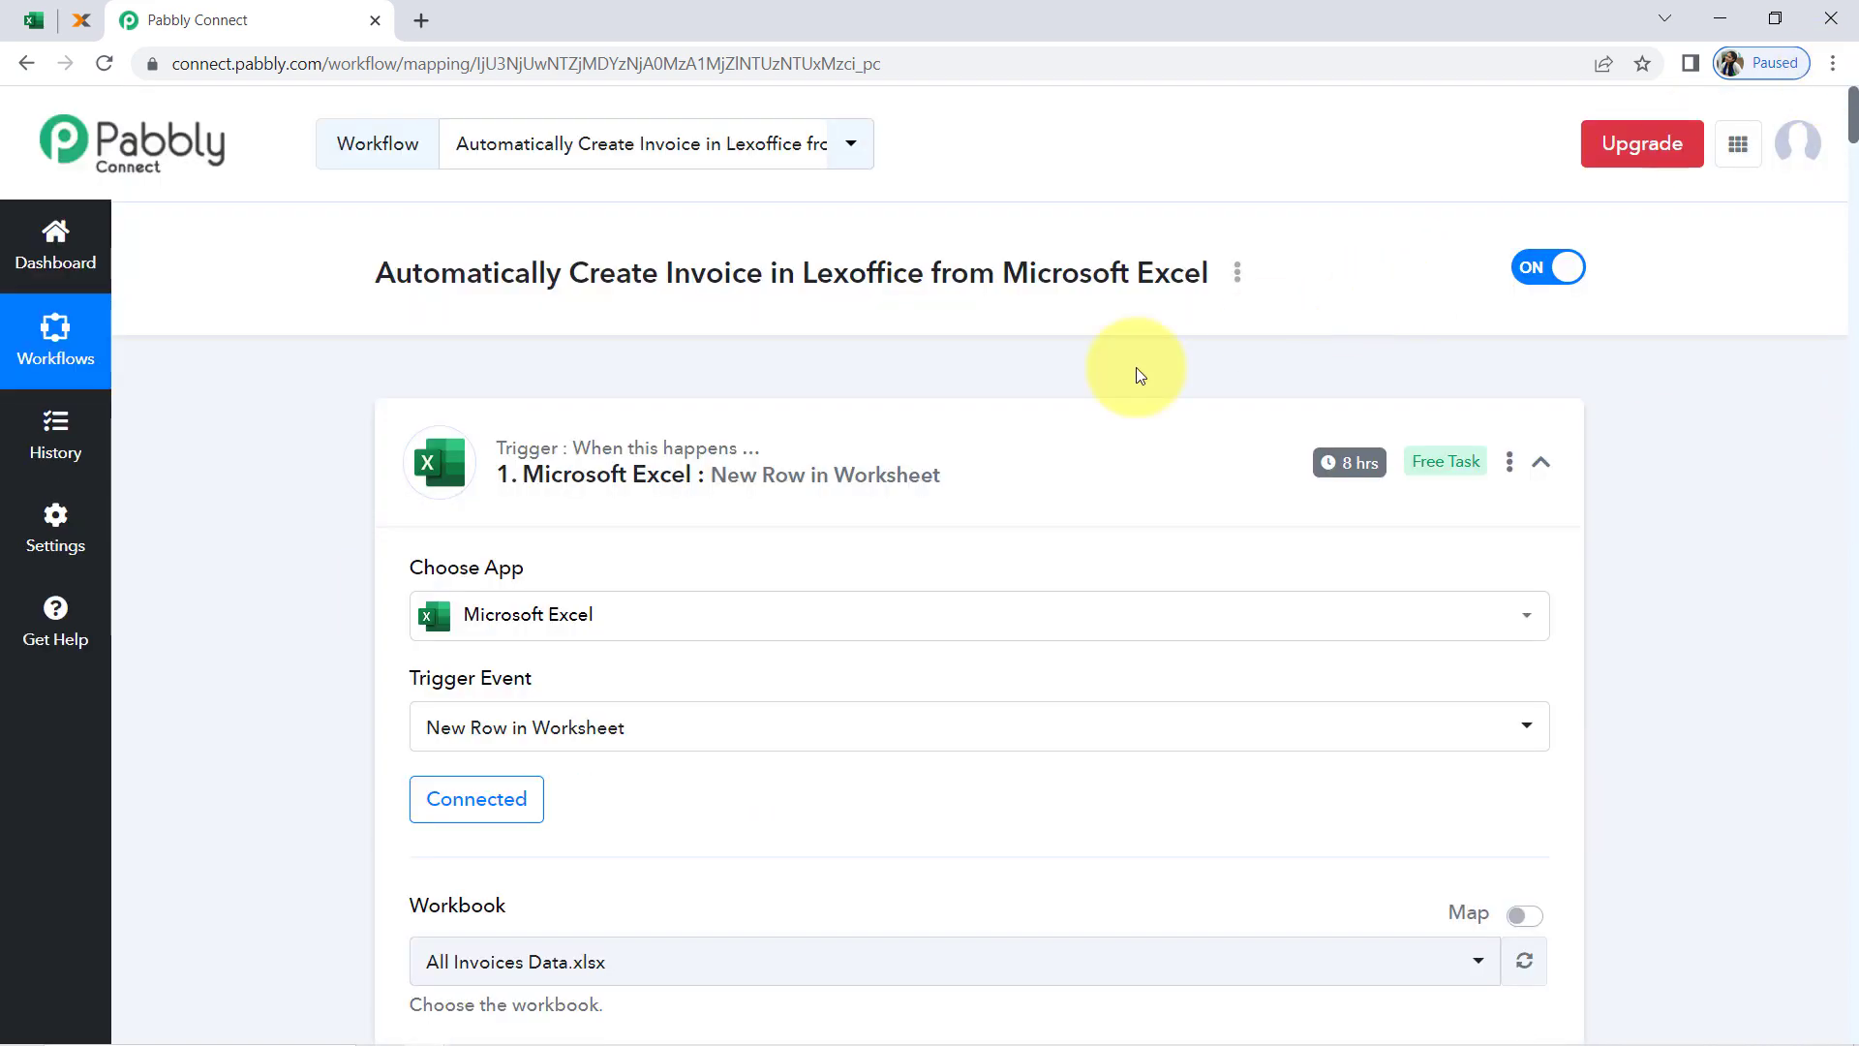
{"action": "left_click", "coordinate": [774, 471]}
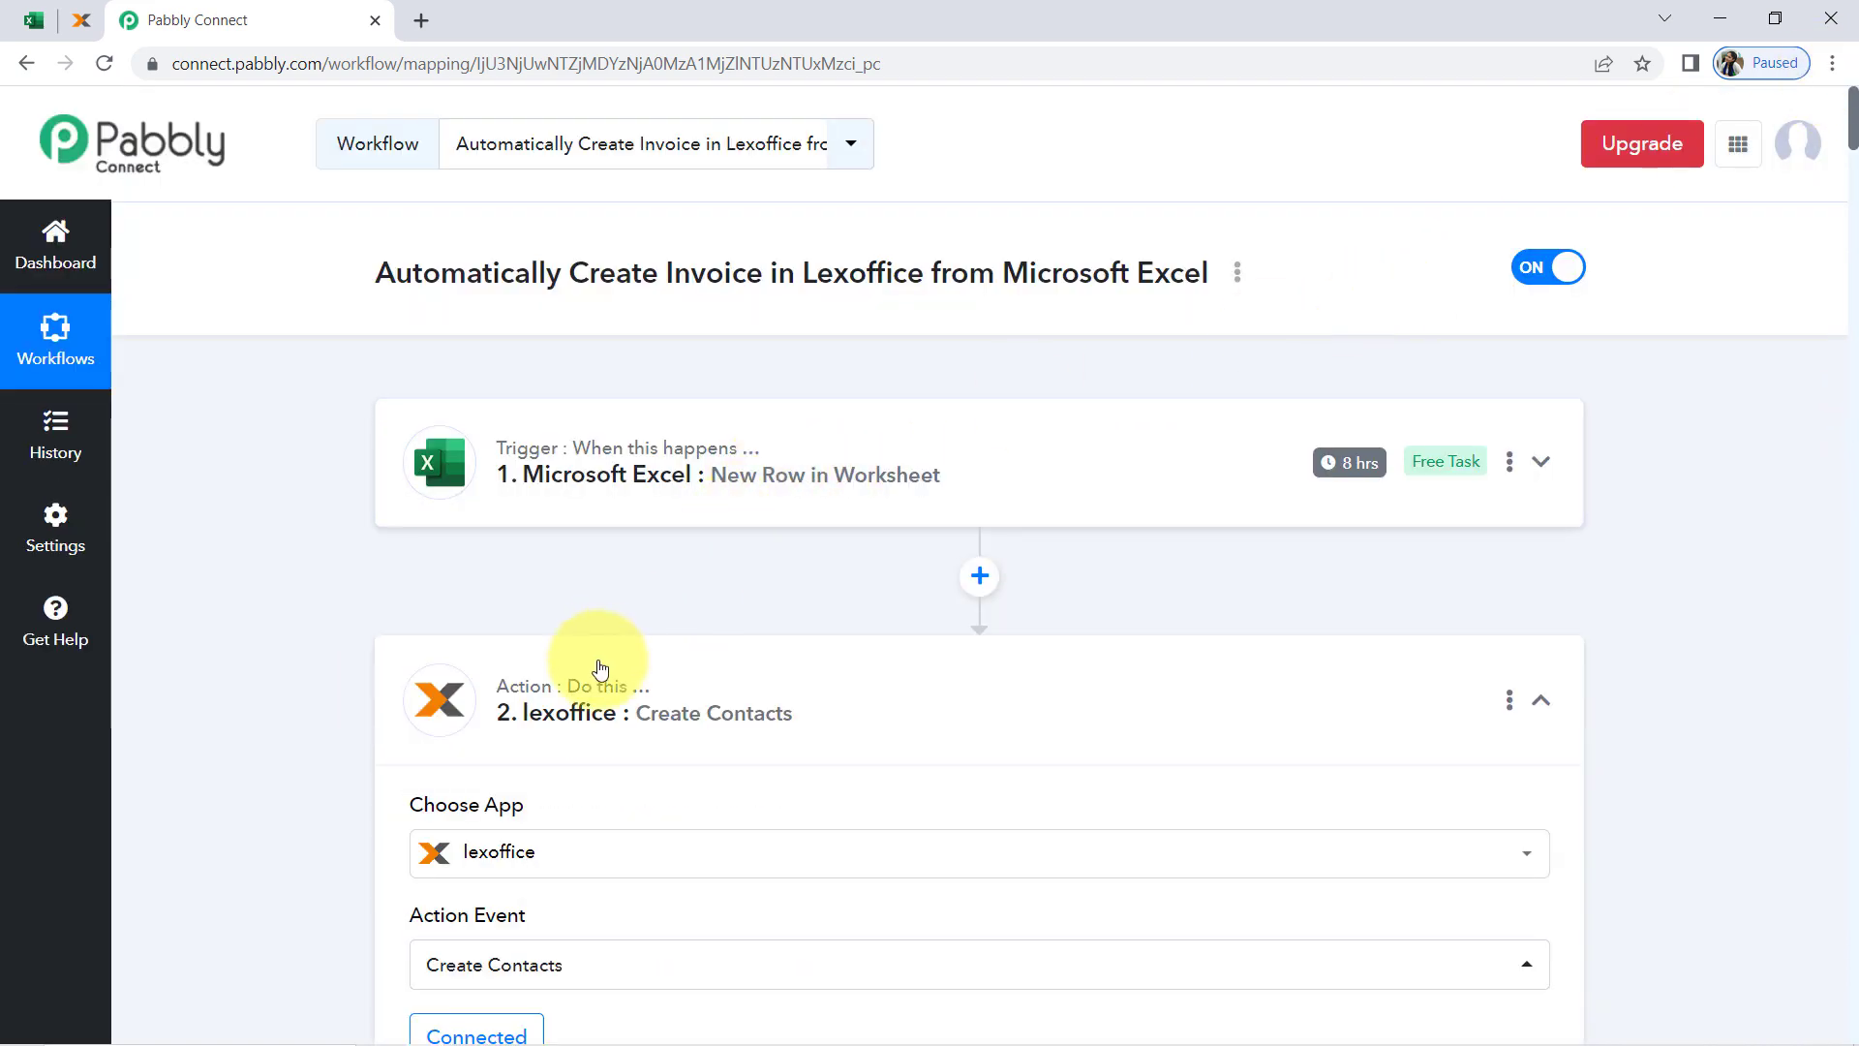
{"action": "left_click", "coordinate": [588, 697]}
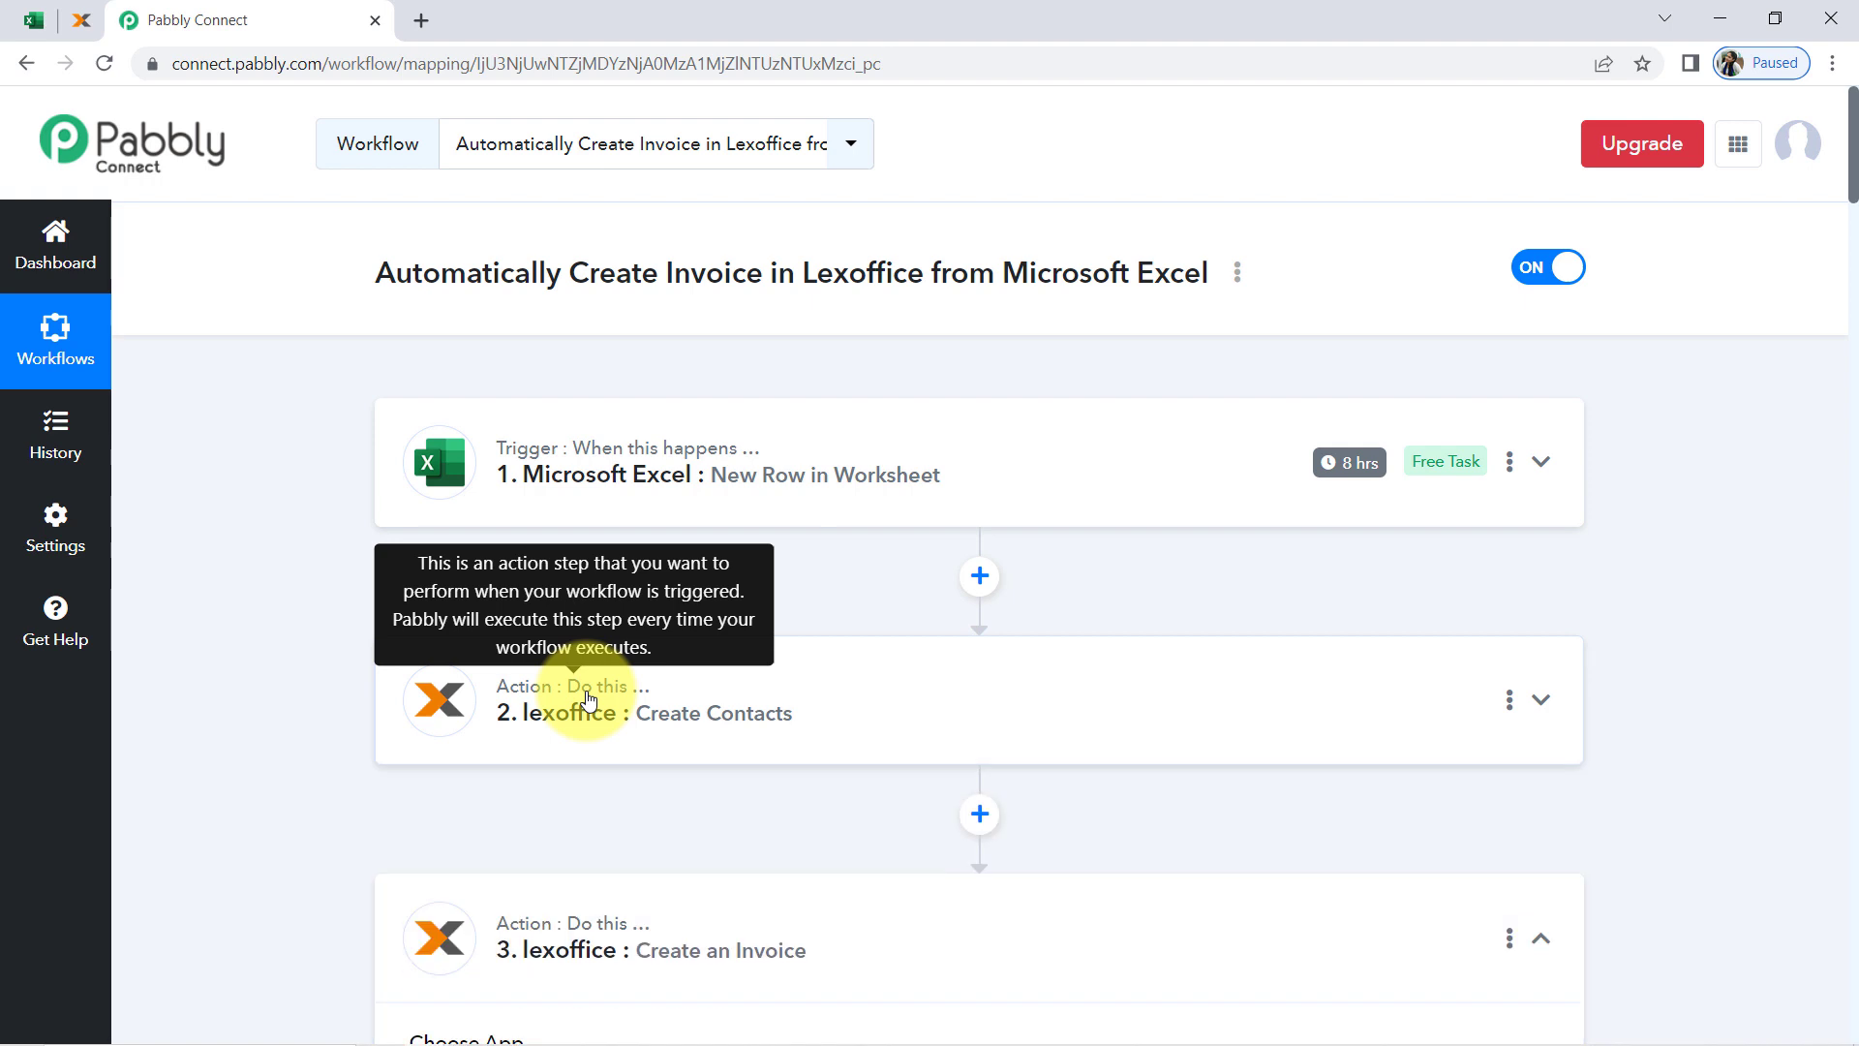
{"action": "left_click", "coordinate": [542, 944]}
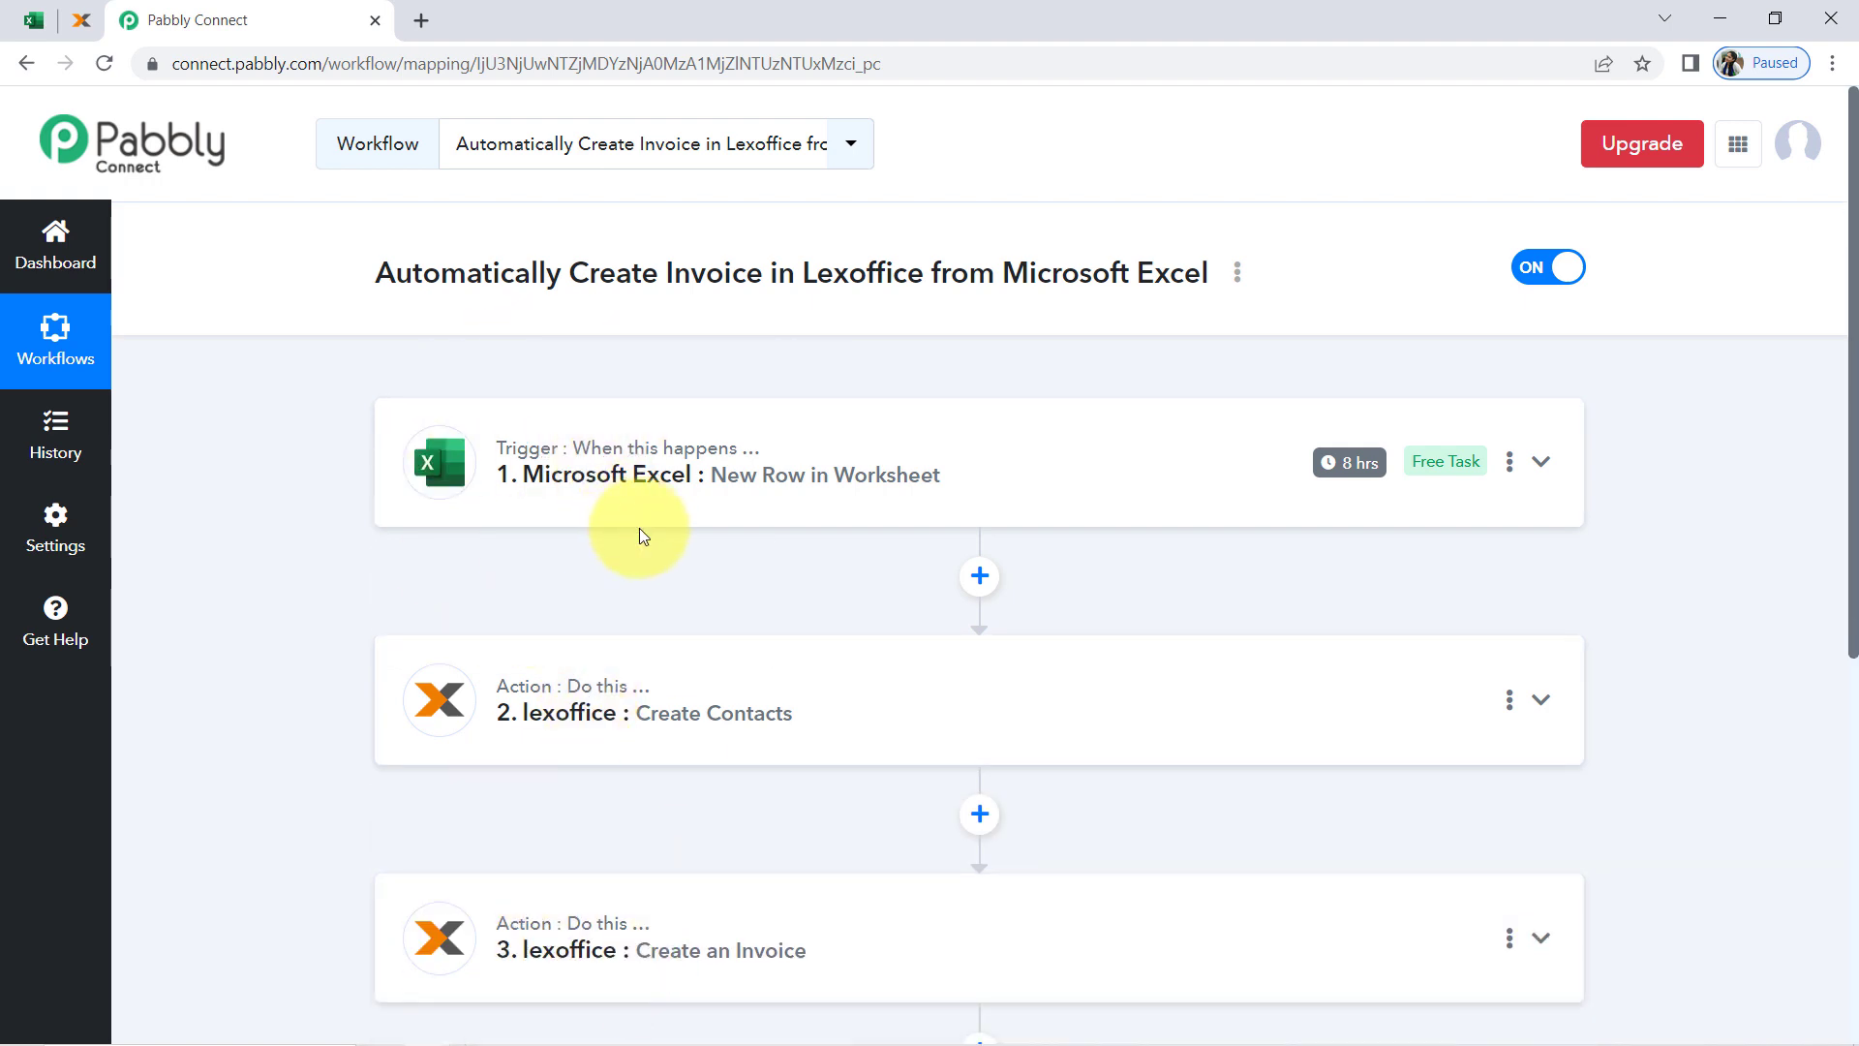
Copy the share link of the workflow Automatically Create Invoice in Lexoffice from Microsoft Excel and close the sharing dialog
{"action": "left_click", "coordinate": [1237, 274]}
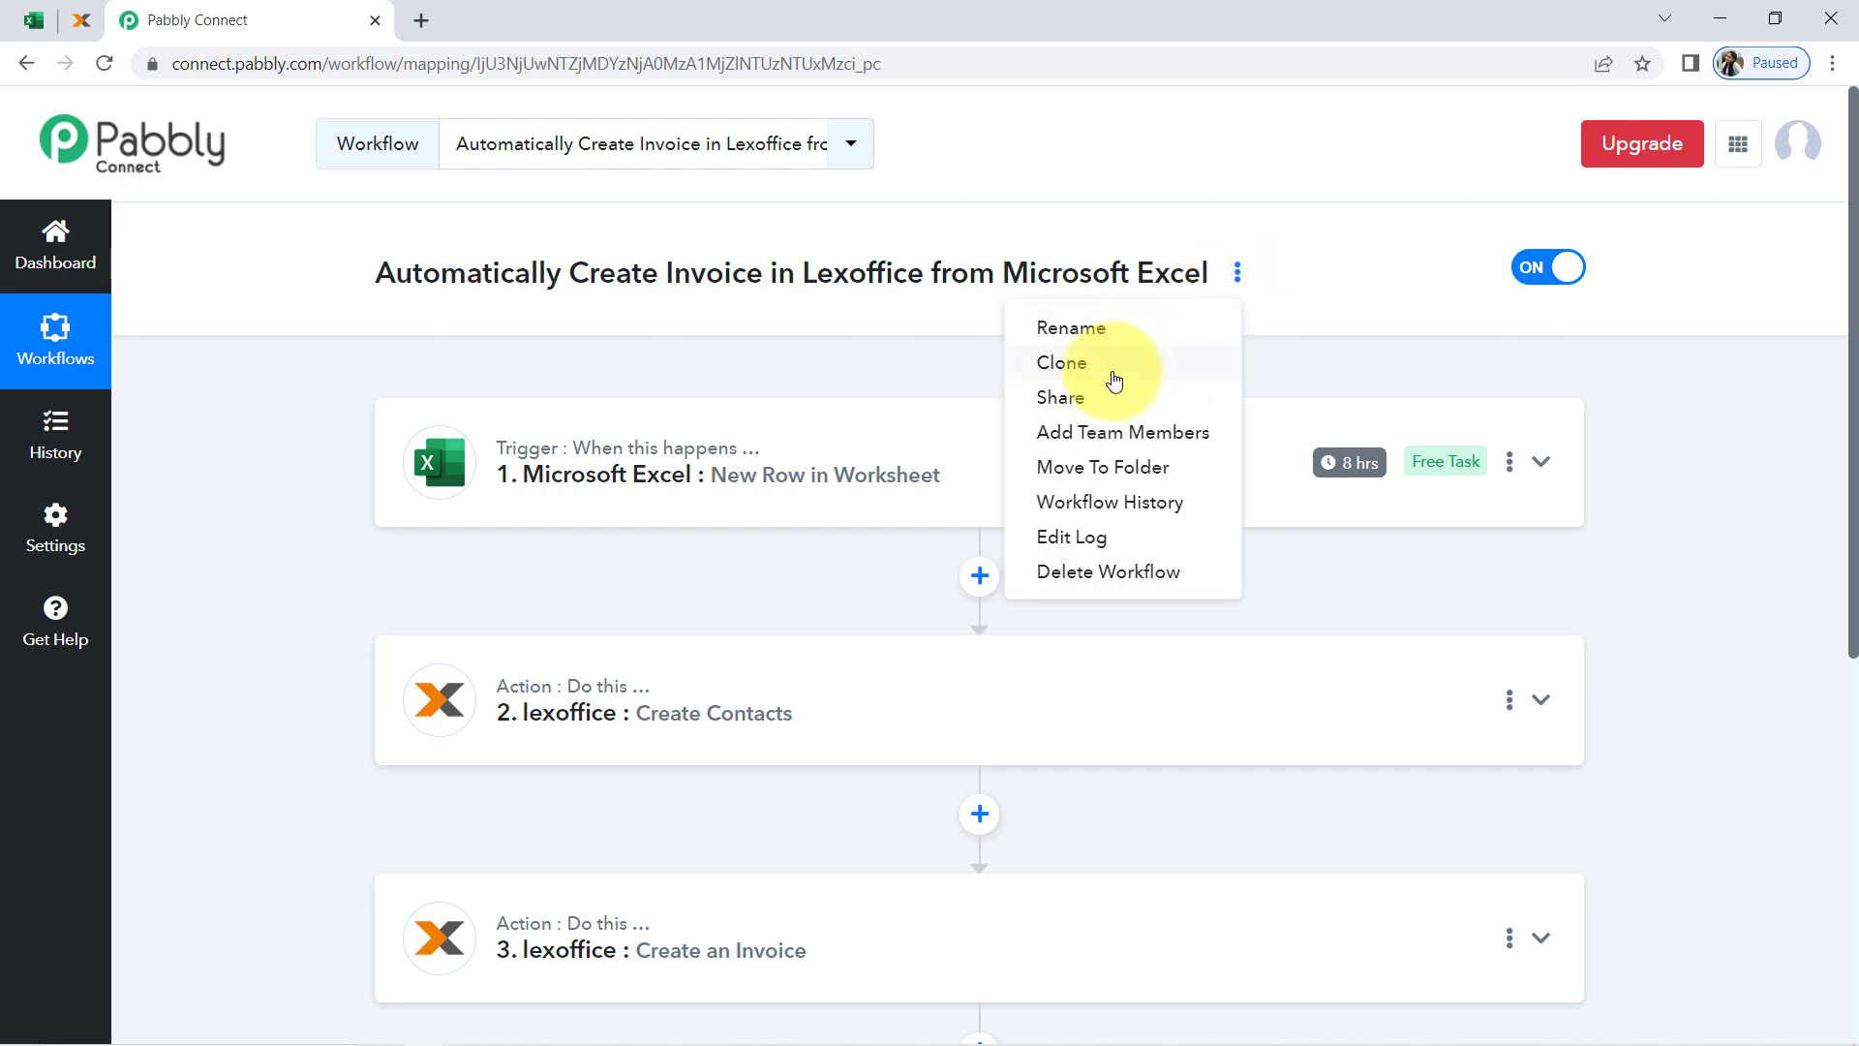
{"action": "left_click", "coordinate": [1072, 404]}
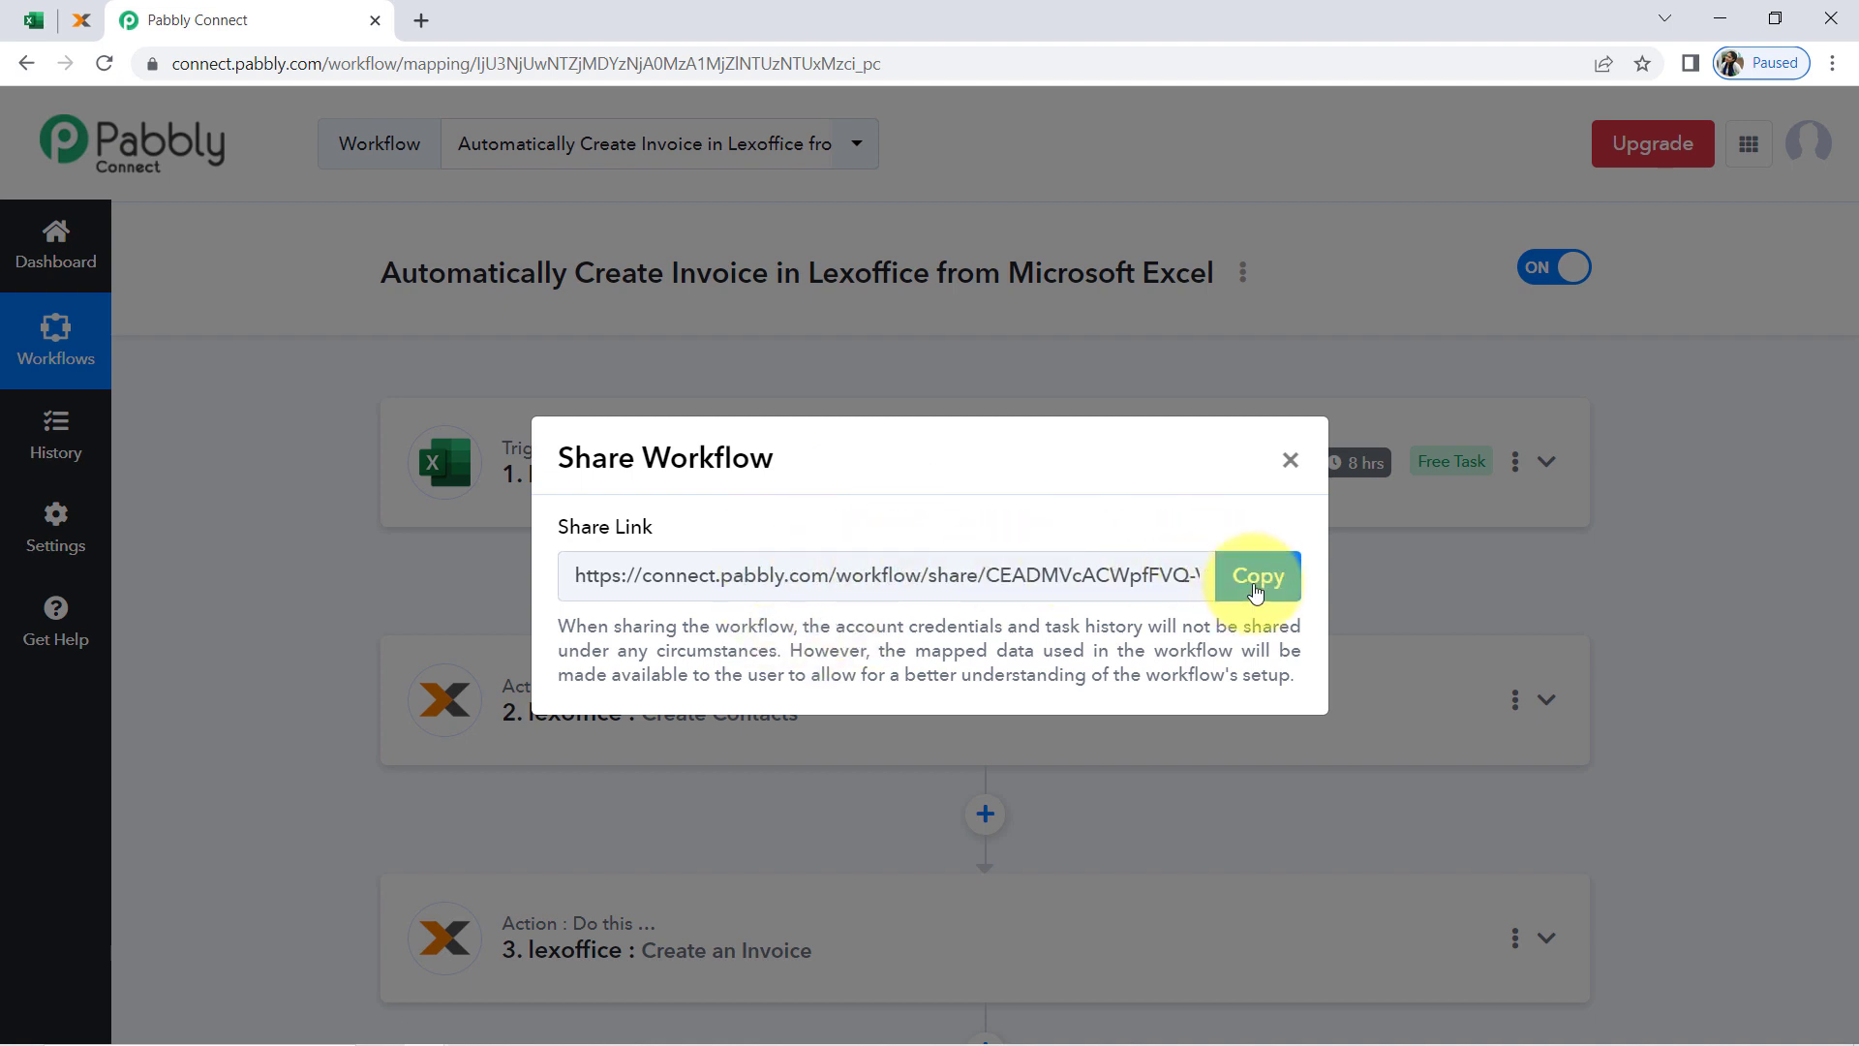
{"action": "left_click", "coordinate": [1255, 581]}
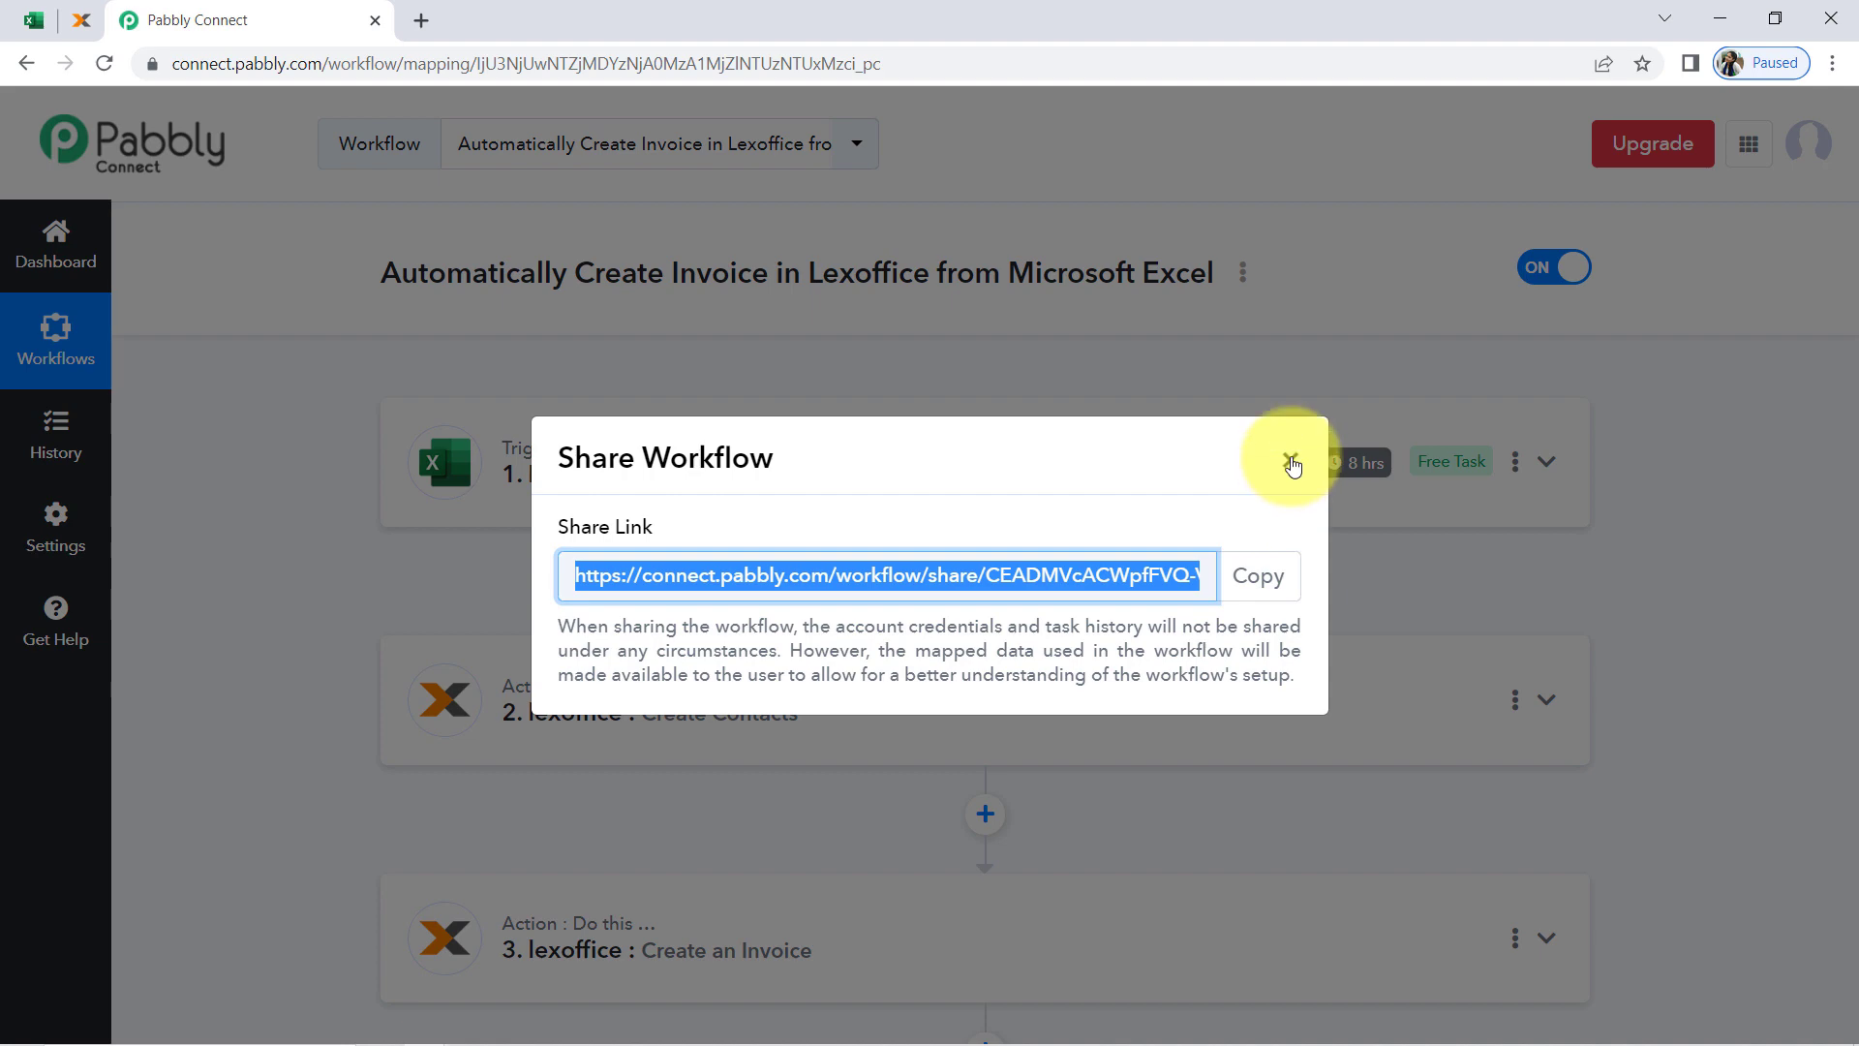
{"action": "left_click", "coordinate": [1291, 466]}
{"action": "scroll", "coordinate": [1013, 706], "scroll_direction": "down", "scroll_amount": 3}
{"action": "scroll", "coordinate": [865, 685], "scroll_direction": "up", "scroll_amount": 3}
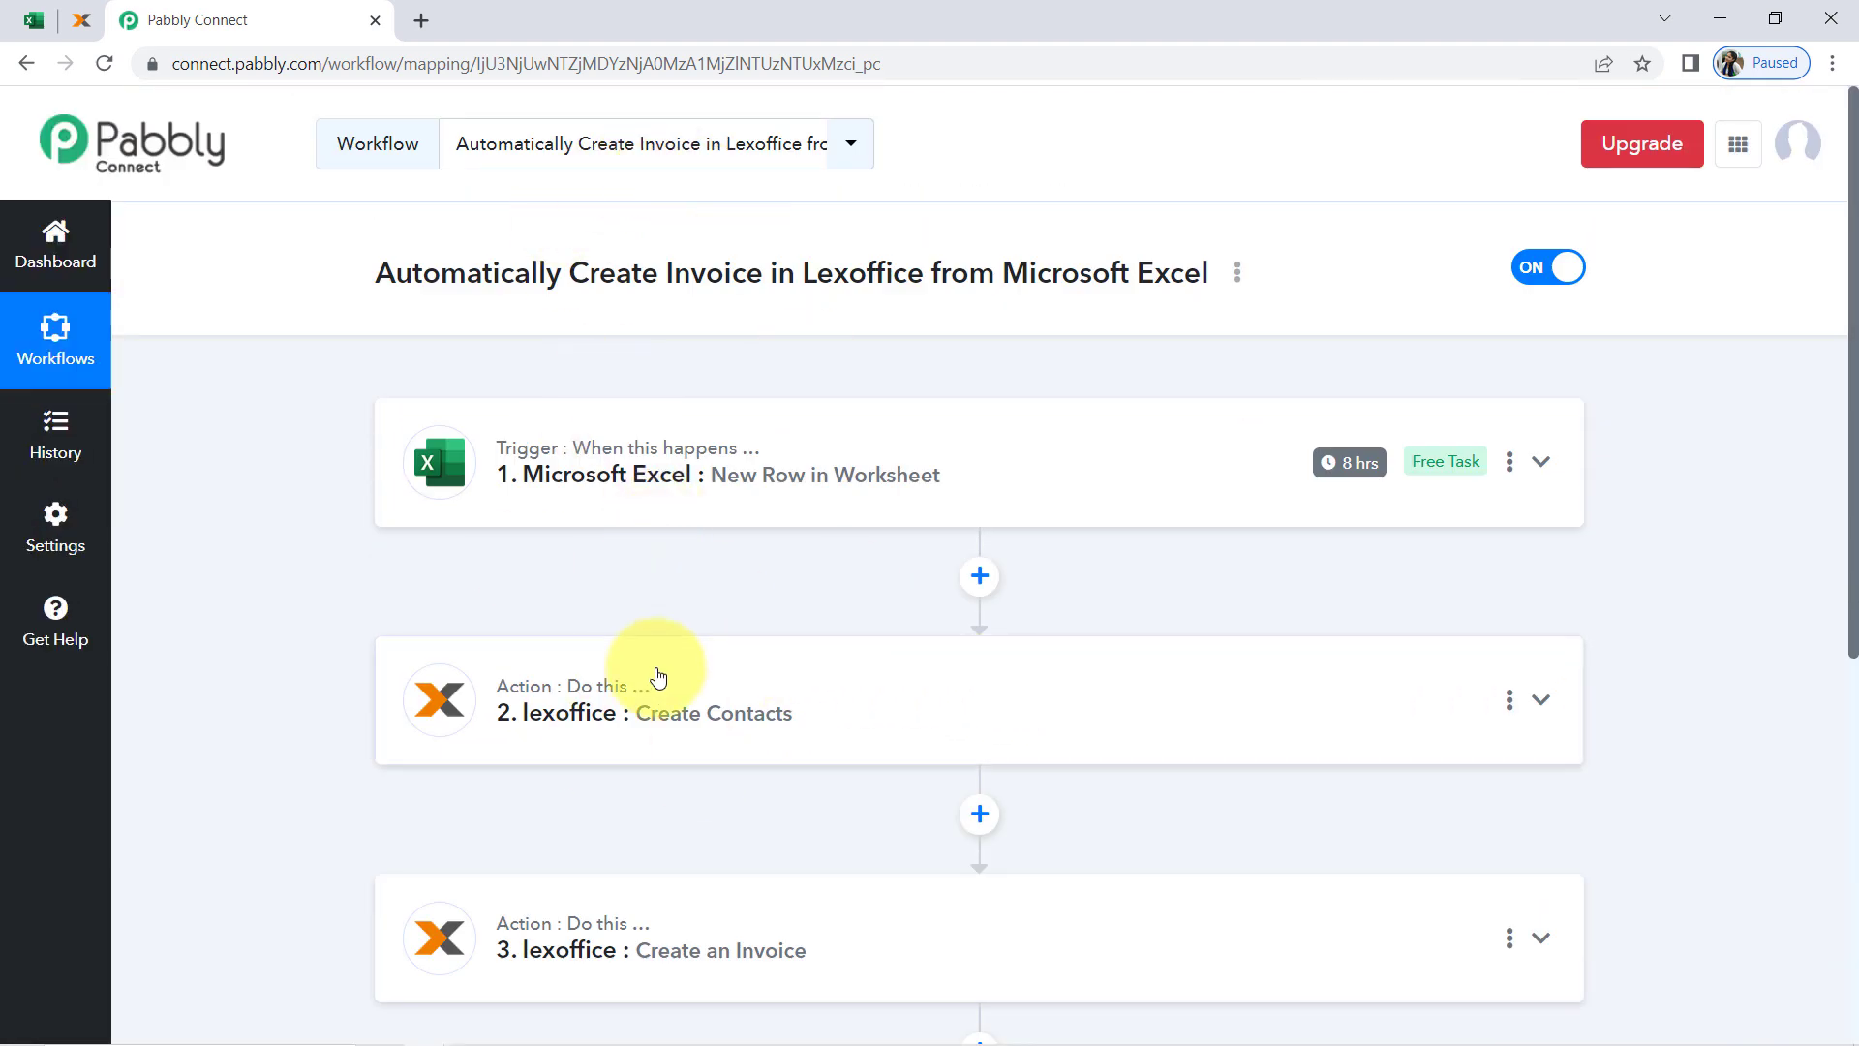
{"action": "scroll", "coordinate": [655, 677], "scroll_direction": "down", "scroll_amount": 2}
{"action": "scroll", "coordinate": [648, 651], "scroll_direction": "up", "scroll_amount": 2}
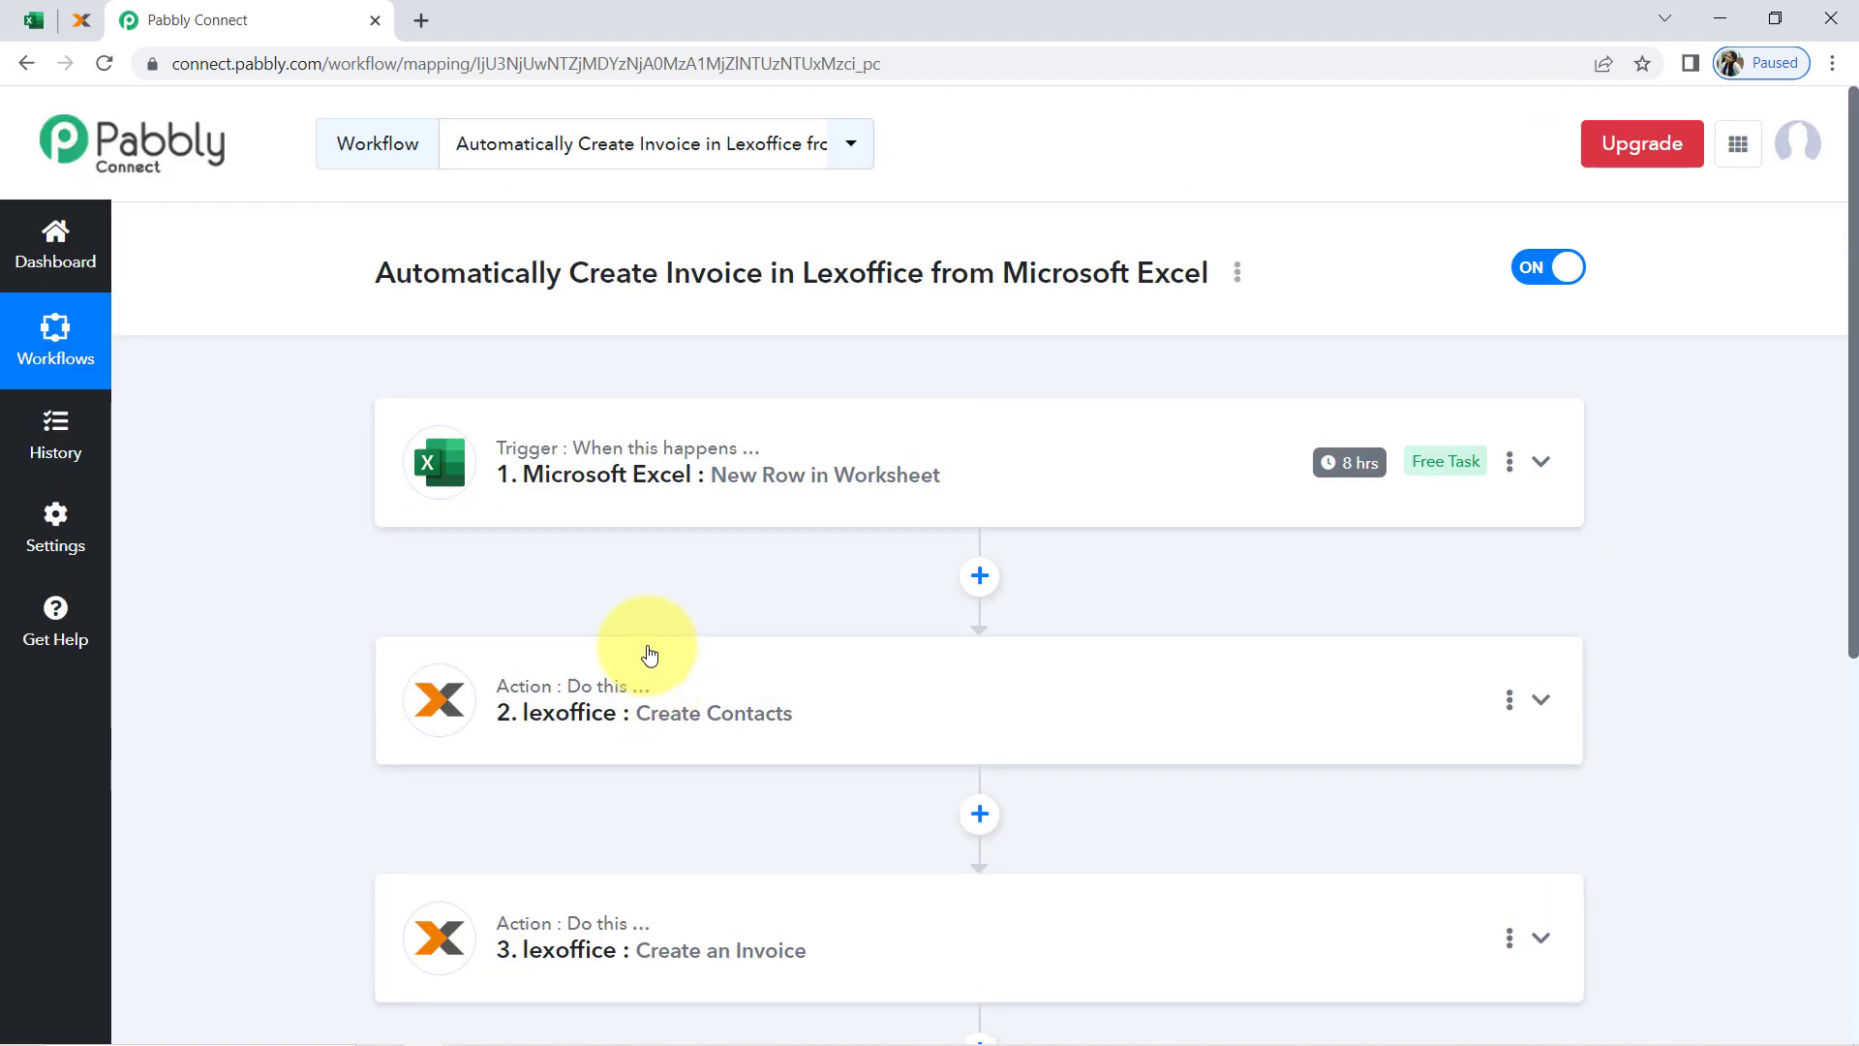